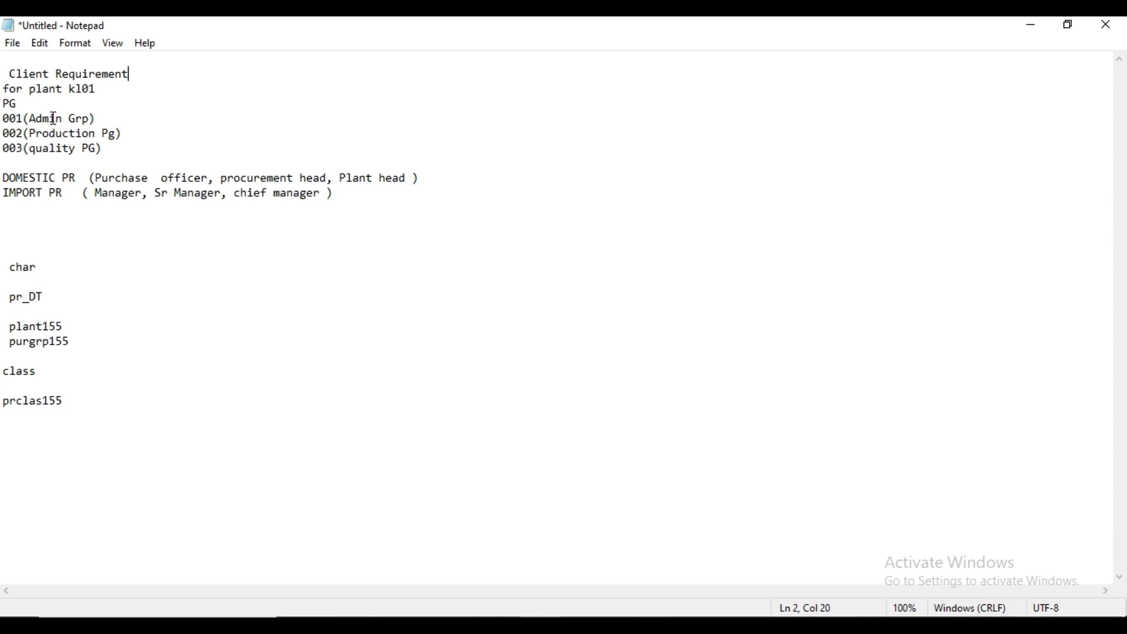
# Step: Switch from the client requirement notes to SAP Logon and open the ECC Functional server-M3 connection
pyautogui.click(31, 105)
pyautogui.press('super+d')
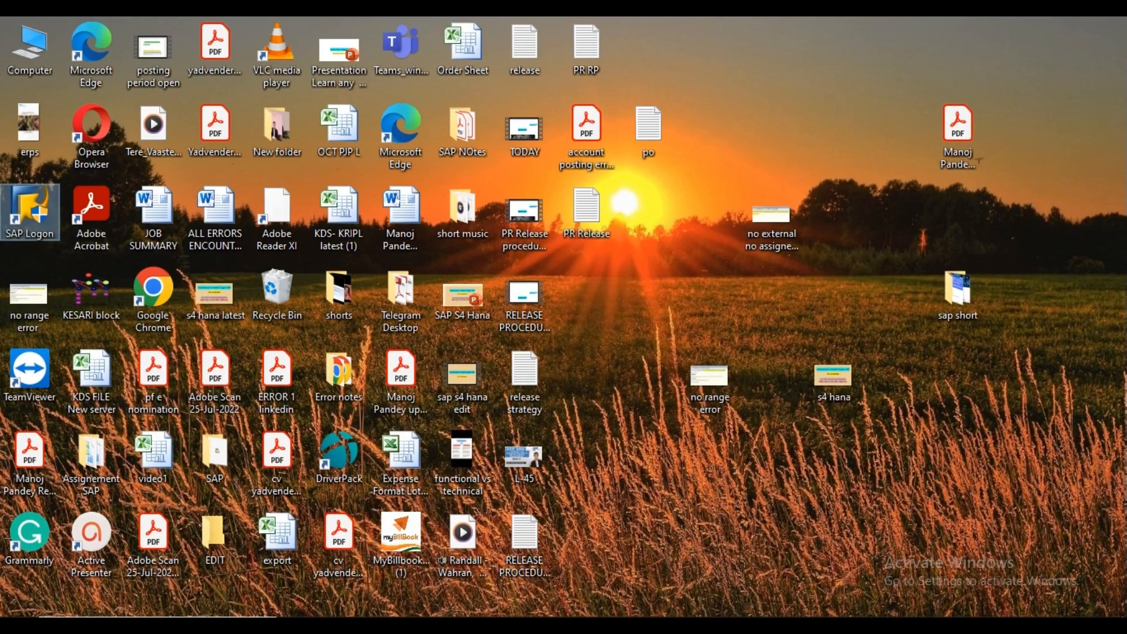
pyautogui.doubleClick(31, 207)
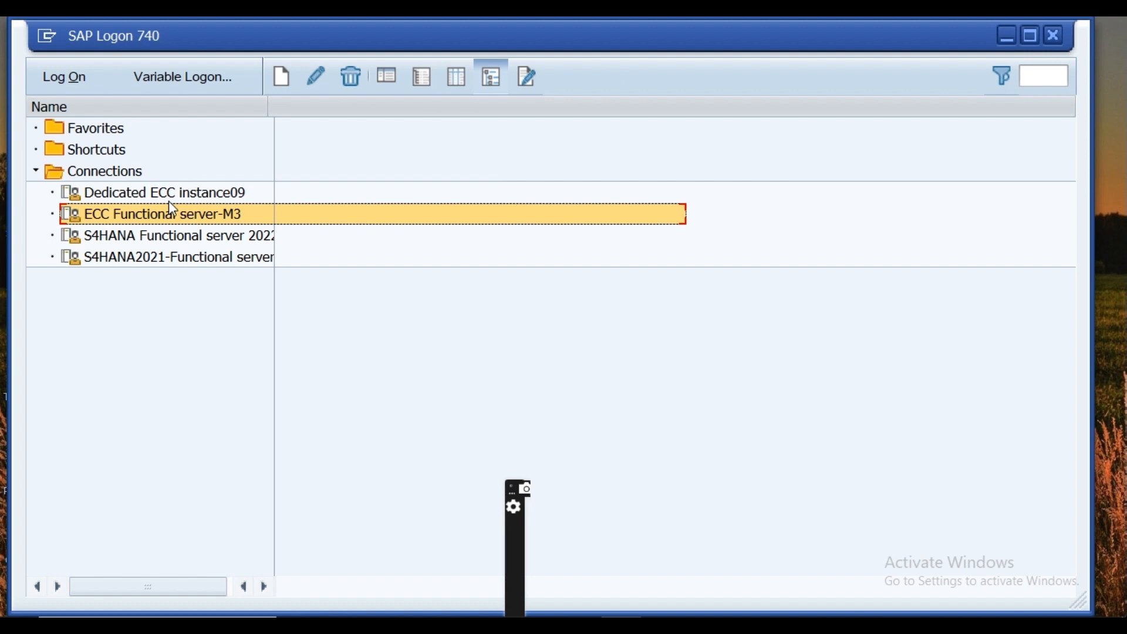
pyautogui.click(61, 78)
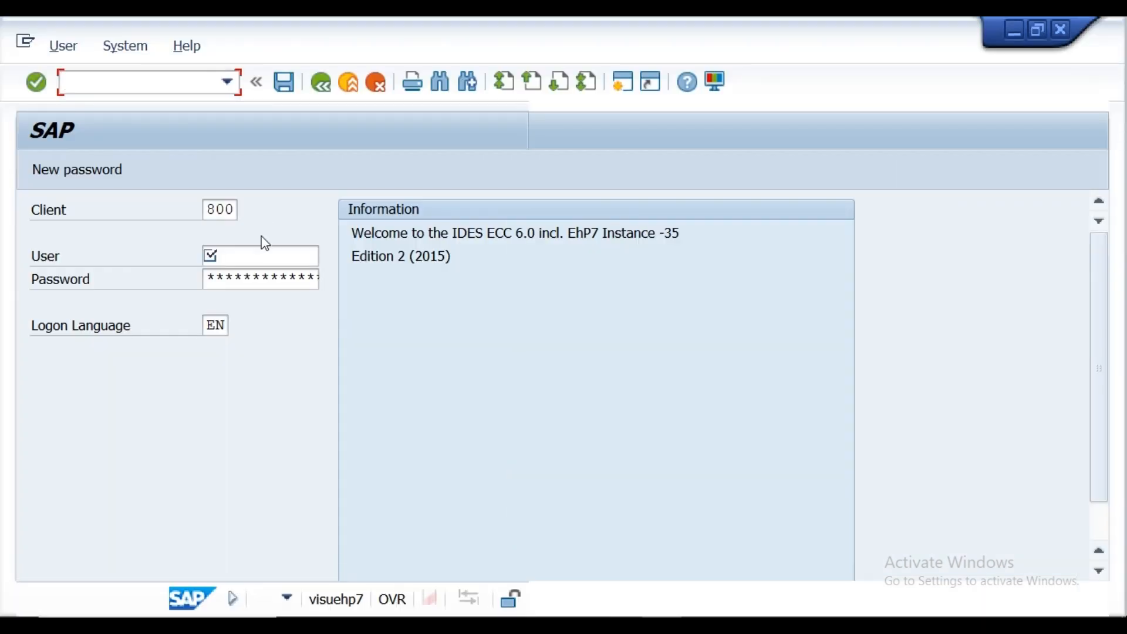
# Step: Log on to client 800 by entering the user name and the account password
pyautogui.click(259, 257)
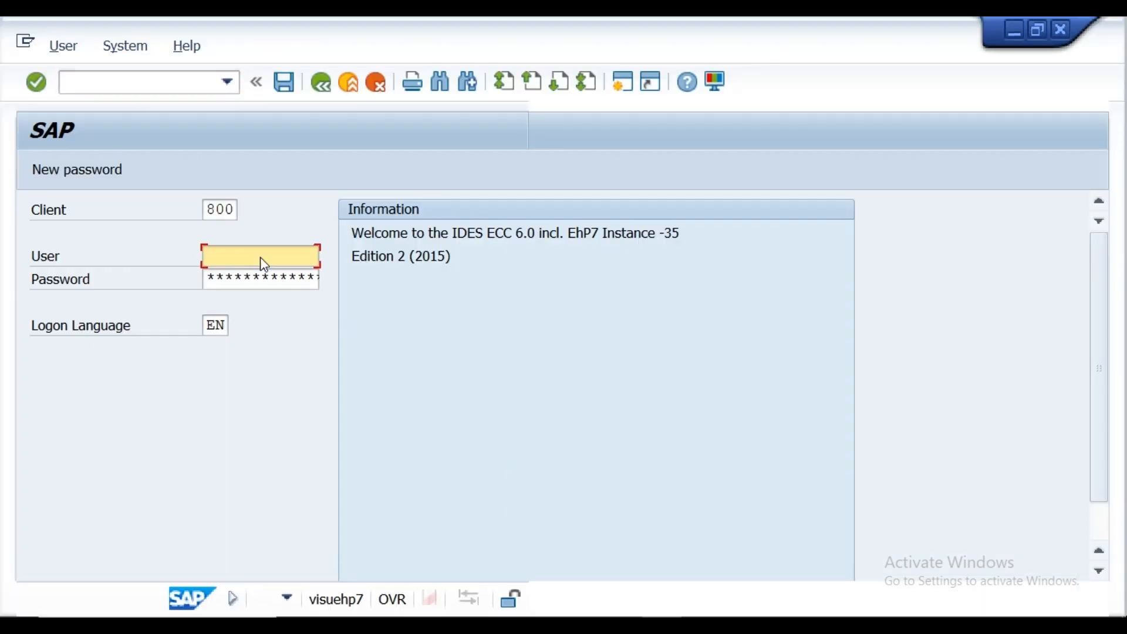
pyautogui.click(252, 276)
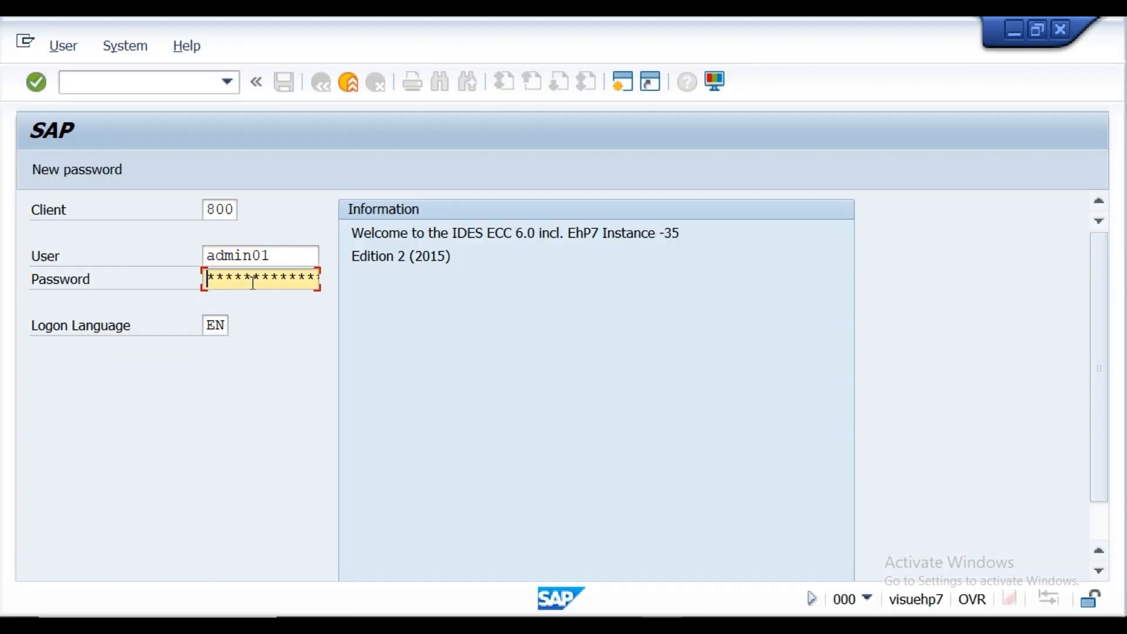
pyautogui.write('*******')
pyautogui.press('Return')
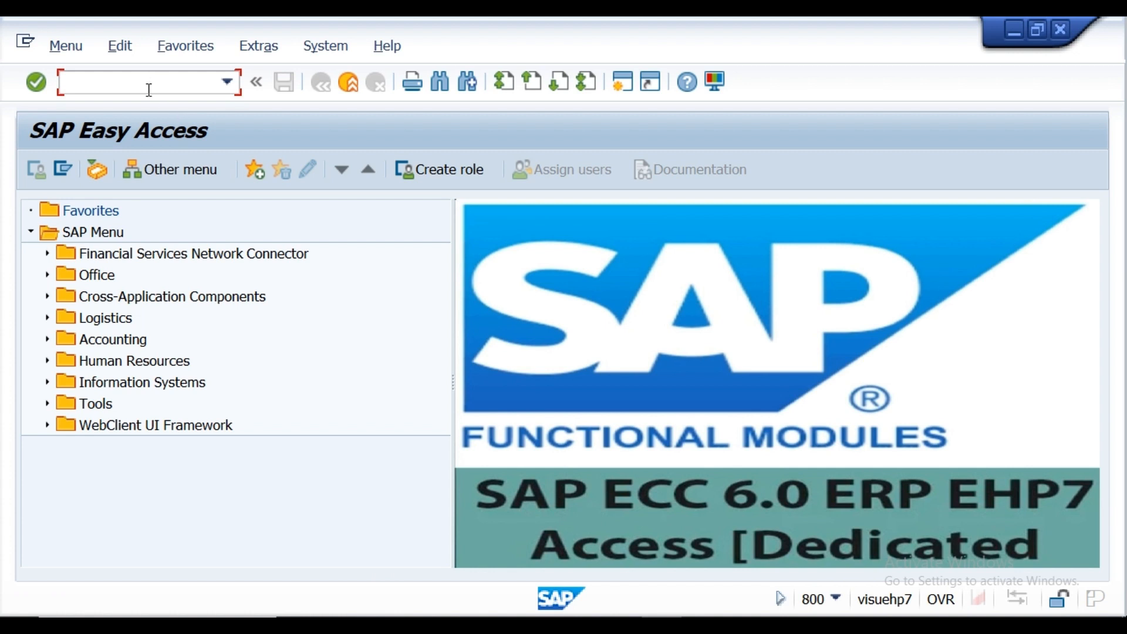
# Step: Start transaction SPRO and display the SAP Reference IMG
pyautogui.write('spro')
pyautogui.press('Return')
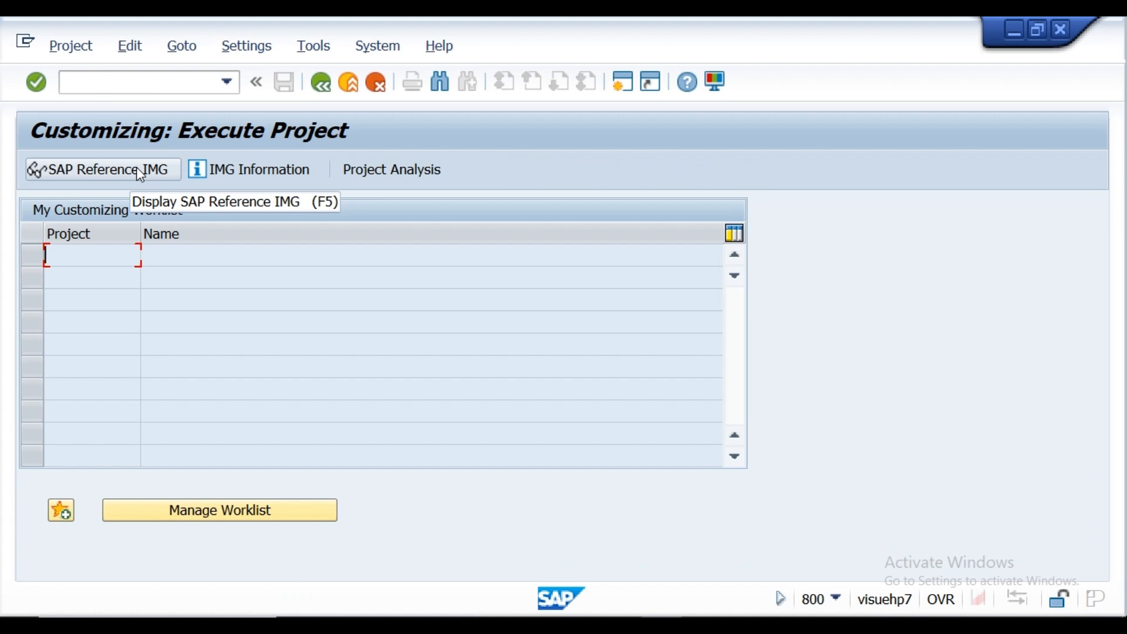
pyautogui.click(115, 171)
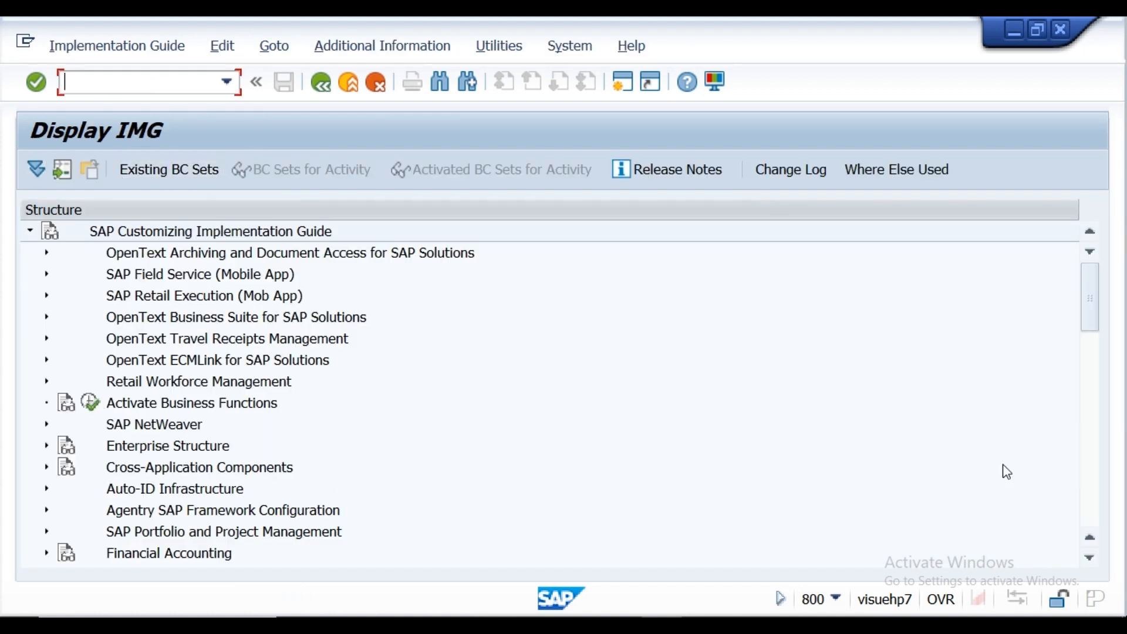
# Step: Expand the Purchasing node under Materials Management in the implementation guide
pyautogui.click(1090, 558)
pyautogui.click(1090, 558)
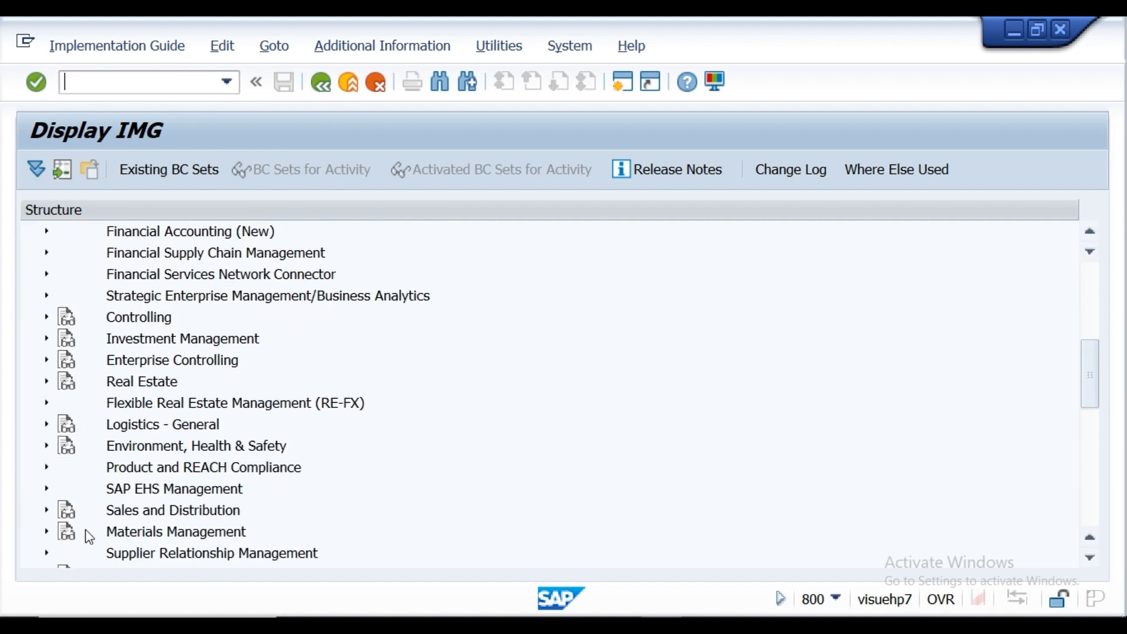
pyautogui.click(47, 531)
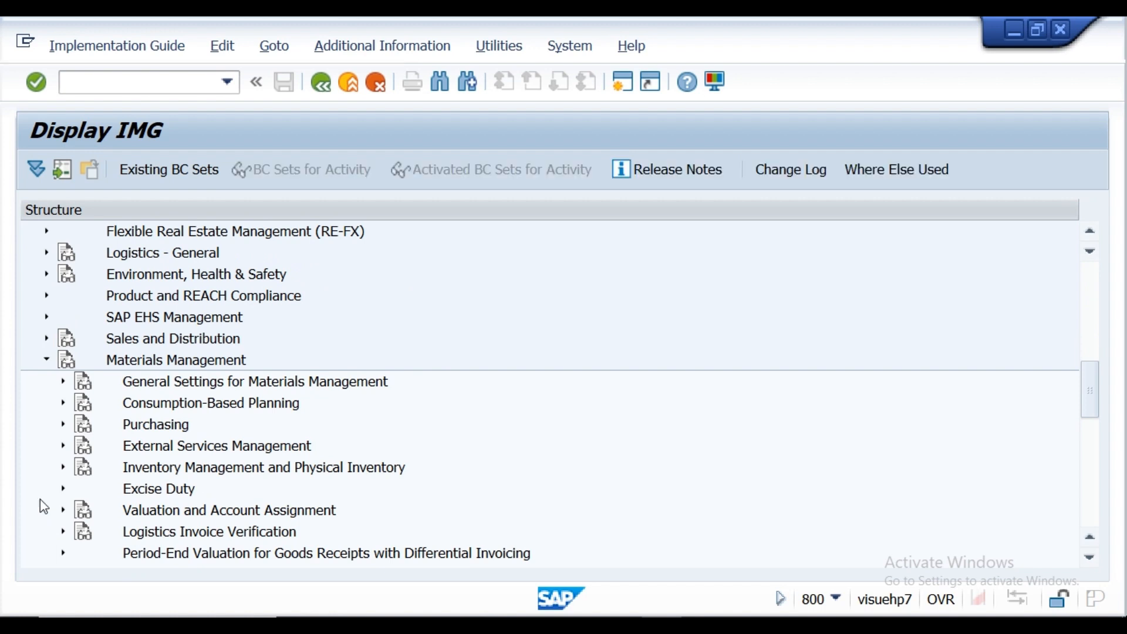
pyautogui.click(64, 425)
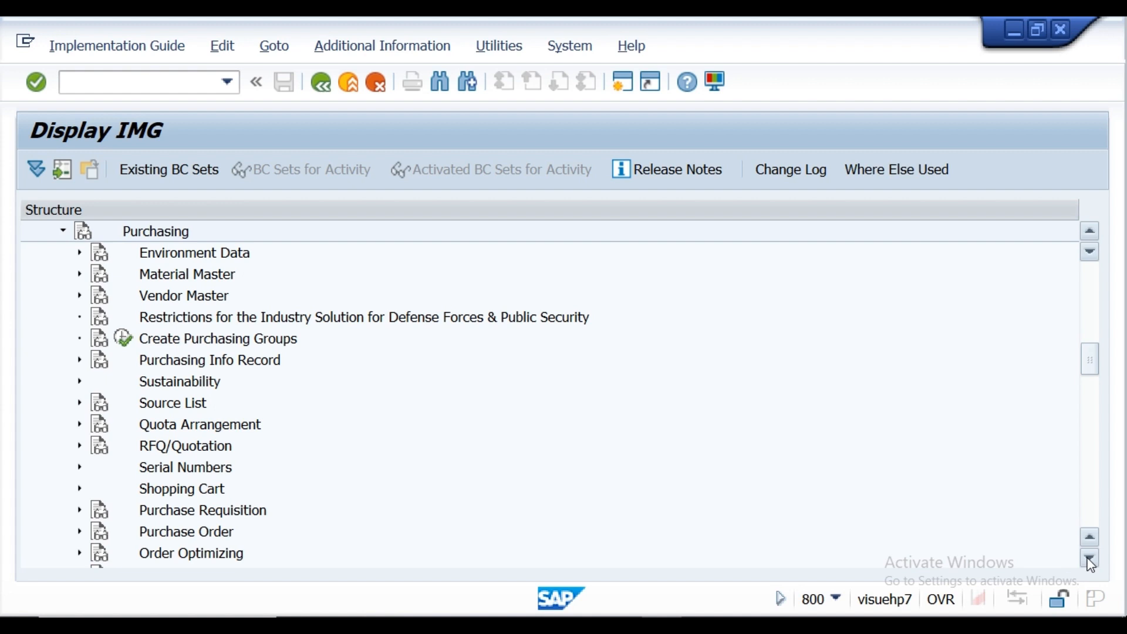
# Step: Look through the customizing nodes and activities listed under Purchasing
pyautogui.scroll(-8, 1090, 563)
pyautogui.scroll(-6, 1089, 563)
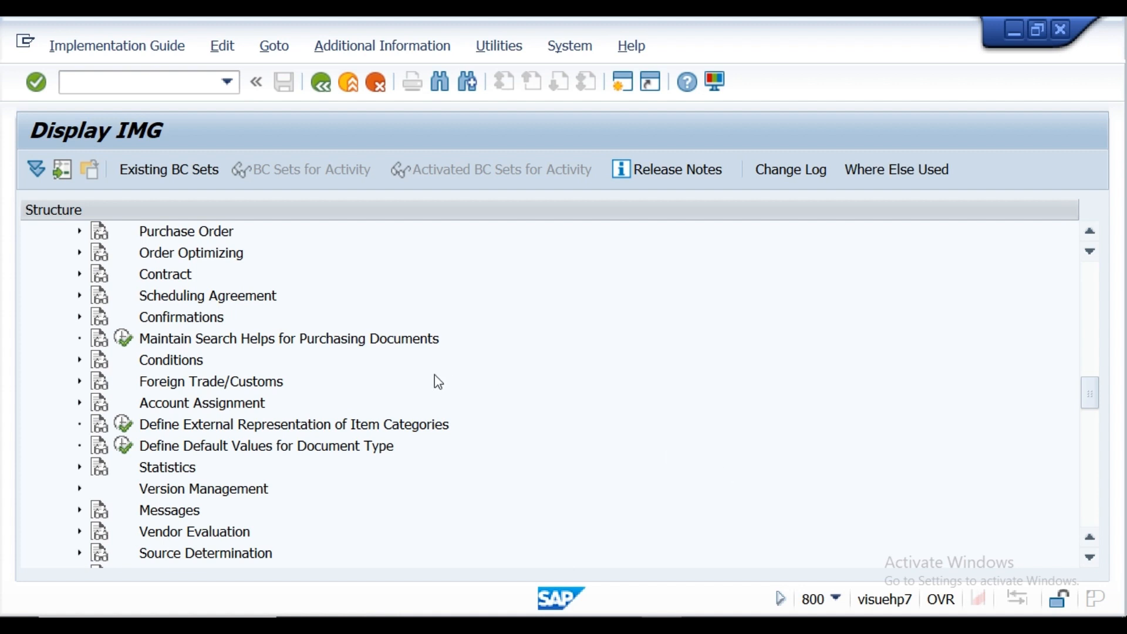
pyautogui.click(1090, 557)
pyautogui.click(1090, 557)
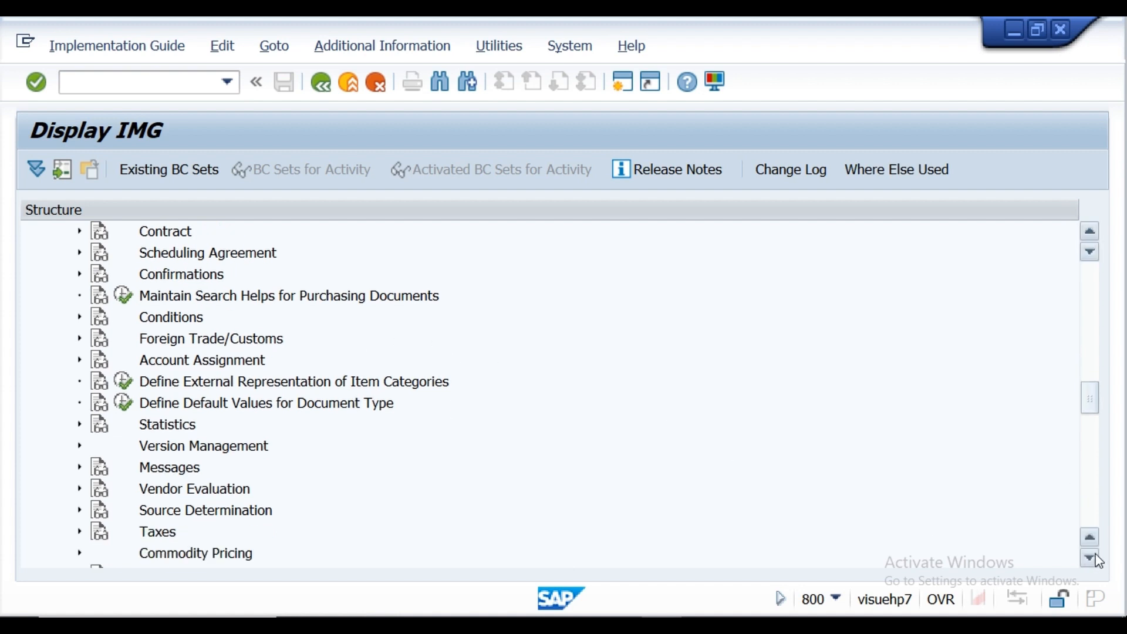
pyautogui.click(1090, 558)
pyautogui.click(1090, 558)
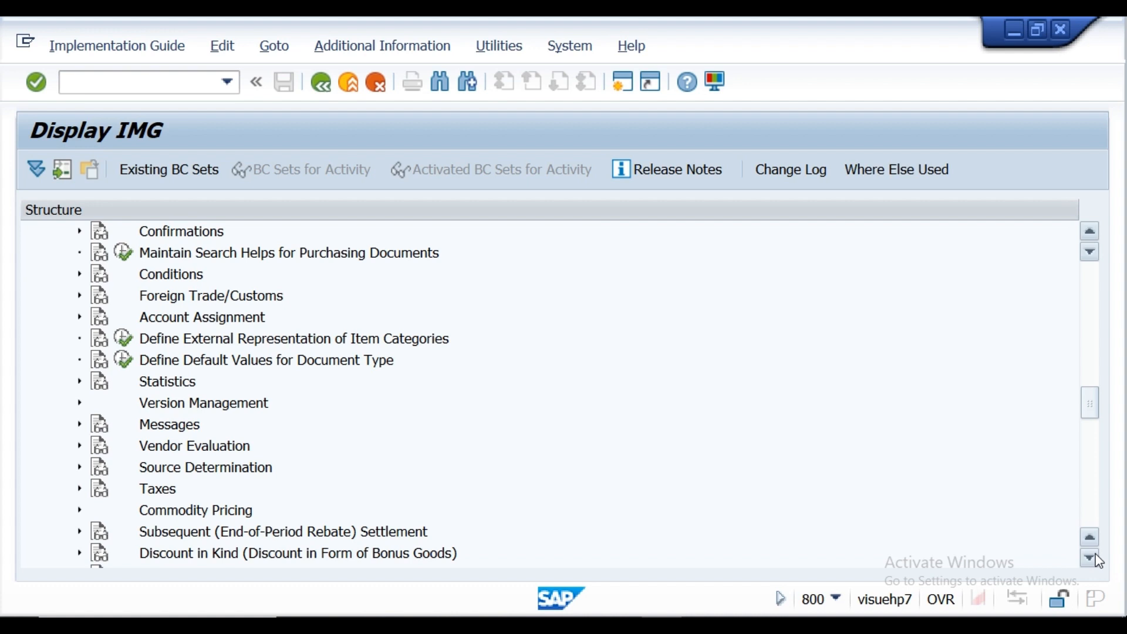
pyautogui.click(1095, 558)
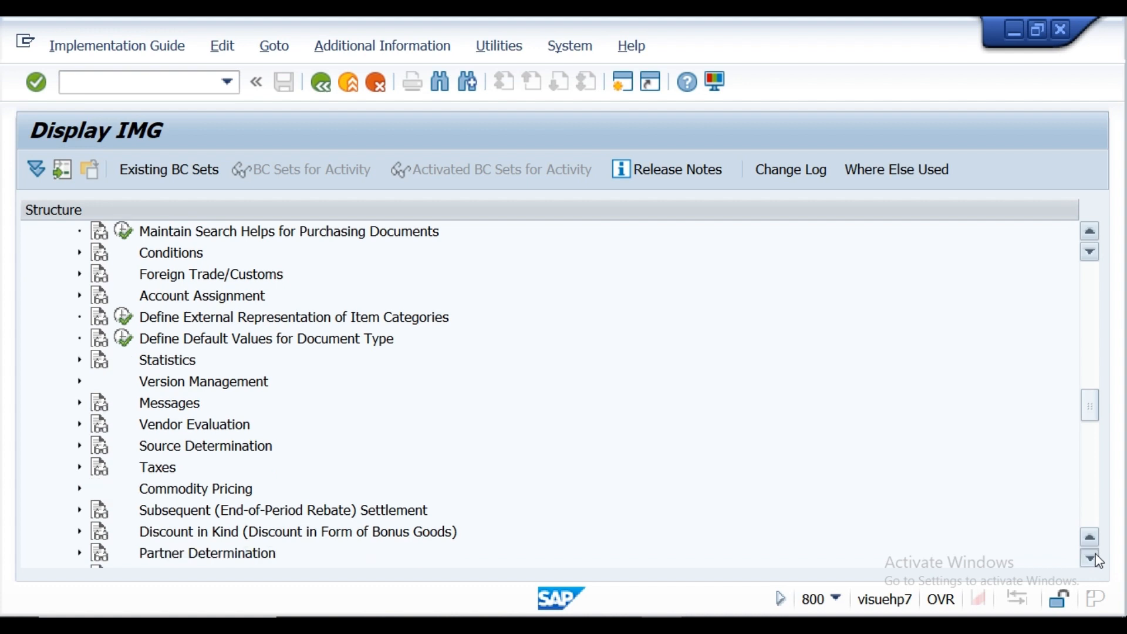
pyautogui.click(1095, 558)
pyautogui.click(1095, 557)
pyautogui.click(1095, 557)
pyautogui.click(1095, 557)
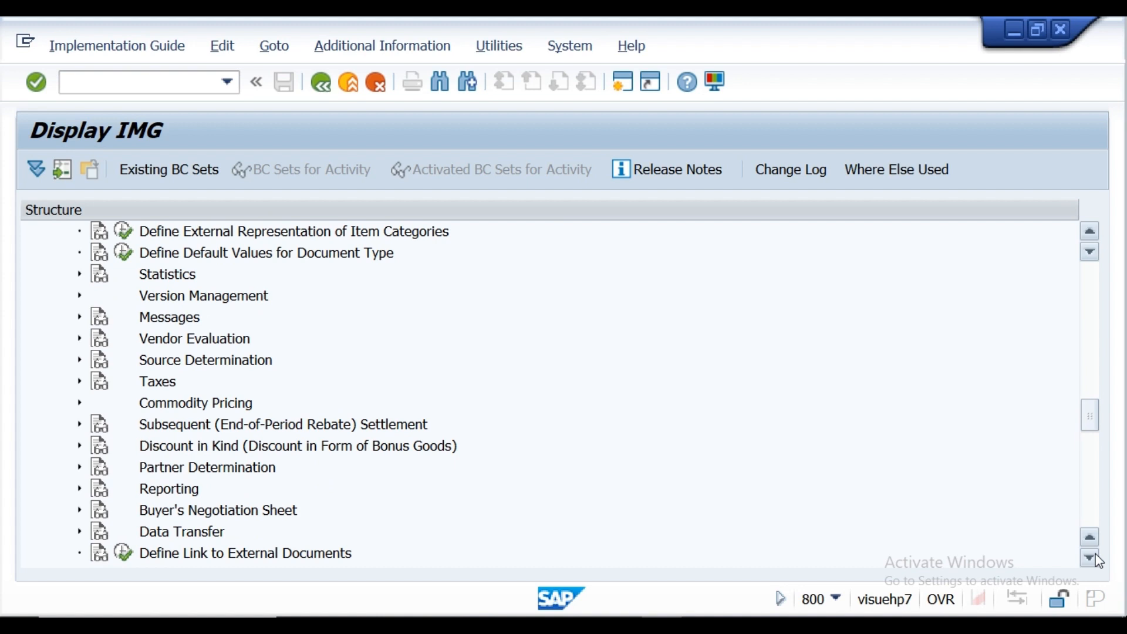
pyautogui.click(1095, 558)
pyautogui.click(1096, 558)
pyautogui.click(1095, 557)
pyautogui.click(1096, 558)
pyautogui.click(1095, 557)
pyautogui.click(1095, 557)
pyautogui.click(1095, 558)
pyautogui.click(1095, 558)
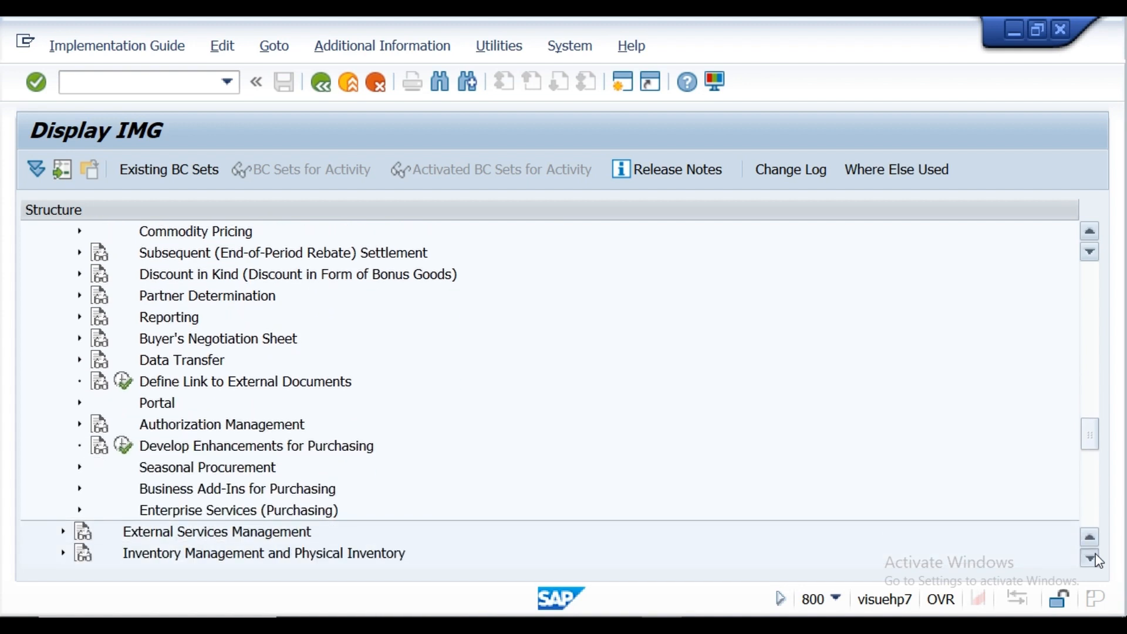
pyautogui.click(1095, 558)
pyautogui.click(1095, 558)
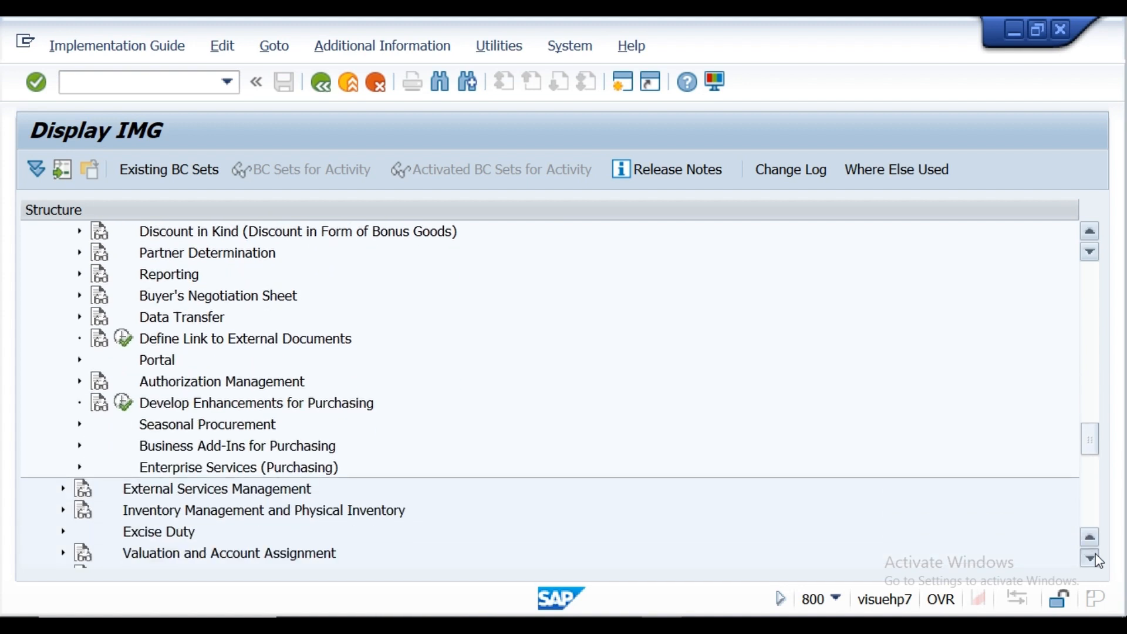
# Step: Expand the Purchase Requisition node under Purchasing to show its customizing activities
pyautogui.click(1090, 233)
pyautogui.click(1089, 233)
pyautogui.click(1089, 233)
pyautogui.click(1089, 233)
pyautogui.click(1090, 233)
pyautogui.click(1089, 233)
pyautogui.click(1090, 233)
pyautogui.click(1089, 233)
pyautogui.click(1089, 235)
pyautogui.click(1089, 235)
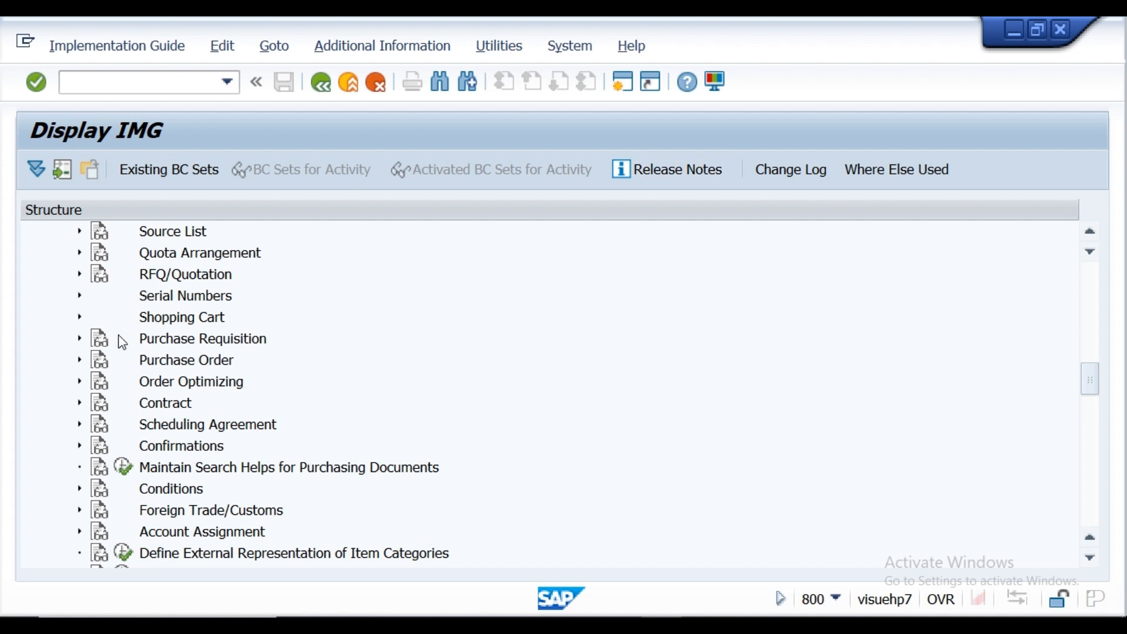
pyautogui.click(80, 338)
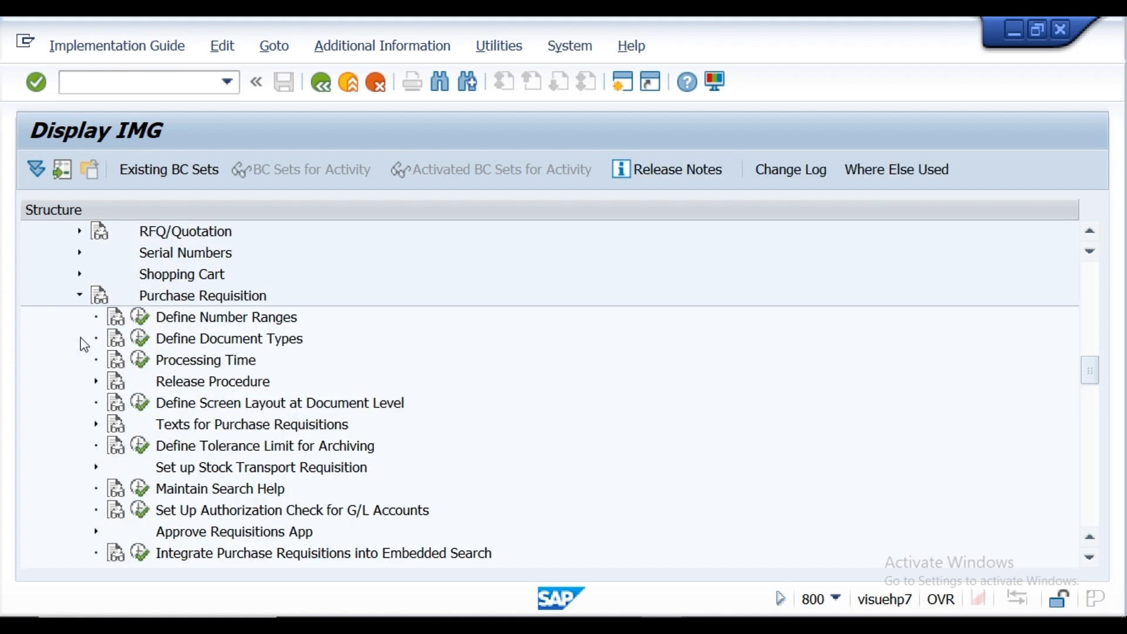
# Step: Open the Create Purchase Requisition transaction and display its available document types to examine the domestic and import codes
pyautogui.click(108, 78)
pyautogui.write('/nme51')
pyautogui.press('Return')
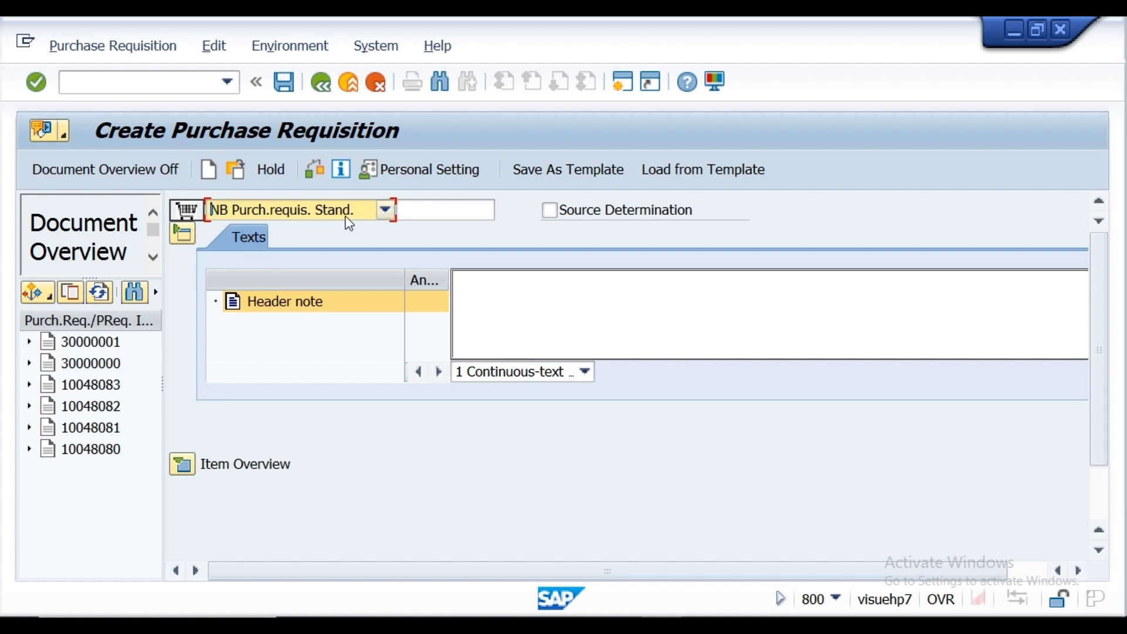
pyautogui.click(383, 213)
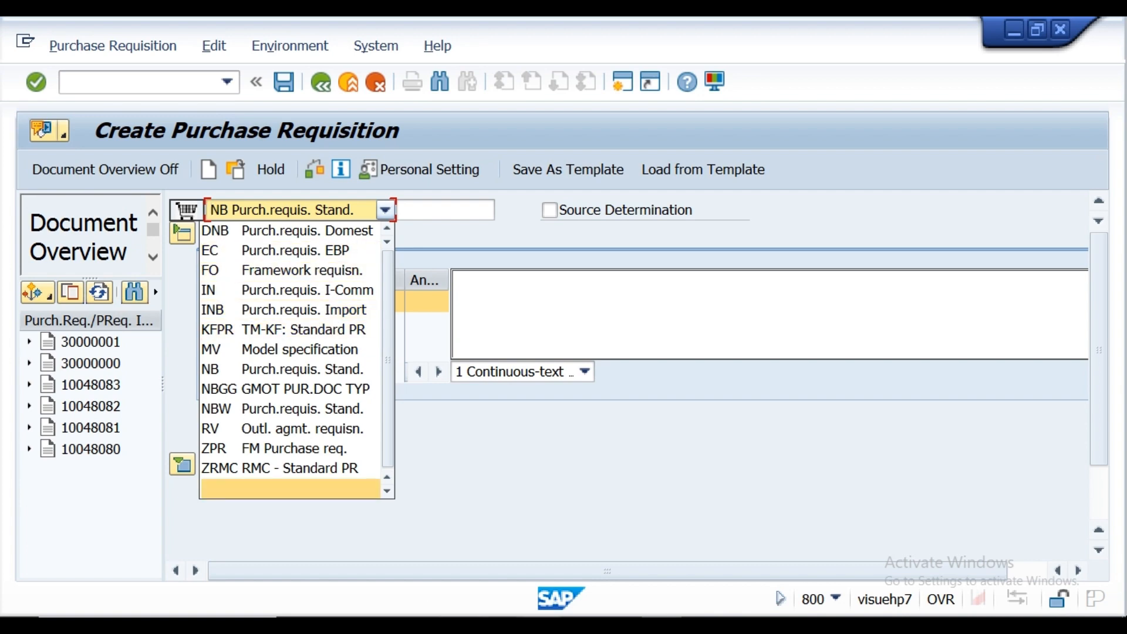
# Step: Switch to the Notepad notes and add the document type (DNB) after DOMESTIC PR
pyautogui.hotkey('alt', 'Tab')
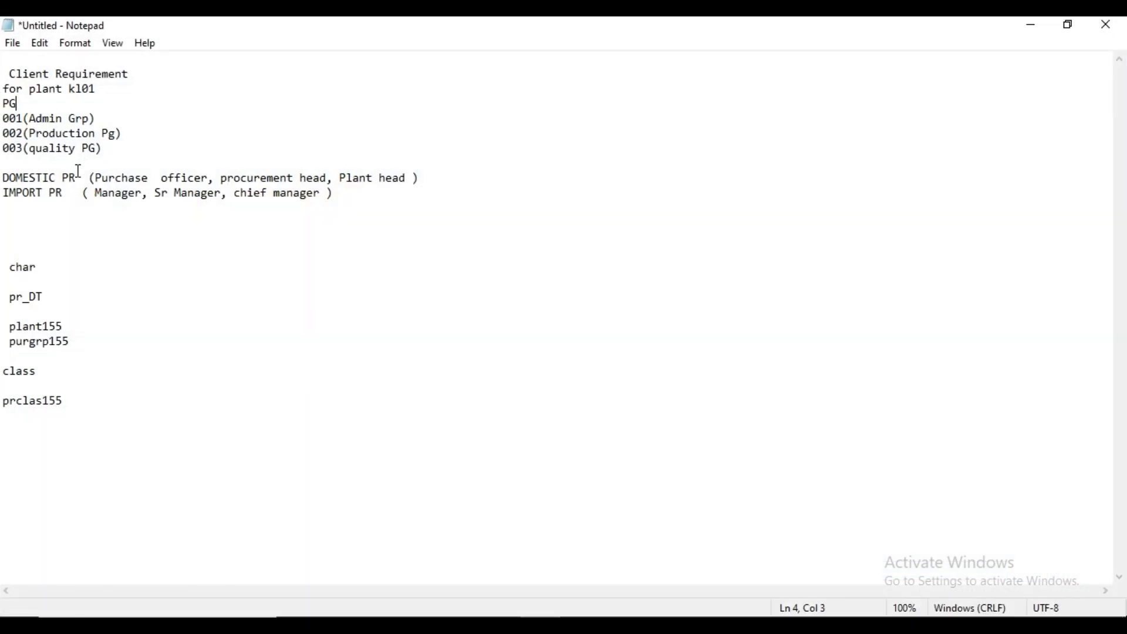
pyautogui.click(78, 172)
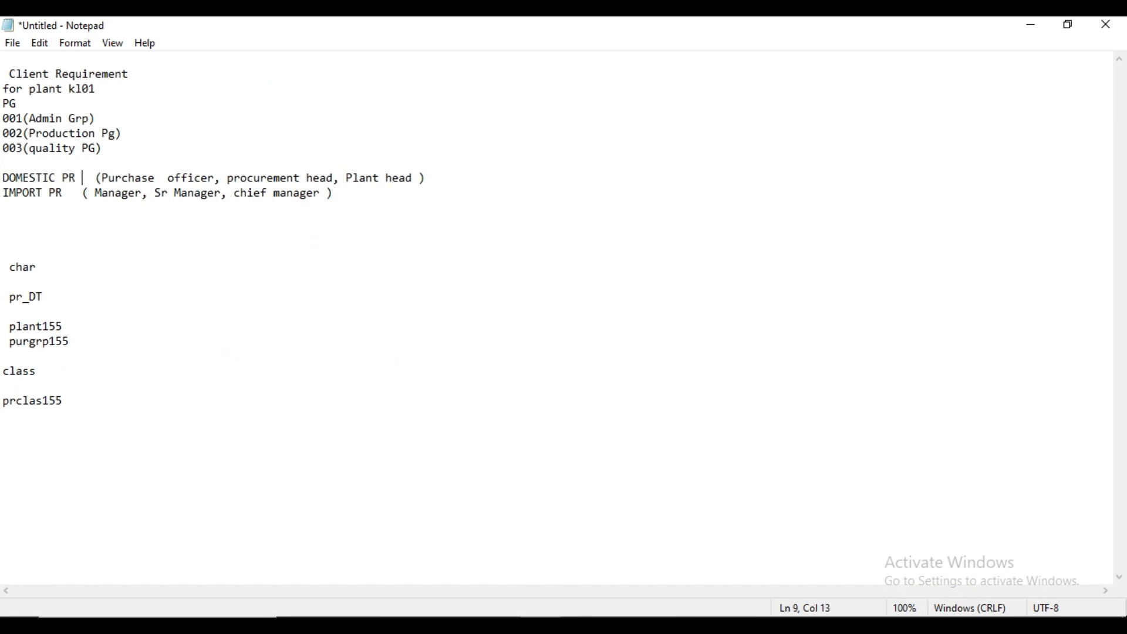
pyautogui.write('(')
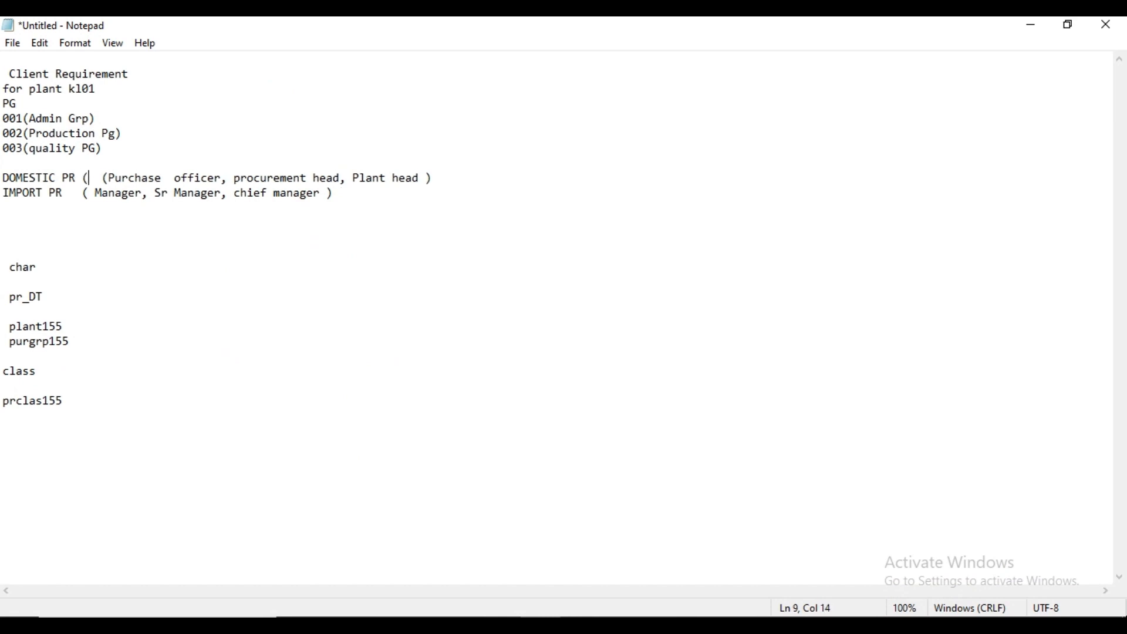
pyautogui.write('DN')
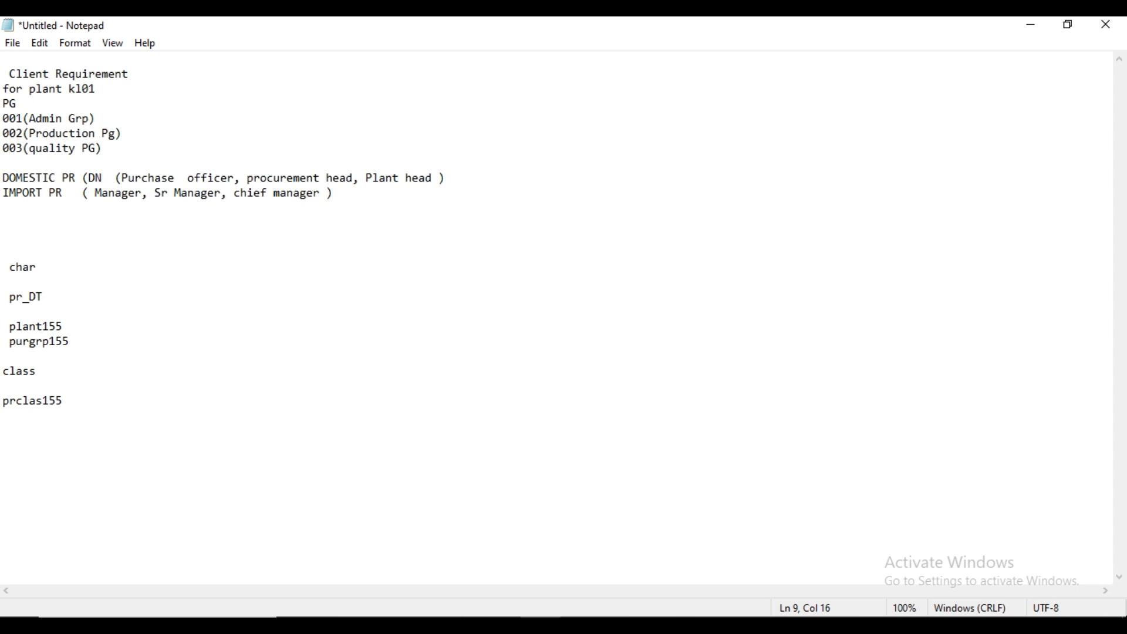
pyautogui.write('B')
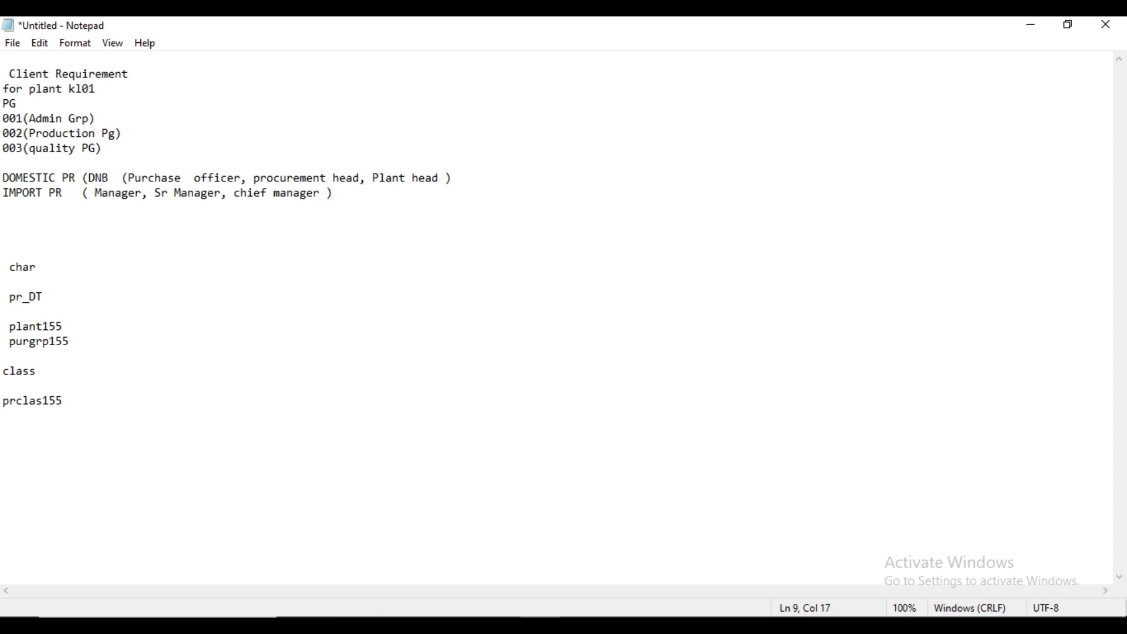
pyautogui.write(')')
# Step: Add the document type (INB) after IMPORT PR in the client requirement notes
pyautogui.click(71, 193)
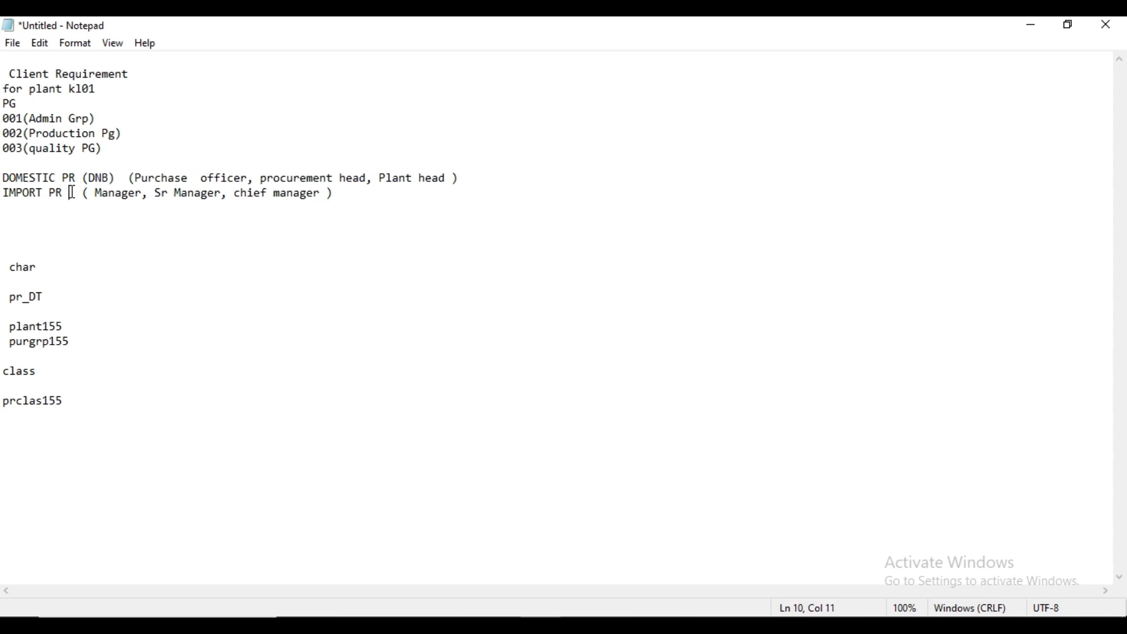
pyautogui.write('9INB')
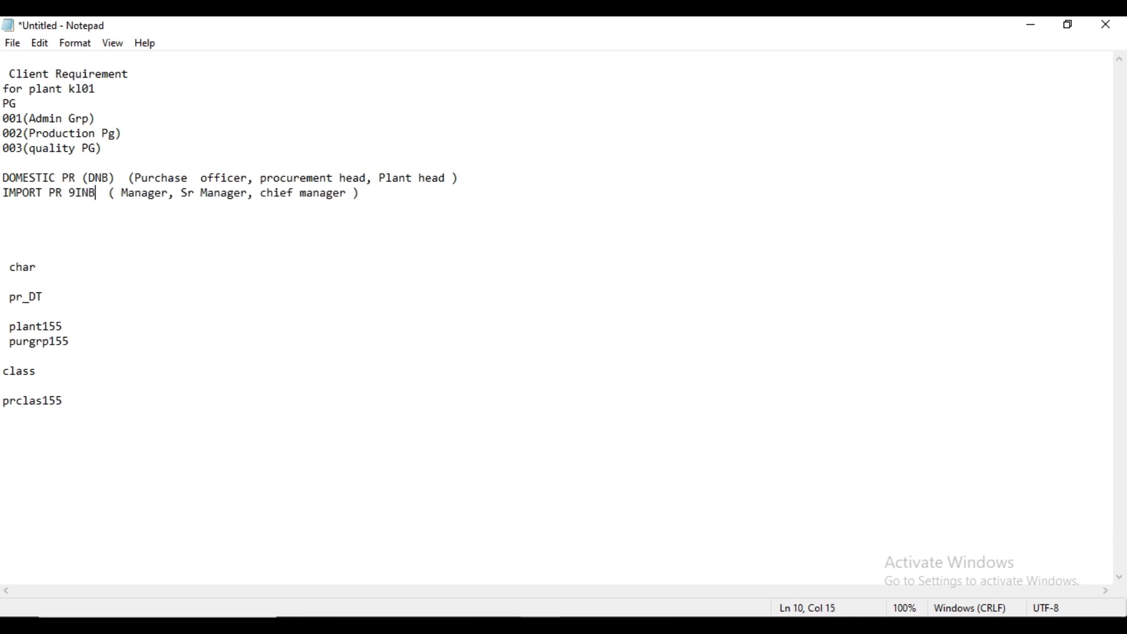
pyautogui.write(')')
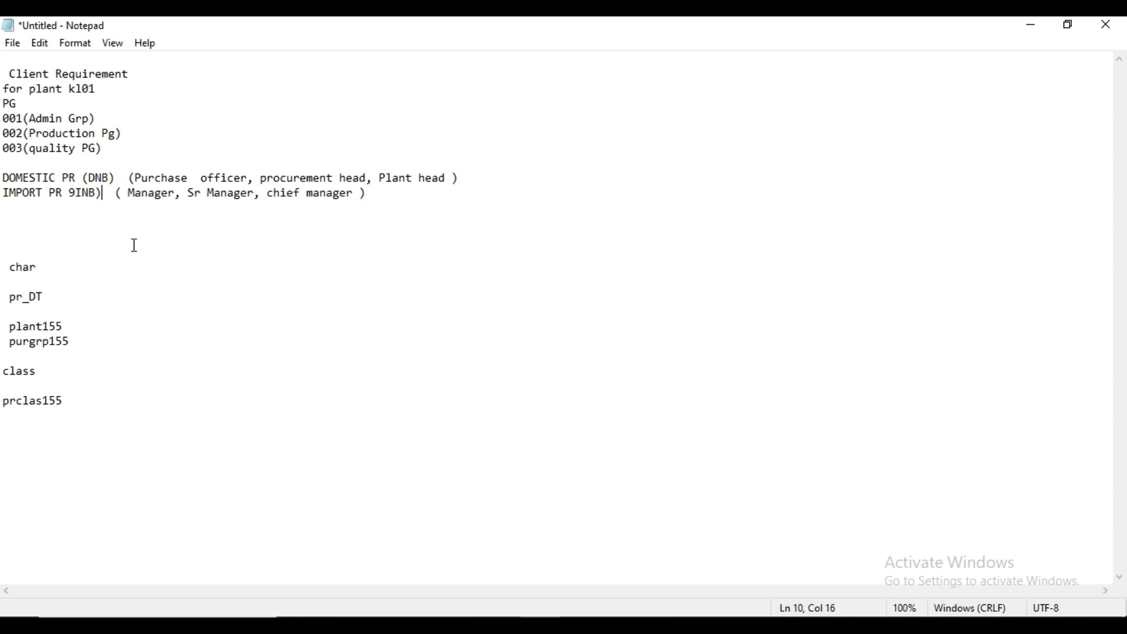
pyautogui.click(77, 193)
pyautogui.press('BackSpace')
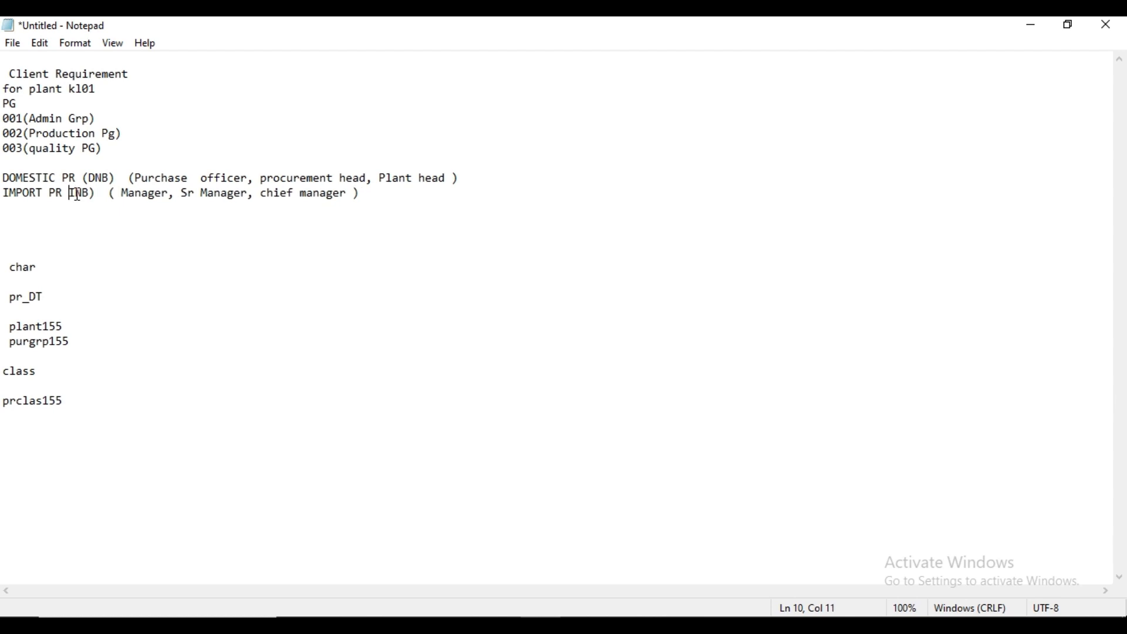
pyautogui.write('(')
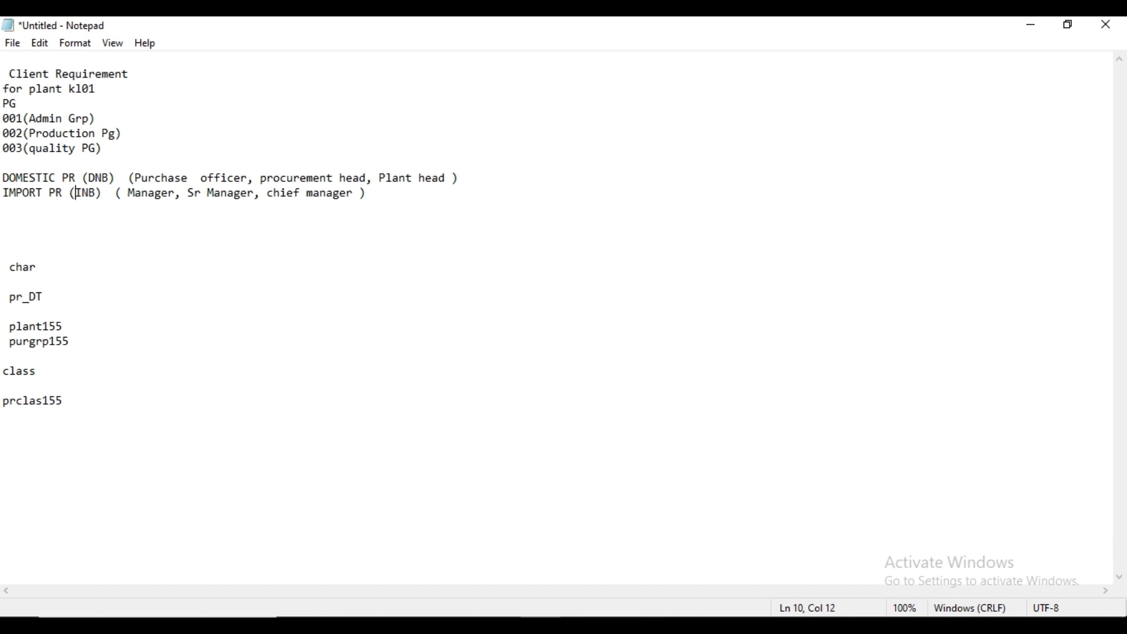
# Step: Switch back to SAP, open transaction SPRO from the purchase requisition session, and display the SAP Reference IMG
pyautogui.moveTo(621, 626)
pyautogui.click(651, 563)
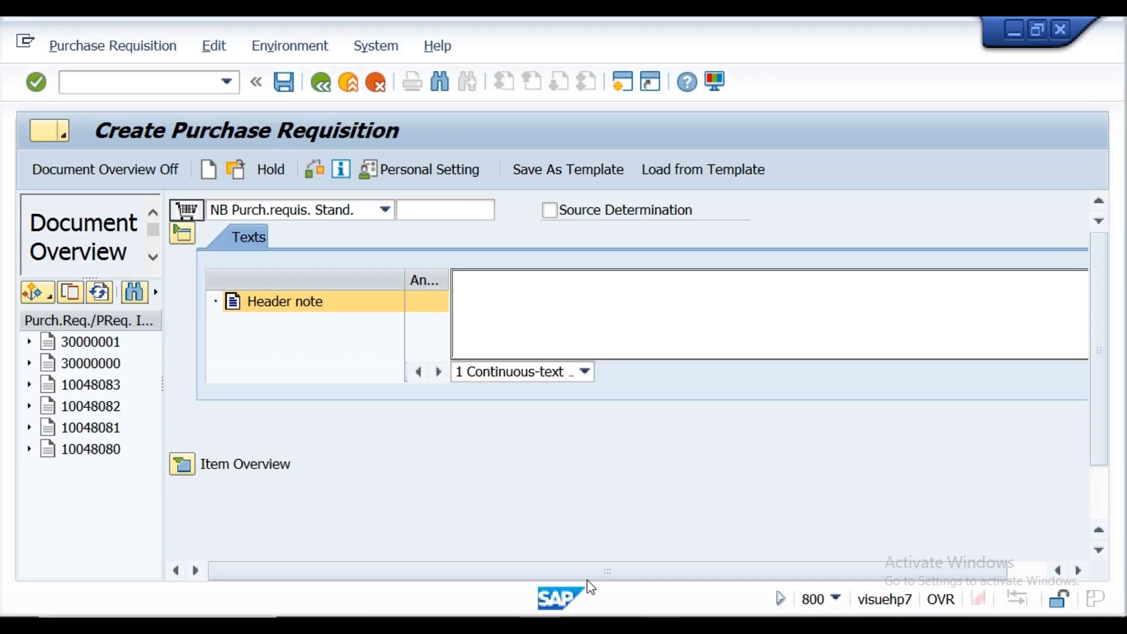
pyautogui.click(139, 86)
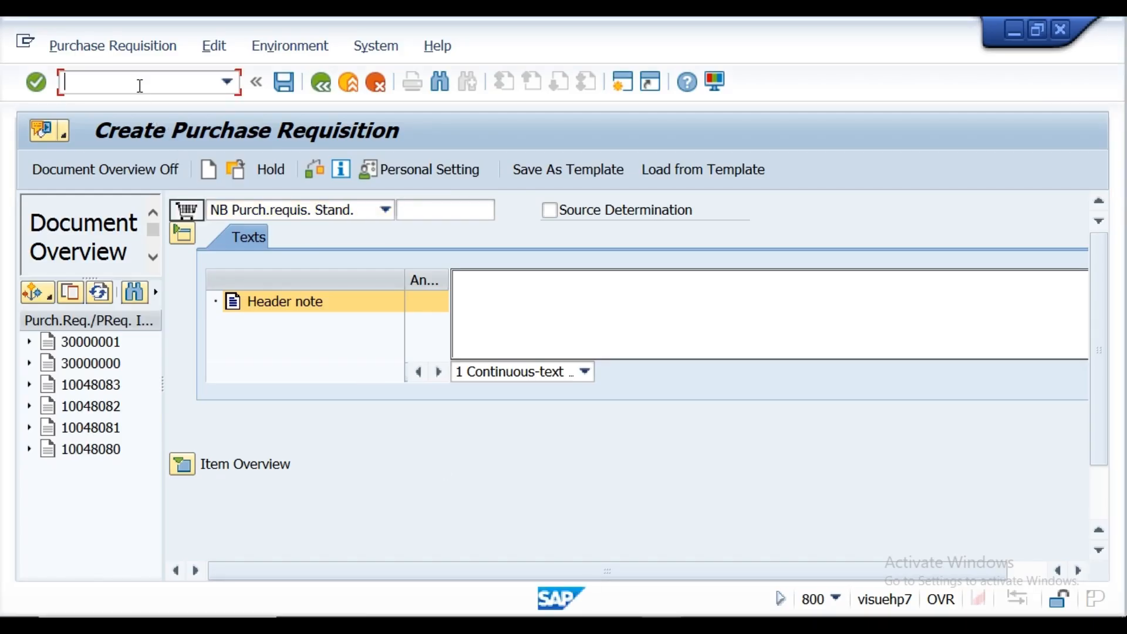
pyautogui.write('SPRO')
pyautogui.press('Return')
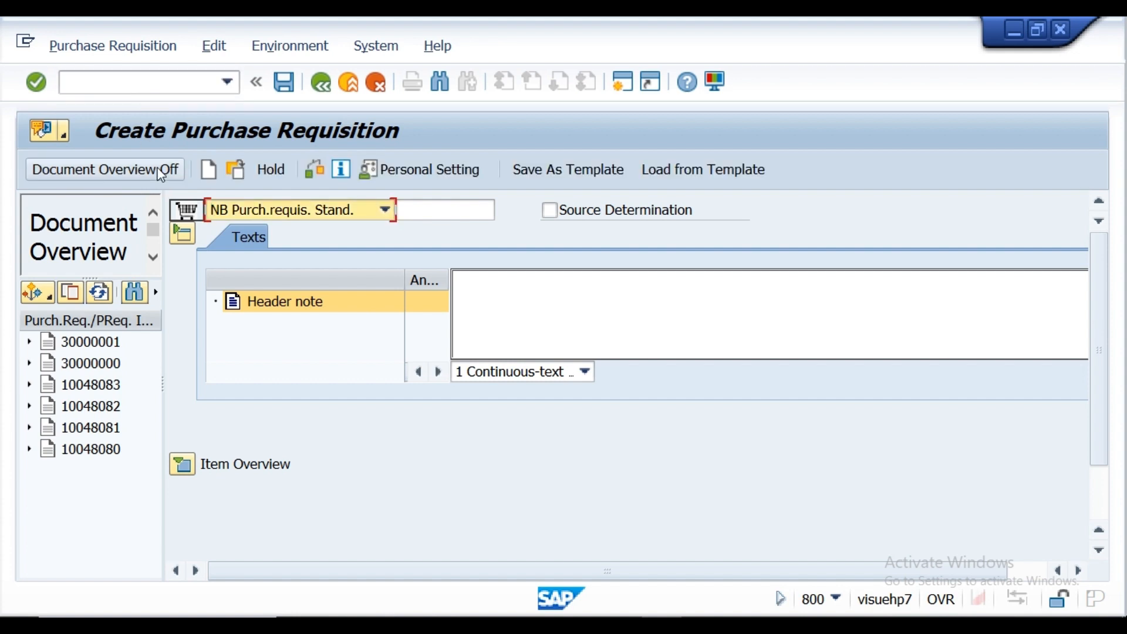
pyautogui.click(112, 87)
pyautogui.write('/NSPRO')
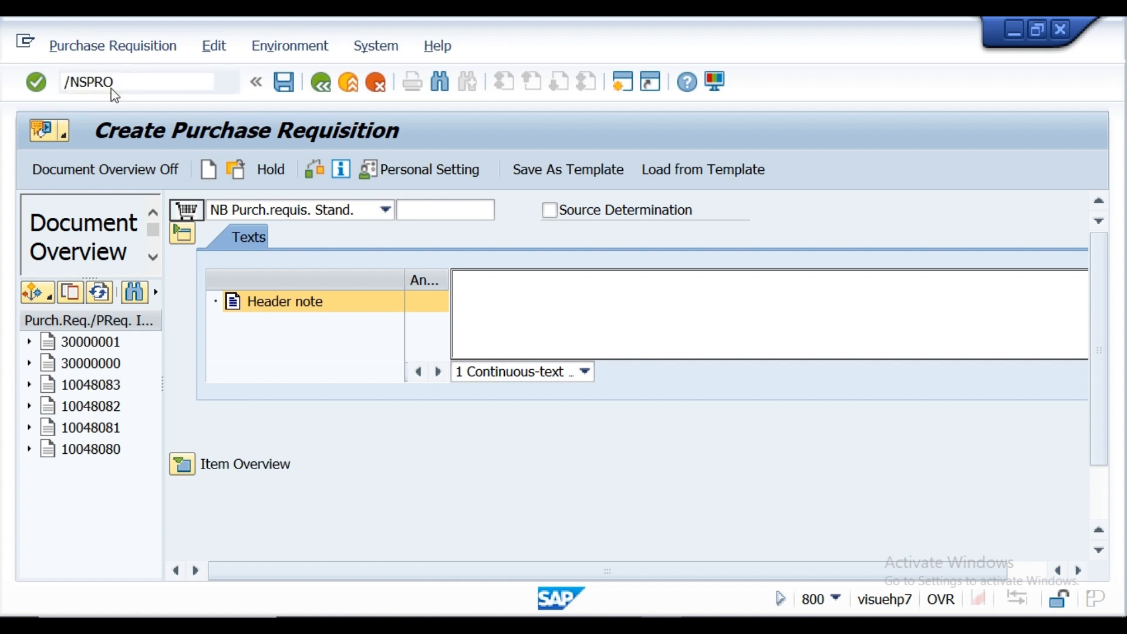
pyautogui.press('Return')
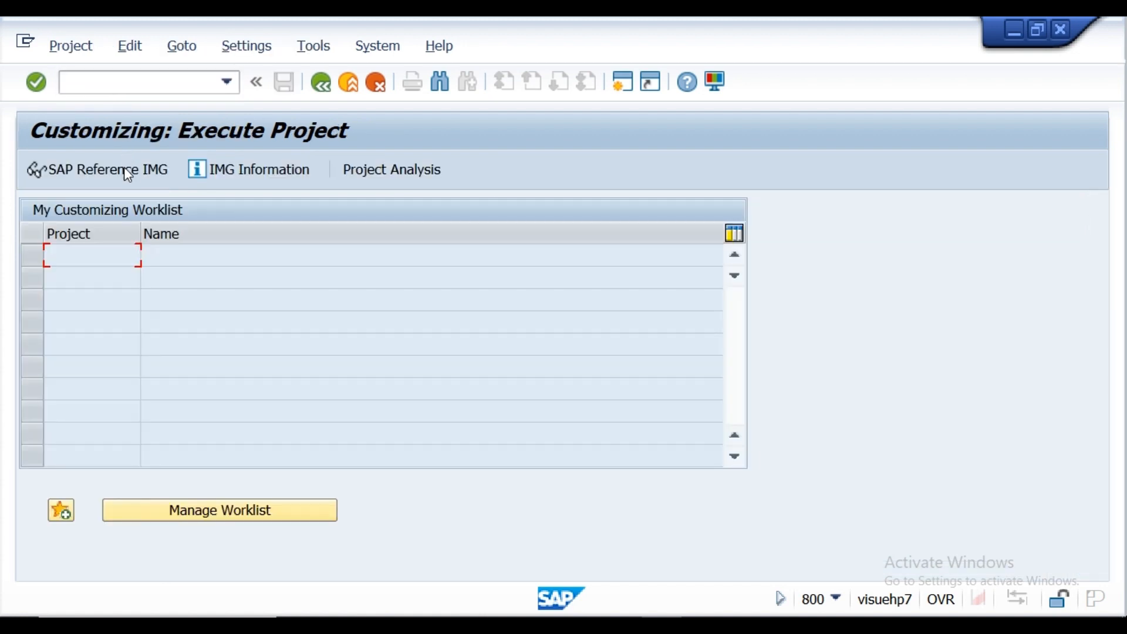
pyautogui.click(124, 173)
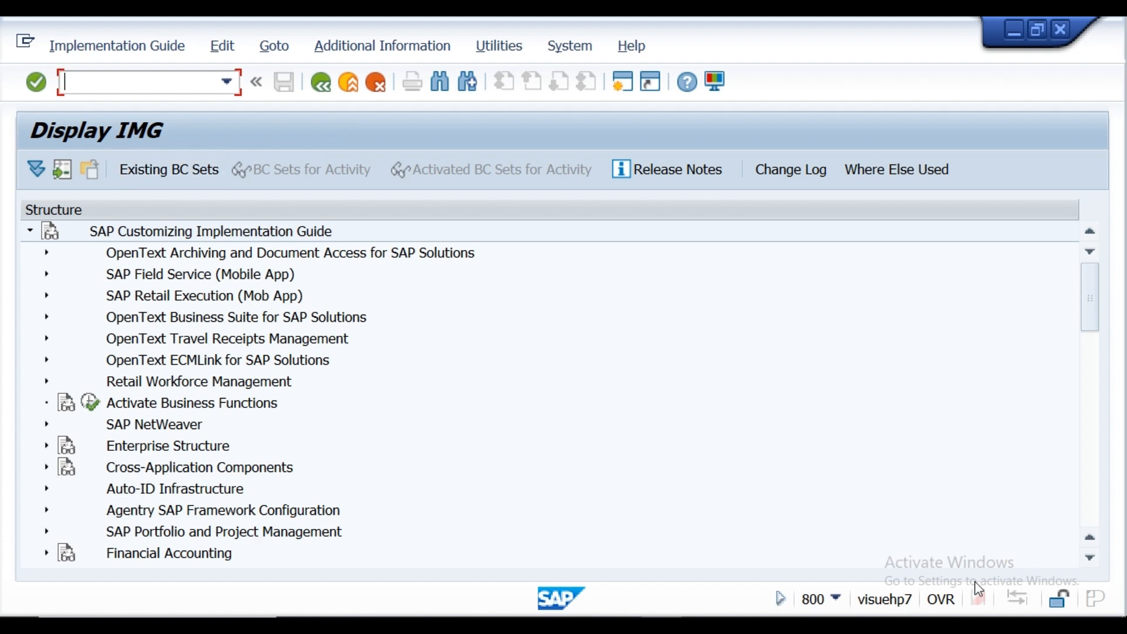
# Step: Expand Materials Management, Purchasing and Purchase Requisition in the implementation guide structure
pyautogui.click(1090, 558)
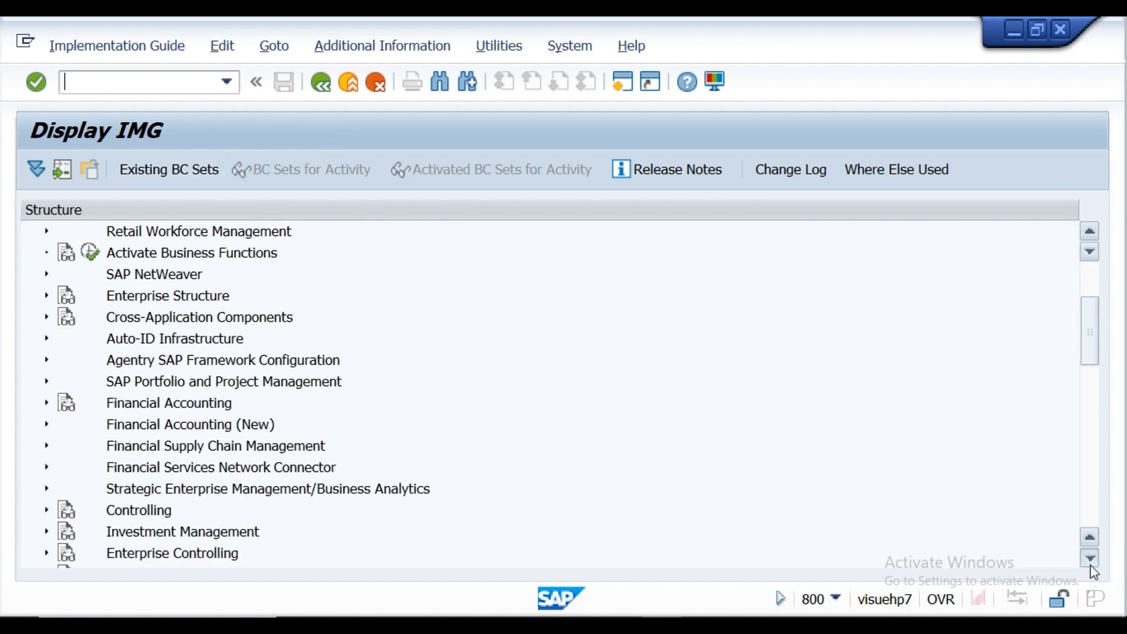
pyautogui.click(1090, 559)
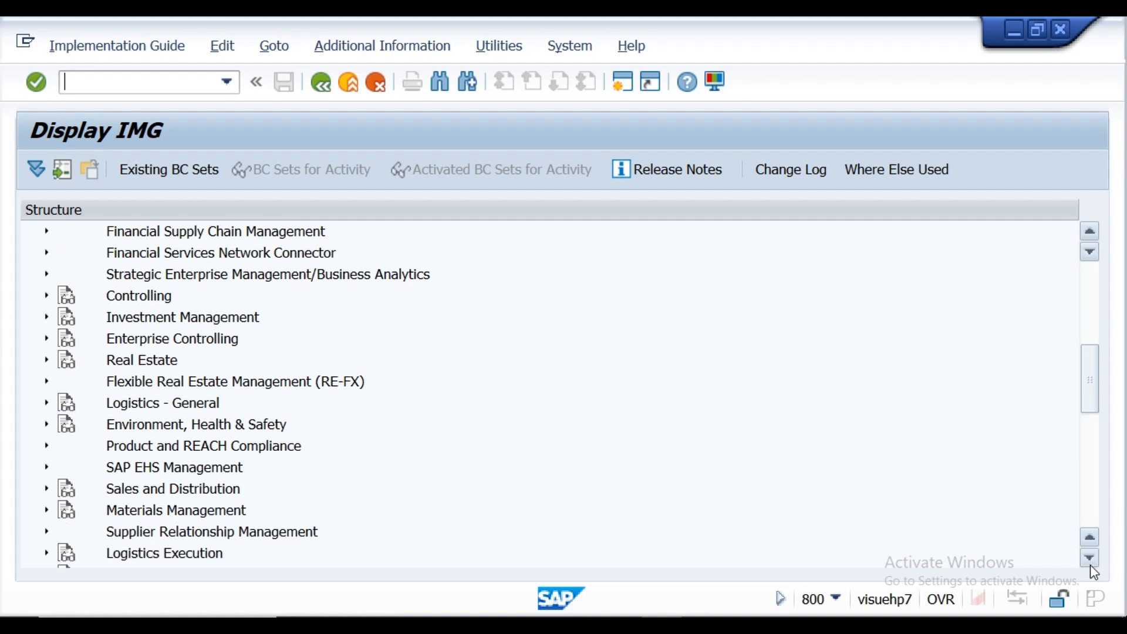
pyautogui.click(47, 510)
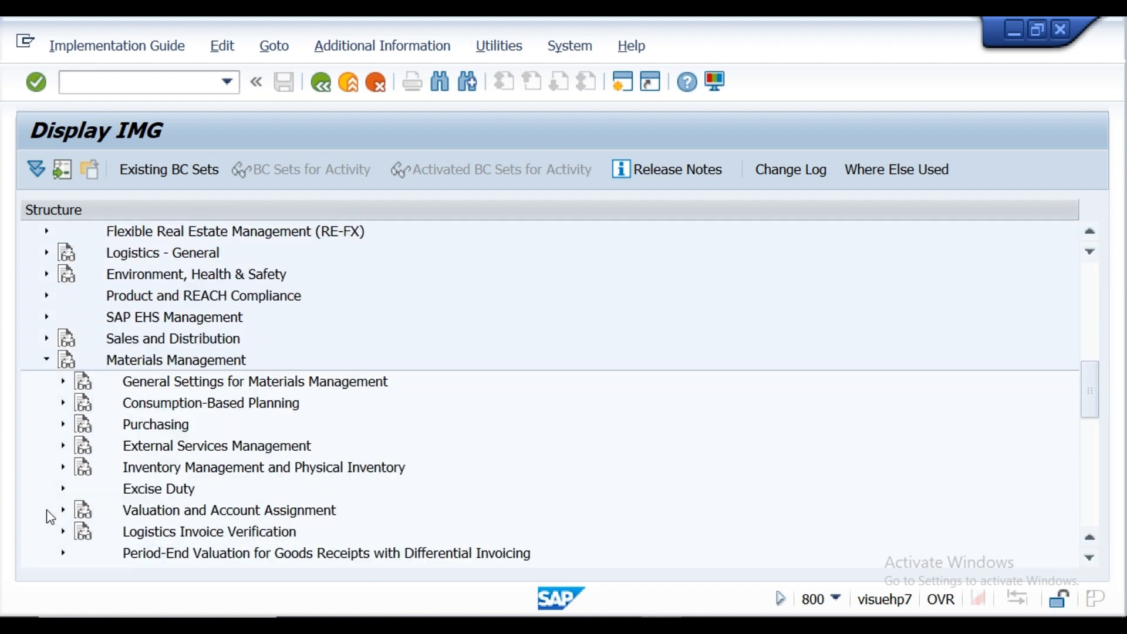
pyautogui.click(63, 424)
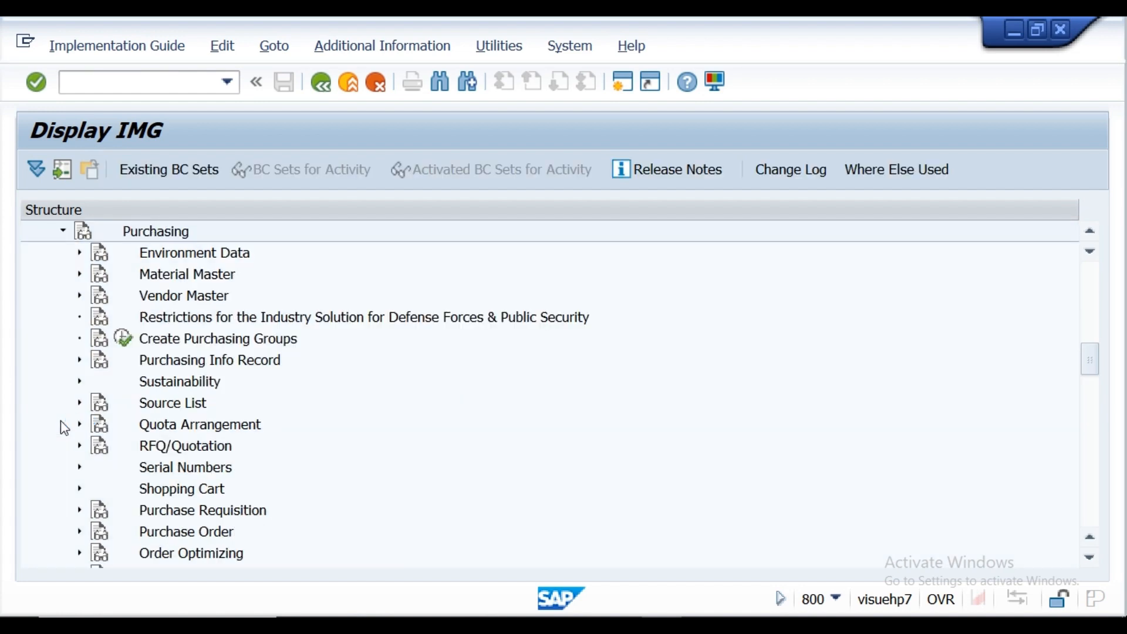
pyautogui.click(80, 510)
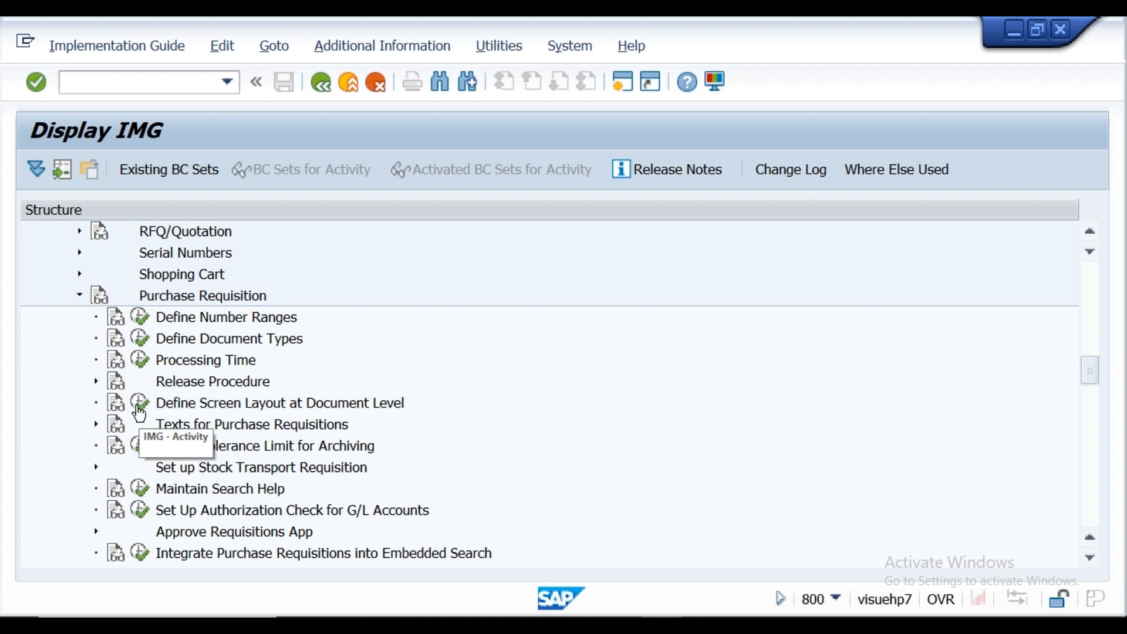
# Step: Under Release Procedure, expand Procedure with Classification and open its characteristics maintenance activity
pyautogui.click(96, 382)
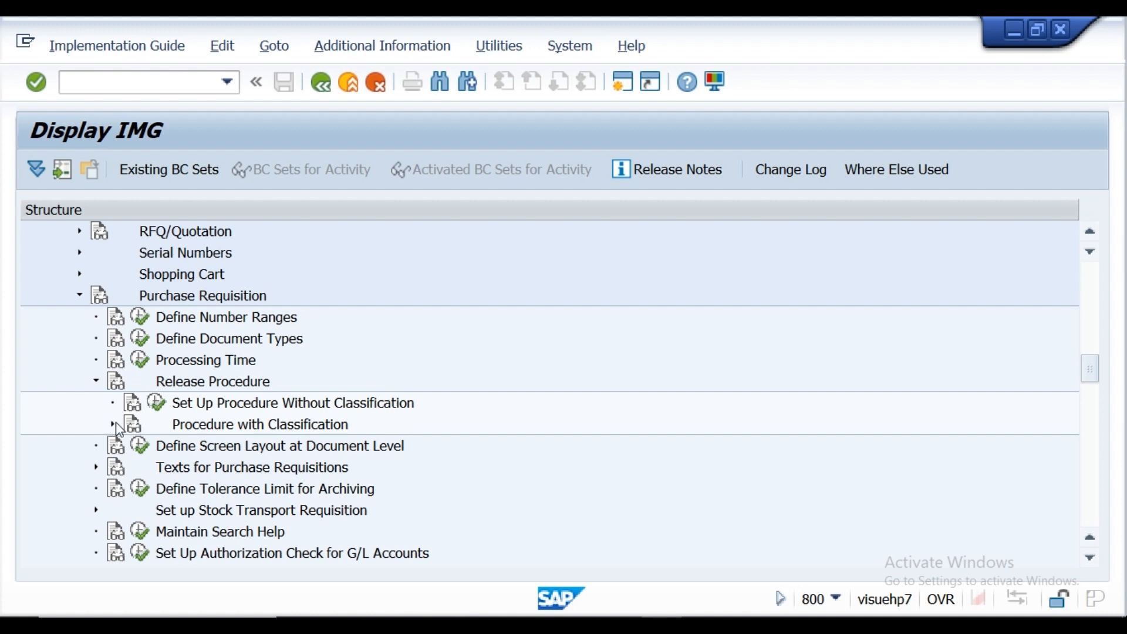
pyautogui.click(113, 425)
pyautogui.click(172, 446)
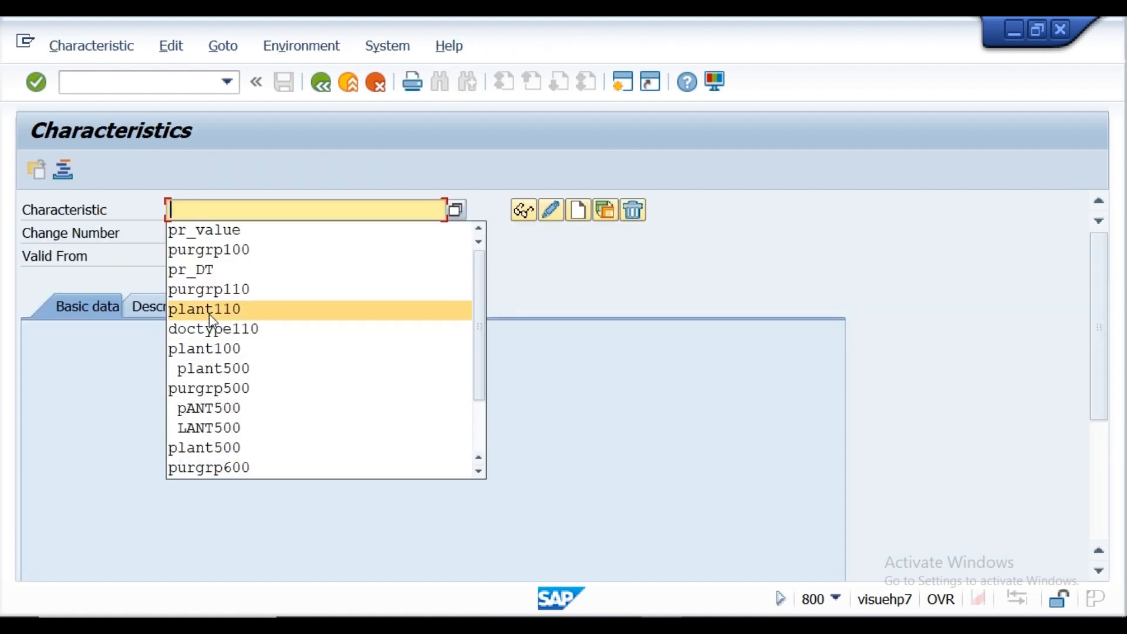
pyautogui.click(105, 404)
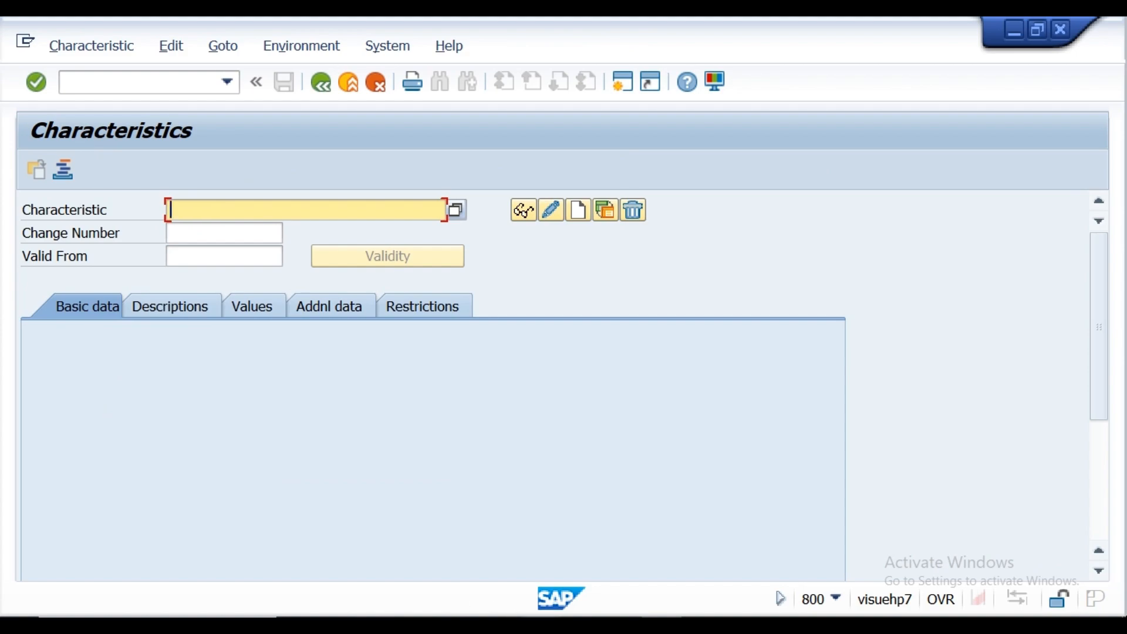
# Step: Copy pr_DT from the Notepad notes and enter it in SAP as characteristic name PR_DT1
pyautogui.click(538, 623)
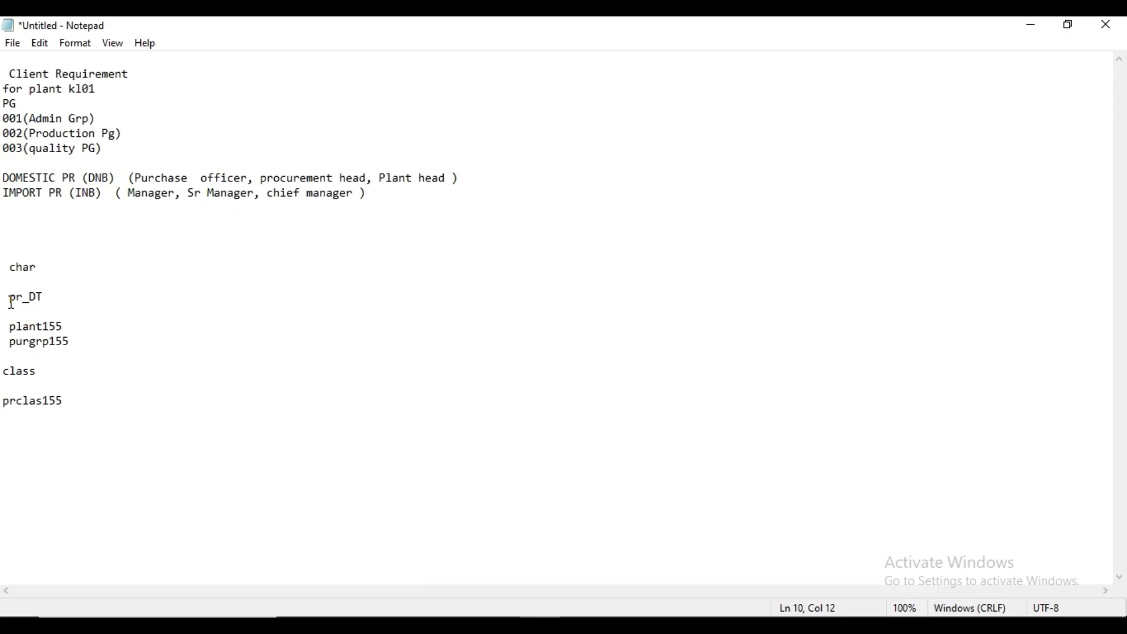
pyautogui.moveTo(11, 299); pyautogui.dragTo(44, 305)
pyautogui.hotkey('ctrl', 'c')
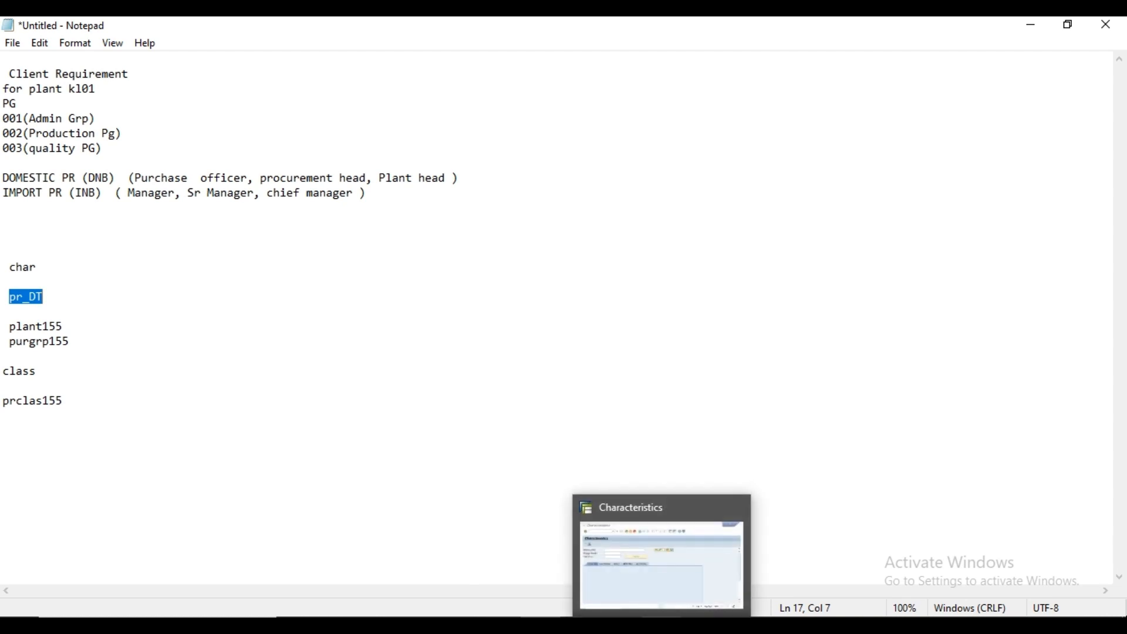
pyautogui.click(651, 607)
pyautogui.click(200, 211)
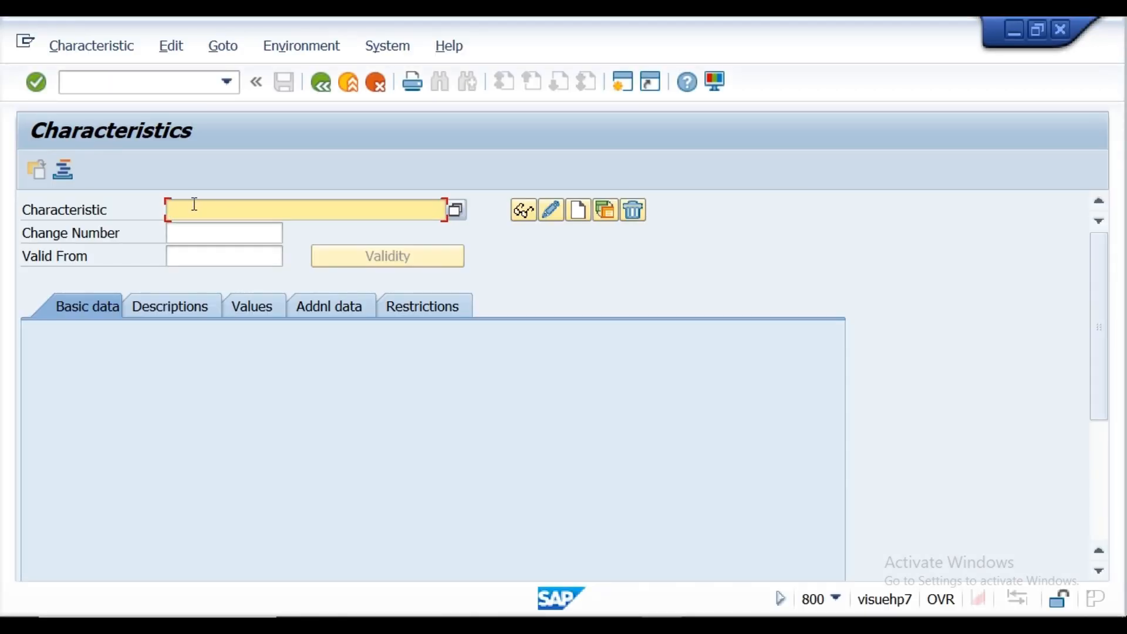
pyautogui.hotkey('ctrl', 'v')
pyautogui.write('1')
# Step: Start creating the characteristic with the description "Document type for PR Relase" and allow multiple values
pyautogui.click(581, 212)
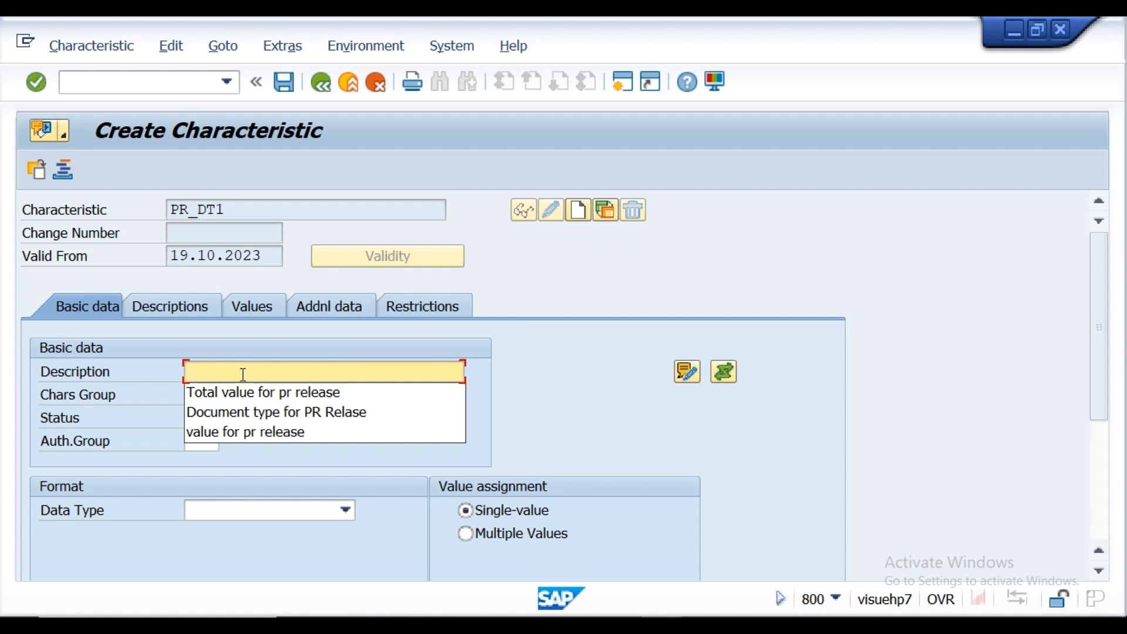
pyautogui.click(235, 414)
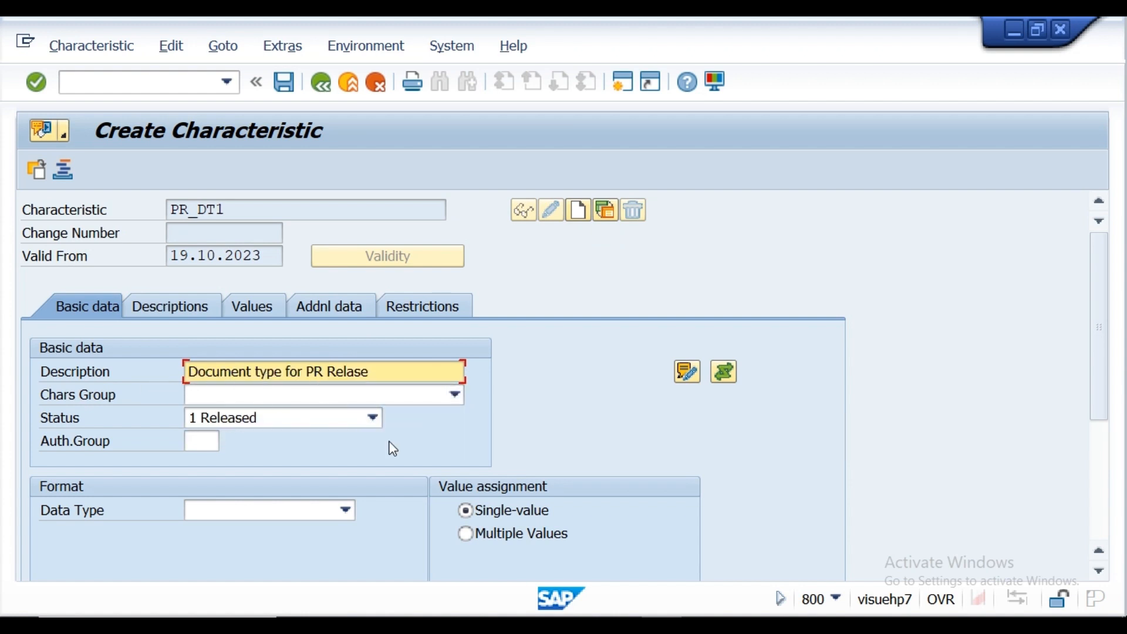
pyautogui.click(465, 534)
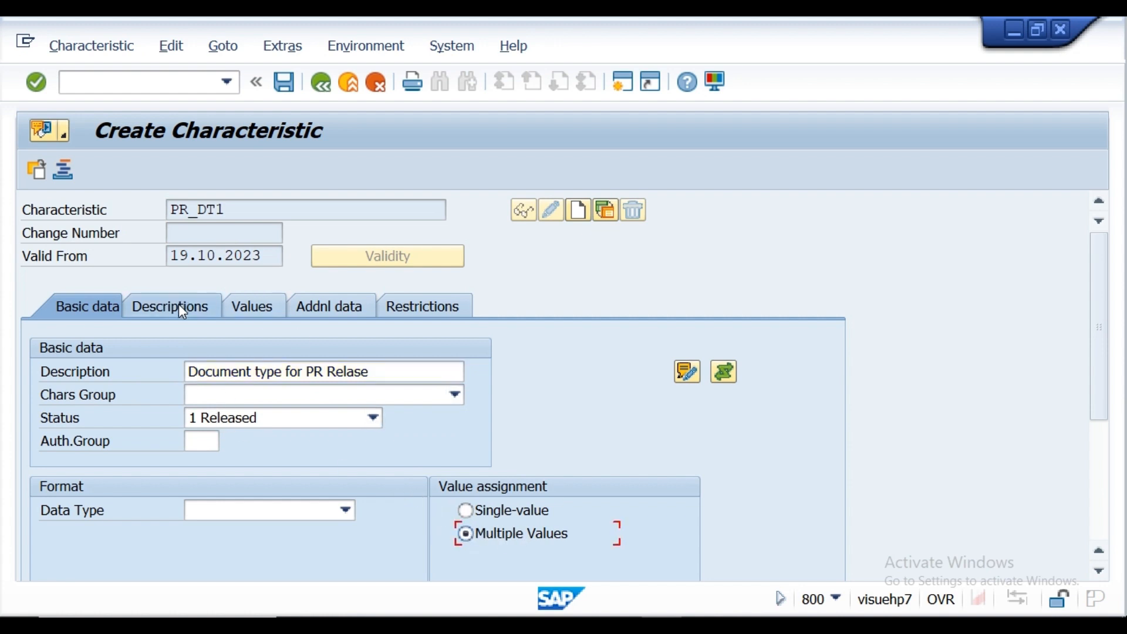
# Step: Set CEBAN as the reference table name in the characteristic's additional data and display the field name suggestions
pyautogui.click(336, 308)
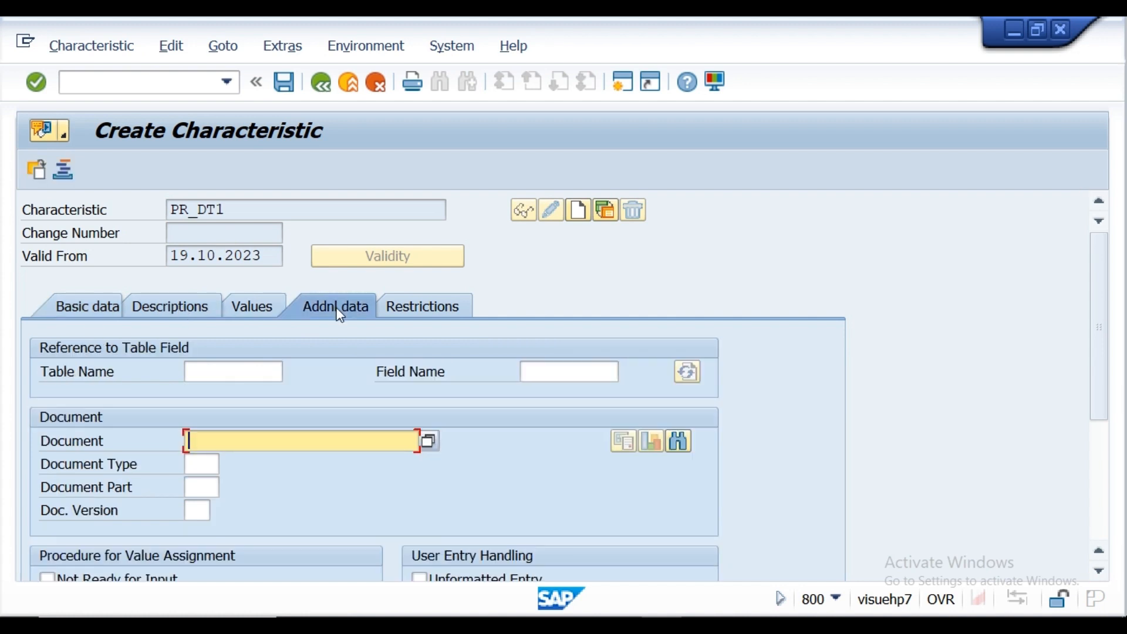
pyautogui.click(234, 372)
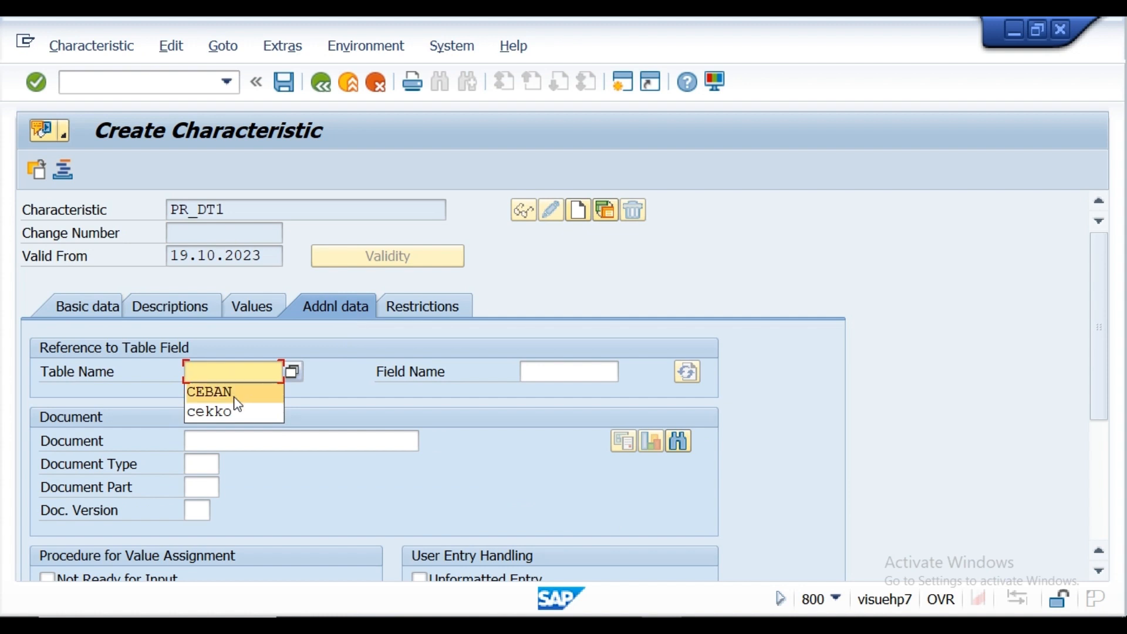
pyautogui.click(234, 398)
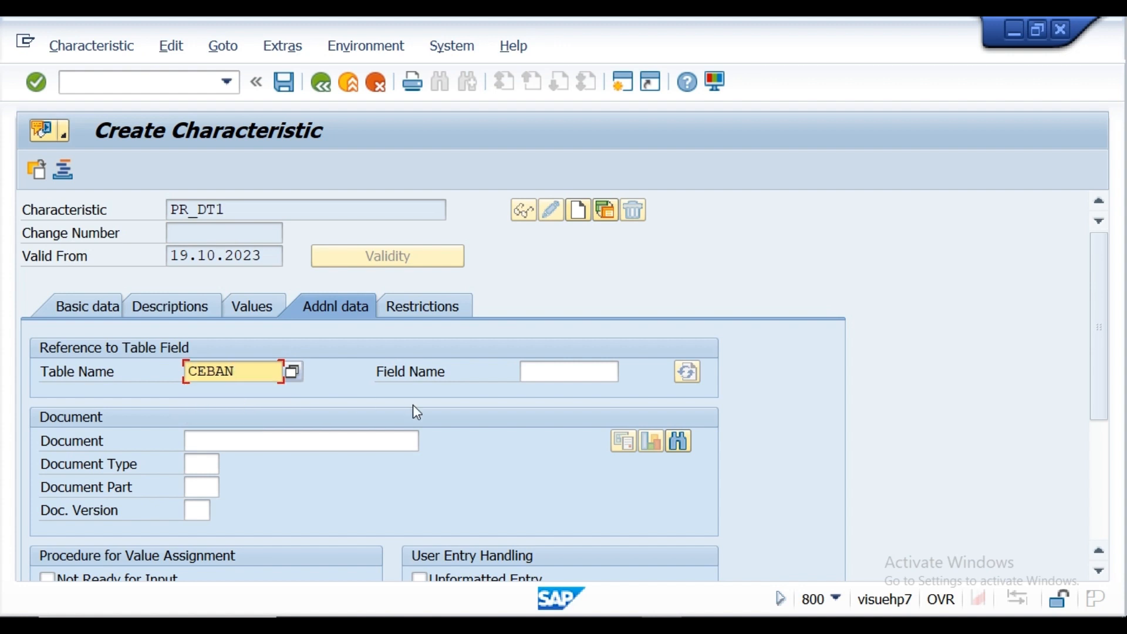
pyautogui.click(556, 371)
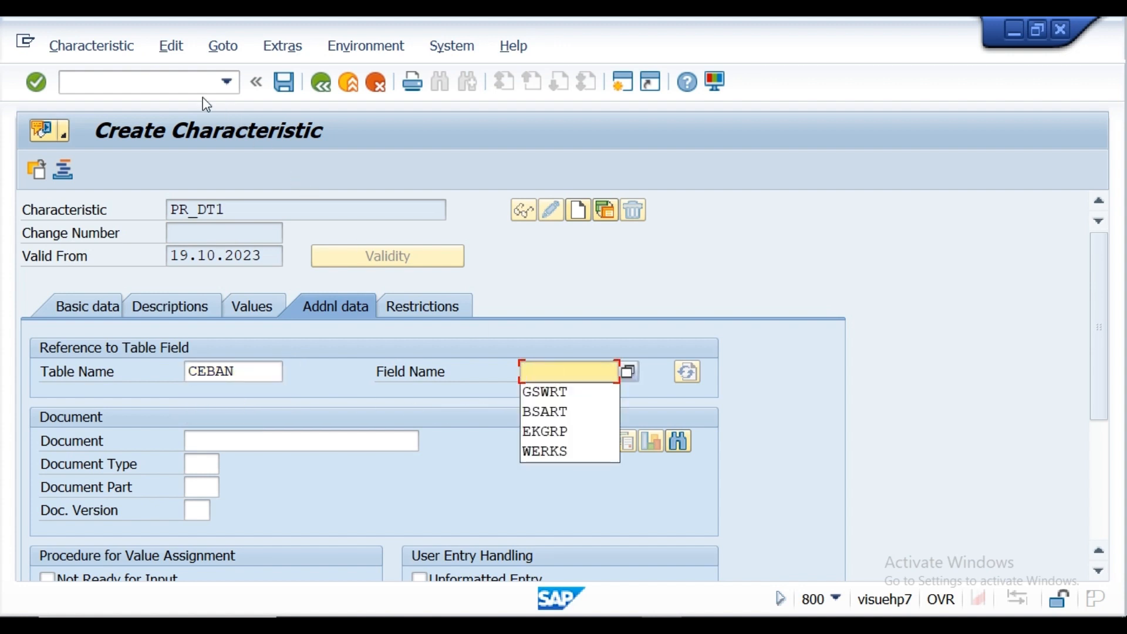
# Step: Open transaction SE11, display the components of table CEBAN, and copy the component name BSART for the requisition document type
pyautogui.click(173, 88)
pyautogui.write('/N')
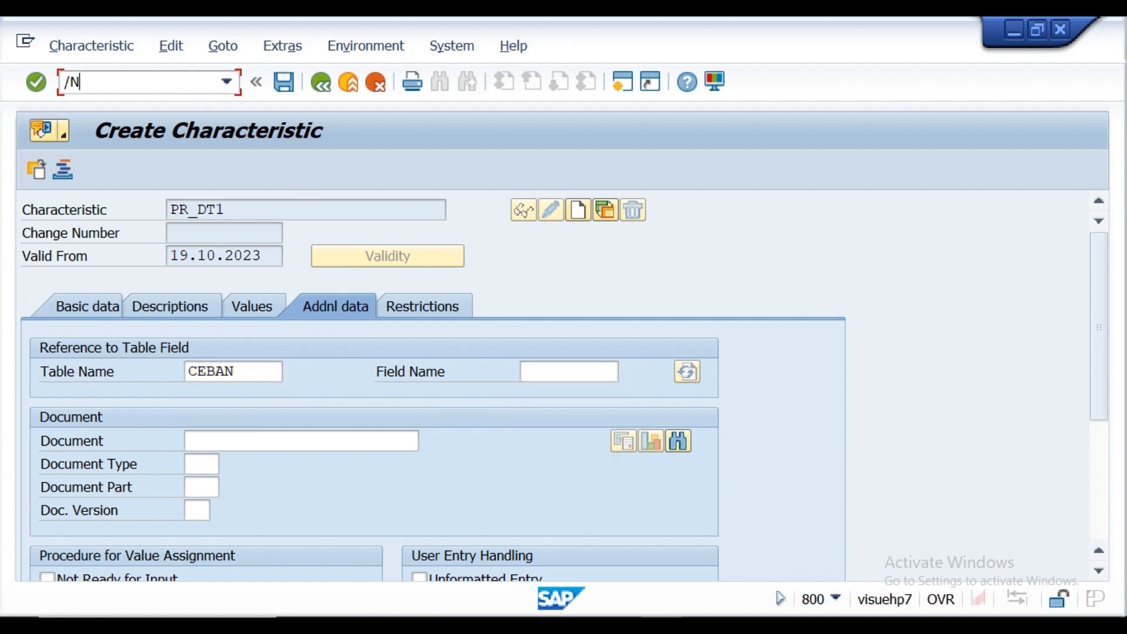
pyautogui.write('SE11')
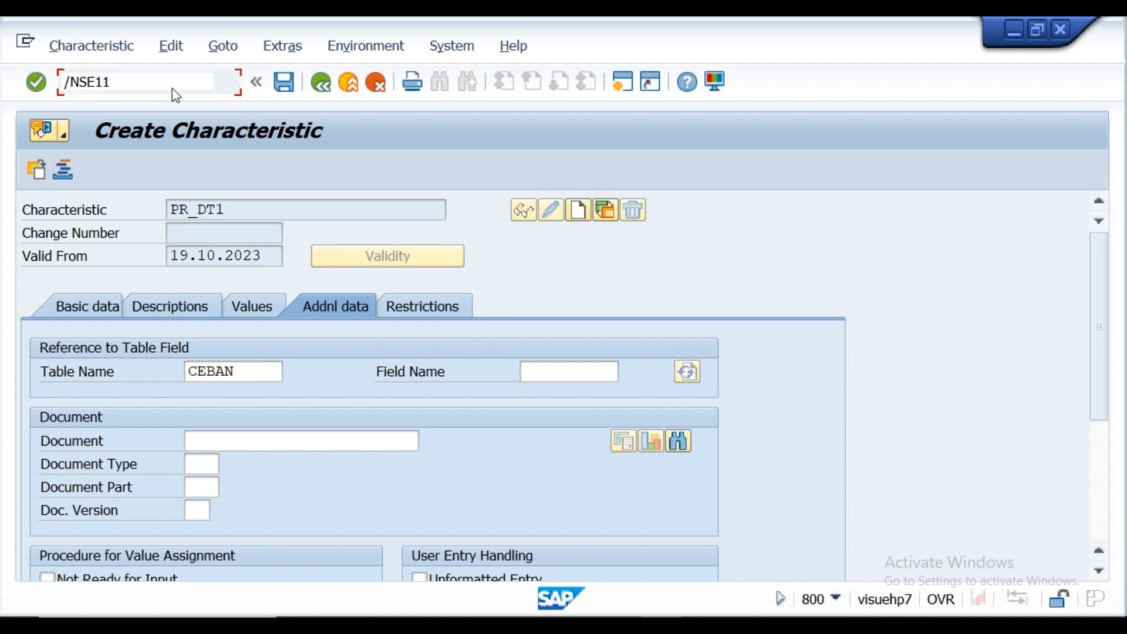
pyautogui.press('Return')
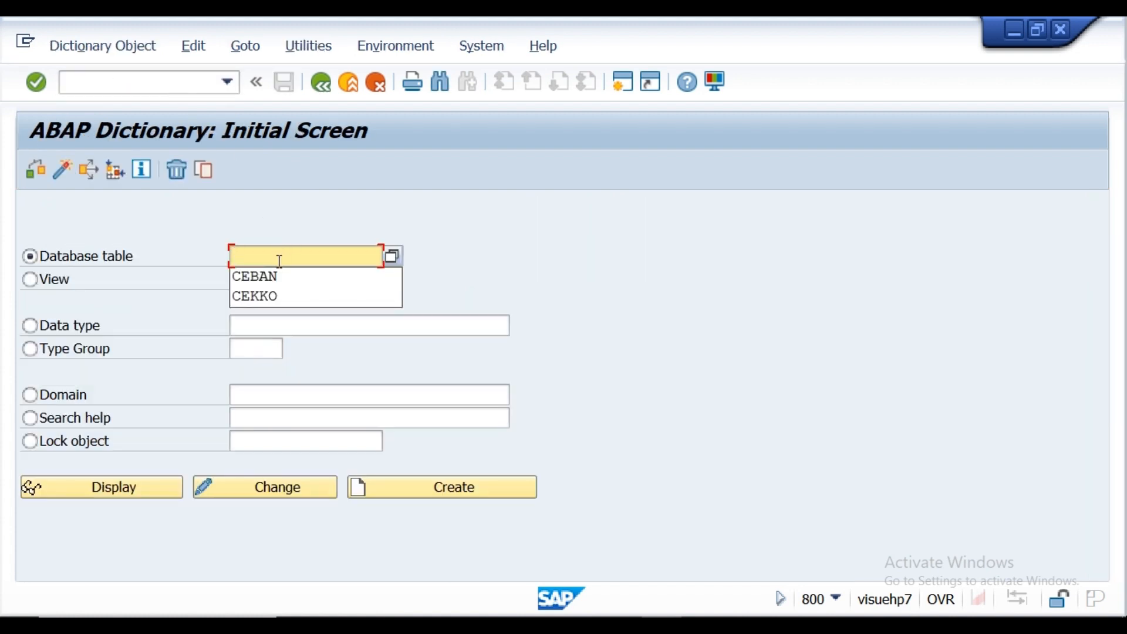
pyautogui.click(279, 276)
pyautogui.click(118, 489)
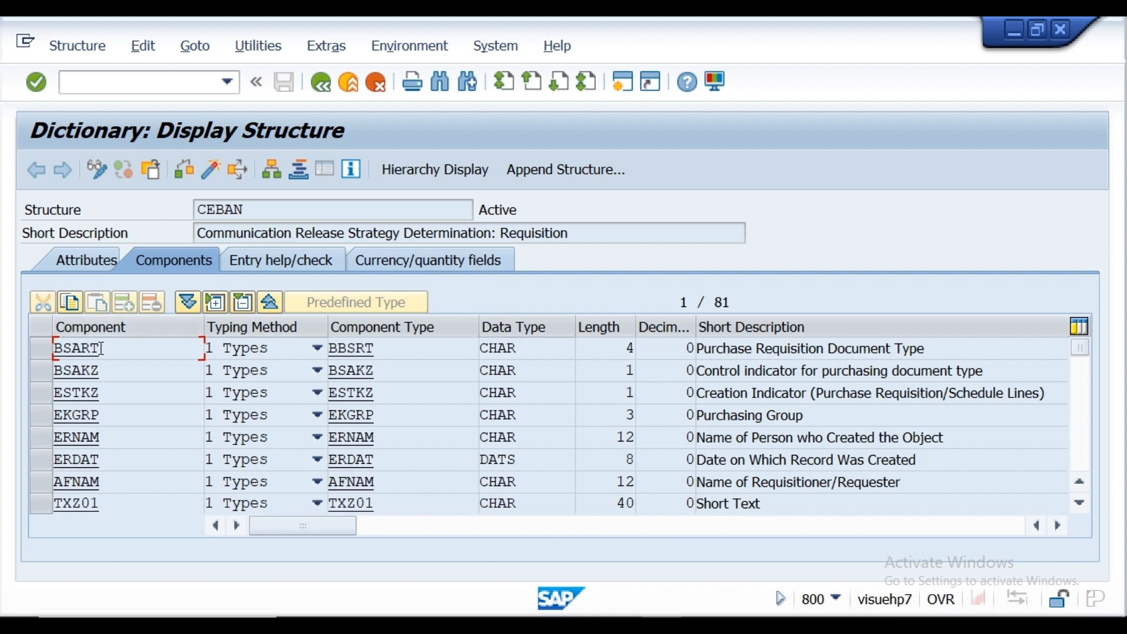
pyautogui.moveTo(101, 348); pyautogui.dragTo(55, 348)
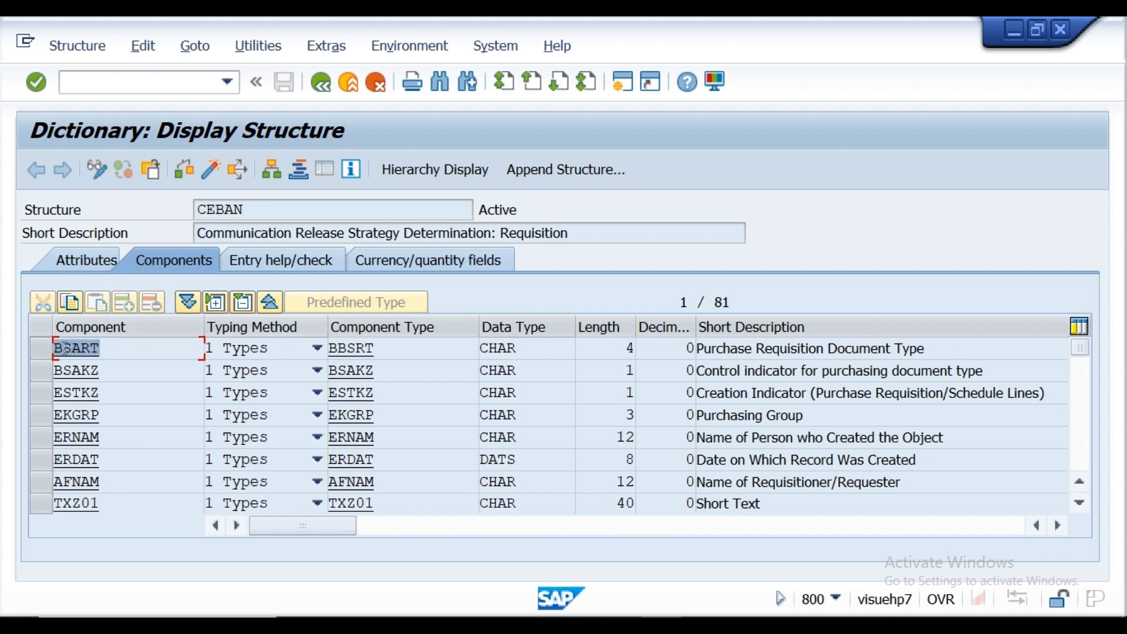
pyautogui.hotkey('ctrl', 'c')
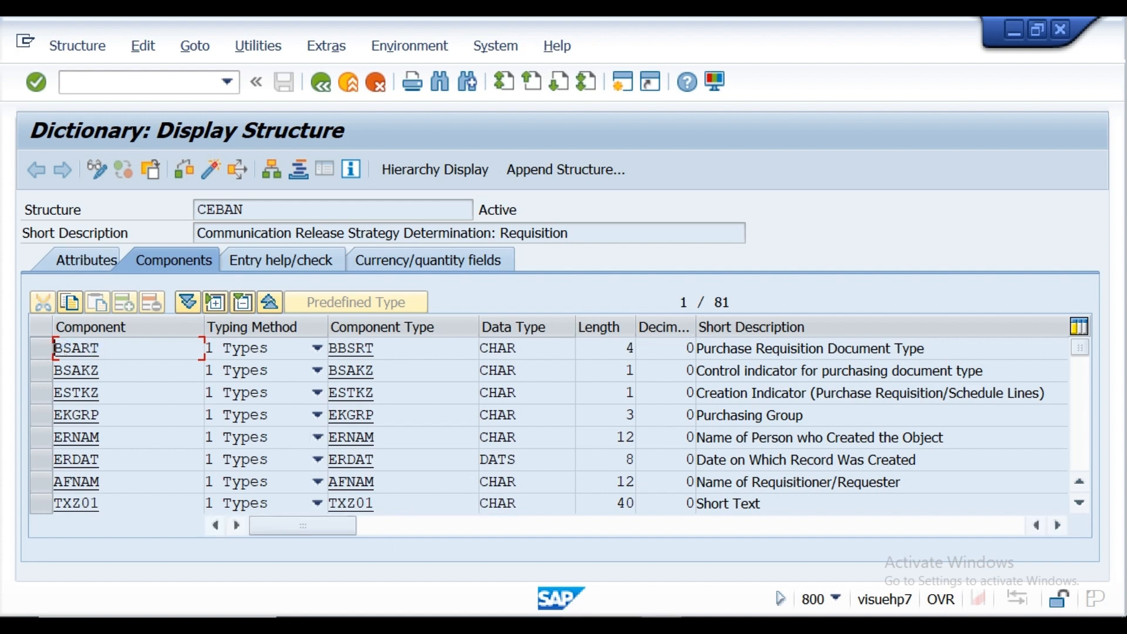
# Step: Open transaction SPRO in a new session, leaving the CEBAN structure display open
pyautogui.moveTo(621, 625)
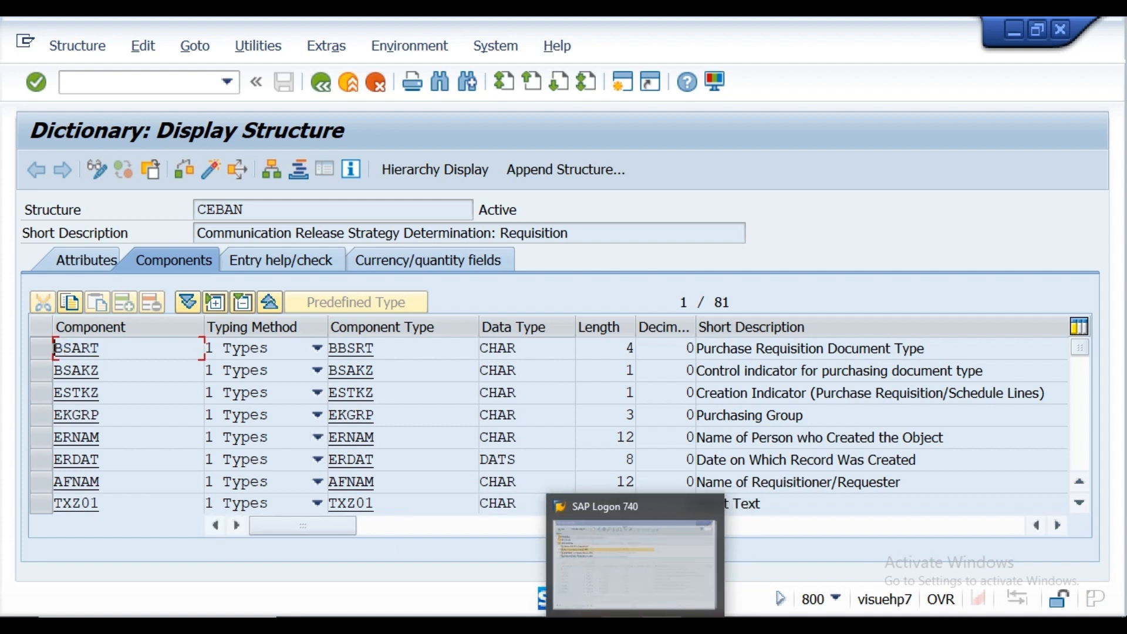
pyautogui.moveTo(661, 624)
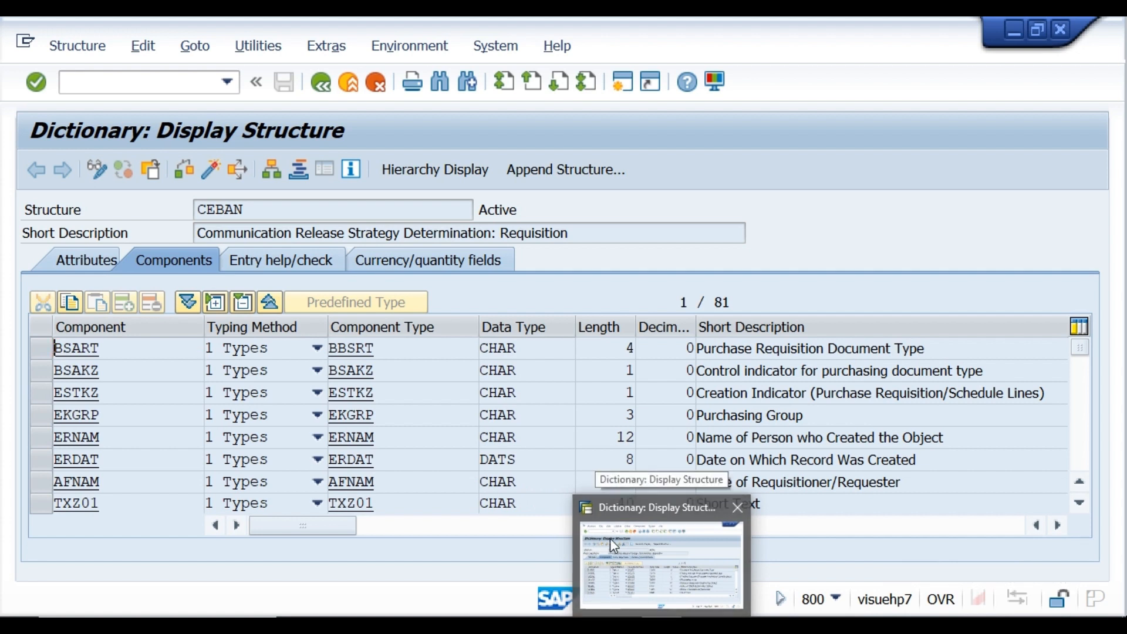
pyautogui.click(162, 83)
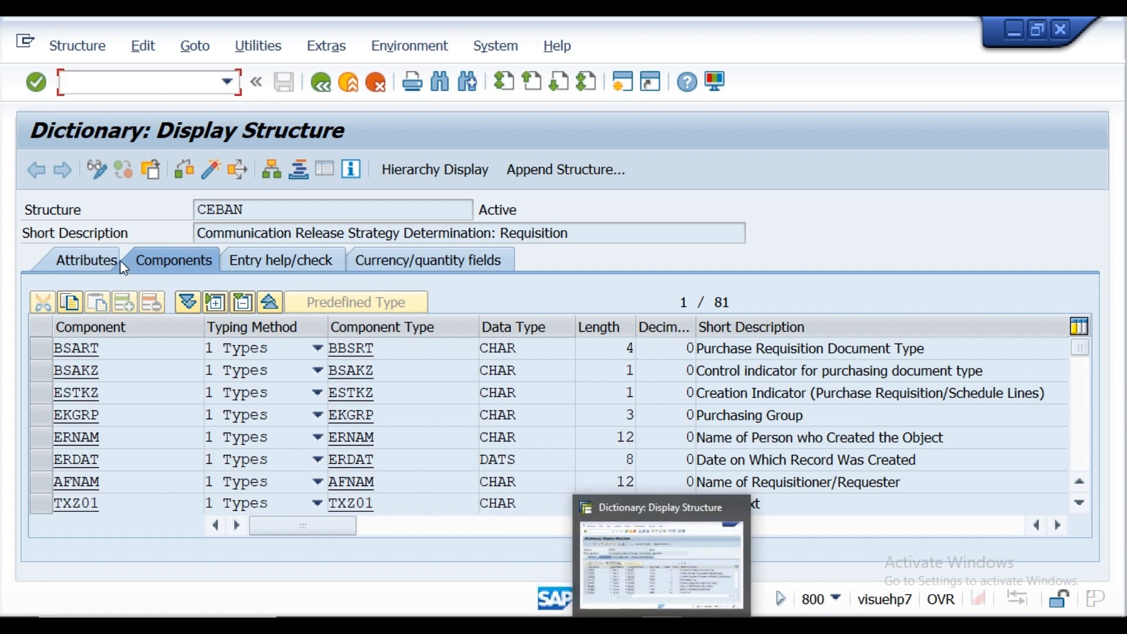
pyautogui.write('/OSPR')
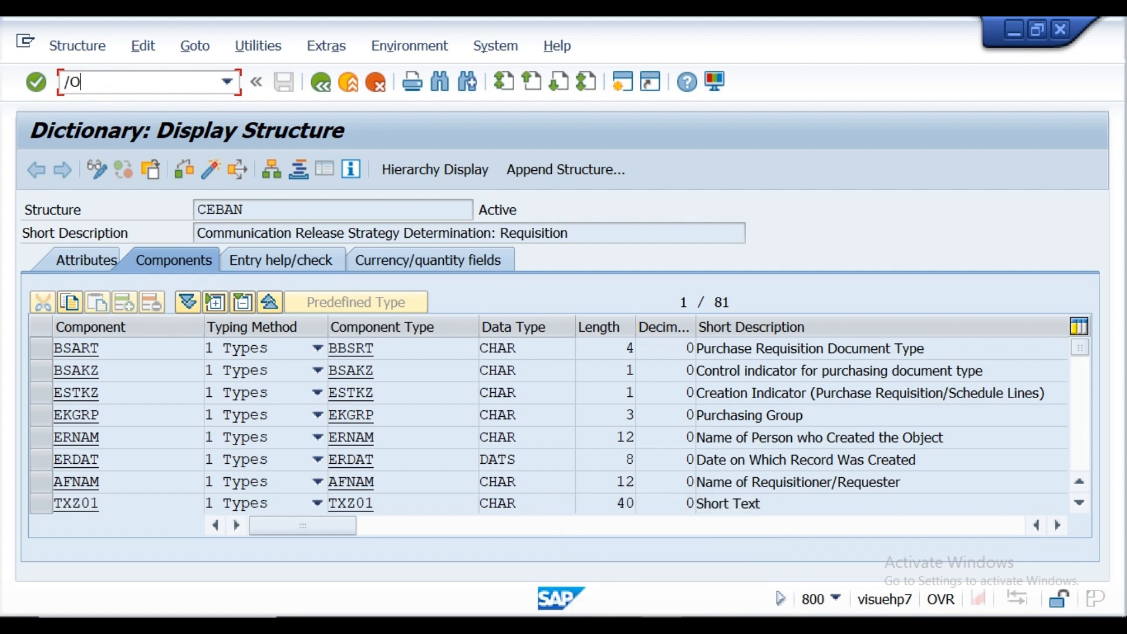
pyautogui.write('O')
pyautogui.press('Return')
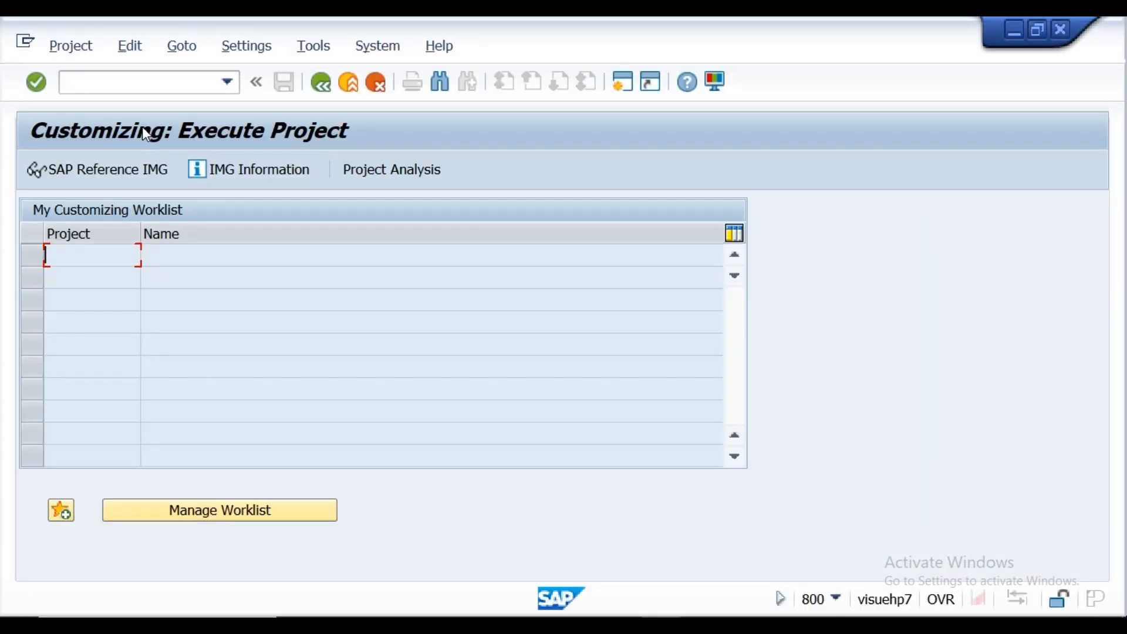
# Step: Open the Edit Characteristics activity under Materials Management > Purchasing > Purchase Requisition > Release Procedure > Procedure with Classification in the SAP Reference IMG
pyautogui.click(134, 176)
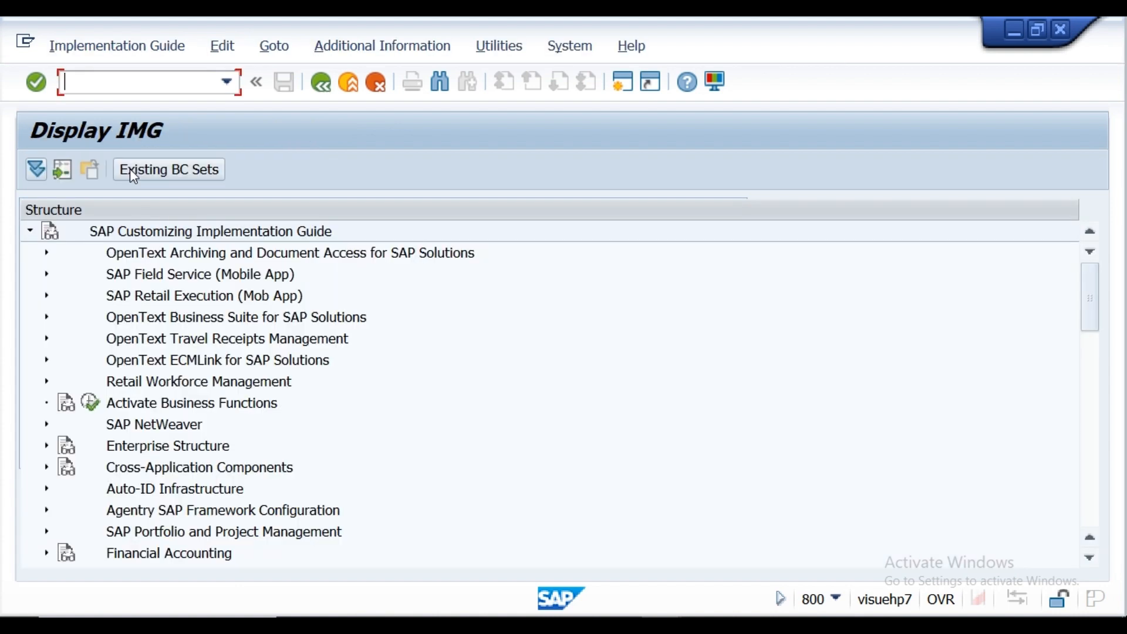
pyautogui.click(1090, 557)
pyautogui.scroll(-2, 1091, 562)
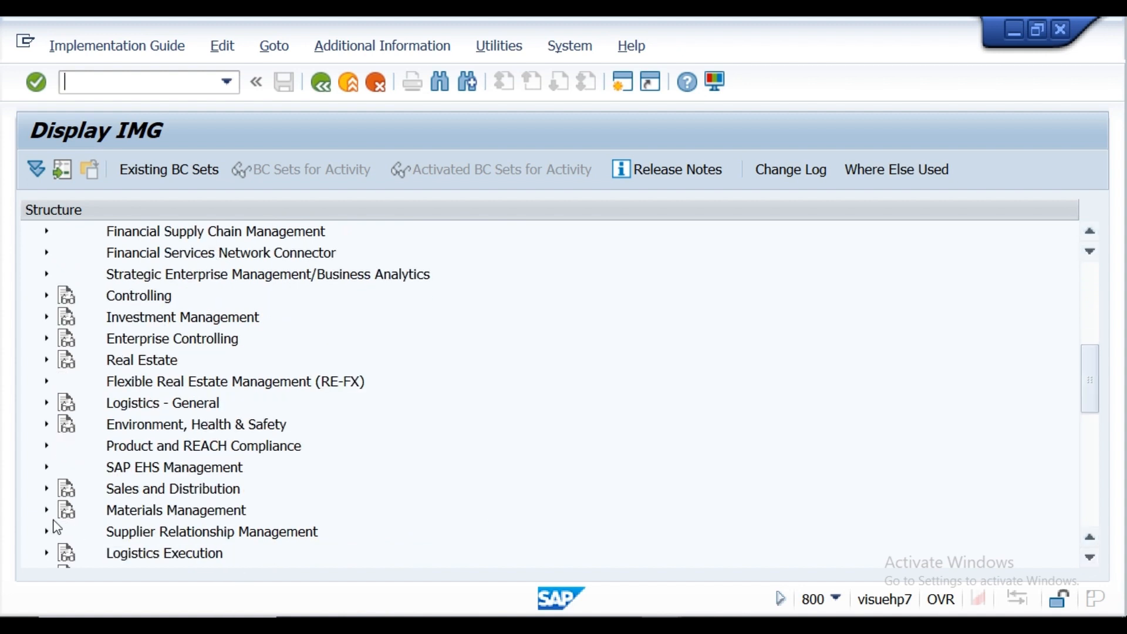
pyautogui.click(46, 510)
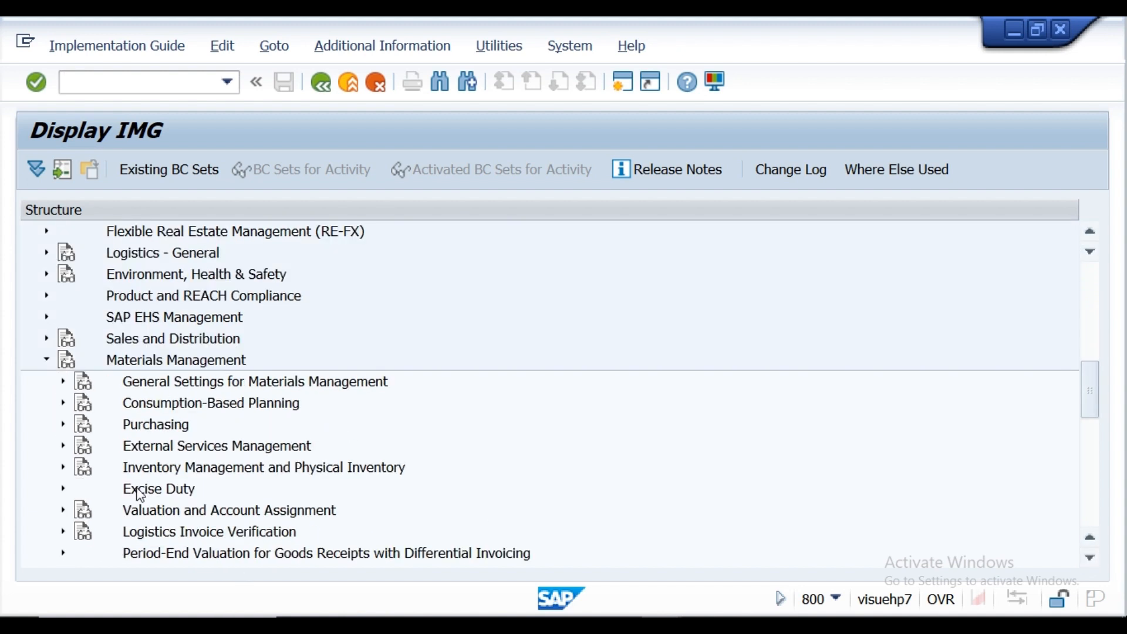
pyautogui.click(63, 425)
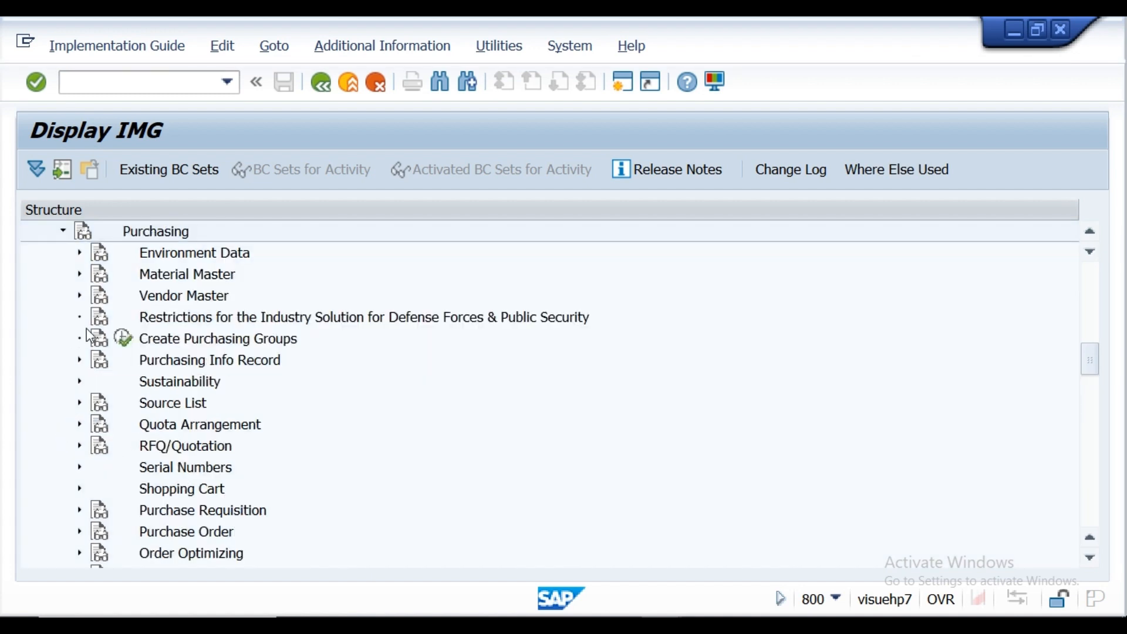
pyautogui.click(79, 510)
pyautogui.click(95, 382)
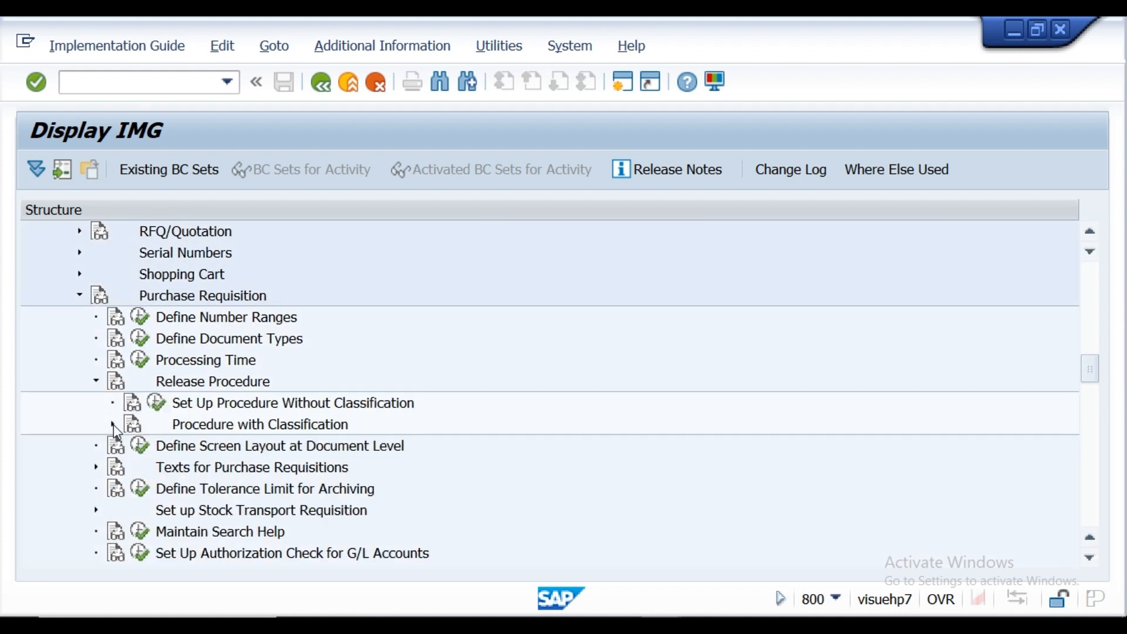
pyautogui.click(114, 423)
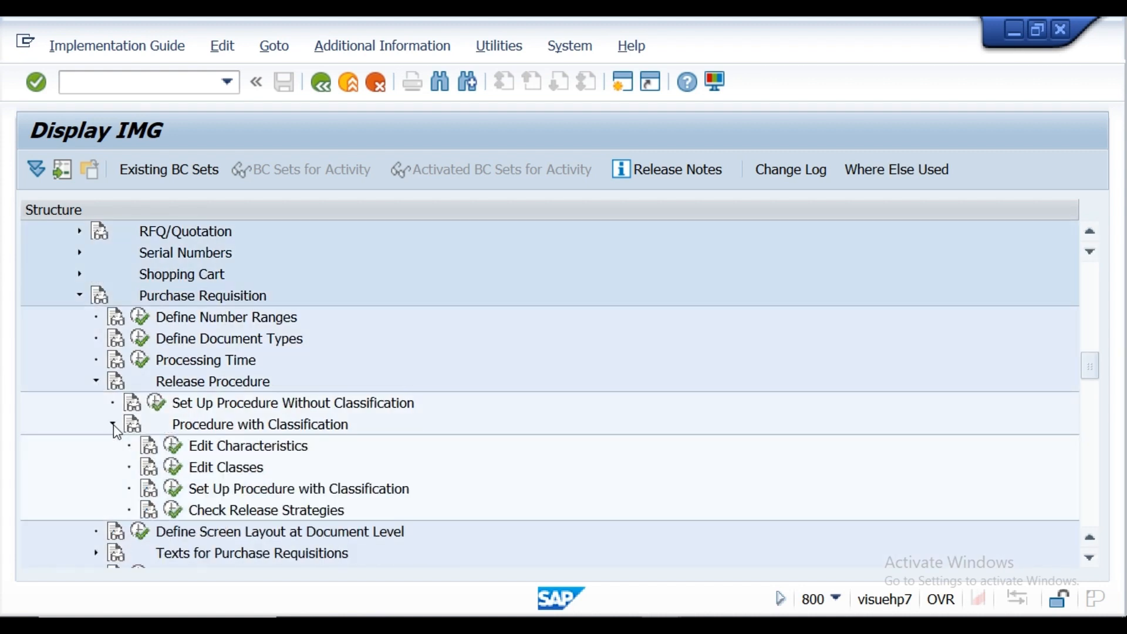
pyautogui.click(183, 456)
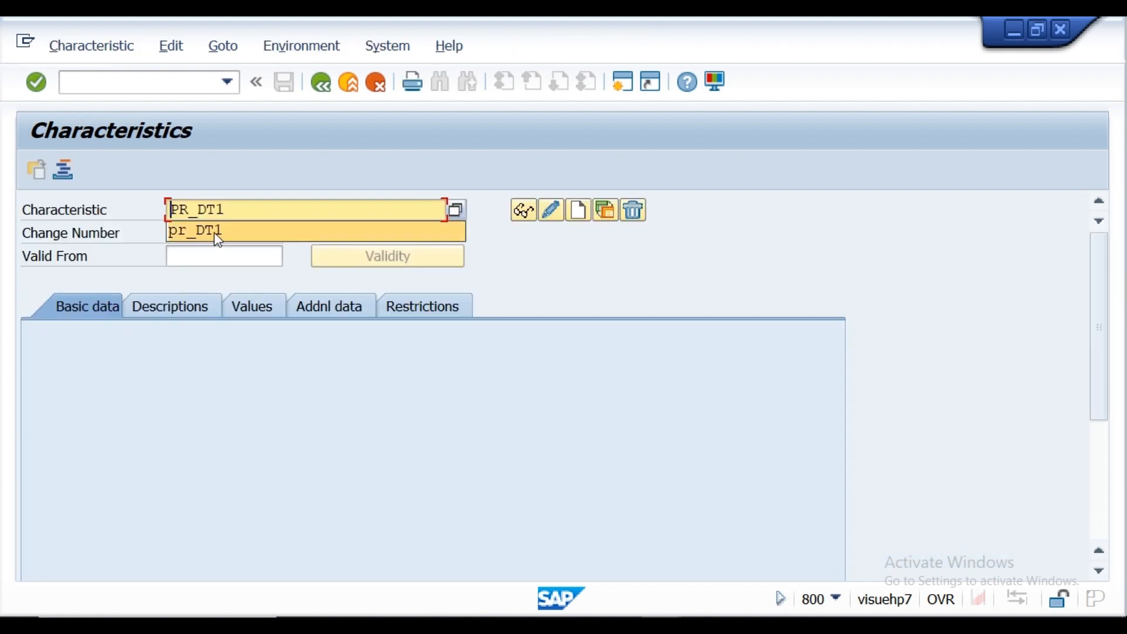
# Step: Start creating characteristic PR_DT1 with the description "Document type for PR Relase" and allow multiple values
pyautogui.click(233, 210)
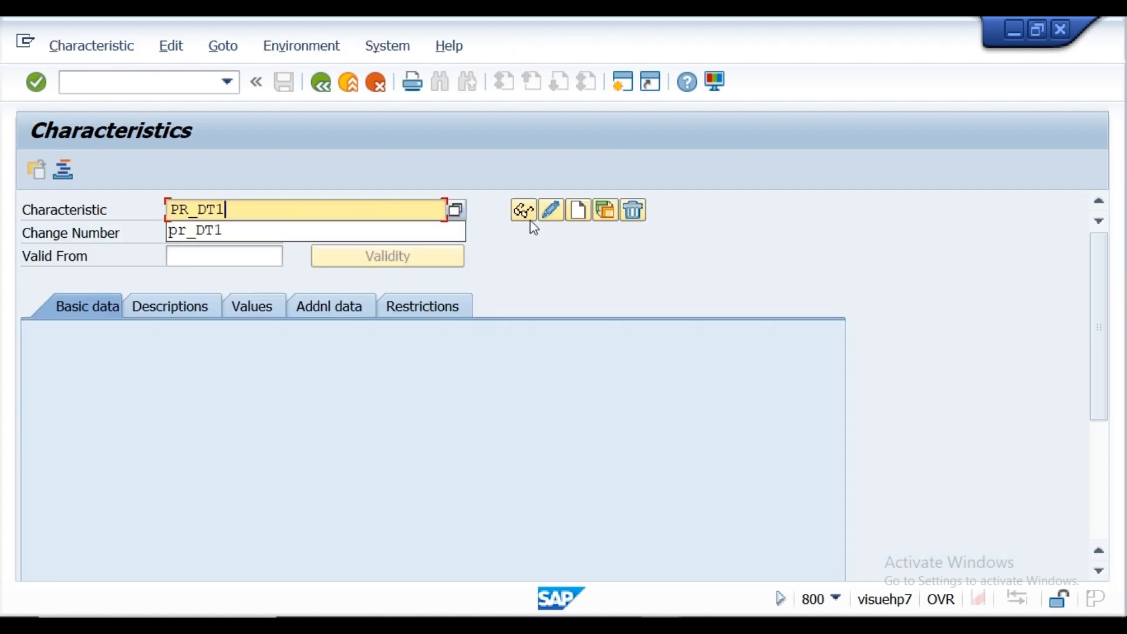
pyautogui.click(577, 211)
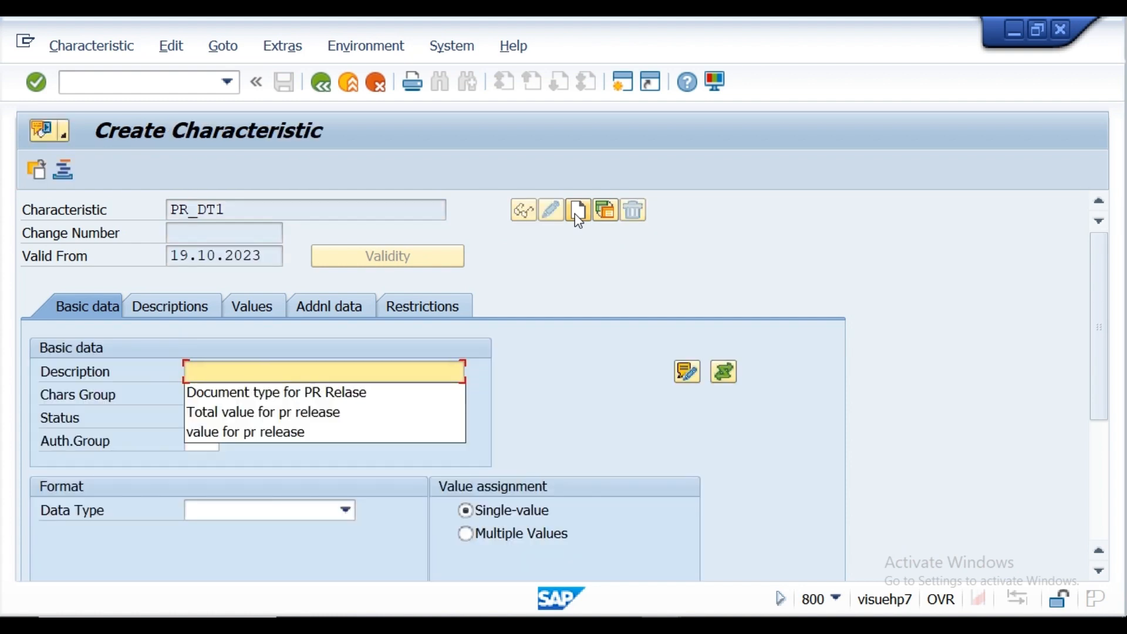
pyautogui.click(293, 395)
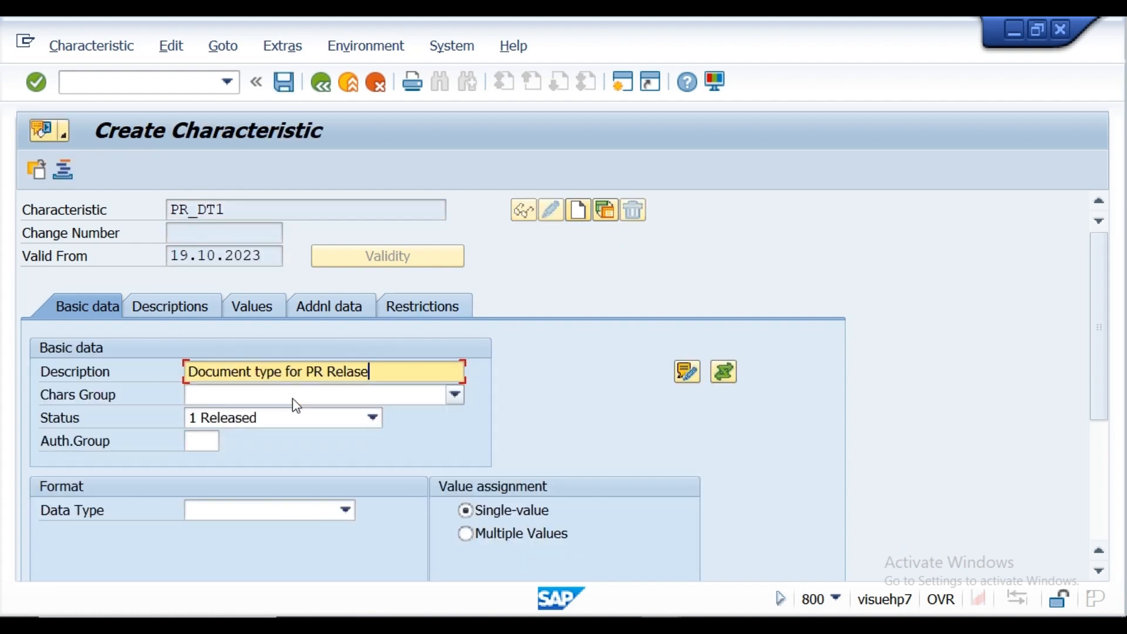
pyautogui.click(467, 534)
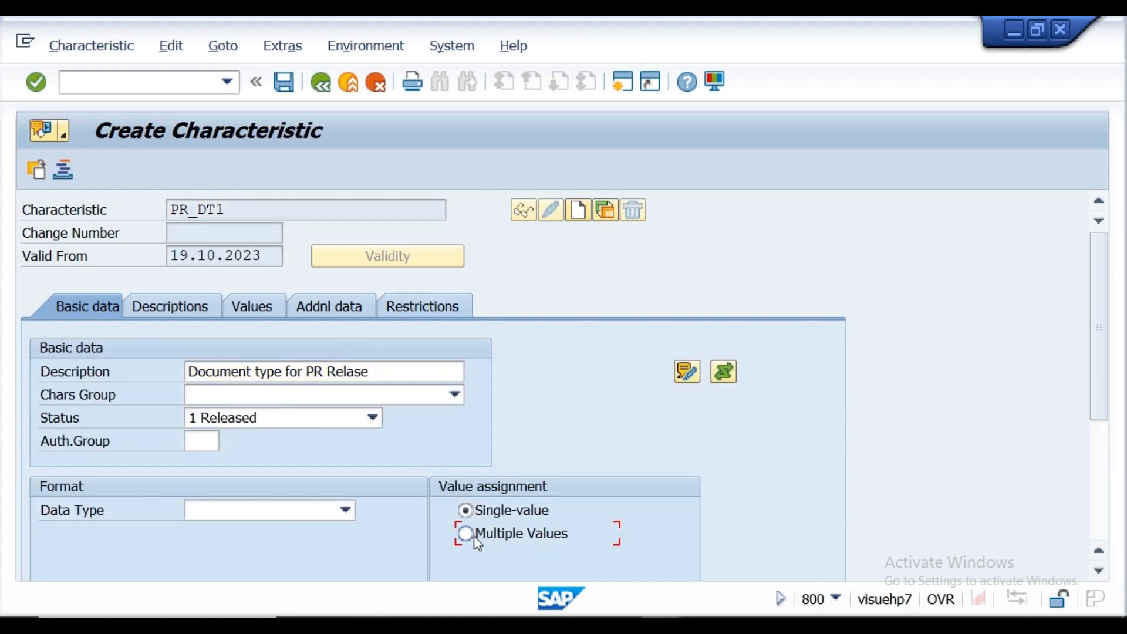
# Step: Reference table CEBAN and field BSART in the characteristic's additional data, and accept the format data from the ABAP dictionary
pyautogui.click(308, 308)
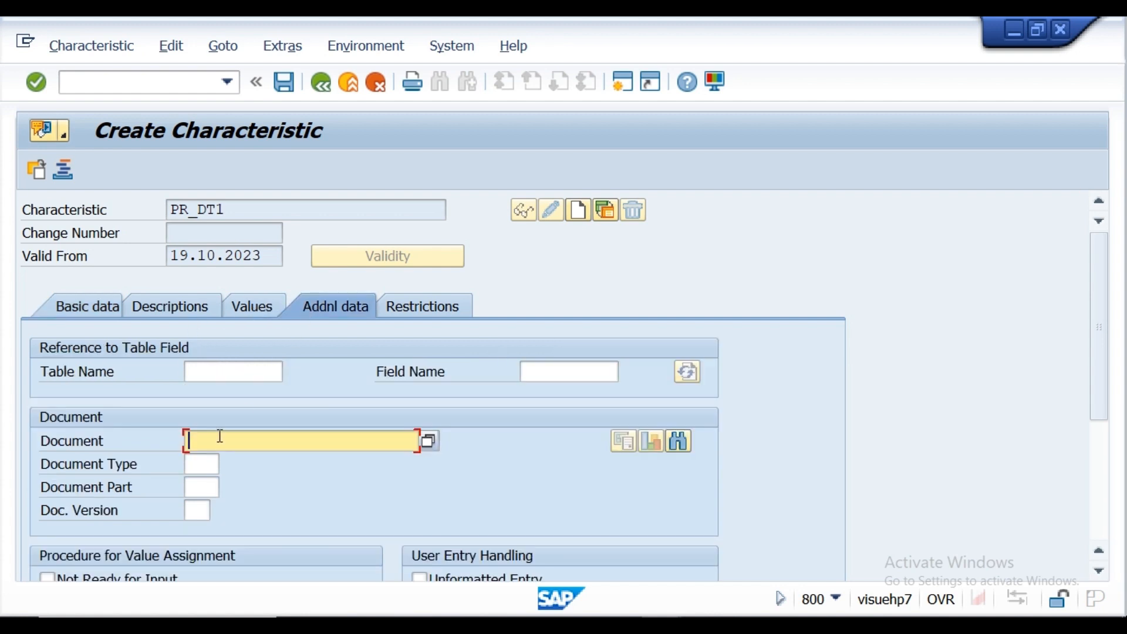
pyautogui.click(222, 372)
pyautogui.click(219, 392)
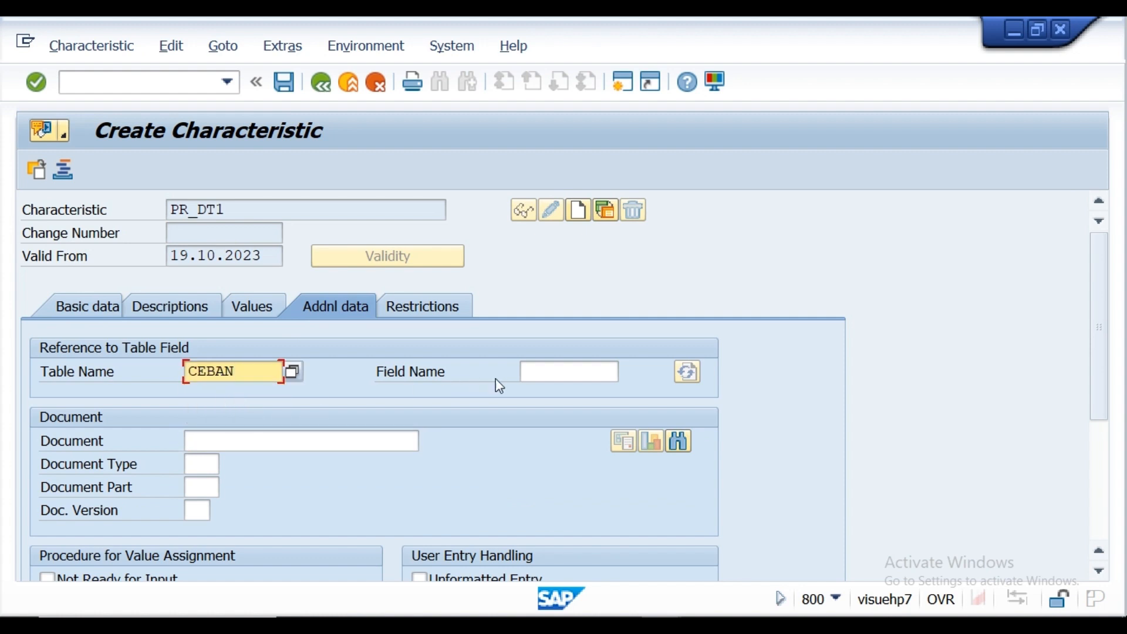
pyautogui.click(533, 372)
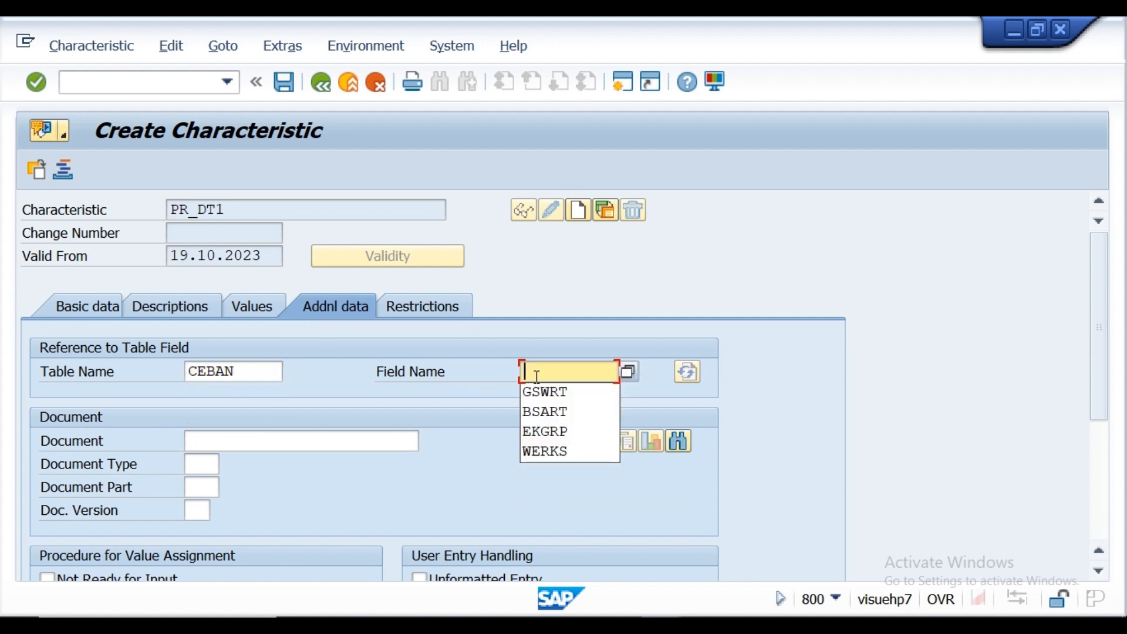
pyautogui.write('BSART')
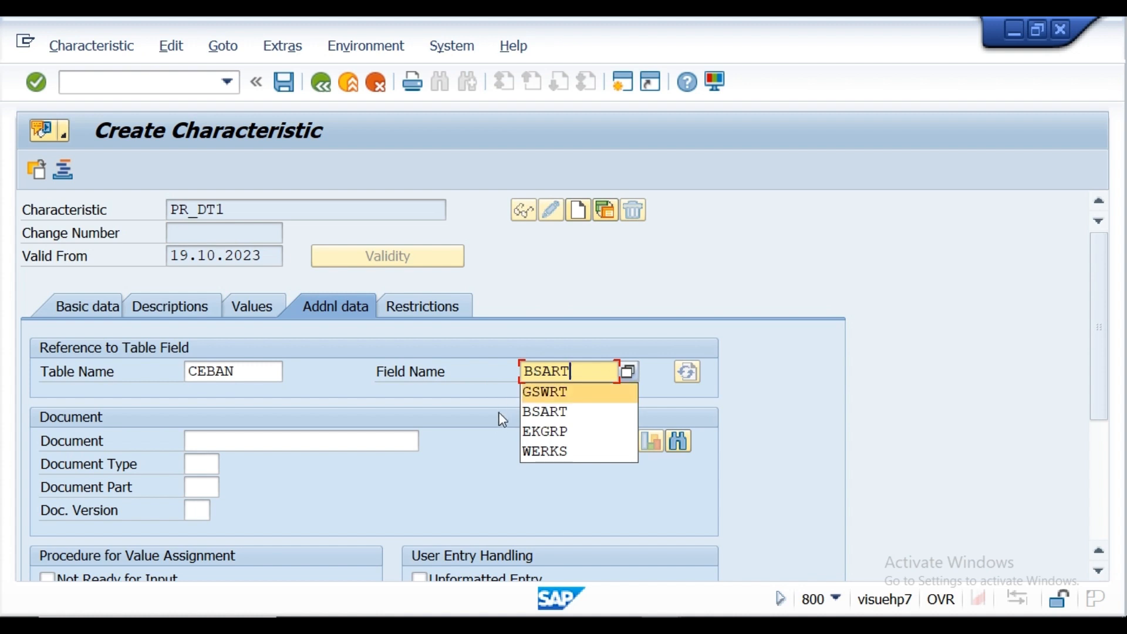
pyautogui.click(495, 464)
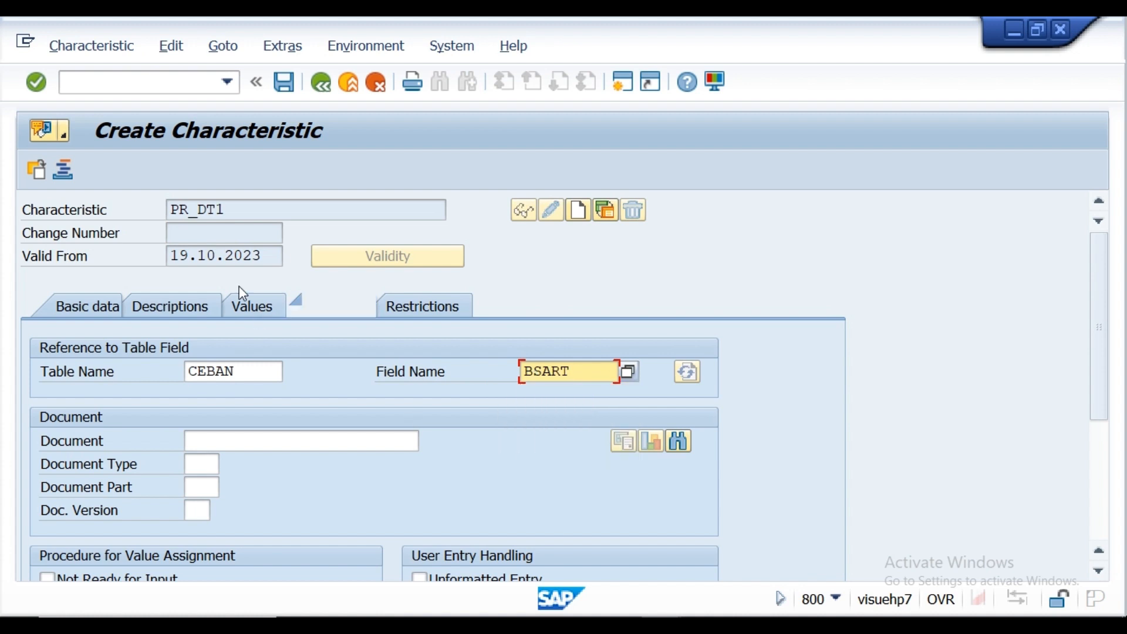
pyautogui.click(36, 83)
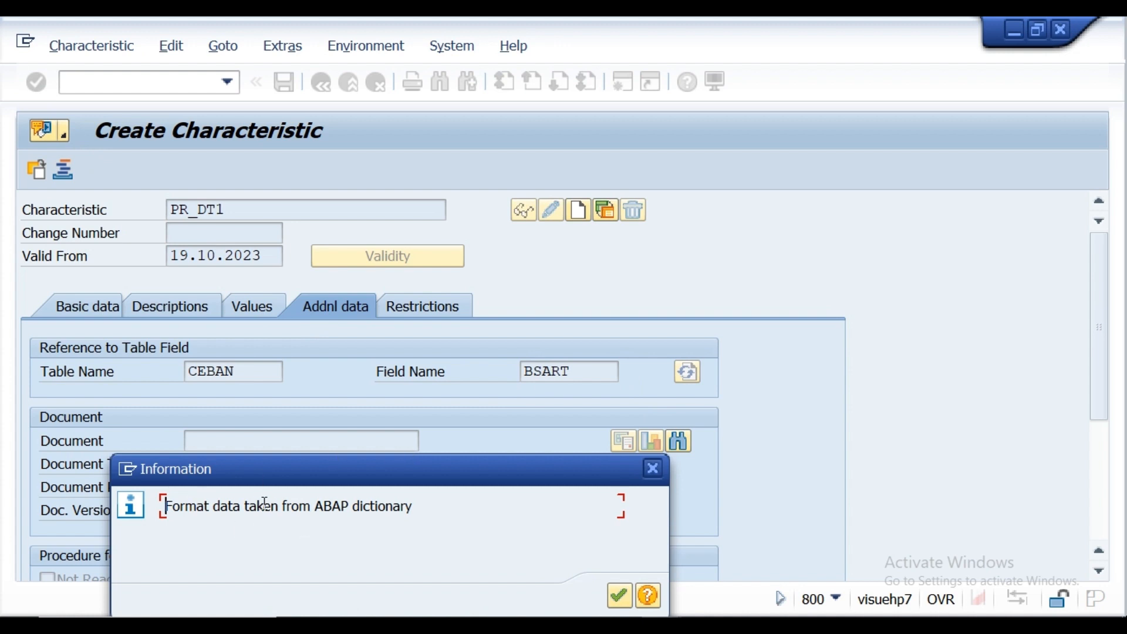
pyautogui.moveTo(316, 475); pyautogui.dragTo(321, 377)
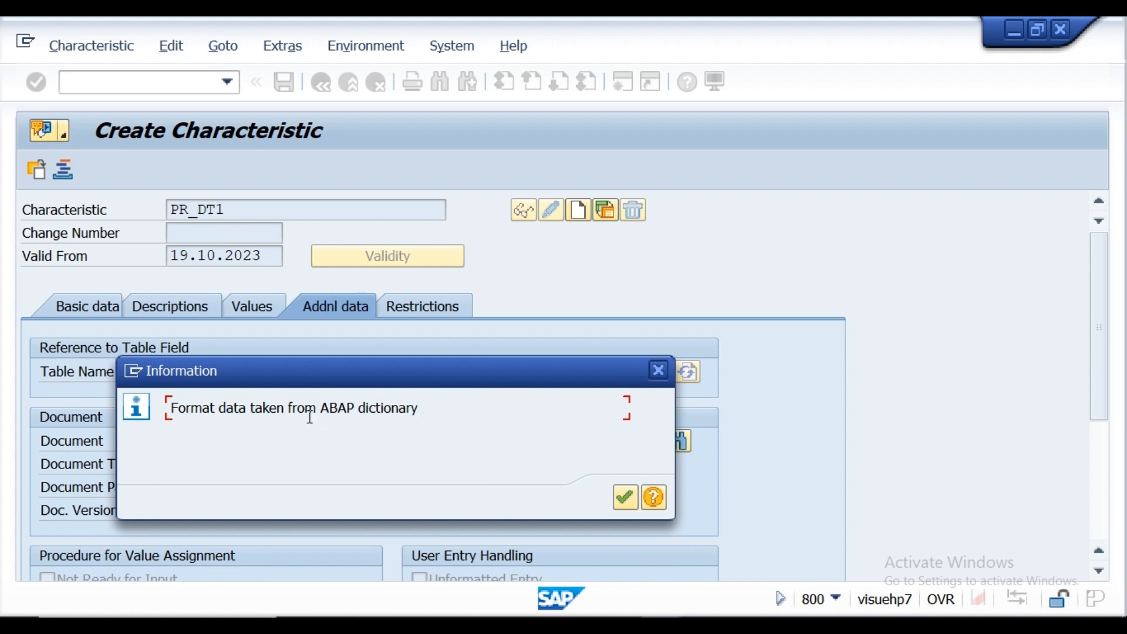
pyautogui.click(627, 498)
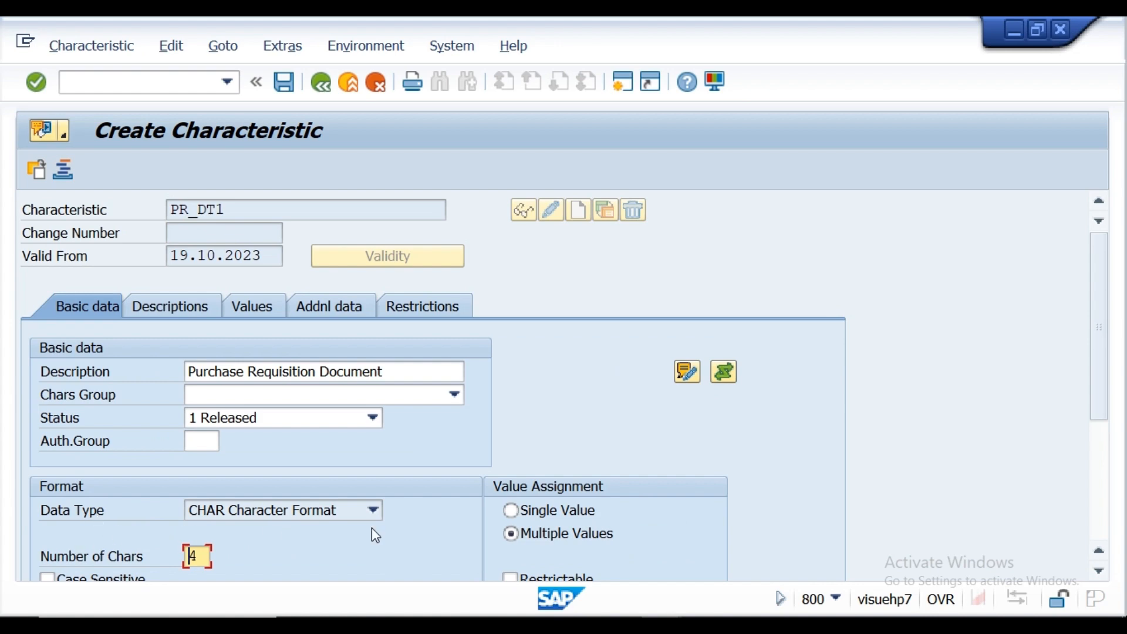
# Step: Enter DNB and INB as the allowed values of characteristic PR_DT1
pyautogui.moveTo(1098, 301)
pyautogui.mouseDown()
pyautogui.moveTo(1107, 428)
pyautogui.moveTo(1097, 294)
pyautogui.mouseUp()
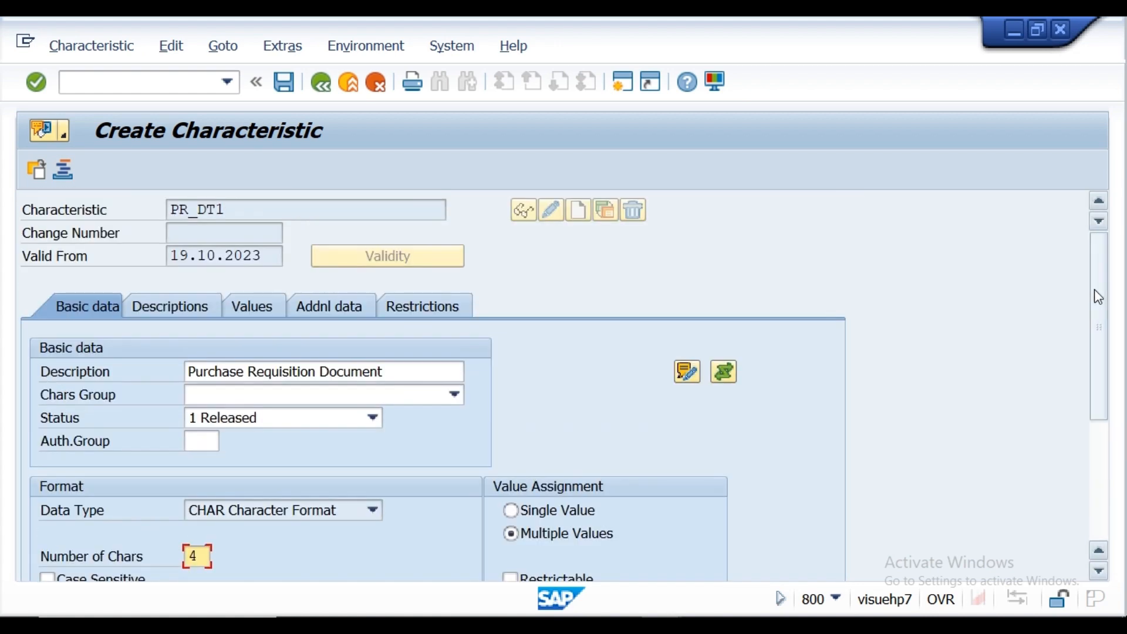
pyautogui.click(189, 306)
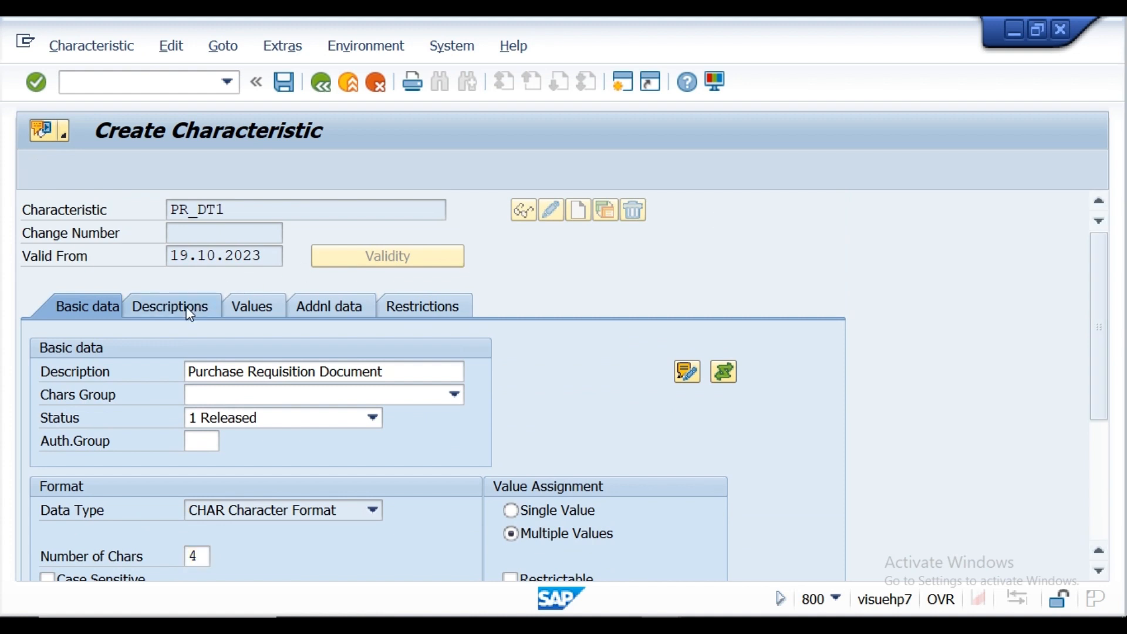
pyautogui.click(240, 308)
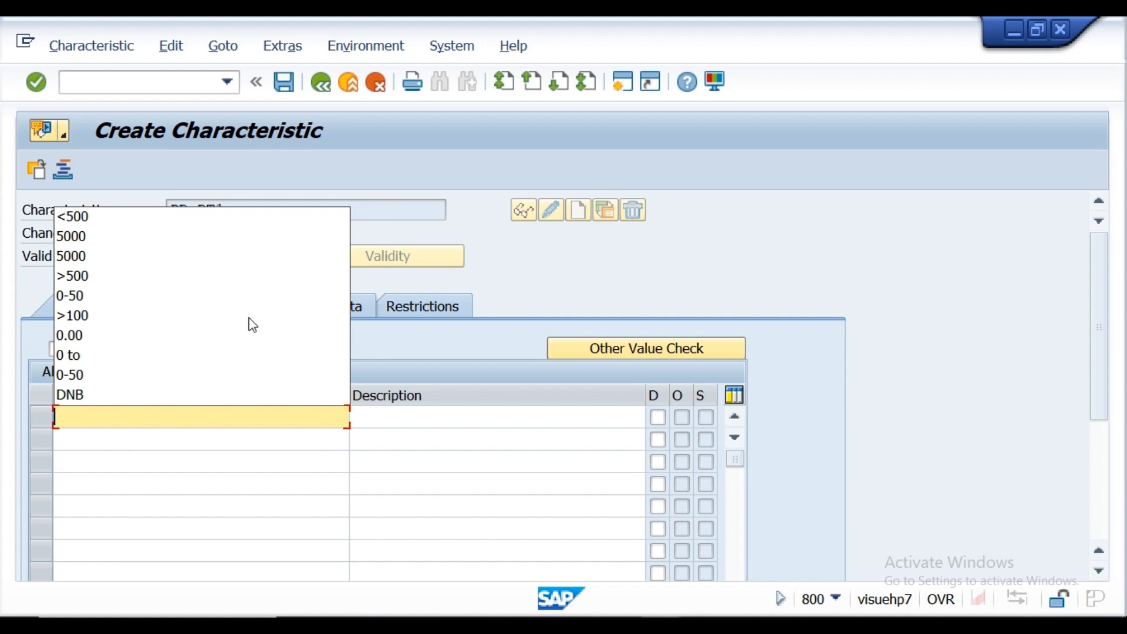
pyautogui.click(451, 334)
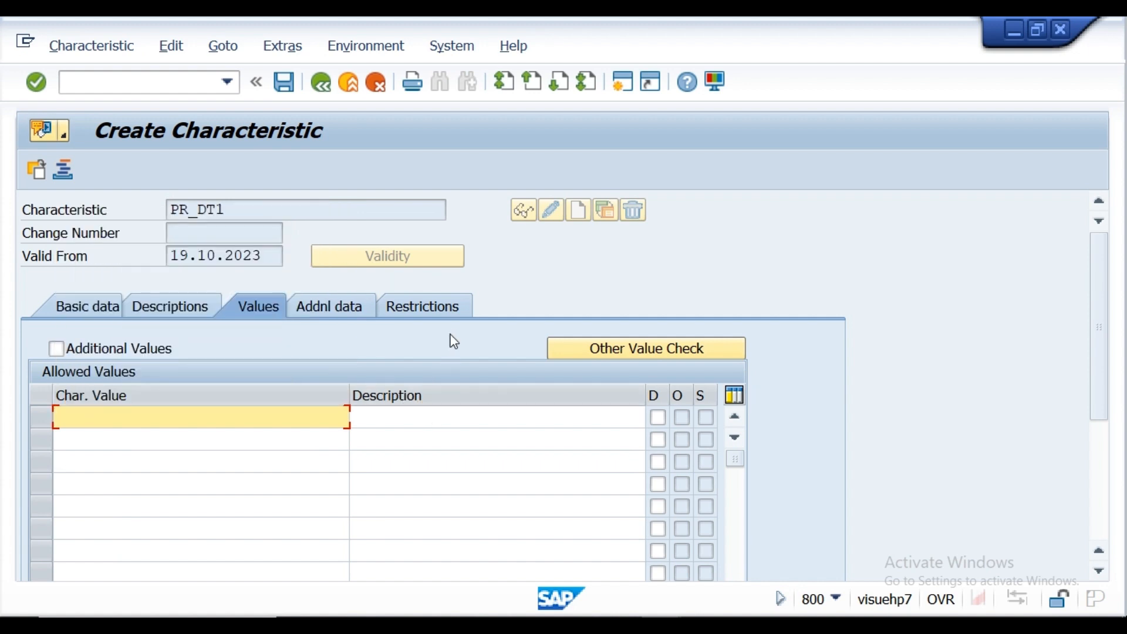
pyautogui.click(96, 417)
pyautogui.write('D')
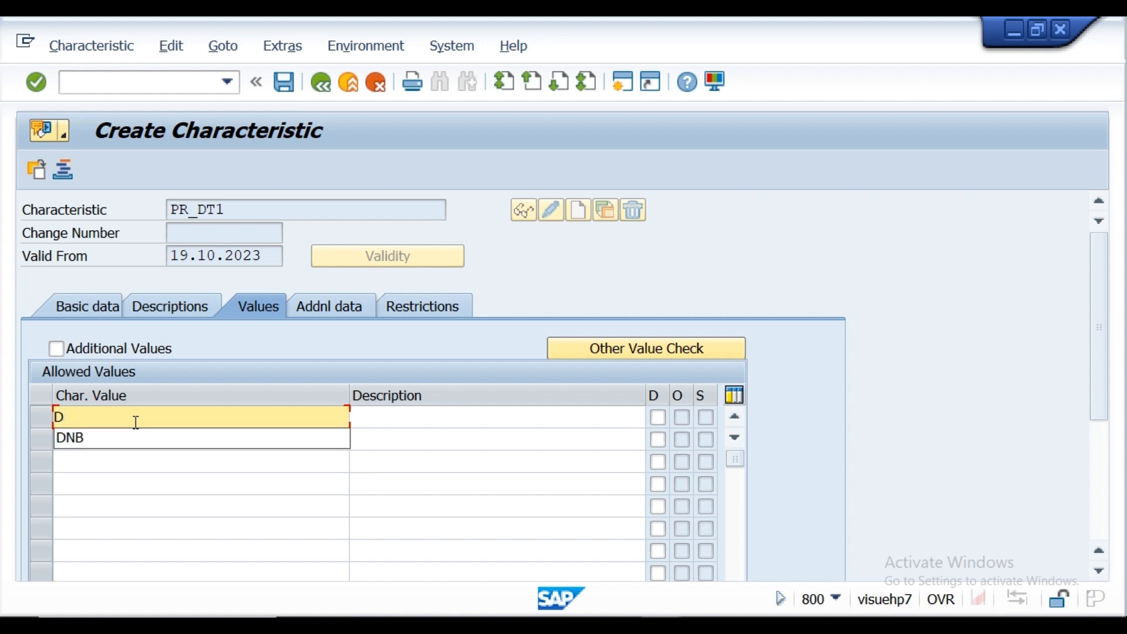
pyautogui.click(115, 440)
pyautogui.click(116, 441)
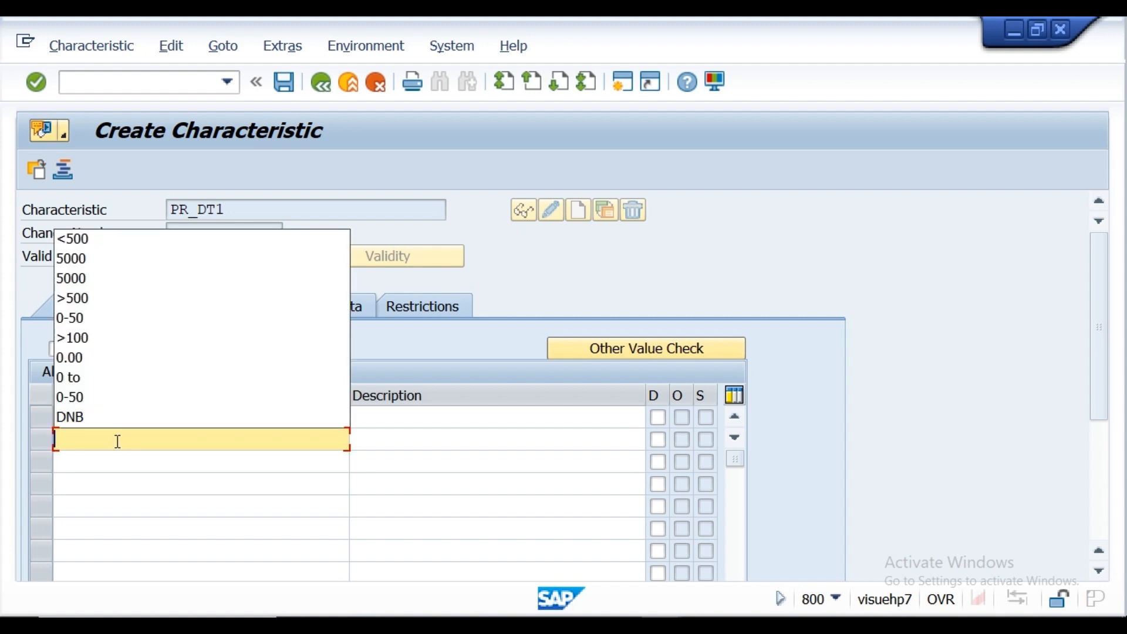
pyautogui.write('INB')
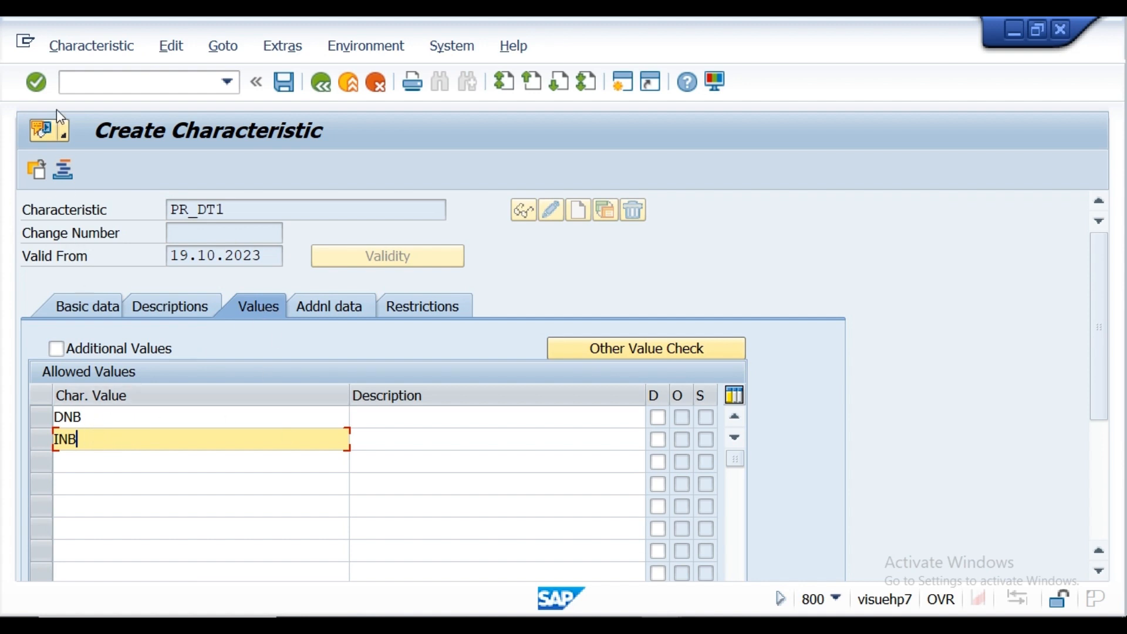
pyautogui.click(41, 85)
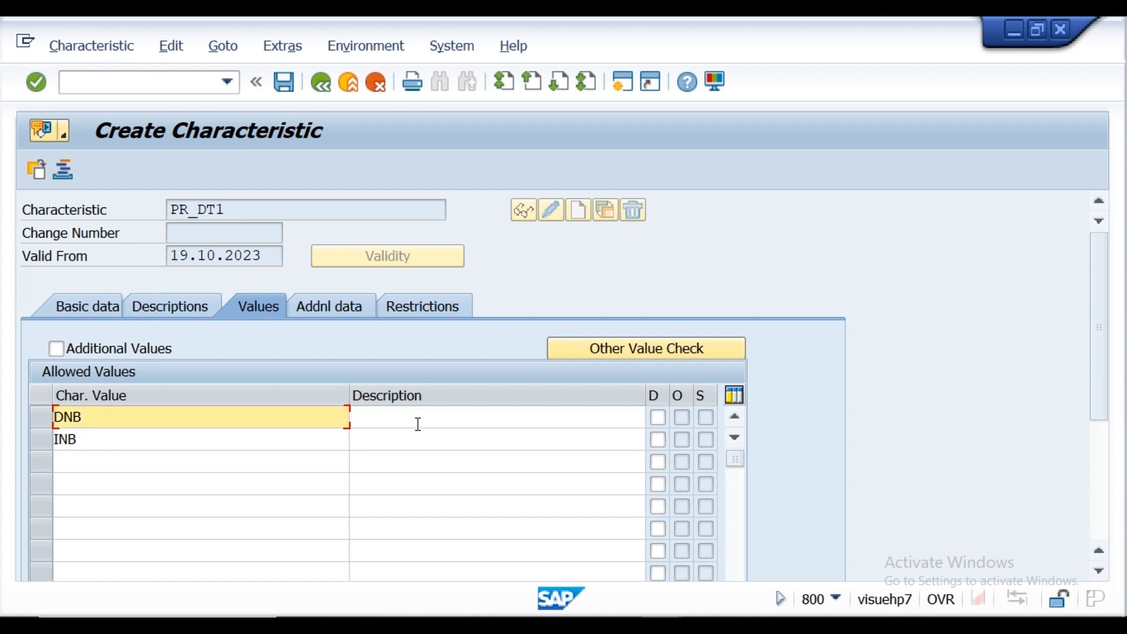
# Step: Describe value DNB as "Domestic PR" and INB as "Import pr", and save the characteristic
pyautogui.click(388, 421)
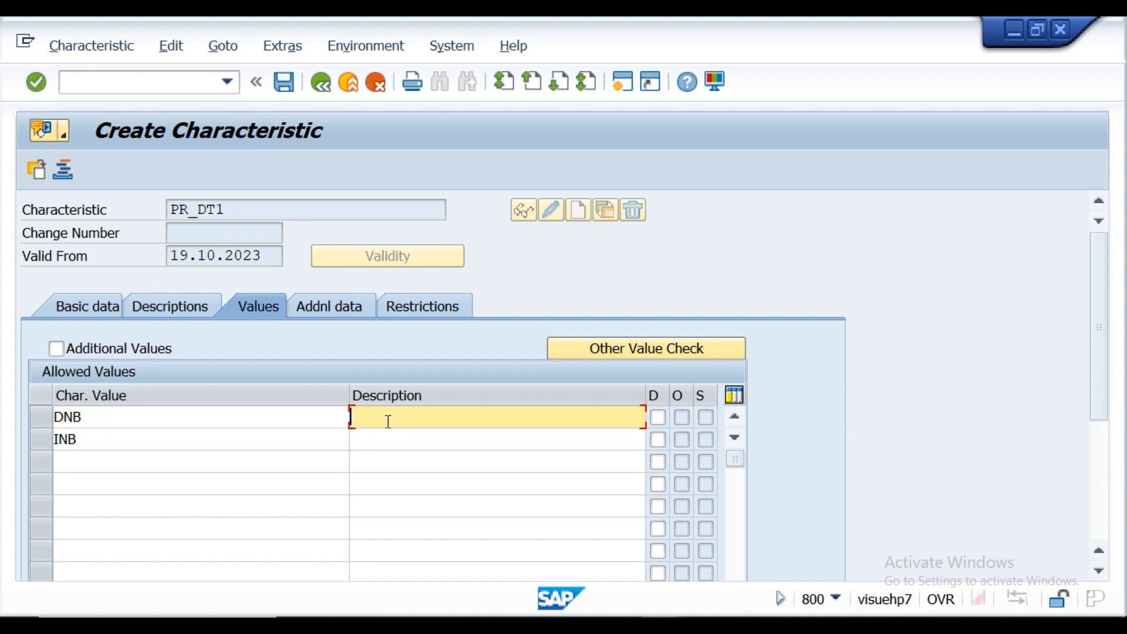
pyautogui.write('Domestic PR')
pyautogui.click(386, 442)
pyautogui.write('Import ')
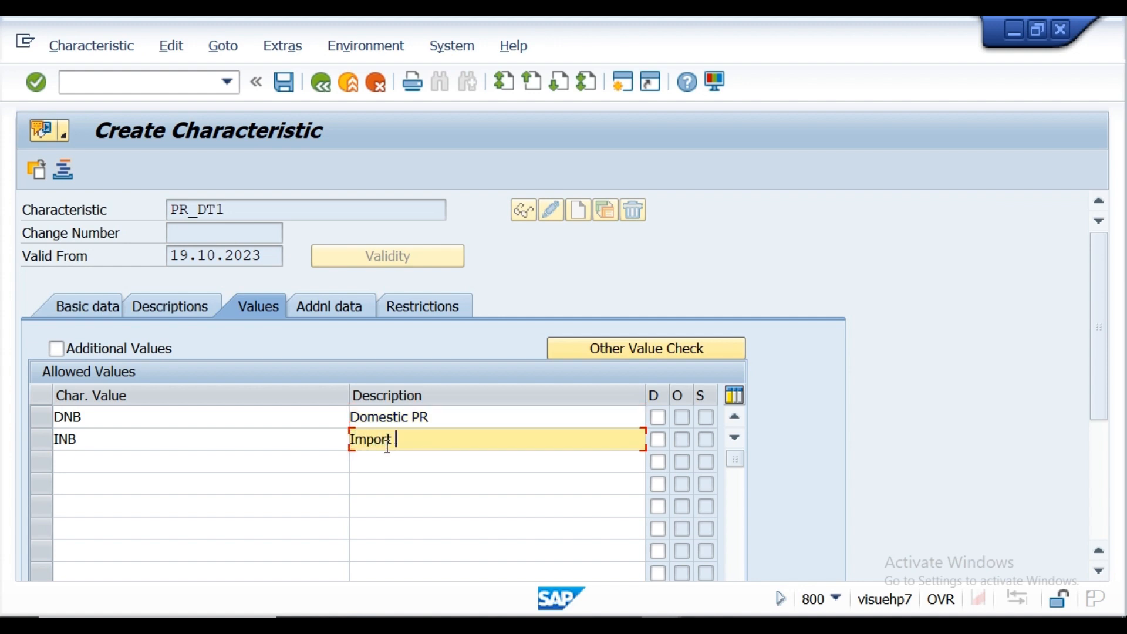
pyautogui.write('pr')
pyautogui.click(34, 88)
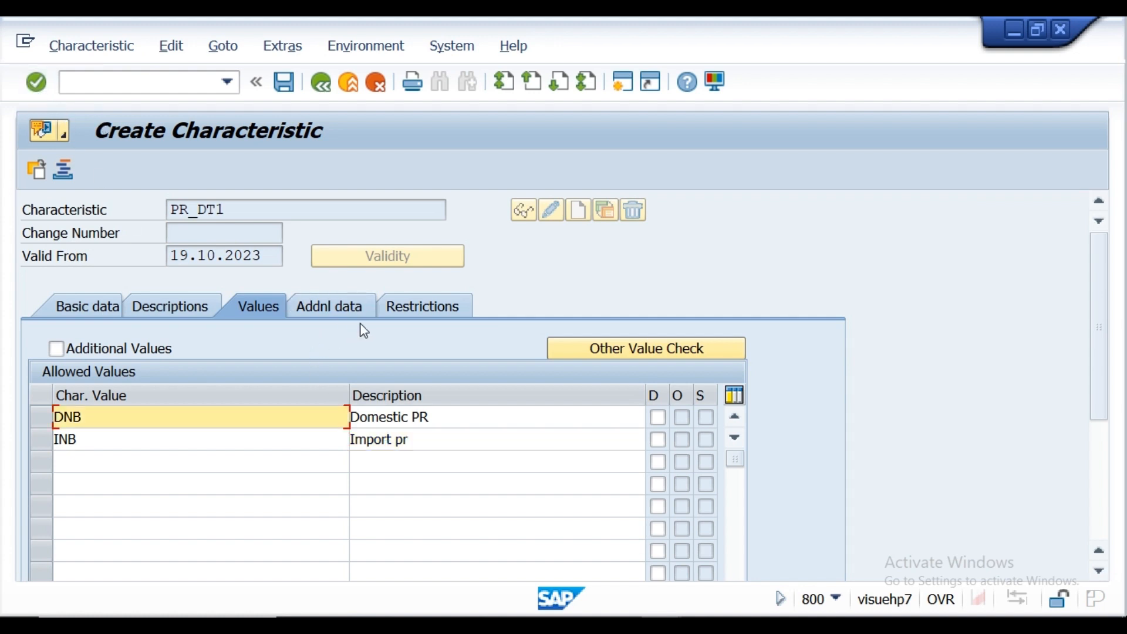
pyautogui.click(409, 311)
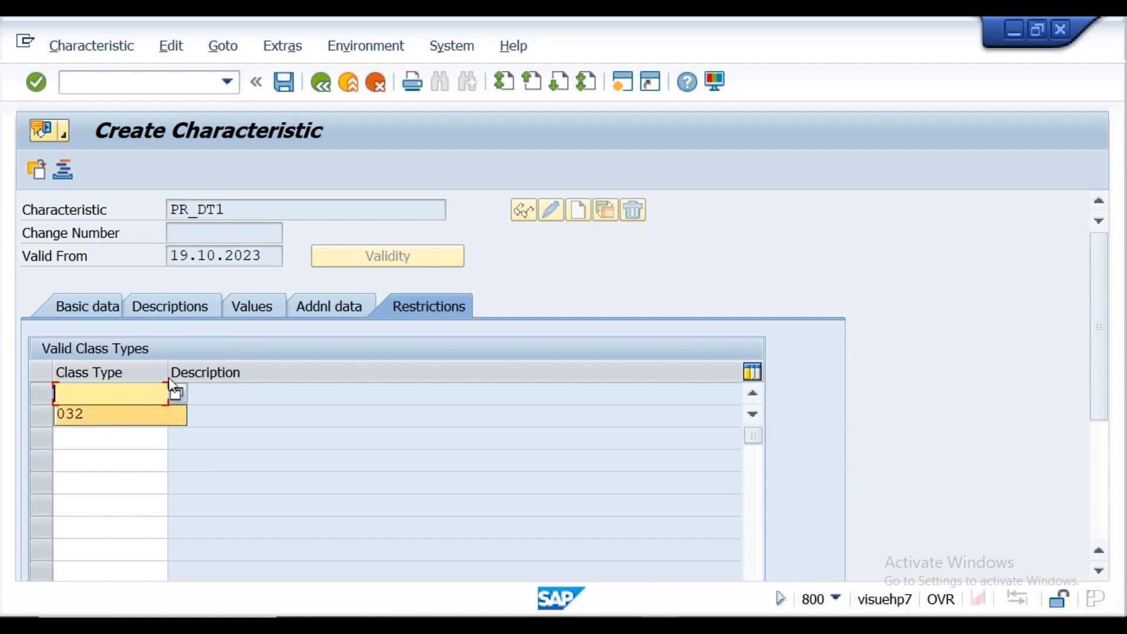
pyautogui.click(287, 78)
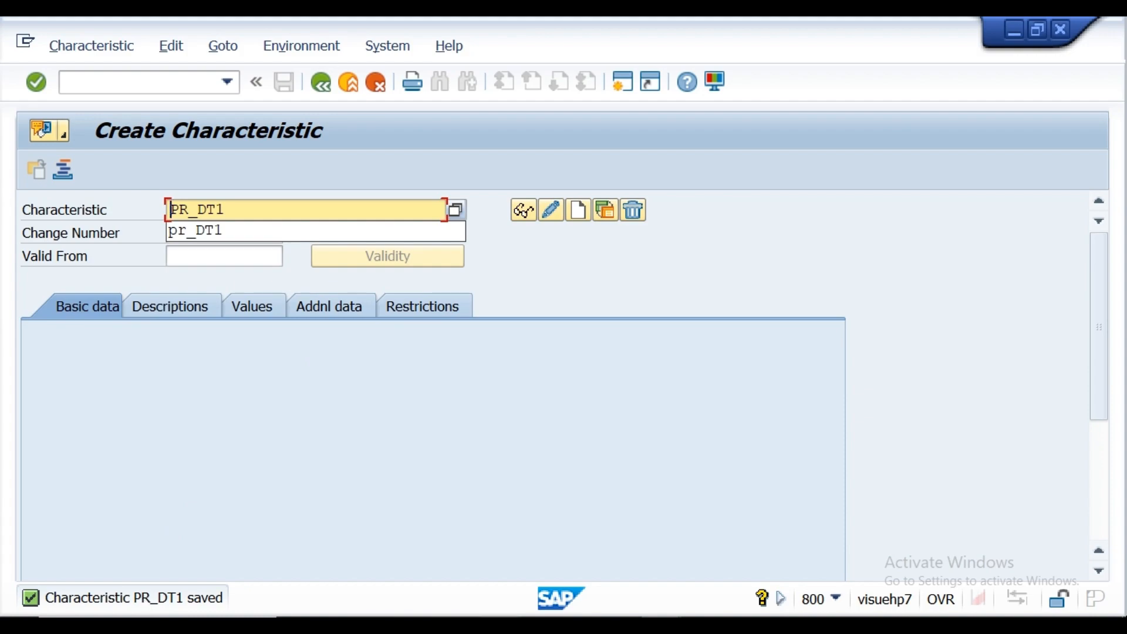
# Step: Switch to the Notepad requirement notes, copy the characteristic name plant155, and return to the SAP characteristic screen
pyautogui.hotkey('alt', 'Tab')
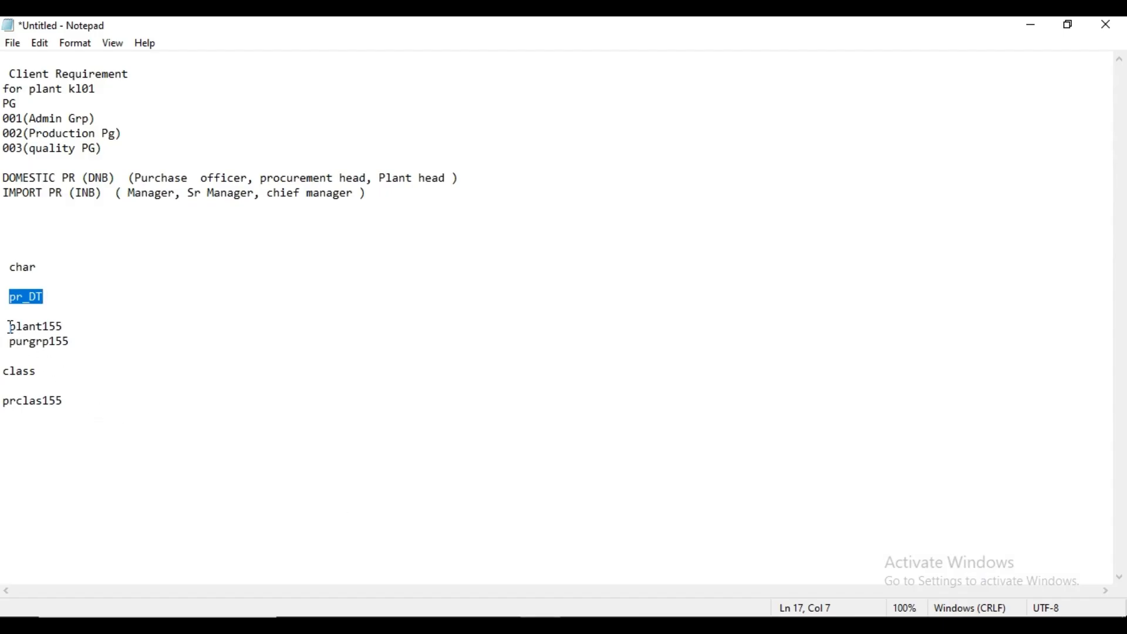
pyautogui.moveTo(11, 327); pyautogui.dragTo(63, 327)
pyautogui.hotkey('ctrl', 'c')
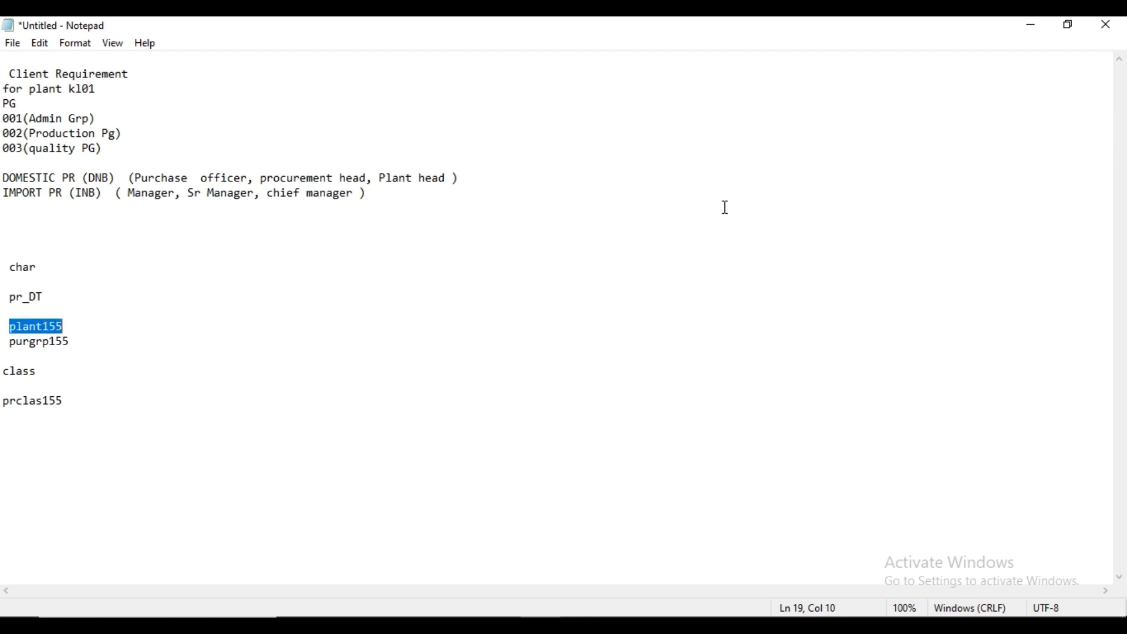
pyautogui.click(1036, 28)
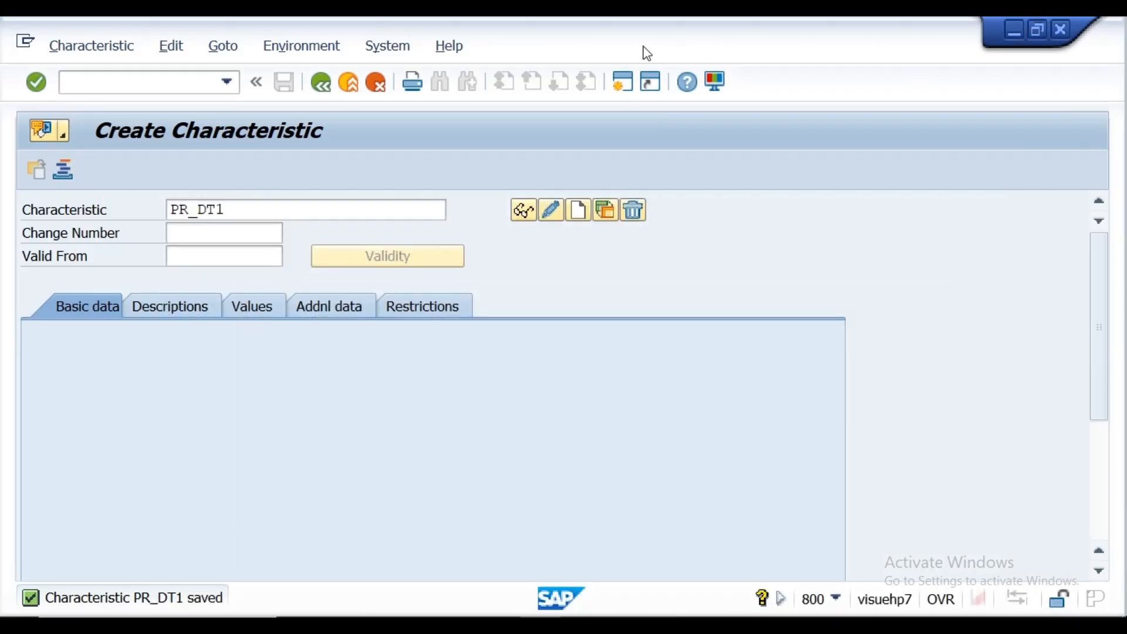
# Step: Replace the characteristic name with plant155 and start creating the new characteristic
pyautogui.click(278, 206)
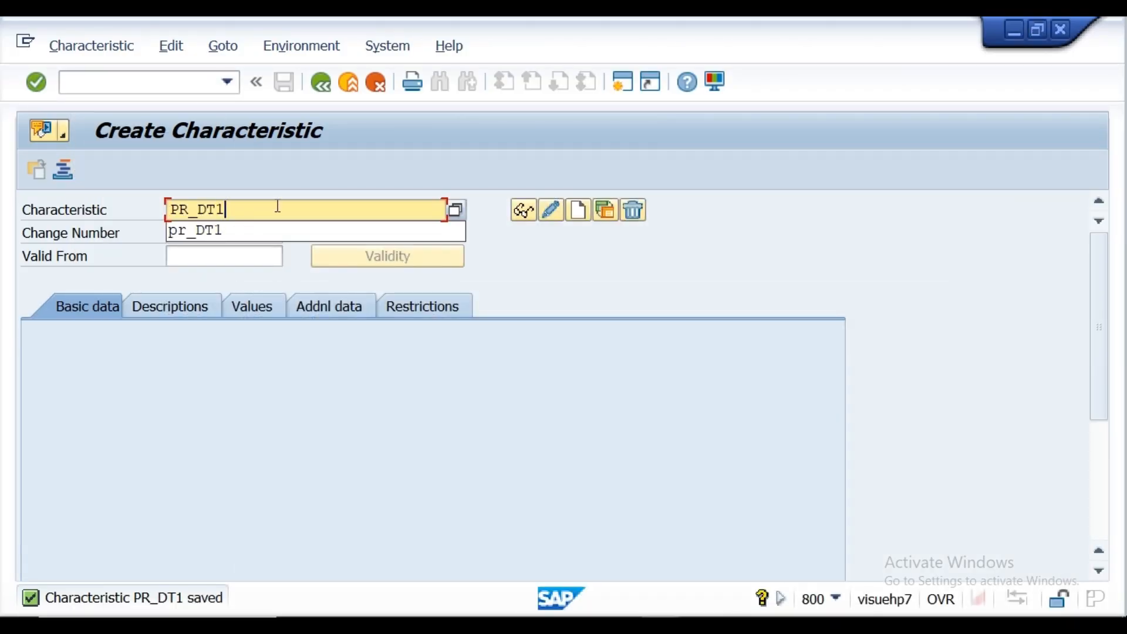
pyautogui.press('BackSpace')
pyautogui.press('BackSpace')
pyautogui.press('BackSpace')
pyautogui.press('BackSpace')
pyautogui.press('BackSpace')
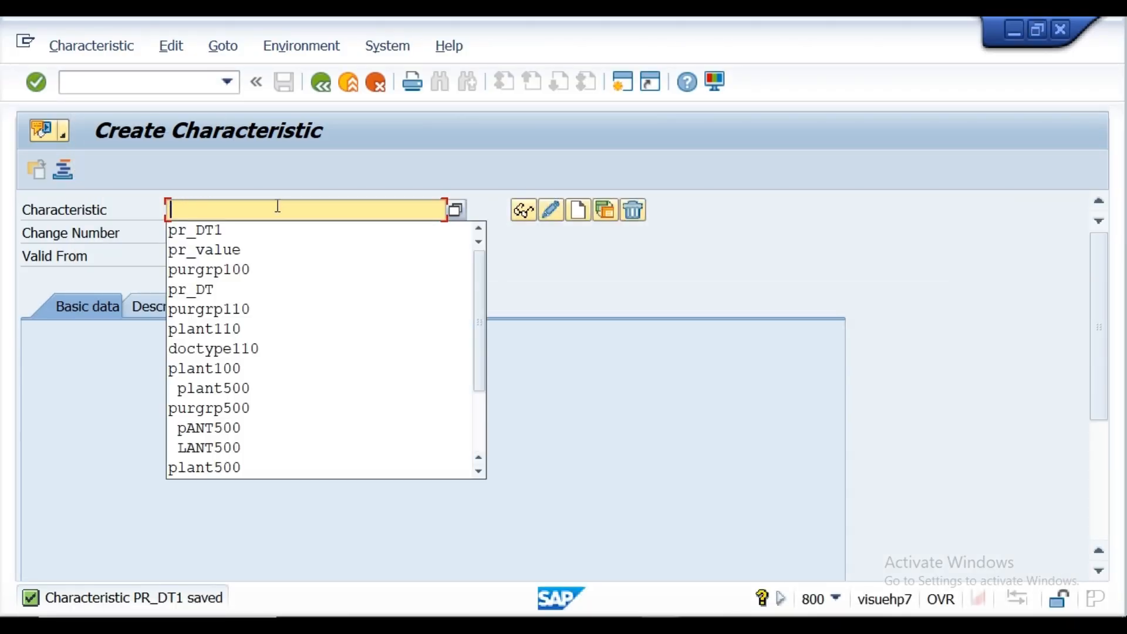
pyautogui.hotkey('ctrl', 'v')
pyautogui.press('Return')
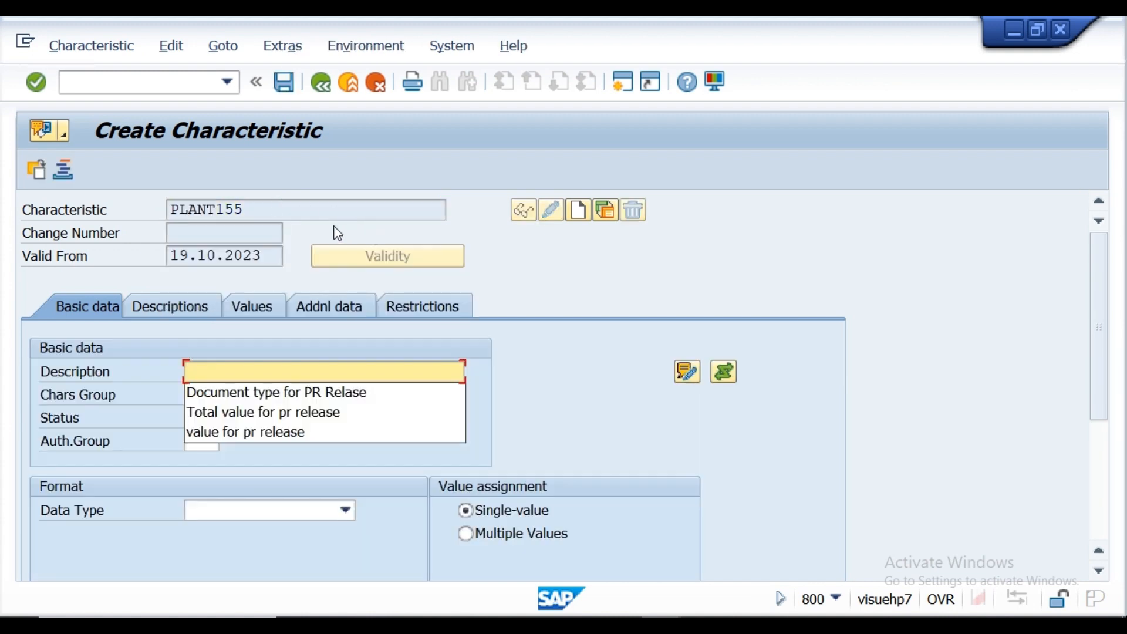
pyautogui.click(260, 210)
pyautogui.click(576, 210)
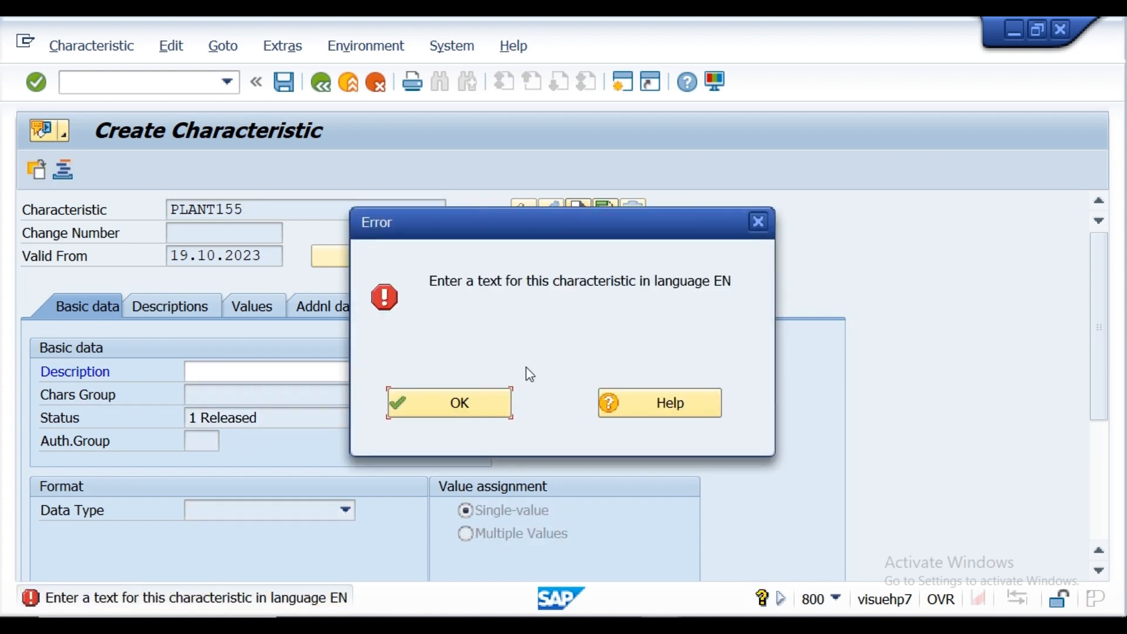
pyautogui.click(469, 407)
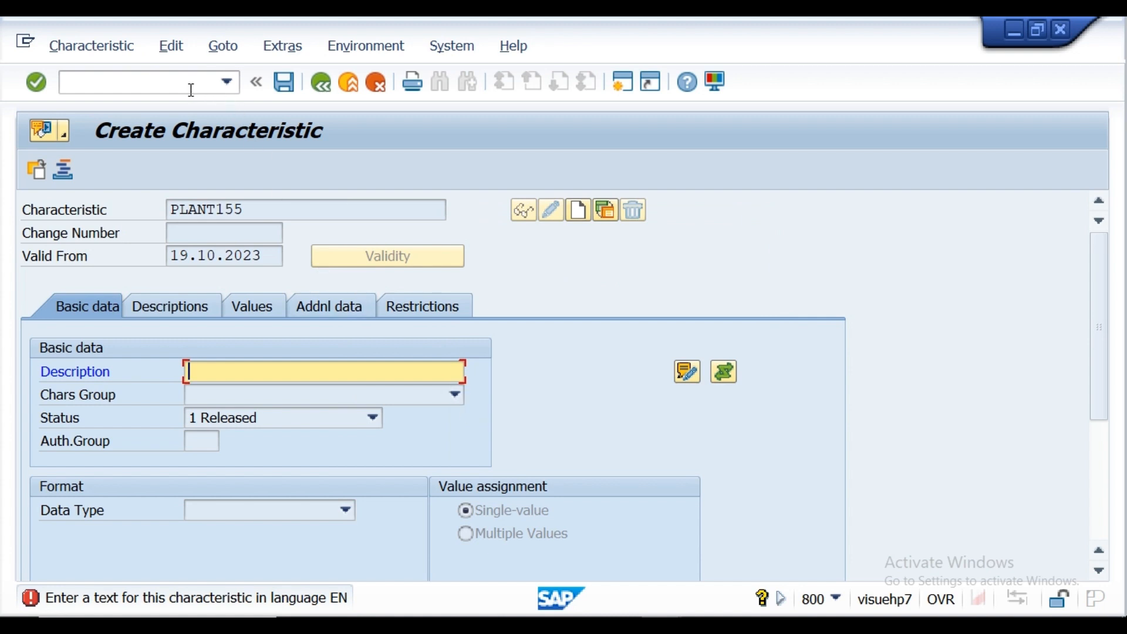
pyautogui.click(376, 86)
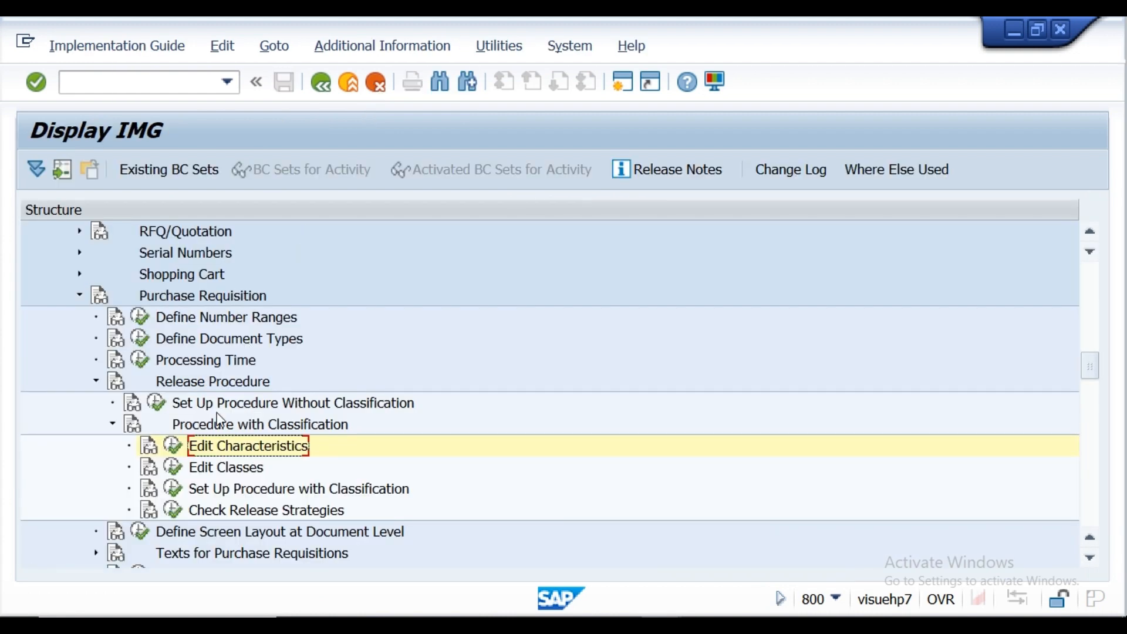
# Step: Reopen Edit Characteristics and create PLANT155 with the description "Document type for PR Relase" and multiple values allowed
pyautogui.click(173, 446)
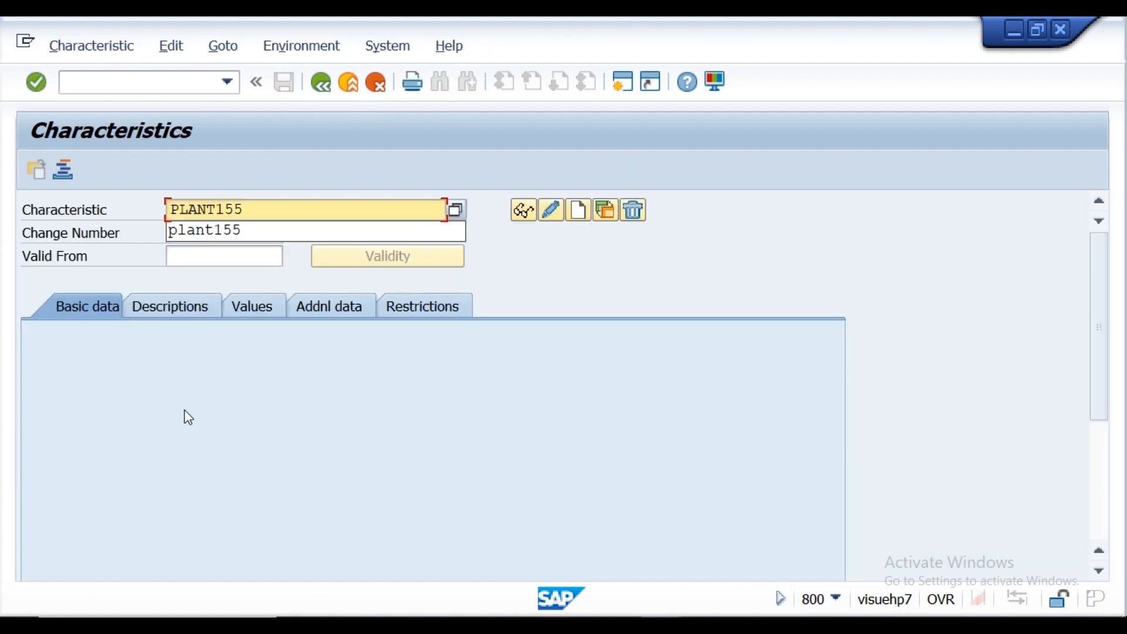
pyautogui.click(249, 206)
pyautogui.click(576, 209)
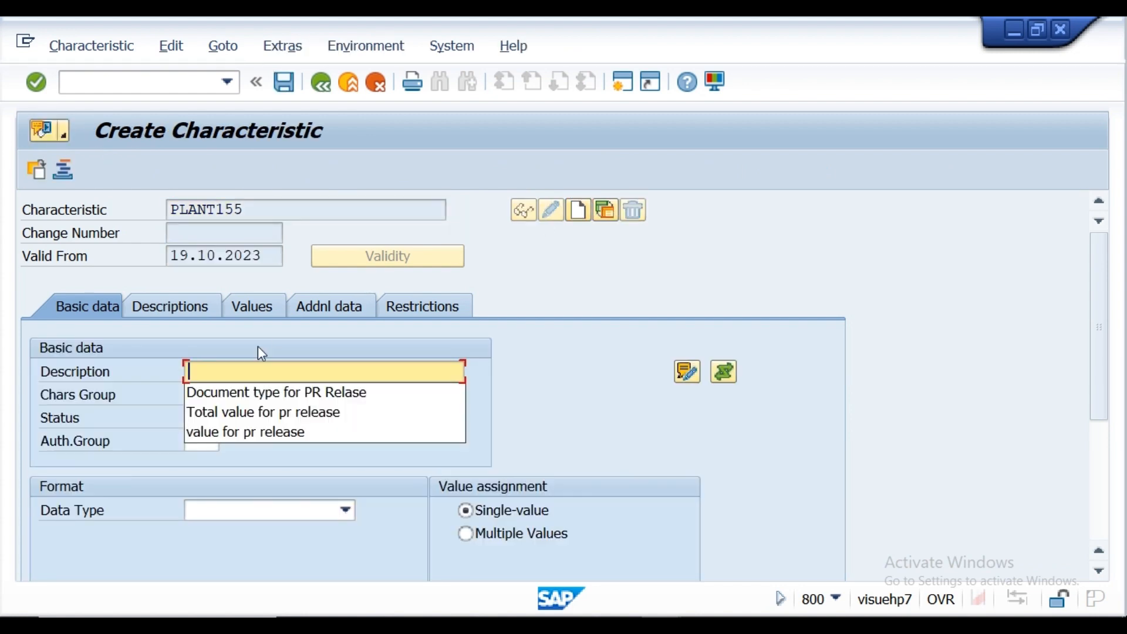
pyautogui.click(228, 393)
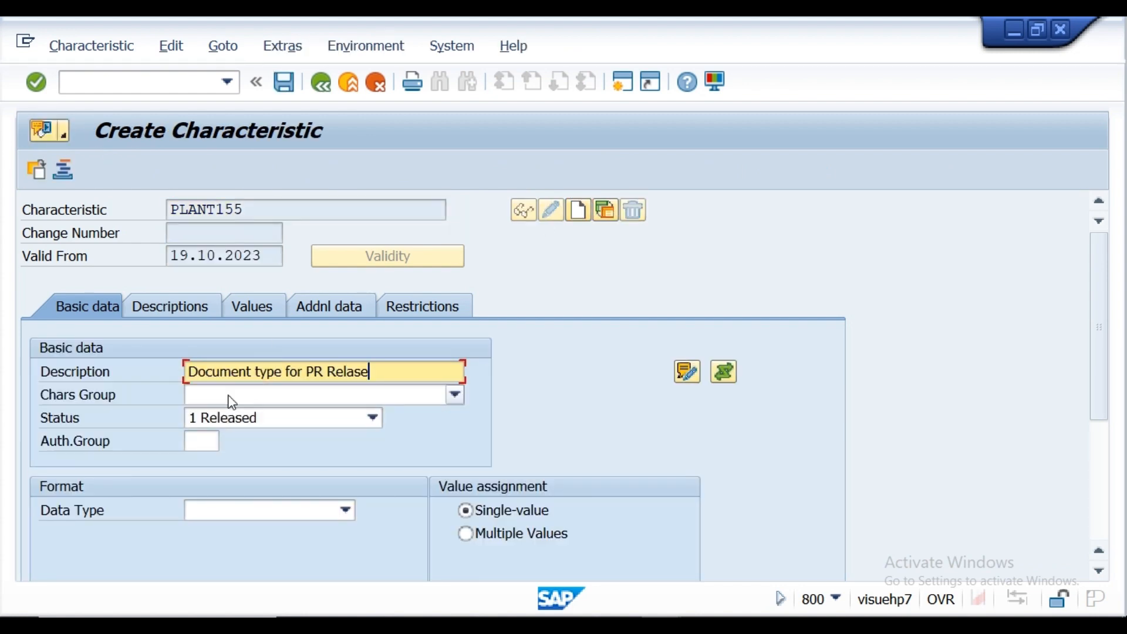
pyautogui.click(466, 533)
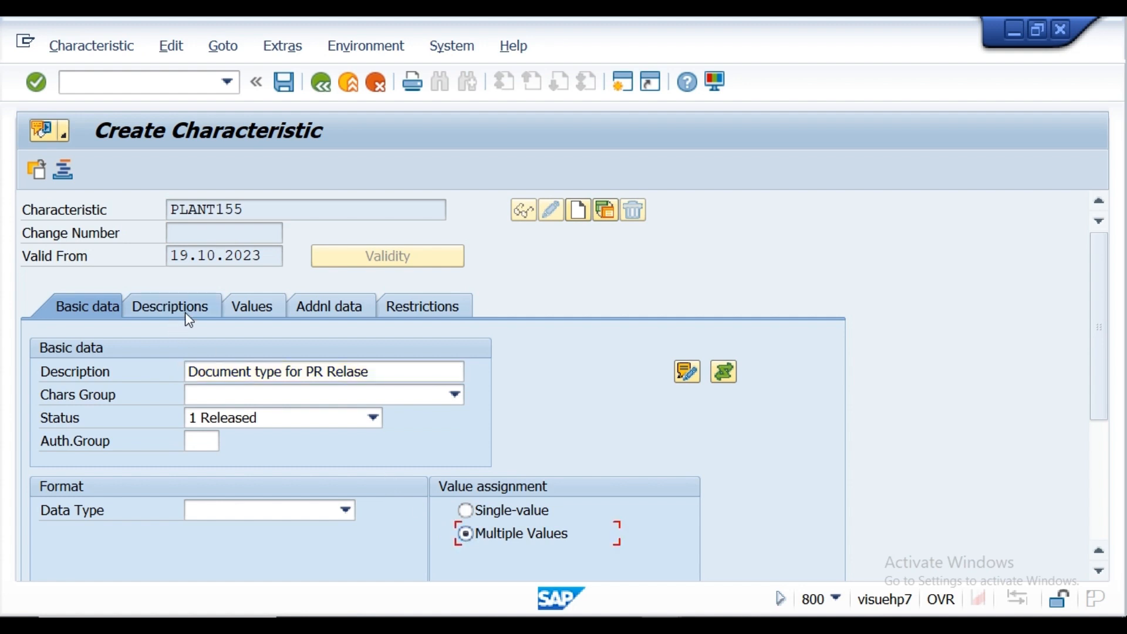
# Step: Reference table CEBAN in the additional data of characteristic PLANT155
pyautogui.click(326, 314)
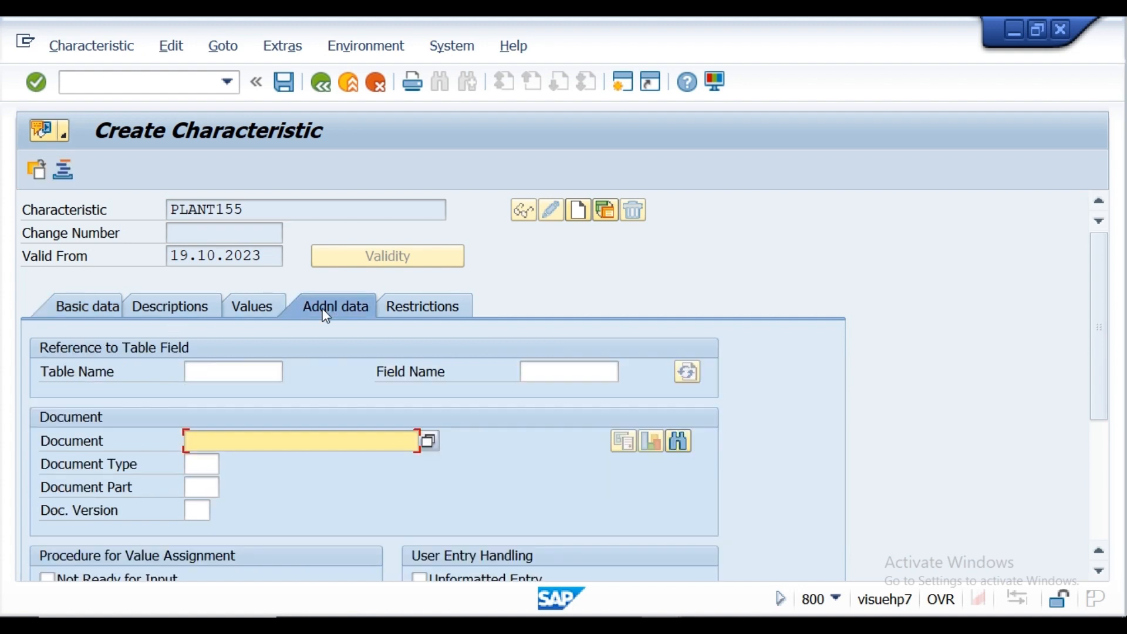
pyautogui.click(209, 372)
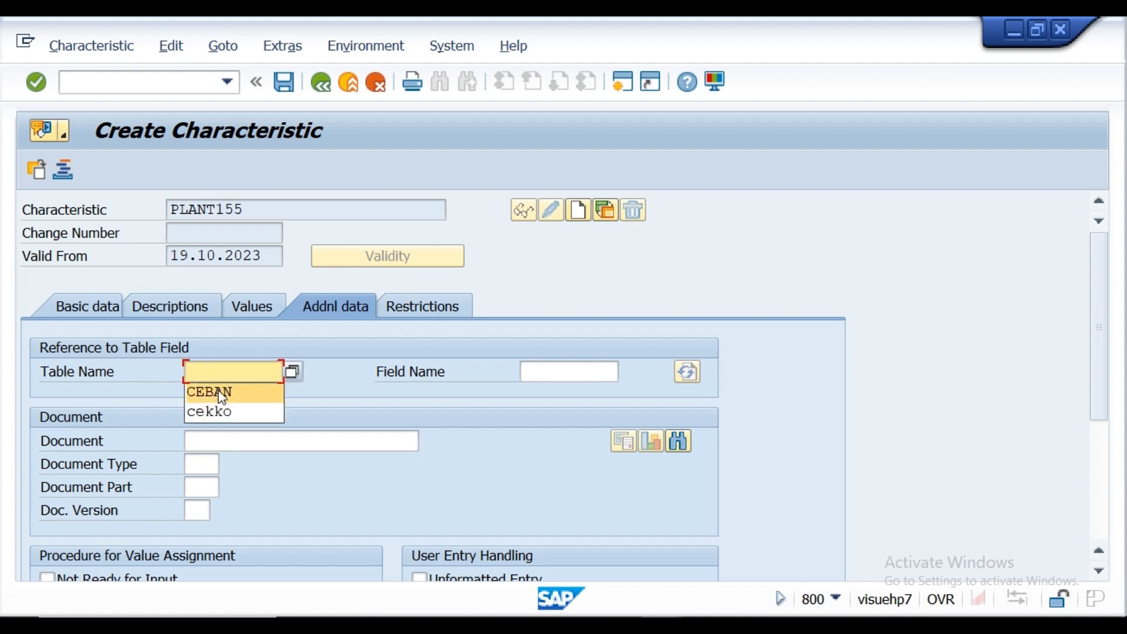
pyautogui.click(220, 390)
pyautogui.click(538, 377)
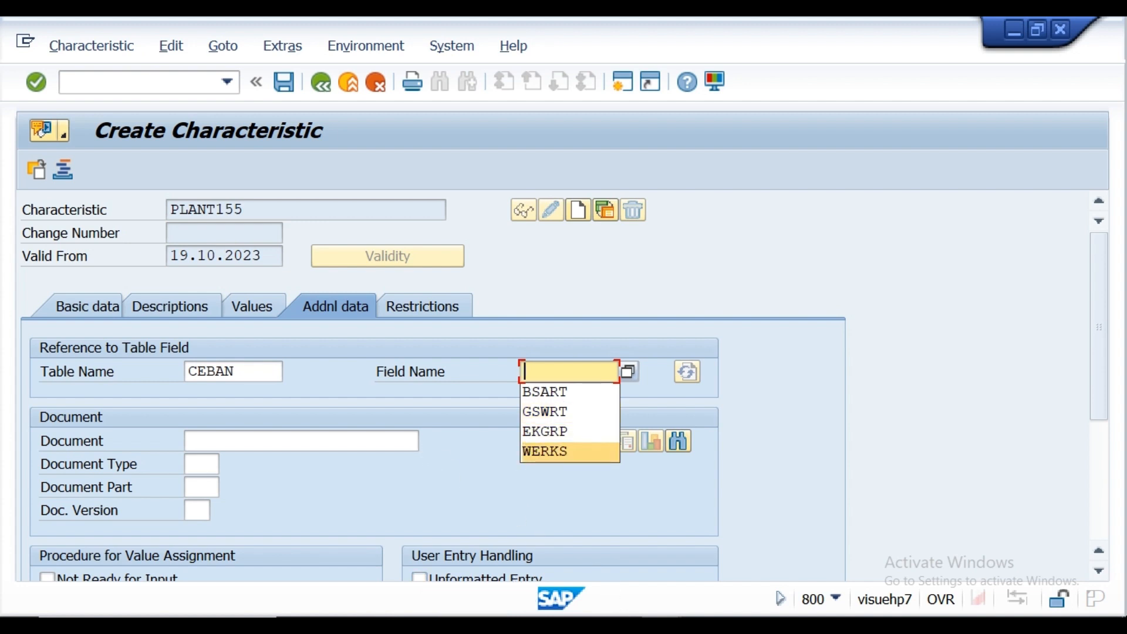
# Step: Look up the component for Plant in the CEBAN structure display, and return to the Create Characteristic window
pyautogui.moveTo(661, 625)
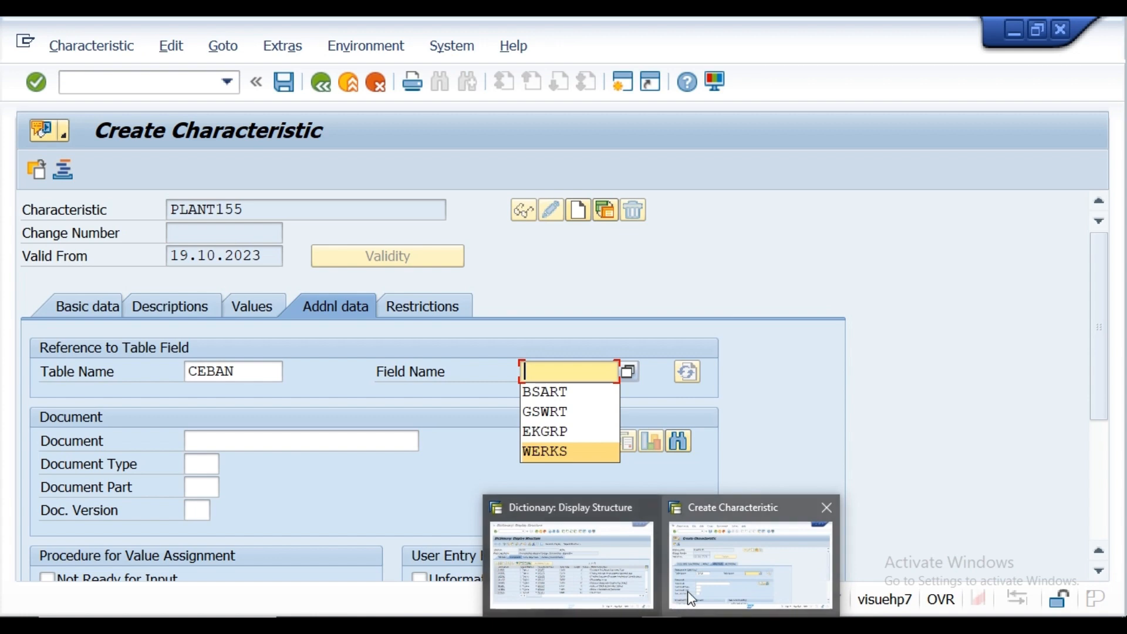
pyautogui.click(589, 568)
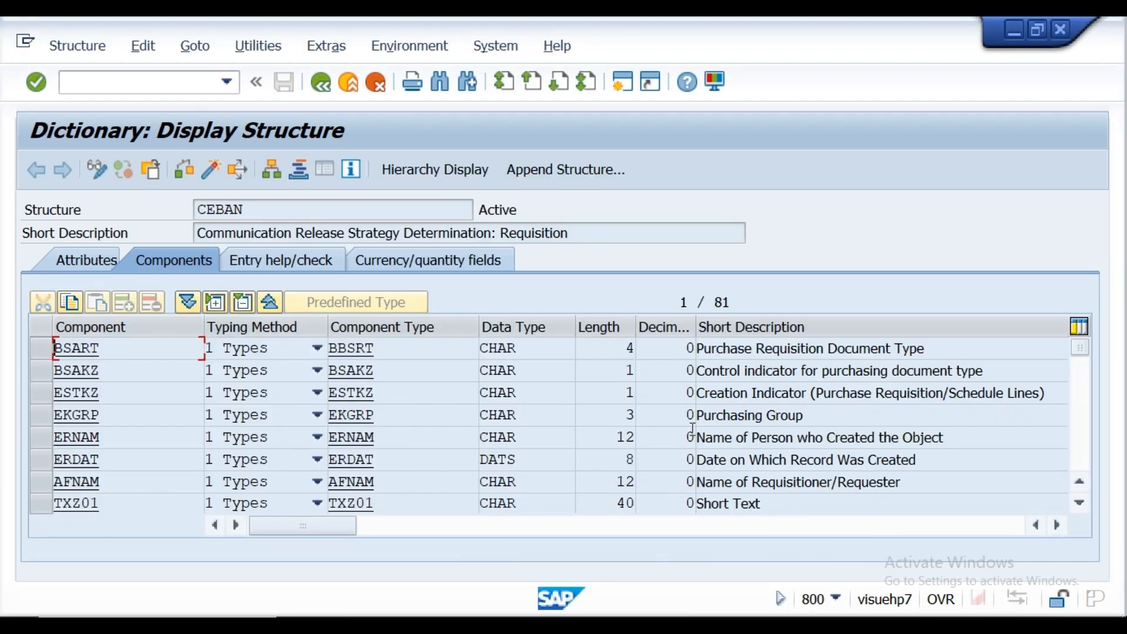
pyautogui.click(1080, 503)
pyautogui.click(1079, 503)
pyautogui.click(1080, 504)
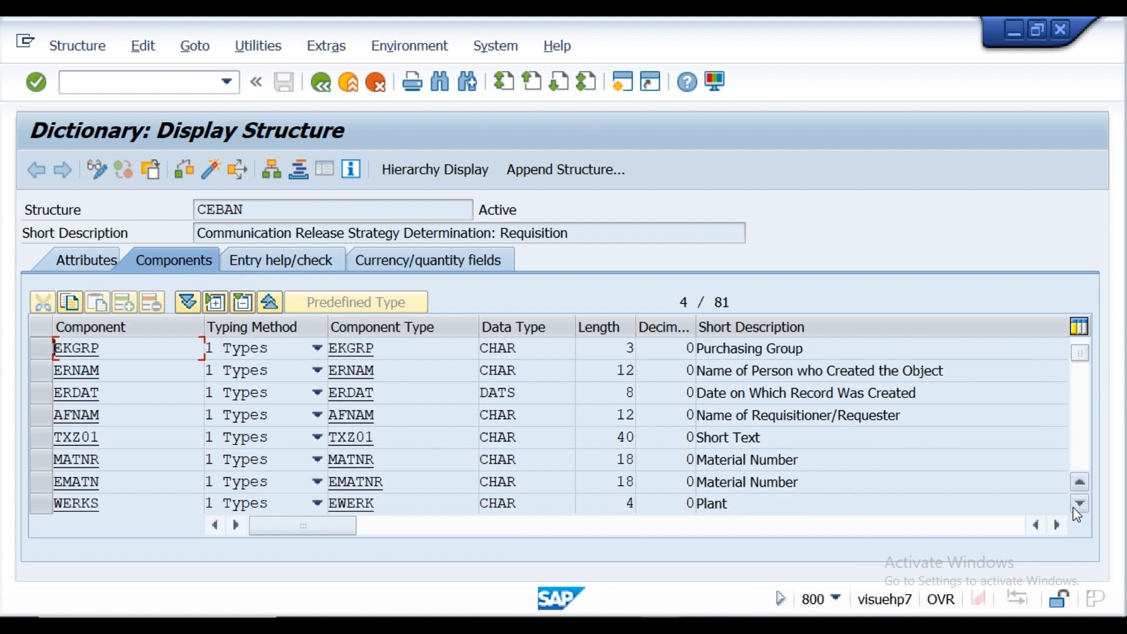
pyautogui.click(1079, 503)
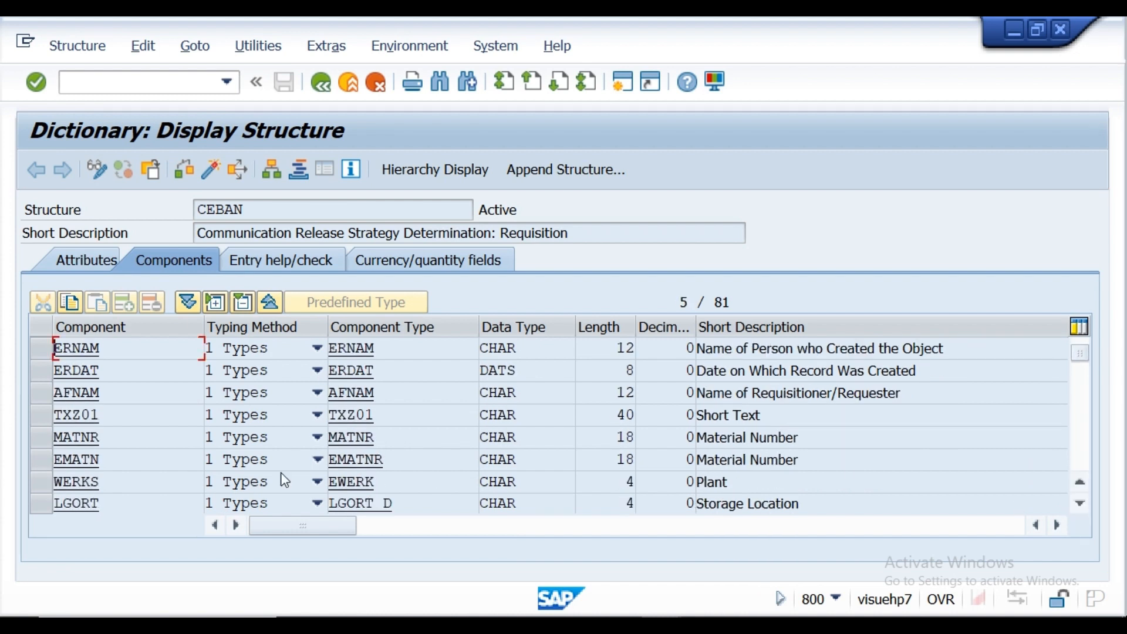
pyautogui.click(42, 484)
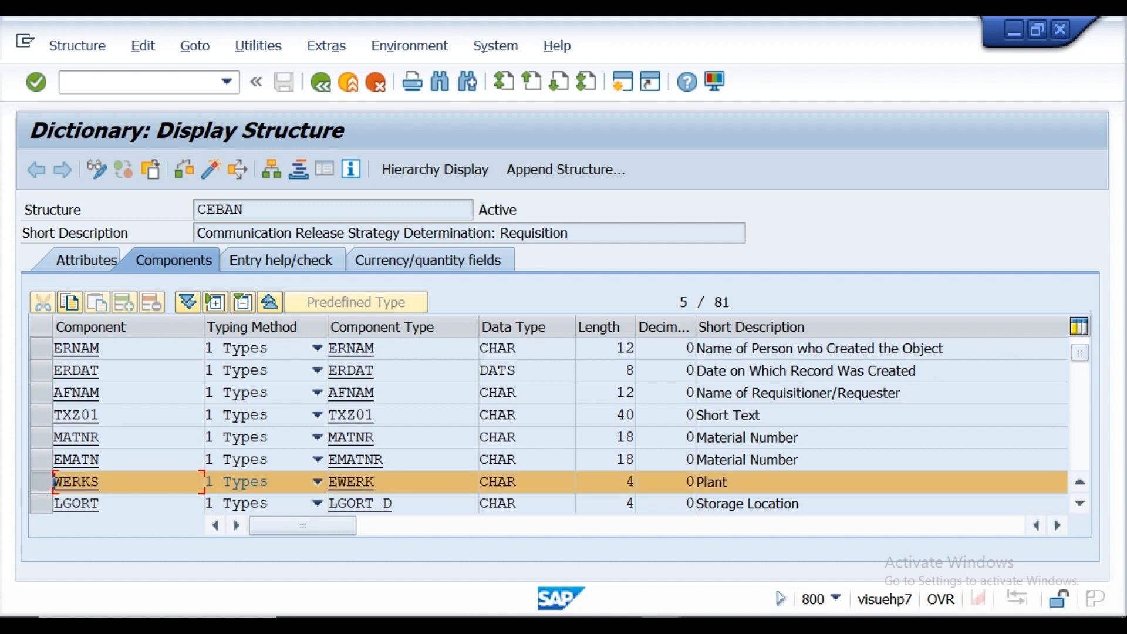
pyautogui.moveTo(661, 625)
pyautogui.click(719, 587)
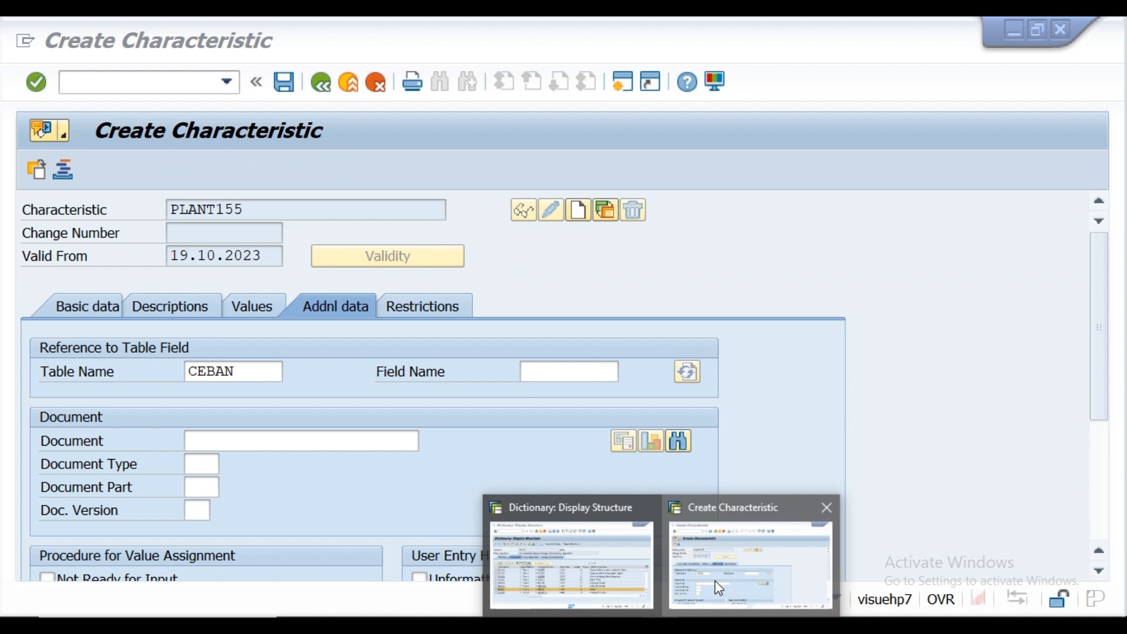
# Step: Set the reference field to WERKS and accept the format data from the ABAP dictionary
pyautogui.click(533, 370)
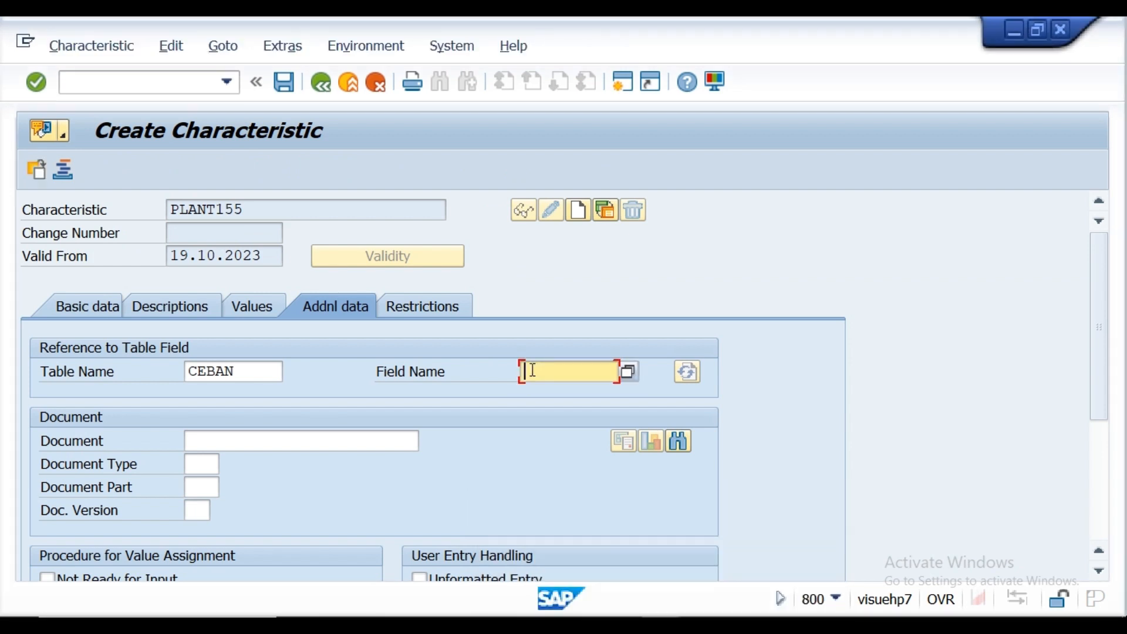
pyautogui.click(532, 370)
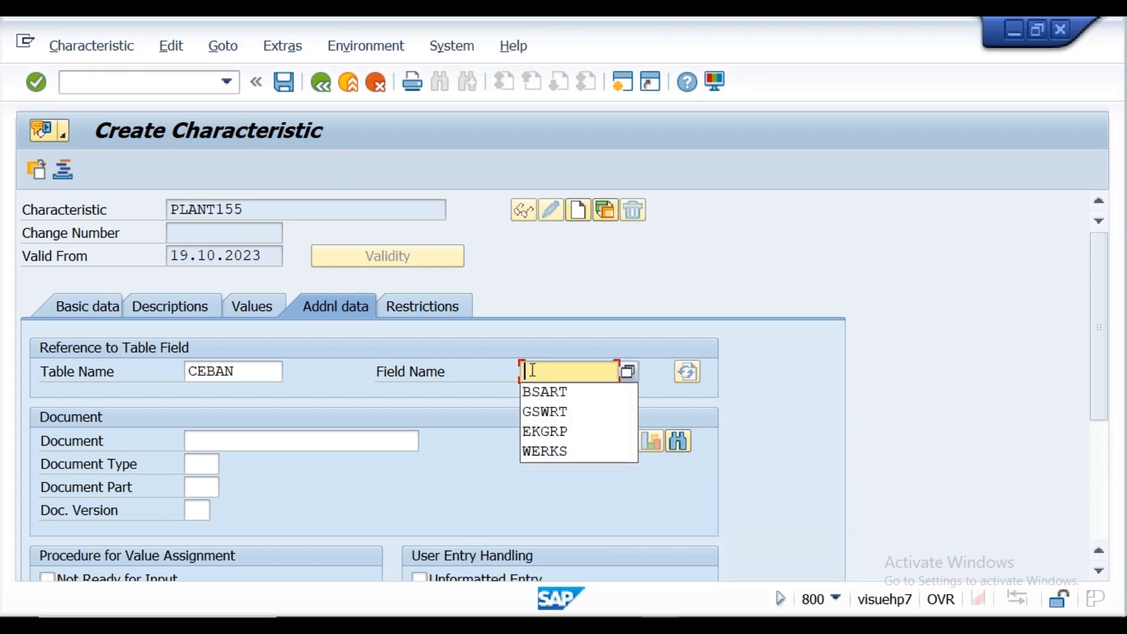
pyautogui.click(547, 451)
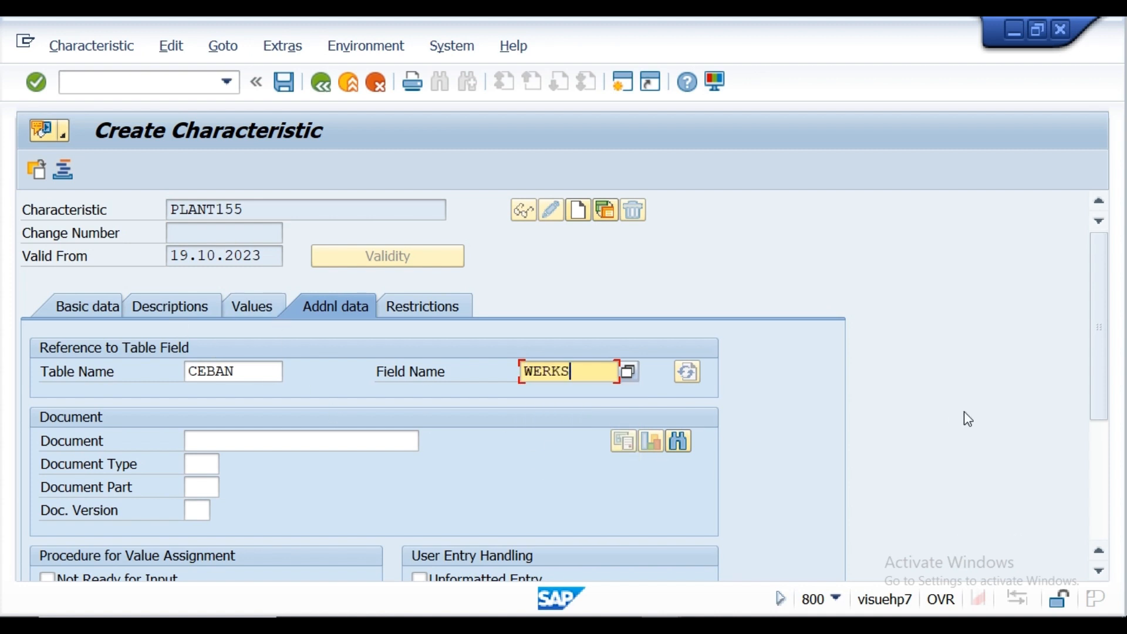
pyautogui.moveTo(1101, 375); pyautogui.dragTo(1088, 346)
pyautogui.click(42, 85)
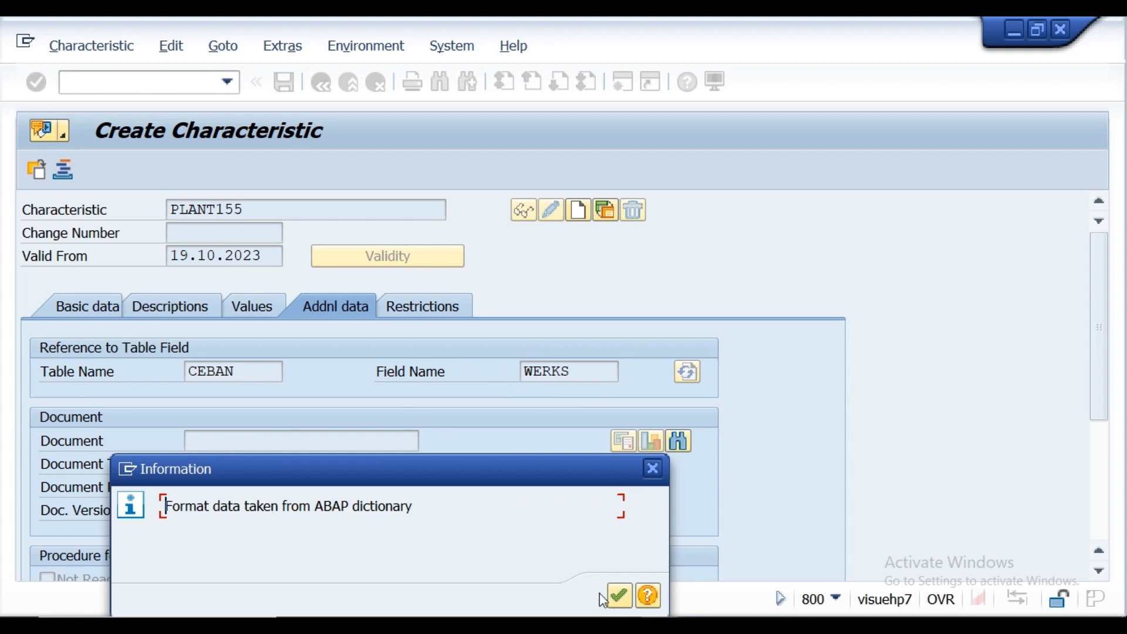
pyautogui.click(616, 596)
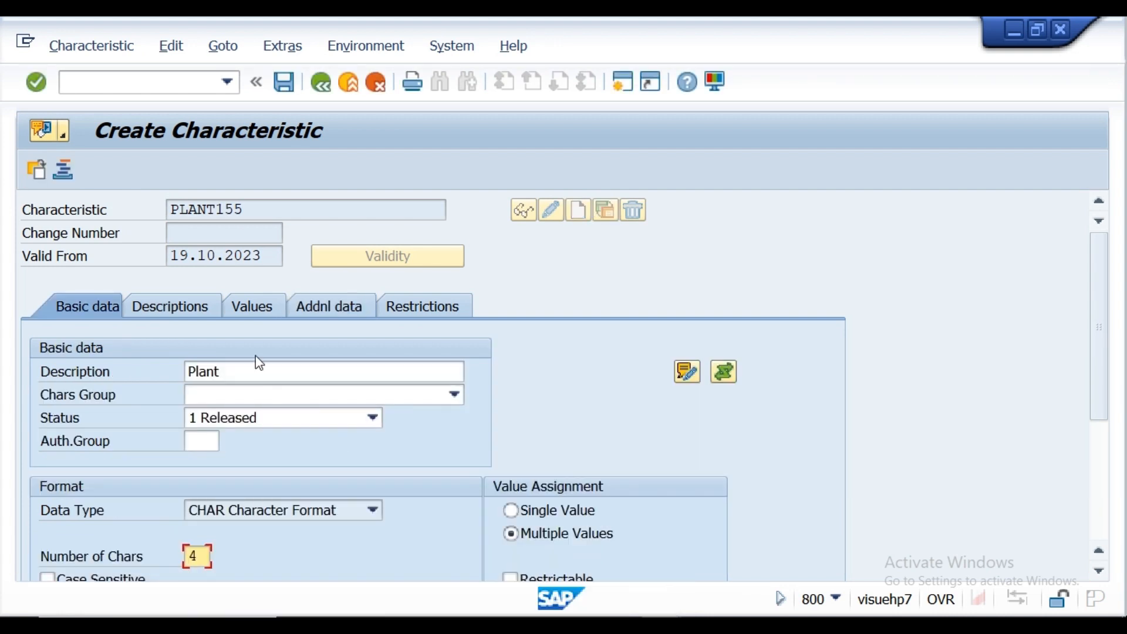
# Step: Review the allowed values and additional data of characteristic PLANT155, and save it
pyautogui.click(251, 306)
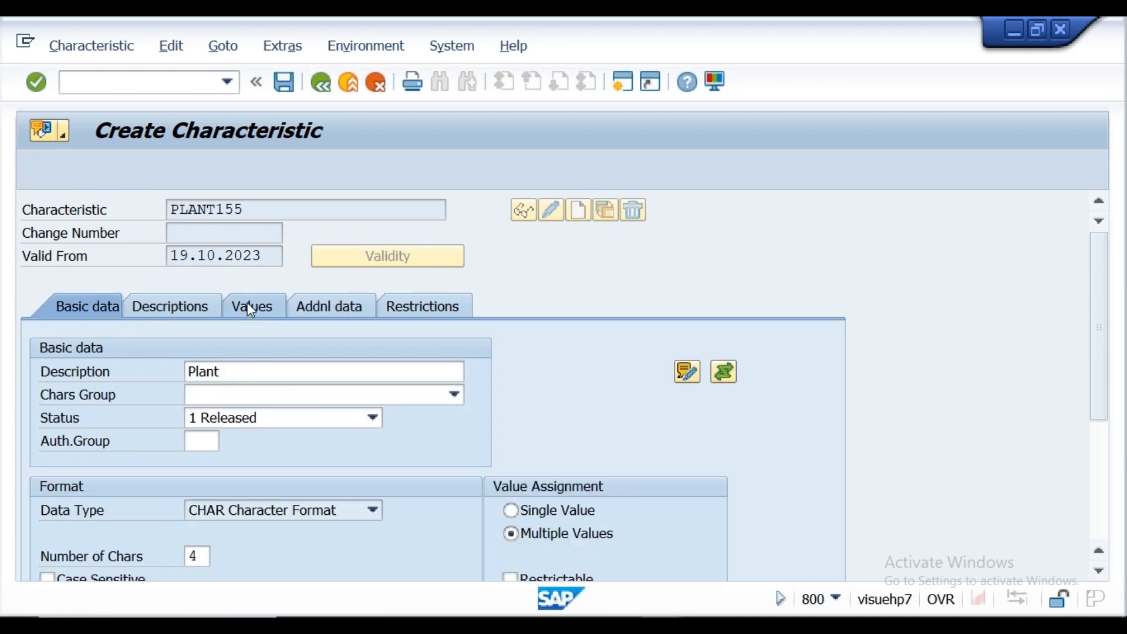
pyautogui.click(473, 349)
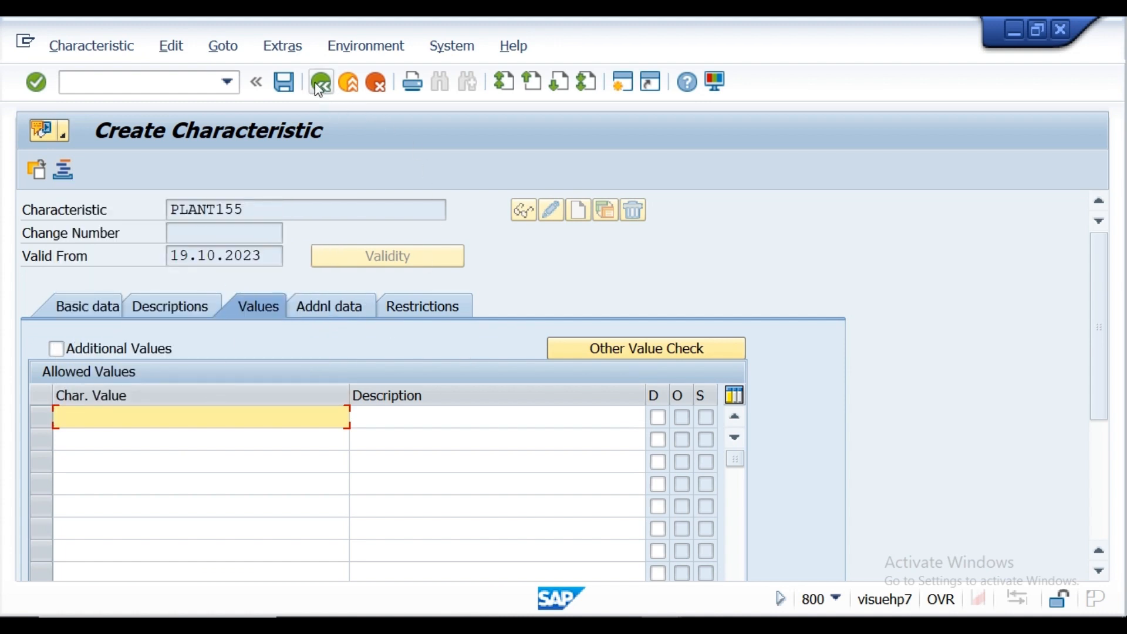
pyautogui.click(331, 304)
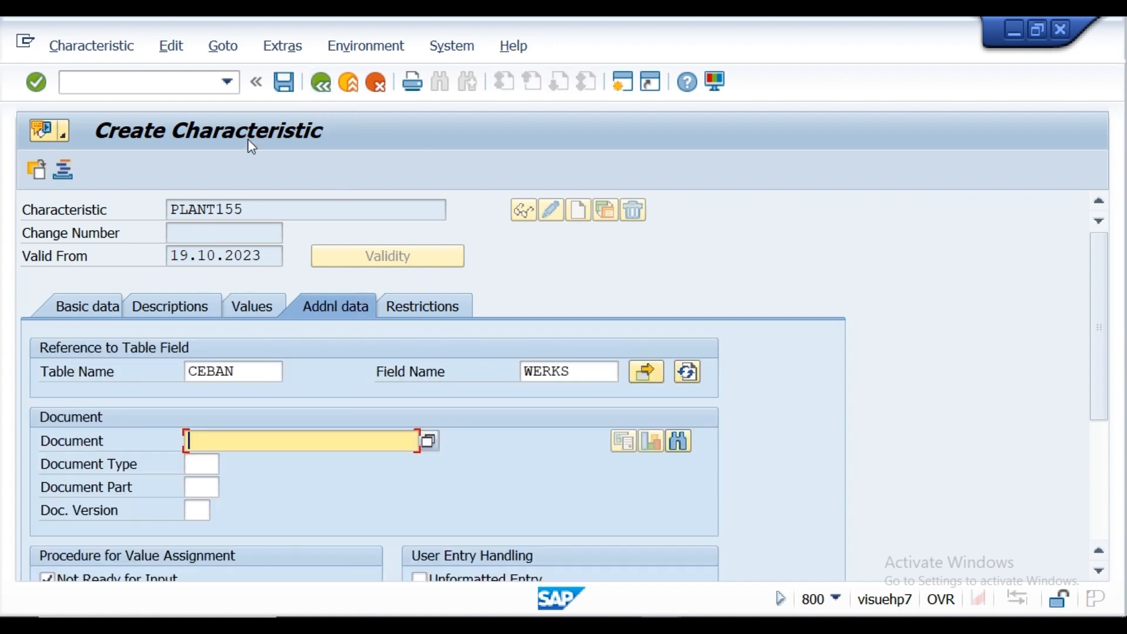
pyautogui.click(286, 87)
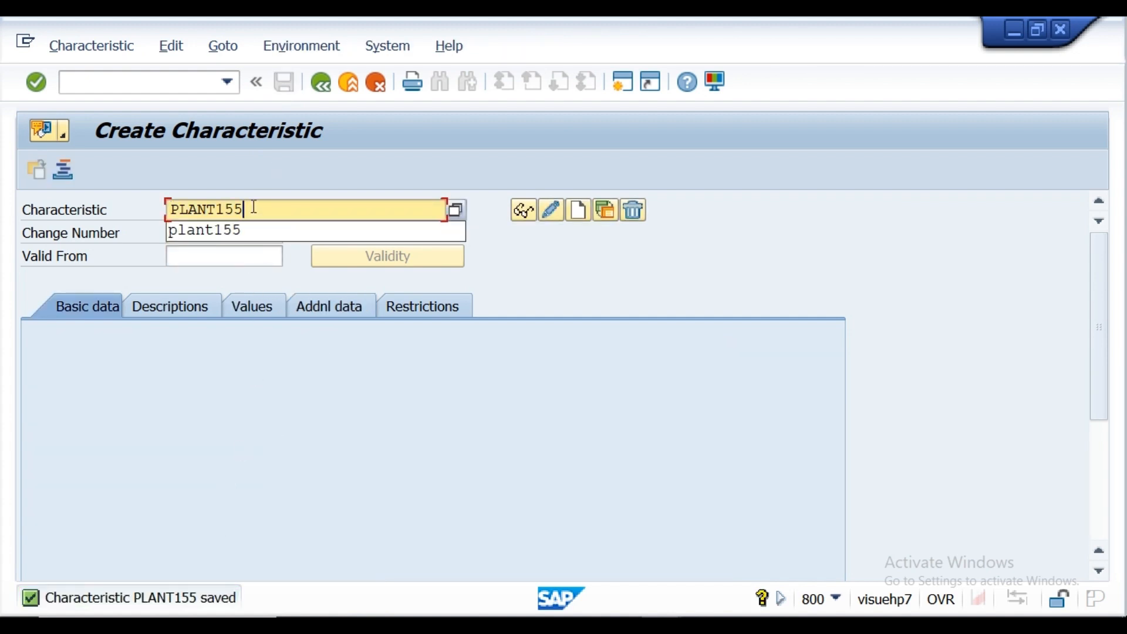
# Step: Clear the characteristic name, copy purgrp155 from the Notepad requirement notes, and return to the SAP Create Characteristic window
pyautogui.press('BackSpace')
pyautogui.press('BackSpace')
pyautogui.press('BackSpace')
pyautogui.press('BackSpace')
pyautogui.press('BackSpace')
pyautogui.press('BackSpace')
pyautogui.press('BackSpace')
pyautogui.press('BackSpace')
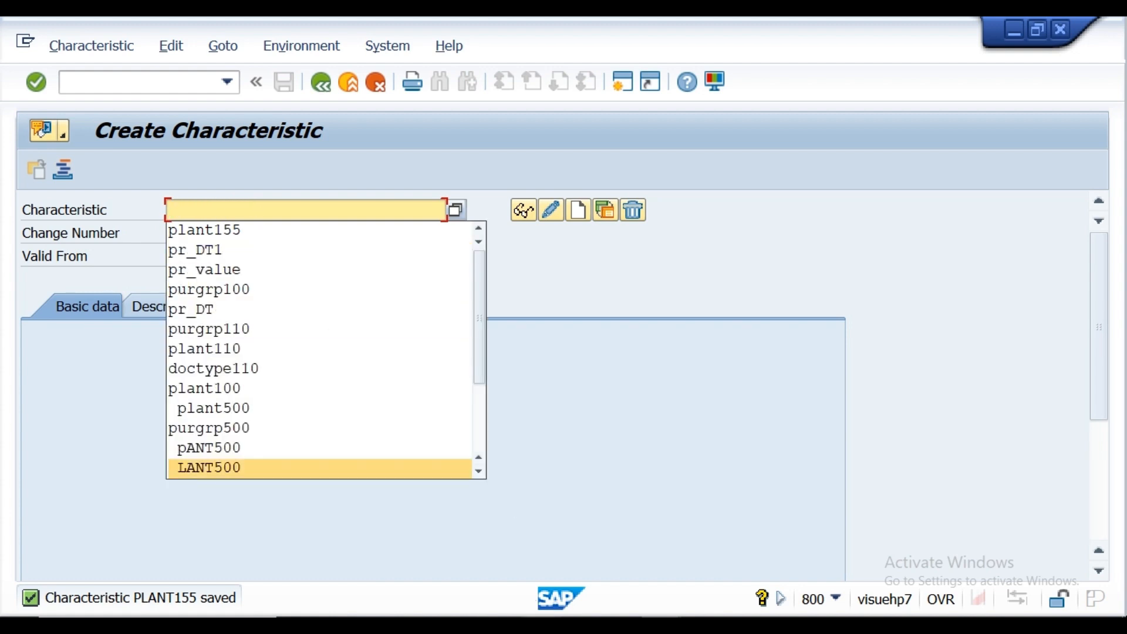
pyautogui.click(545, 625)
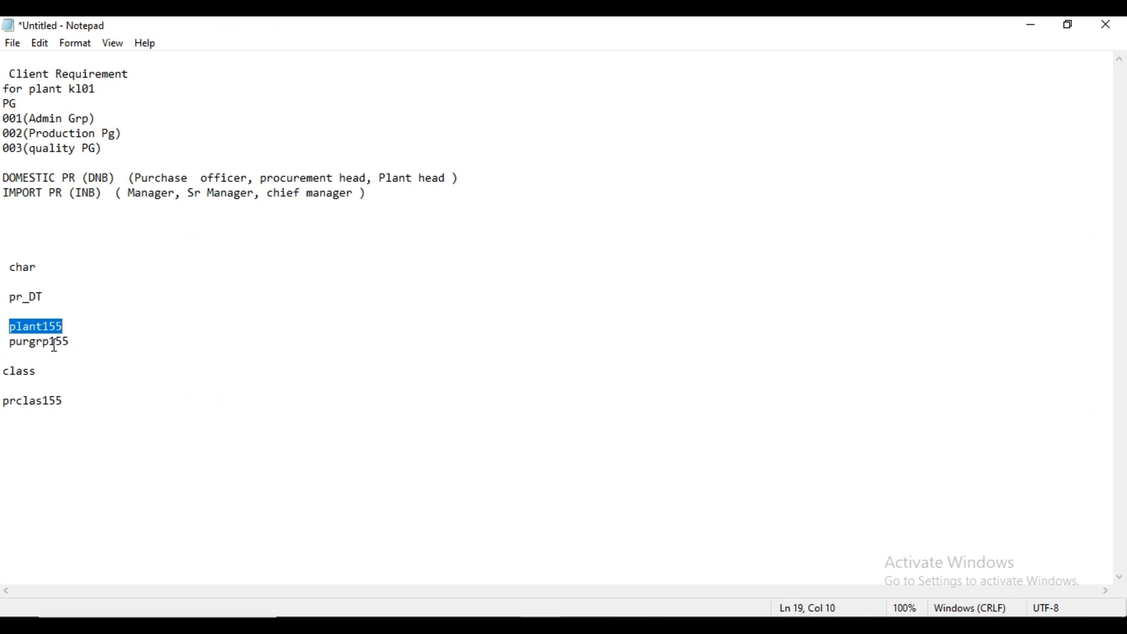
pyautogui.moveTo(10, 345); pyautogui.dragTo(75, 345)
pyautogui.hotkey('ctrl', 'c')
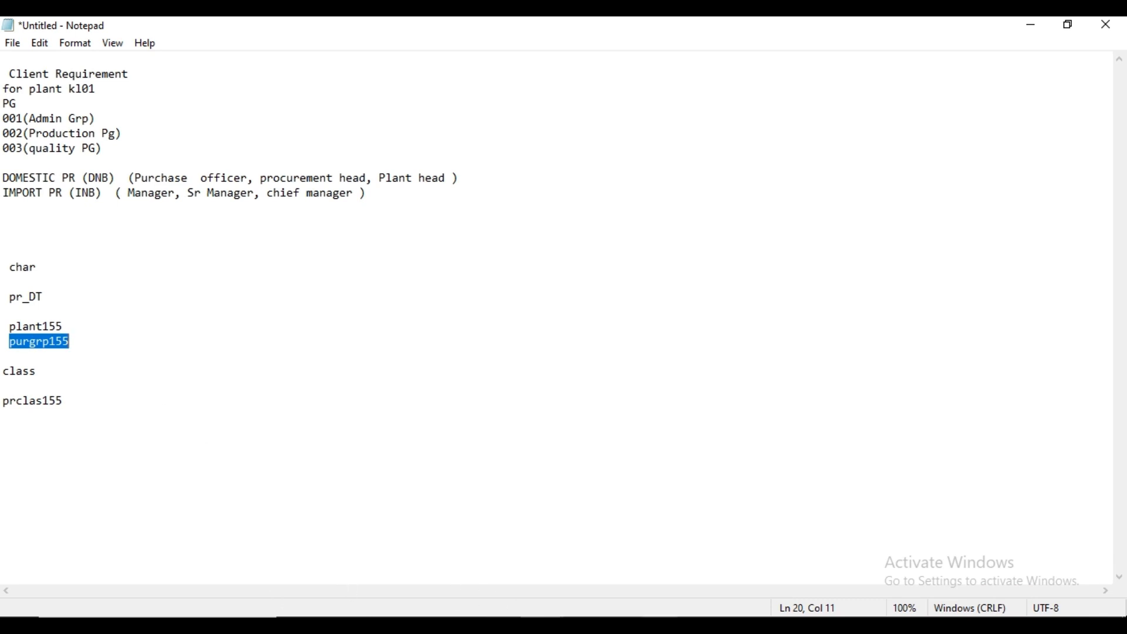
pyautogui.click(662, 625)
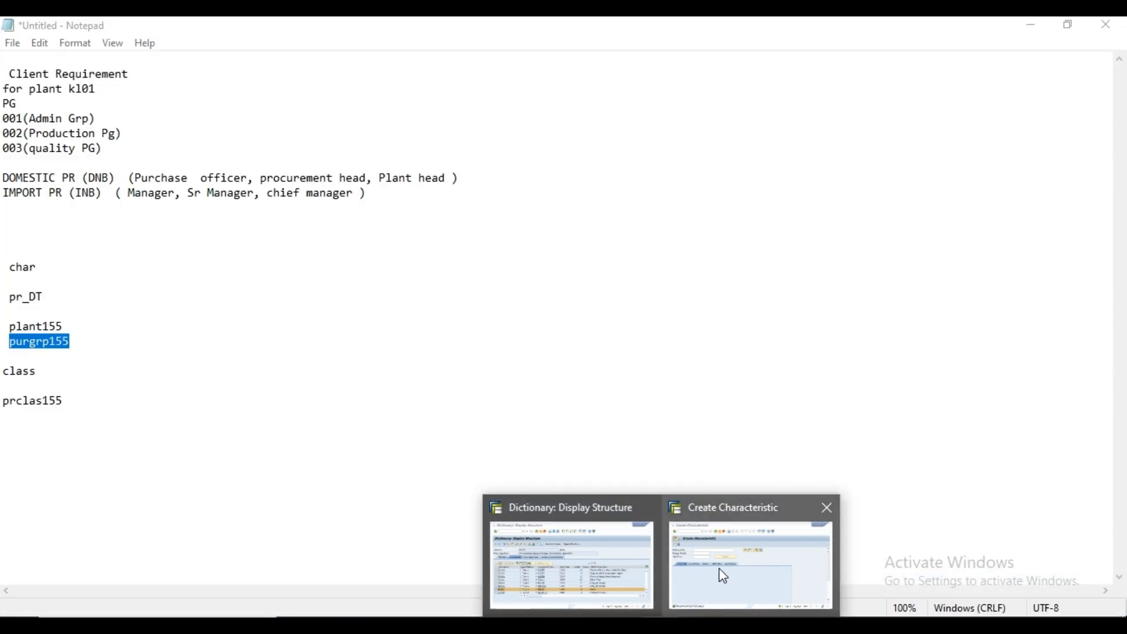
pyautogui.click(724, 575)
# Step: Enter purgrp155 as the characteristic name and start creating the new characteristic
pyautogui.click(237, 215)
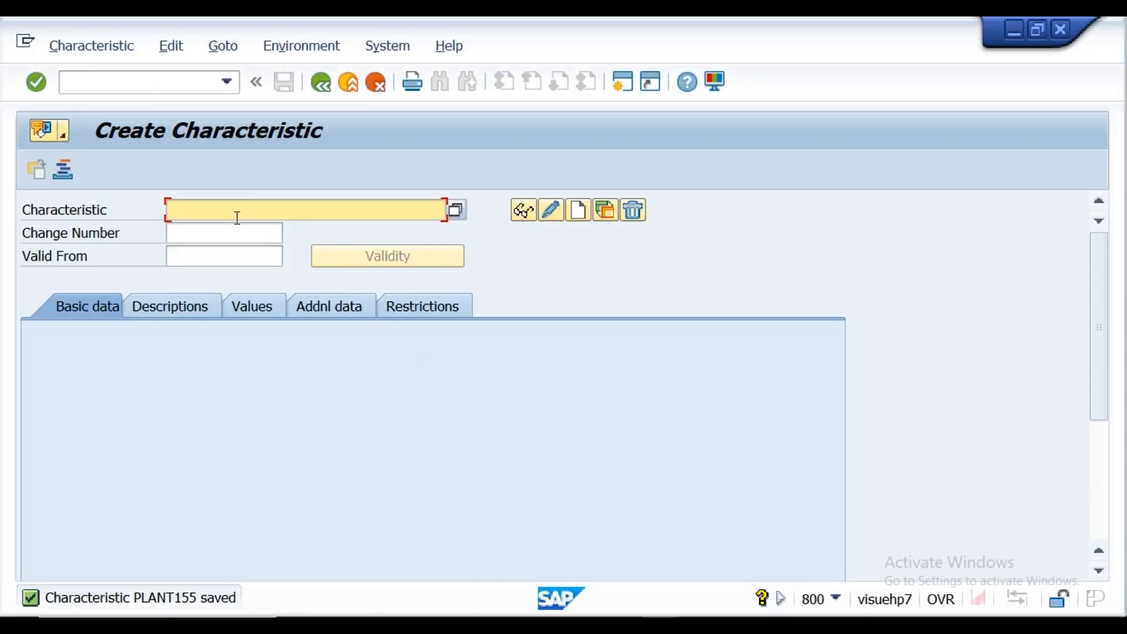
pyautogui.hotkey('ctrl', 'v')
pyautogui.click(664, 263)
pyautogui.click(576, 215)
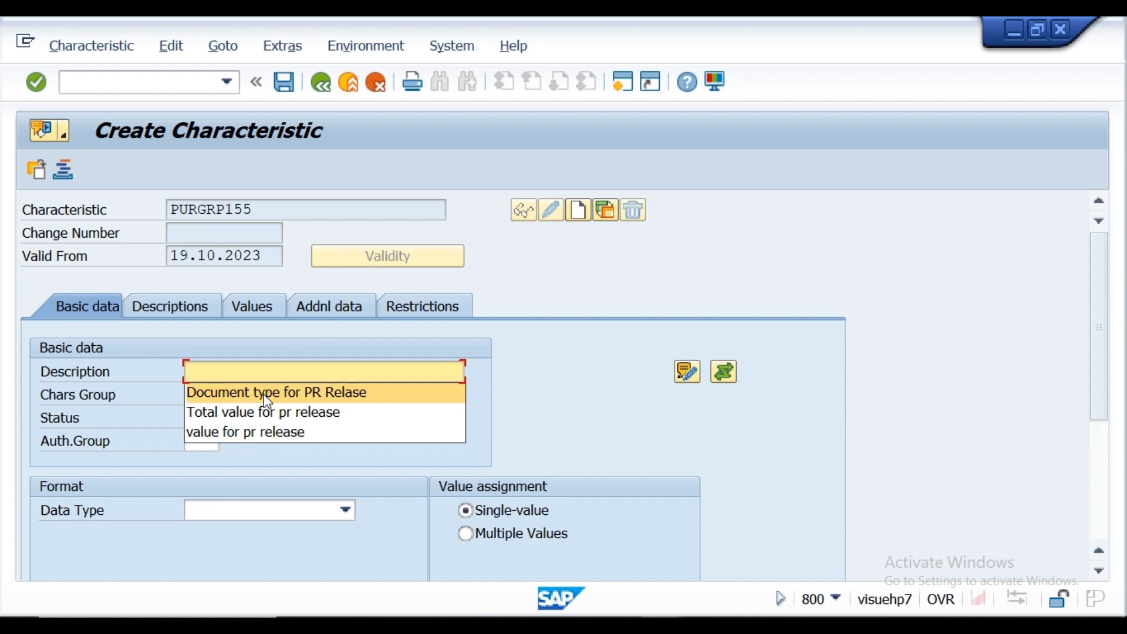
pyautogui.click(557, 409)
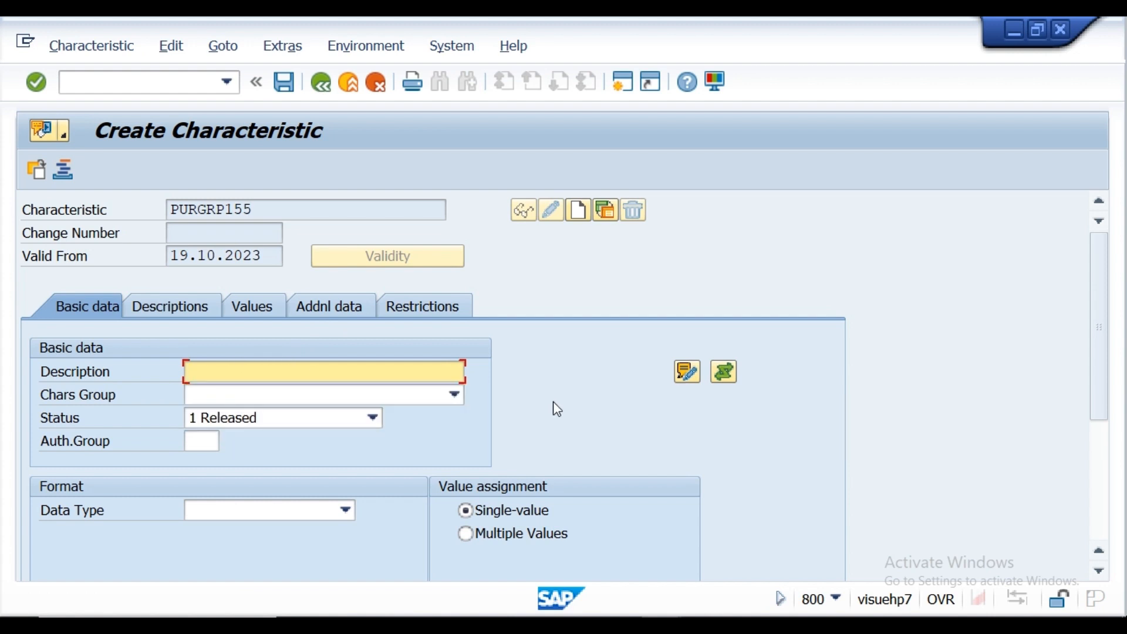
# Step: Allow multiple values for characteristic PURGRP155 and set its reference table name to CEBAN
pyautogui.click(466, 541)
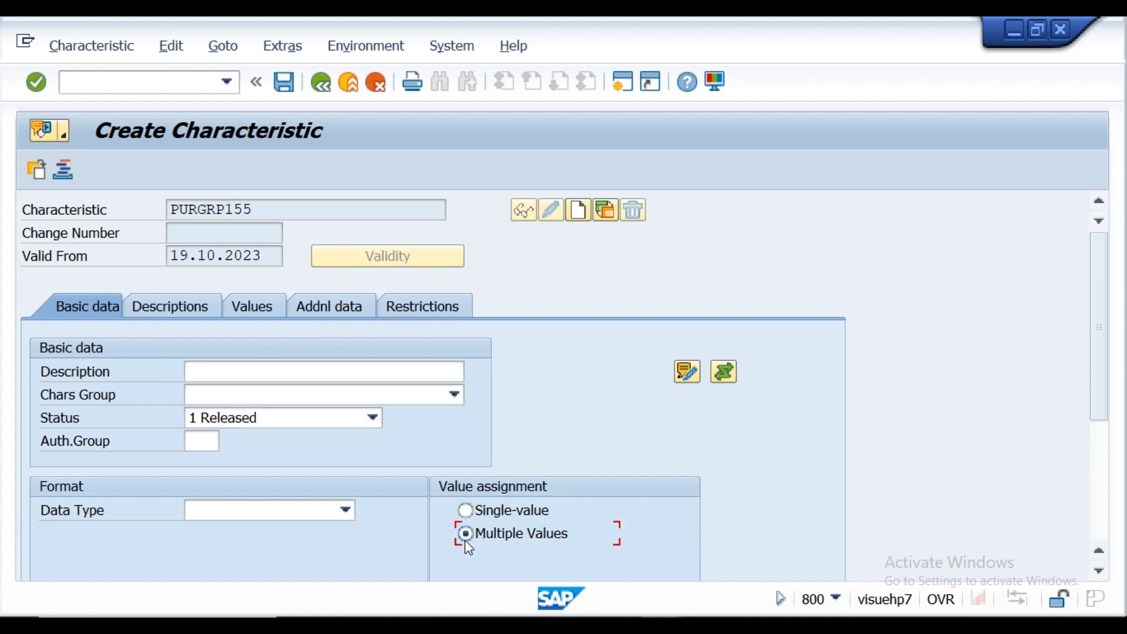
pyautogui.click(330, 313)
pyautogui.click(248, 372)
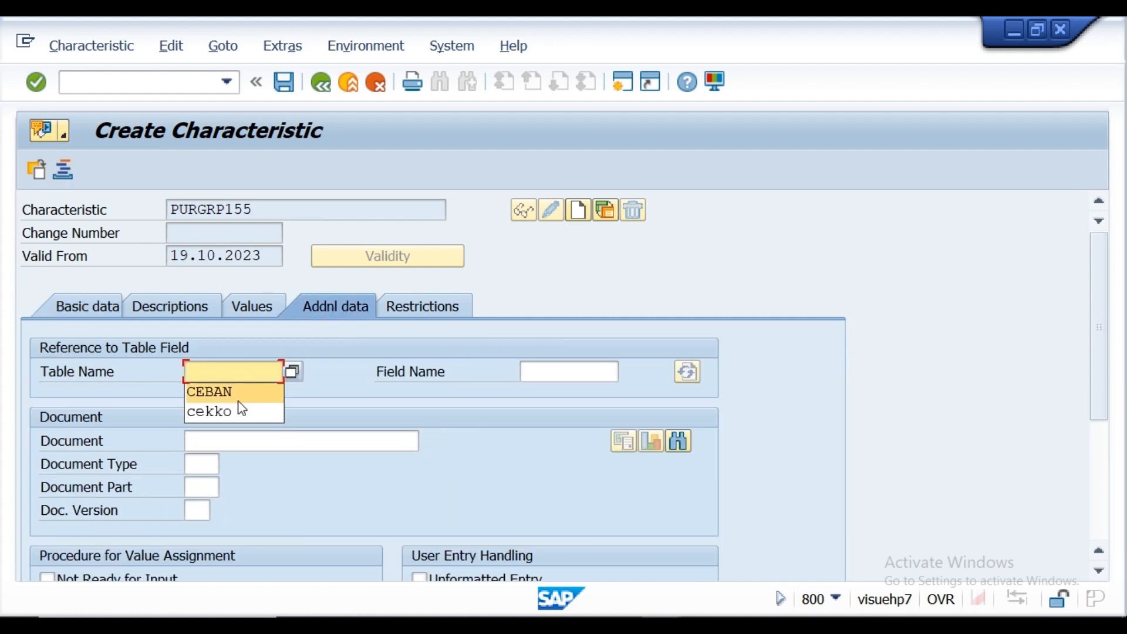
pyautogui.click(237, 392)
# Step: Switch to the Dictionary: Display Structure window and locate the purchasing group component EKGRP in structure CEBAN
pyautogui.click(546, 370)
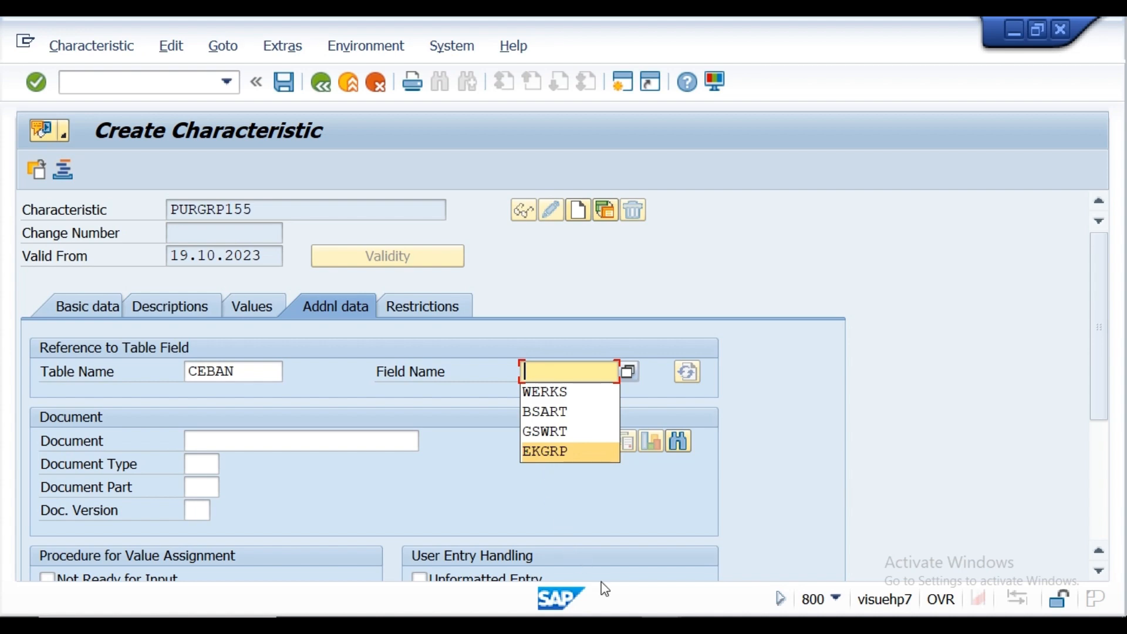
pyautogui.moveTo(661, 626)
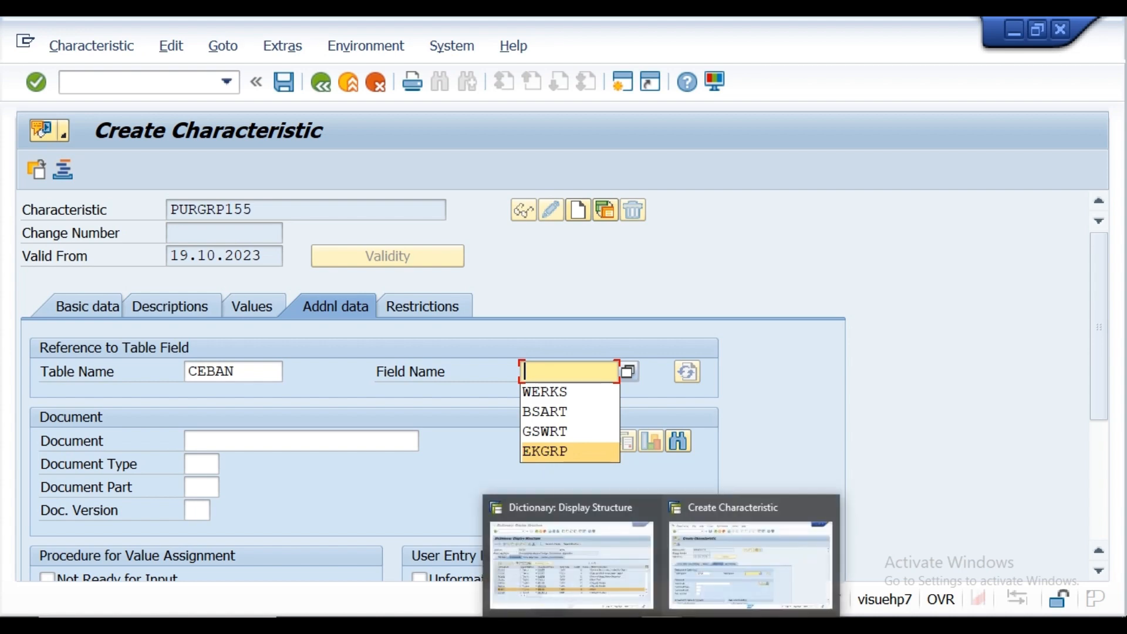
pyautogui.click(608, 595)
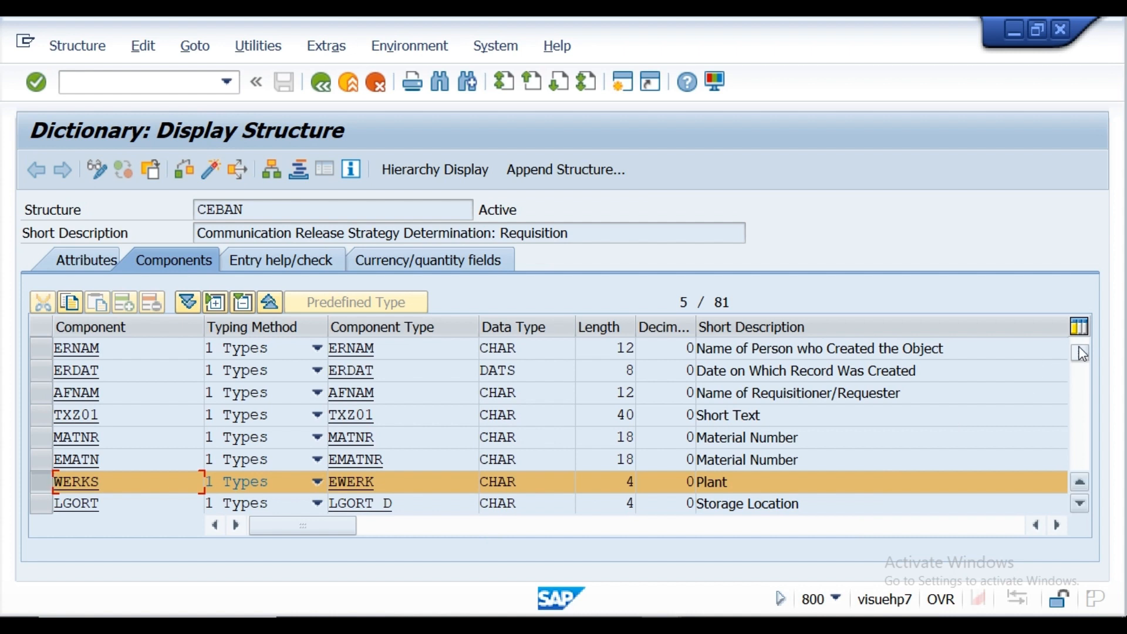
pyautogui.moveTo(1080, 347); pyautogui.dragTo(1078, 334)
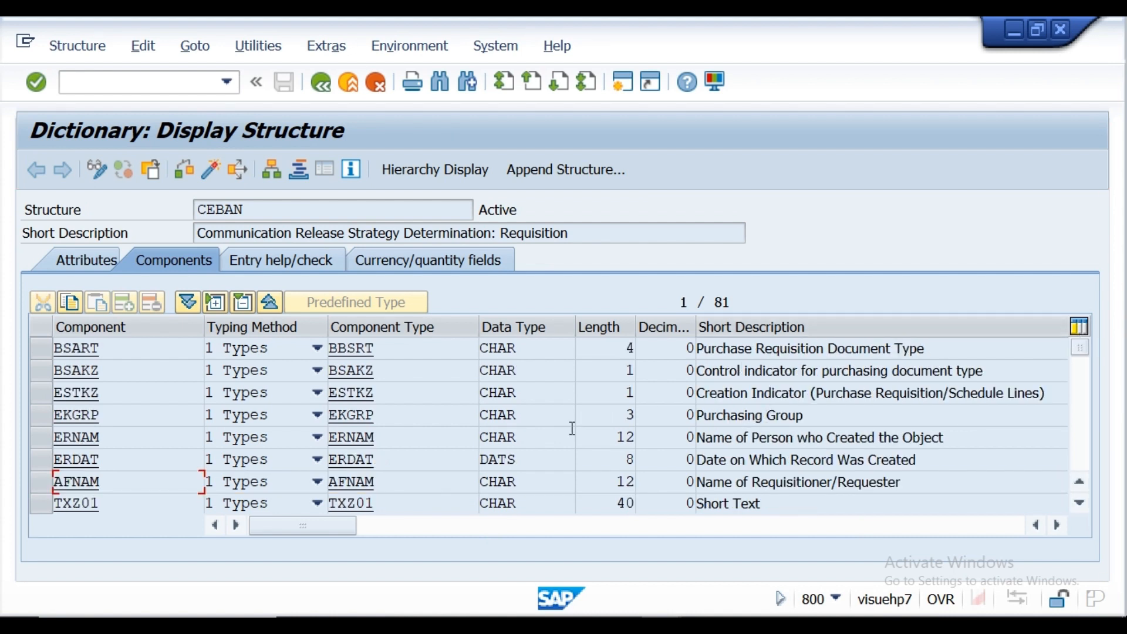
pyautogui.click(41, 418)
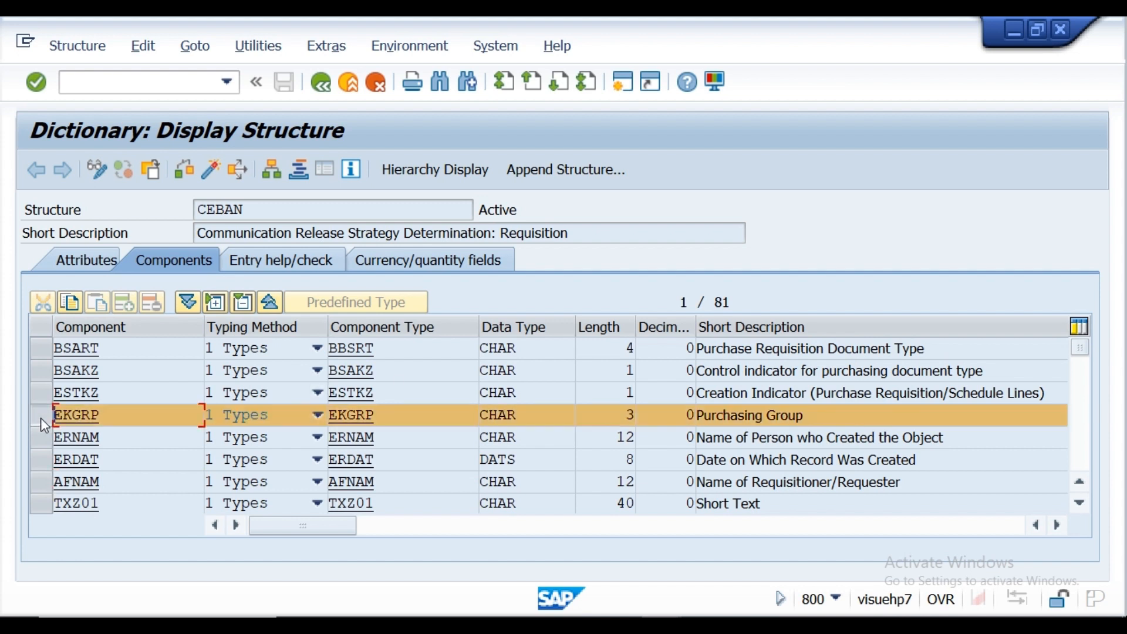
# Step: Return to the Create Characteristic window, set the reference field to EKGRP and accept the format data from the ABAP dictionary
pyautogui.moveTo(661, 626)
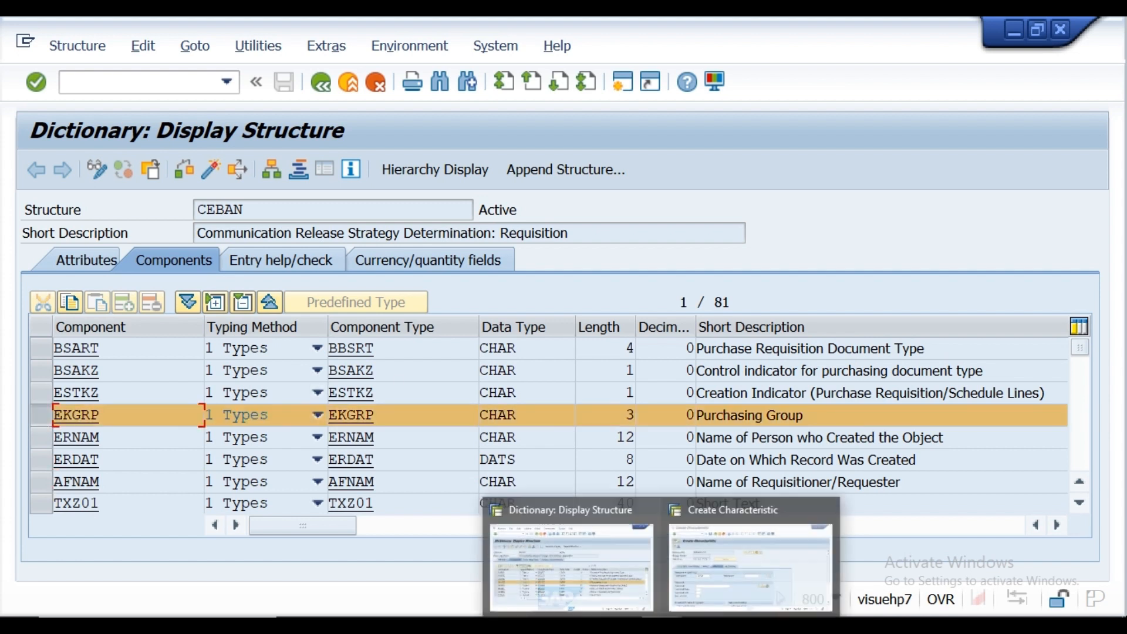
pyautogui.click(691, 598)
pyautogui.click(562, 373)
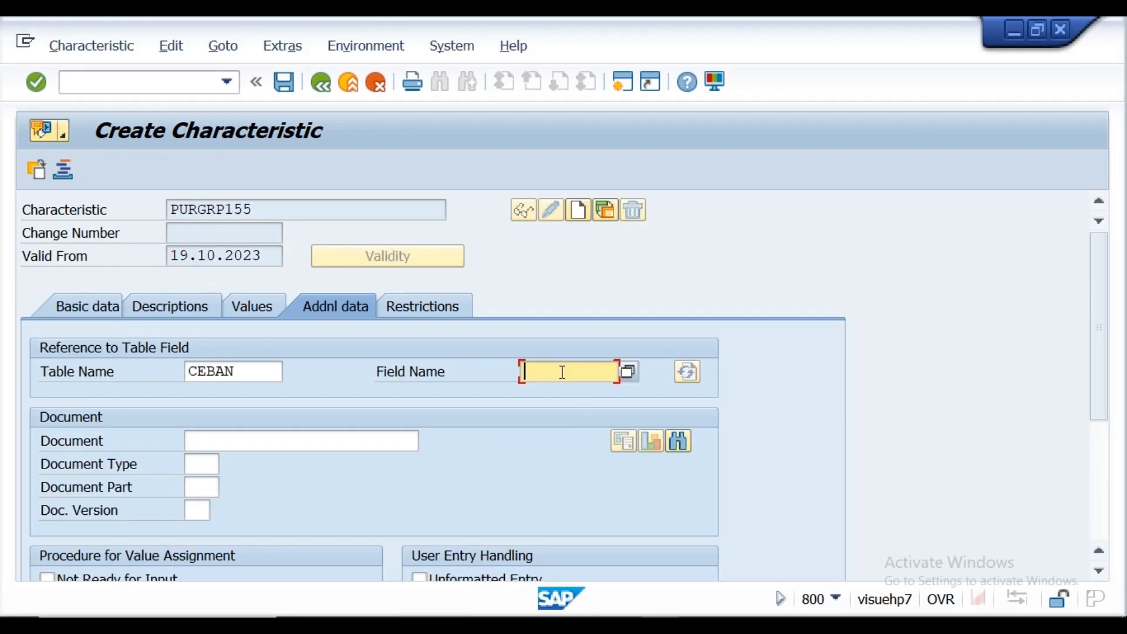
pyautogui.write('E')
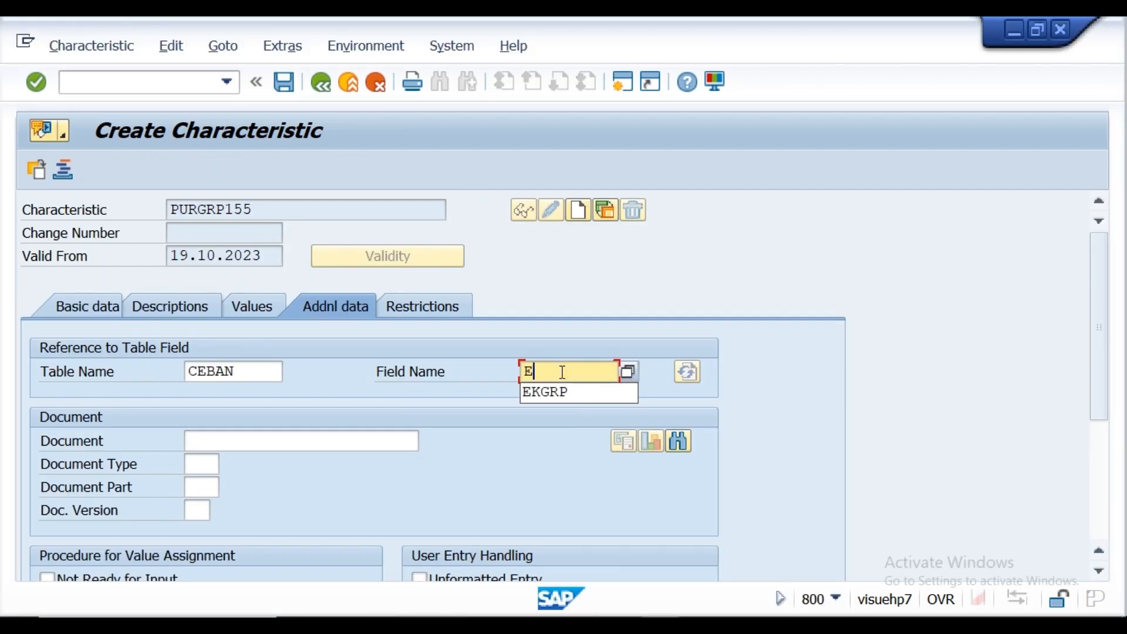
pyautogui.click(565, 392)
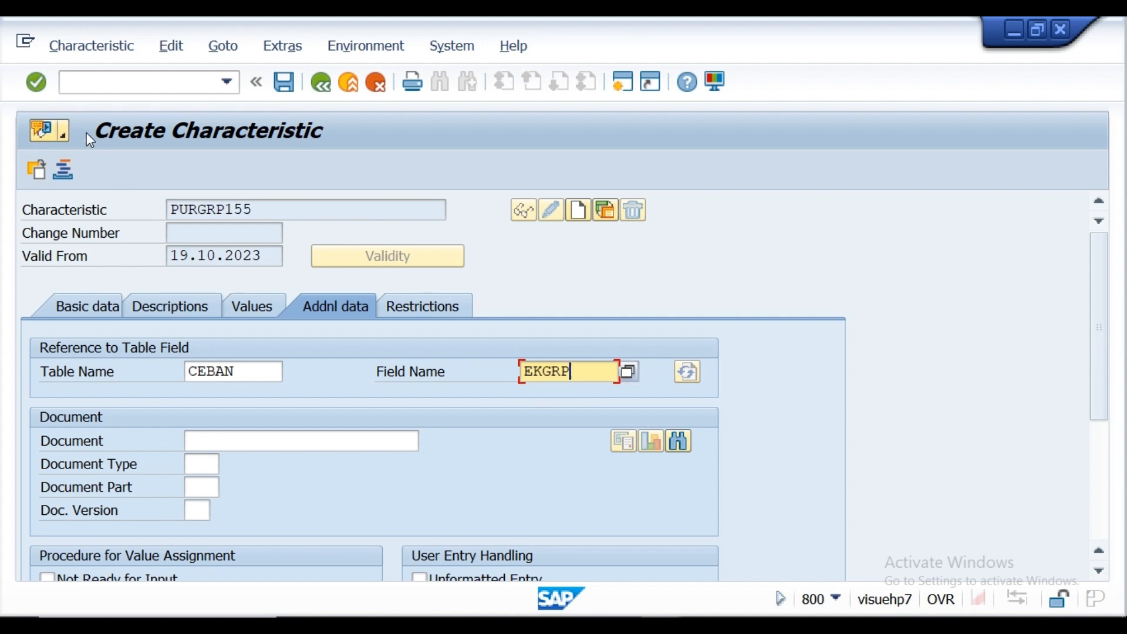
pyautogui.click(37, 84)
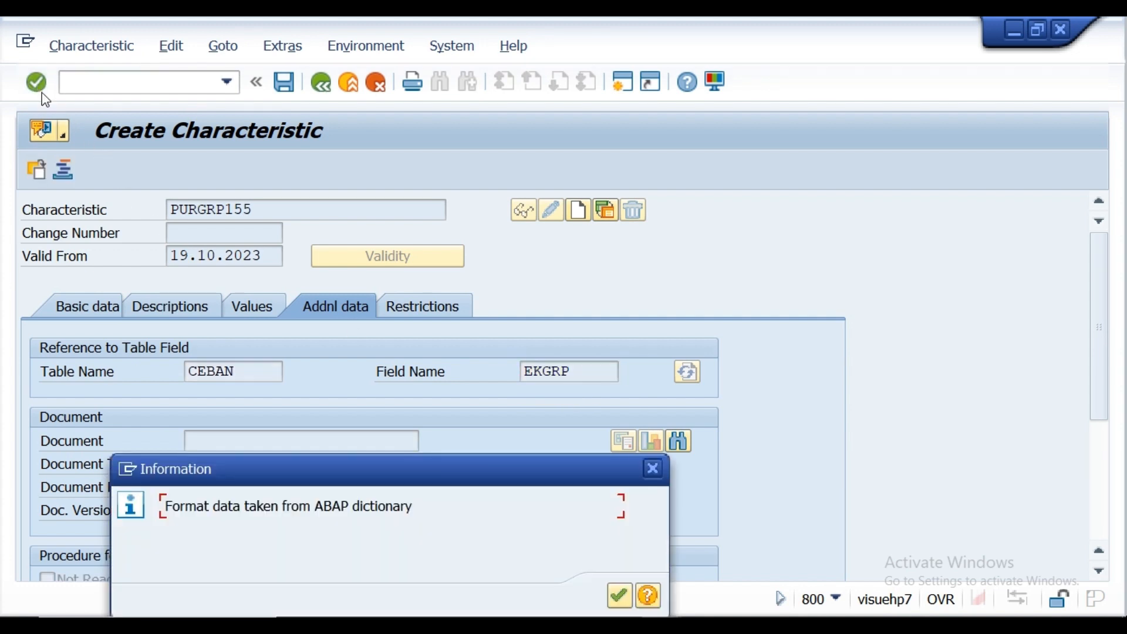
pyautogui.click(619, 596)
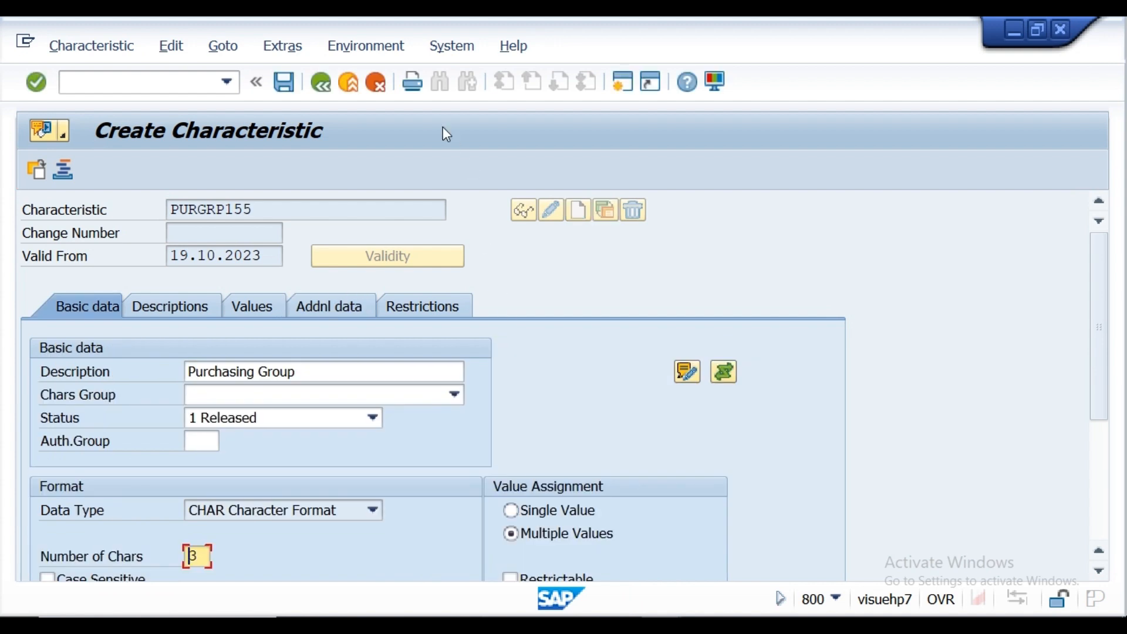
# Step: Review the additional data of characteristic PURGRP155 and save it
pyautogui.click(285, 81)
pyautogui.click(326, 310)
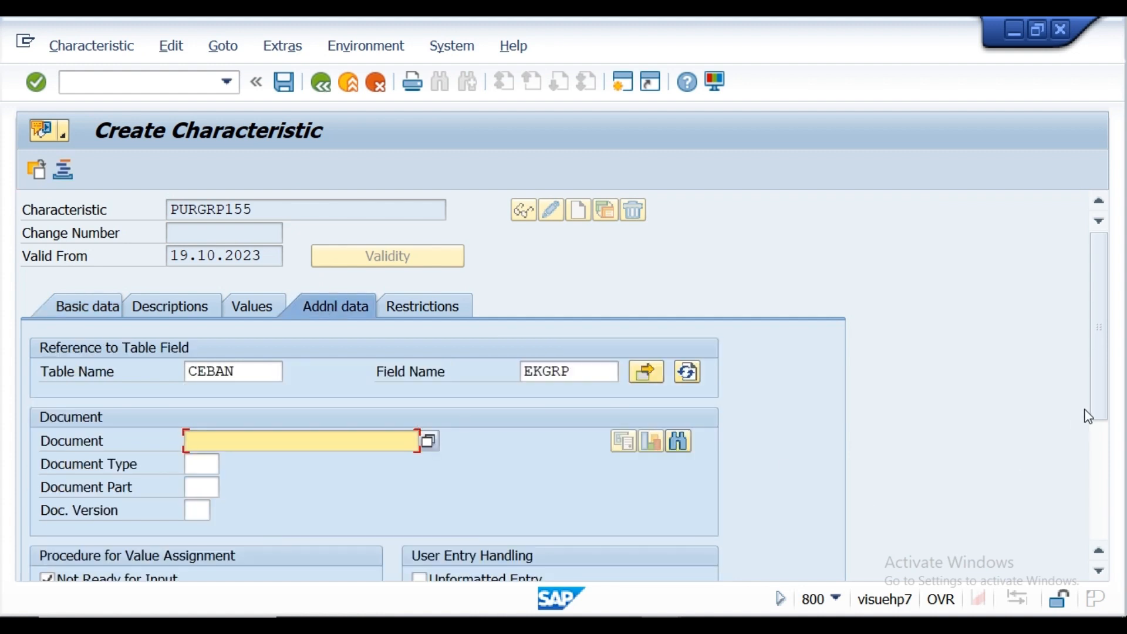
pyautogui.moveTo(1097, 396)
pyautogui.mouseDown()
pyautogui.moveTo(1098, 486)
pyautogui.moveTo(1094, 378)
pyautogui.mouseUp()
pyautogui.click(285, 87)
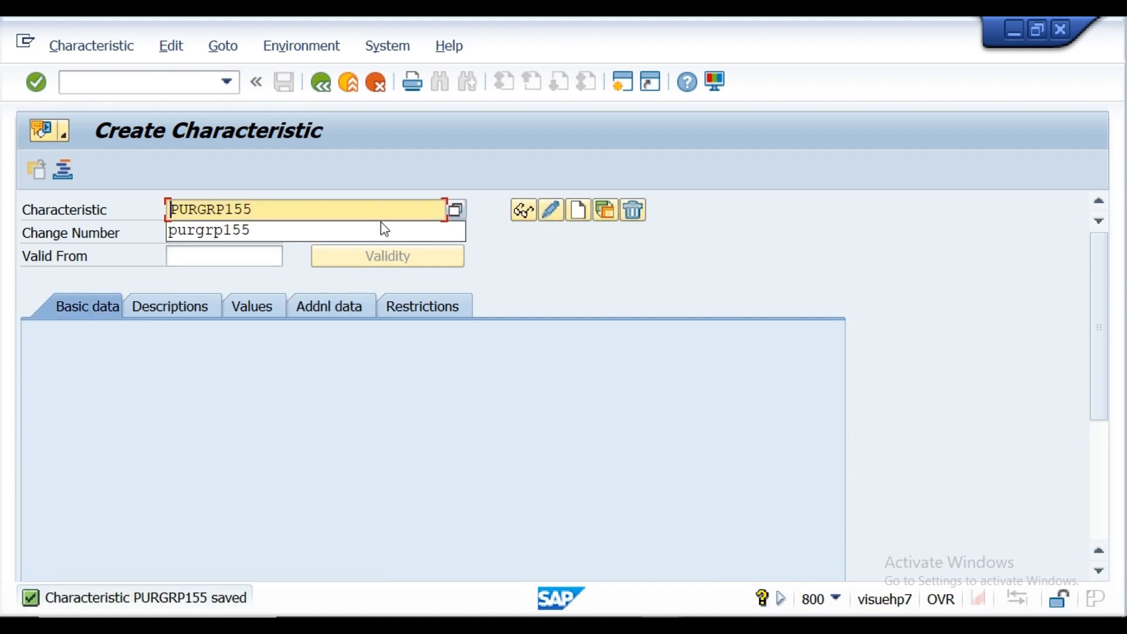
# Step: Check the Notepad requirement notes, then leave the characteristic editor in SAP and open the Edit Classes activity for the release procedure with classification
pyautogui.click(543, 624)
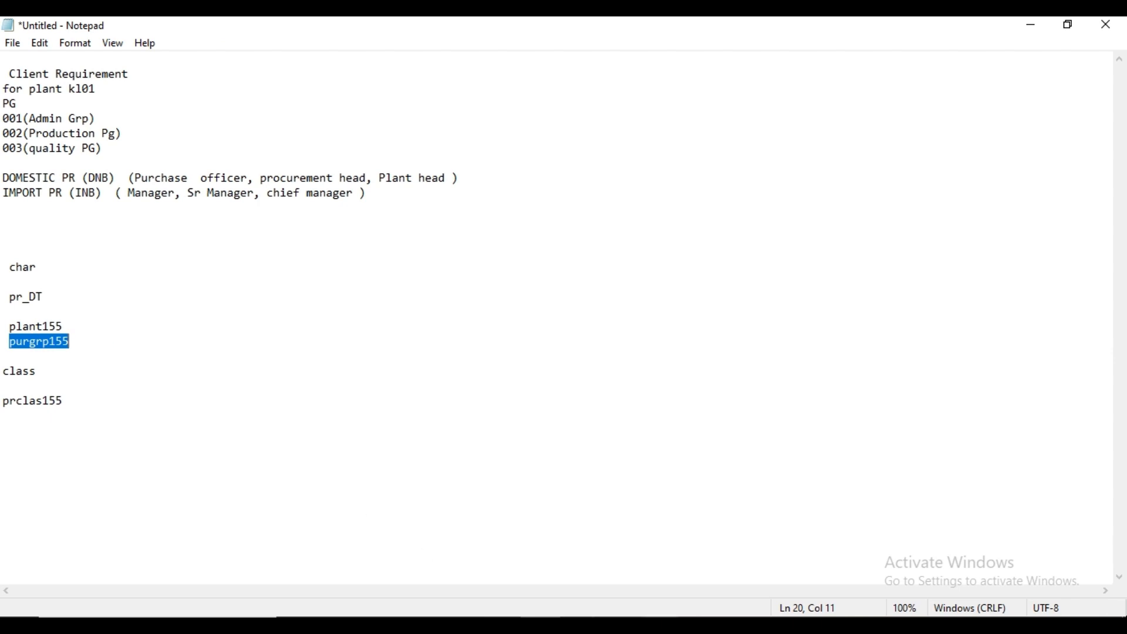
pyautogui.moveTo(675, 625)
pyautogui.click(682, 594)
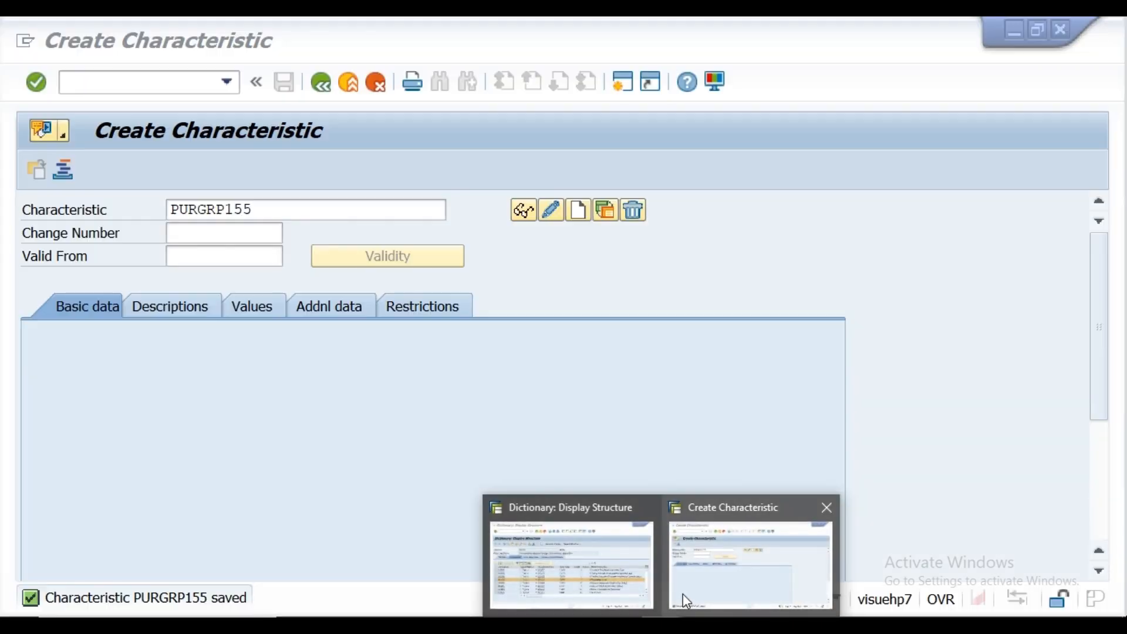
pyautogui.click(322, 83)
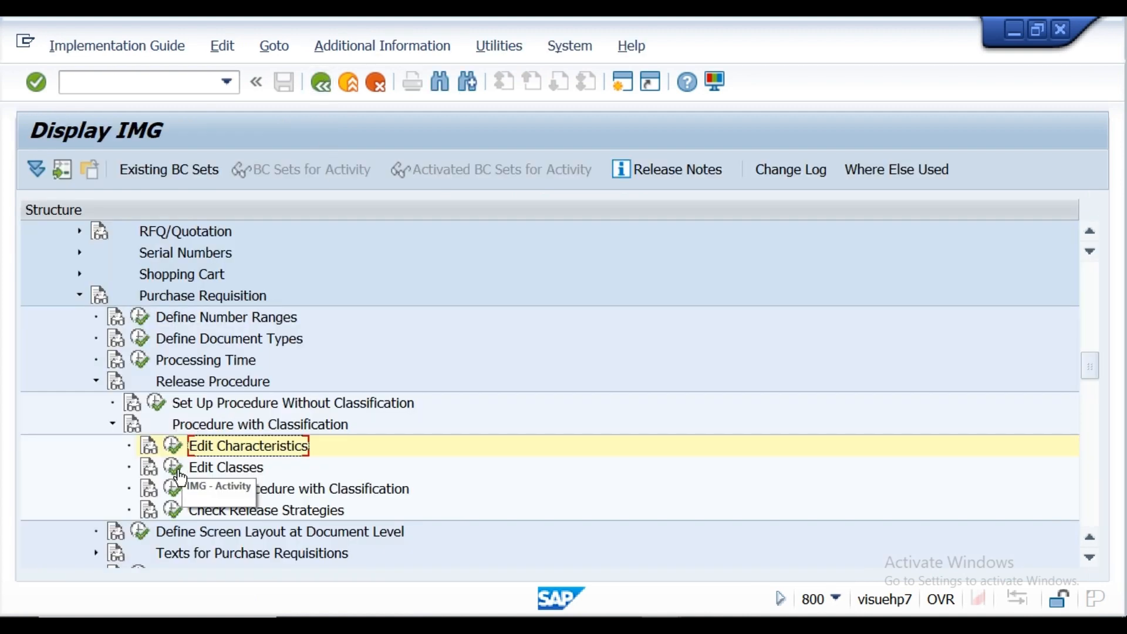
pyautogui.click(173, 468)
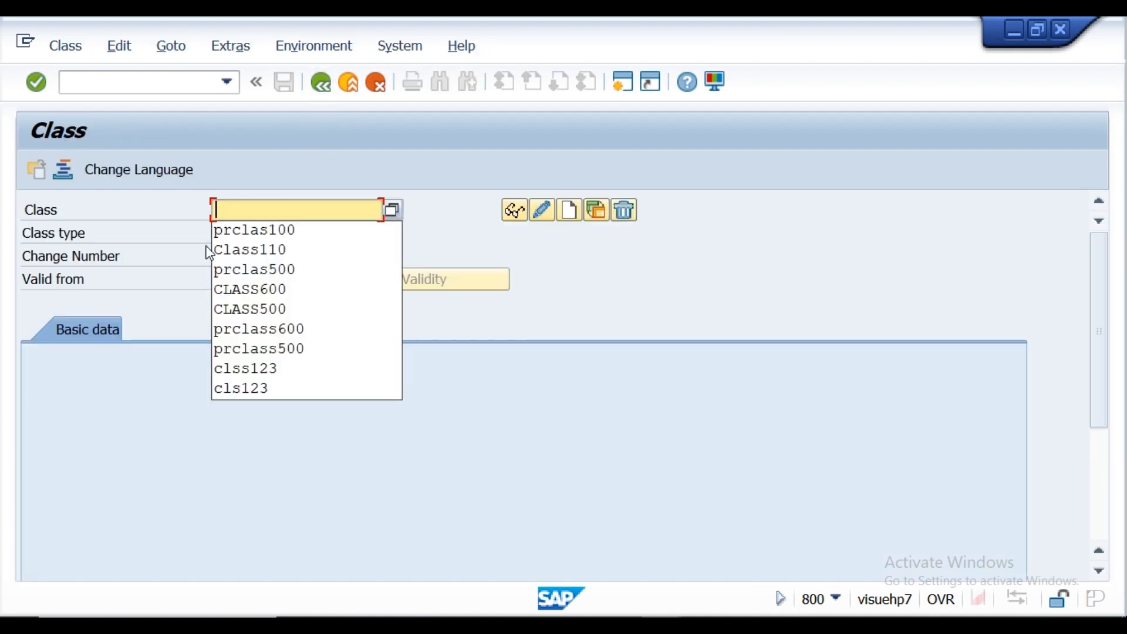
# Step: Copy prclas155 from the Notepad requirement notes and enter it as the class name in the SAP Class window
pyautogui.click(538, 624)
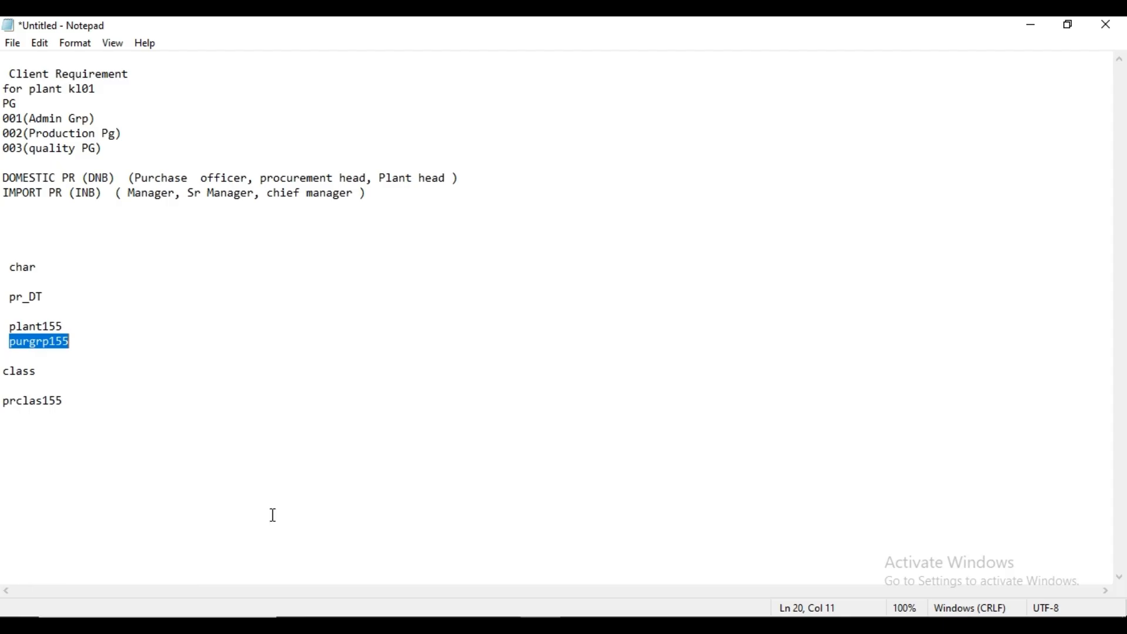
pyautogui.moveTo(4, 401); pyautogui.dragTo(65, 401)
pyautogui.hotkey('ctrl', 'c')
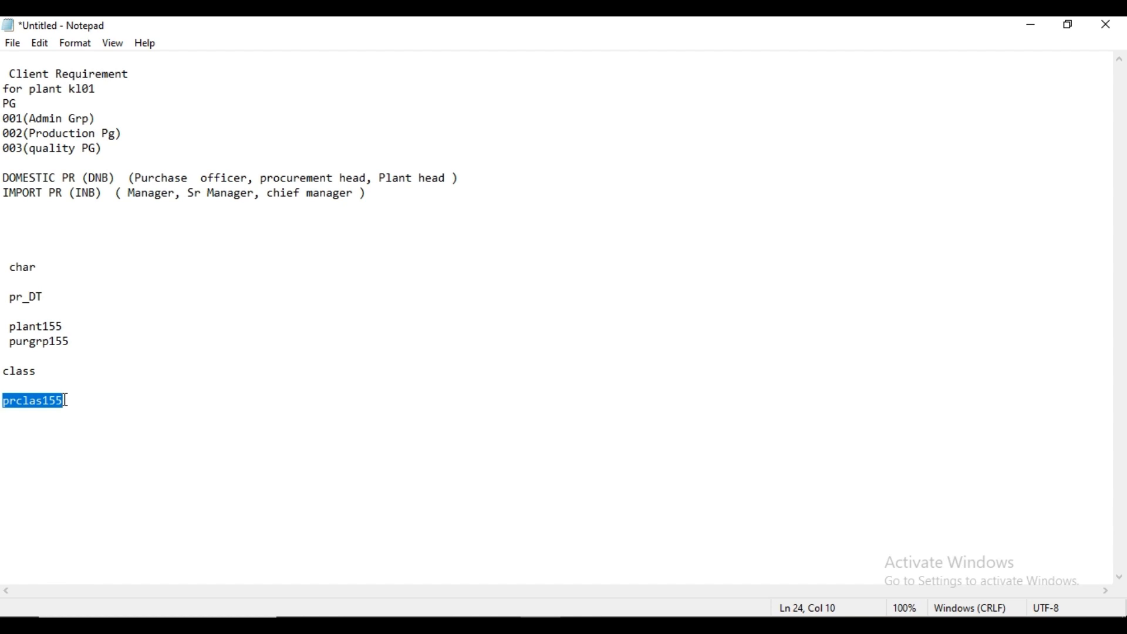
pyautogui.moveTo(663, 625)
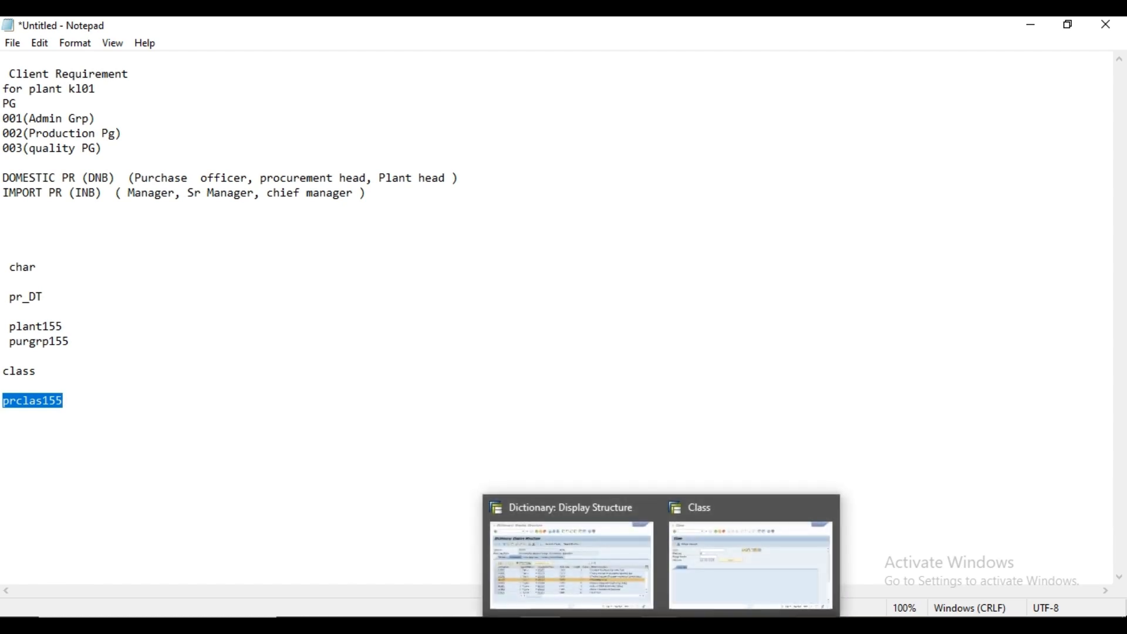
pyautogui.click(719, 598)
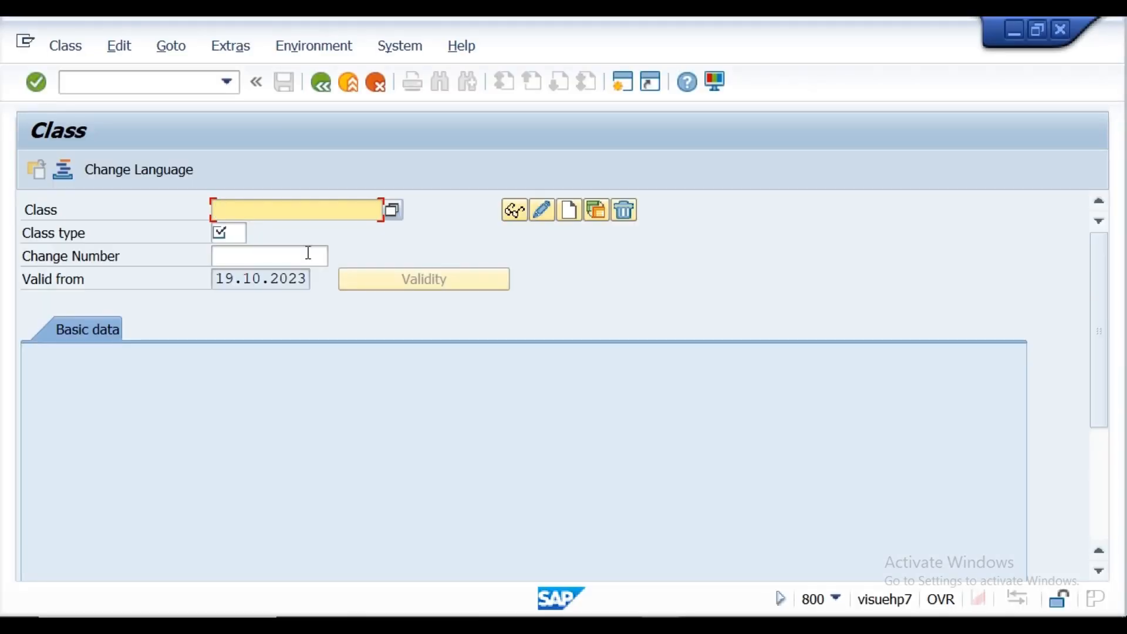
pyautogui.hotkey('ctrl', 'v')
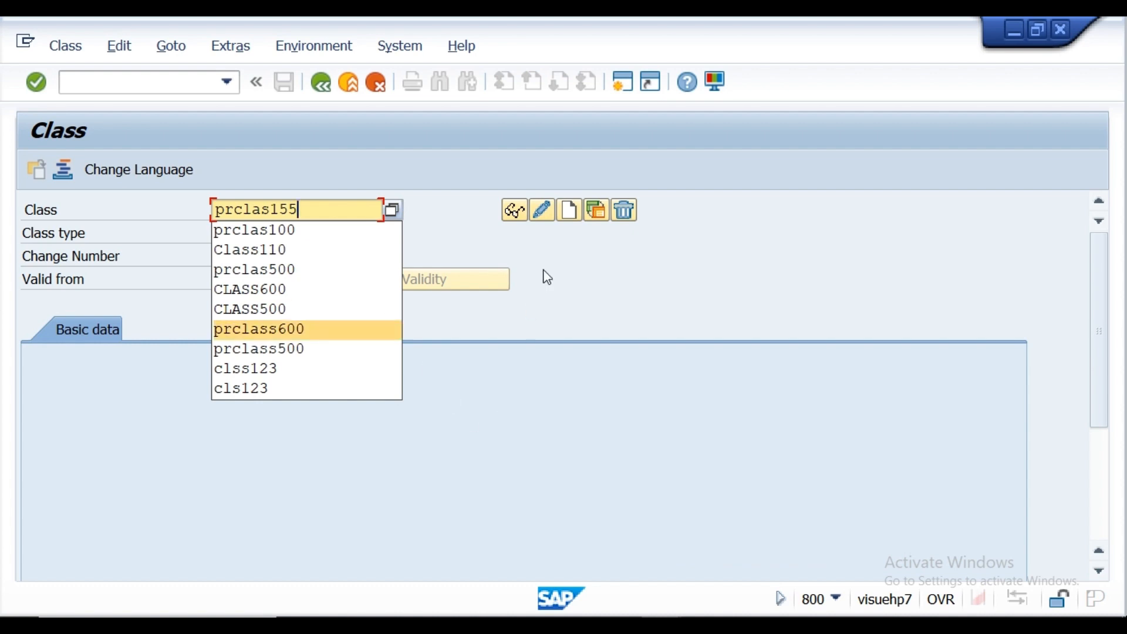
# Step: Set the class type to 032 and start creating class prclas155
pyautogui.click(569, 211)
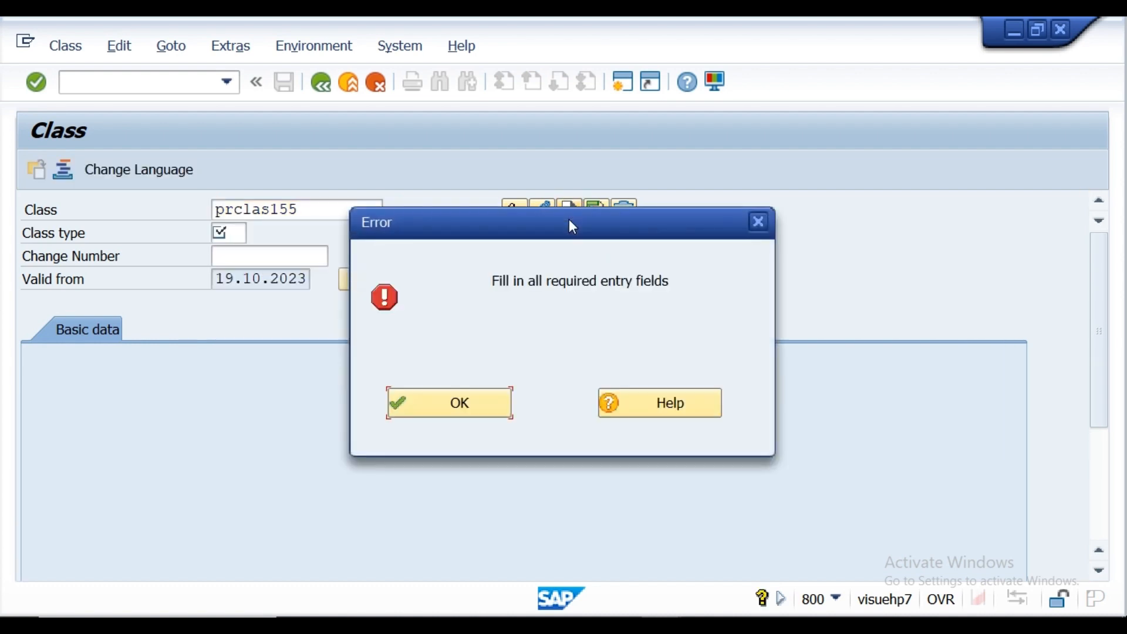
pyautogui.click(428, 410)
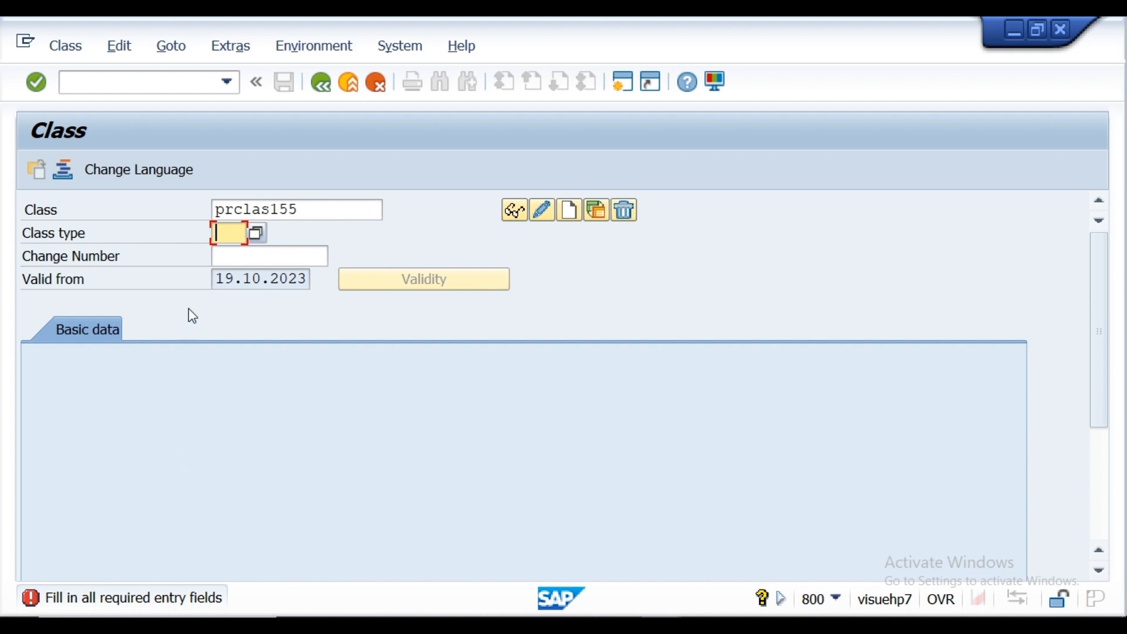
pyautogui.click(227, 238)
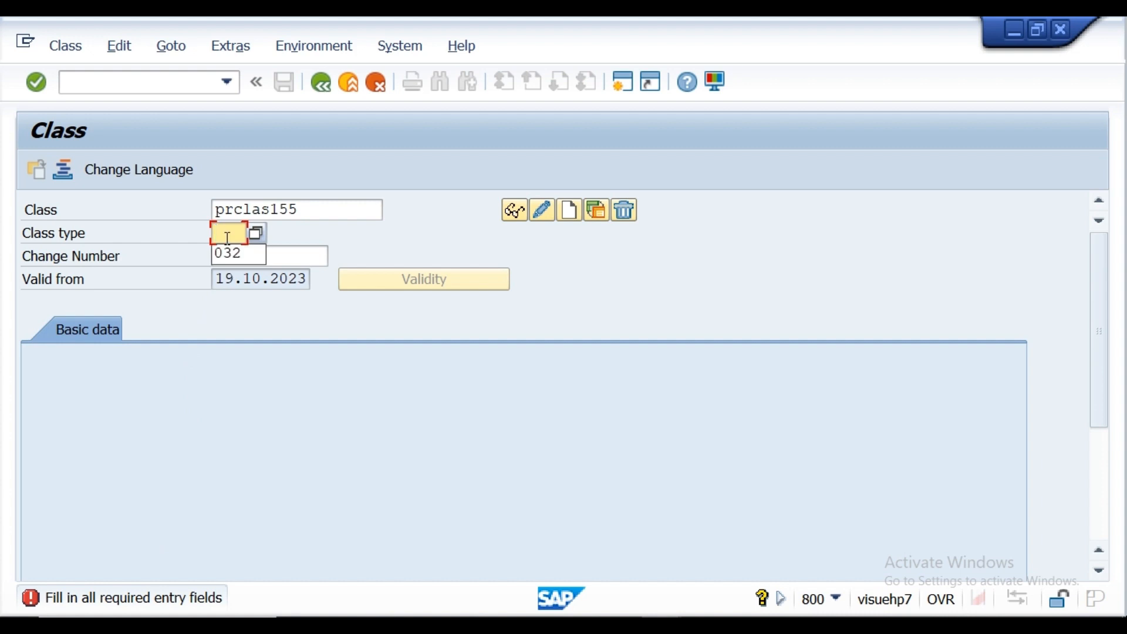
pyautogui.click(229, 253)
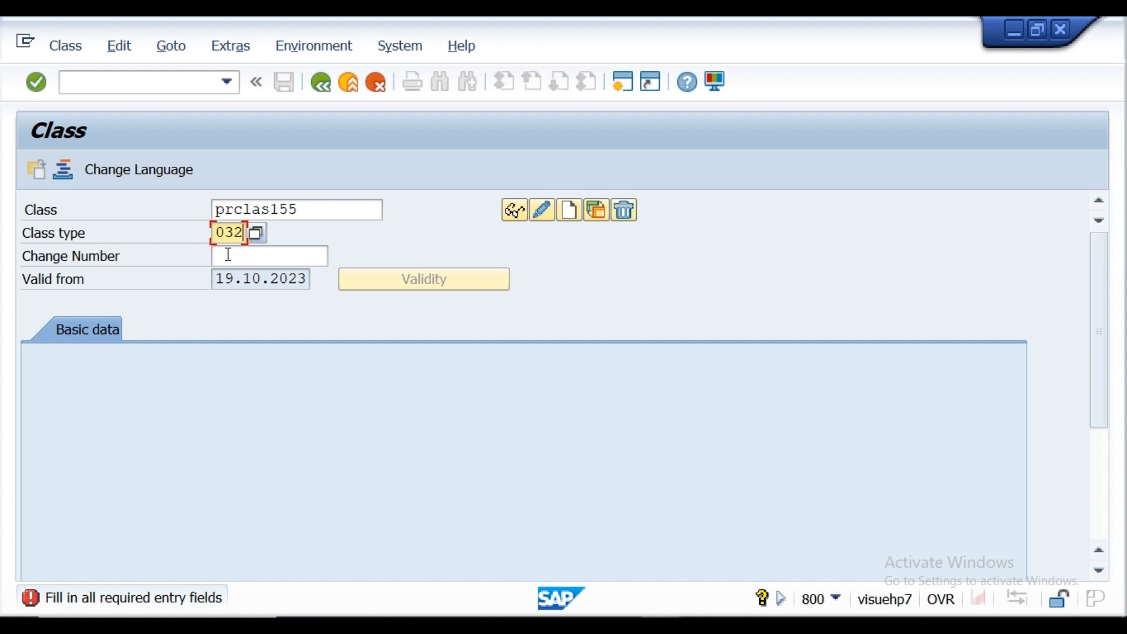
pyautogui.click(38, 87)
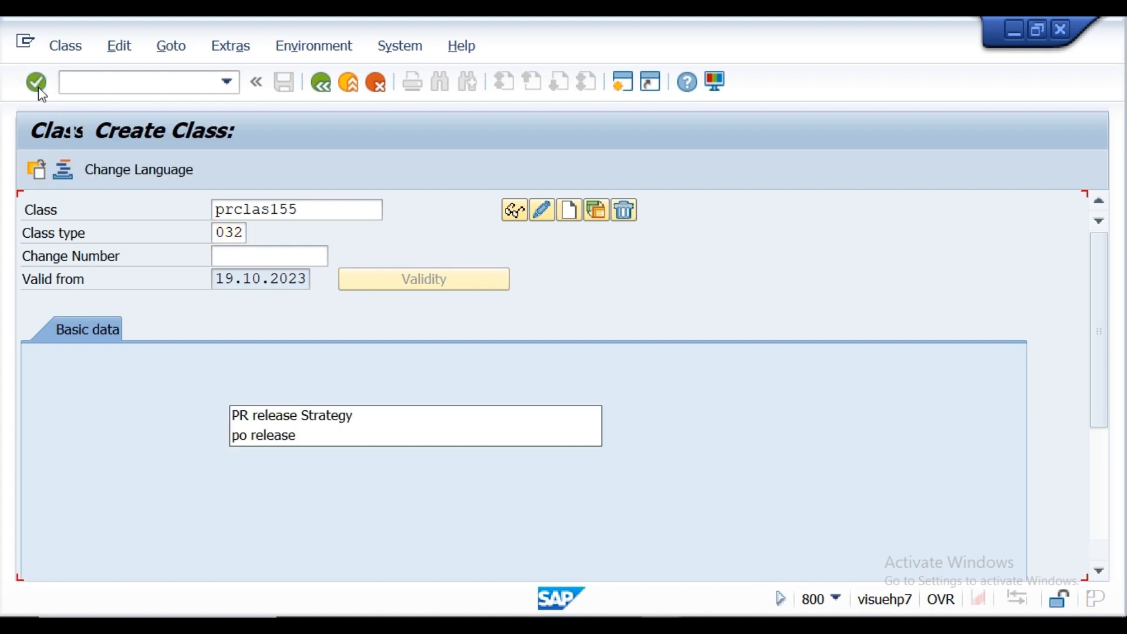
# Step: Set the class description to PR release Strategy and open the class's characteristic assignment table
pyautogui.click(251, 418)
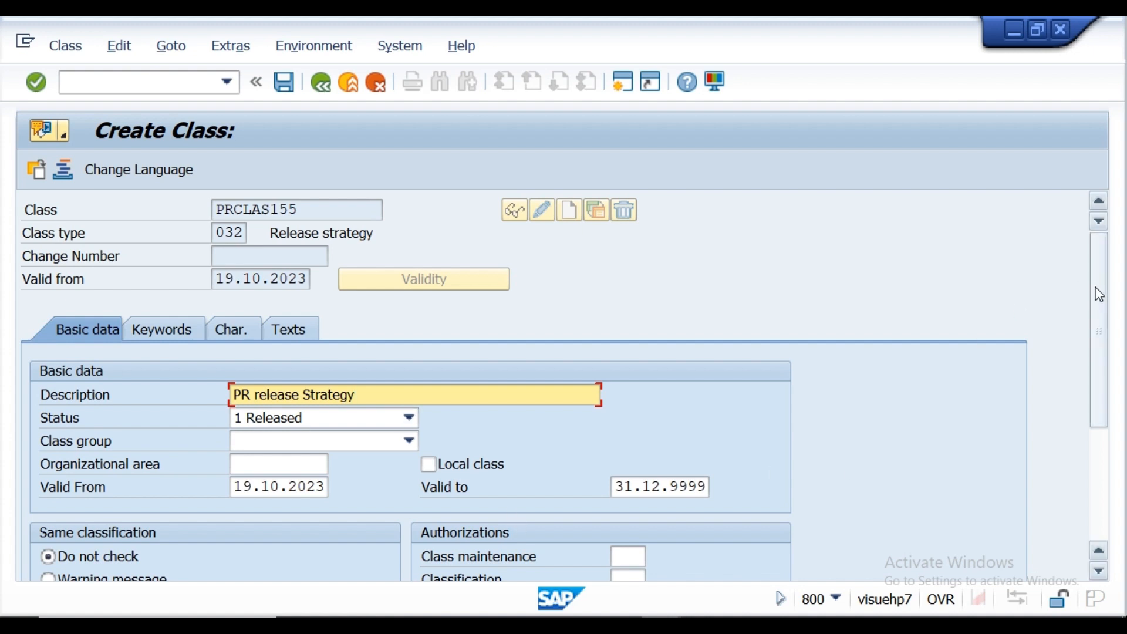
pyautogui.moveTo(1099, 291); pyautogui.dragTo(1081, 266)
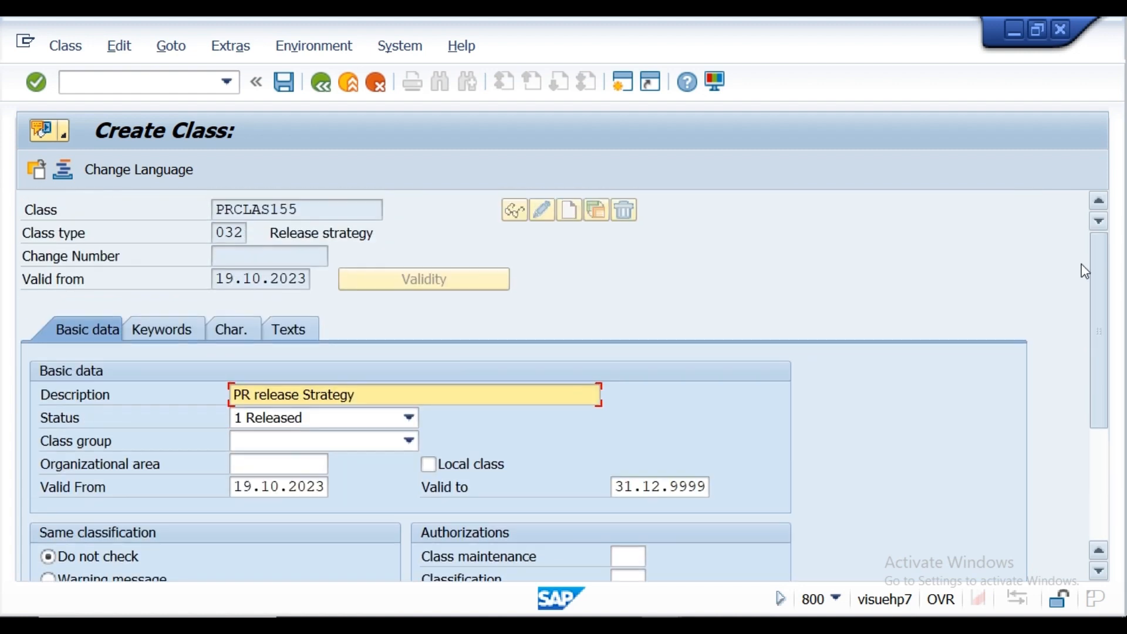
pyautogui.click(228, 331)
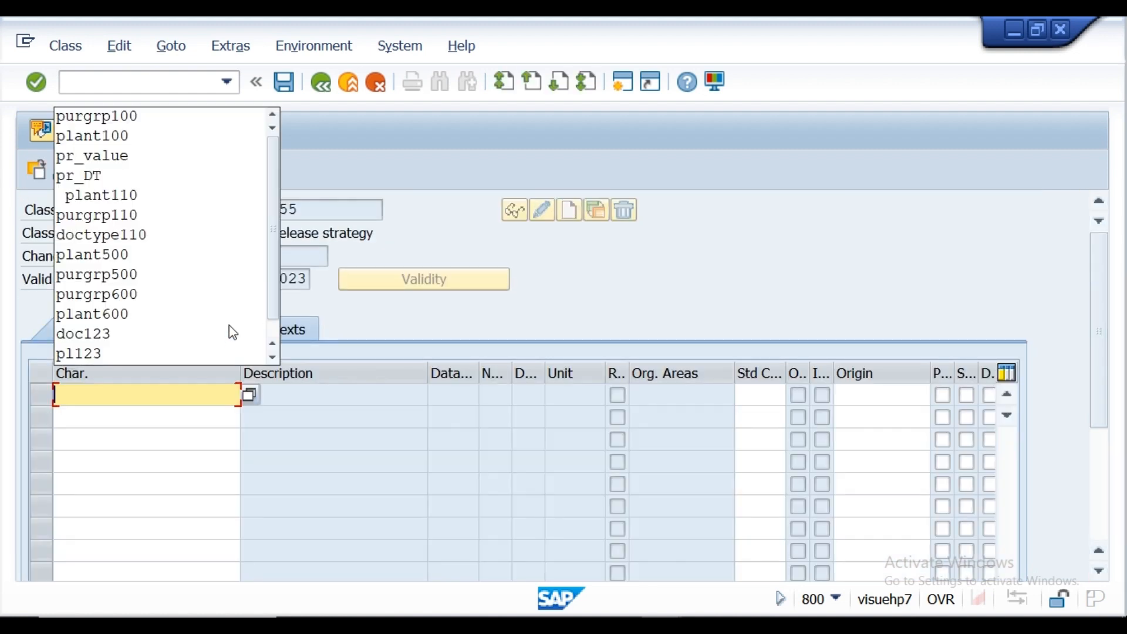
# Step: Copy pr_DT from the Notepad requirement notes and assign it as the first characteristic of class PRCLAS155 in SAP
pyautogui.click(429, 321)
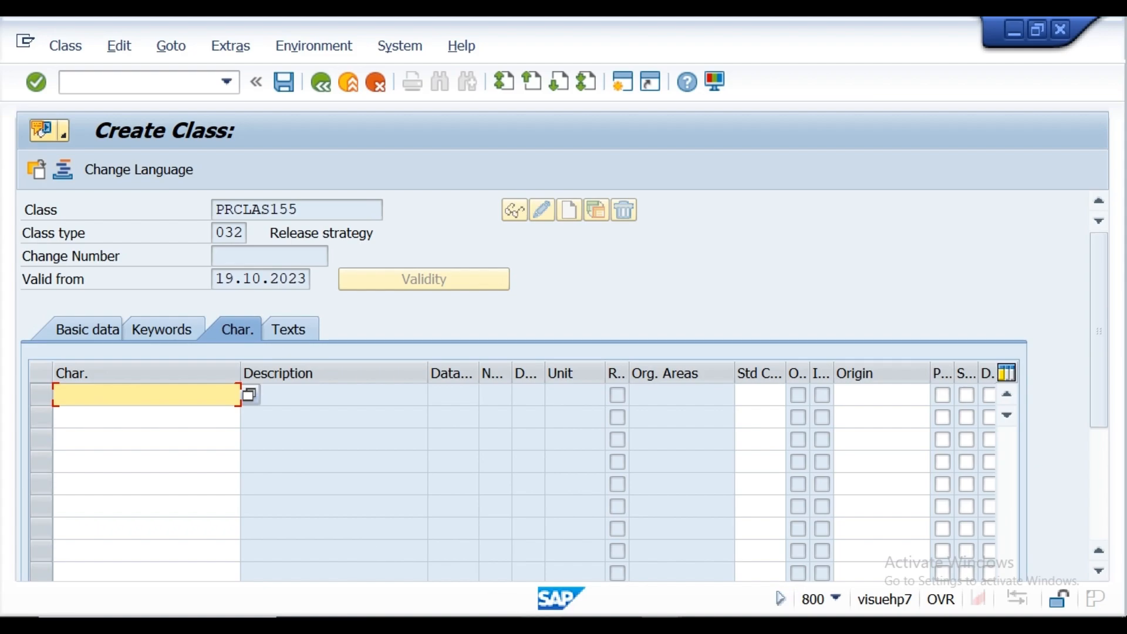
pyautogui.click(540, 625)
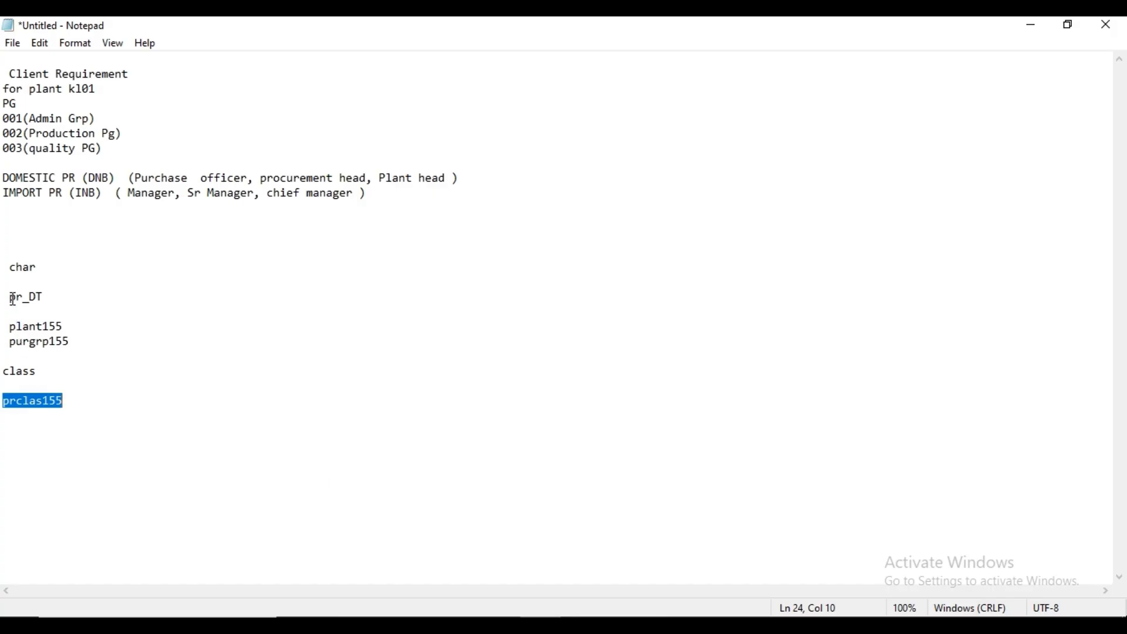
pyautogui.moveTo(9, 298); pyautogui.dragTo(49, 304)
pyautogui.hotkey('ctrl', 'c')
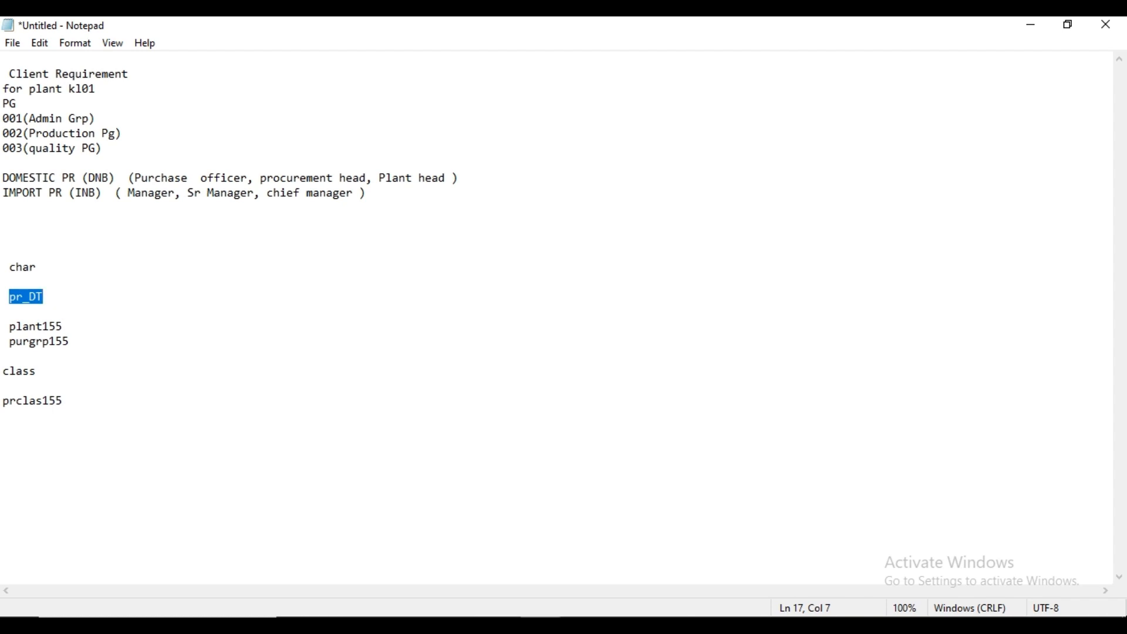
pyautogui.moveTo(661, 626)
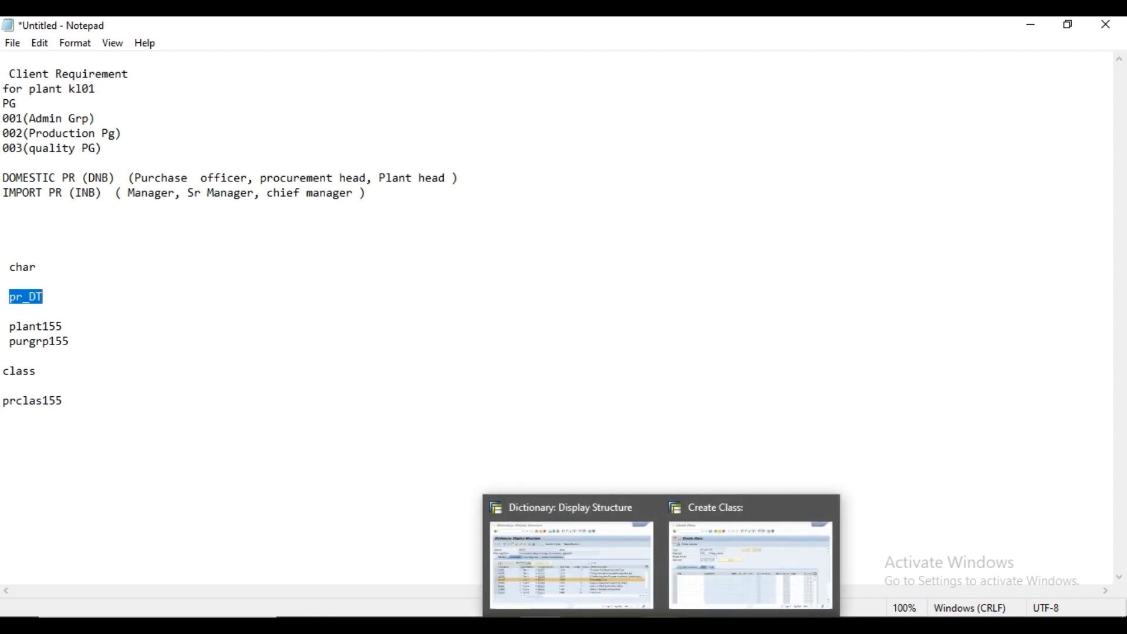
pyautogui.click(722, 599)
pyautogui.click(136, 392)
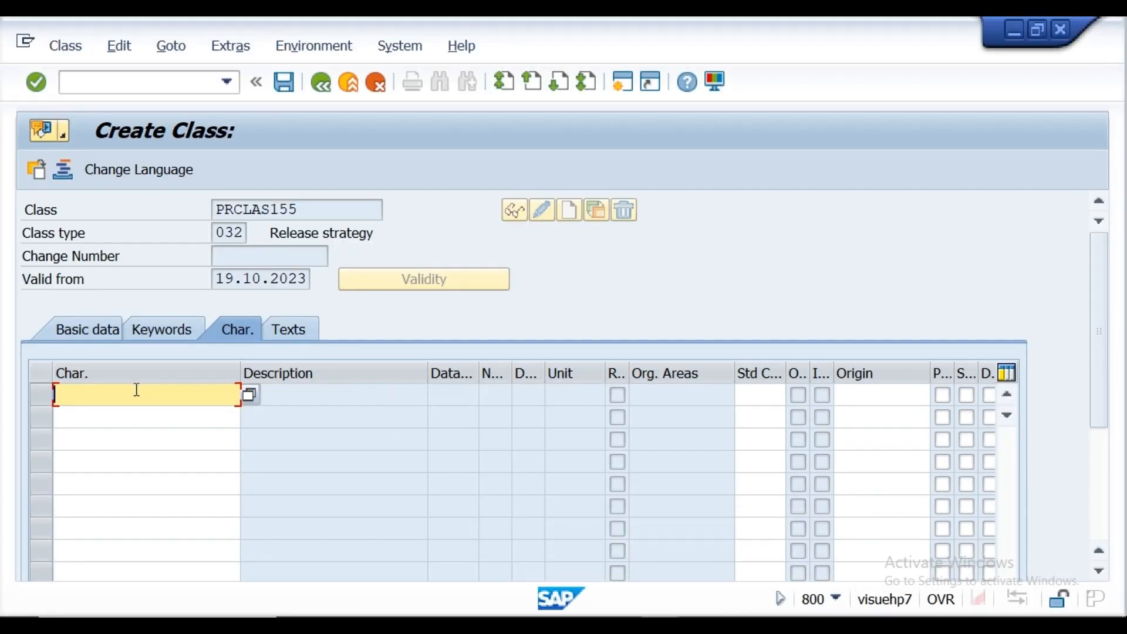
pyautogui.hotkey('ctrl', 'v')
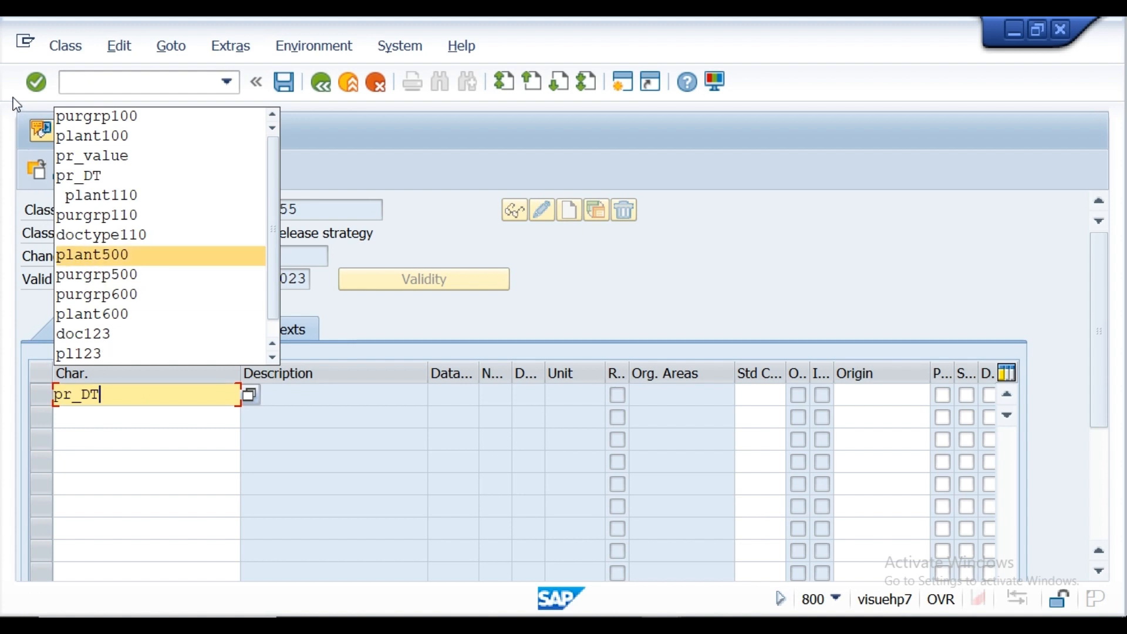
pyautogui.click(36, 85)
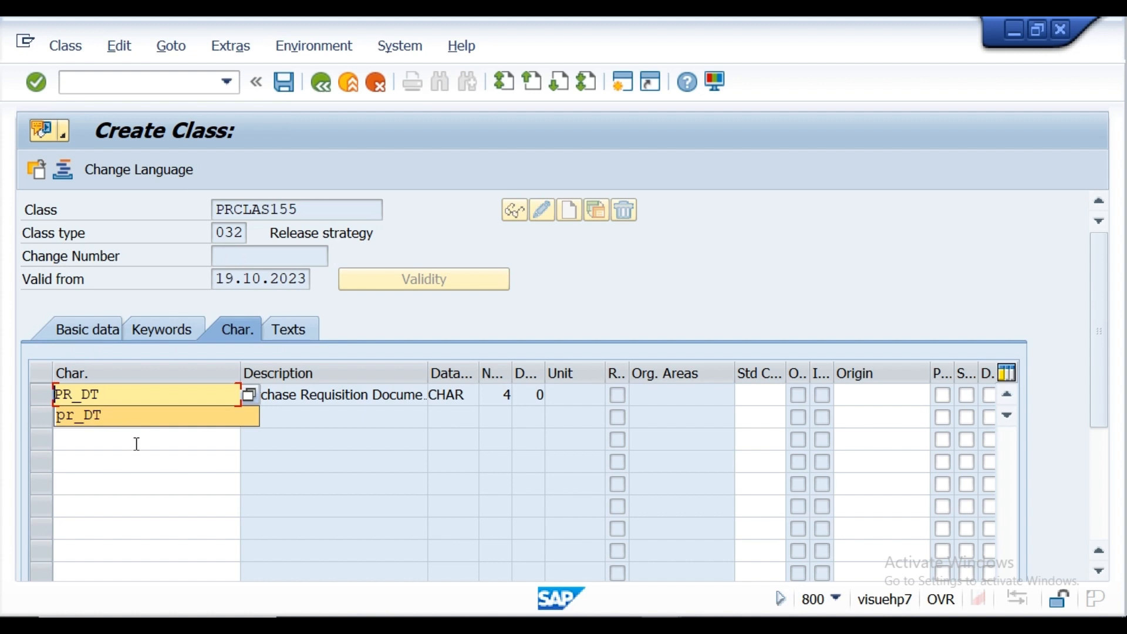
# Step: Copy plant155 from the Notepad notes and assign it as the second characteristic of the class in SAP
pyautogui.click(171, 460)
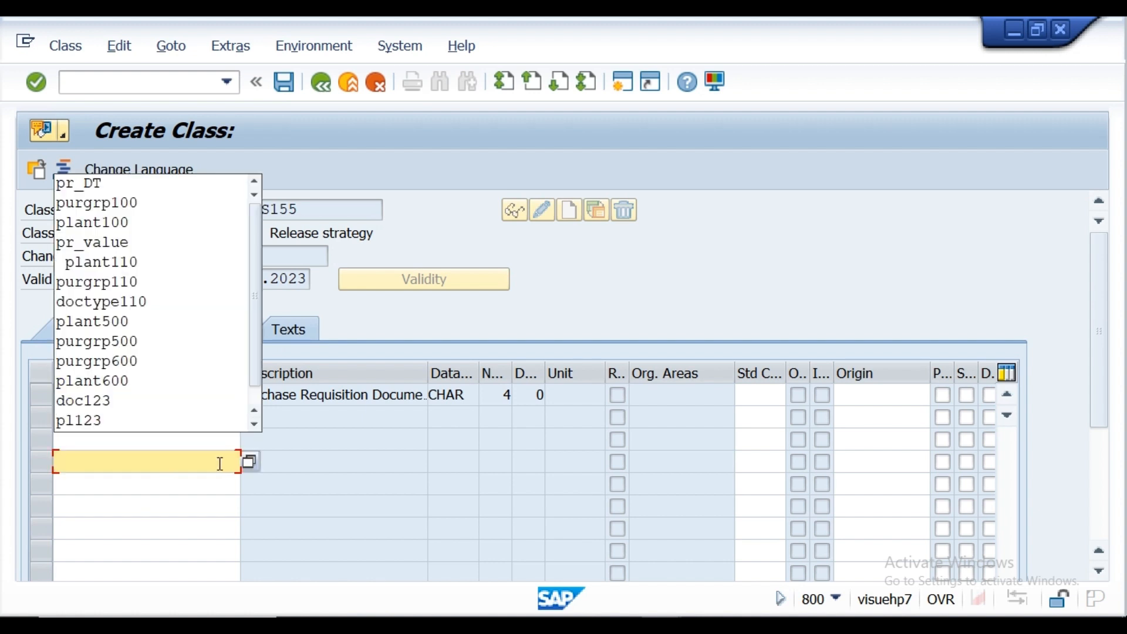
pyautogui.click(284, 420)
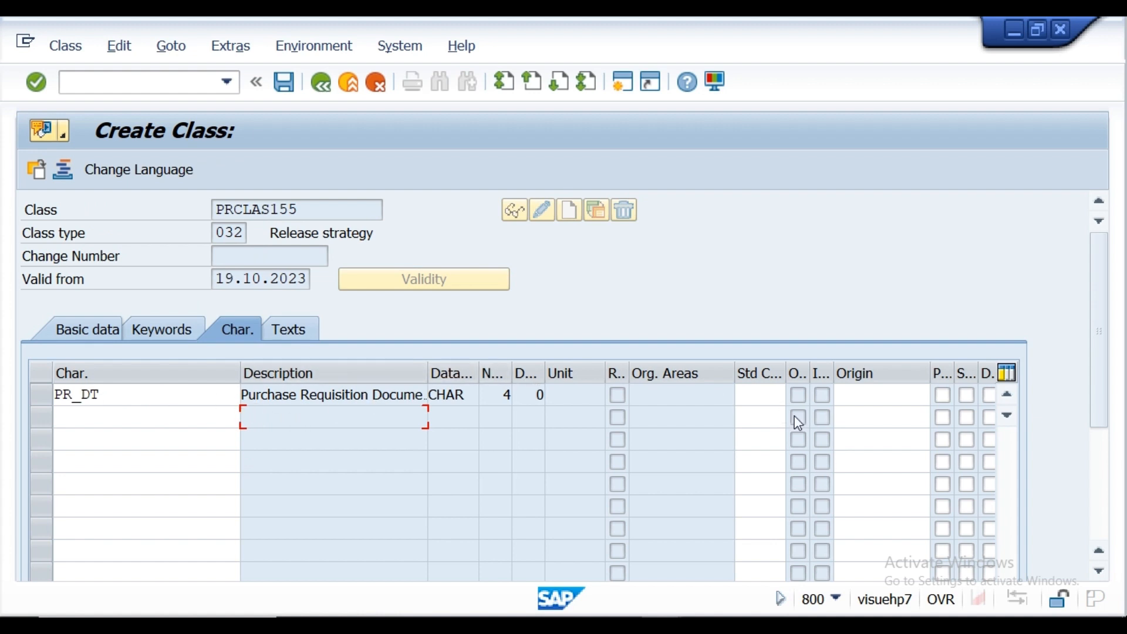
pyautogui.click(90, 417)
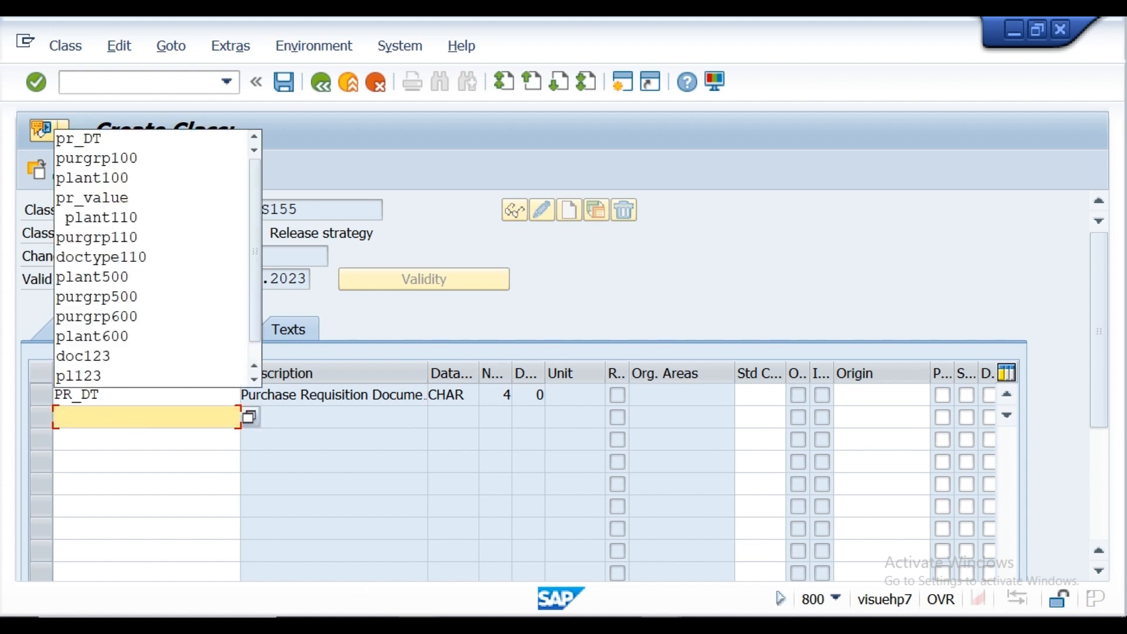
pyautogui.hotkey('alt', 'Tab')
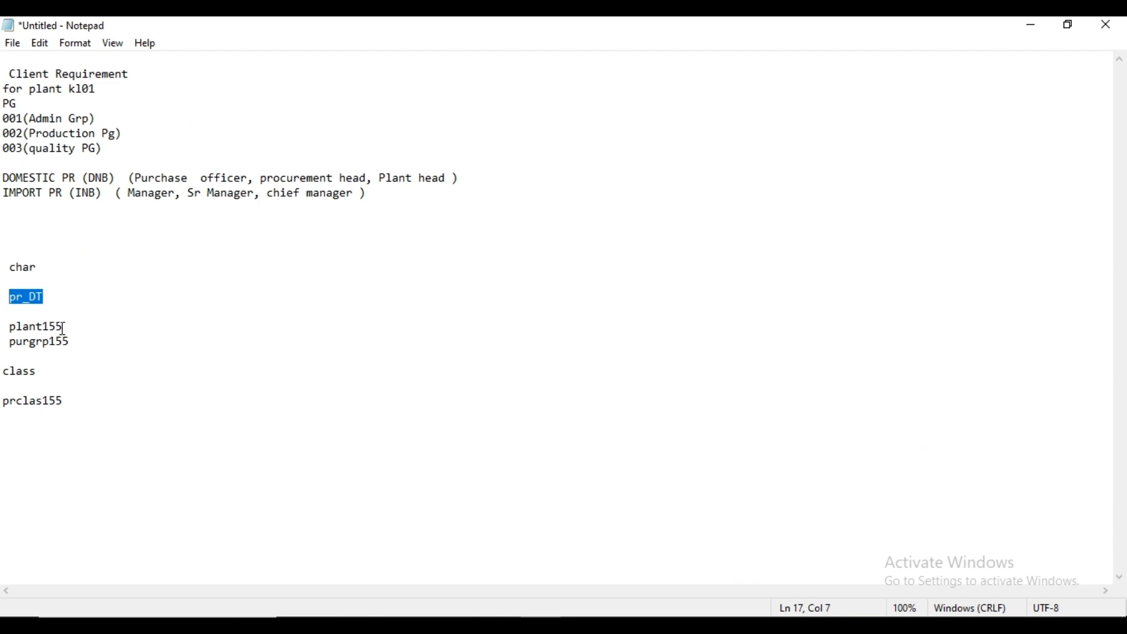
pyautogui.moveTo(63, 329); pyautogui.dragTo(13, 330)
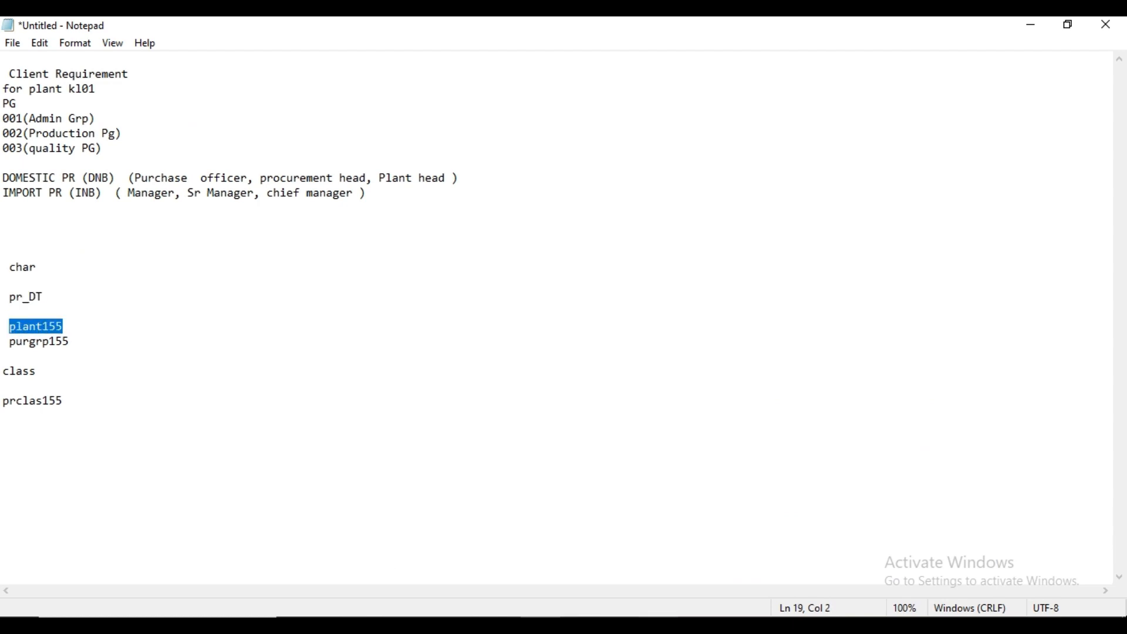
pyautogui.moveTo(662, 625)
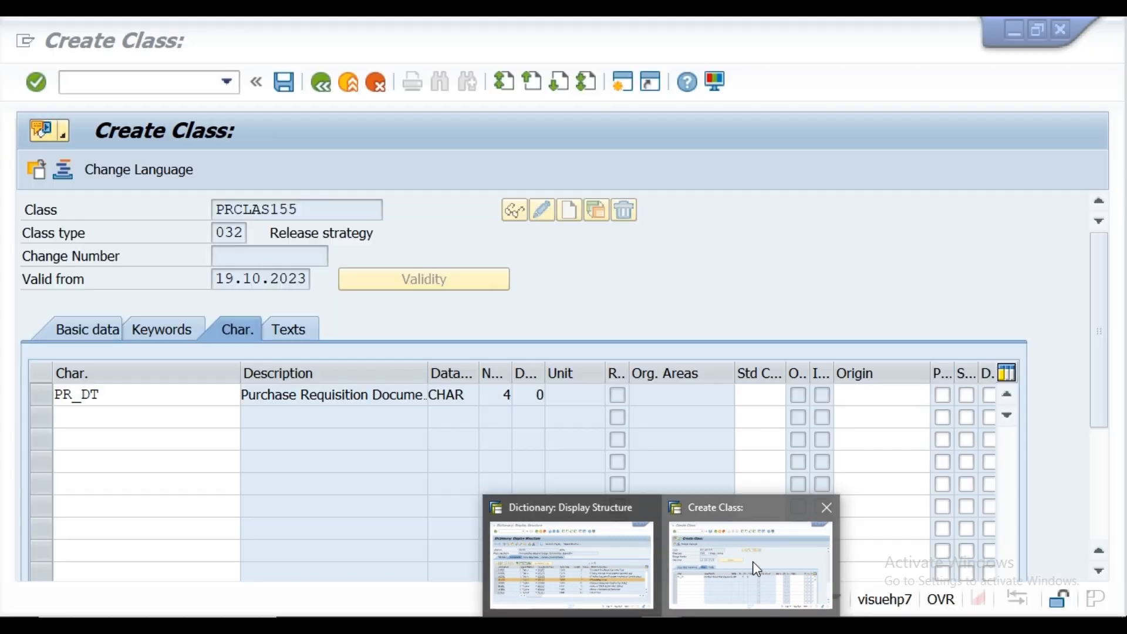
pyautogui.click(752, 562)
pyautogui.click(168, 413)
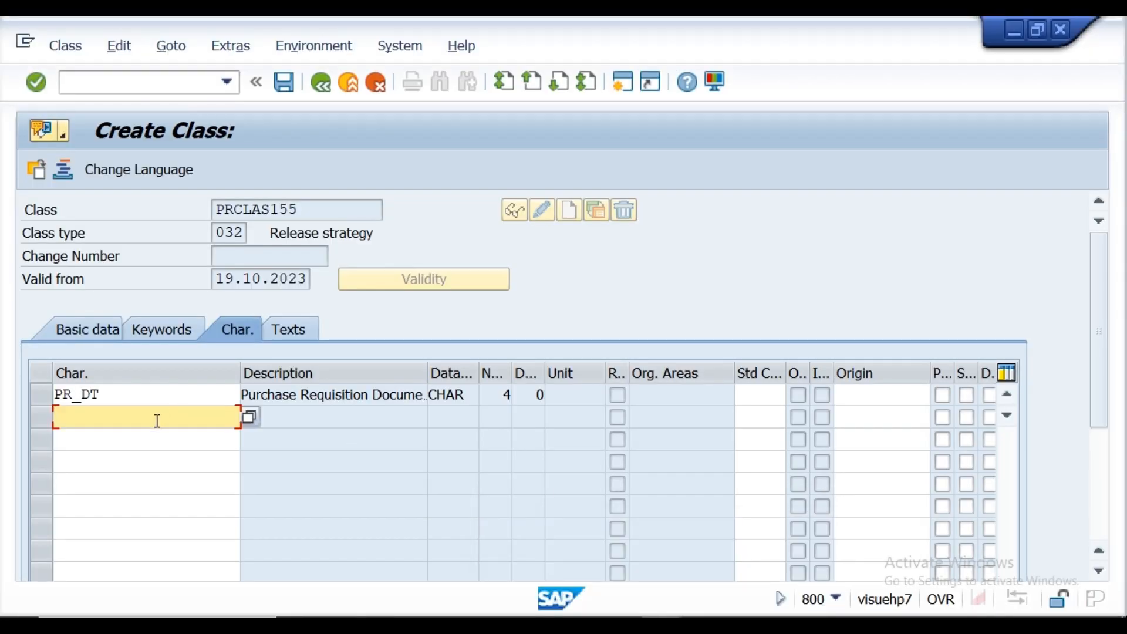
pyautogui.click(157, 420)
pyautogui.write('plant155')
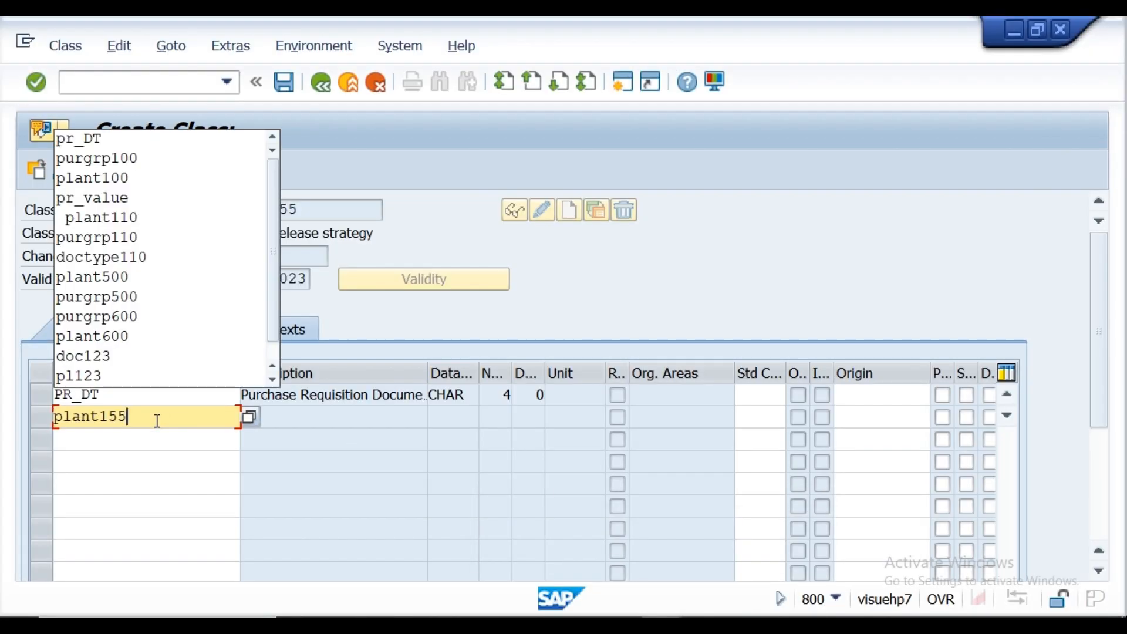
pyautogui.press('Return')
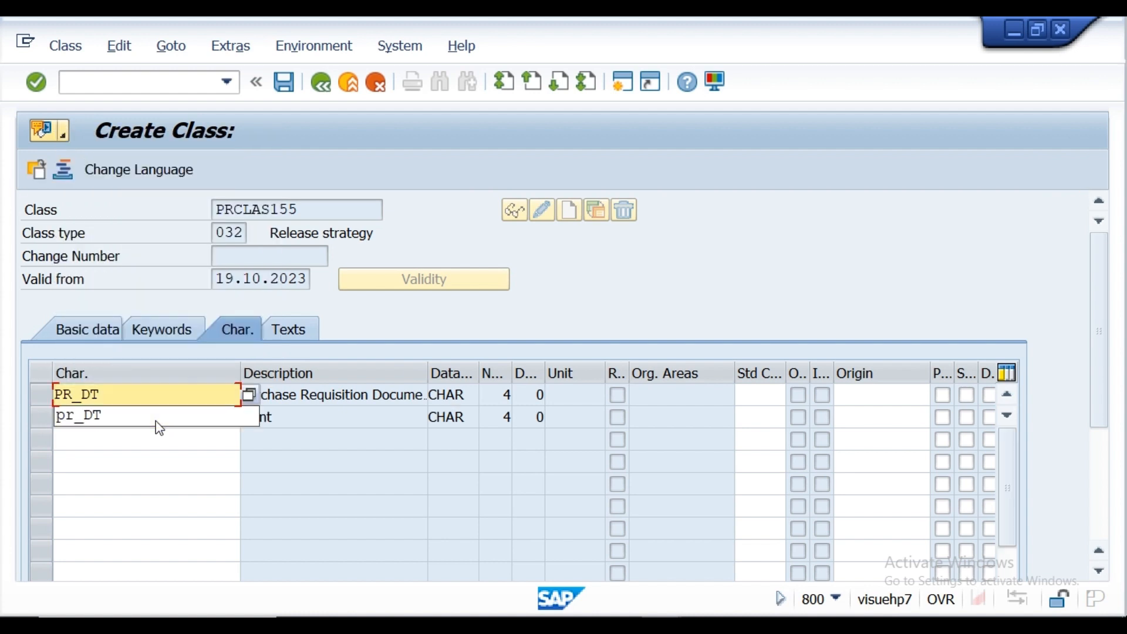
# Step: Copy purgrp155 from the Notepad notes and put it in the third characteristic row of the class in SAP
pyautogui.click(125, 447)
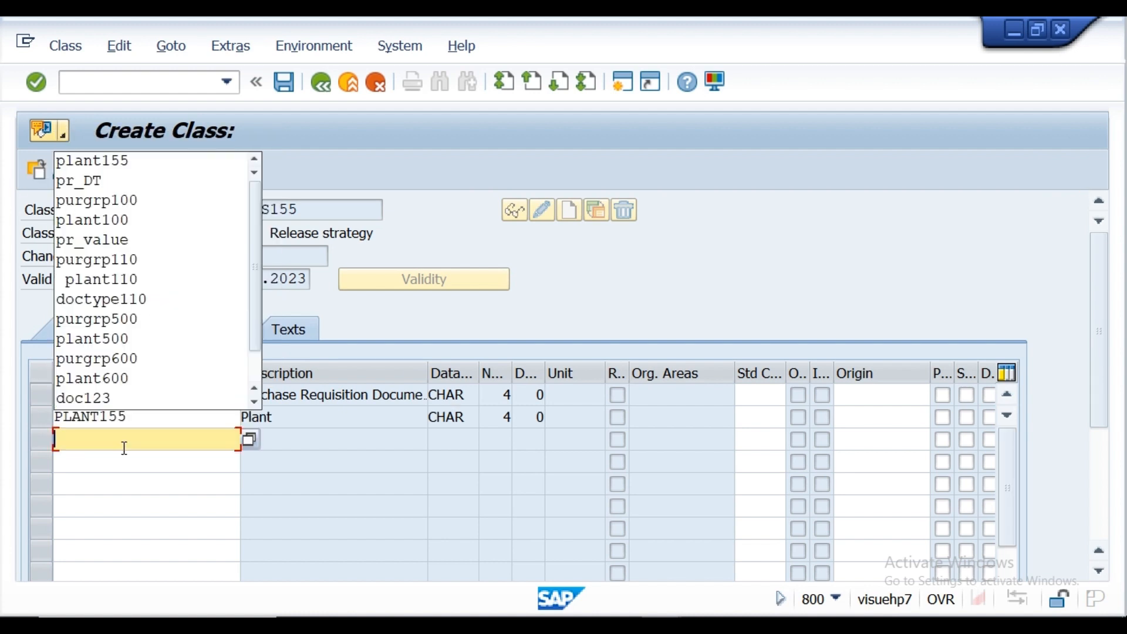
pyautogui.hotkey('alt', 'Tab')
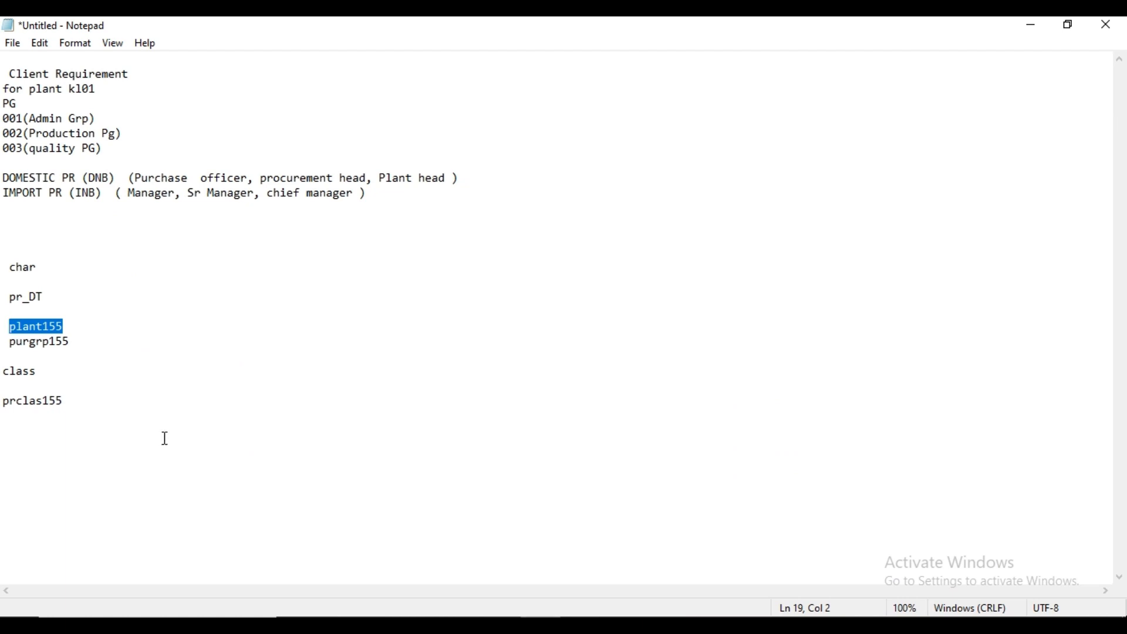
pyautogui.moveTo(10, 342); pyautogui.dragTo(67, 348)
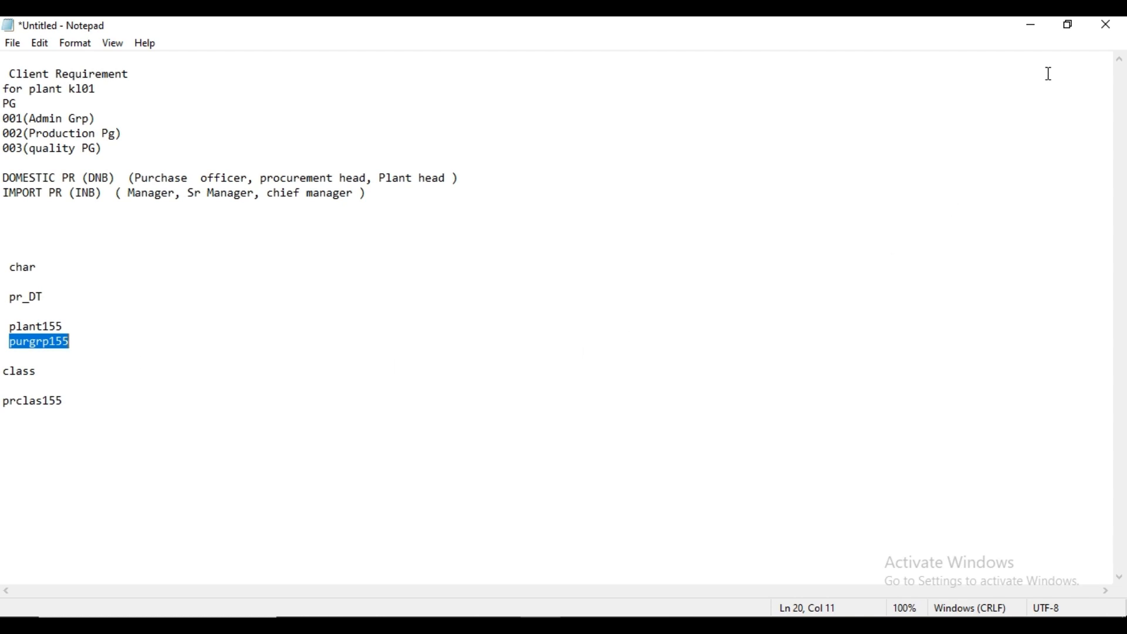
pyautogui.click(1028, 31)
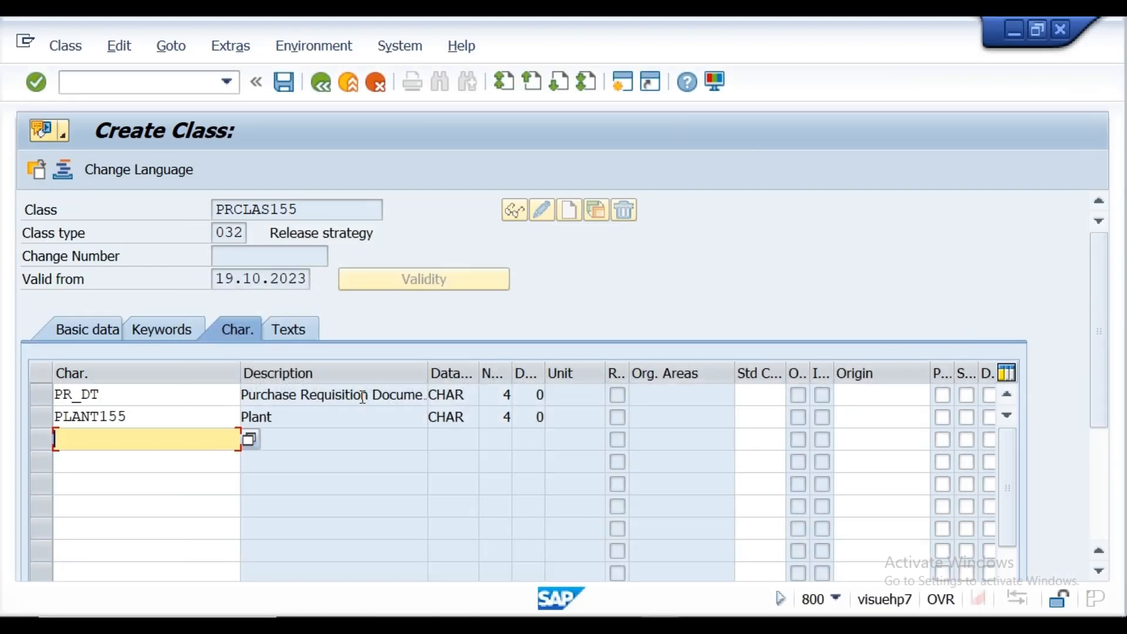
pyautogui.click(148, 431)
pyautogui.write('purgrp155')
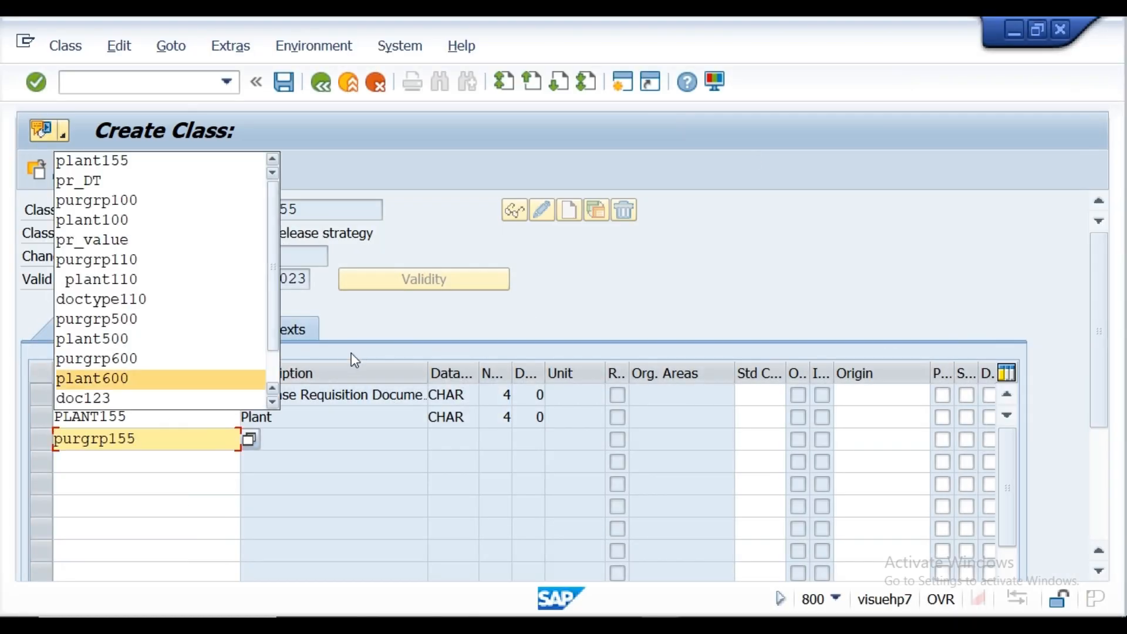
# Step: Decline creating the mistakenly entered characteristic PLANT600 and clear it from the third characteristic row
pyautogui.press('Return')
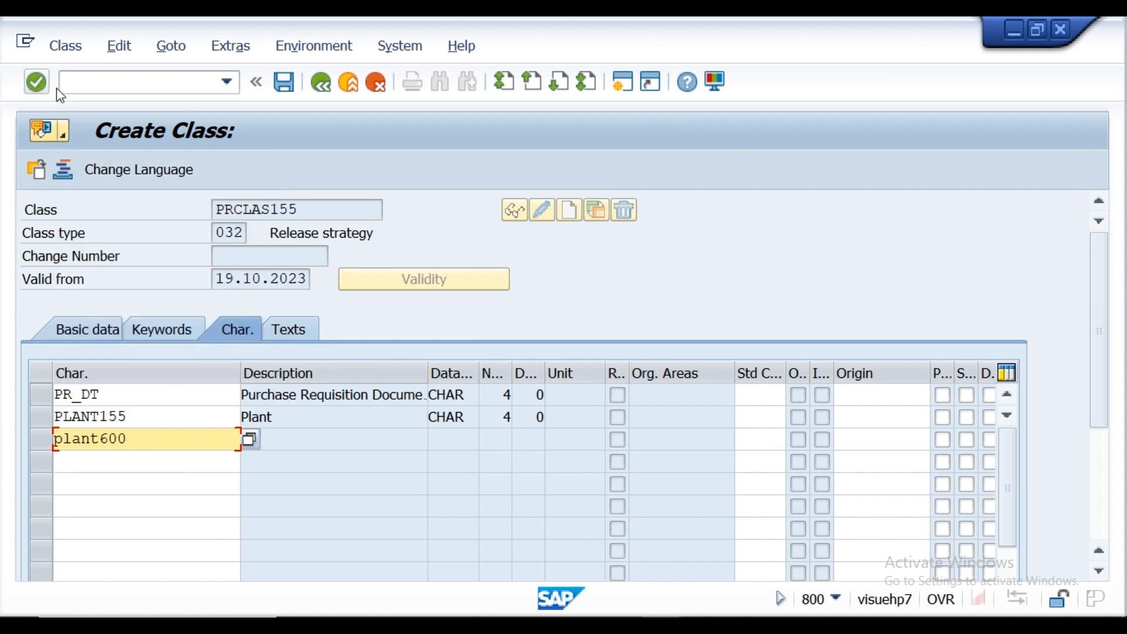
pyautogui.click(38, 84)
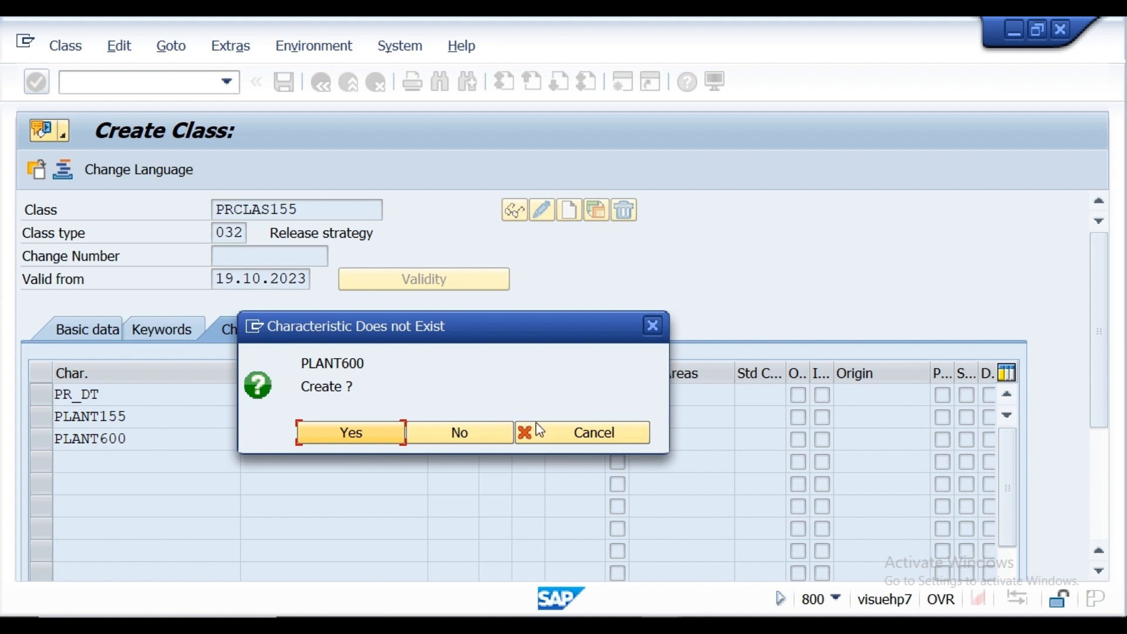
pyautogui.click(465, 428)
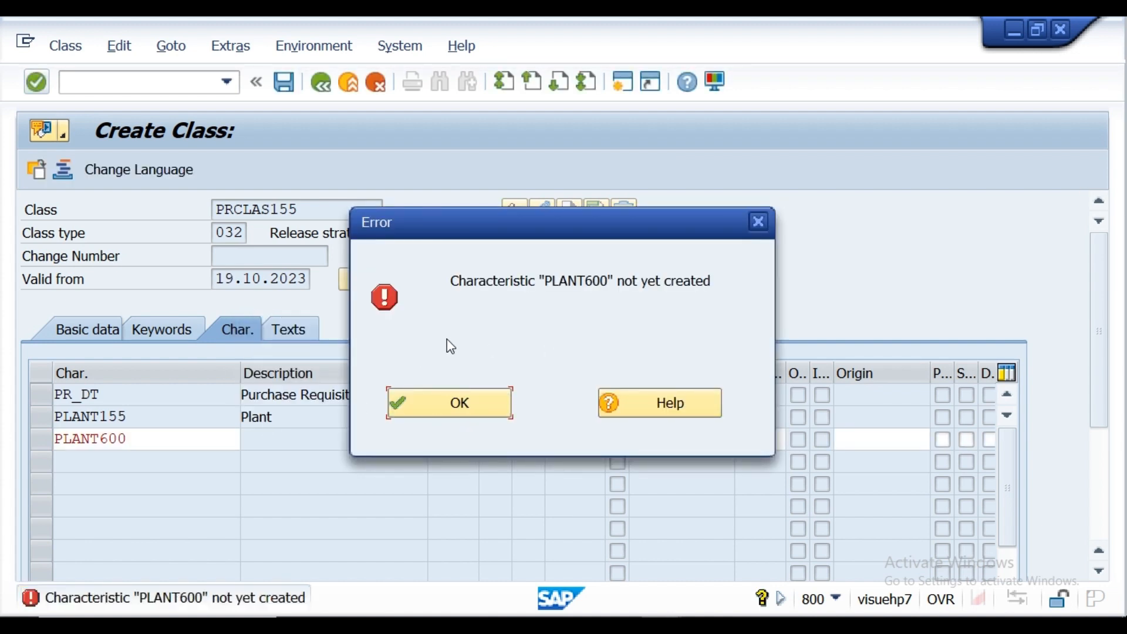
pyautogui.click(419, 411)
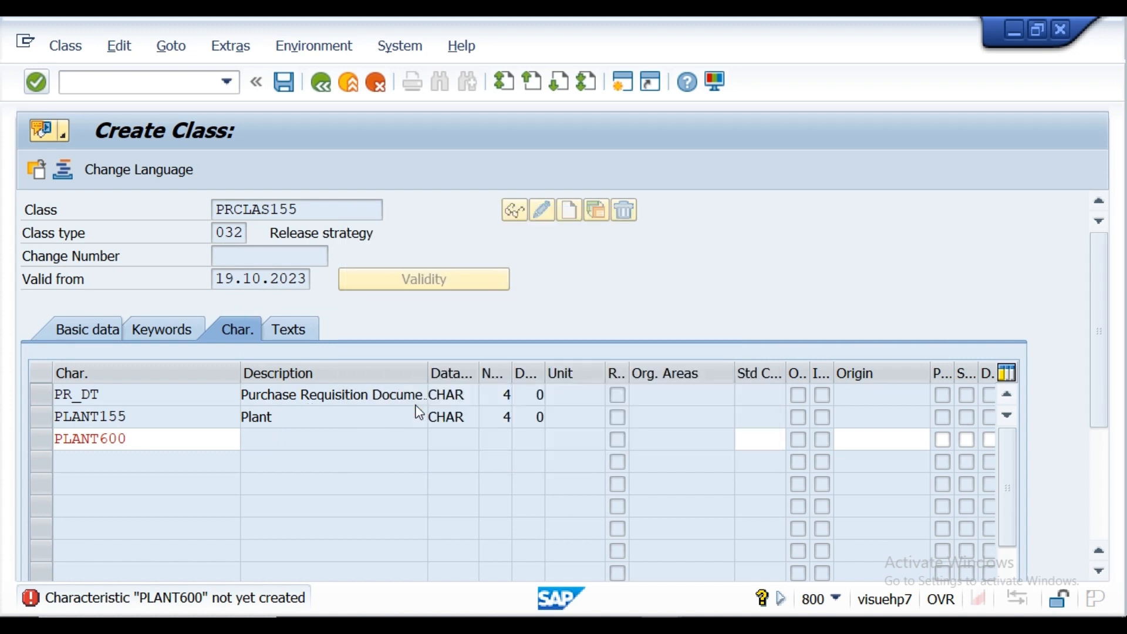
pyautogui.click(168, 447)
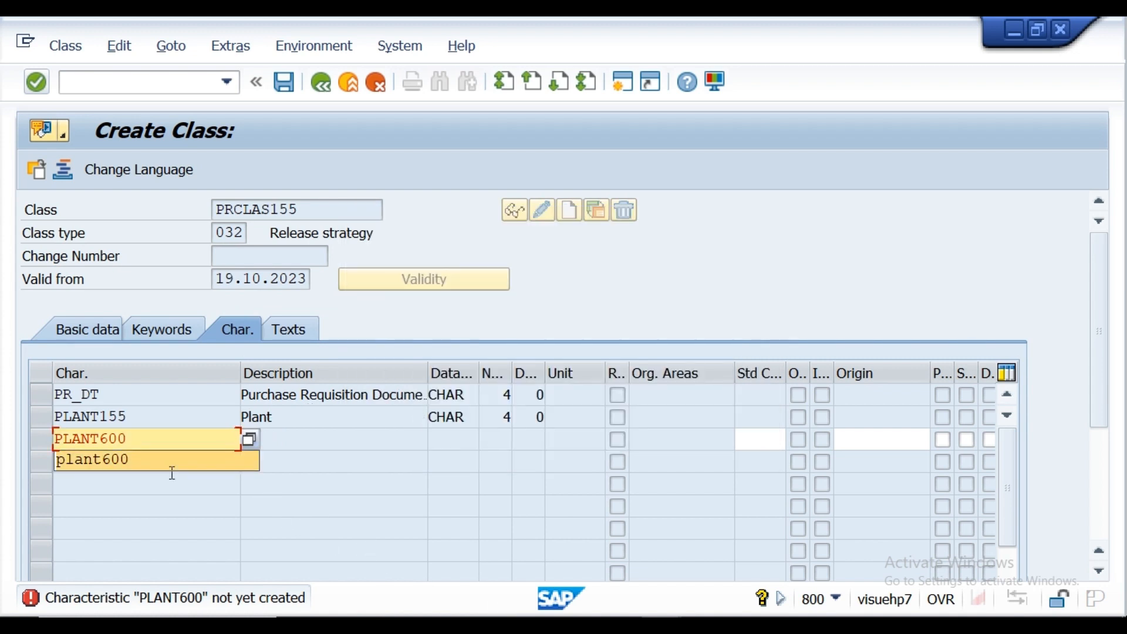
pyautogui.press('BackSpace')
pyautogui.press('BackSpace')
pyautogui.press('BackSpace')
pyautogui.press('BackSpace')
pyautogui.press('BackSpace')
pyautogui.press('BackSpace')
pyautogui.press('BackSpace')
pyautogui.press('BackSpace')
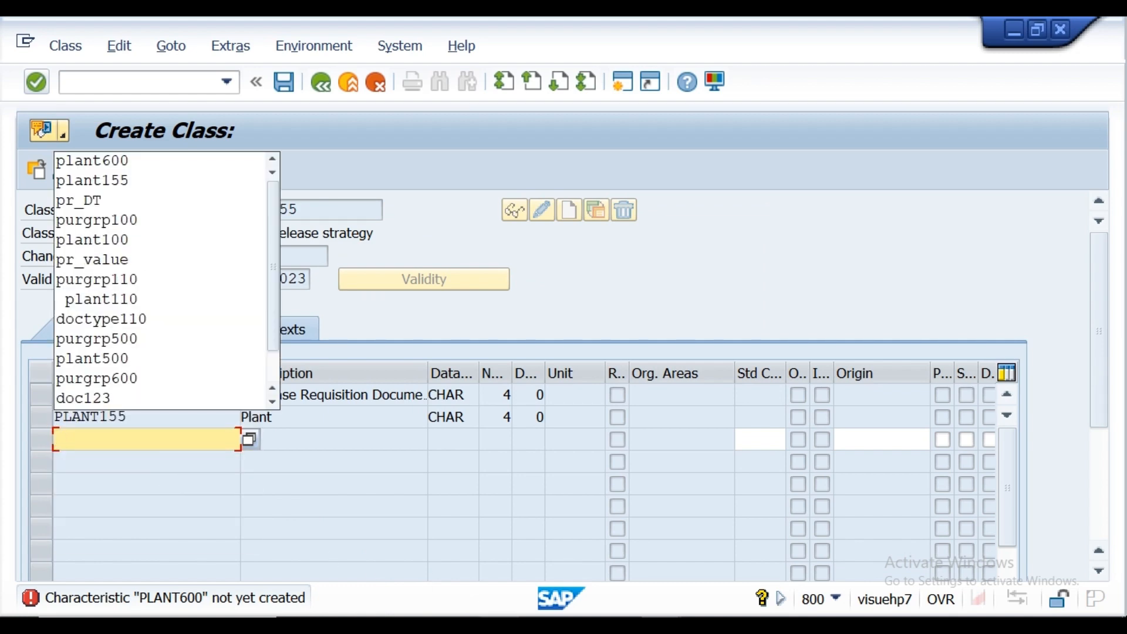
# Step: Recheck purgrp155 in the Notepad notes, assign it as the third characteristic in SAP, and save the class
pyautogui.click(539, 625)
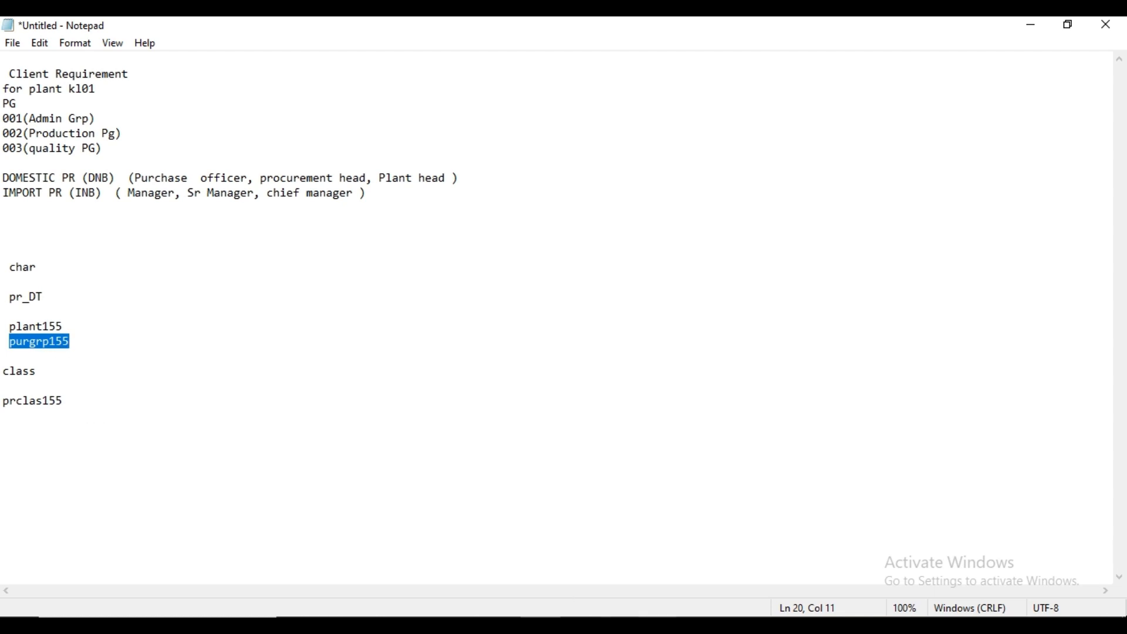
pyautogui.moveTo(663, 625)
pyautogui.click(703, 598)
pyautogui.click(153, 440)
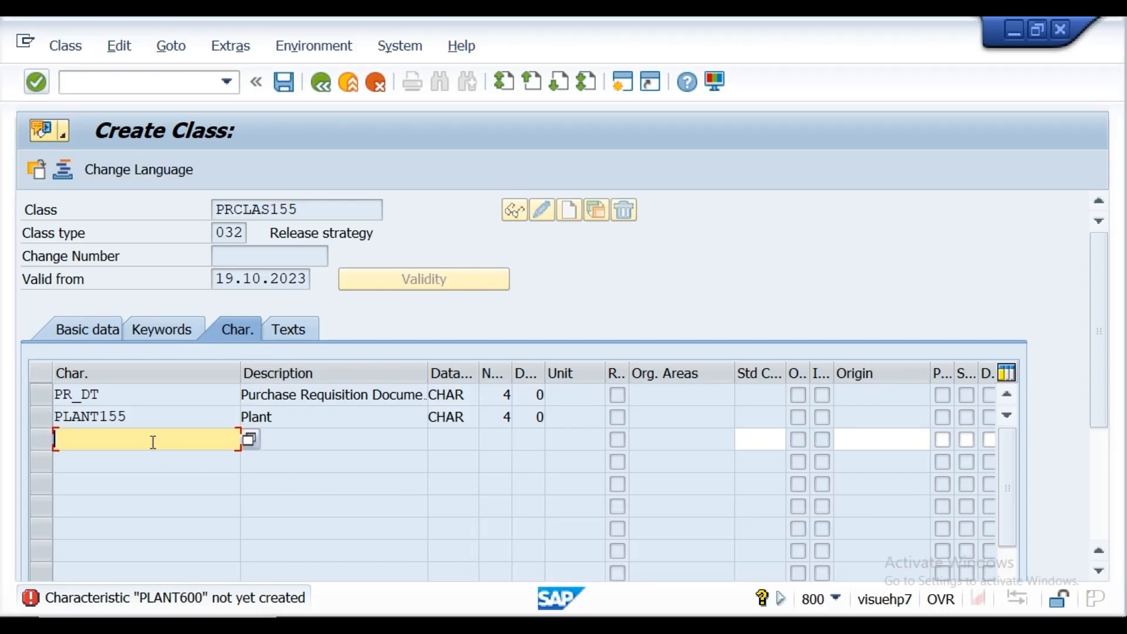
pyautogui.write('purgrp155')
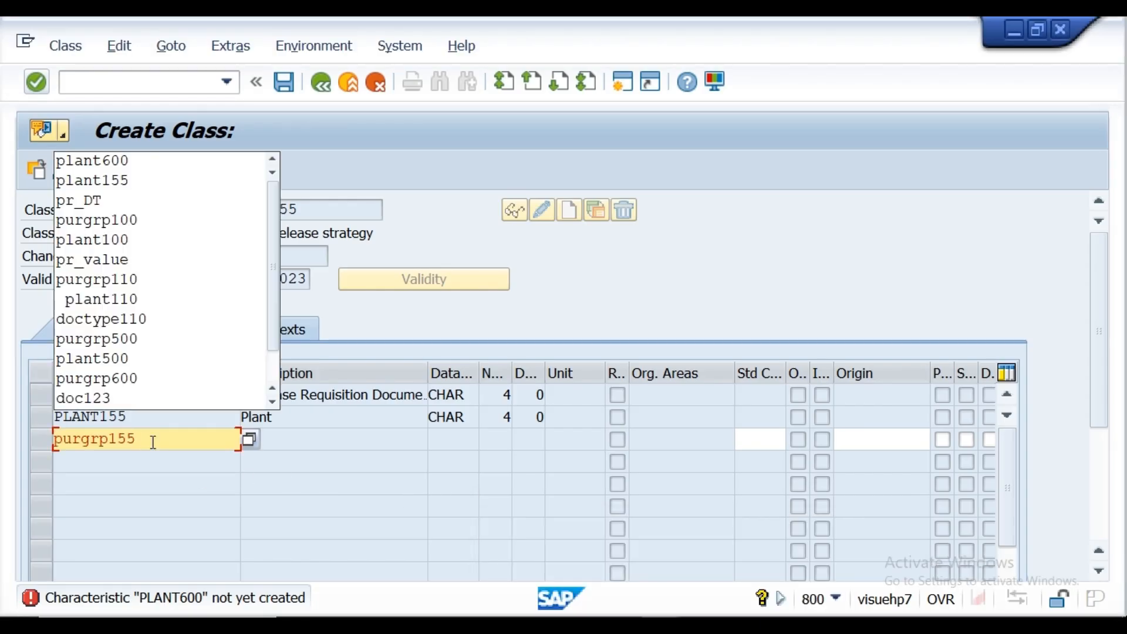
pyautogui.press('Return')
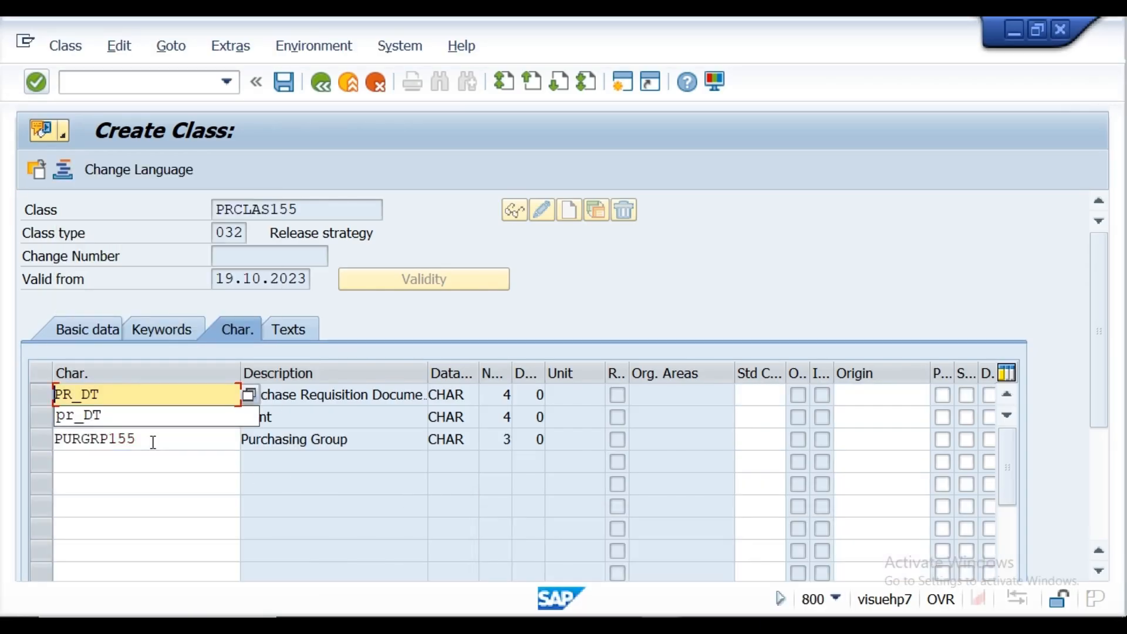
pyautogui.click(284, 83)
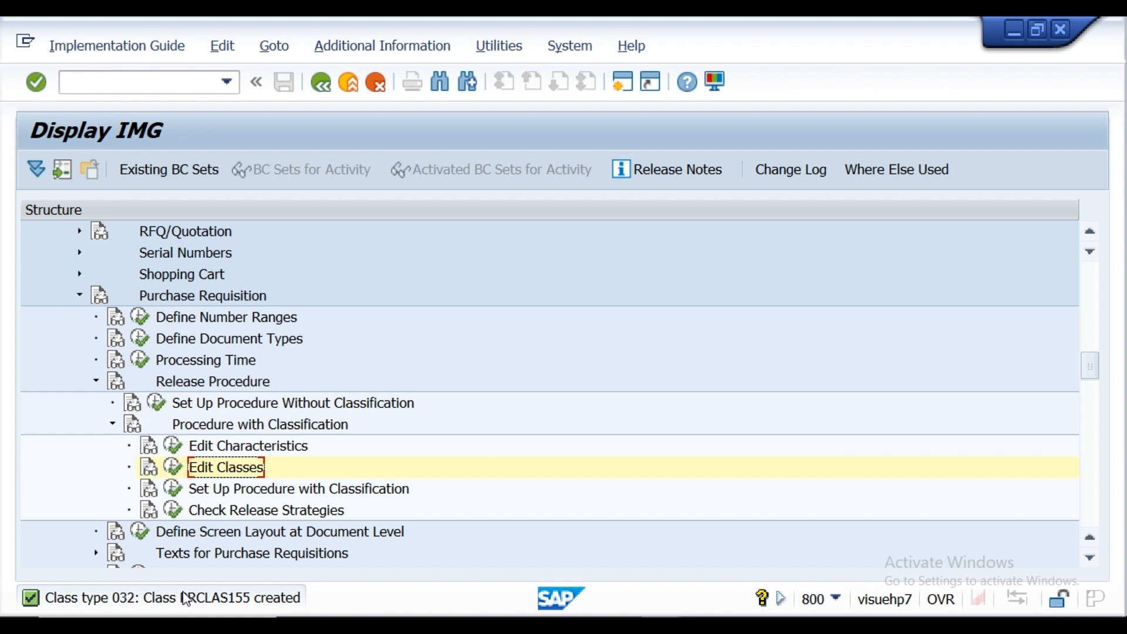
# Step: Open the Set Up Procedure with Classification activity for the purchase requisition release procedure
pyautogui.click(114, 425)
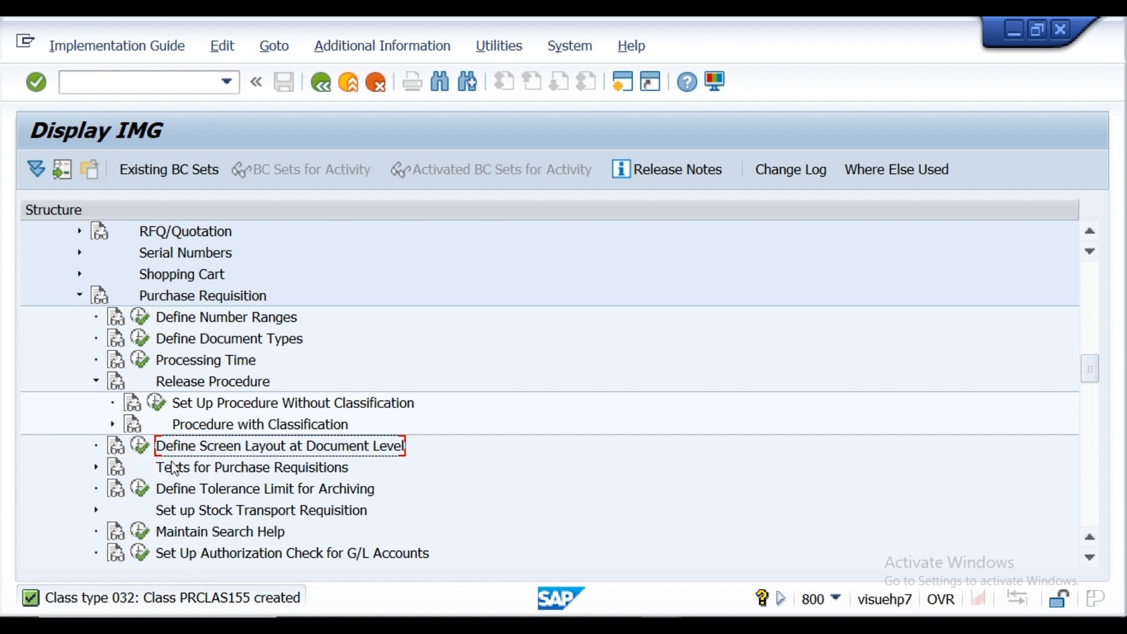
pyautogui.click(113, 425)
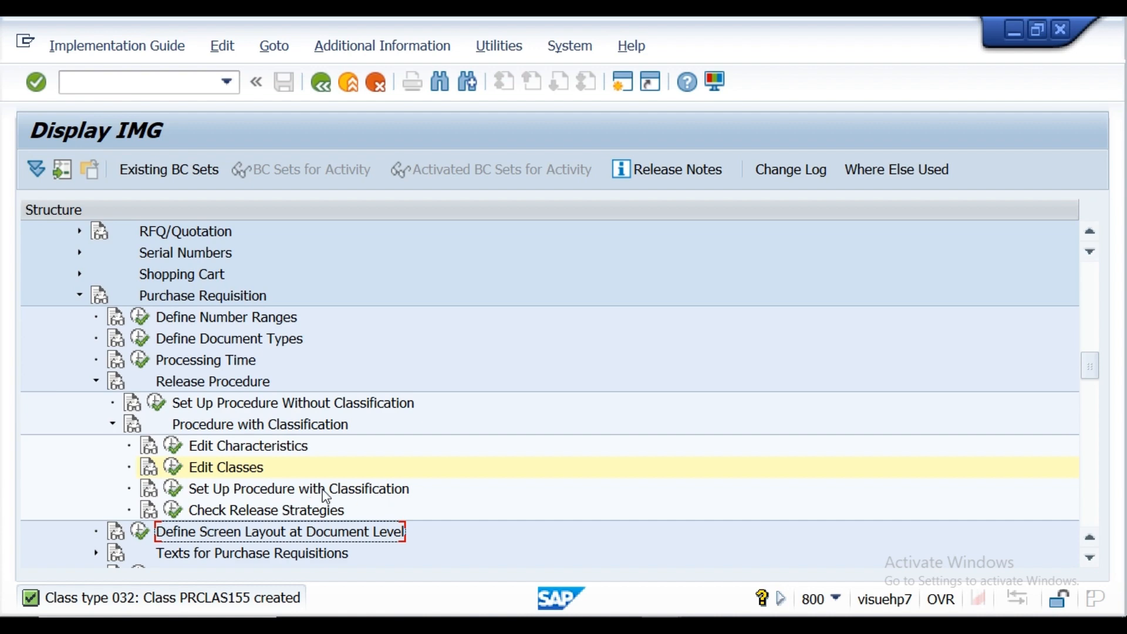
pyautogui.click(173, 489)
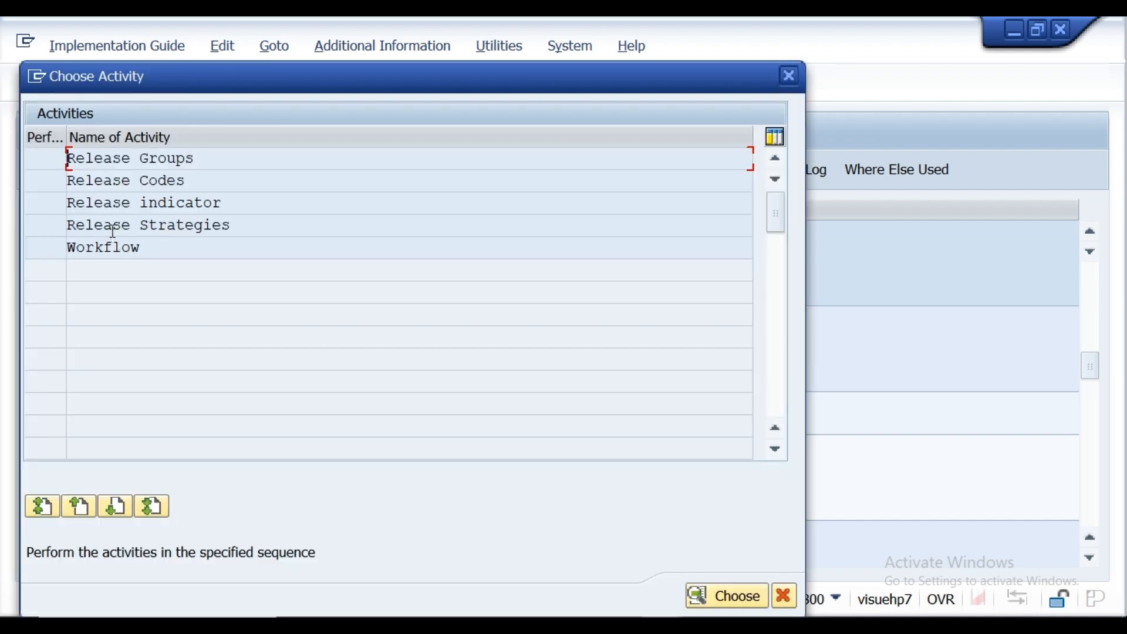
# Step: Delete release strategies S2 and S3 of group R1 and save the deletion under customizing request NSPK900838
pyautogui.doubleClick(110, 231)
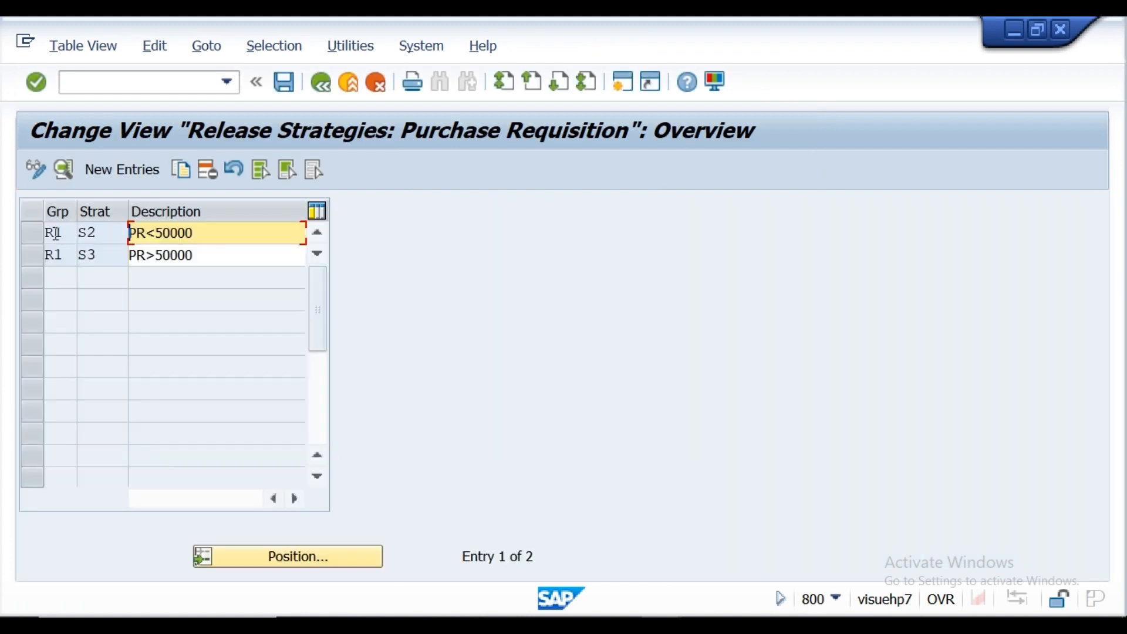
pyautogui.click(36, 235)
pyautogui.click(34, 249)
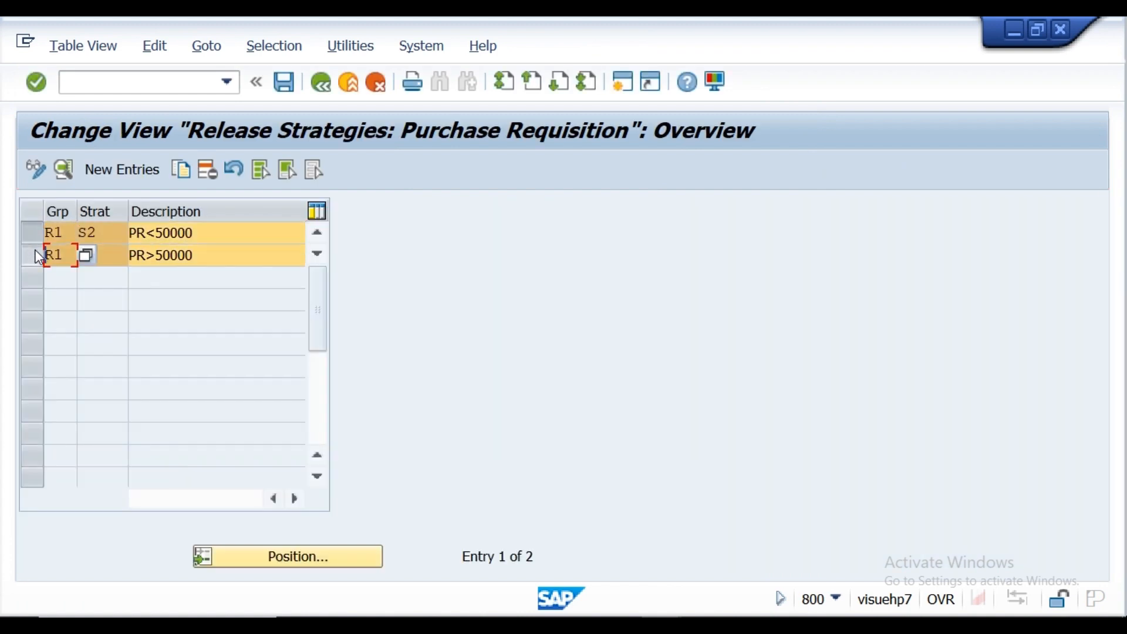
pyautogui.click(207, 171)
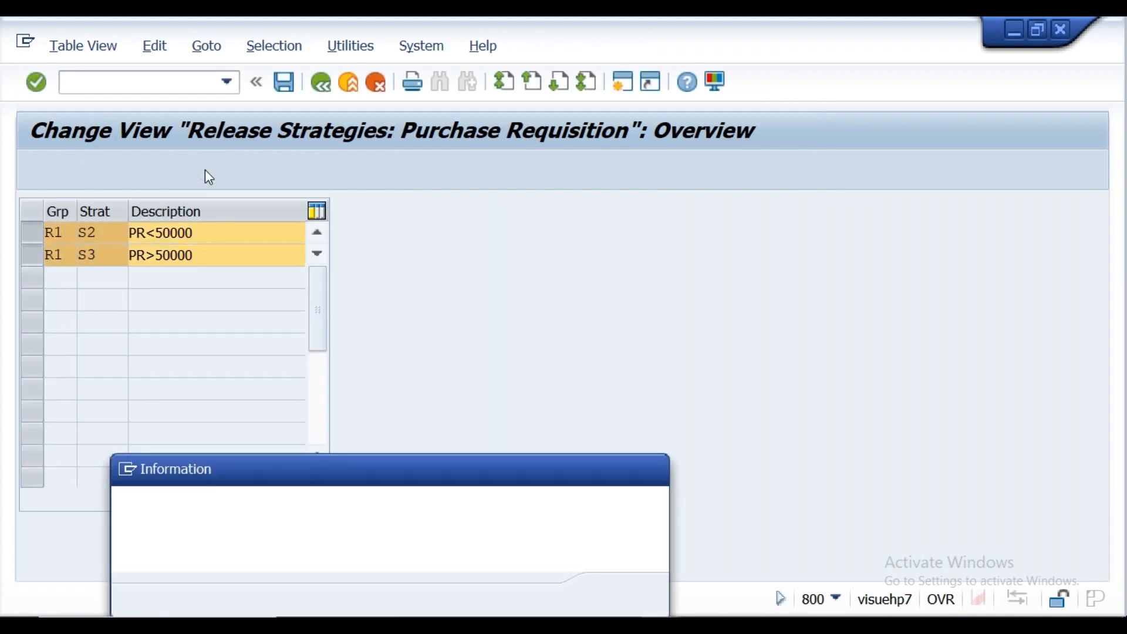
pyautogui.click(616, 590)
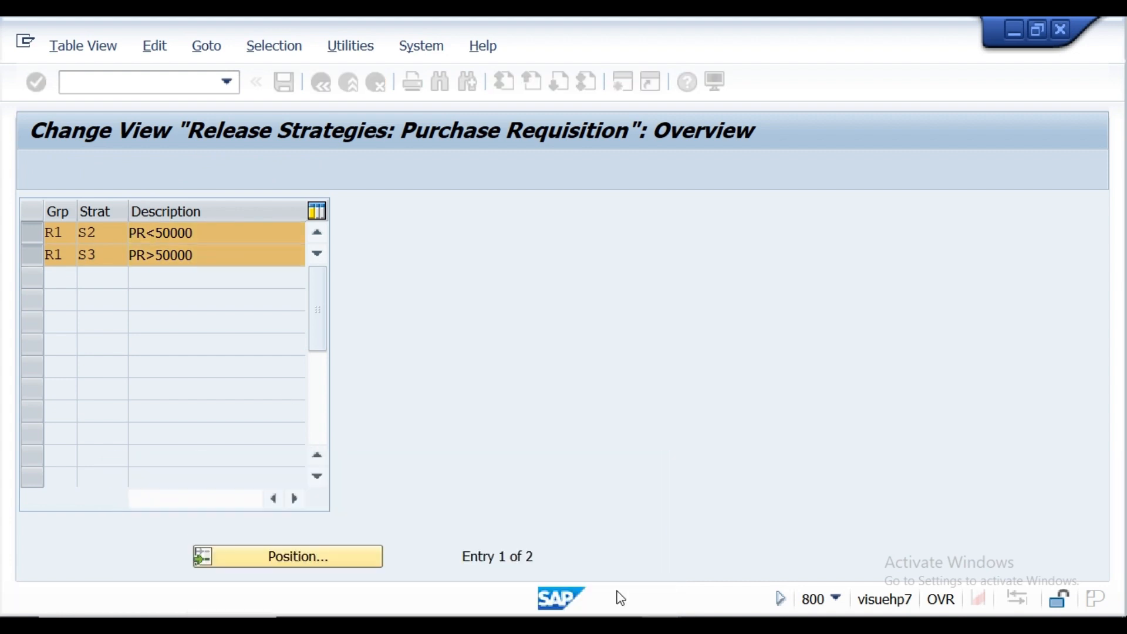
pyautogui.click(284, 85)
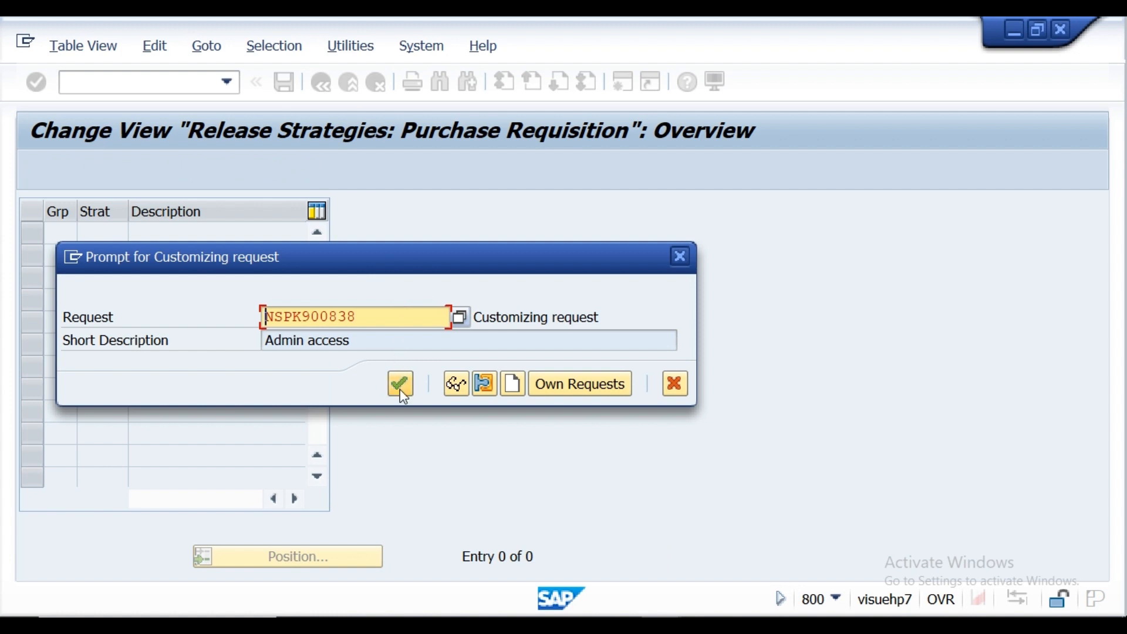
pyautogui.click(402, 384)
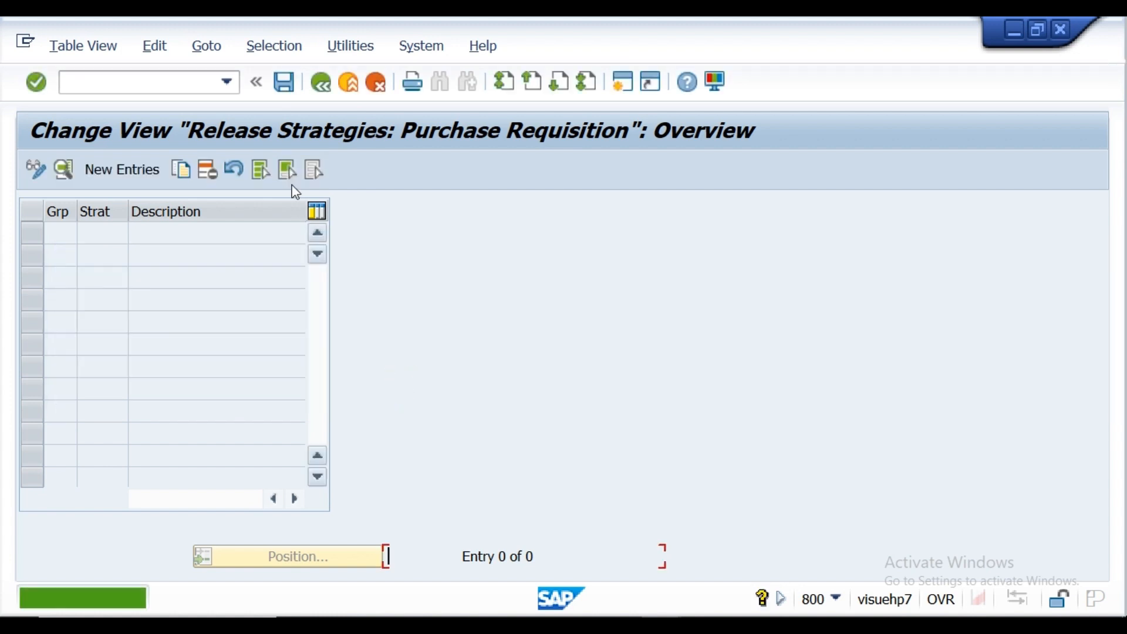
pyautogui.click(315, 86)
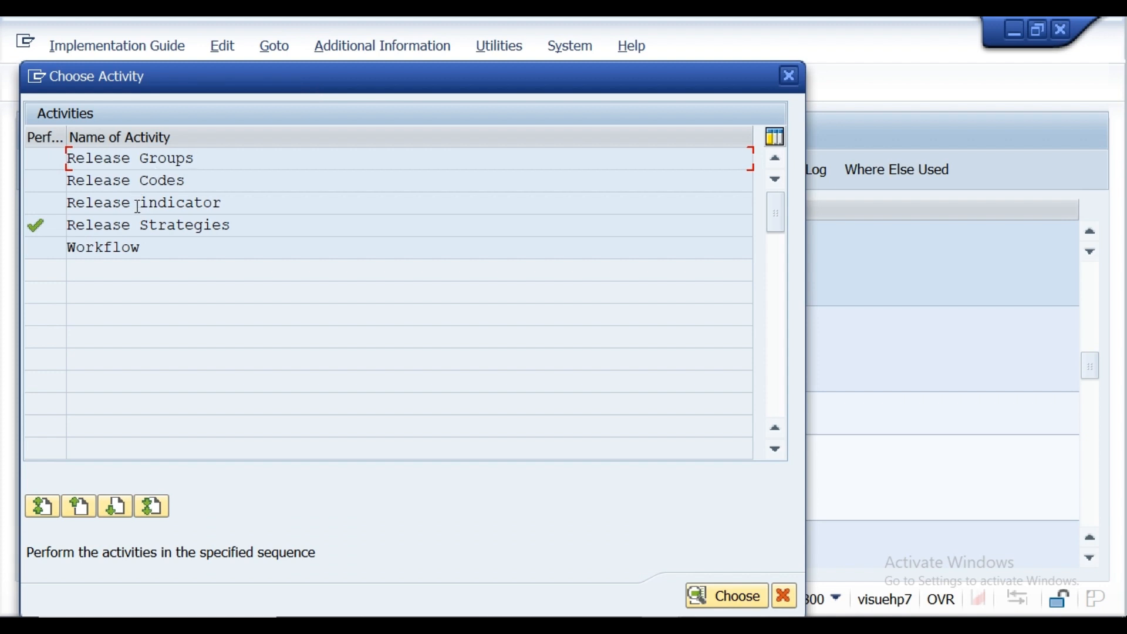
# Step: Review the release indicators, and delete all purchase requisition release codes of group R1, saving the deletion under the proposed customizing request
pyautogui.doubleClick(59, 199)
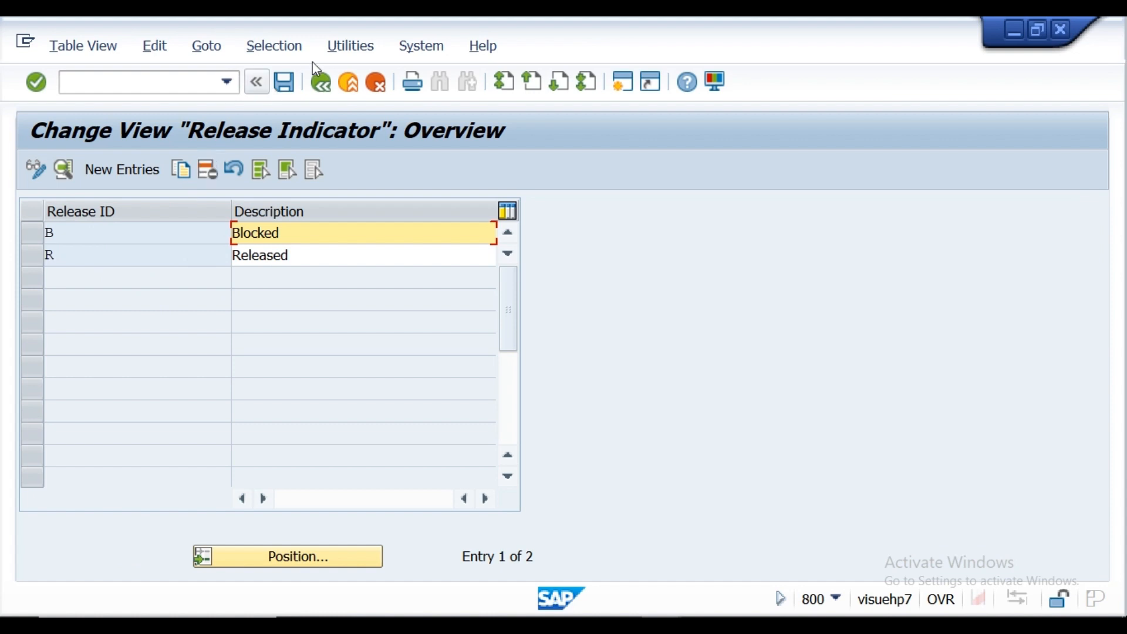
pyautogui.click(321, 85)
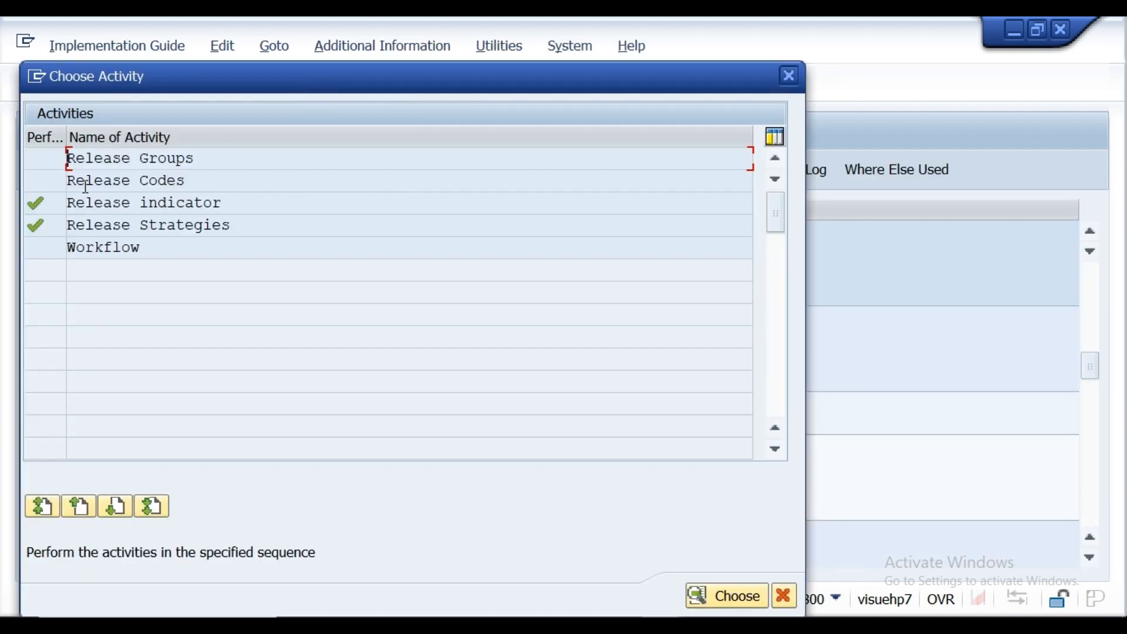
pyautogui.doubleClick(86, 182)
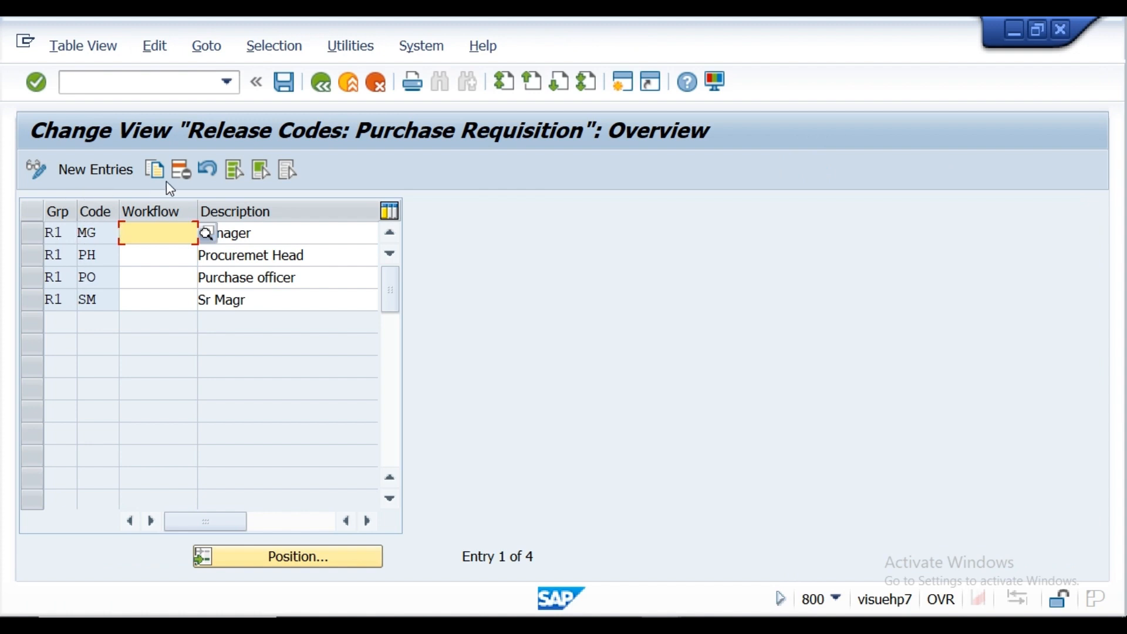
pyautogui.click(234, 173)
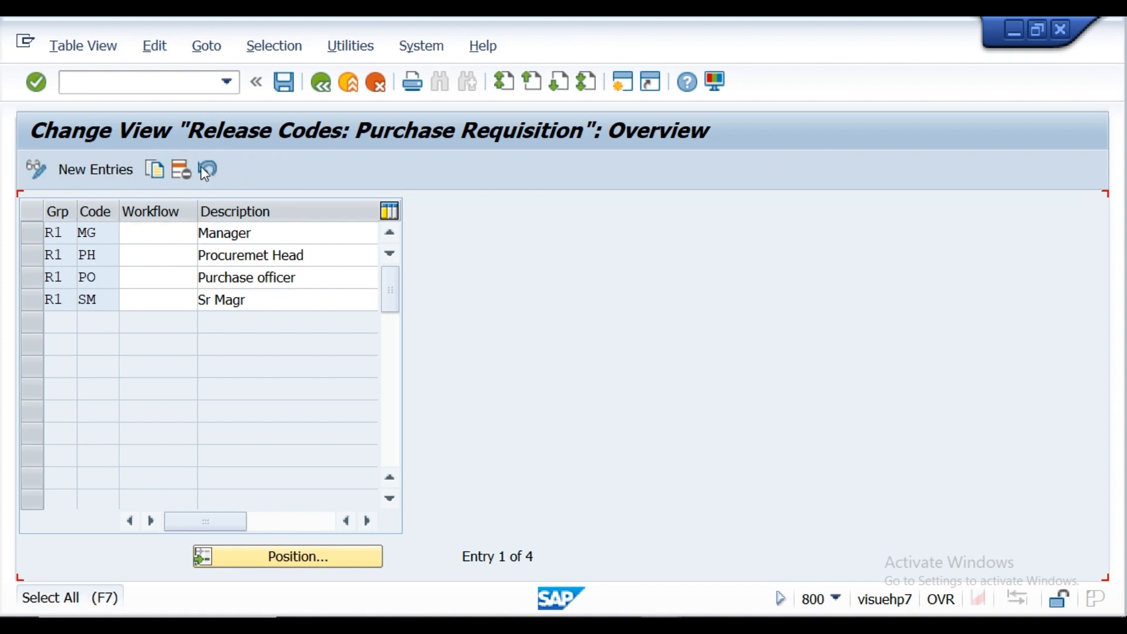
pyautogui.click(185, 173)
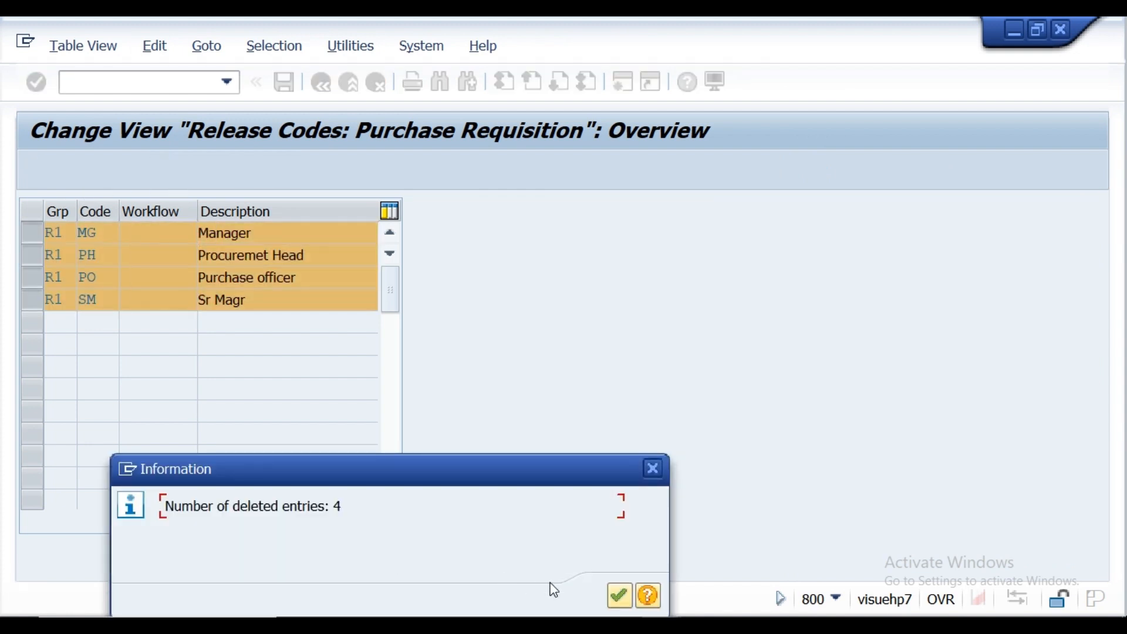
pyautogui.click(617, 596)
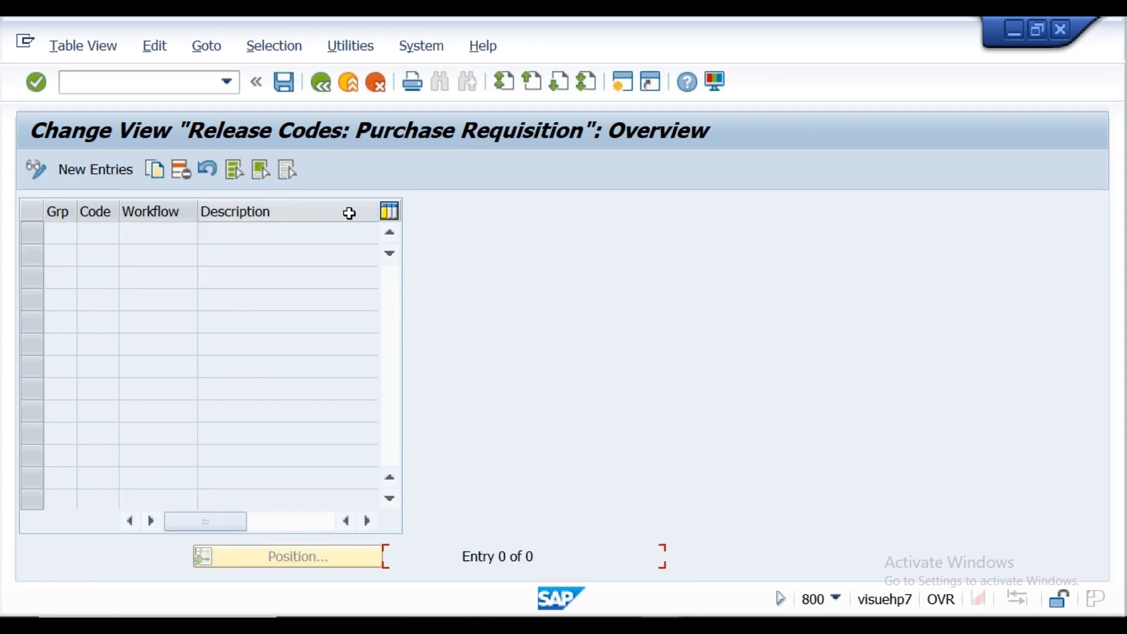
pyautogui.click(283, 83)
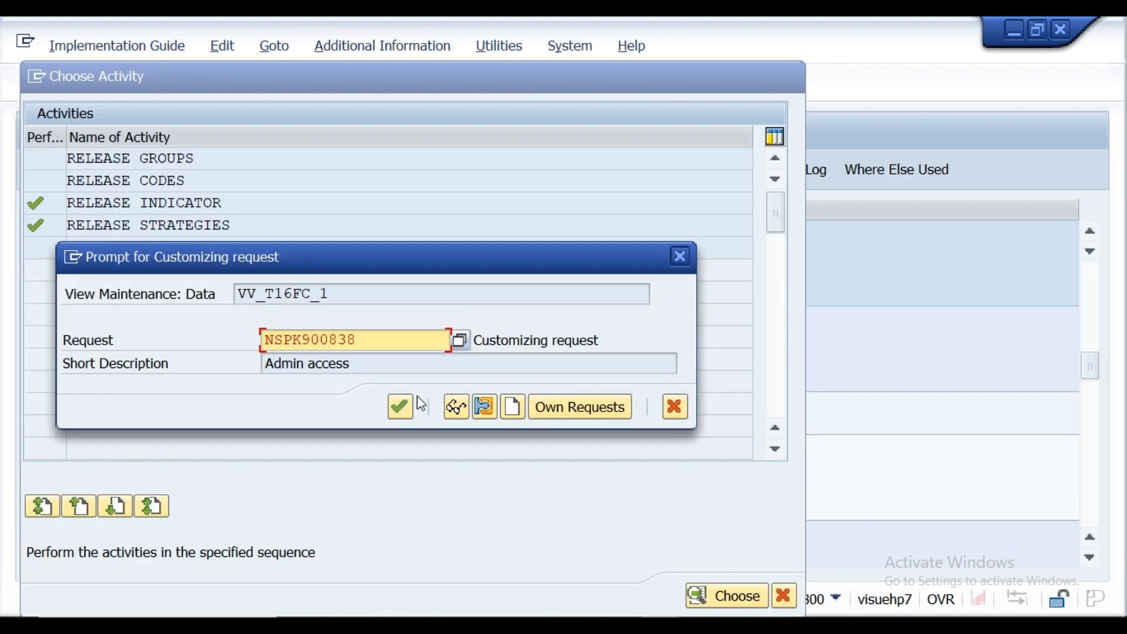
pyautogui.click(400, 406)
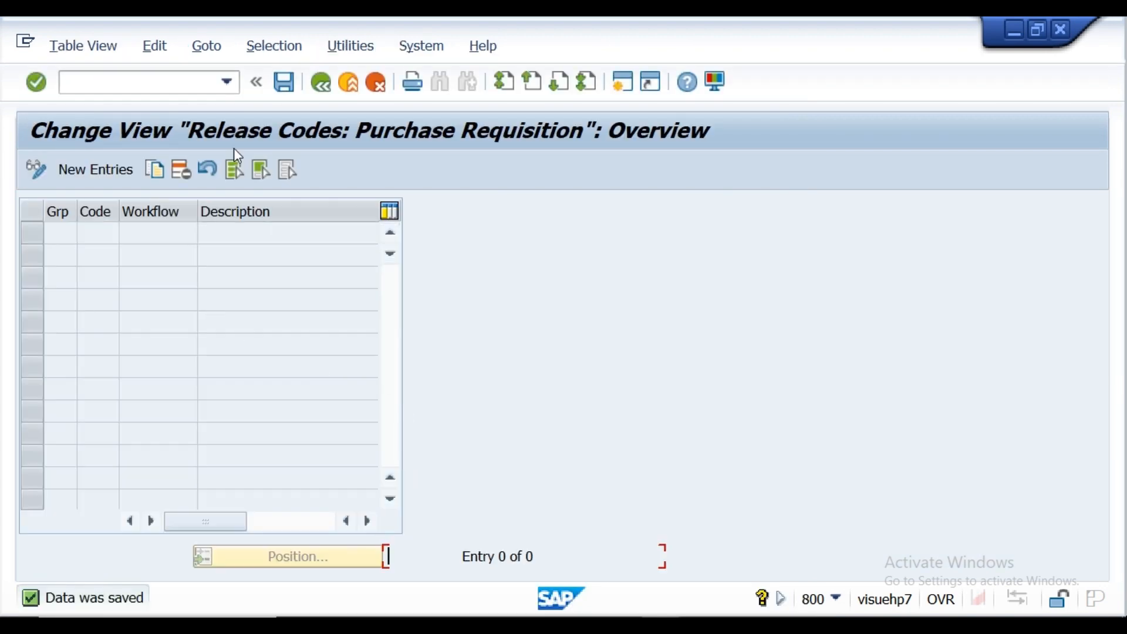
pyautogui.click(324, 87)
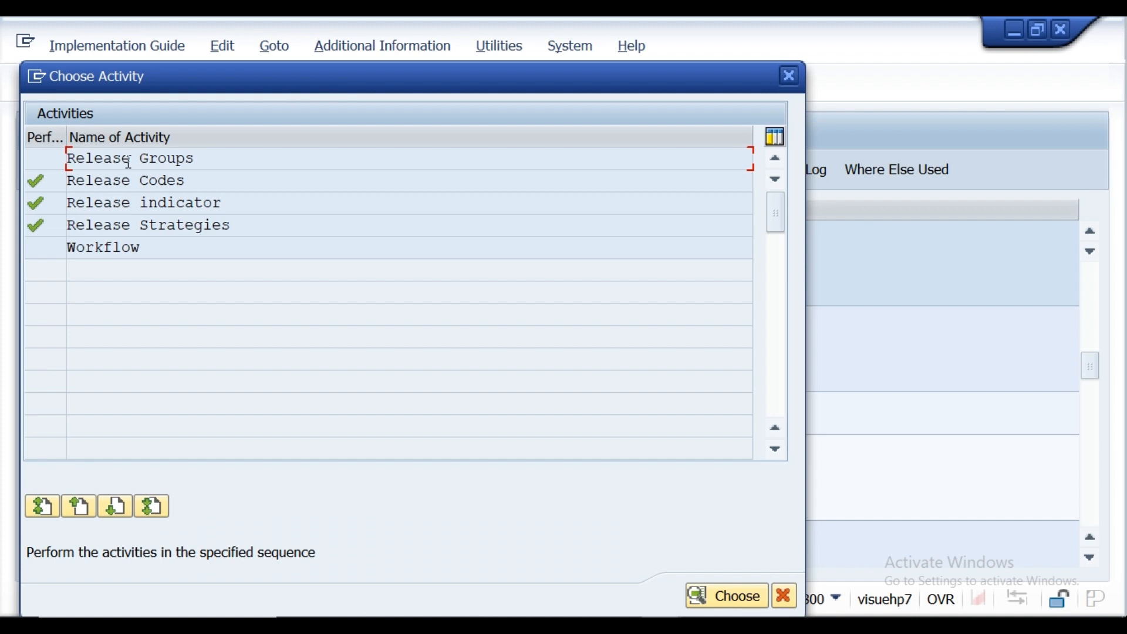
# Step: Delete release group R1 assigned to class PRCLAS100 and save the deletion under customizing request NSPK900838
pyautogui.doubleClick(128, 162)
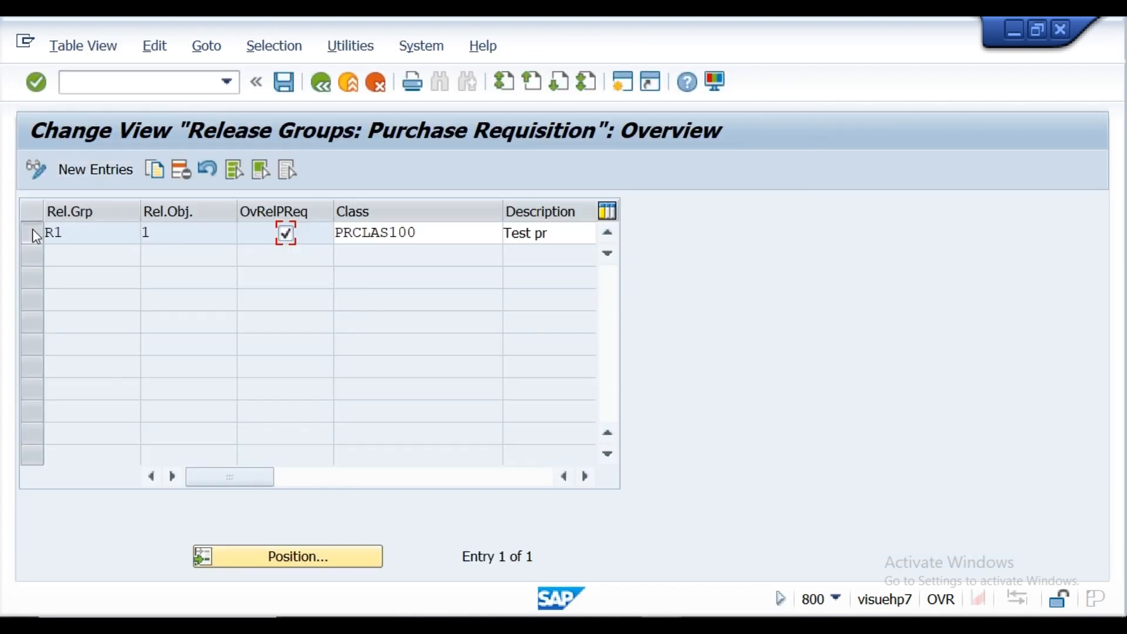
pyautogui.click(33, 231)
pyautogui.click(180, 170)
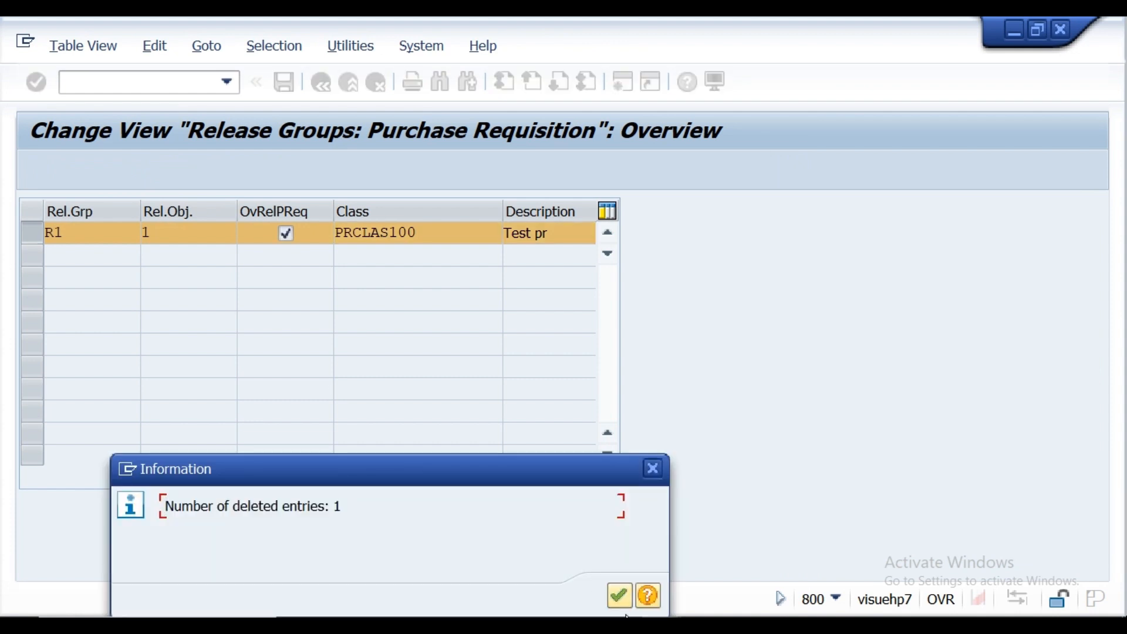
pyautogui.click(621, 605)
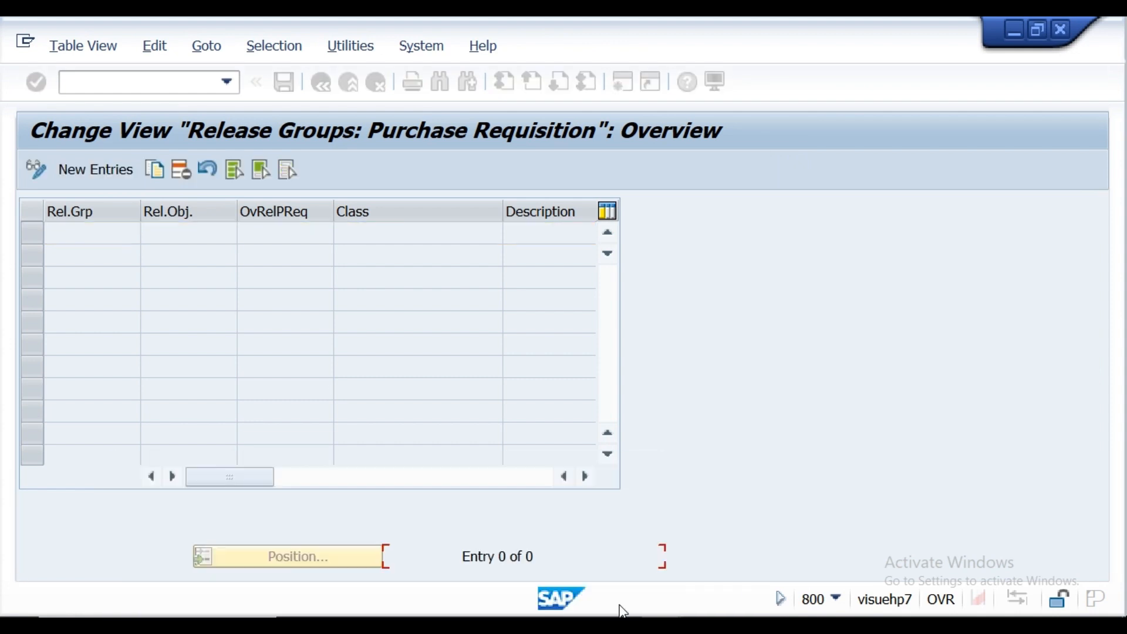
pyautogui.click(282, 85)
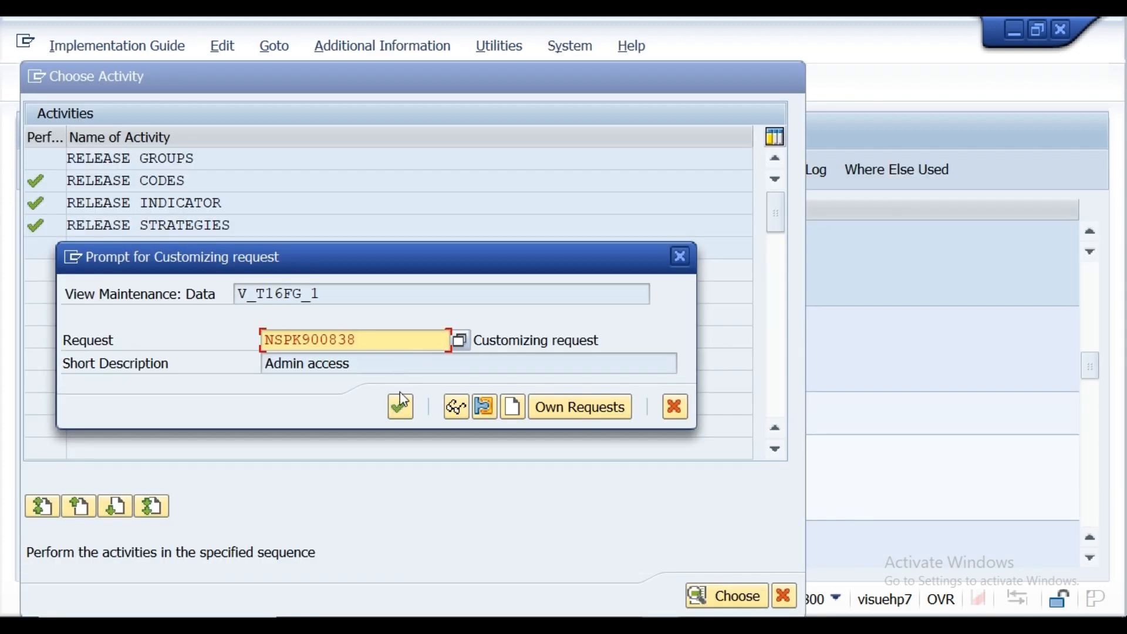
pyautogui.click(402, 403)
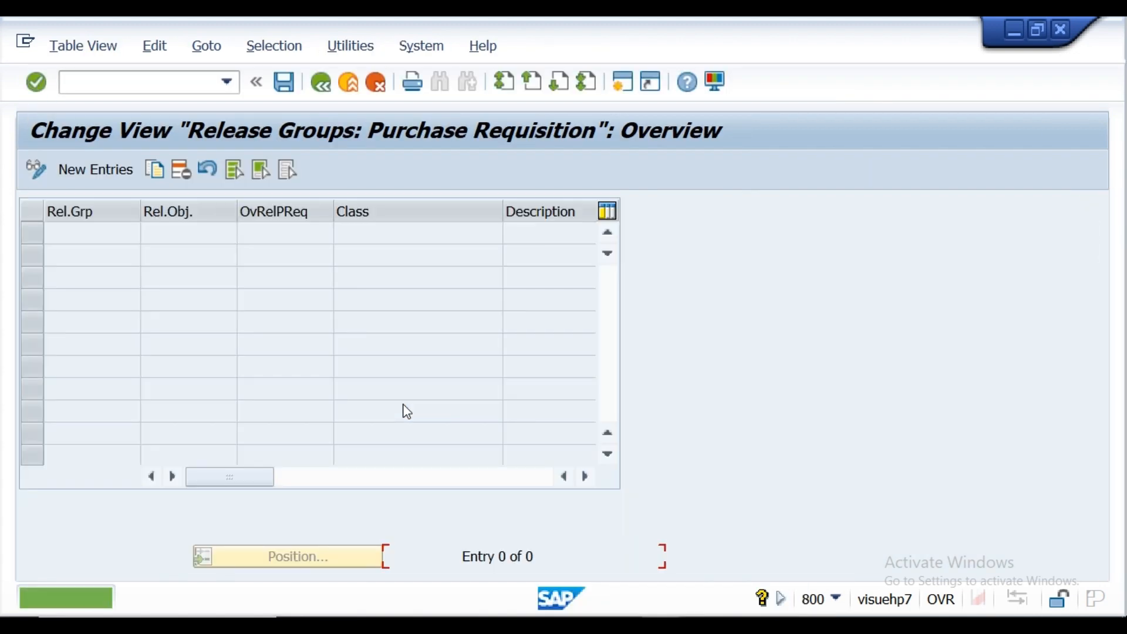
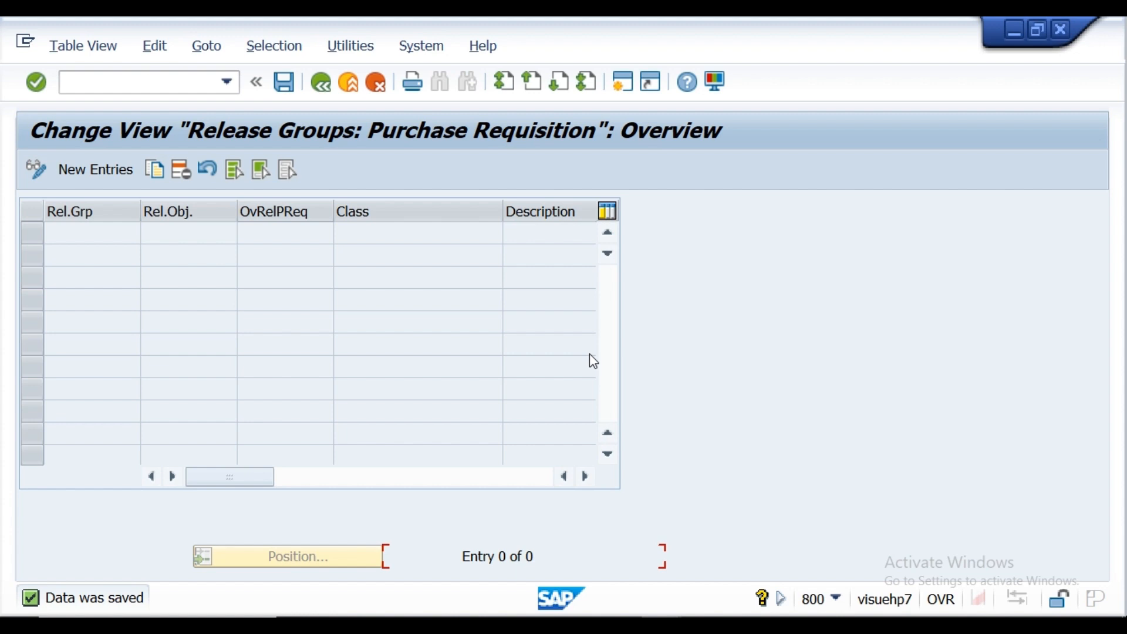
# Step: Reopen the purchase requisition Release Groups activity and start a new entry with release group R1
pyautogui.click(283, 83)
pyautogui.click(318, 88)
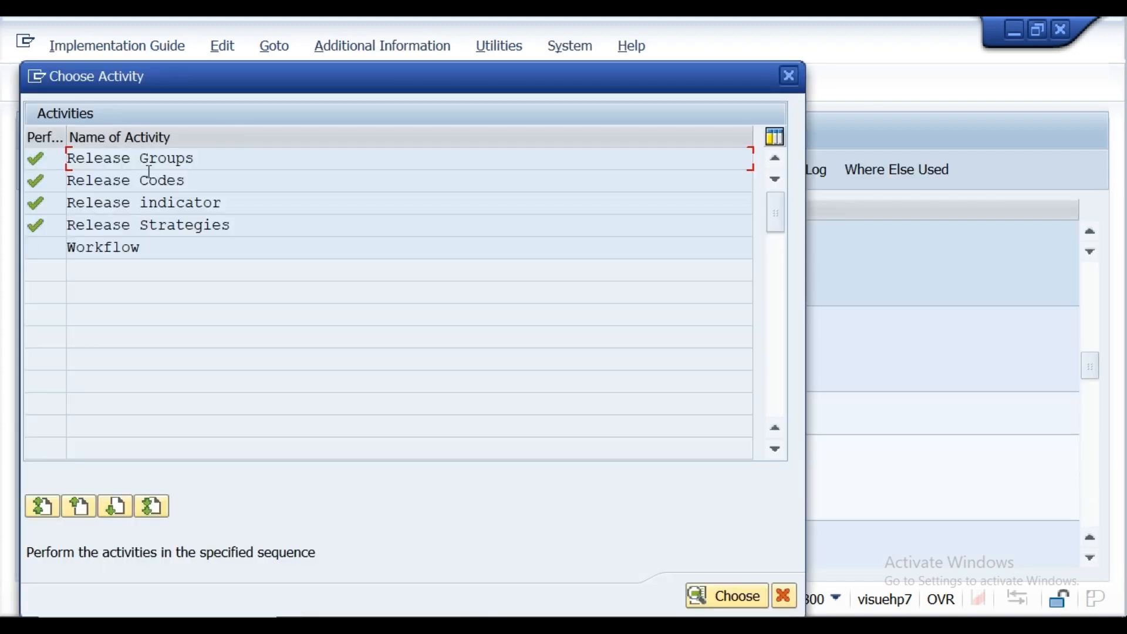
pyautogui.doubleClick(149, 158)
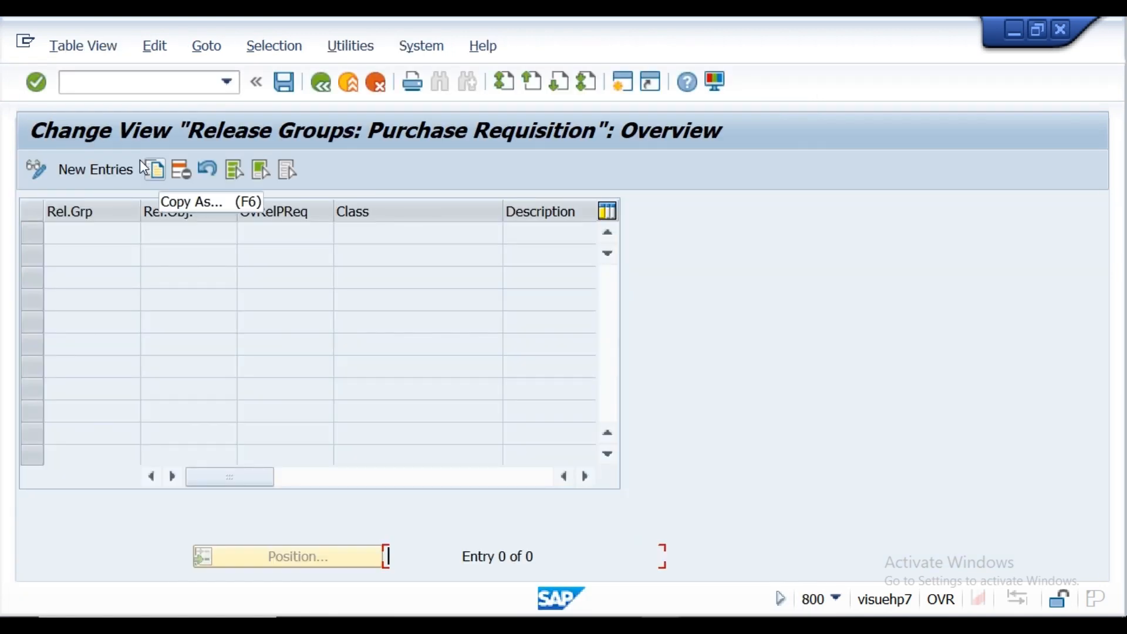
pyautogui.click(103, 172)
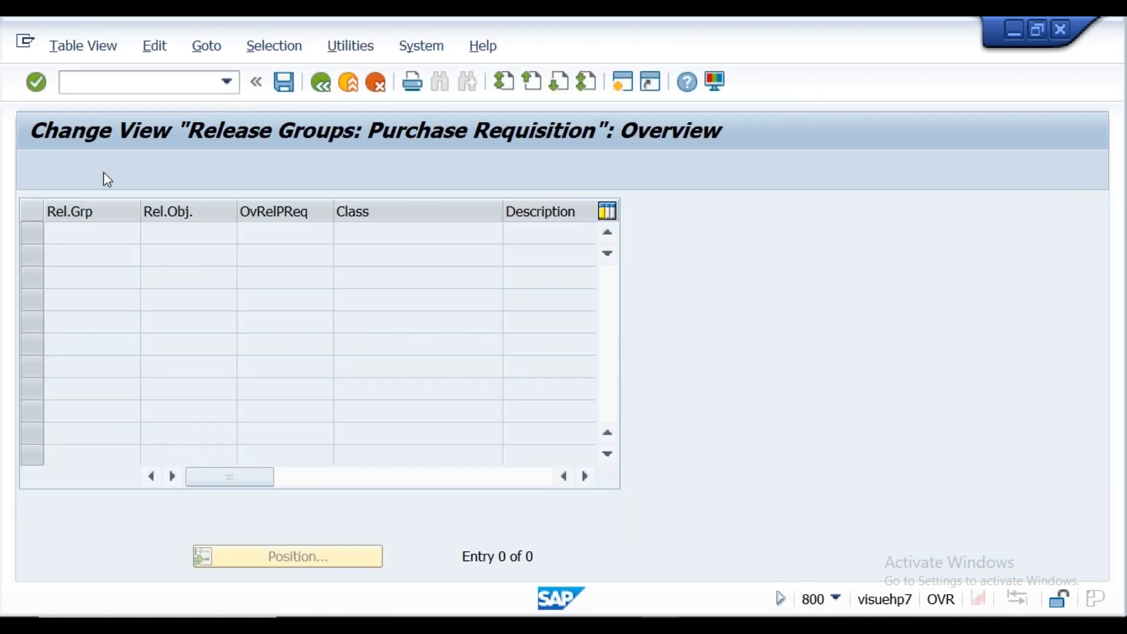
pyautogui.click(70, 252)
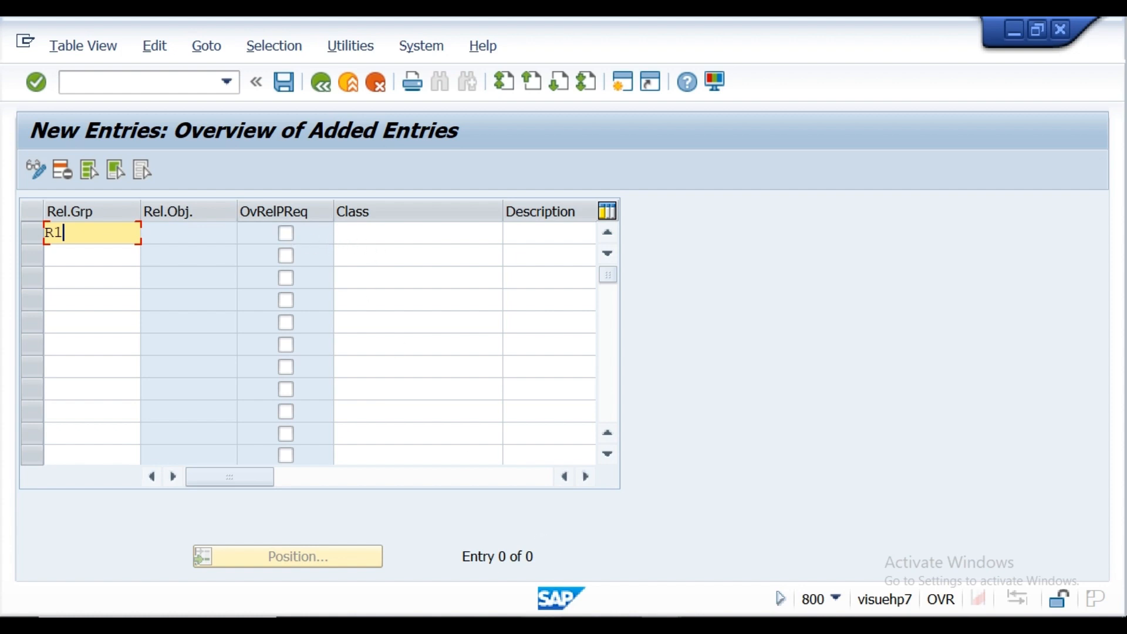
# Step: Copy the class name prclas155 from the Notepad requirement notes and assign it as the class of release group R1
pyautogui.hotkey('alt', 'Tab')
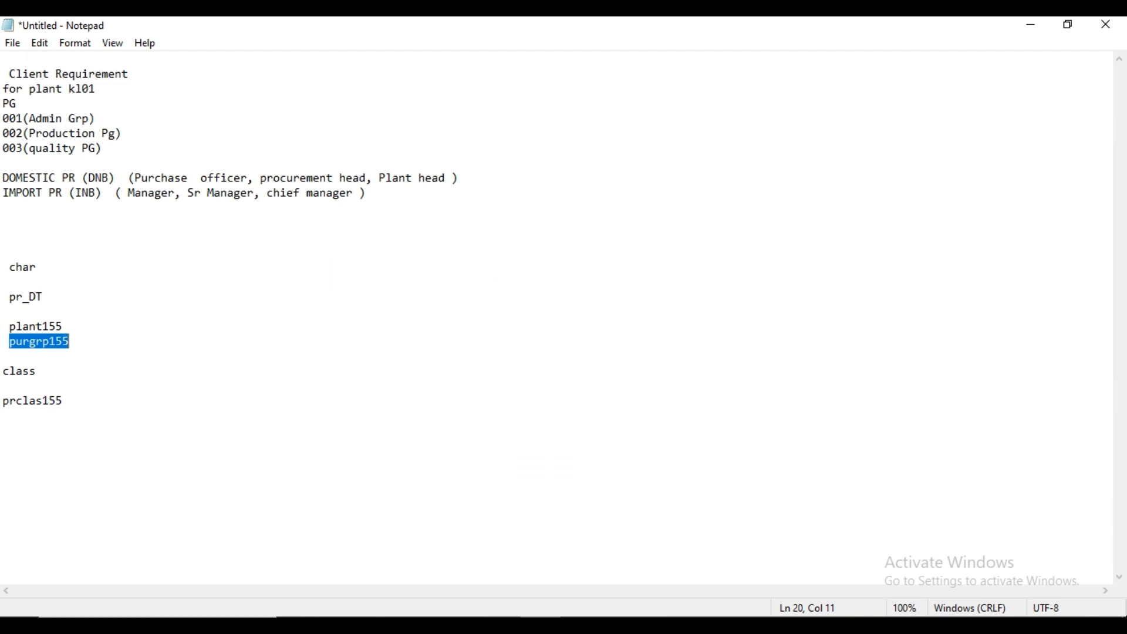
pyautogui.moveTo(661, 626)
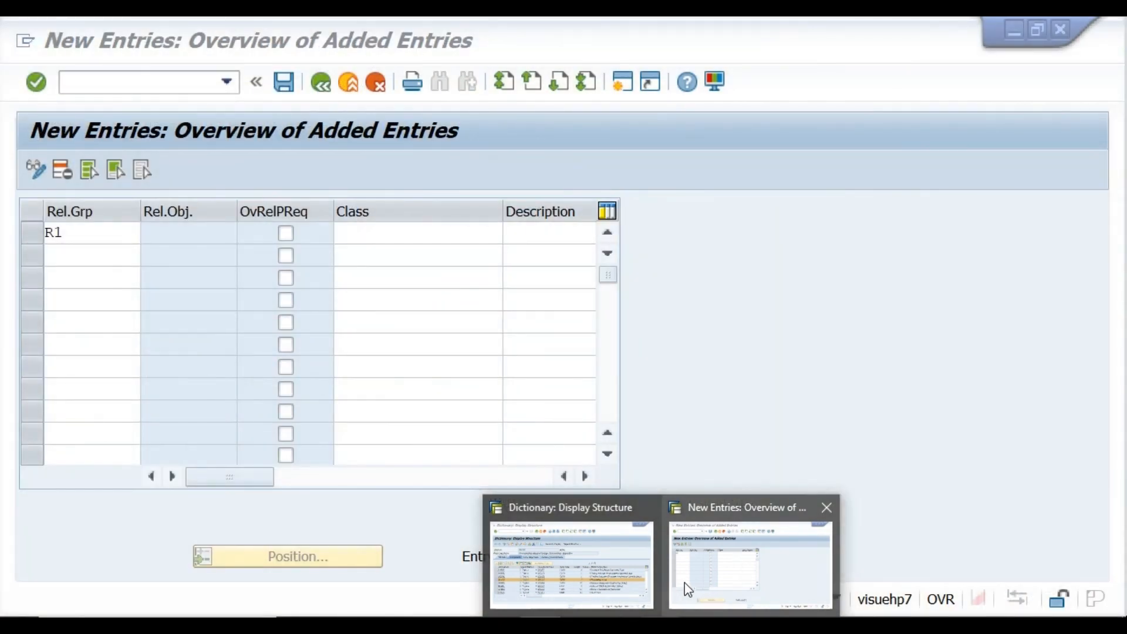
pyautogui.click(681, 587)
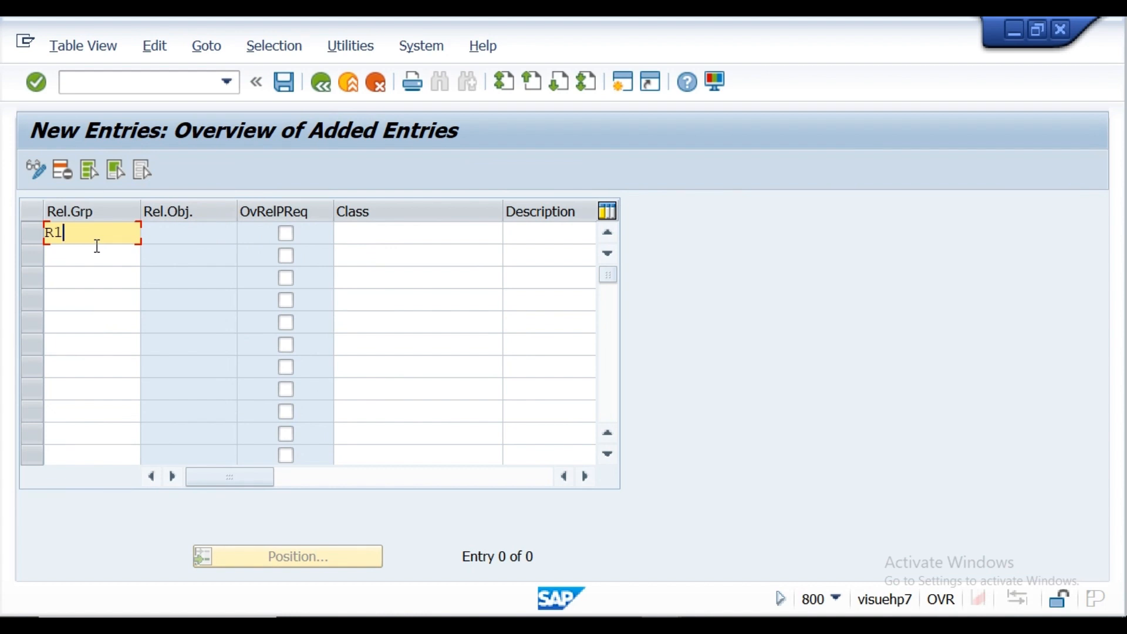
pyautogui.click(350, 235)
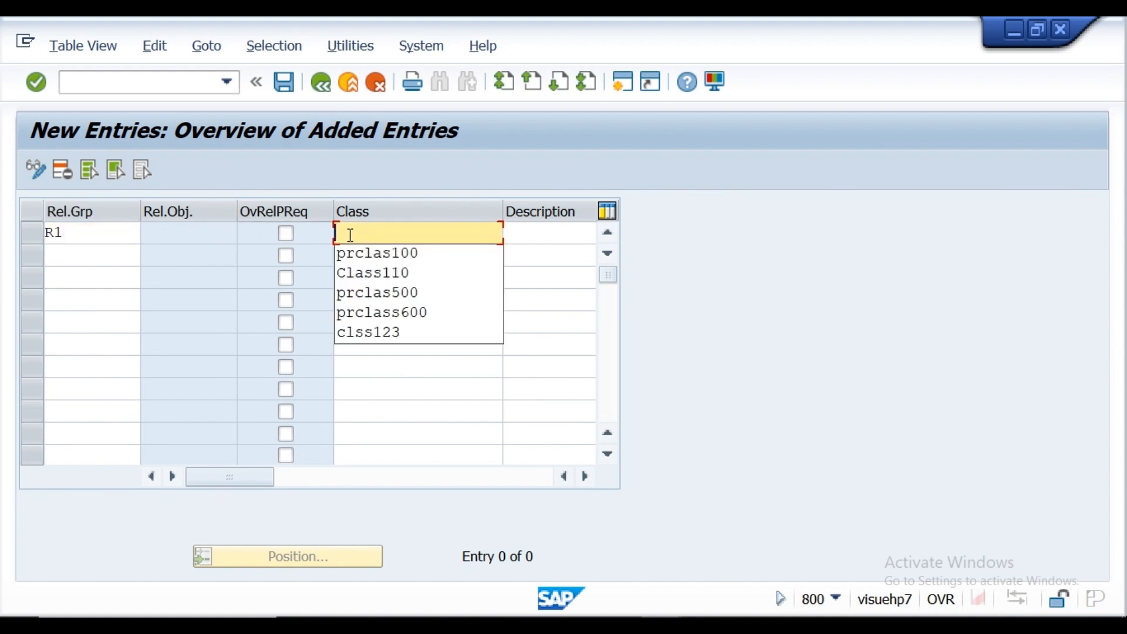
pyautogui.hotkey('alt', 'Tab')
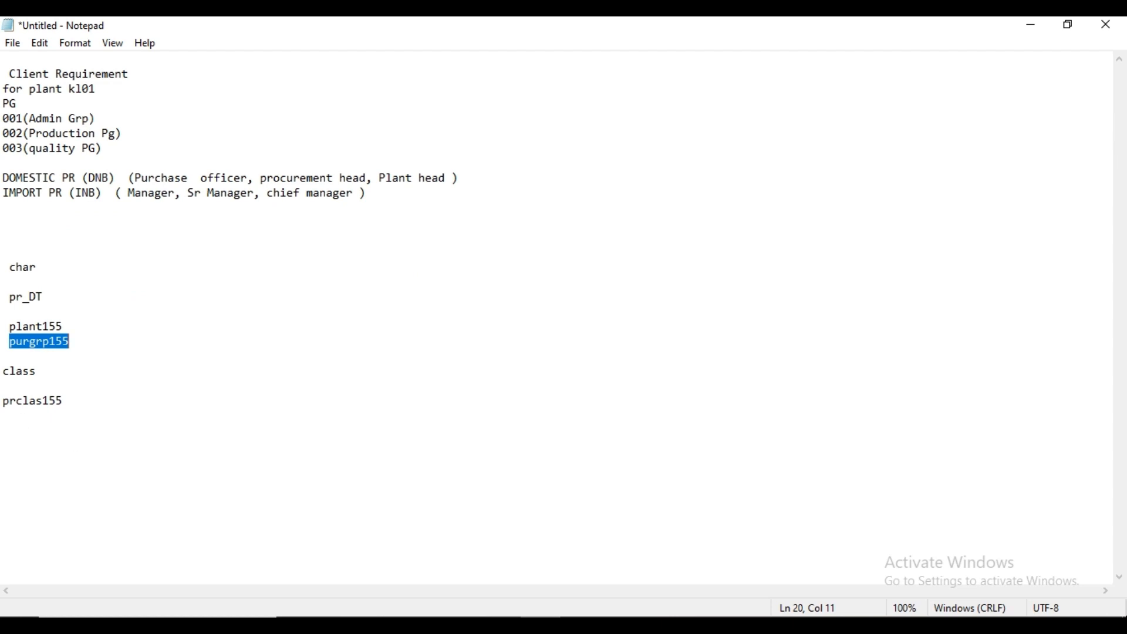
pyautogui.moveTo(3, 401); pyautogui.dragTo(66, 402)
pyautogui.hotkey('ctrl', 'c')
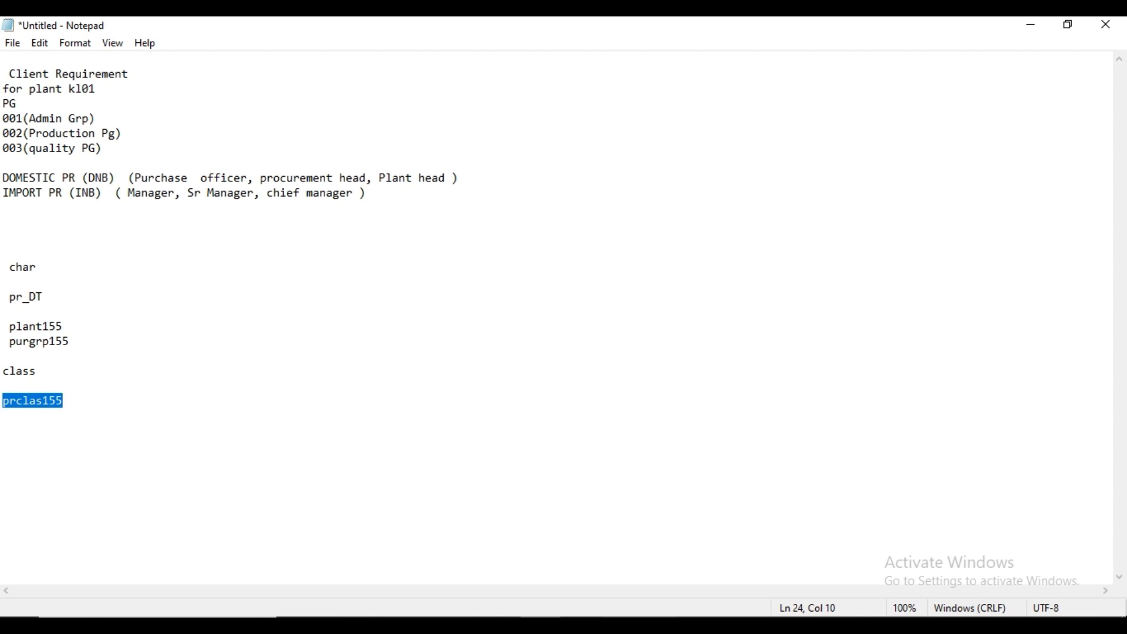
pyautogui.click(692, 608)
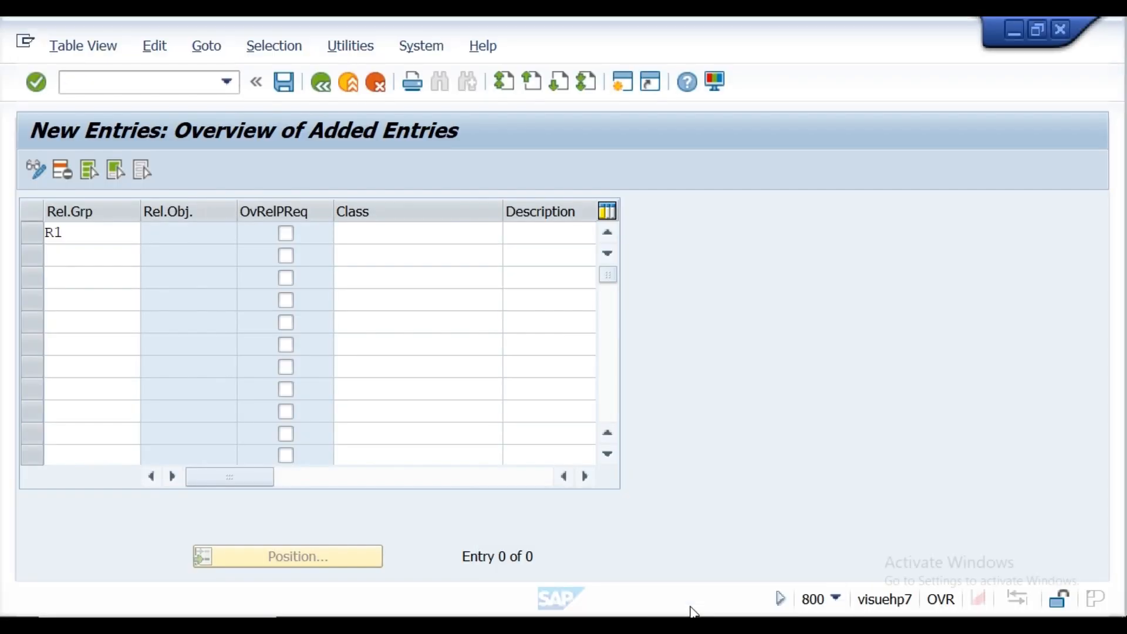
pyautogui.click(408, 235)
pyautogui.hotkey('ctrl', 'v')
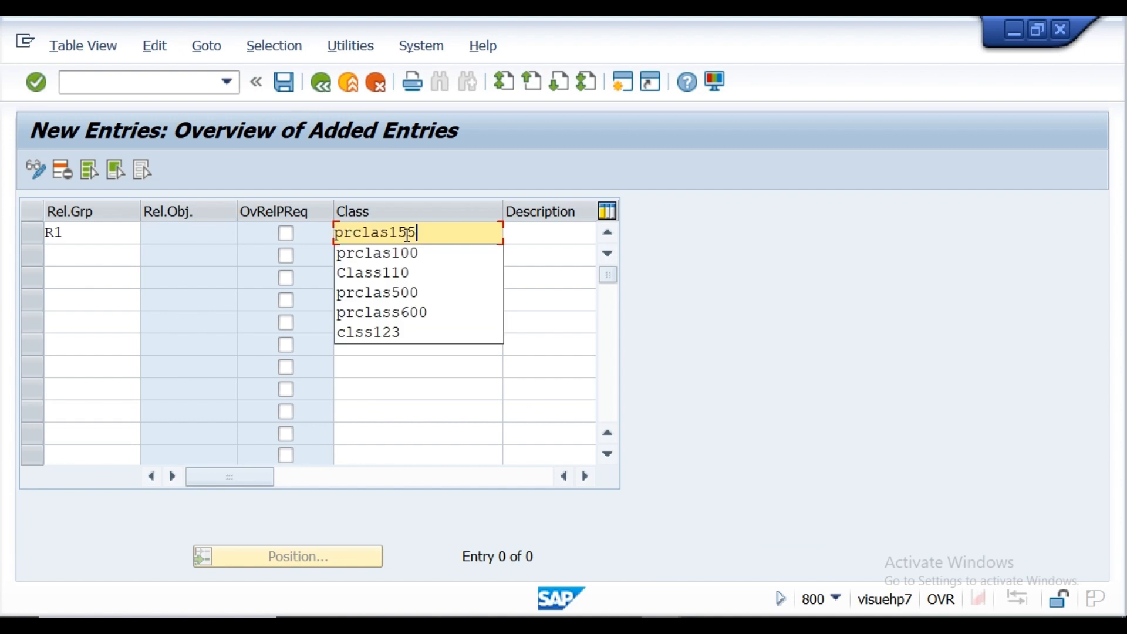
pyautogui.click(37, 84)
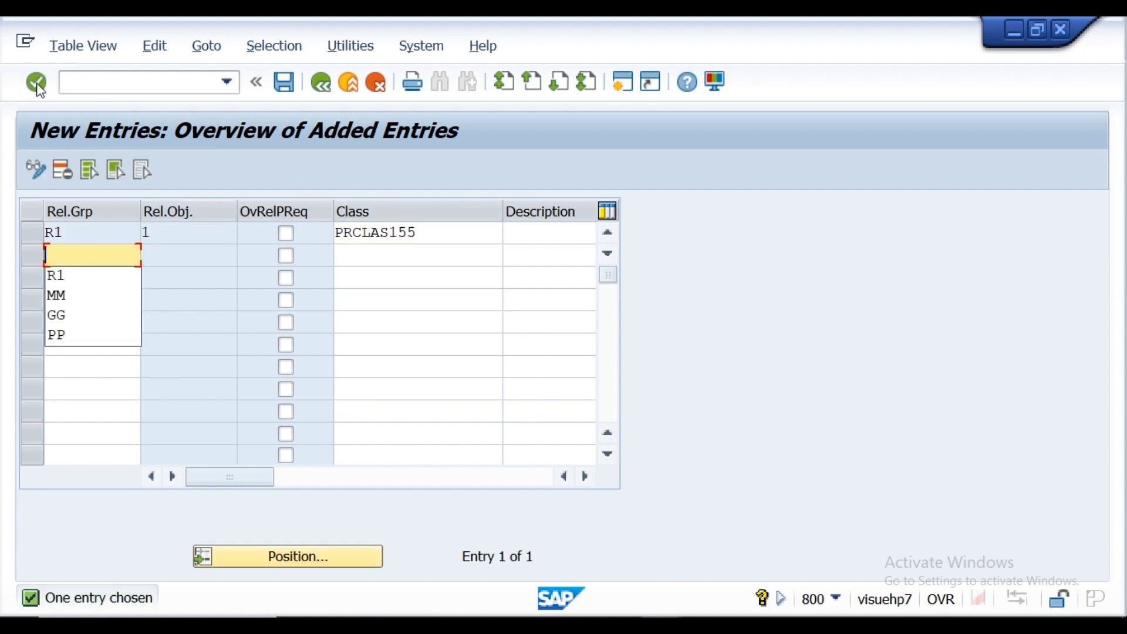
# Step: Save release group R1 under customizing request NSPK900838 and return to the list of release procedure activities
pyautogui.click(284, 83)
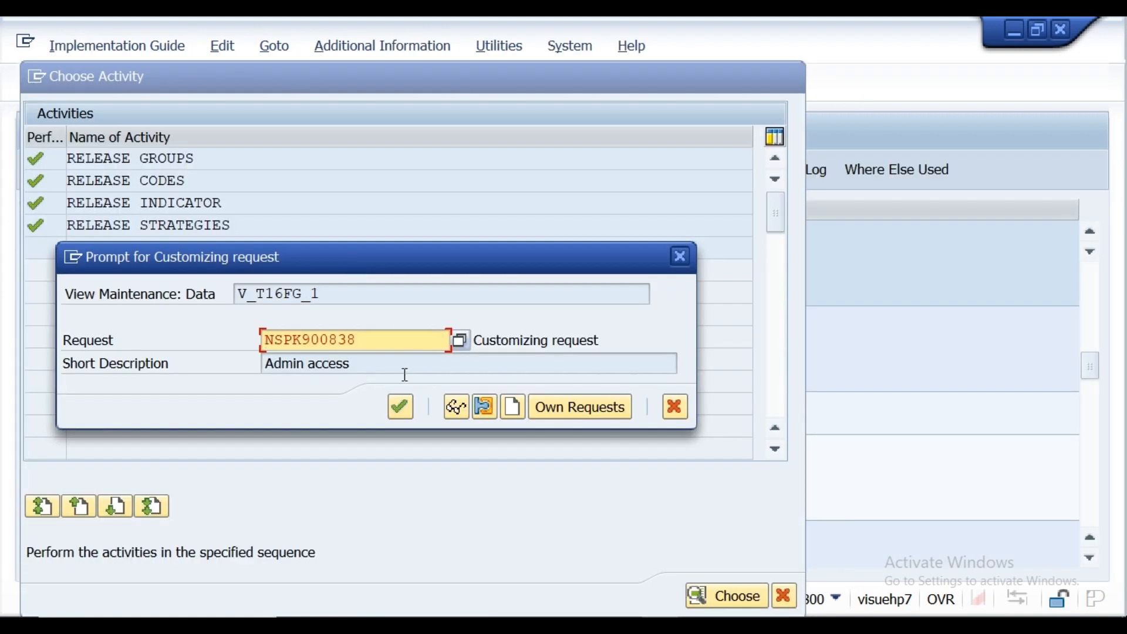
pyautogui.click(400, 407)
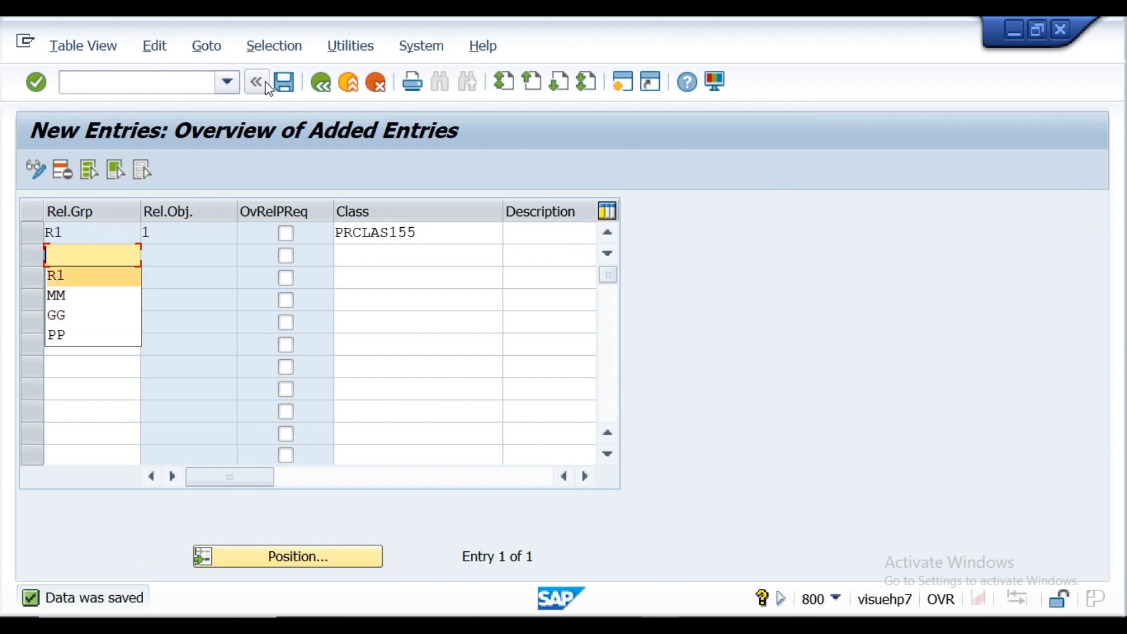
pyautogui.click(320, 83)
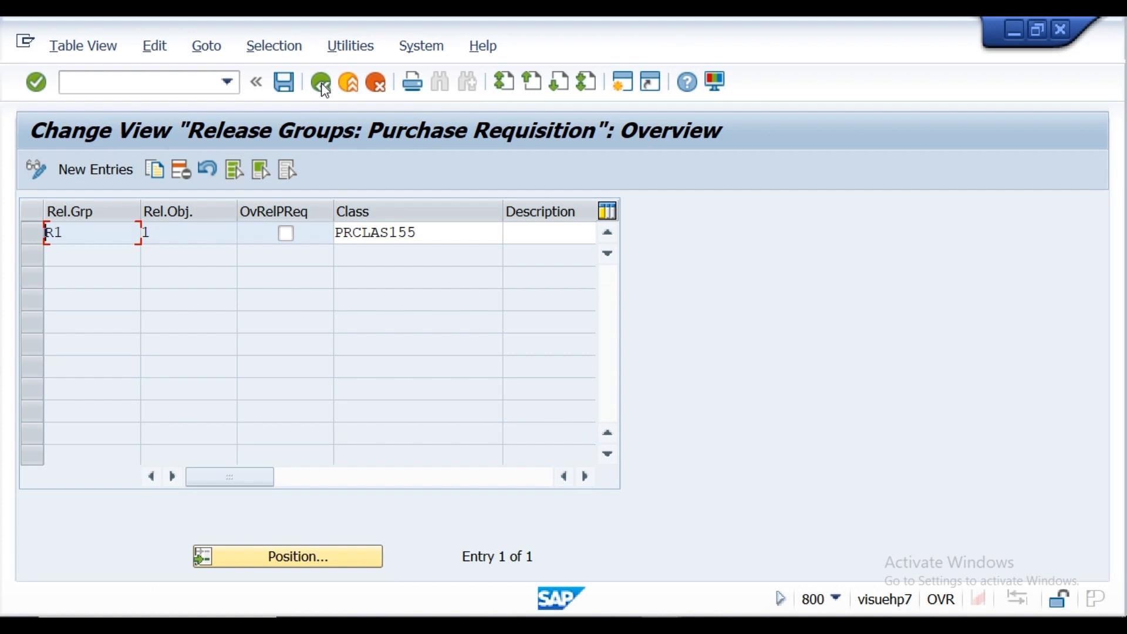
pyautogui.click(321, 84)
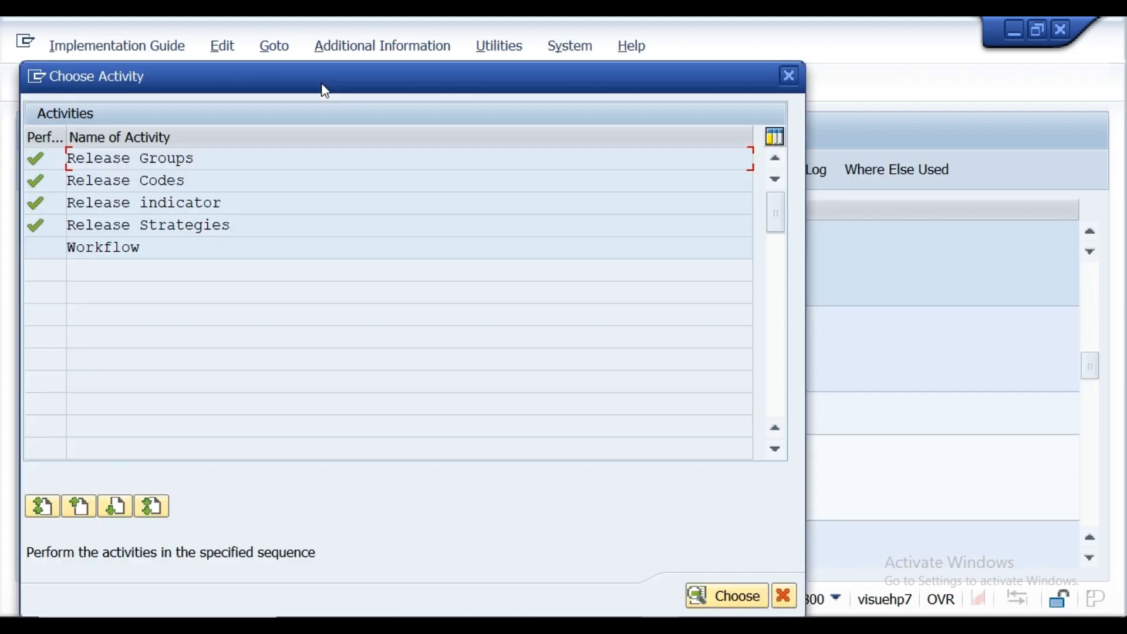
# Step: In the Release Codes activity, add a new entry for group R1 with code PO and description Purchase officer
pyautogui.doubleClick(145, 180)
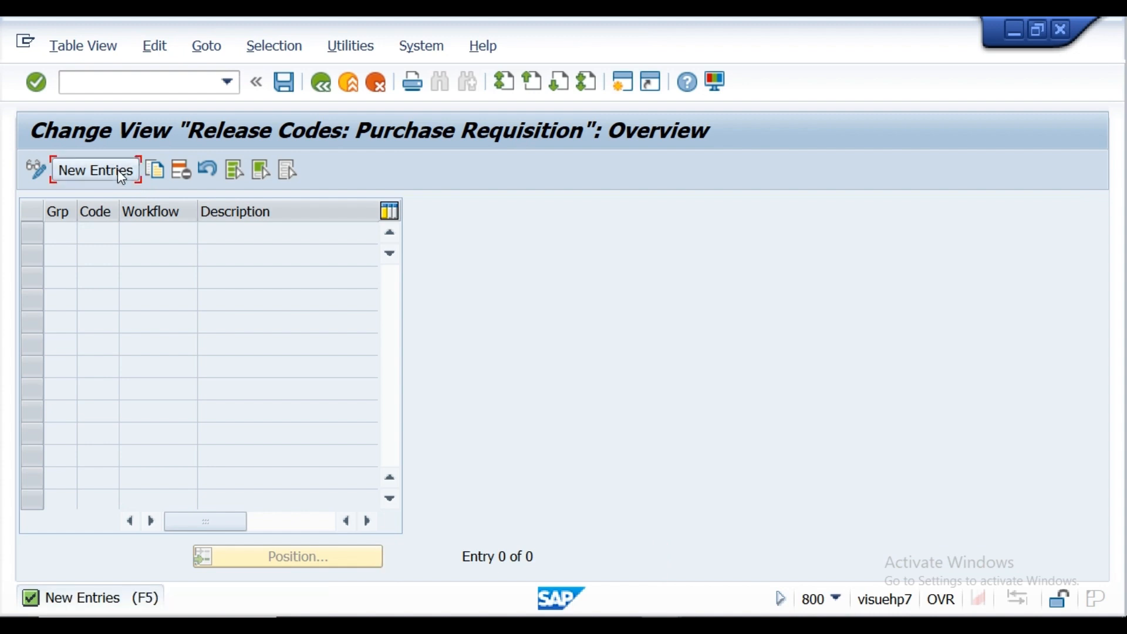
pyautogui.click(119, 170)
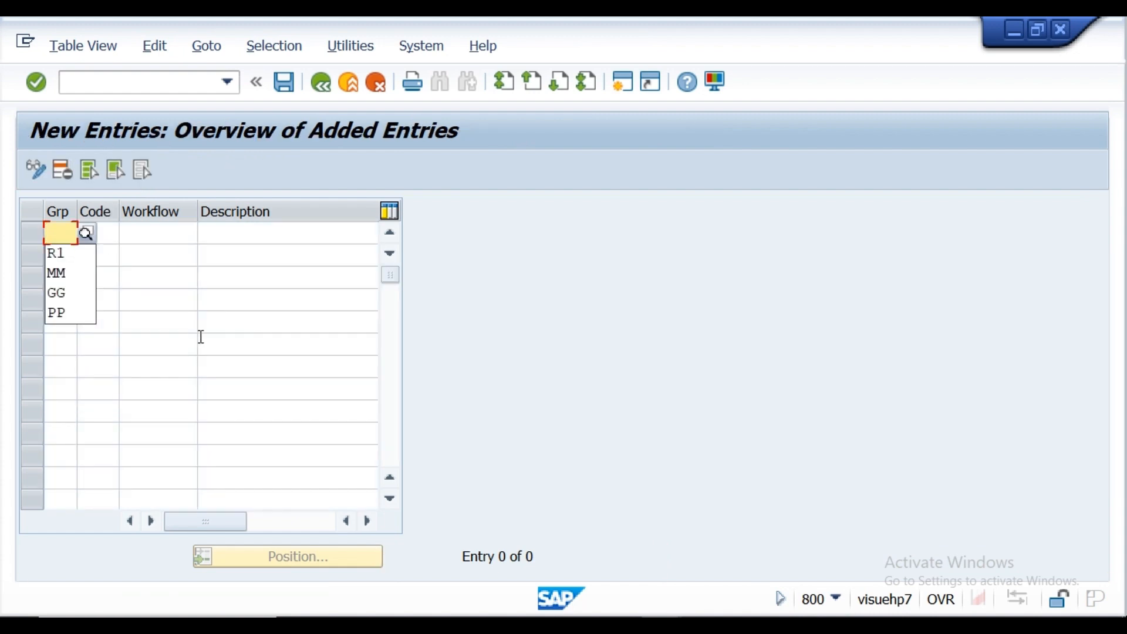
pyautogui.click(73, 254)
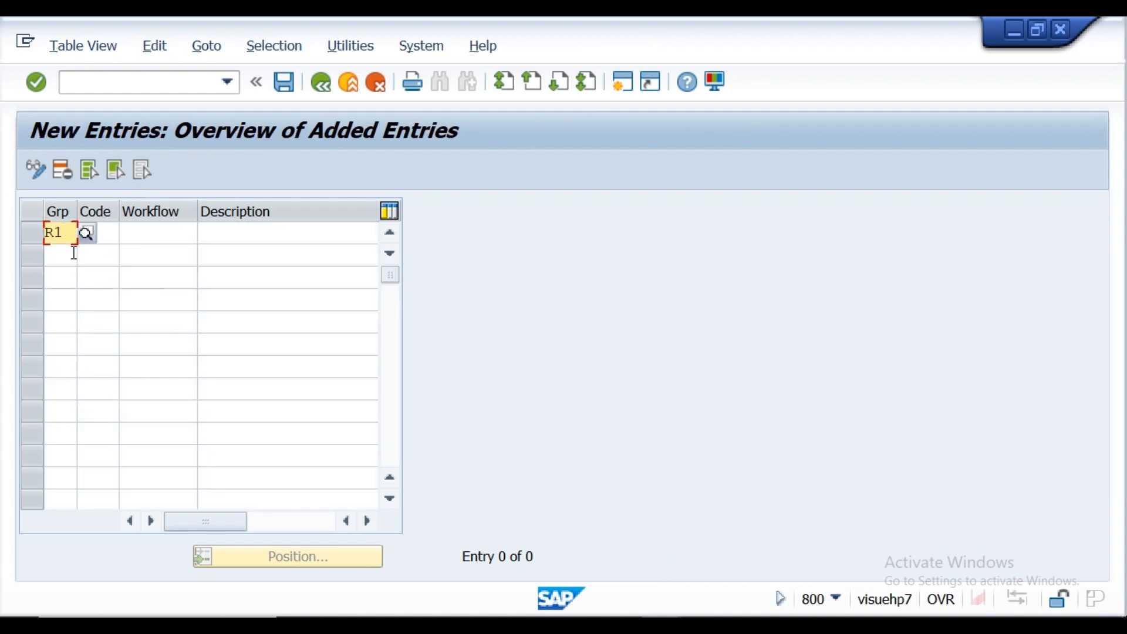
pyautogui.click(113, 231)
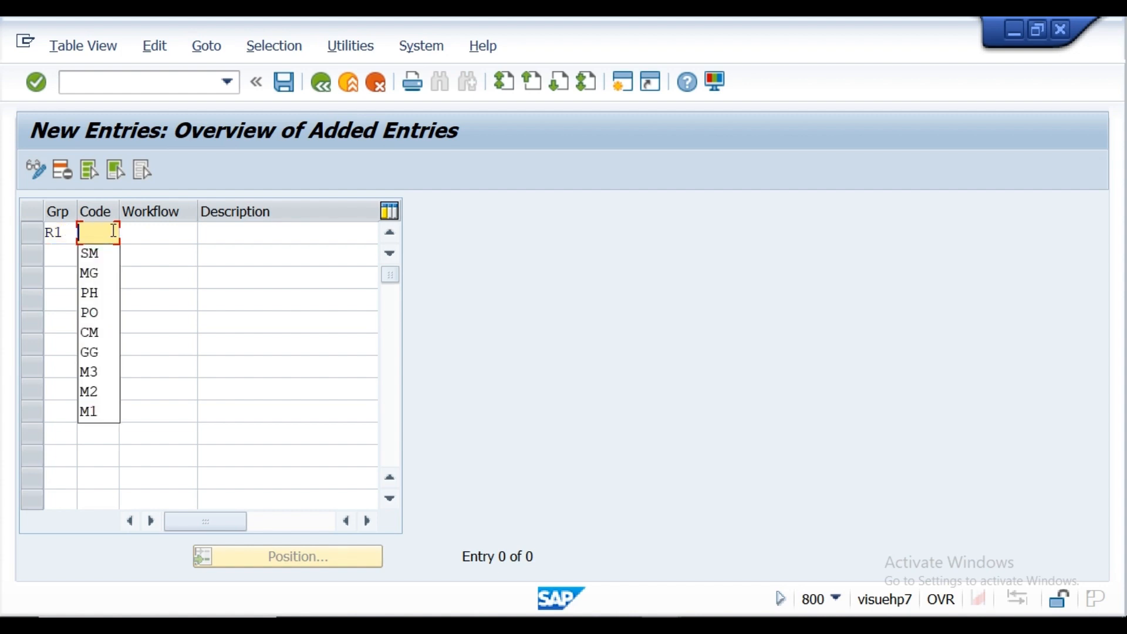
pyautogui.hotkey('alt', 'Tab')
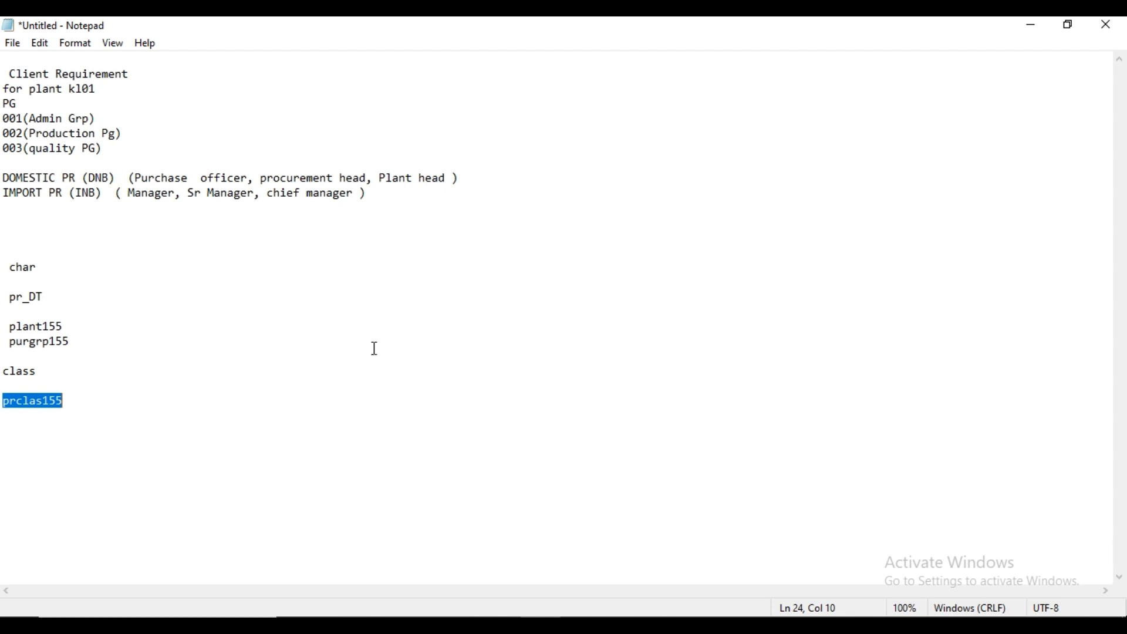
pyautogui.moveTo(660, 625)
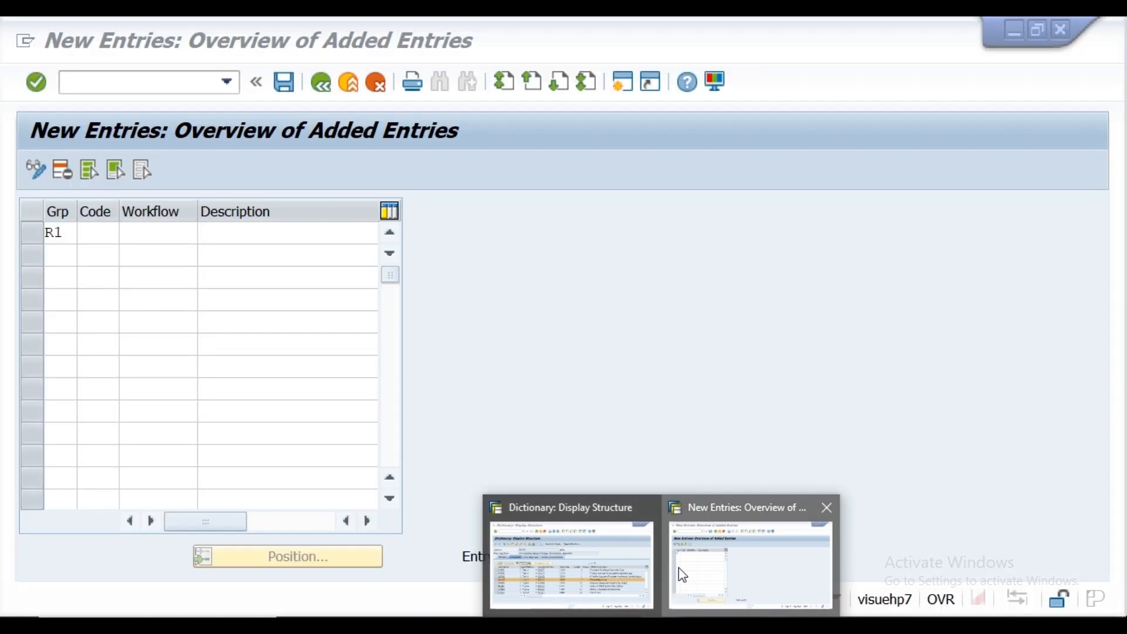
pyautogui.click(679, 573)
pyautogui.write('PO')
pyautogui.click(231, 228)
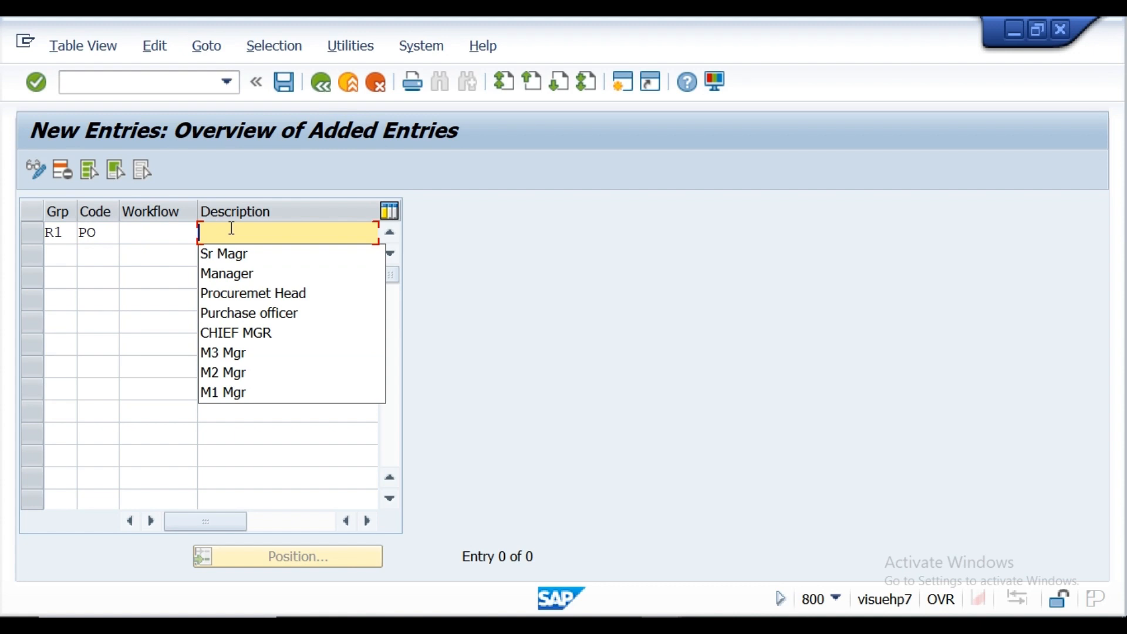
pyautogui.click(239, 319)
# Step: Start a second release code row for group R1 and check the approver roles in the Notepad requirement notes
pyautogui.click(70, 260)
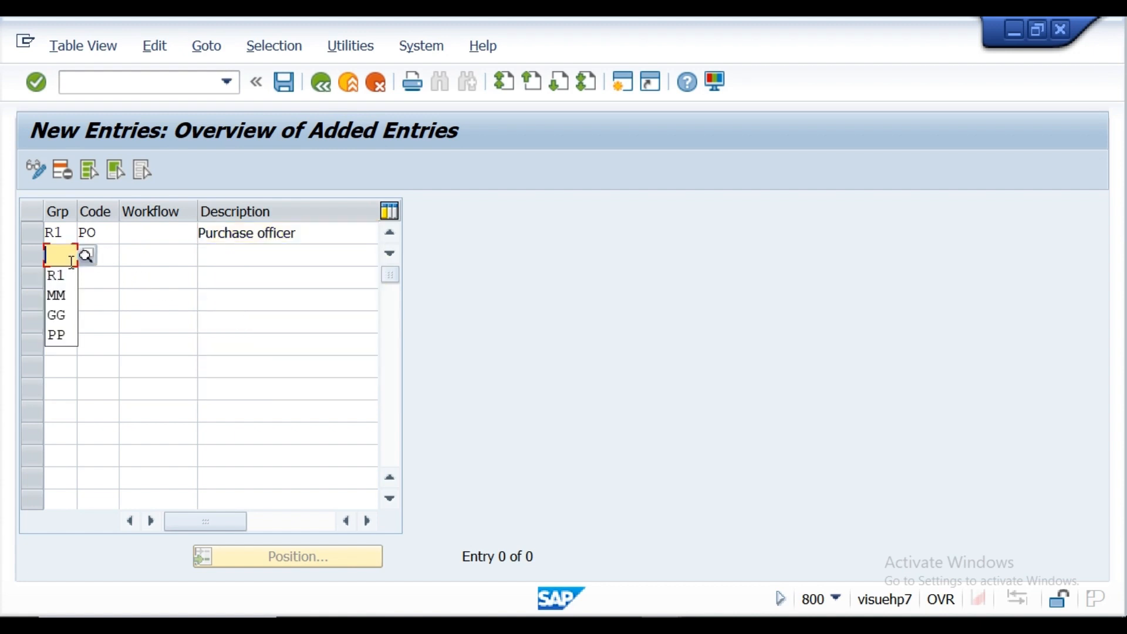
pyautogui.click(59, 277)
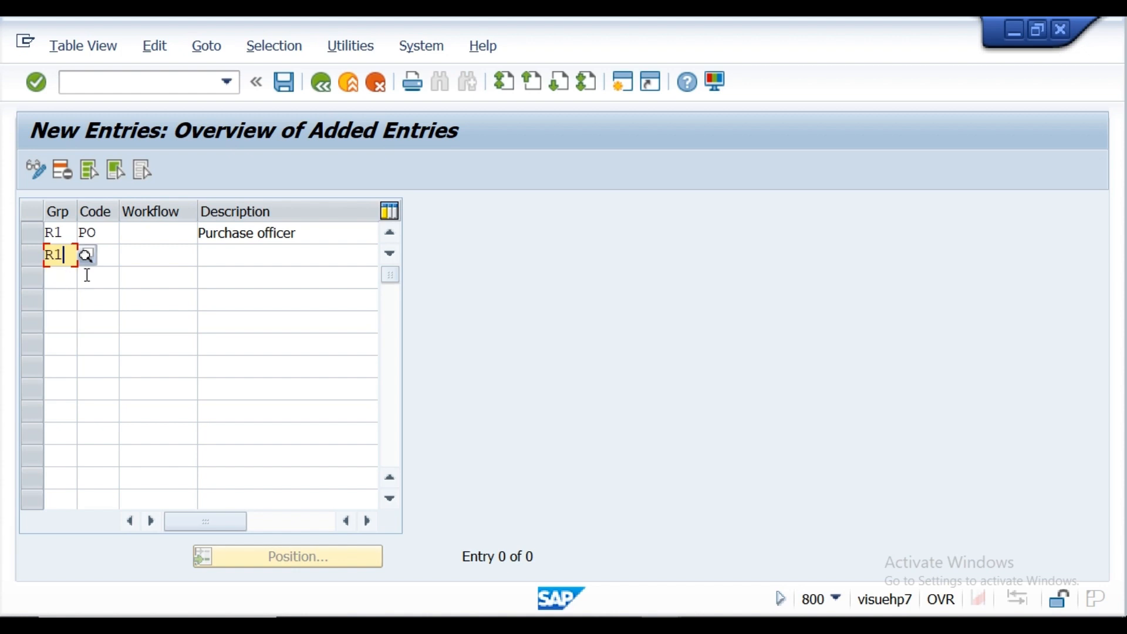
pyautogui.click(108, 254)
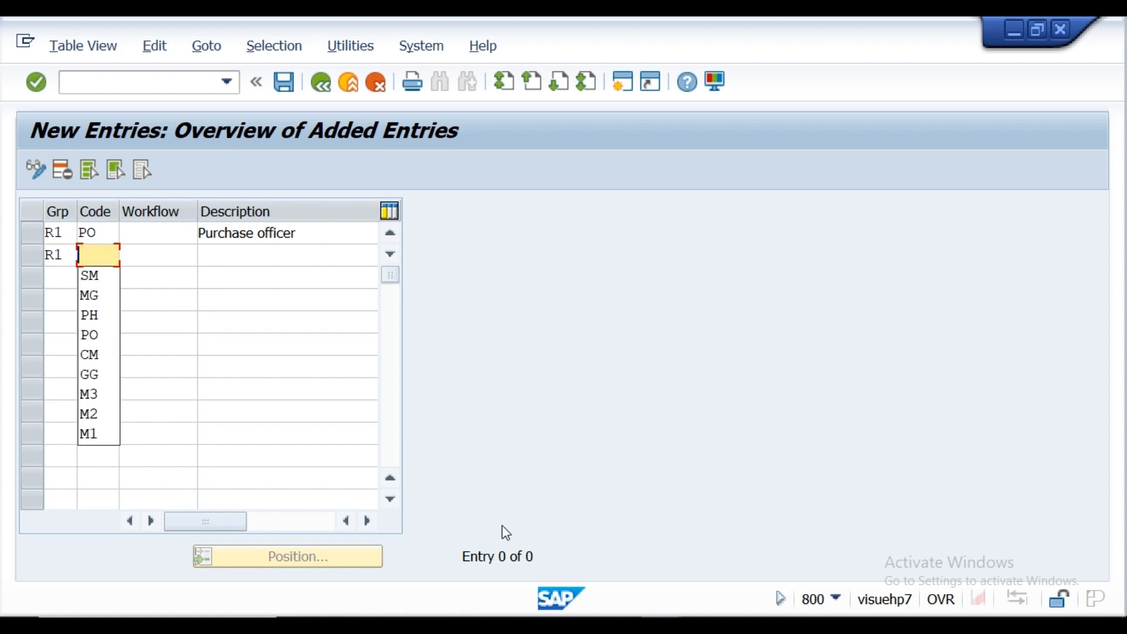
pyautogui.click(544, 621)
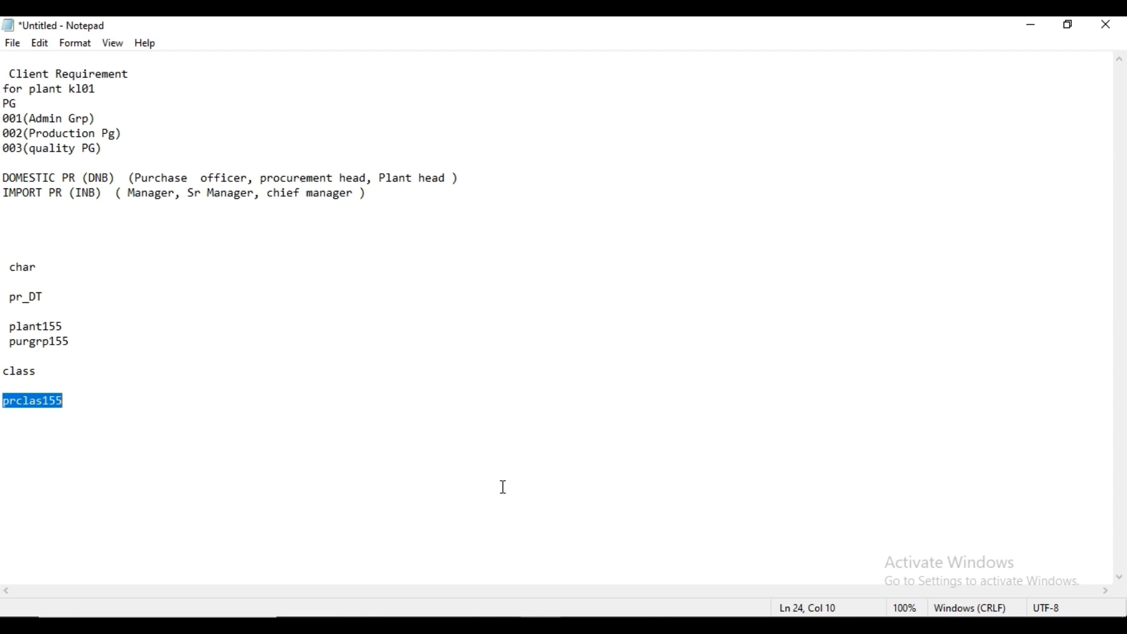
pyautogui.moveTo(540, 626)
pyautogui.moveTo(661, 626)
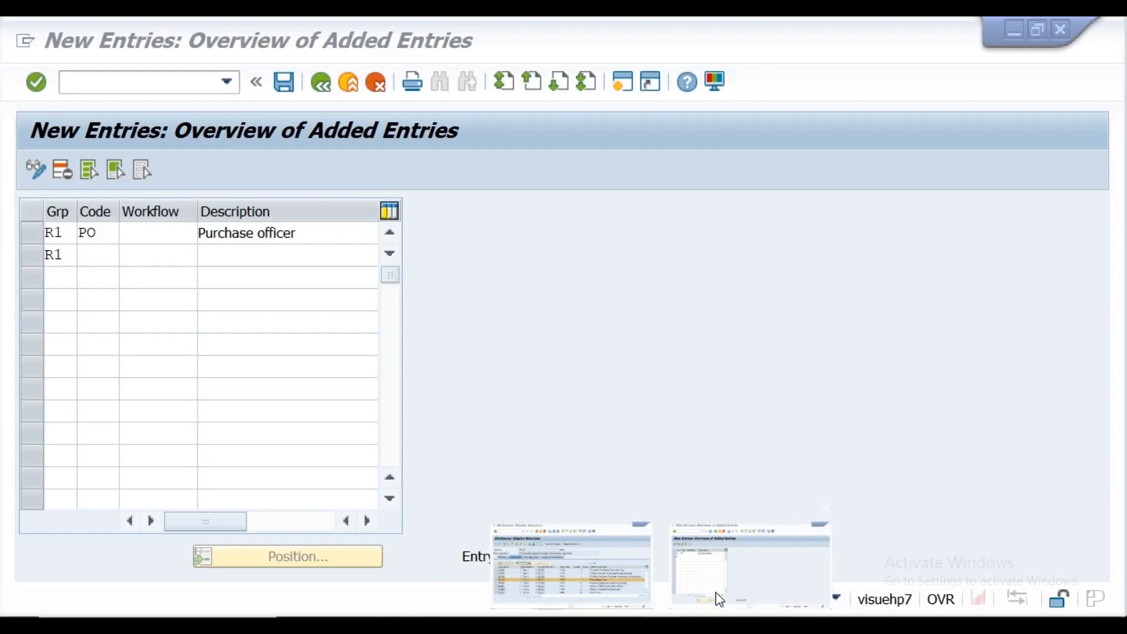
pyautogui.click(719, 598)
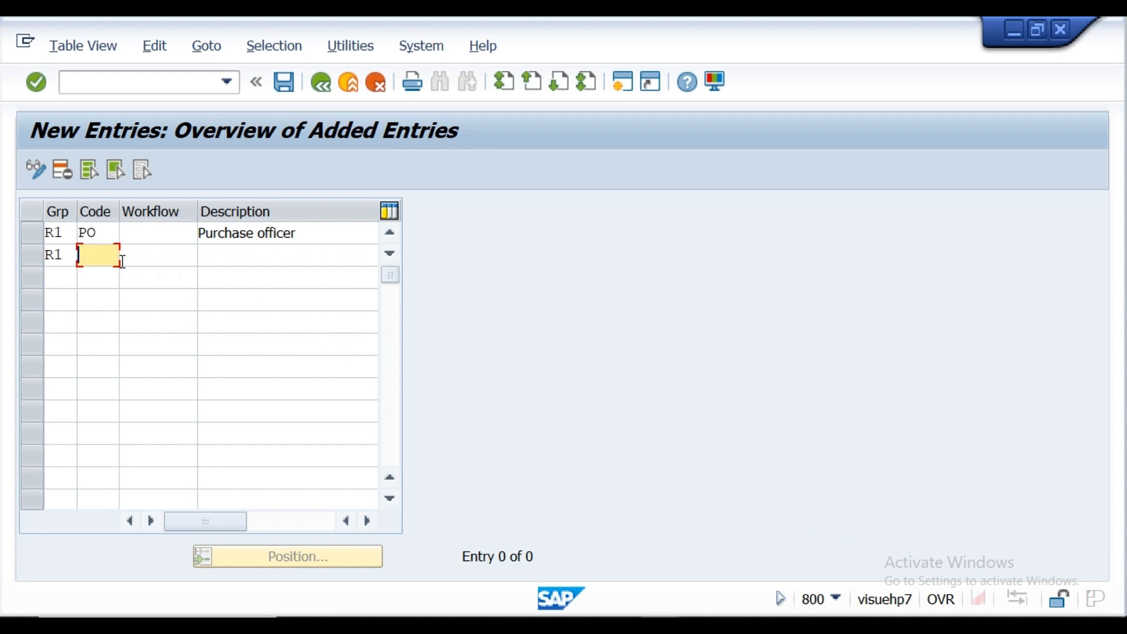
pyautogui.write('P')
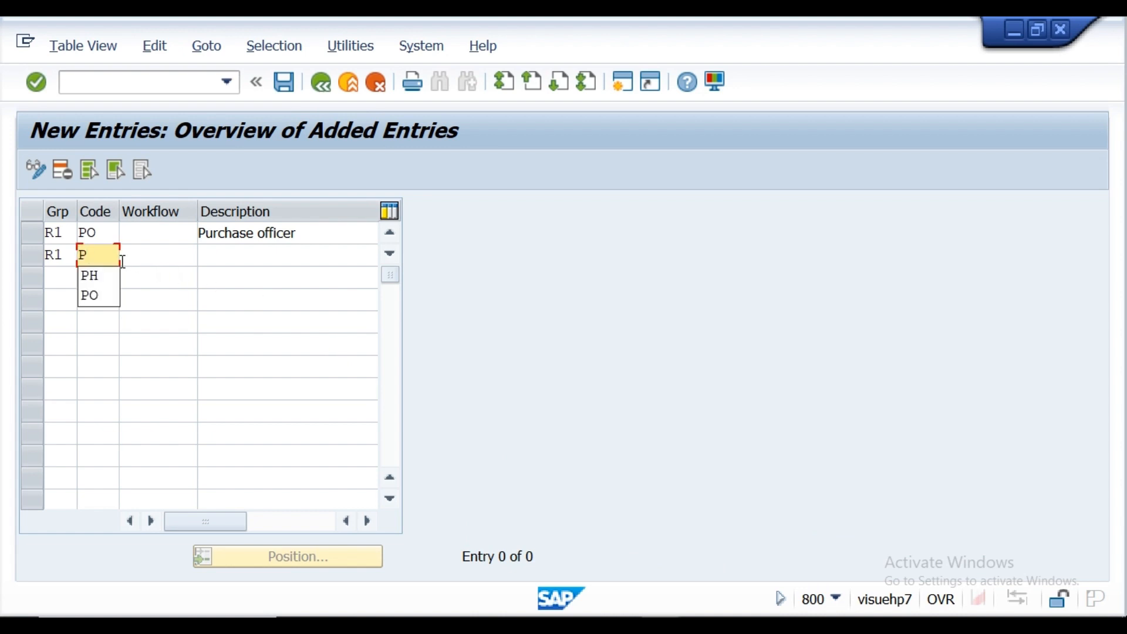
pyautogui.press('Down')
pyautogui.press('Return')
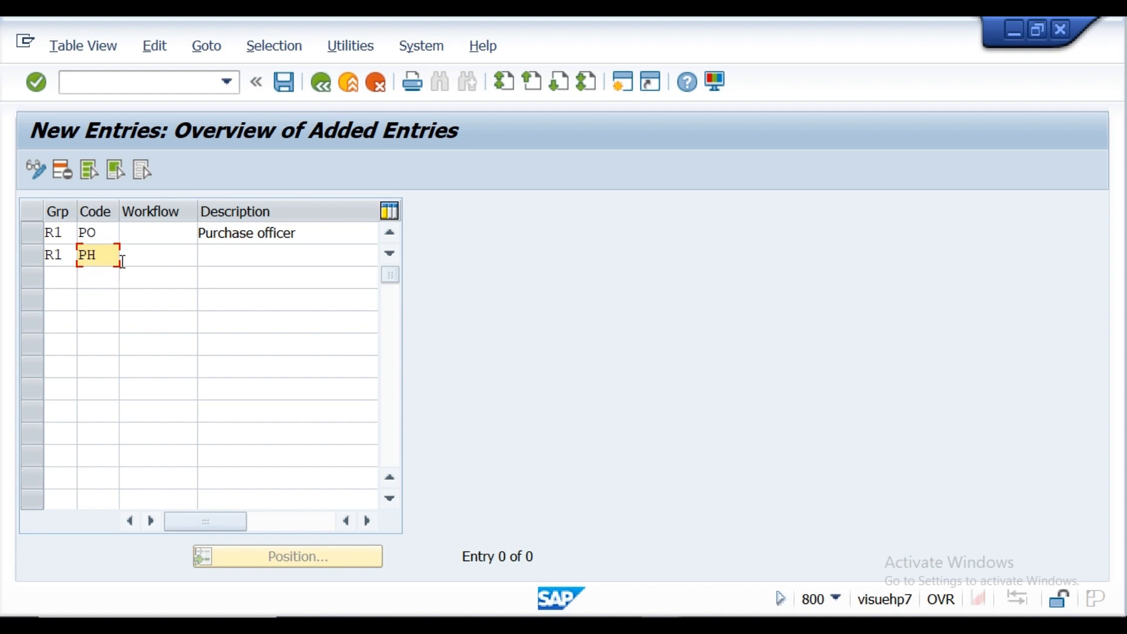
pyautogui.press('BackSpace')
pyautogui.press('BackSpace')
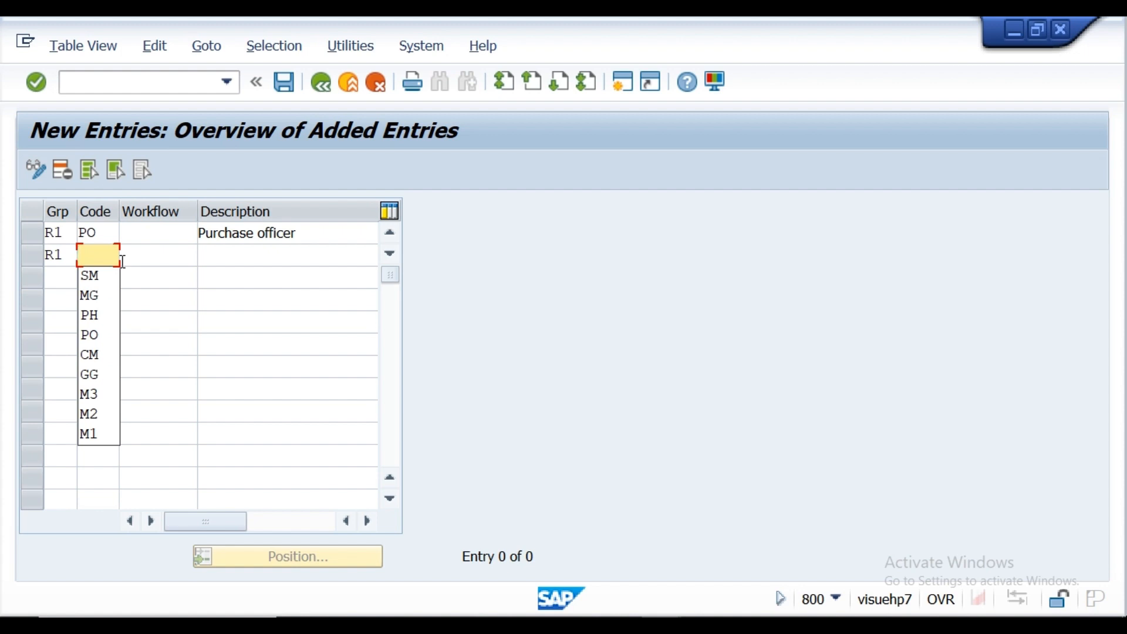
pyautogui.click(103, 231)
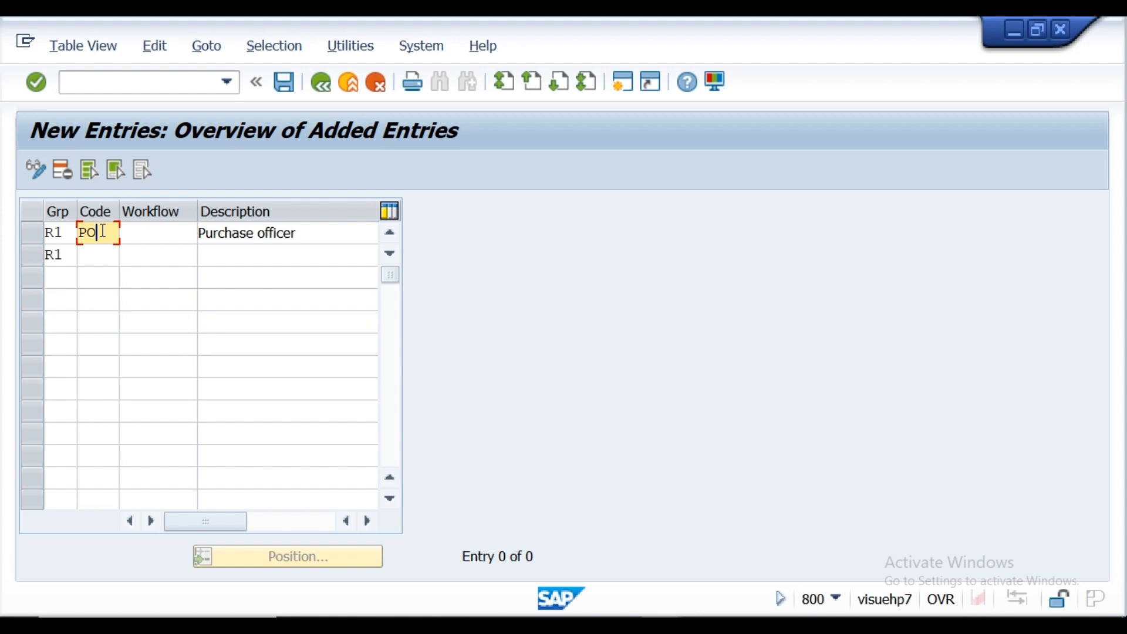
pyautogui.press('BackSpace')
pyautogui.press('BackSpace')
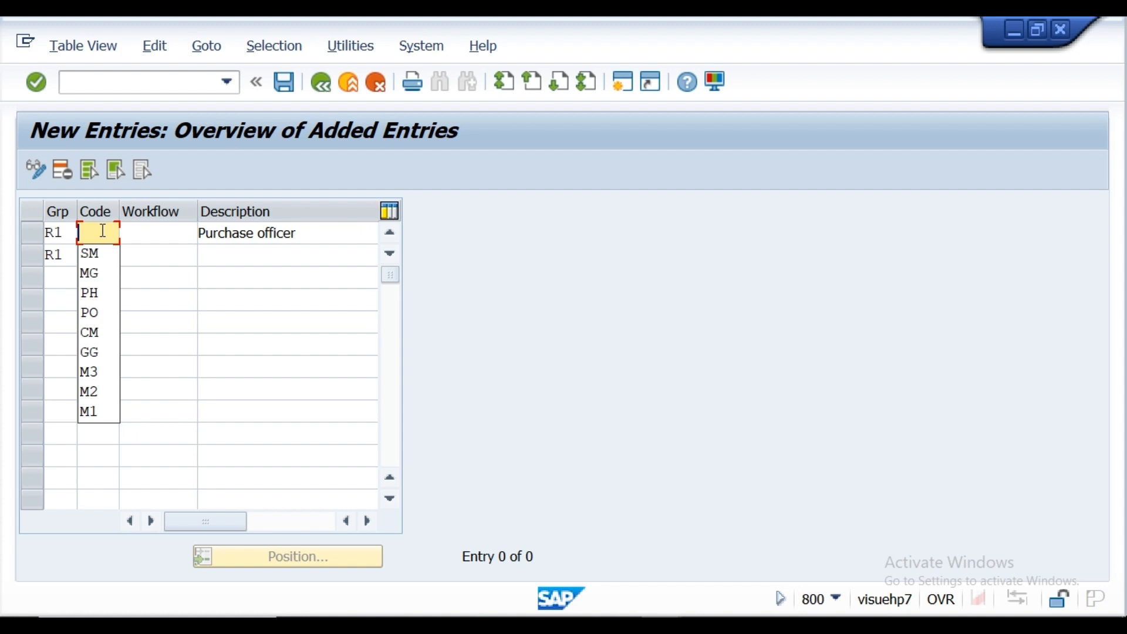
pyautogui.write('M')
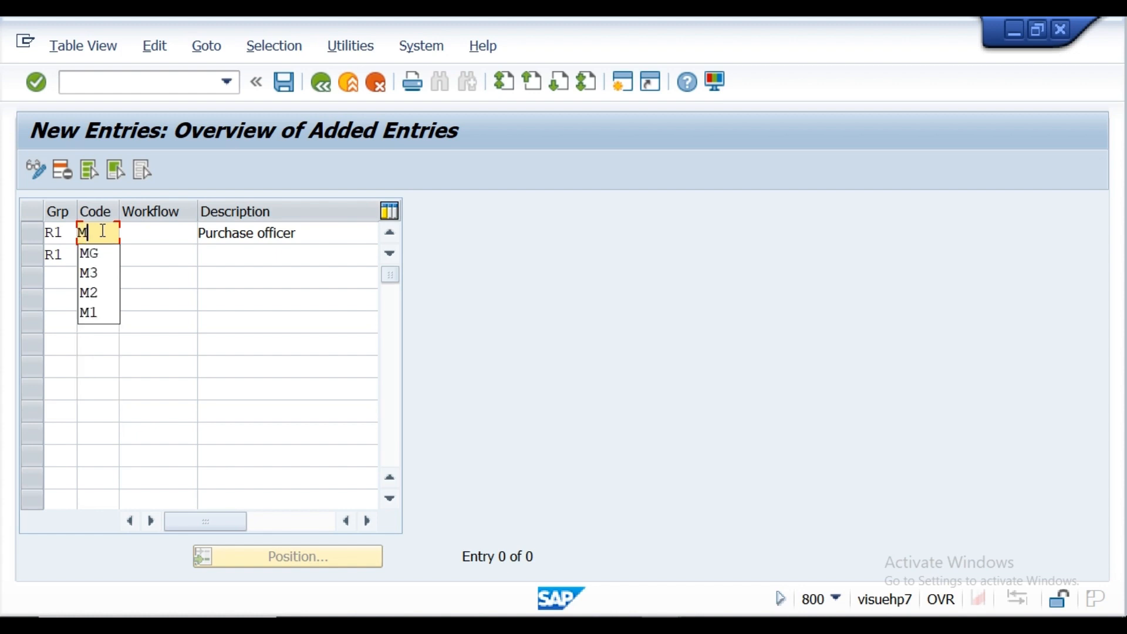
pyautogui.write('1')
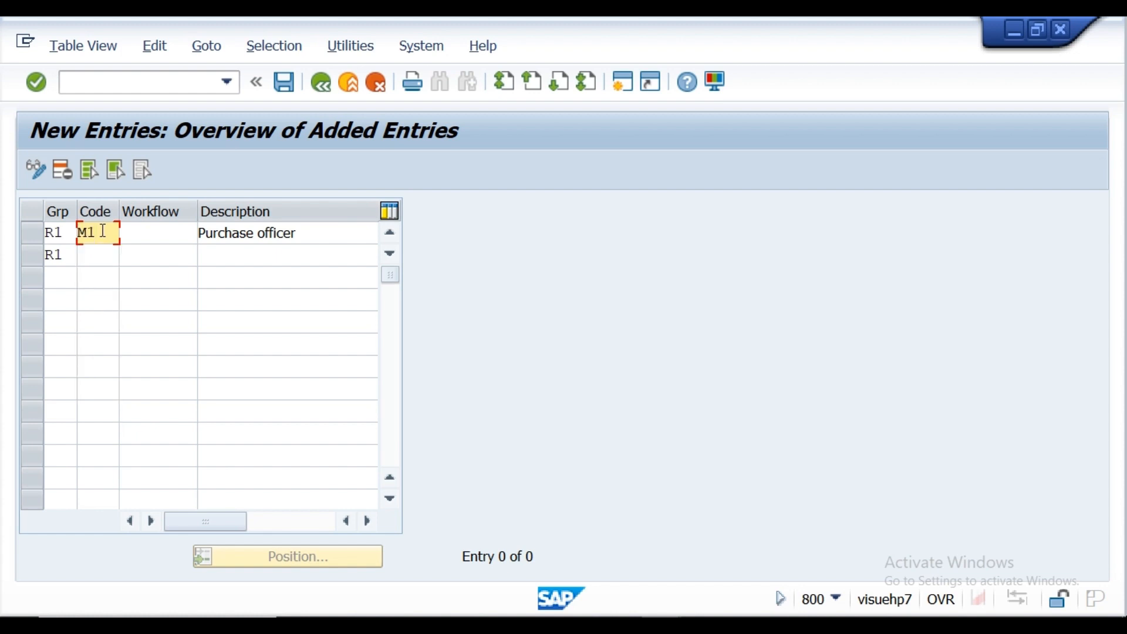
pyautogui.press('BackSpace')
pyautogui.press('BackSpace')
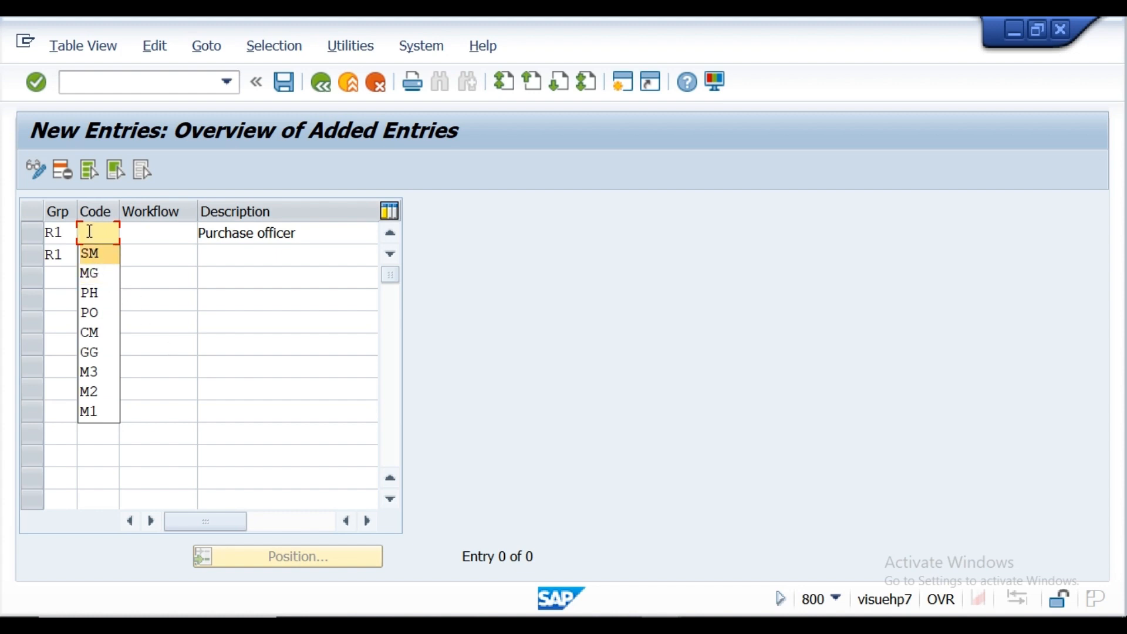
pyautogui.write('PO')
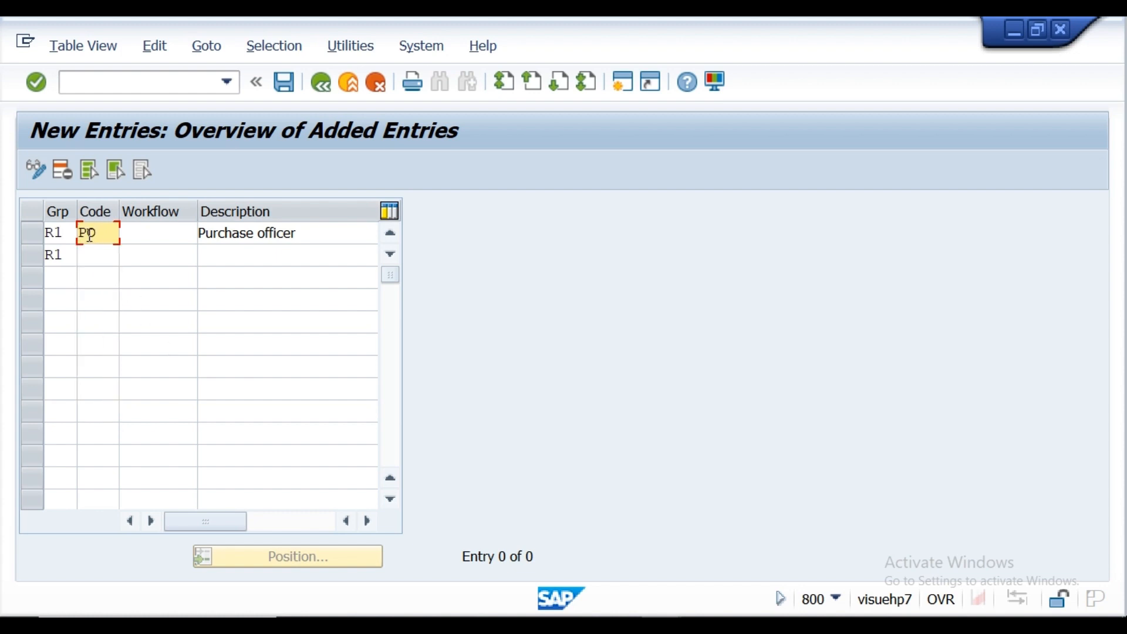
# Step: Check the approver roles in the Notepad requirement notes, retyping the end of "Plant" in the domestic PR line, and return to the release codes
pyautogui.click(94, 255)
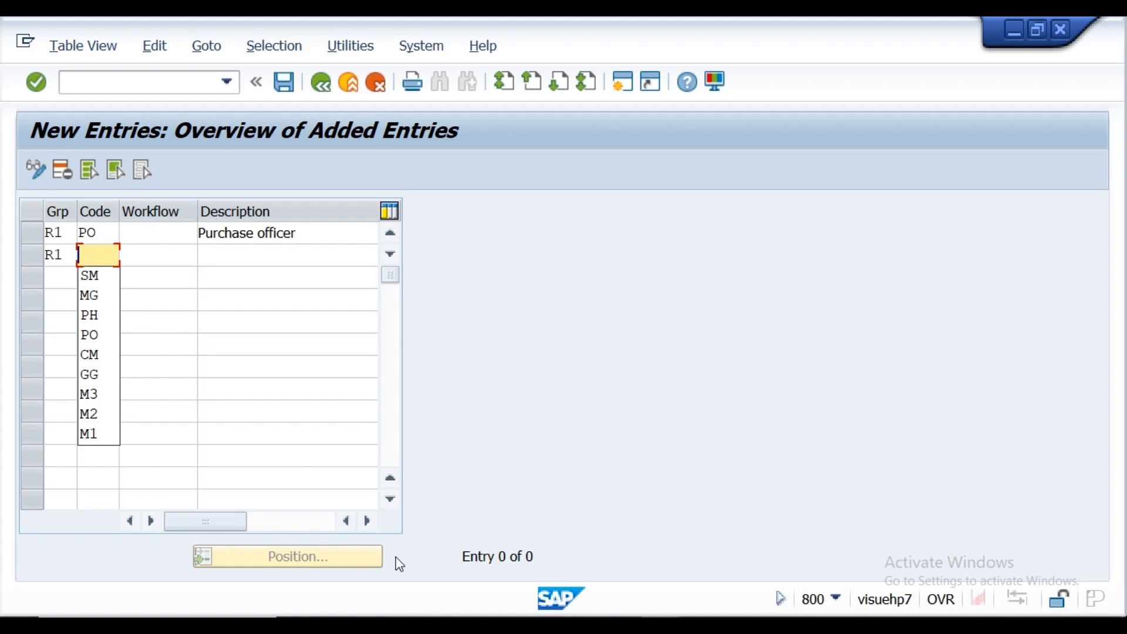
pyautogui.click(535, 625)
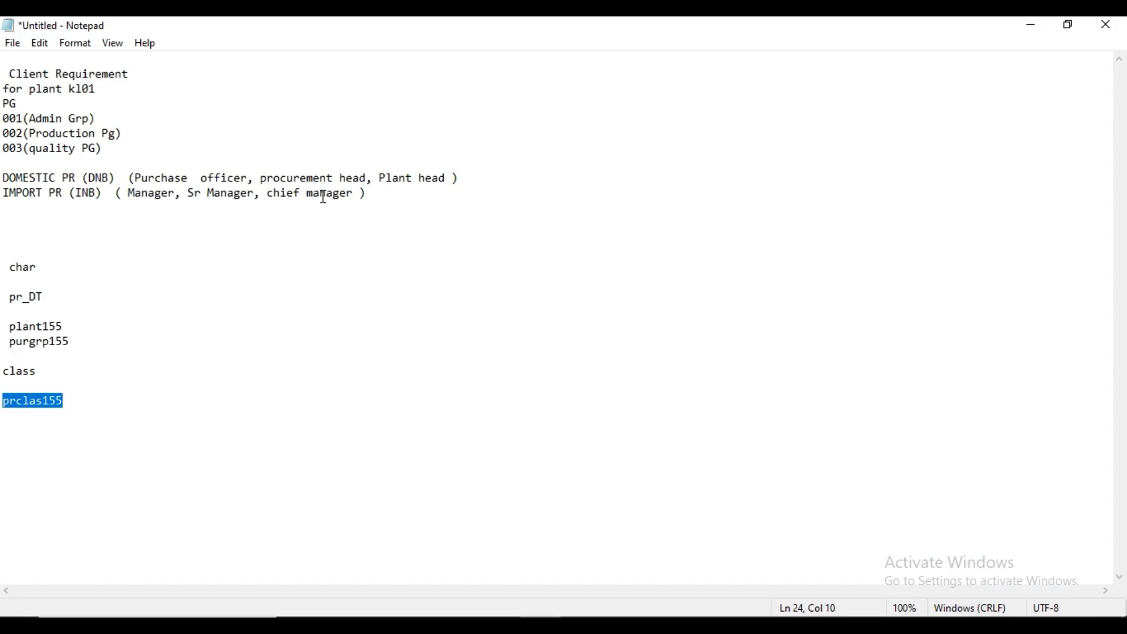
pyautogui.click(416, 178)
pyautogui.press('BackSpace')
pyautogui.press('BackSpace')
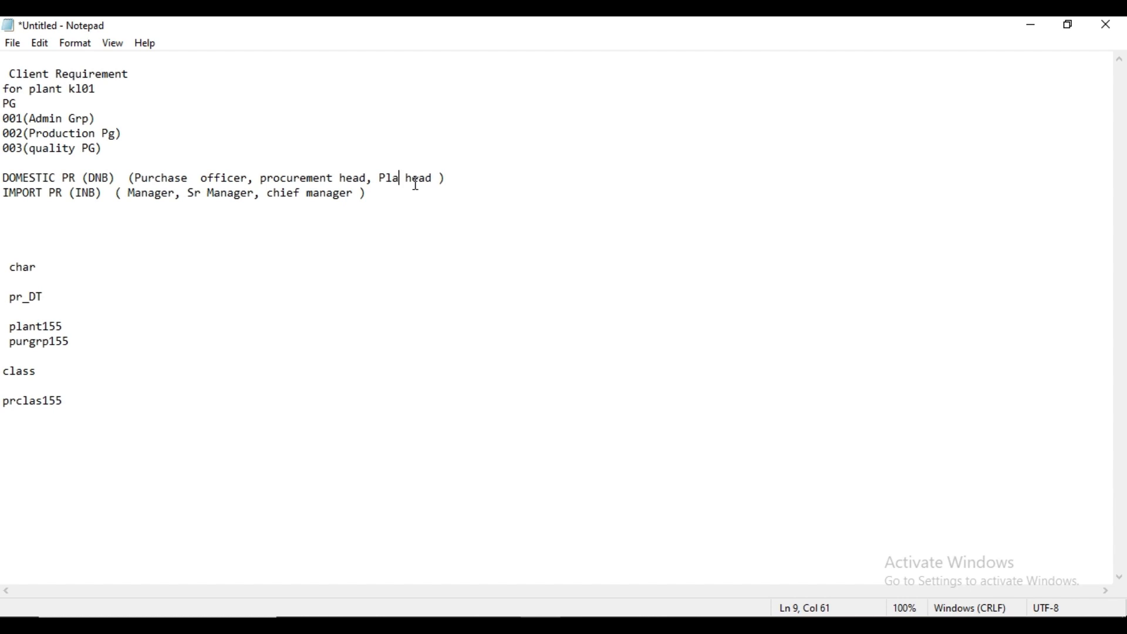
pyautogui.write('N')
pyautogui.press('BackSpace')
pyautogui.write('nt')
pyautogui.moveTo(662, 626)
pyautogui.click(725, 579)
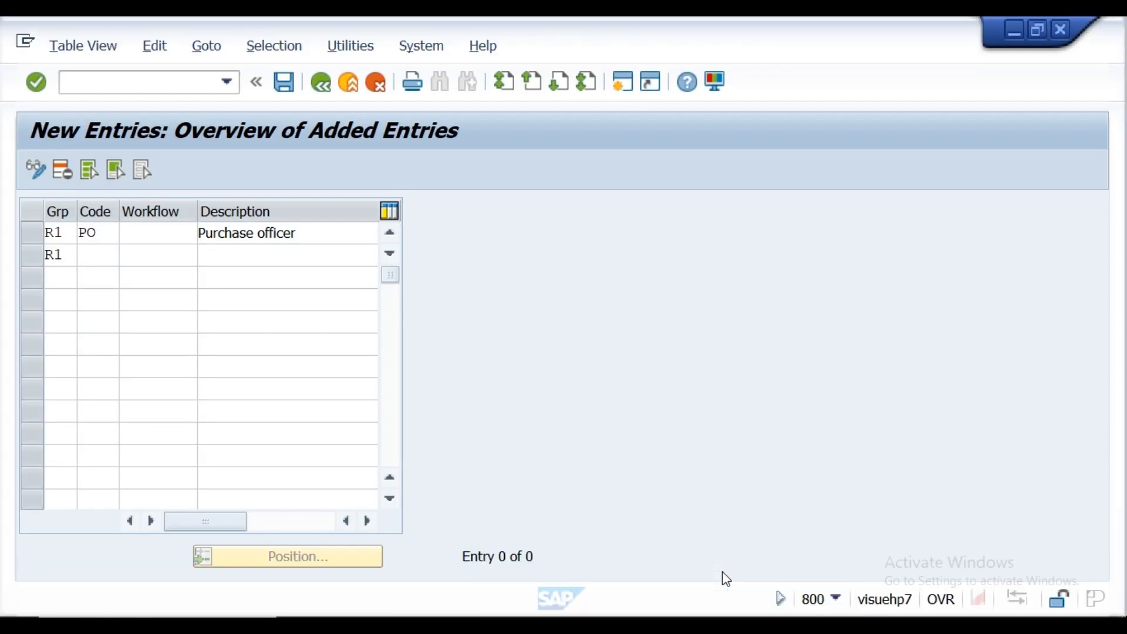
# Step: Complete the second release code row of group R1 with code P1 and description Procuremet Head
pyautogui.click(98, 263)
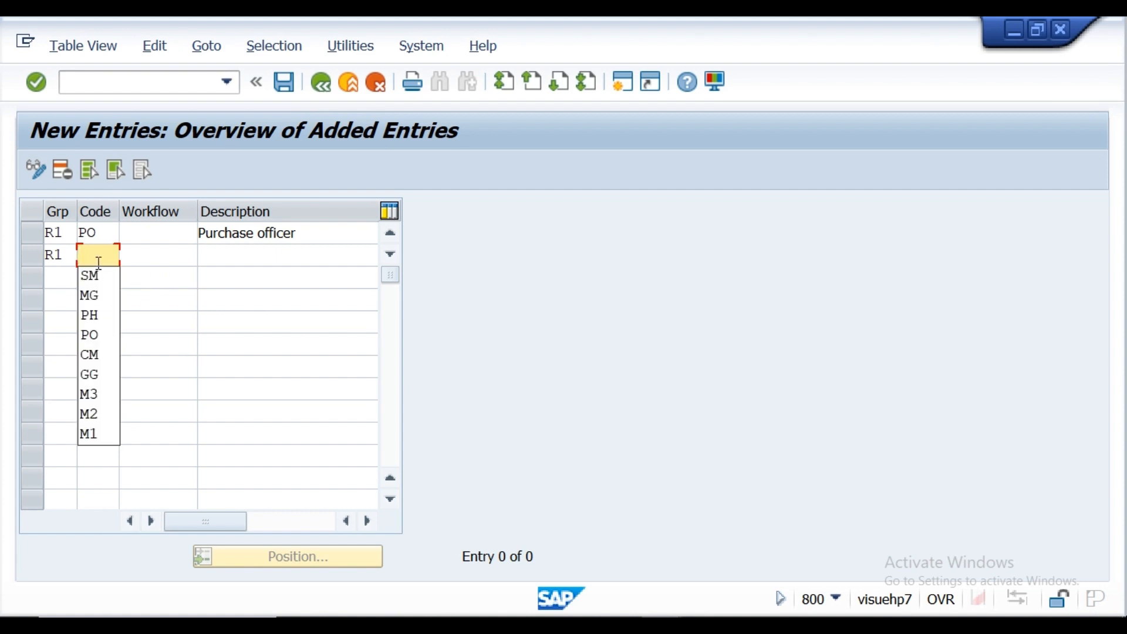
pyautogui.write('P1')
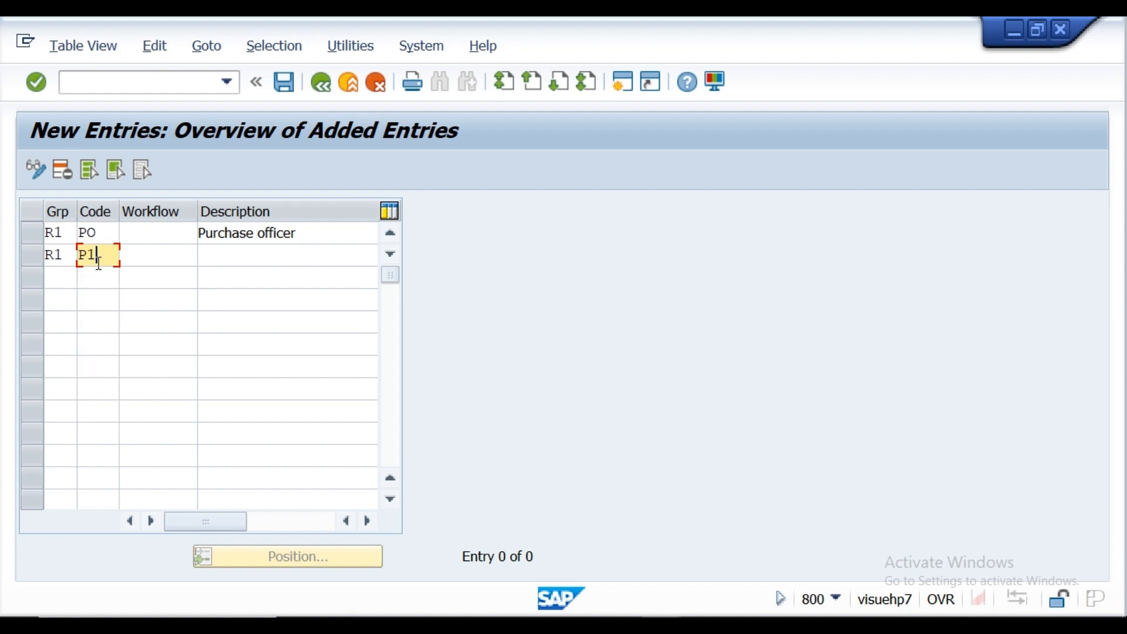
pyautogui.click(220, 261)
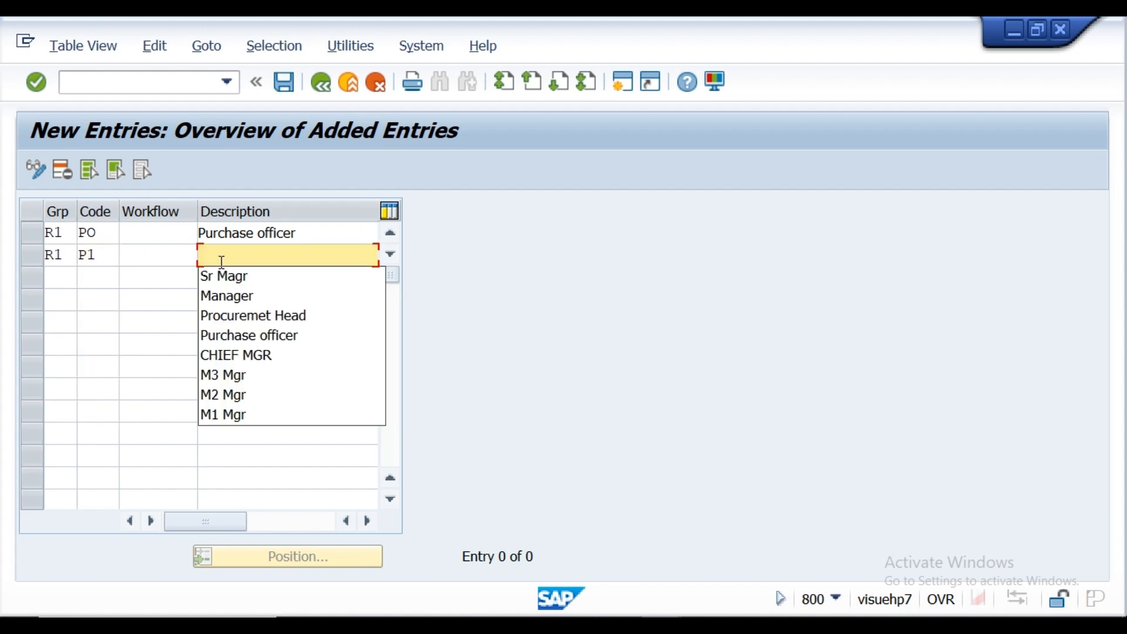
pyautogui.click(235, 317)
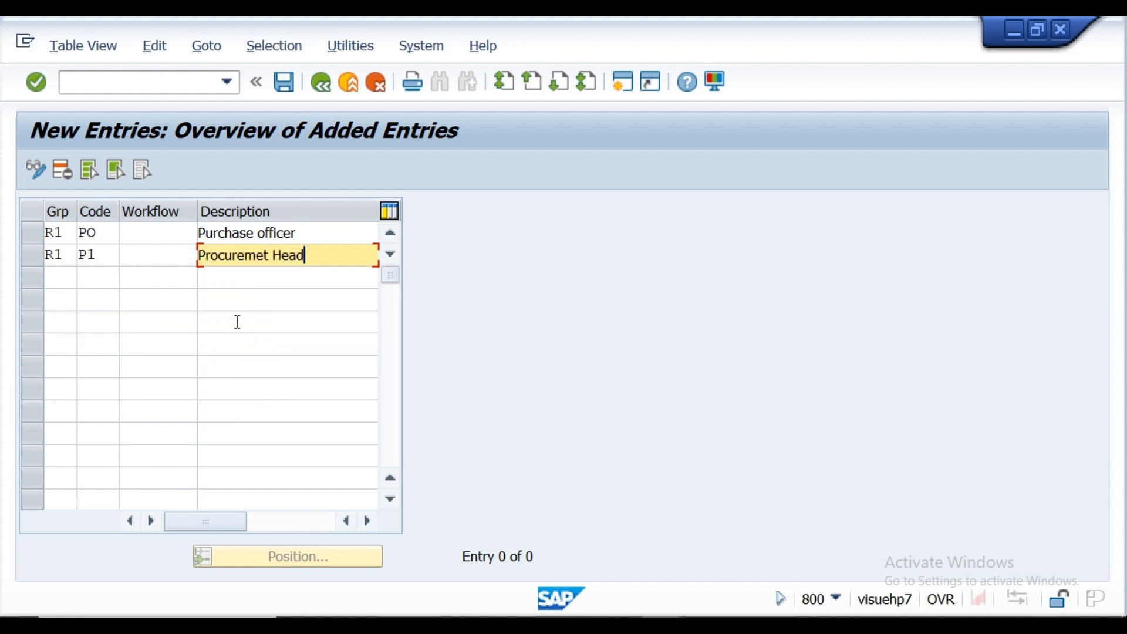
# Step: Add a third release code row for group R1 with code P2 and description Plant head
pyautogui.click(55, 276)
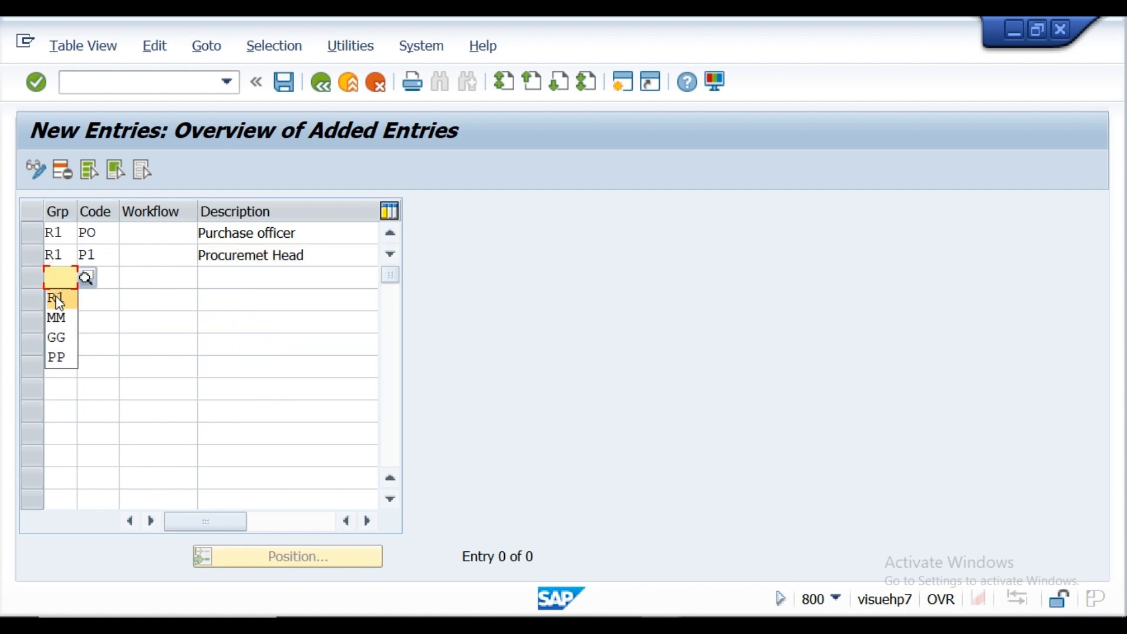
pyautogui.click(57, 299)
pyautogui.click(112, 280)
pyautogui.write('P2')
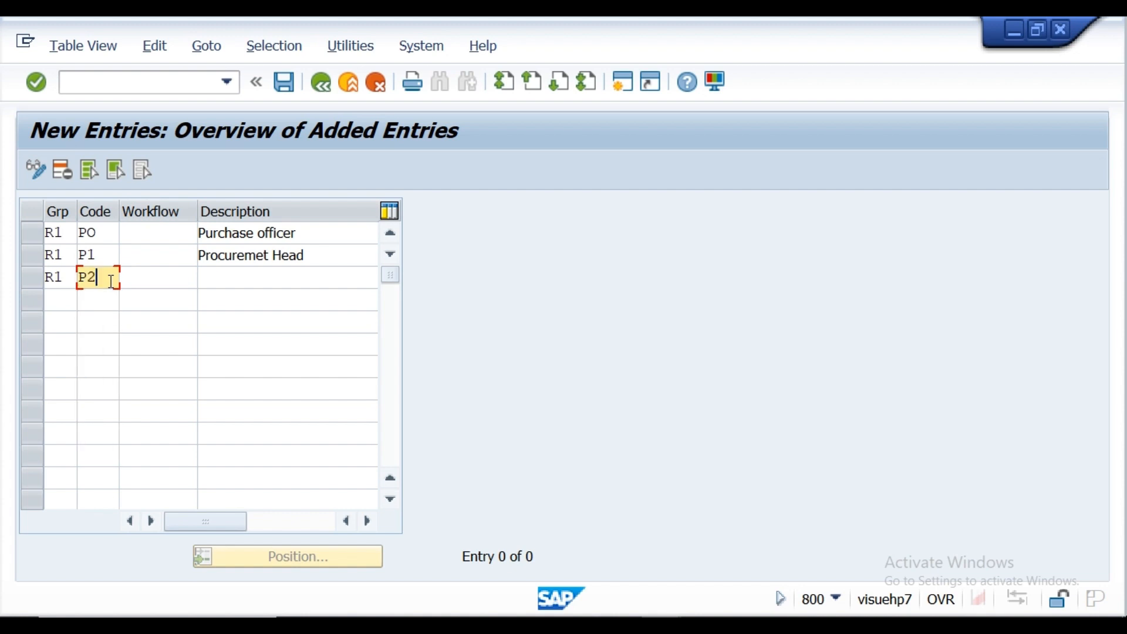
pyautogui.click(217, 280)
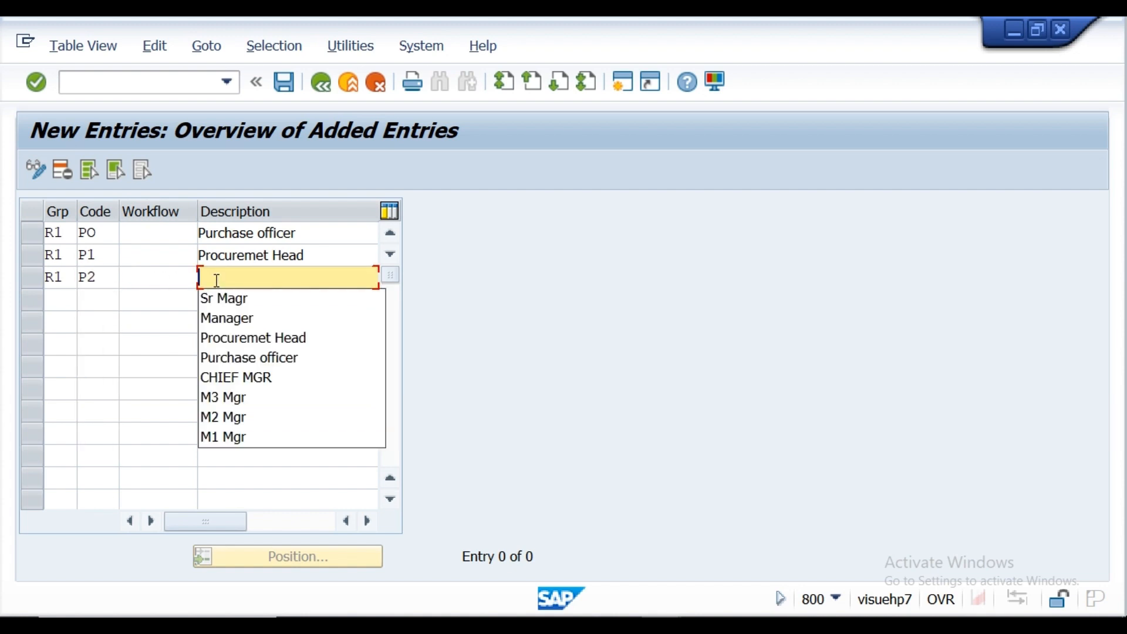
pyautogui.write('P')
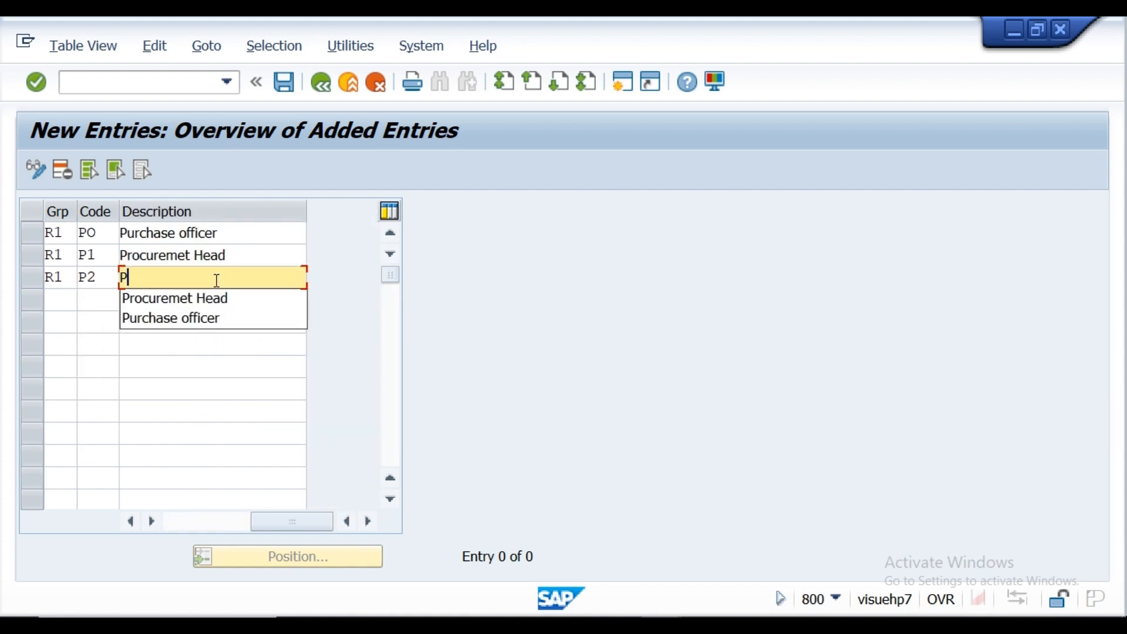
pyautogui.write('lant')
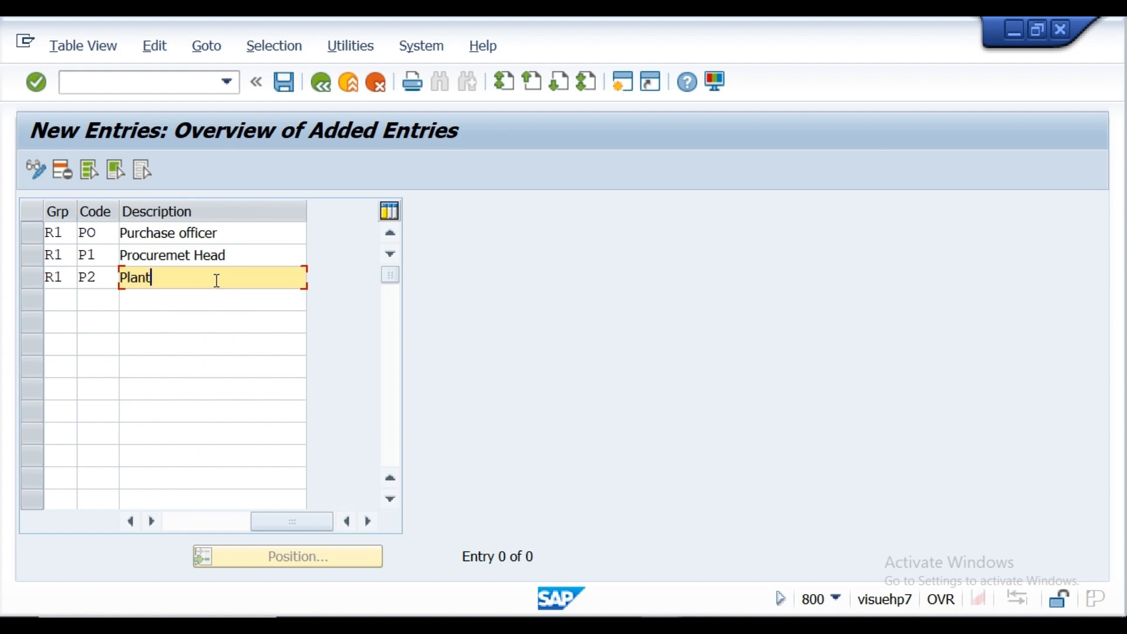
pyautogui.write(' haed')
pyautogui.press('BackSpace')
pyautogui.press('BackSpace')
pyautogui.press('BackSpace')
pyautogui.write('ead')
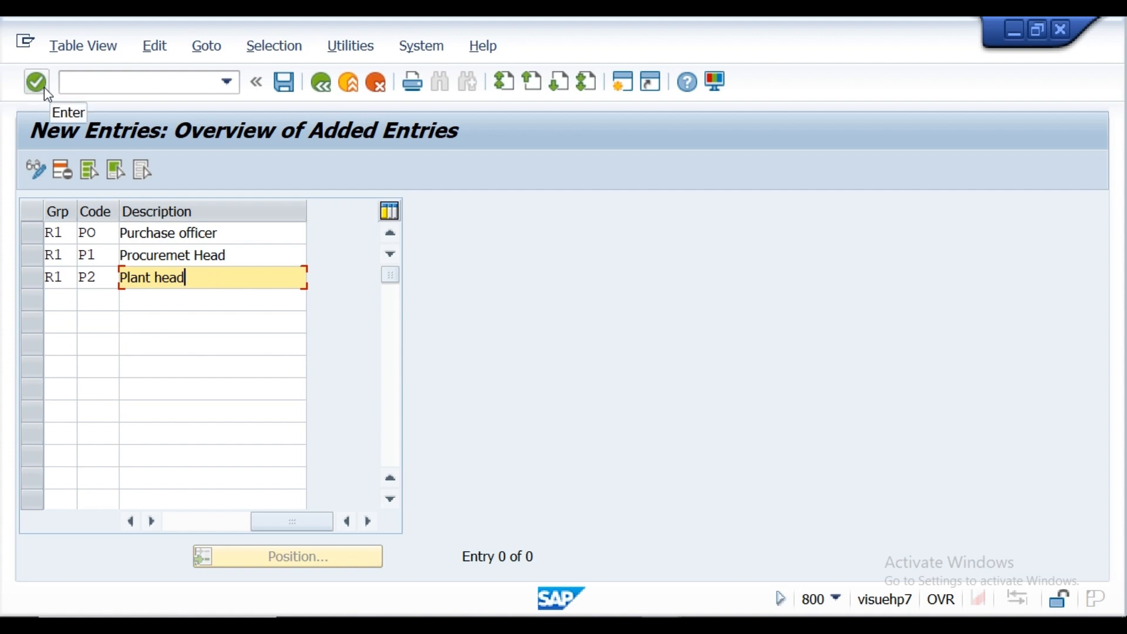
# Step: Add a release code row for group R1 with code MG and description Manager, checking the import PR approvers in the Notepad notes
pyautogui.click(61, 301)
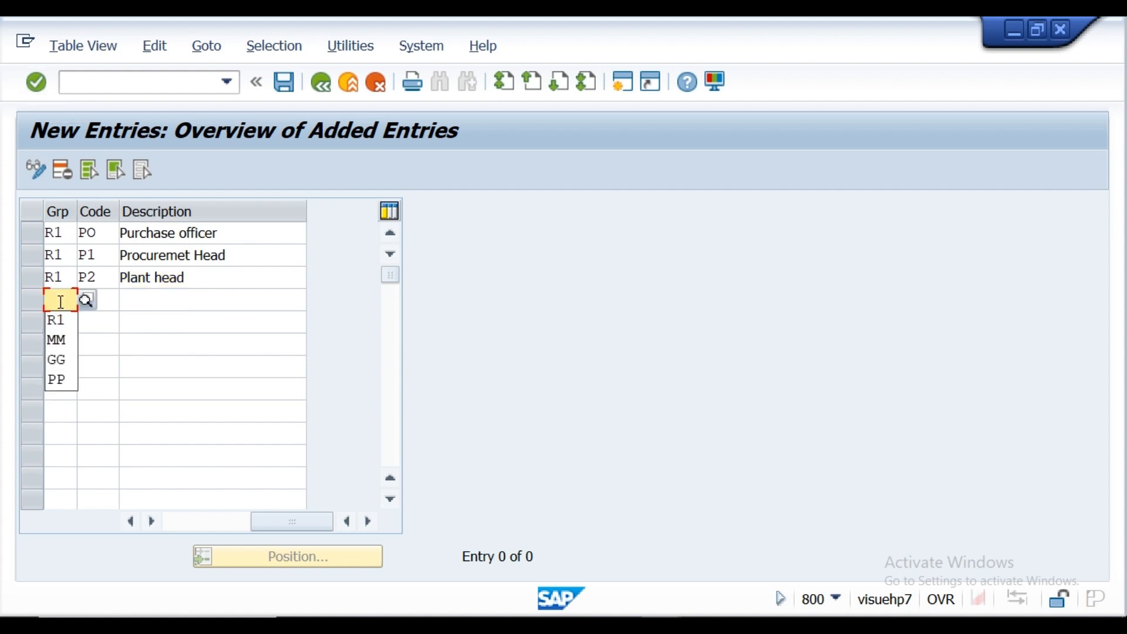
pyautogui.click(67, 330)
pyautogui.click(108, 302)
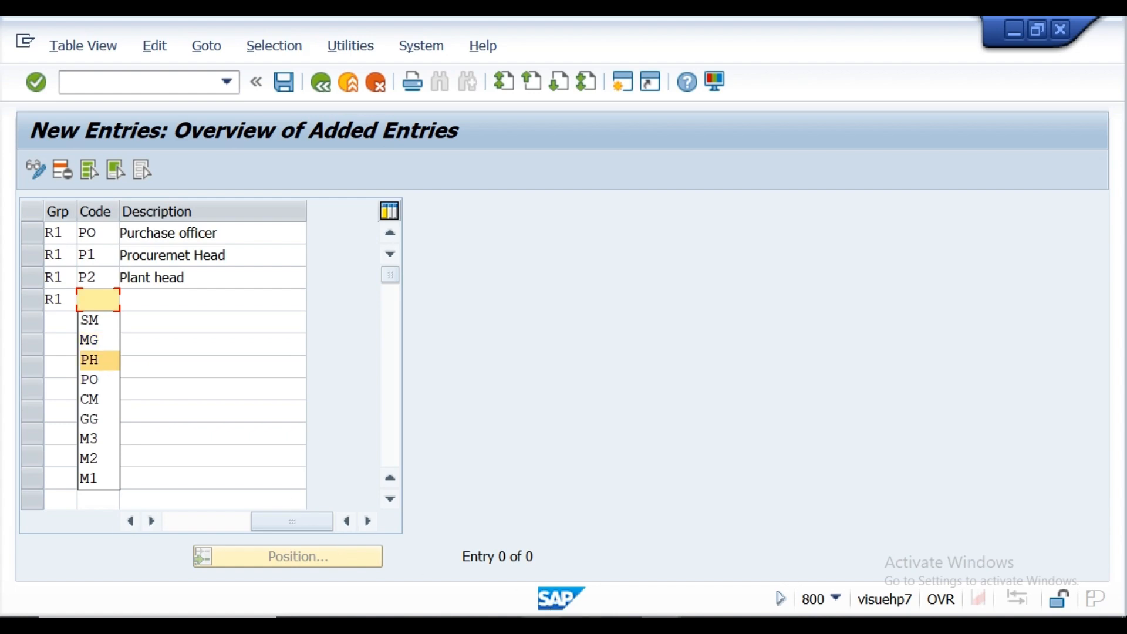
pyautogui.click(540, 616)
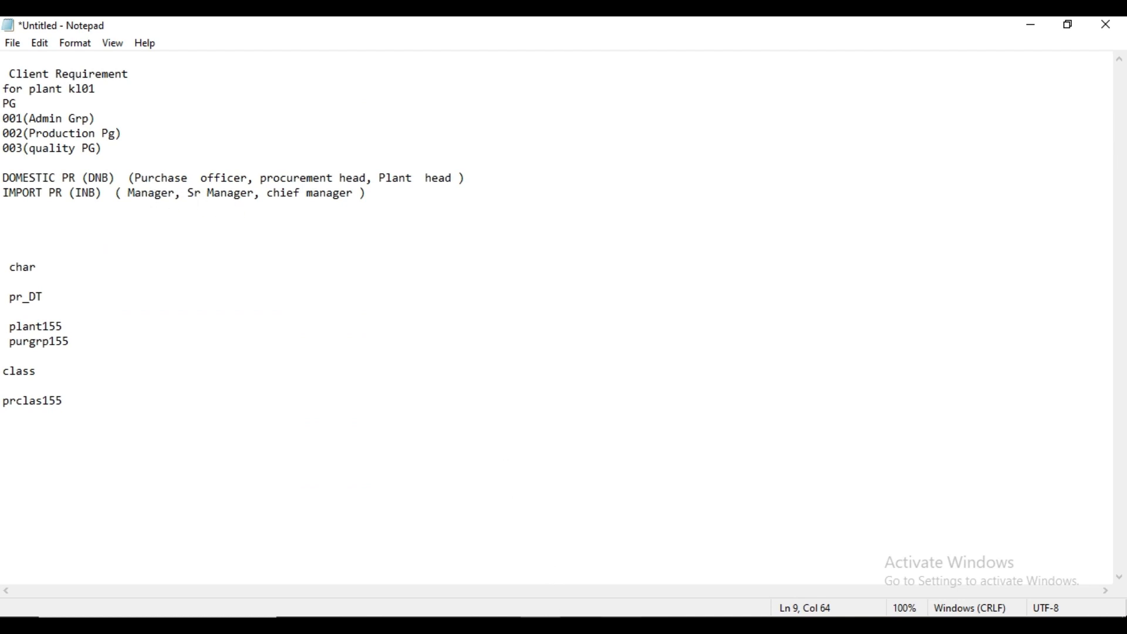
pyautogui.click(574, 624)
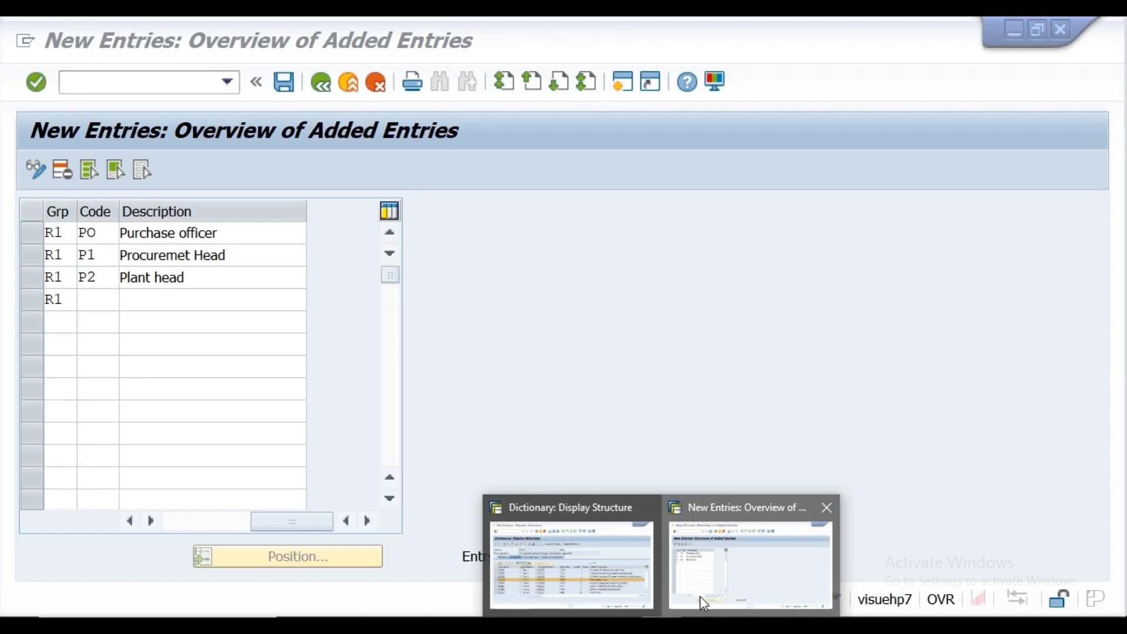
pyautogui.click(699, 596)
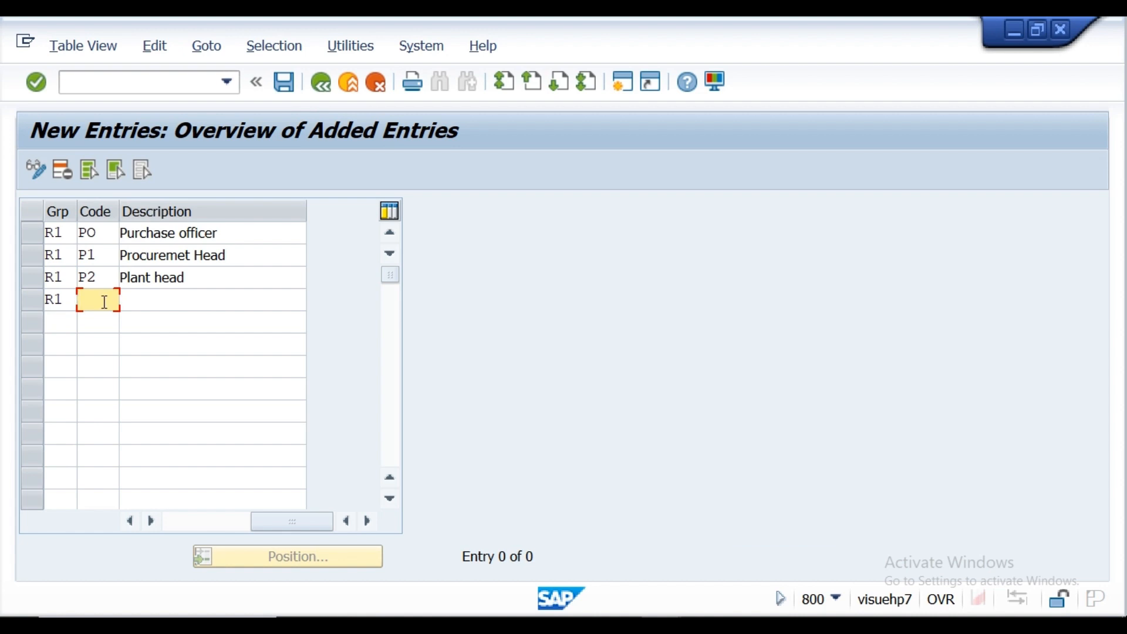
pyautogui.click(105, 301)
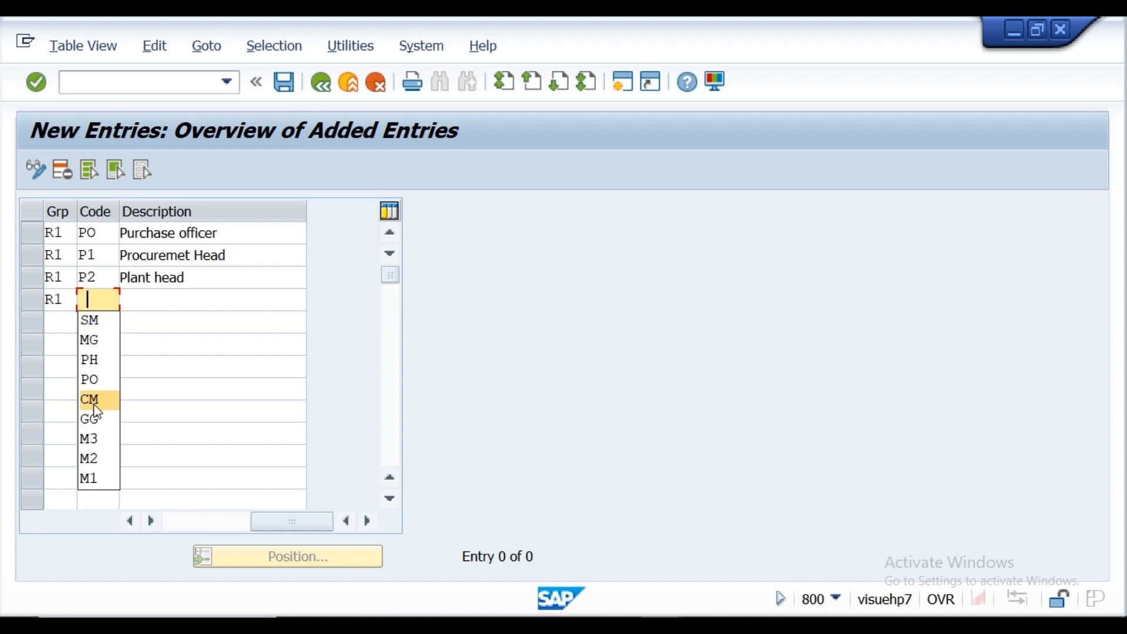
pyautogui.click(98, 341)
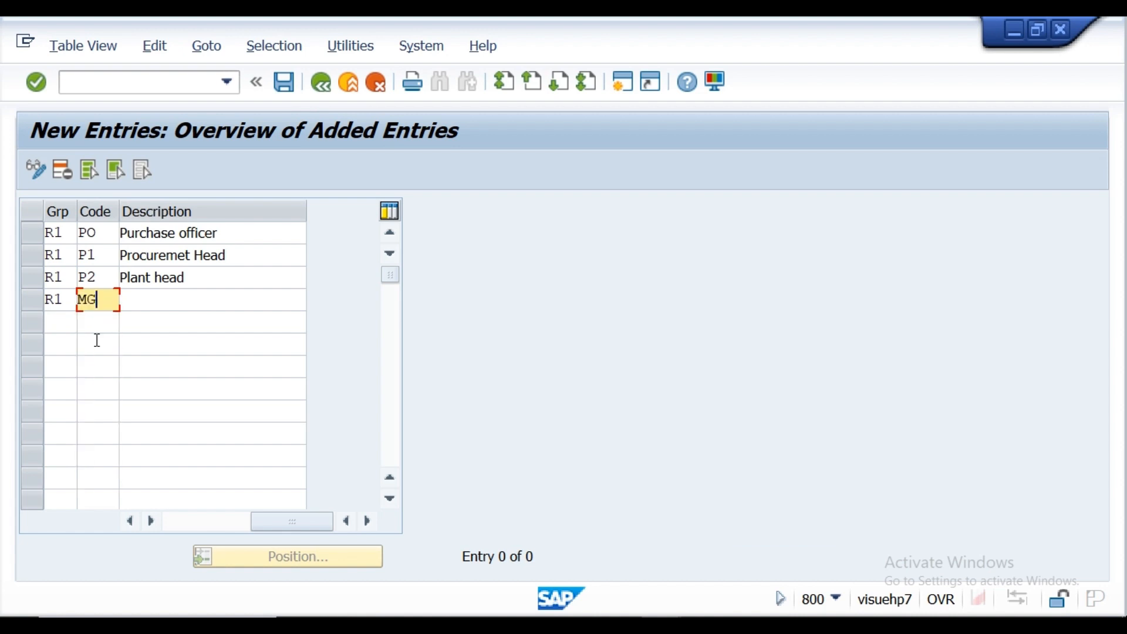
pyautogui.click(159, 305)
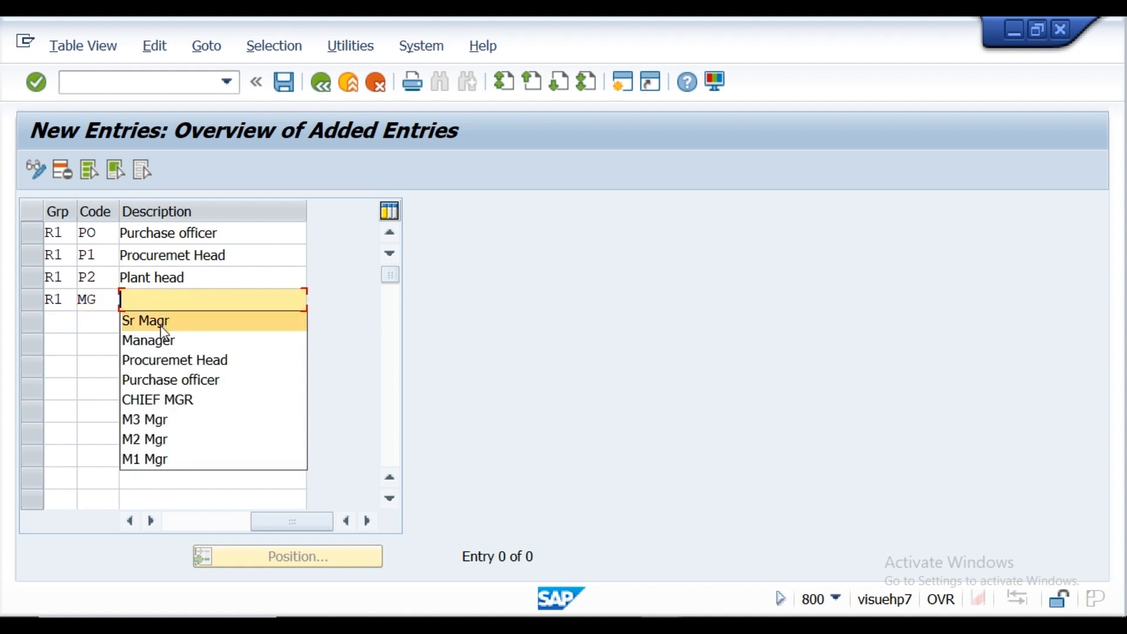
pyautogui.click(164, 346)
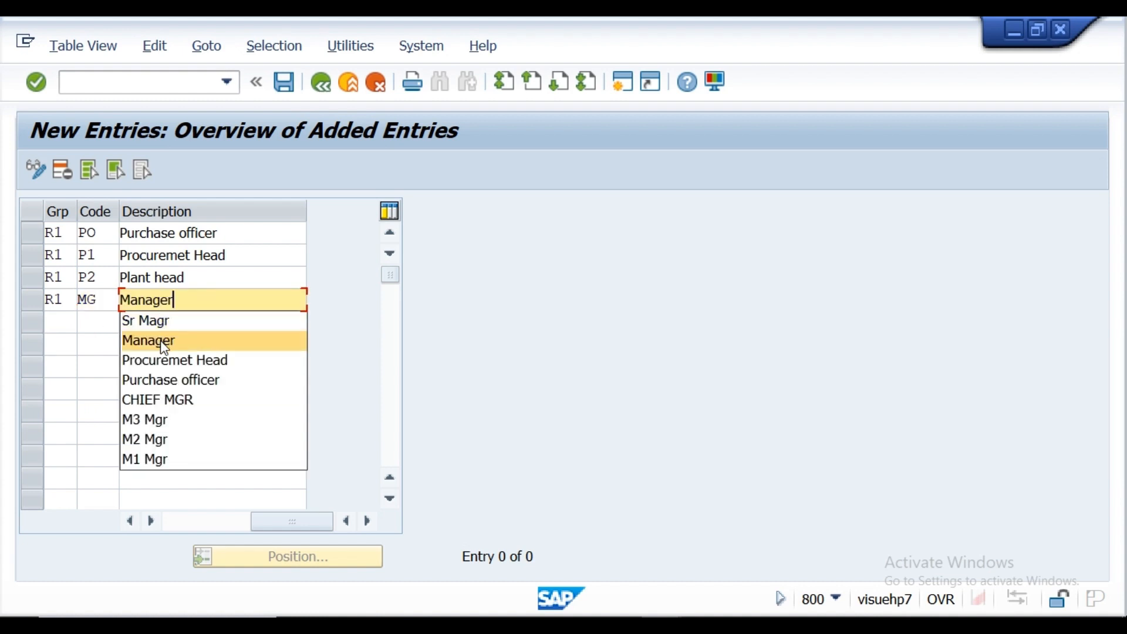
# Step: Add a fifth release code row for group R1 with code SM and description Sr Magr
pyautogui.click(65, 325)
pyautogui.click(61, 343)
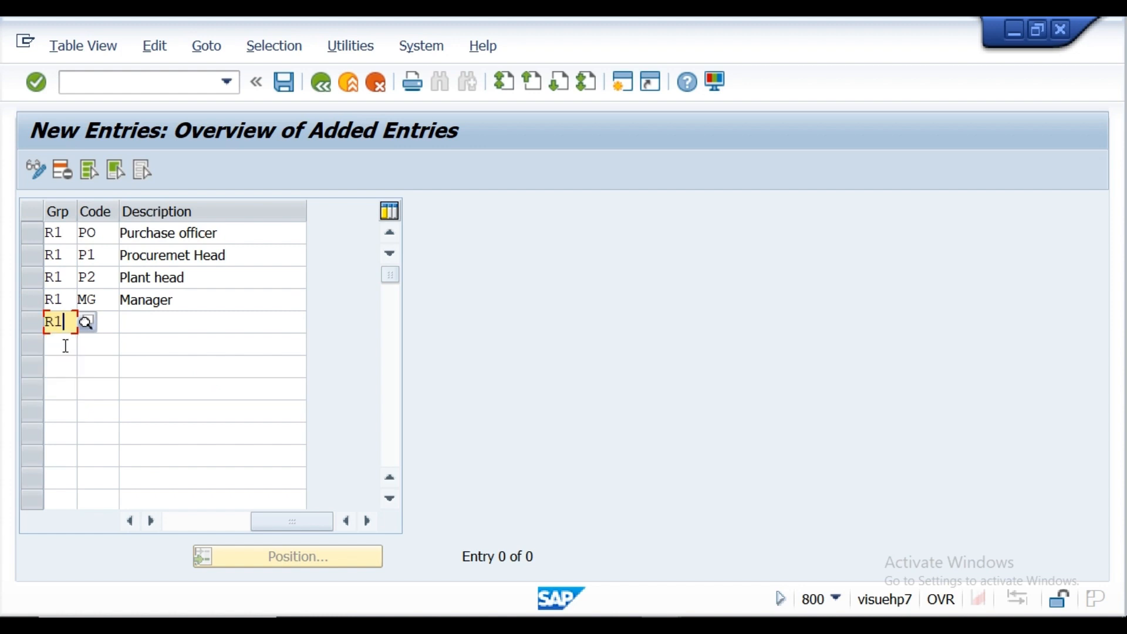
pyautogui.click(110, 329)
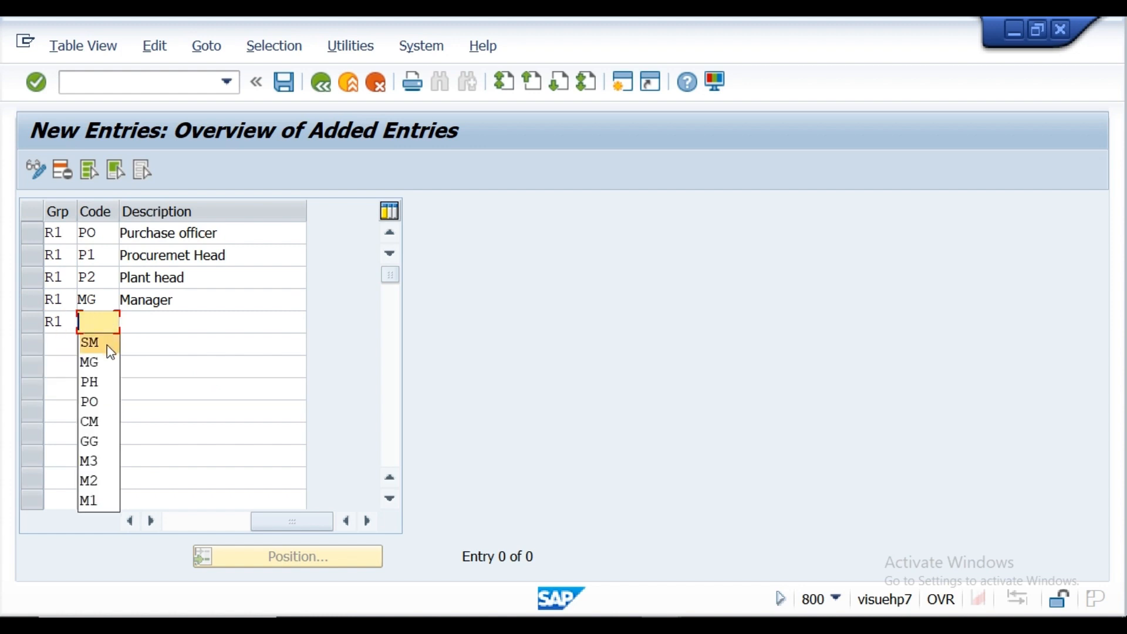
pyautogui.click(111, 351)
pyautogui.click(153, 321)
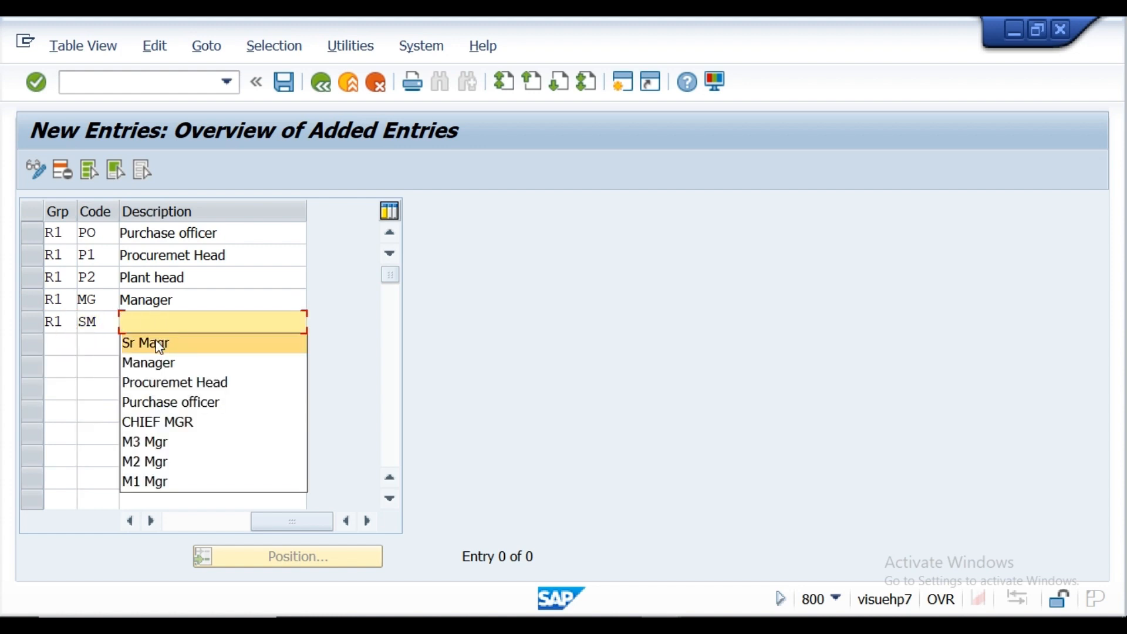
pyautogui.click(160, 346)
# Step: Add a sixth release code row for group R1 with code CM and description CHIEF MGR
pyautogui.click(62, 344)
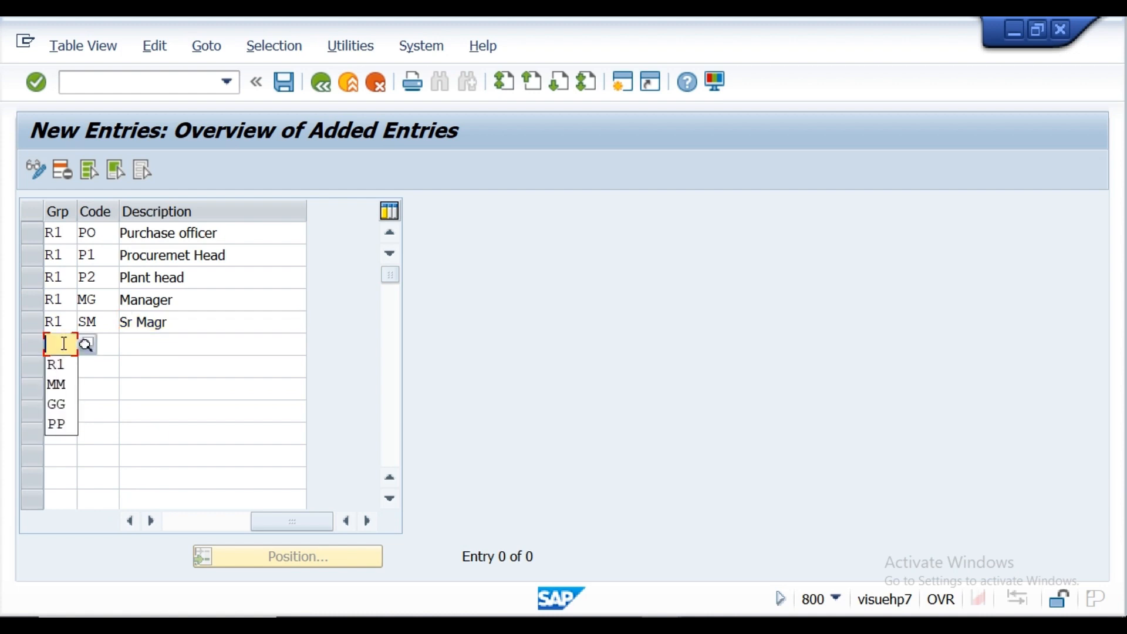
pyautogui.click(64, 373)
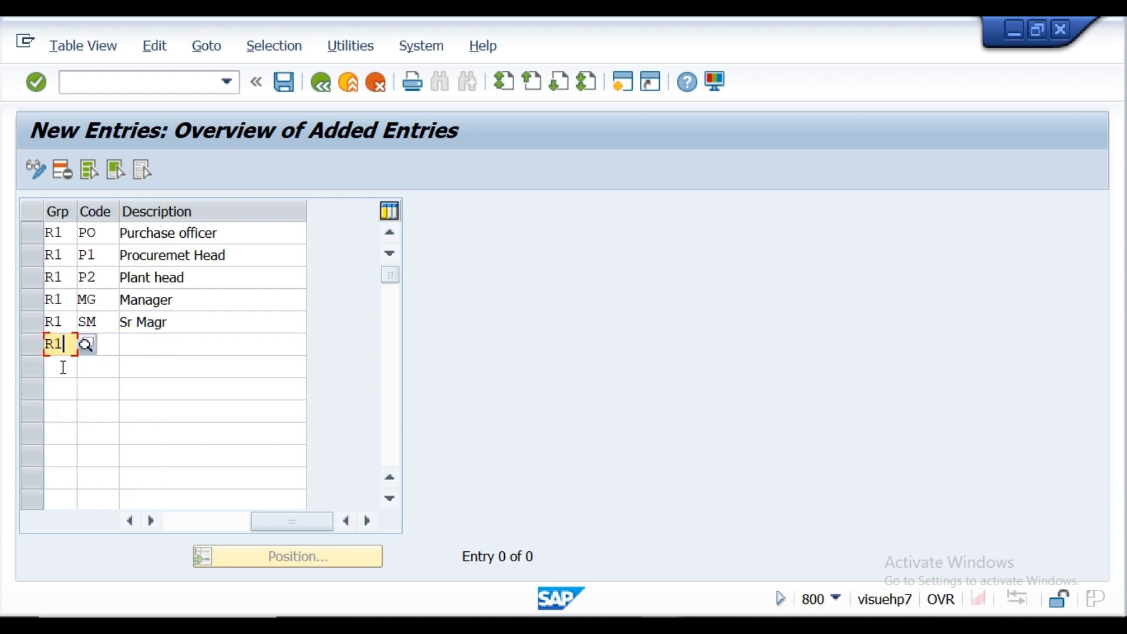
pyautogui.click(108, 351)
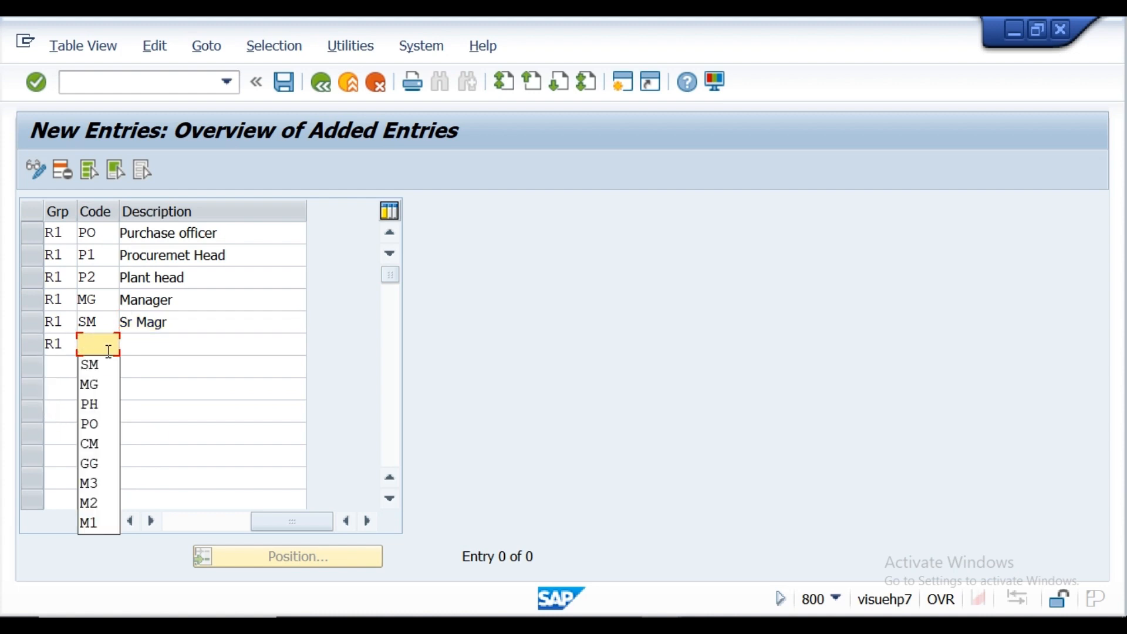
pyautogui.click(96, 443)
pyautogui.click(147, 346)
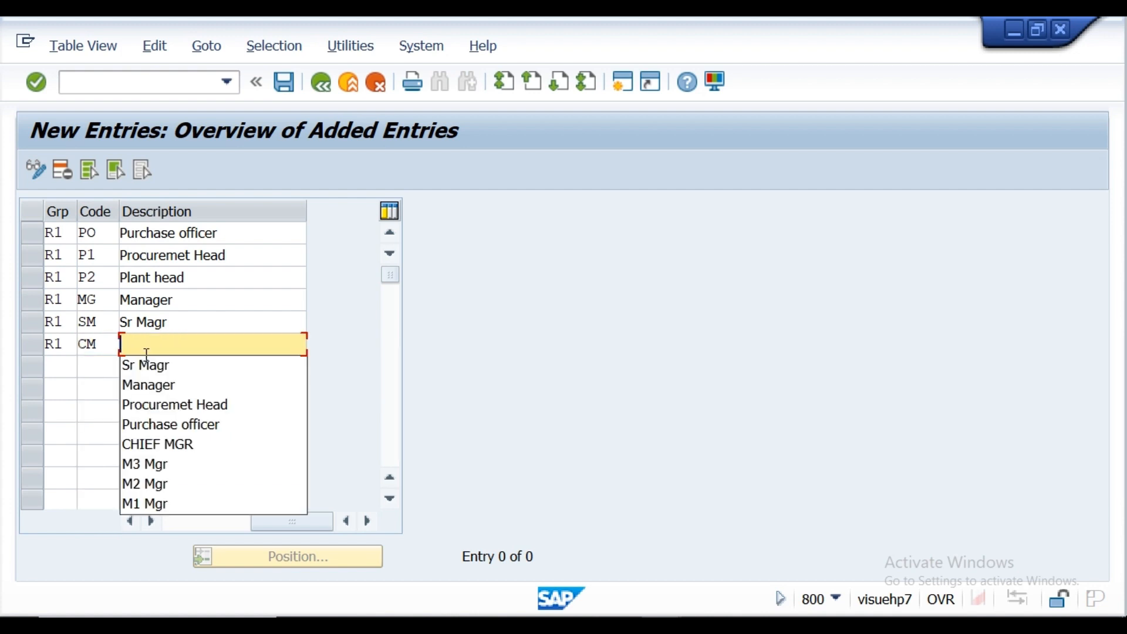
pyautogui.click(148, 446)
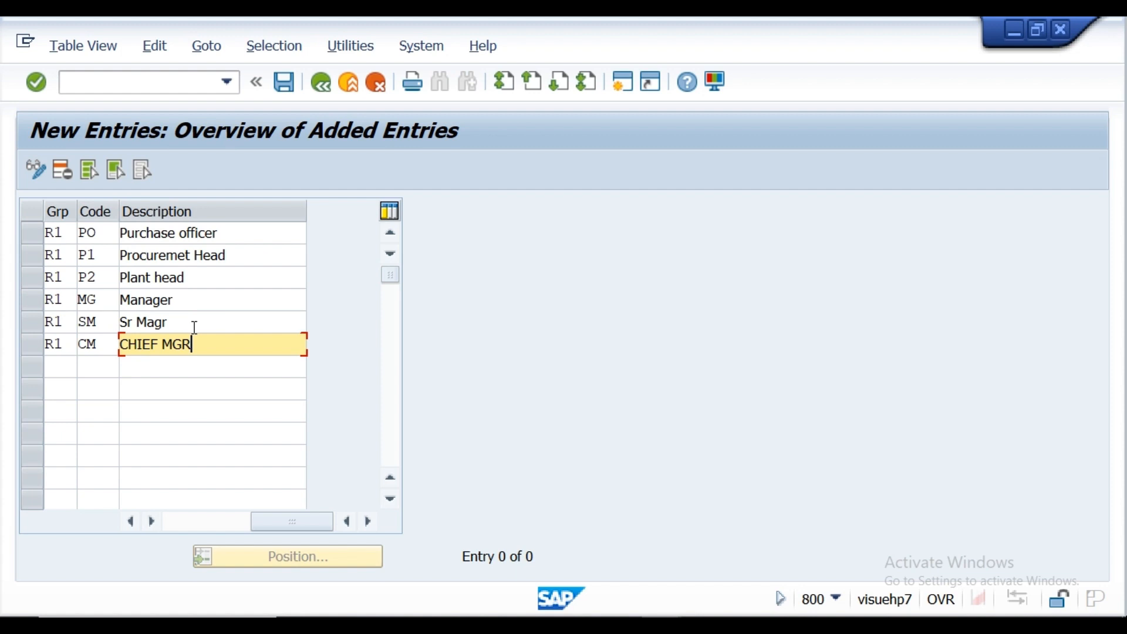
# Step: Review the entered release code rows and compare them with the approvers listed in the Notepad notes
pyautogui.click(390, 500)
pyautogui.click(390, 499)
pyautogui.click(390, 499)
pyautogui.click(392, 500)
pyautogui.click(392, 500)
pyautogui.click(392, 500)
pyautogui.click(392, 500)
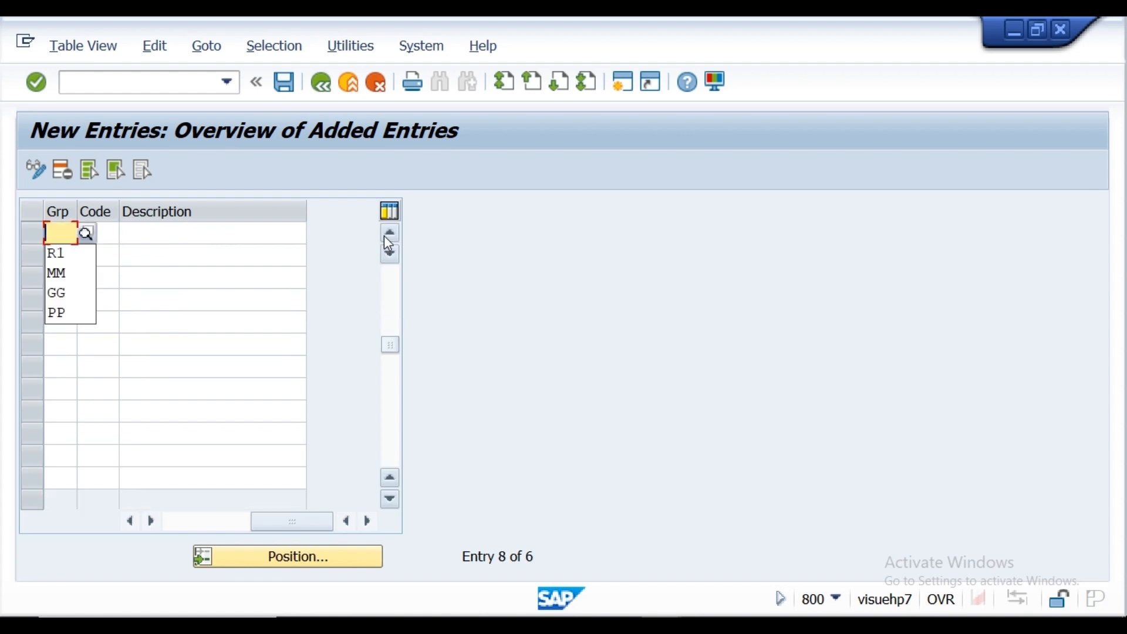
pyautogui.hotkey('alt', 'Tab')
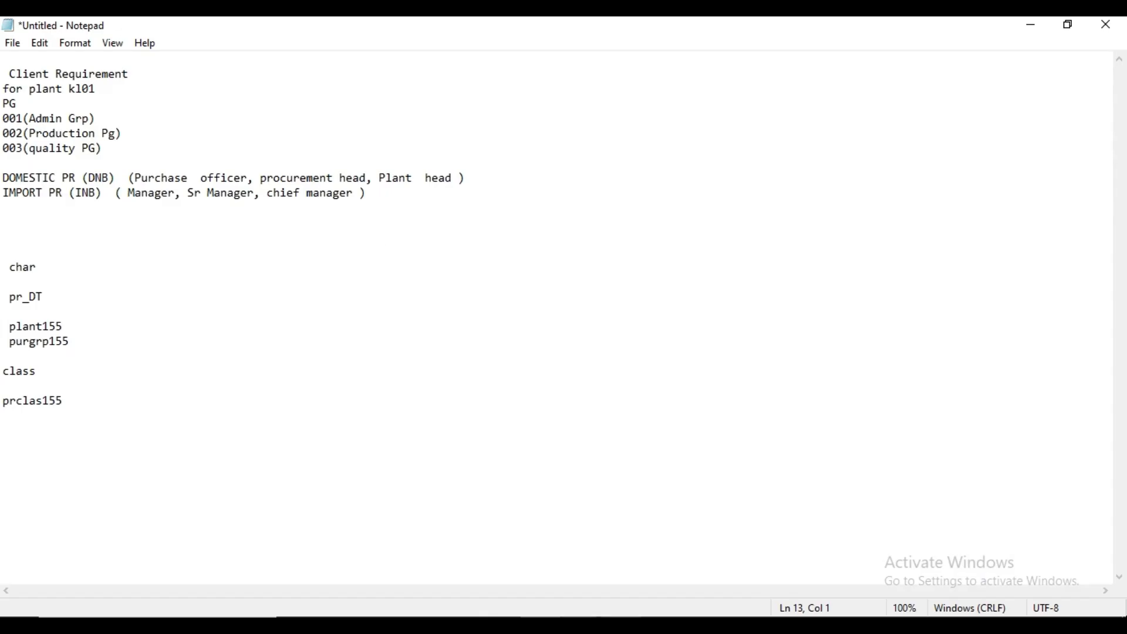
pyautogui.moveTo(661, 626)
pyautogui.click(732, 578)
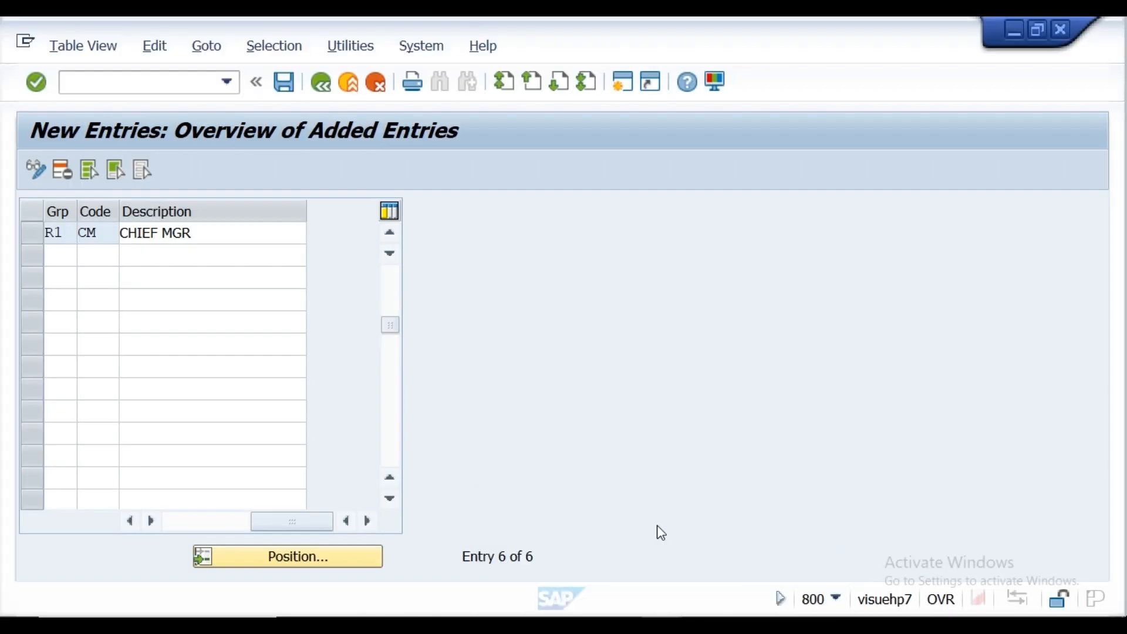
pyautogui.click(394, 278)
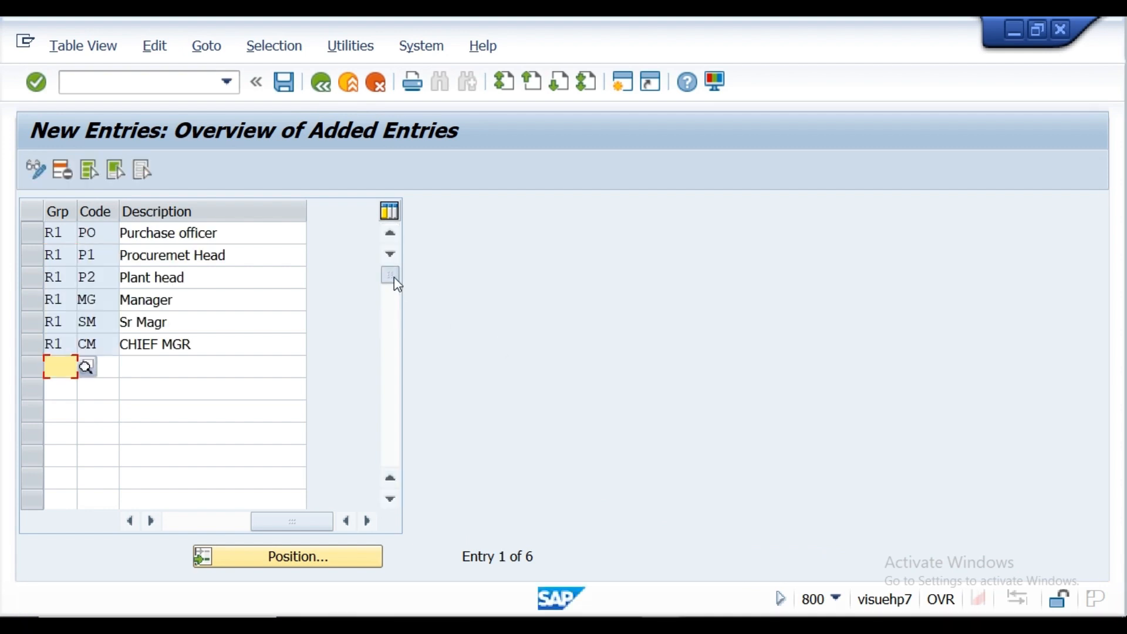
# Step: Save the release codes under the Admin access customizing request and check the saved Release Codes list
pyautogui.click(35, 89)
pyautogui.click(285, 82)
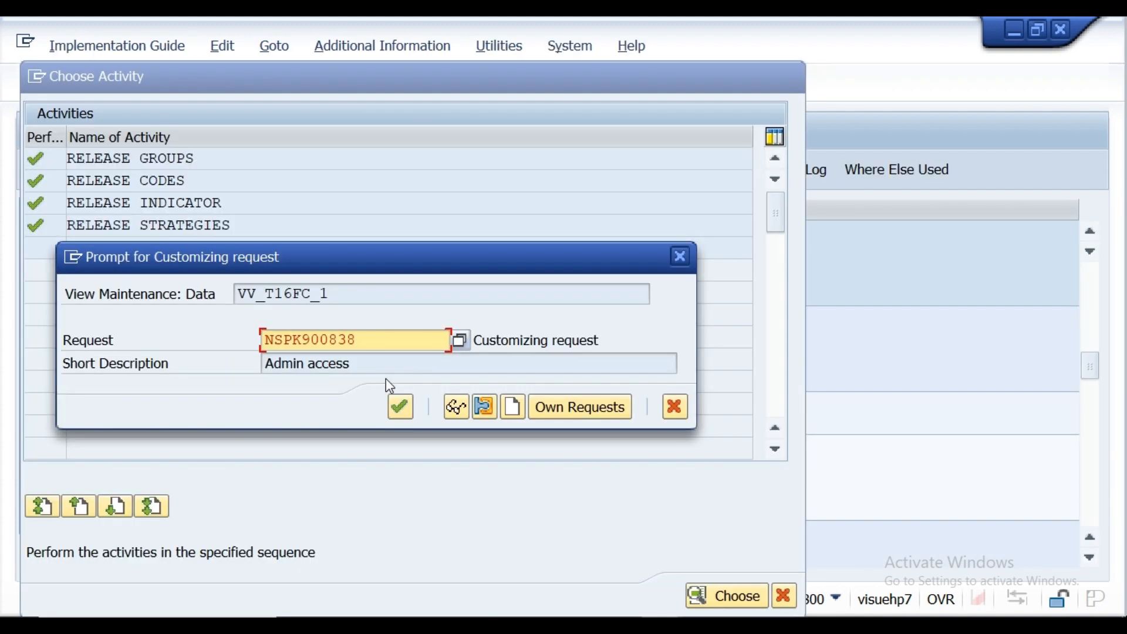
pyautogui.click(398, 409)
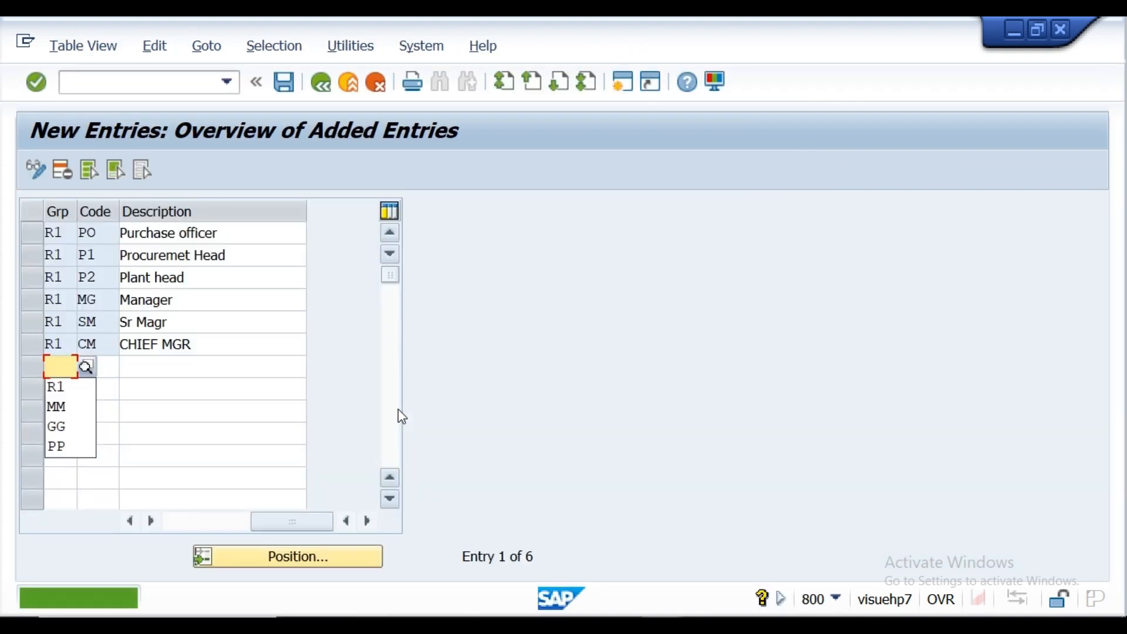
pyautogui.click(322, 82)
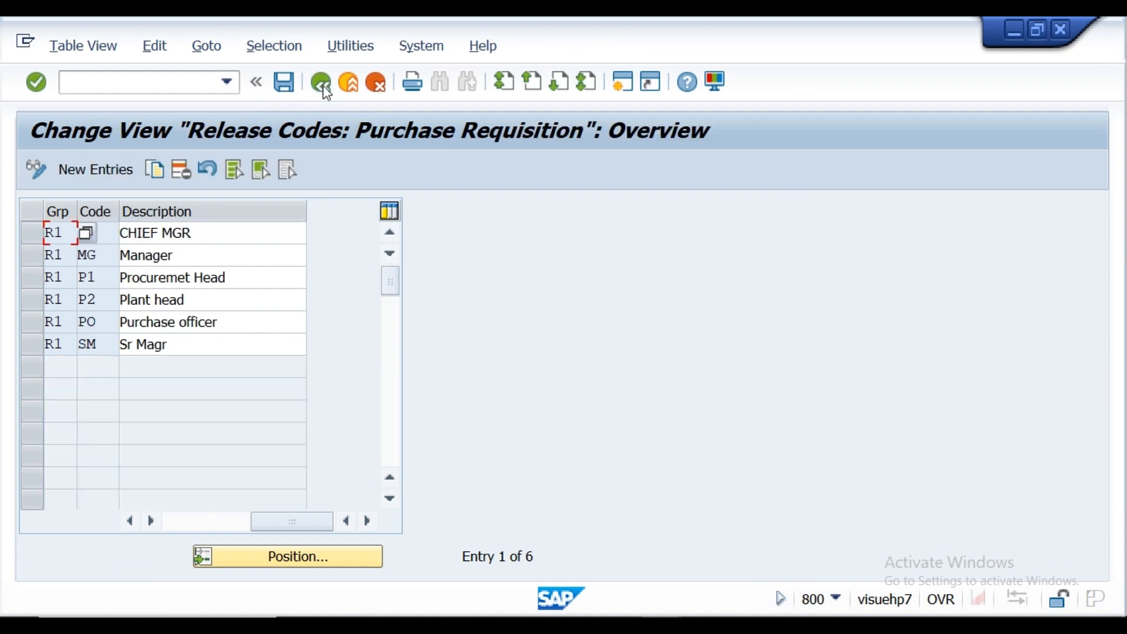
pyautogui.click(322, 83)
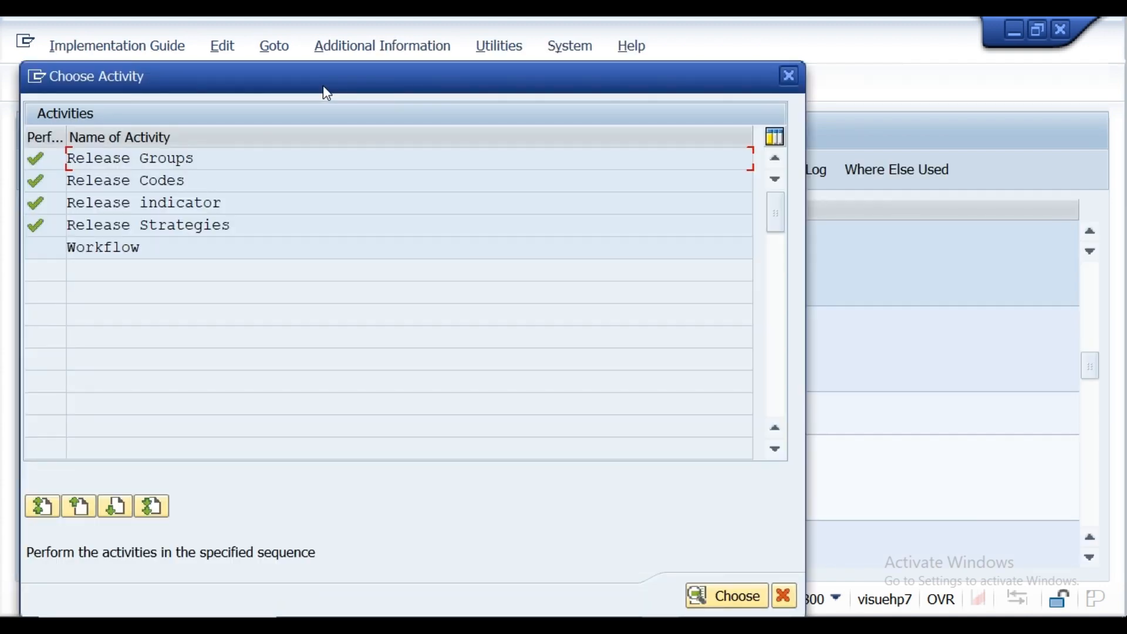
pyautogui.doubleClick(147, 180)
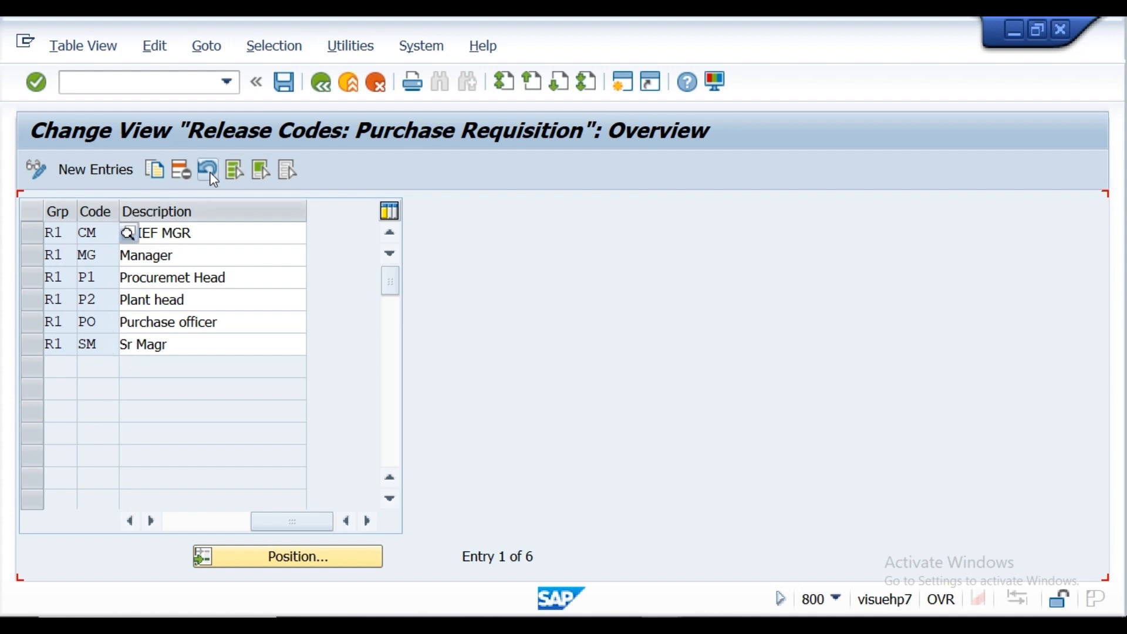
pyautogui.click(326, 88)
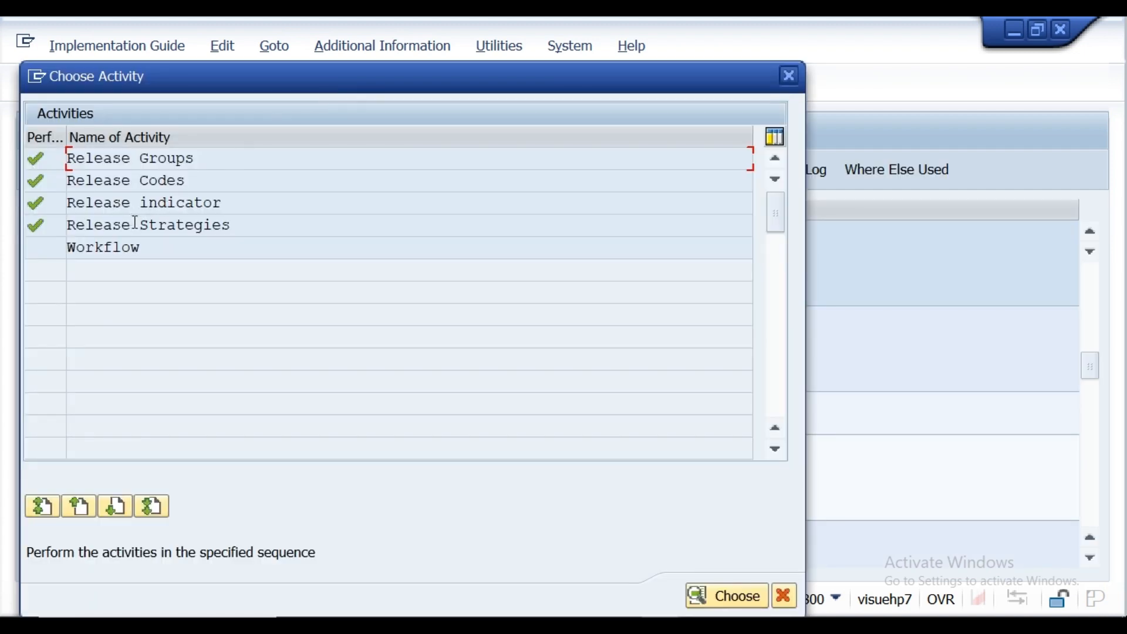
# Step: Start a new entry in the Release Strategies activity and consult the client requirement in the Notepad notes
pyautogui.click(136, 226)
pyautogui.doubleClick(137, 225)
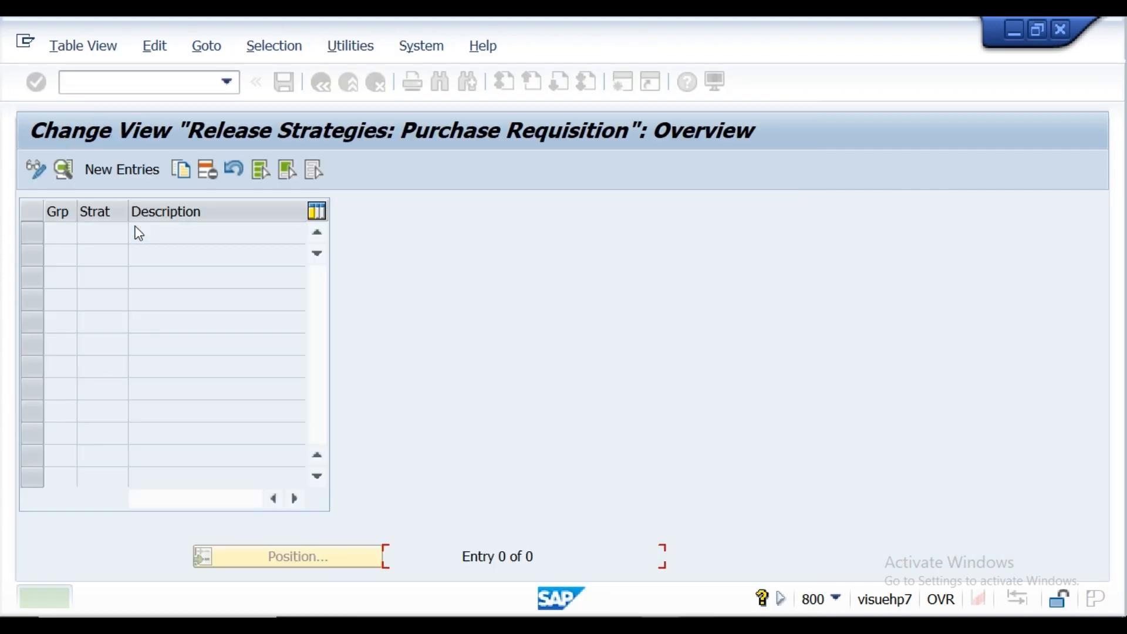
pyautogui.click(133, 173)
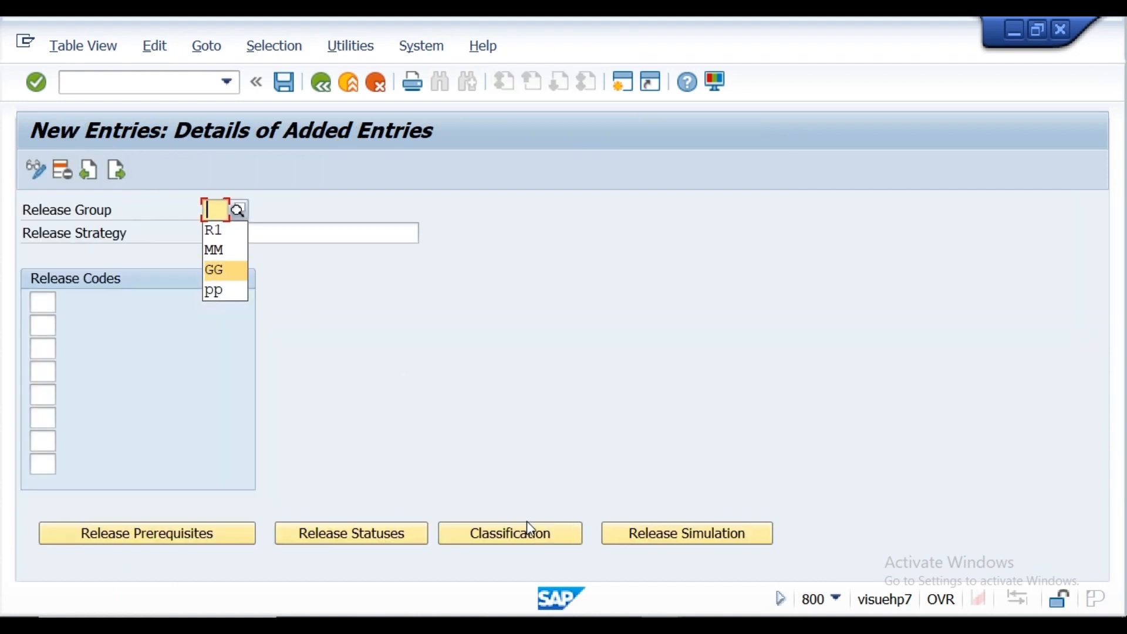
pyautogui.moveTo(544, 616)
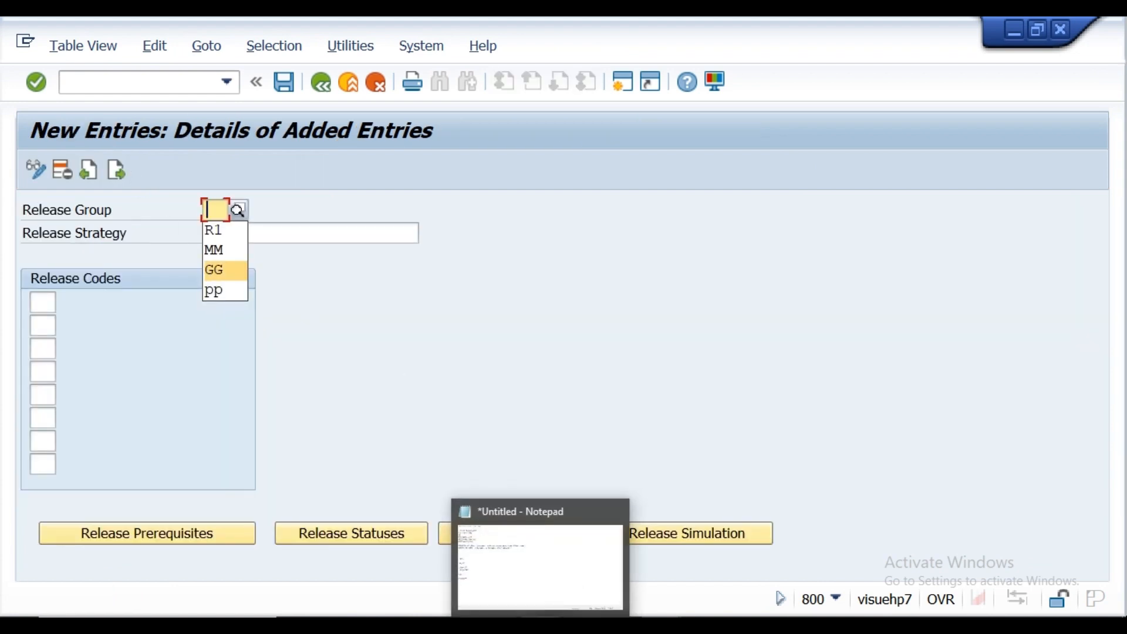
pyautogui.click(552, 568)
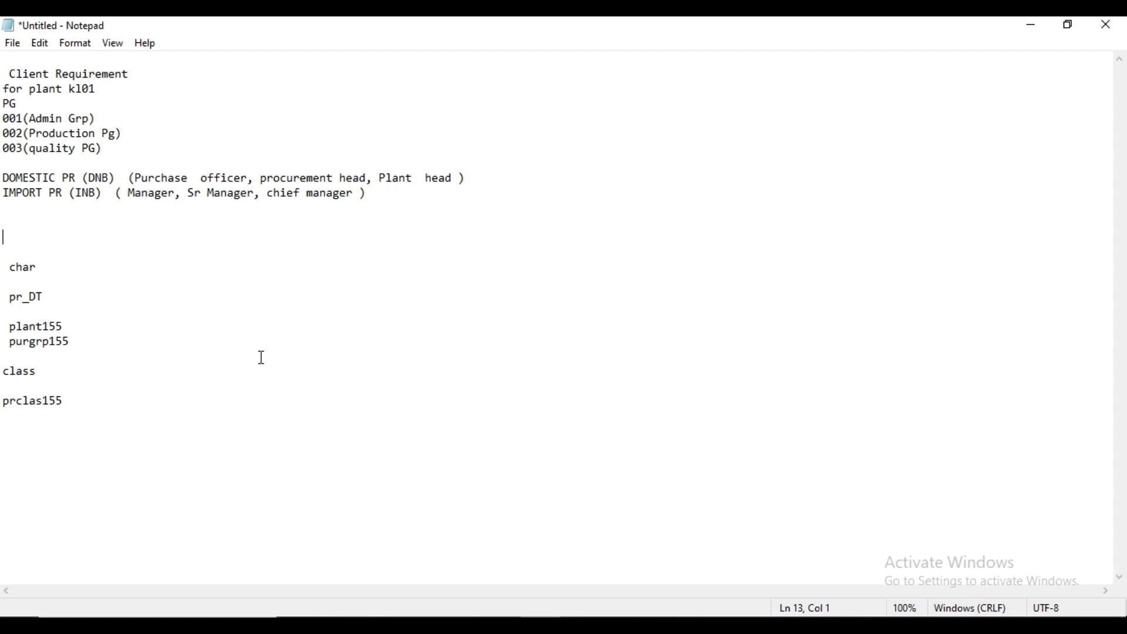
pyautogui.moveTo(663, 625)
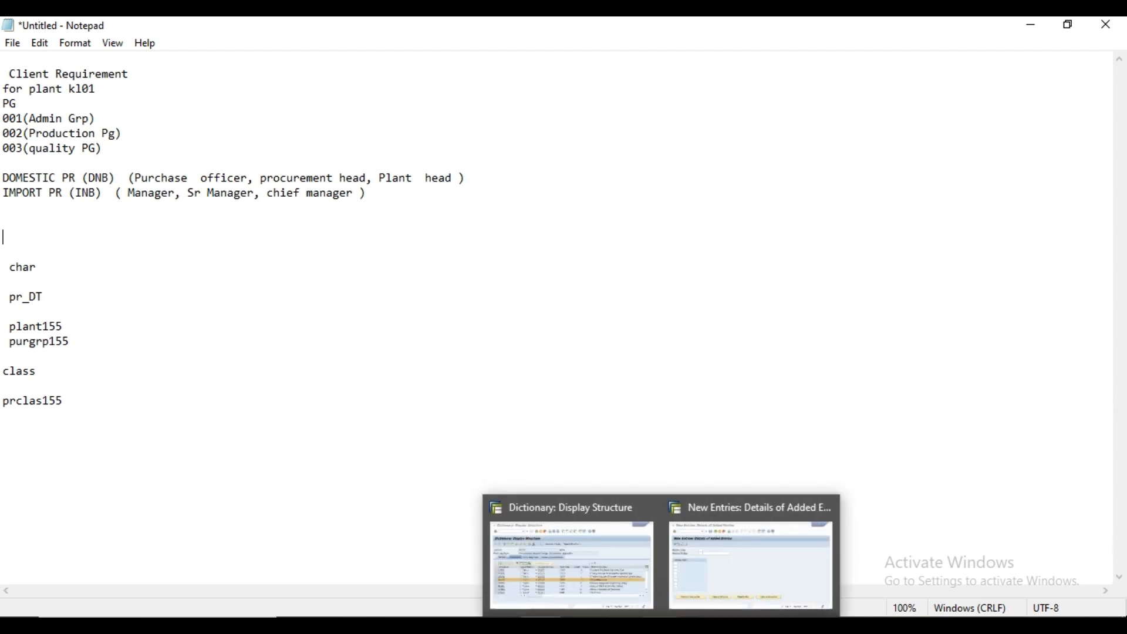
pyautogui.click(704, 604)
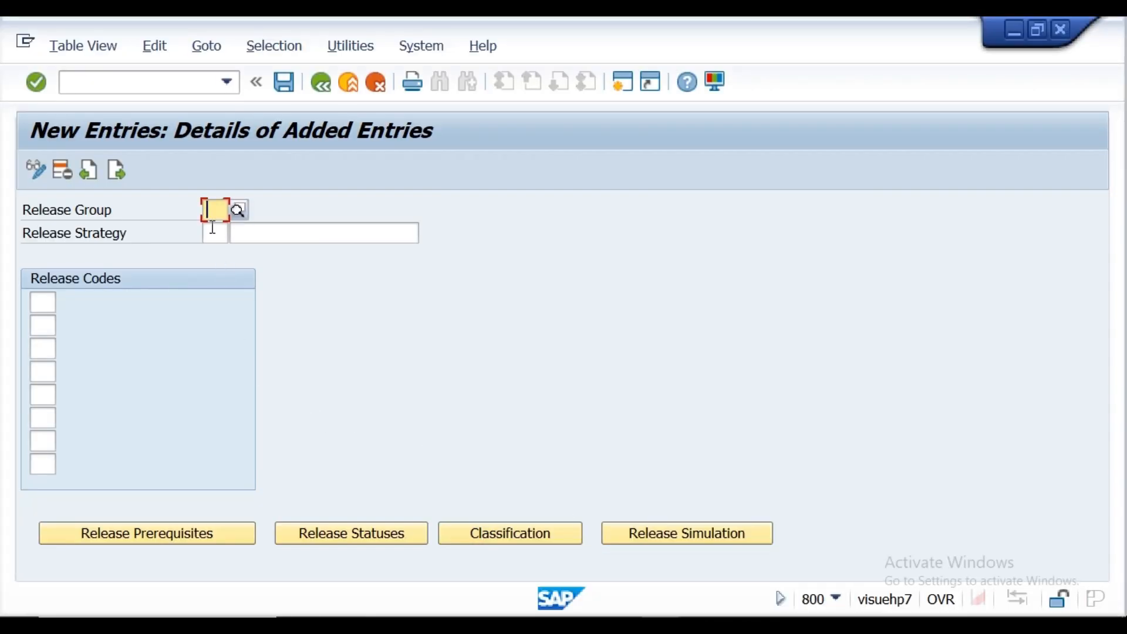
# Step: Assign the new strategy to release group R1 with strategy code s1
pyautogui.write('r')
pyautogui.click(213, 232)
pyautogui.click(213, 233)
pyautogui.write('s1')
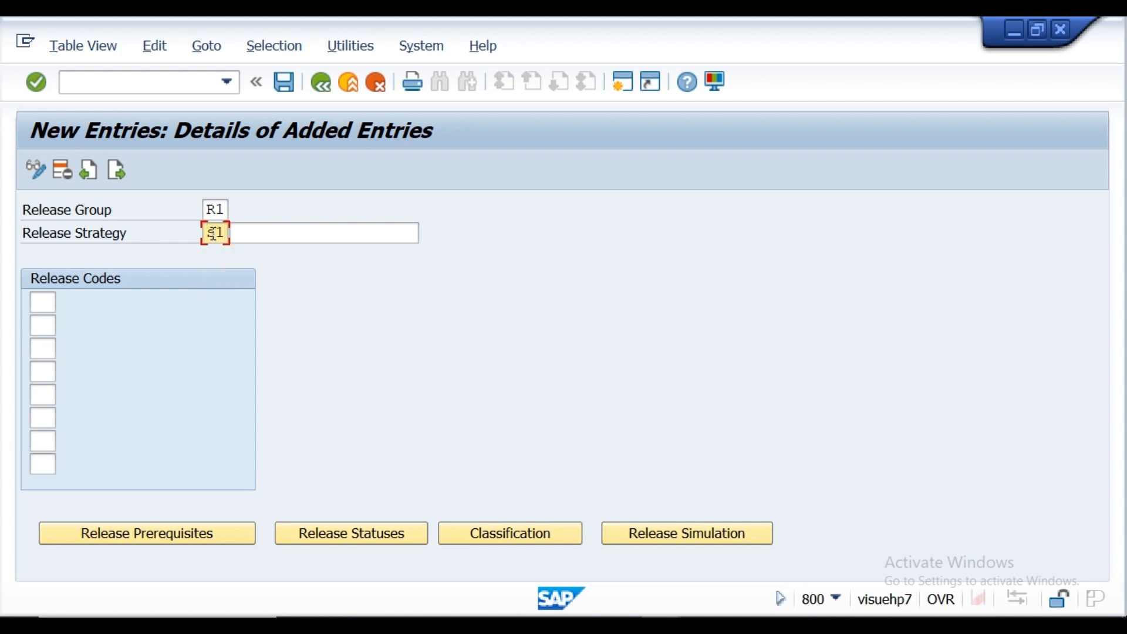
pyautogui.click(256, 236)
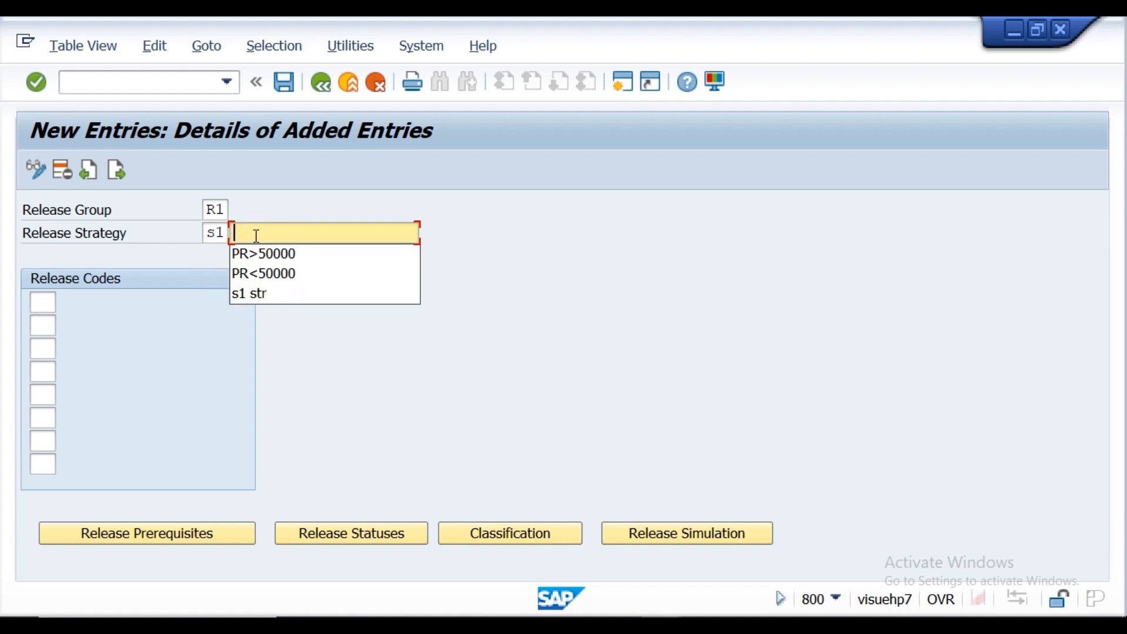
pyautogui.click(246, 292)
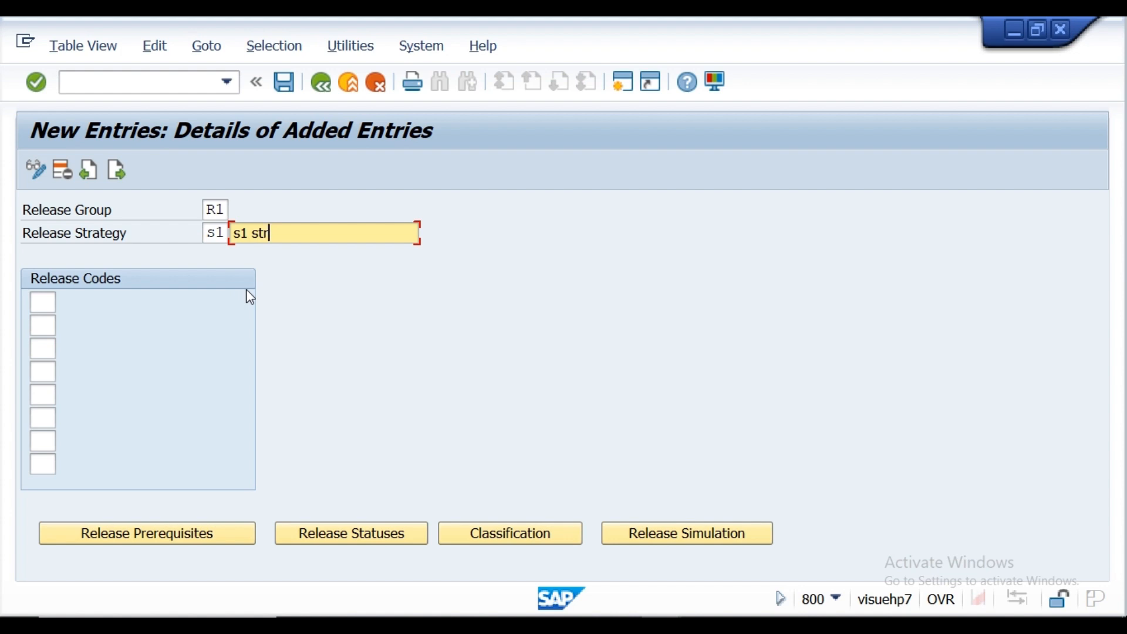
pyautogui.press('BackSpace')
pyautogui.press('BackSpace')
pyautogui.press('BackSpace')
pyautogui.press('BackSpace')
pyautogui.press('BackSpace')
pyautogui.press('BackSpace')
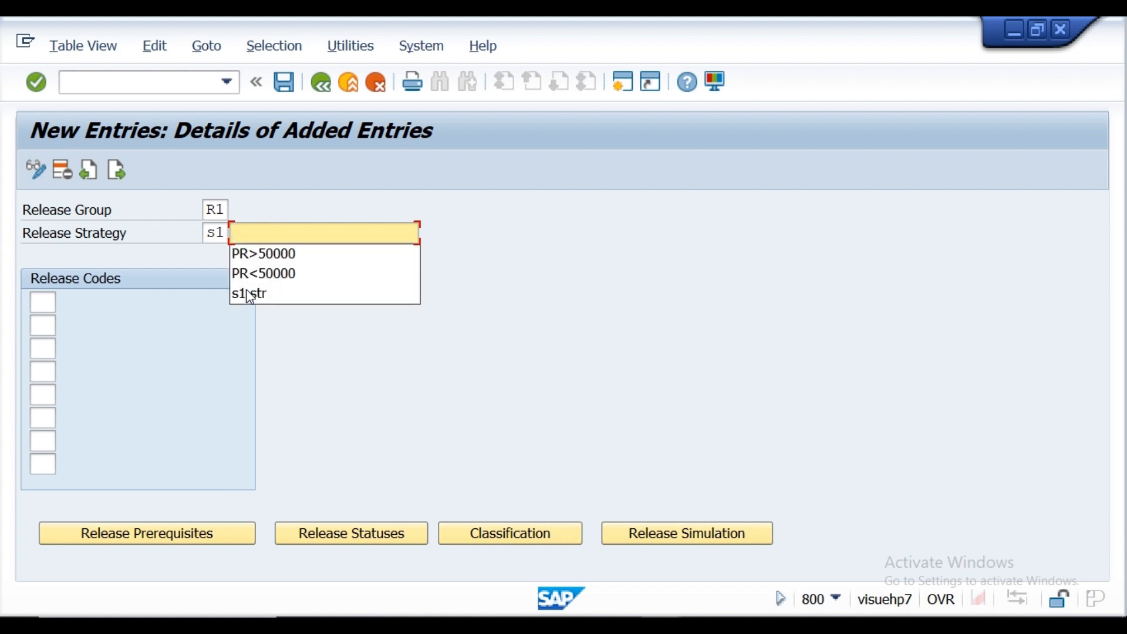
# Step: Describe release strategy s1 as S1 Strt-Domestic PR
pyautogui.write('S1')
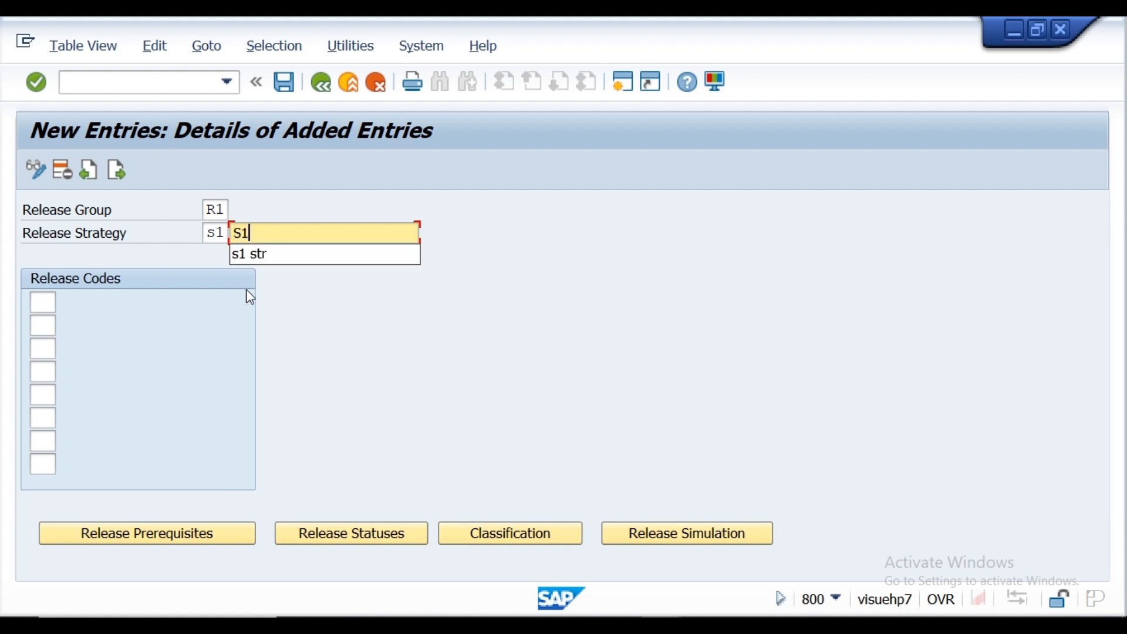
pyautogui.write(' Strt-')
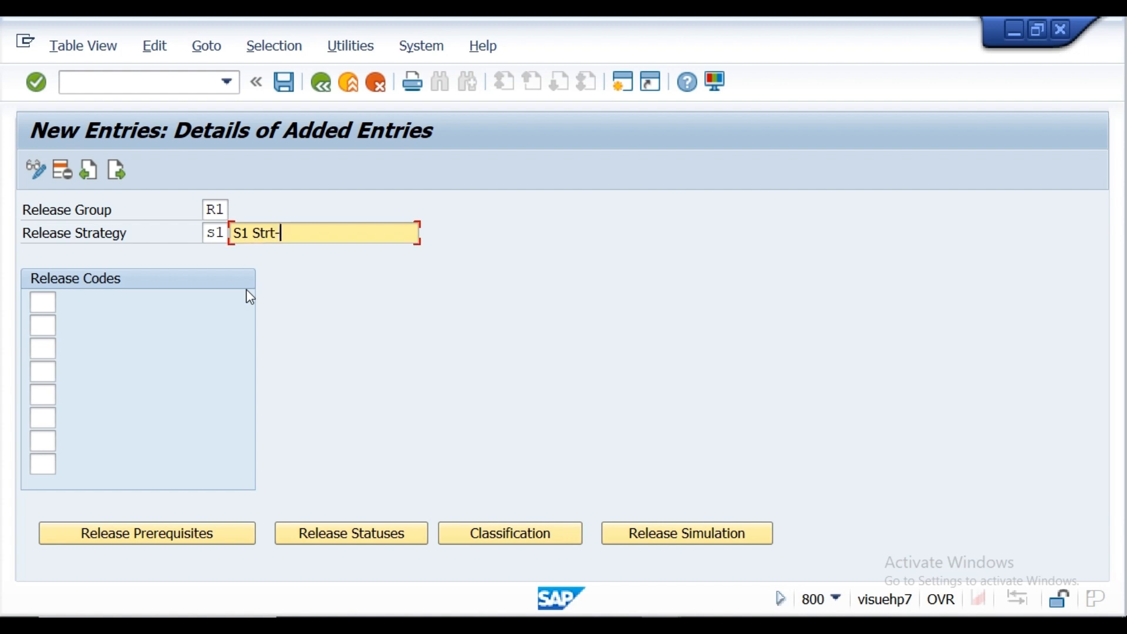
pyautogui.write('Domestic PR')
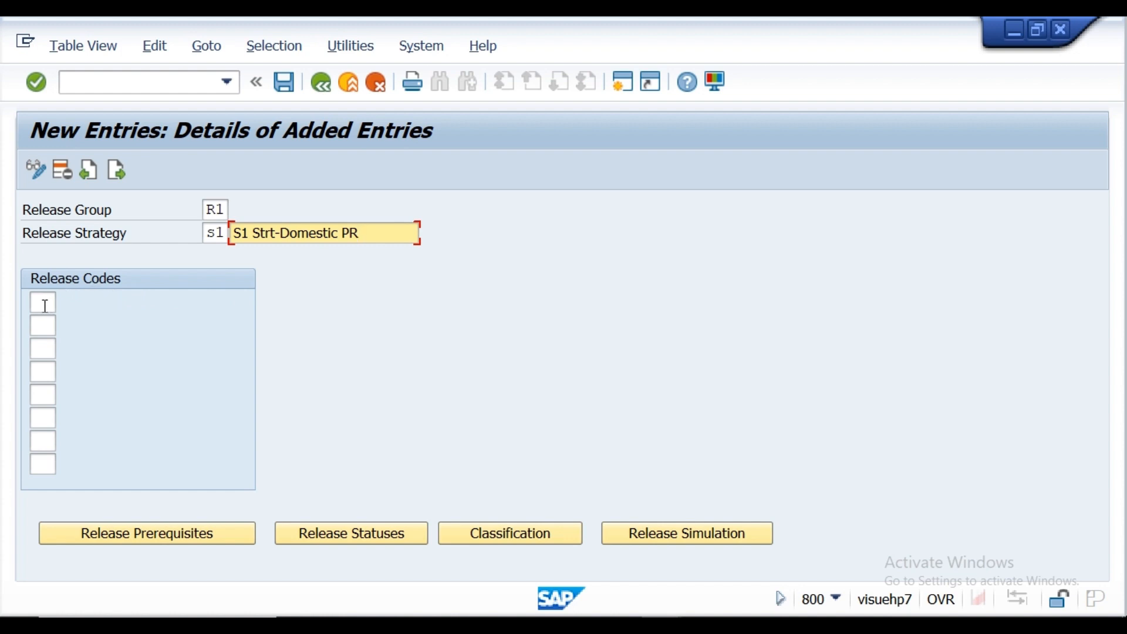
# Step: Consult the Notepad notes for the domestic PR approvers that strategy s1 requires, and return to the new strategy entry
pyautogui.click(43, 301)
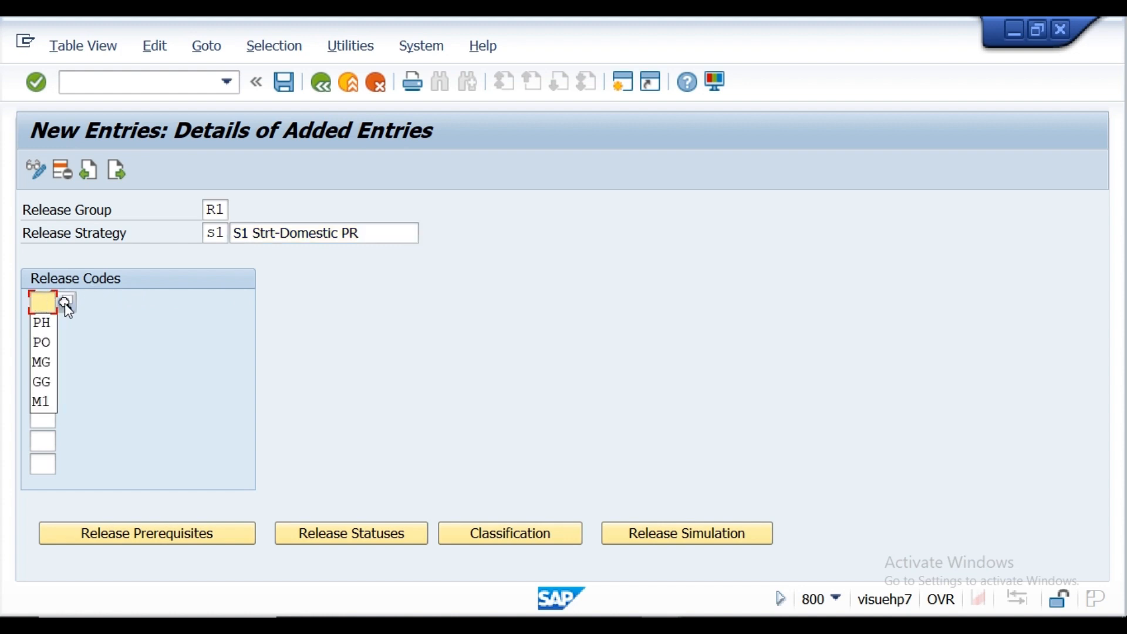
pyautogui.click(120, 349)
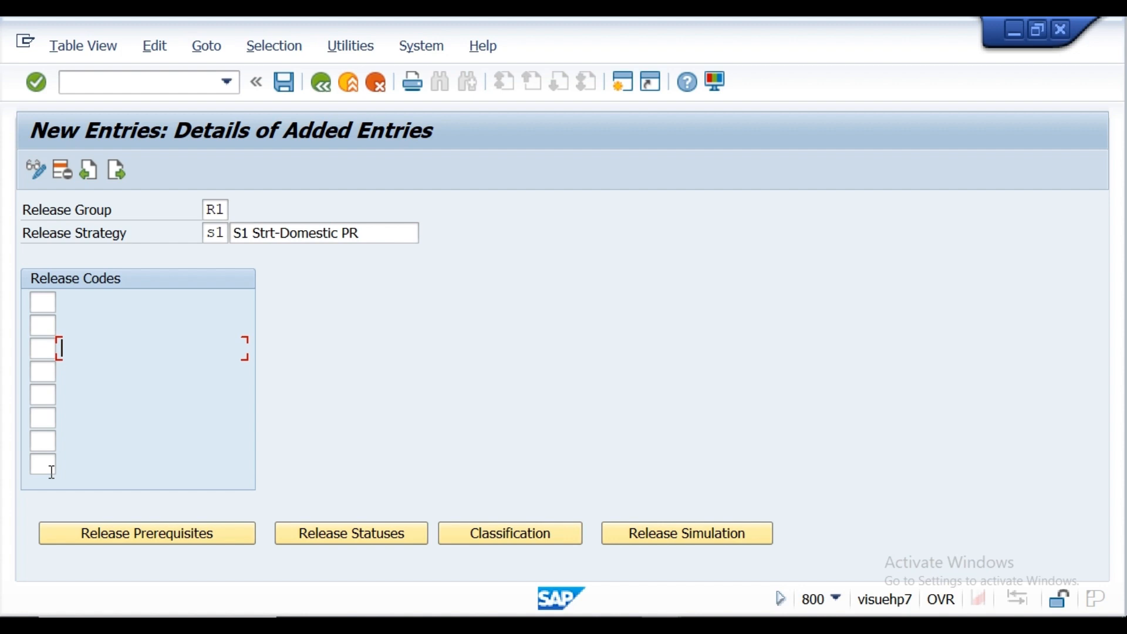
pyautogui.click(47, 304)
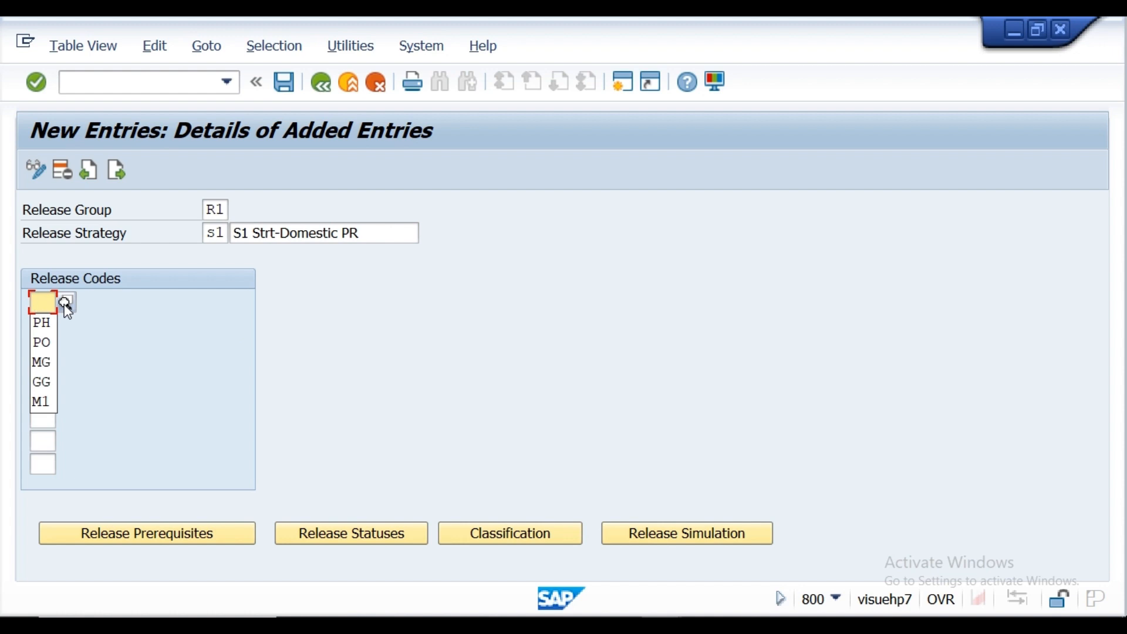
pyautogui.moveTo(540, 625)
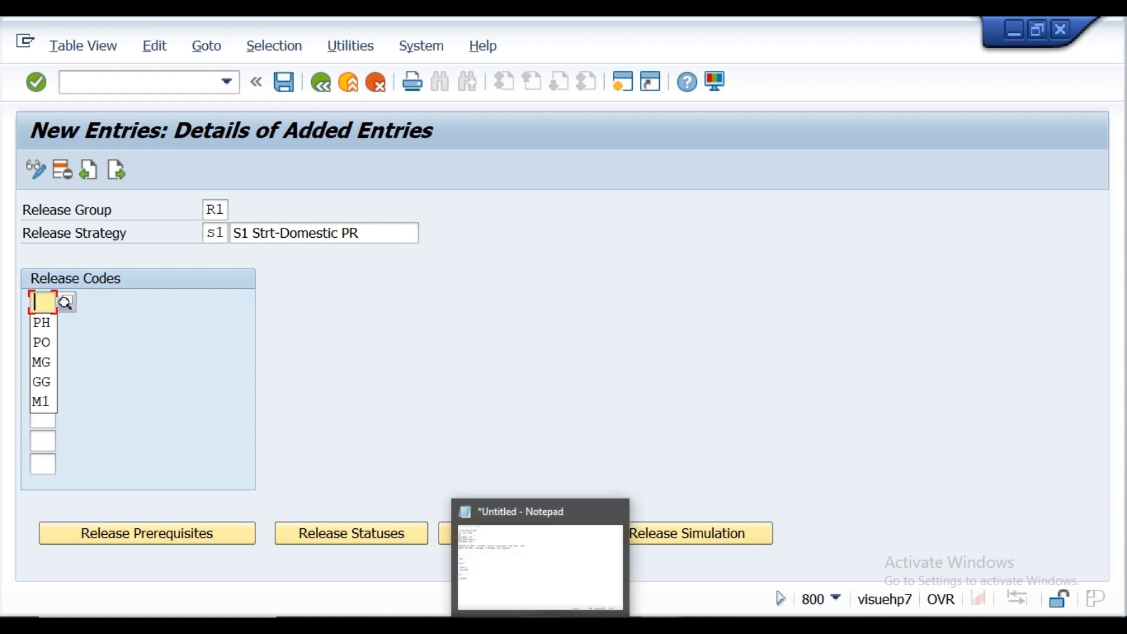
pyautogui.click(561, 602)
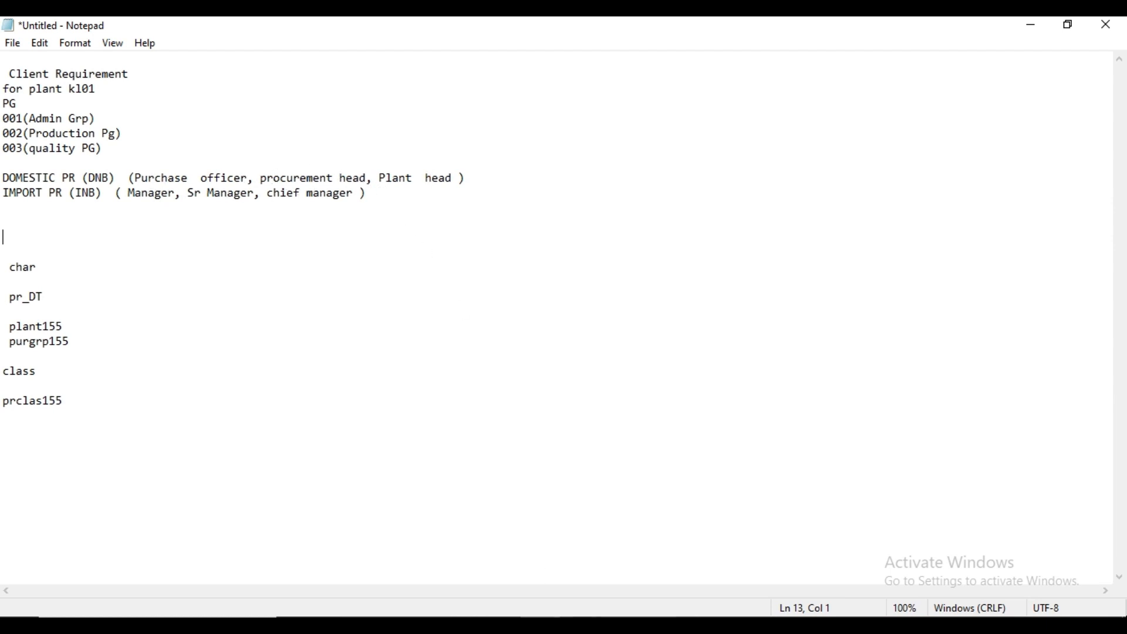
pyautogui.click(698, 576)
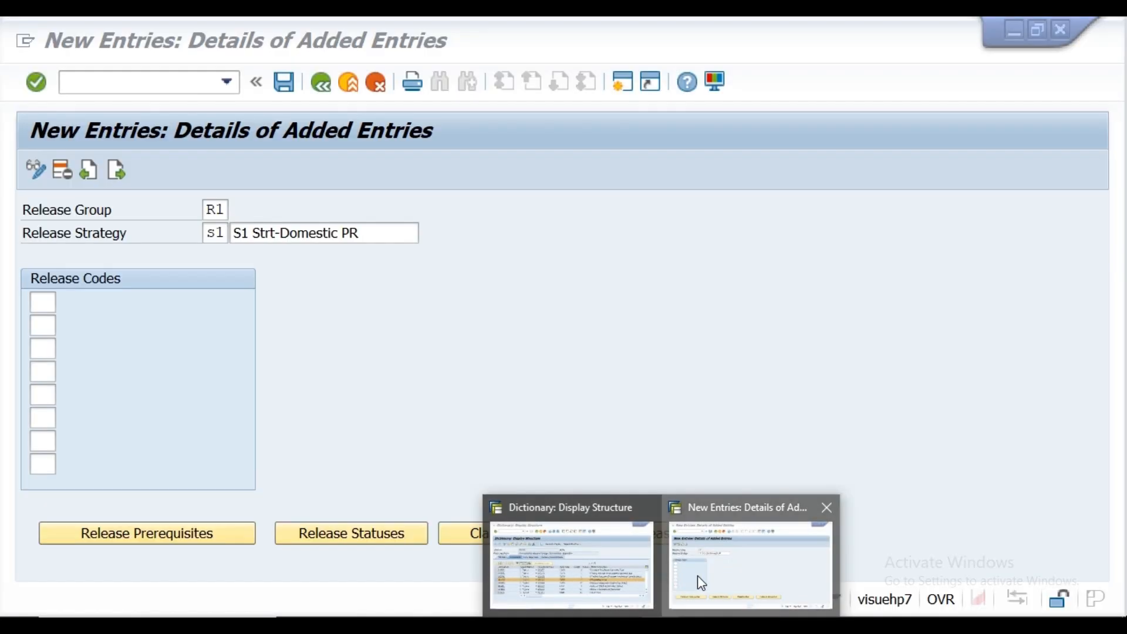
# Step: Assign PO (Purchase officer) and P1 (Procuremet Head) as the first two release codes of the strategy
pyautogui.click(43, 303)
pyautogui.click(63, 304)
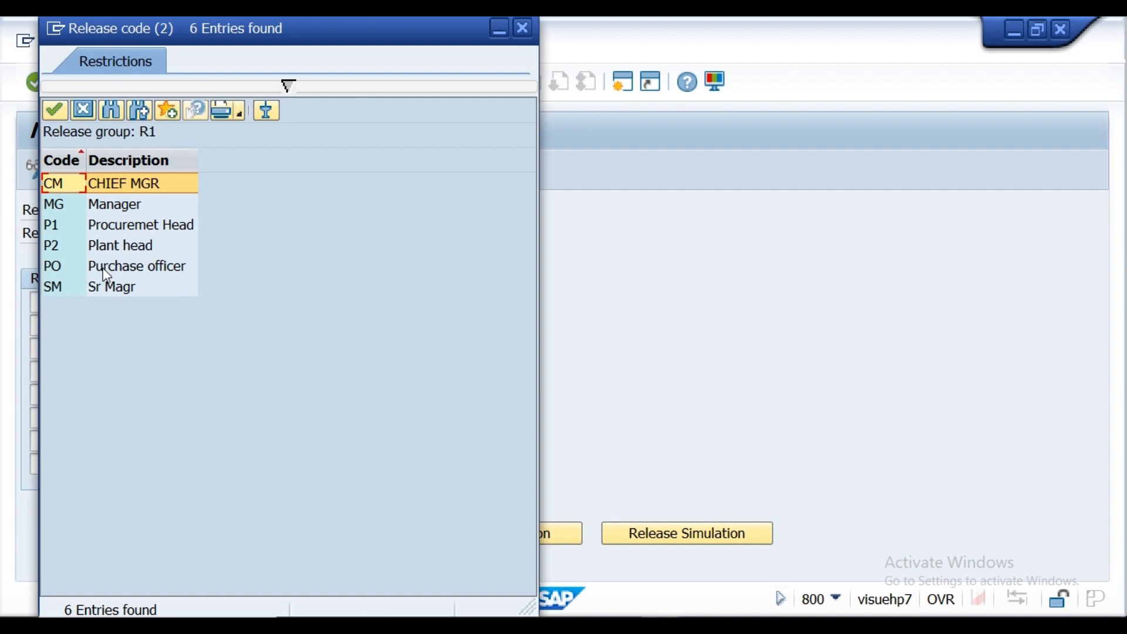
pyautogui.click(101, 267)
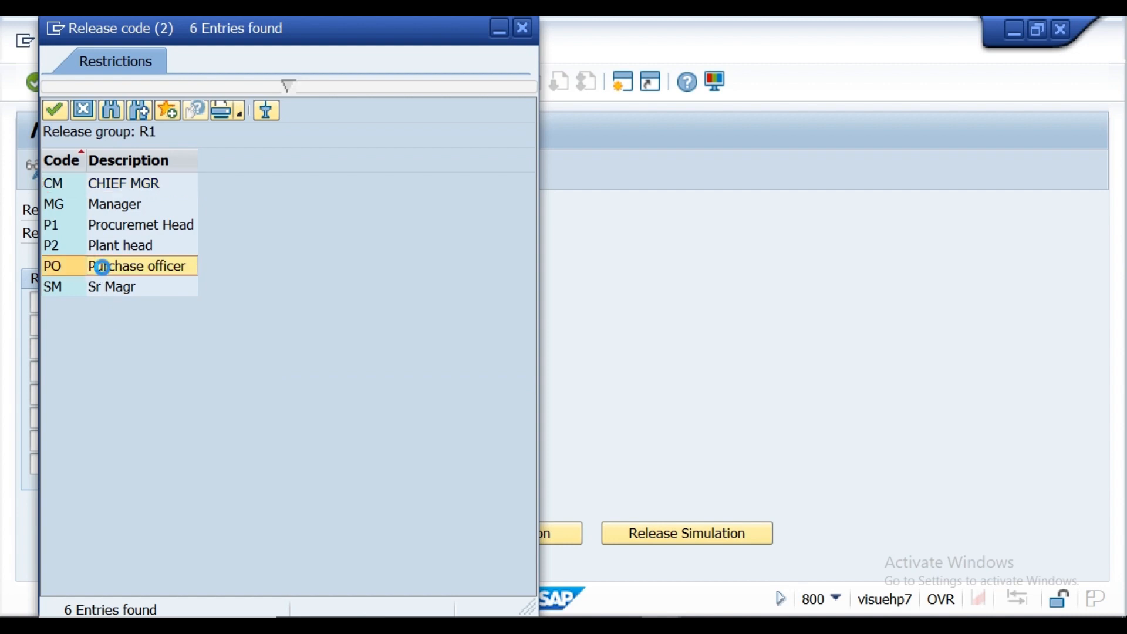
pyautogui.click(45, 324)
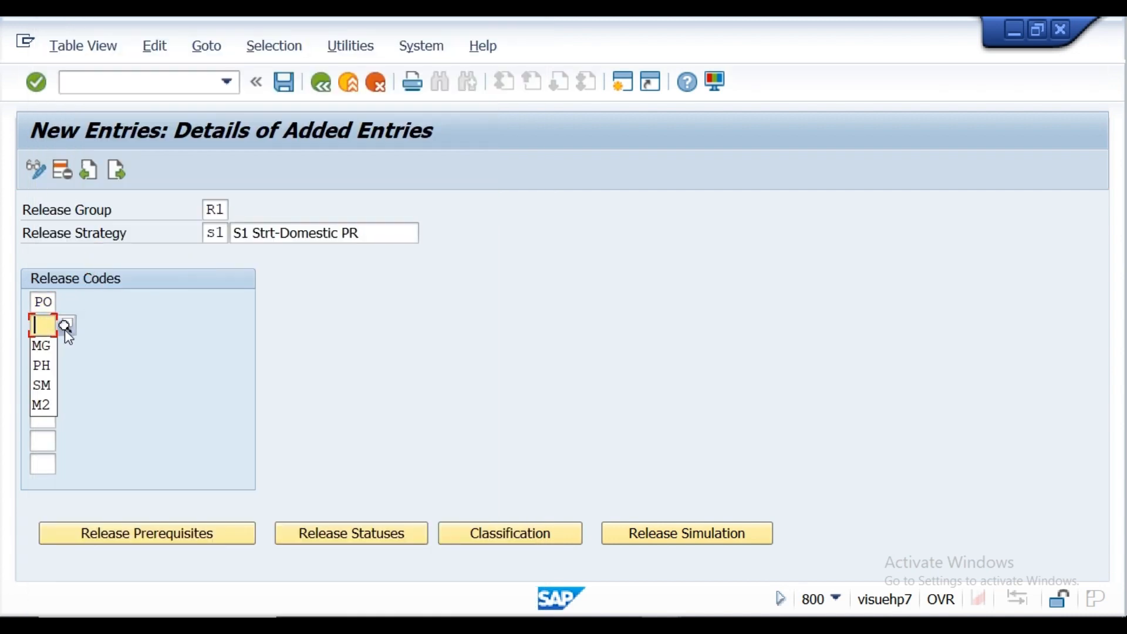
pyautogui.click(68, 330)
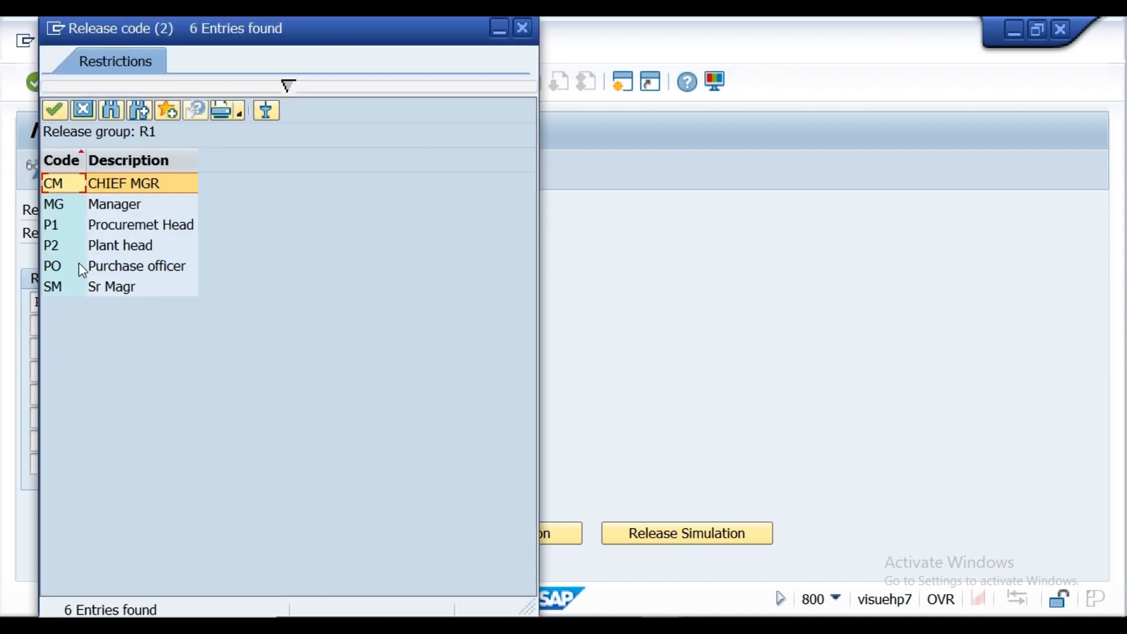
pyautogui.doubleClick(122, 228)
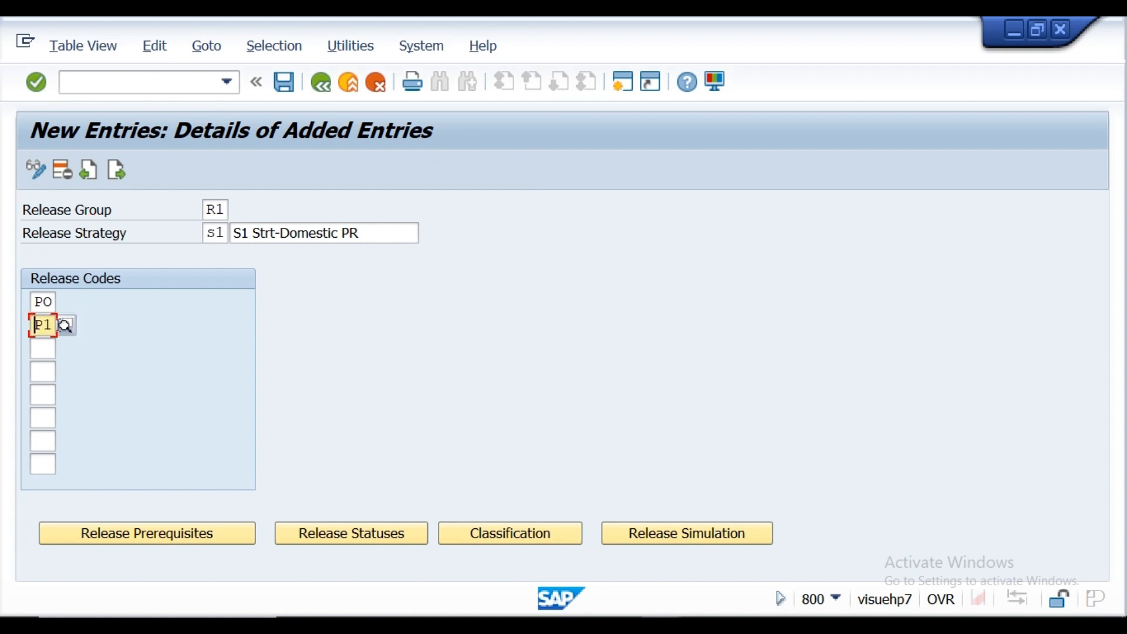
# Step: Assign P2 (Plant head) as the third release code and confirm the strategy's codes
pyautogui.click(48, 351)
pyautogui.press('Return')
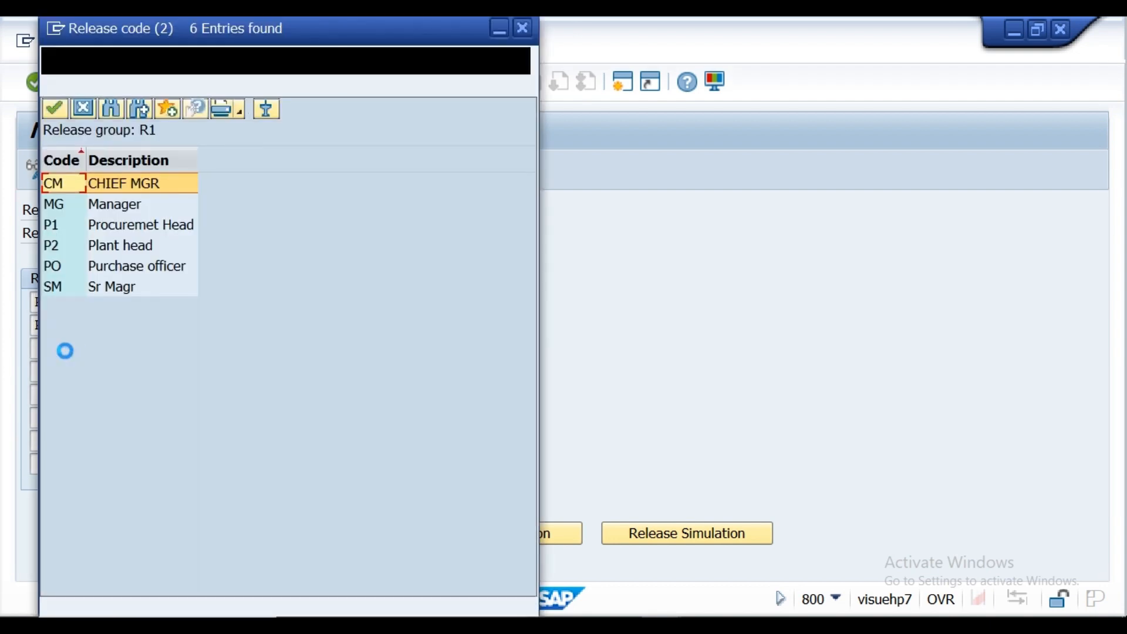
pyautogui.click(109, 245)
pyautogui.doubleClick(109, 244)
pyautogui.click(36, 83)
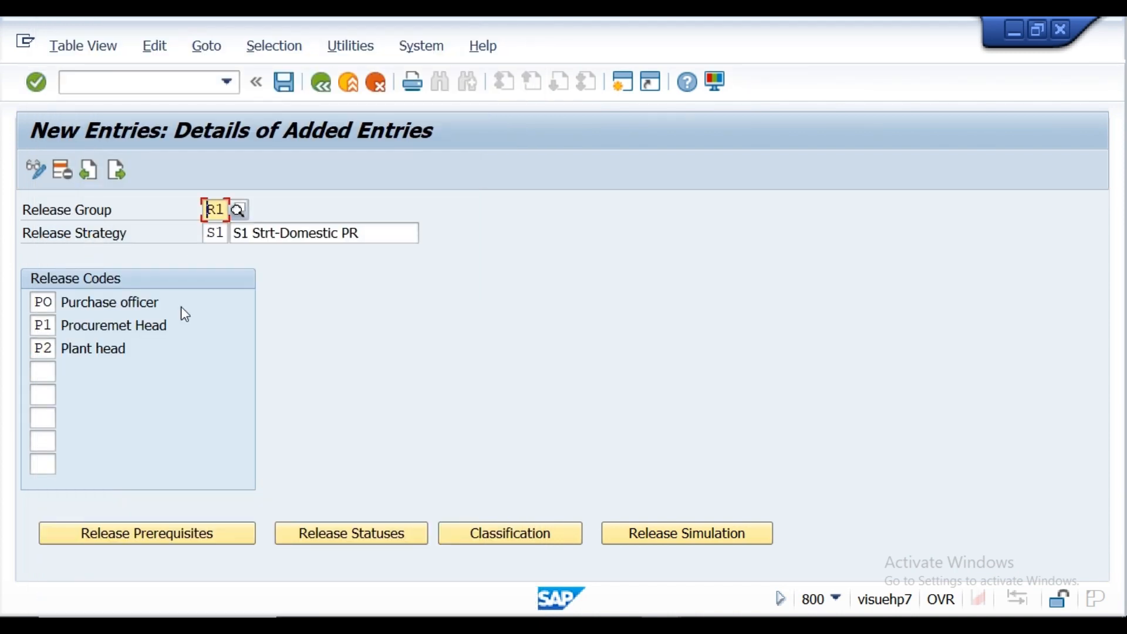
# Step: Set the release prerequisites so that P1 requires PO and P2 requires both PO and P1
pyautogui.click(101, 535)
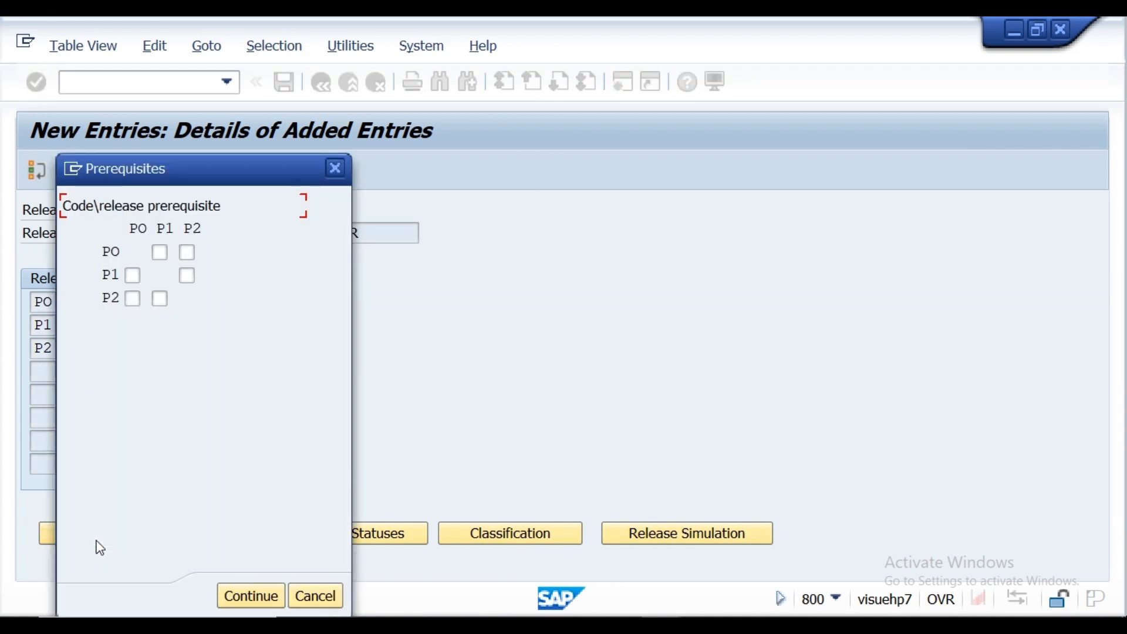
pyautogui.click(131, 277)
pyautogui.click(130, 296)
pyautogui.click(138, 308)
pyautogui.click(138, 307)
pyautogui.click(159, 303)
pyautogui.click(132, 274)
pyautogui.click(134, 299)
pyautogui.click(161, 301)
pyautogui.click(132, 275)
pyautogui.click(136, 299)
pyautogui.click(135, 301)
pyautogui.click(135, 300)
pyautogui.click(160, 299)
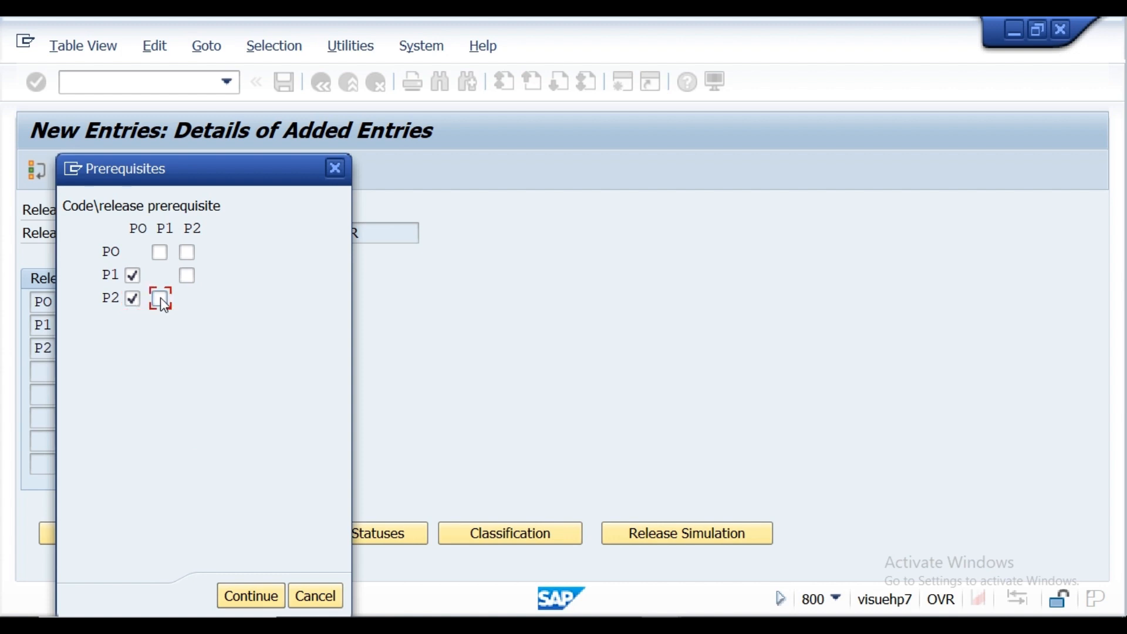
pyautogui.click(253, 599)
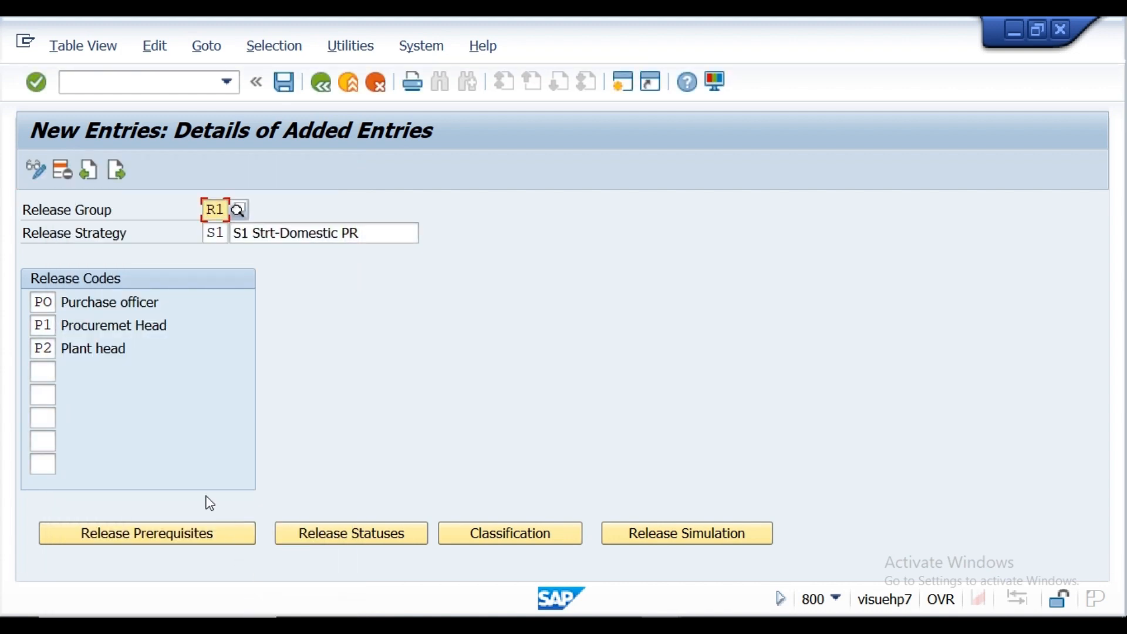
# Step: Set the release indicator to R for the status where PO, P1 and P2 have all released
pyautogui.click(320, 534)
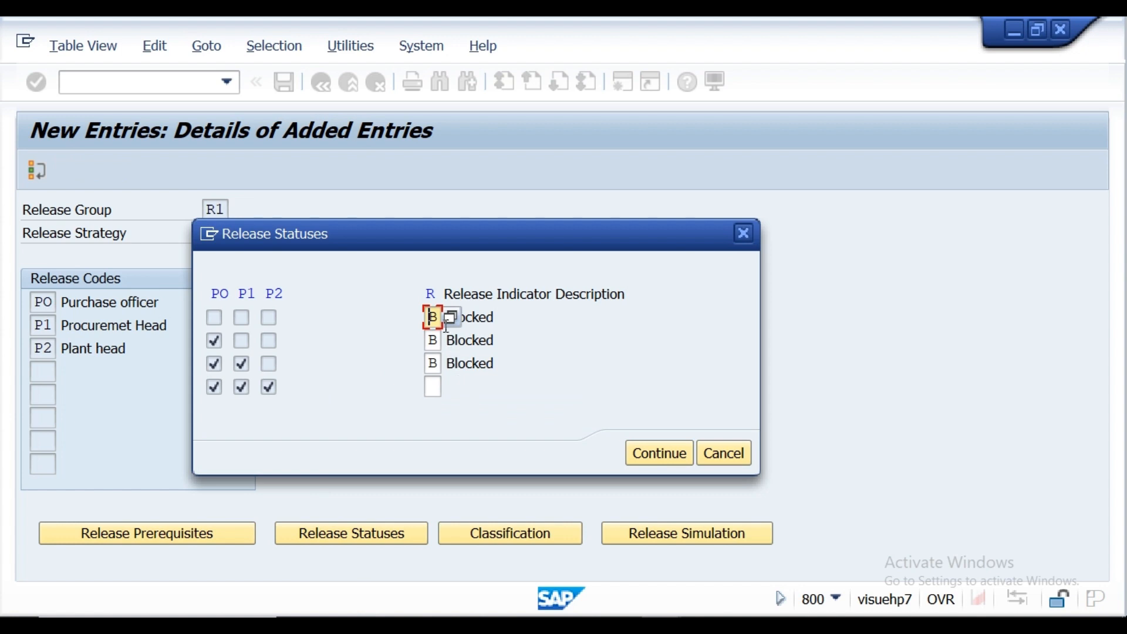
pyautogui.click(431, 386)
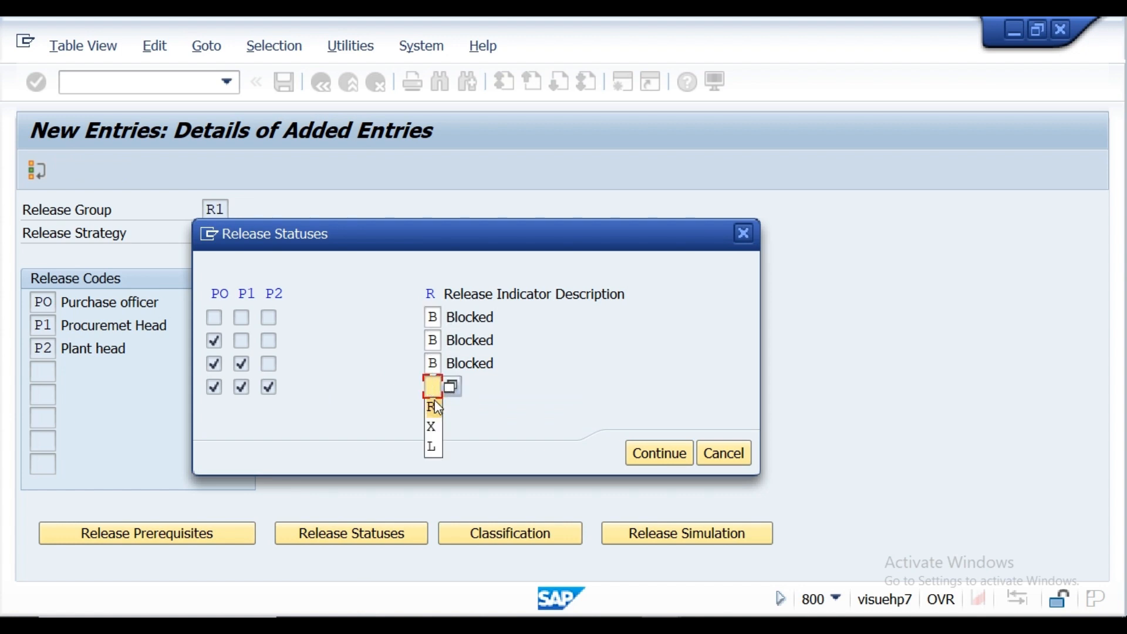
pyautogui.click(436, 407)
pyautogui.click(646, 457)
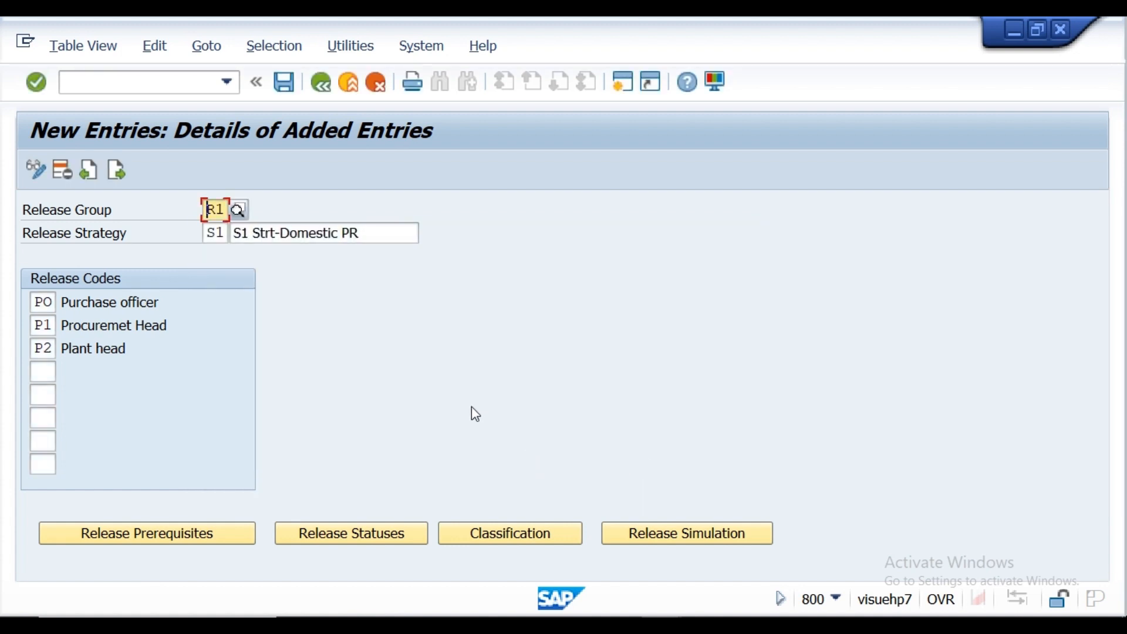
pyautogui.click(39, 84)
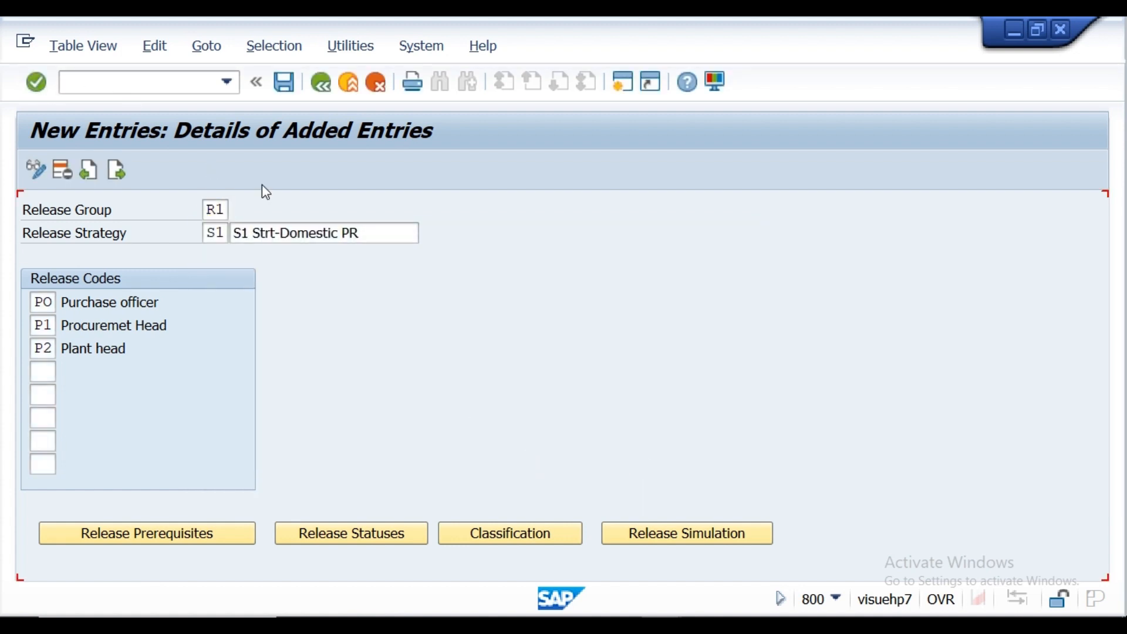
# Step: Open the classification of strategy S1 and check the domestic PR document type in the Notepad notes
pyautogui.click(530, 532)
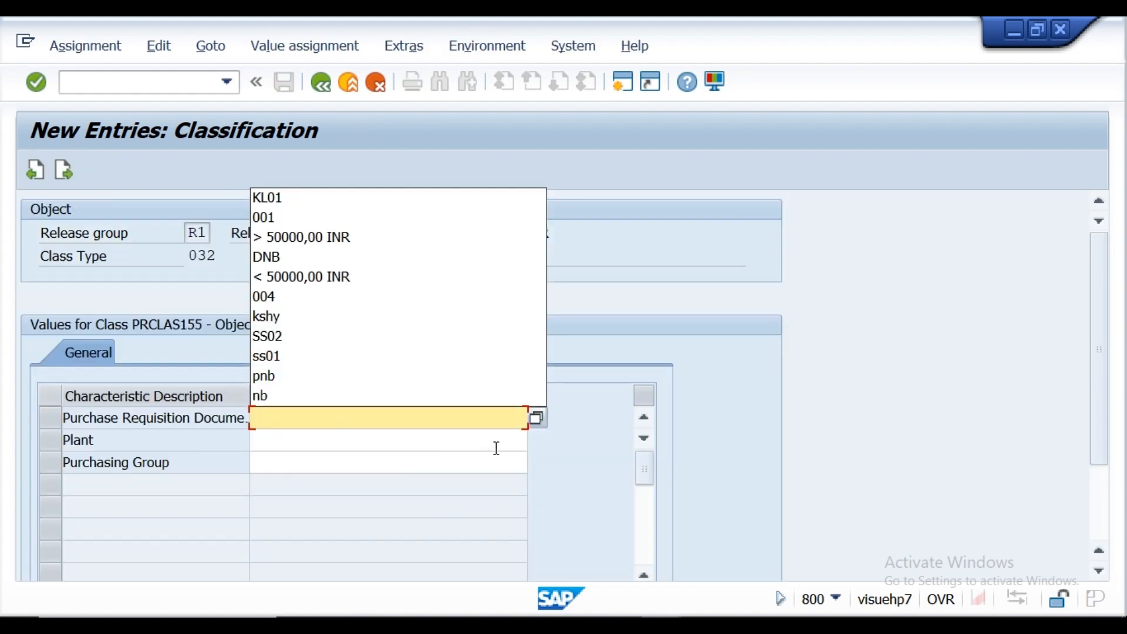
pyautogui.click(590, 467)
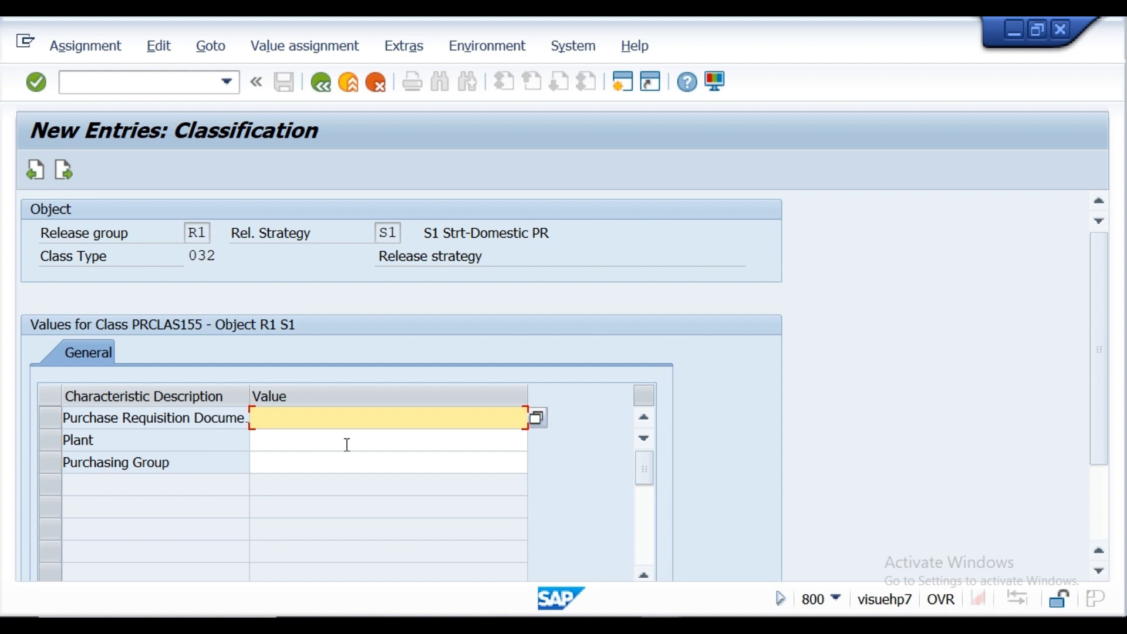
pyautogui.click(275, 426)
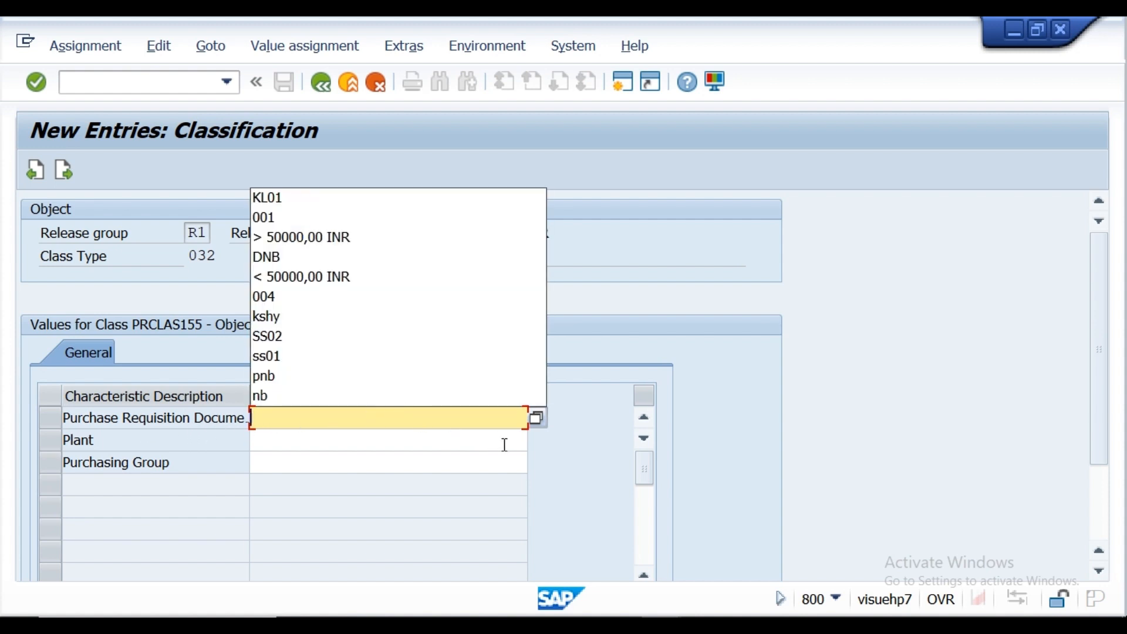
pyautogui.click(563, 468)
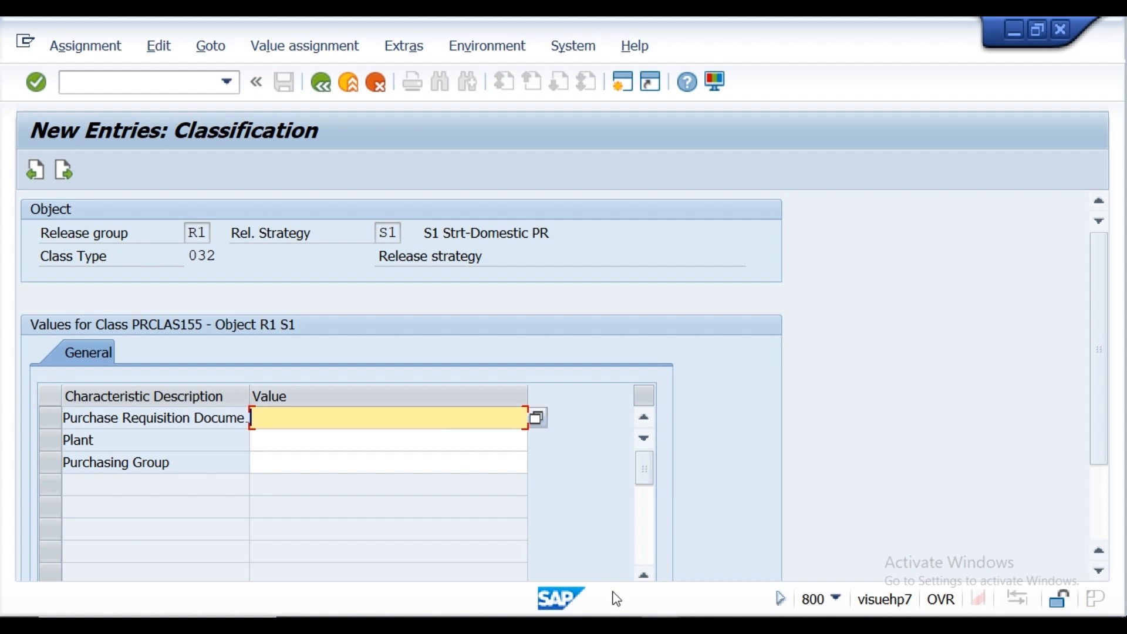
pyautogui.hotkey('alt', 'Tab')
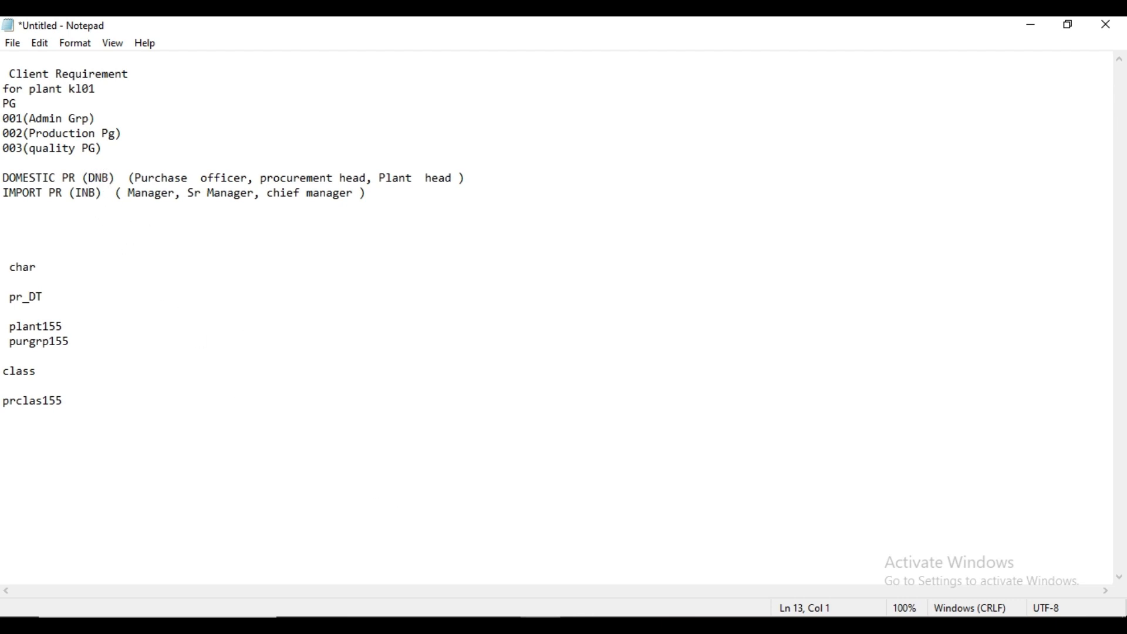
pyautogui.moveTo(660, 626)
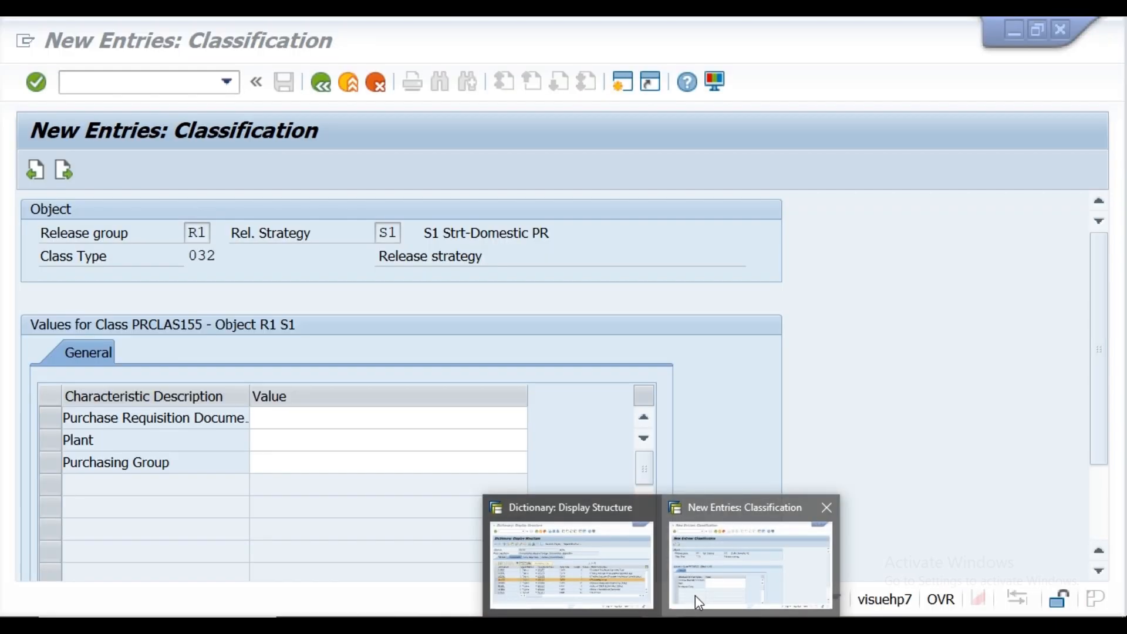
pyautogui.click(694, 595)
# Step: Set the Purchase Requisition Document Type characteristic to DNB and the Plant characteristic to KL01
pyautogui.click(345, 421)
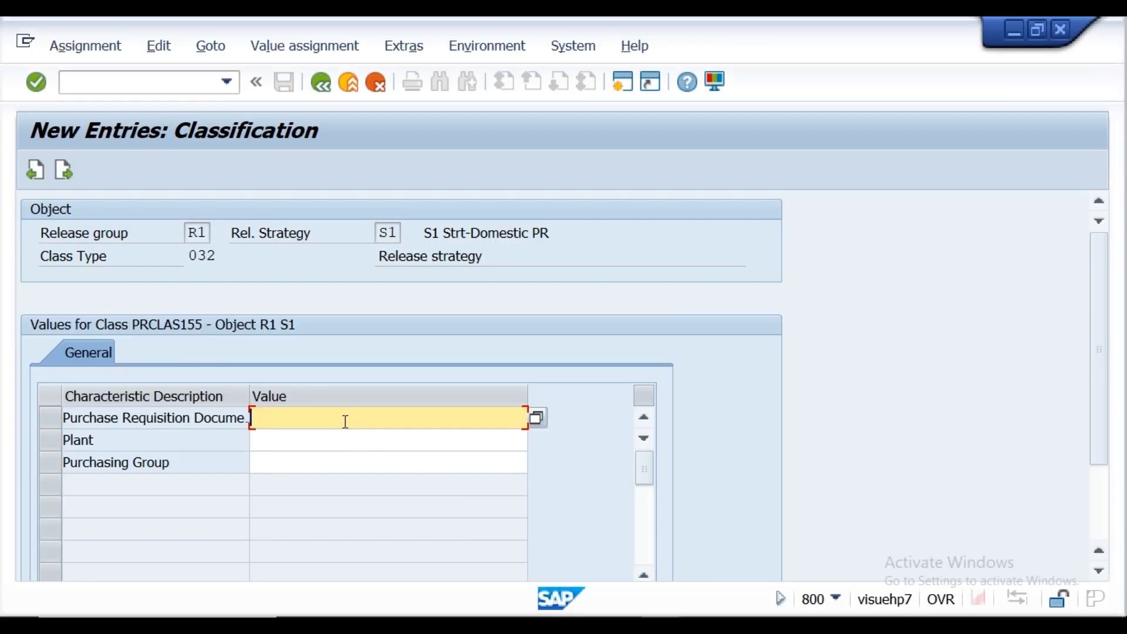
pyautogui.write('DNB')
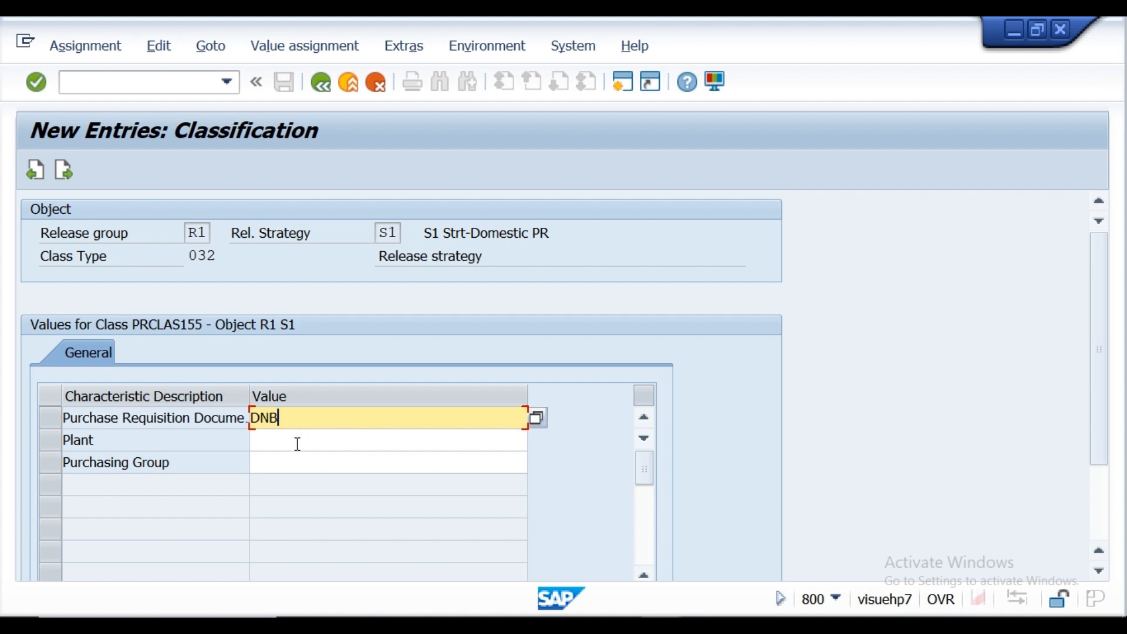
pyautogui.click(298, 444)
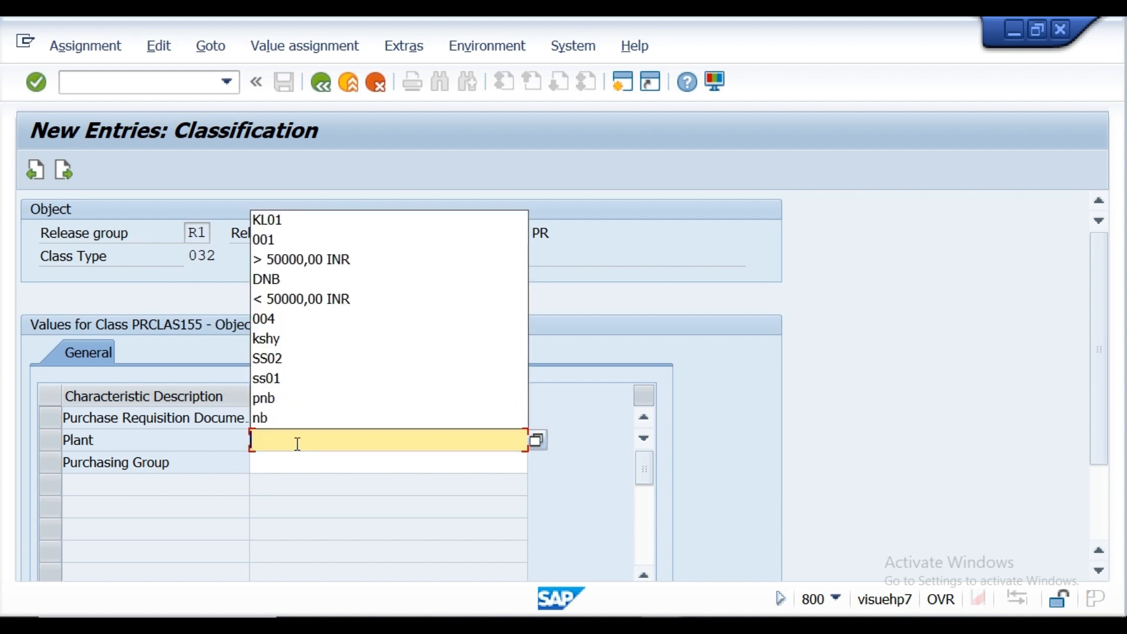
pyautogui.click(282, 221)
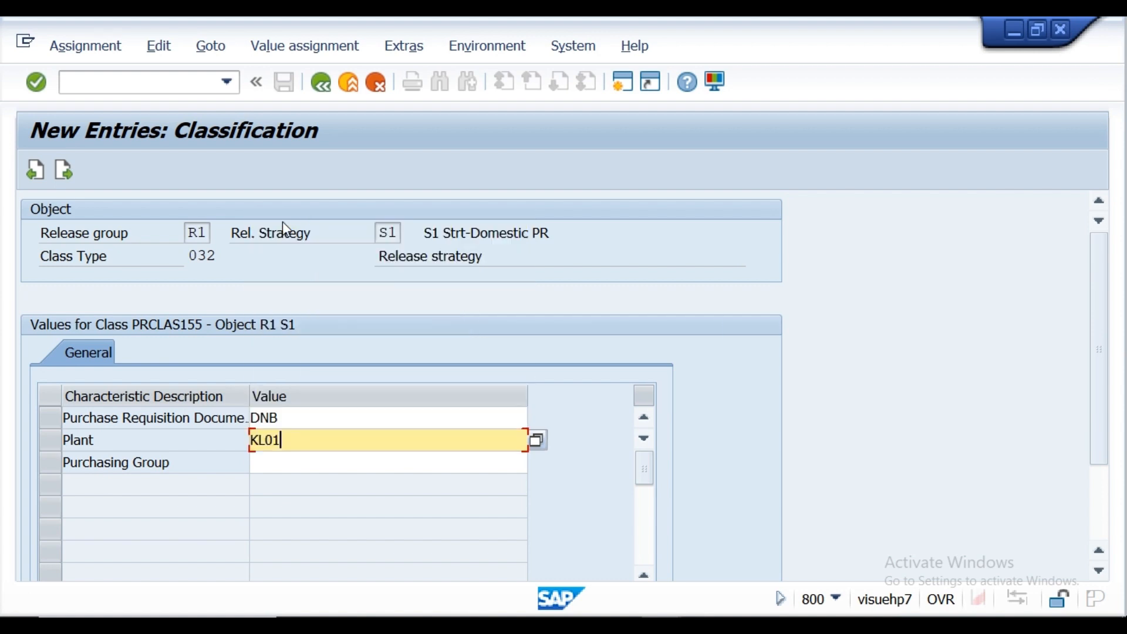
# Step: Try to enter both KL01 and KL02 as values of the Plant characteristic
pyautogui.click(538, 440)
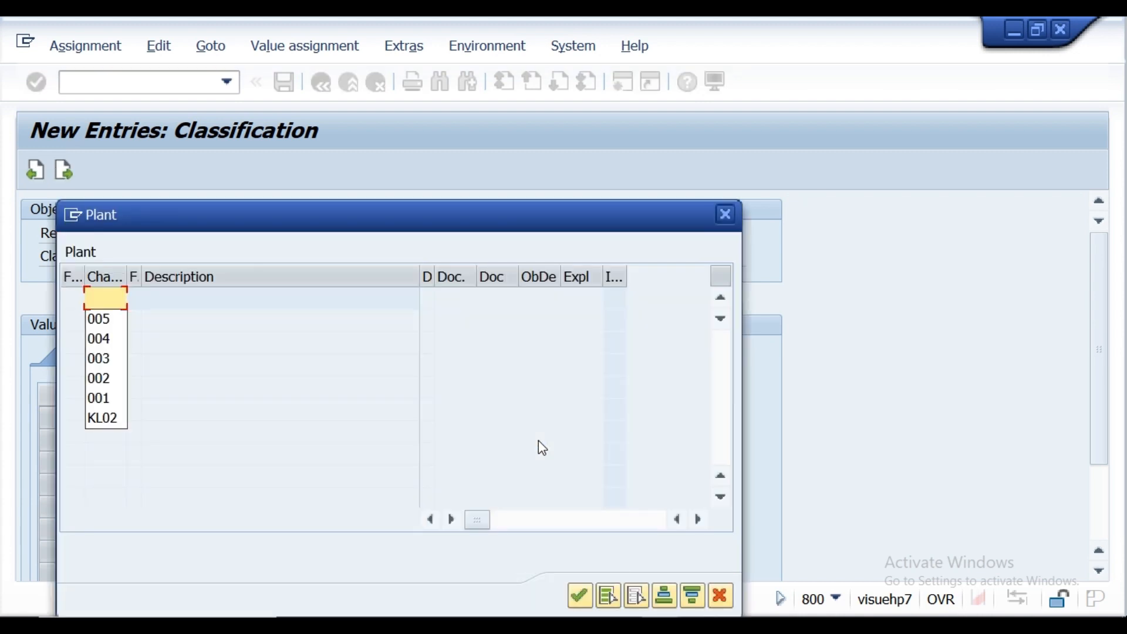
pyautogui.write('KL01')
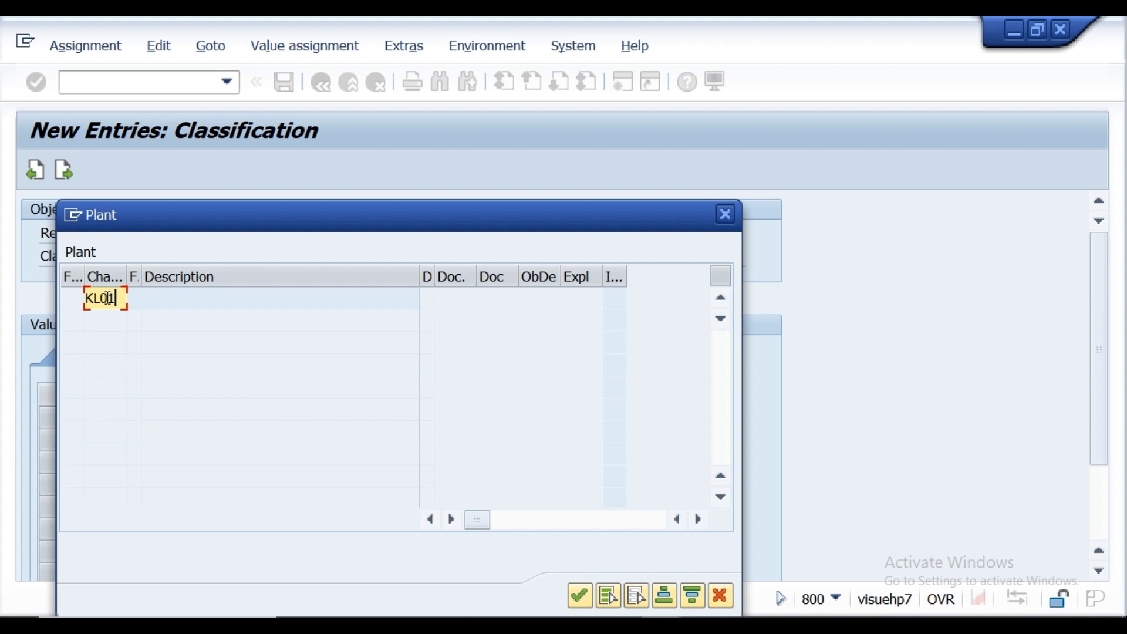
pyautogui.press('Return')
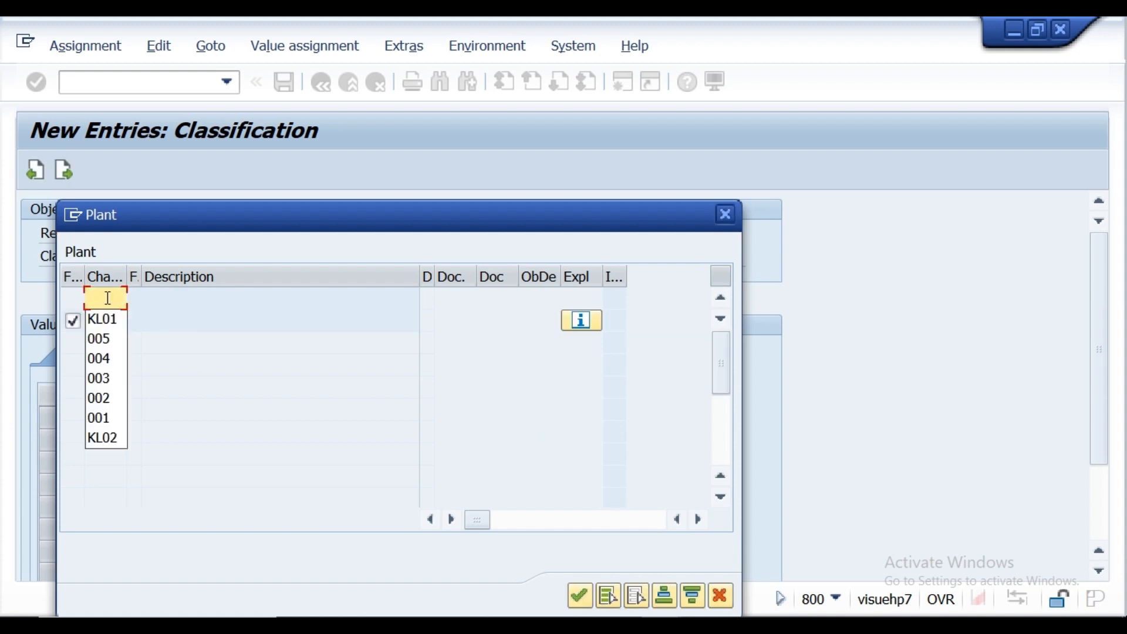
pyautogui.write('KL02')
pyautogui.press('Return')
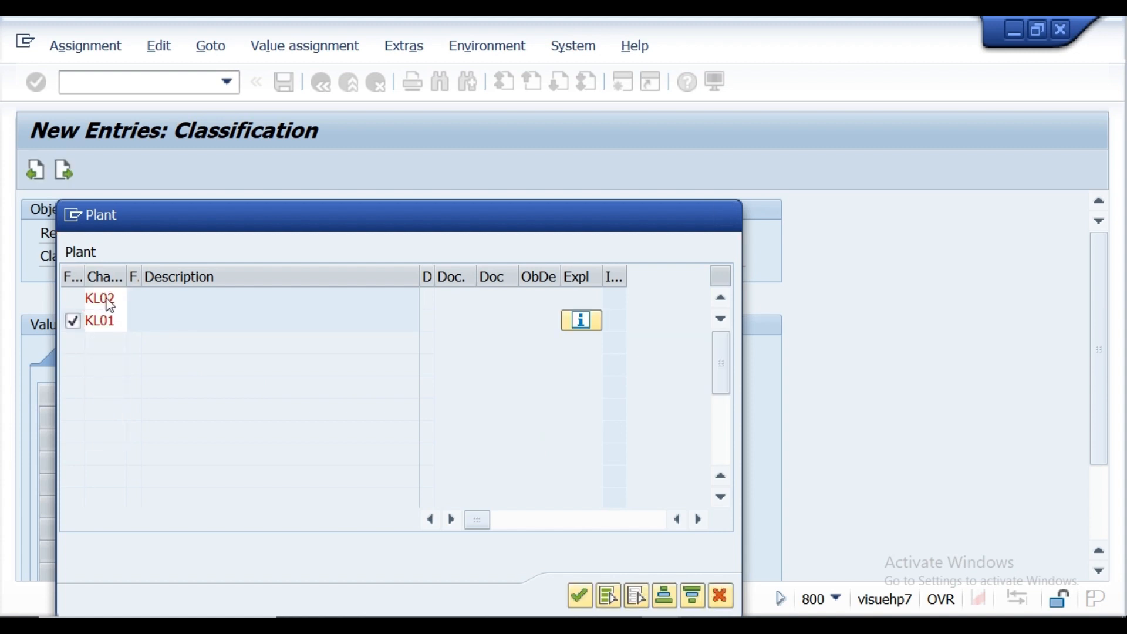
pyautogui.click(581, 595)
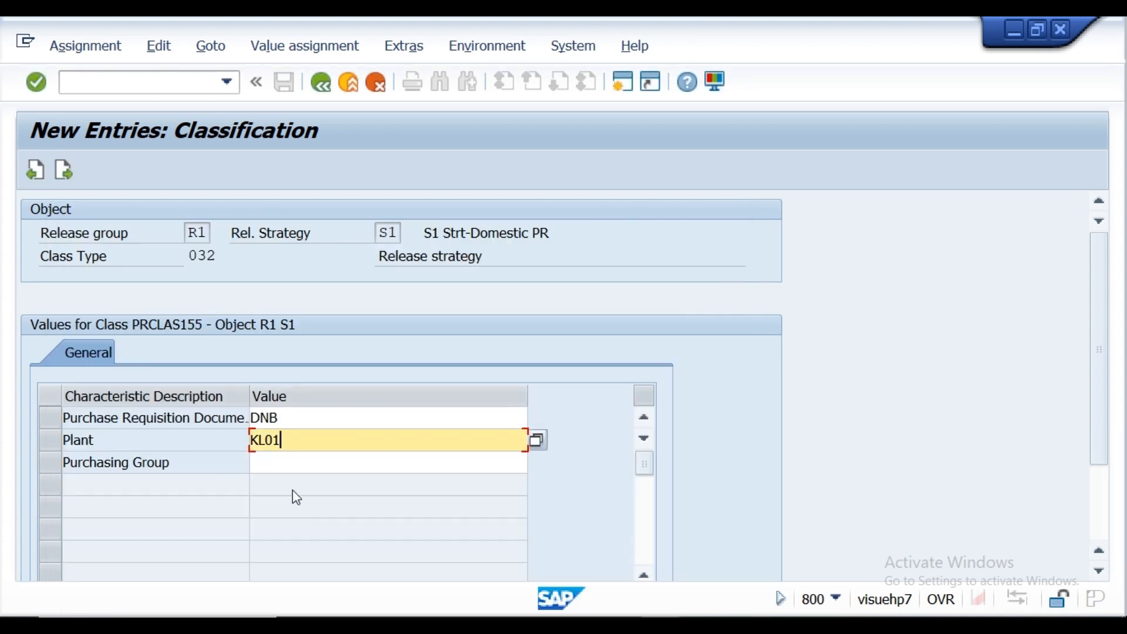
# Step: Enter 001, 002 and 003 as Purchasing Group characteristic values, checking them against the purchasing groups in the Notepad notes
pyautogui.click(277, 467)
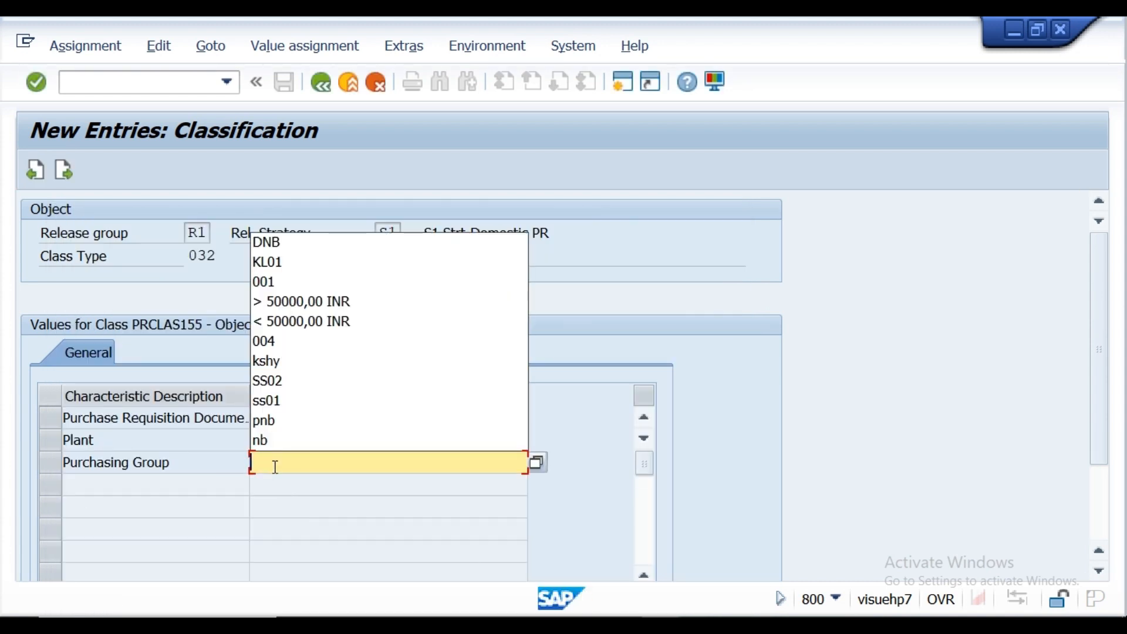
pyautogui.click(537, 465)
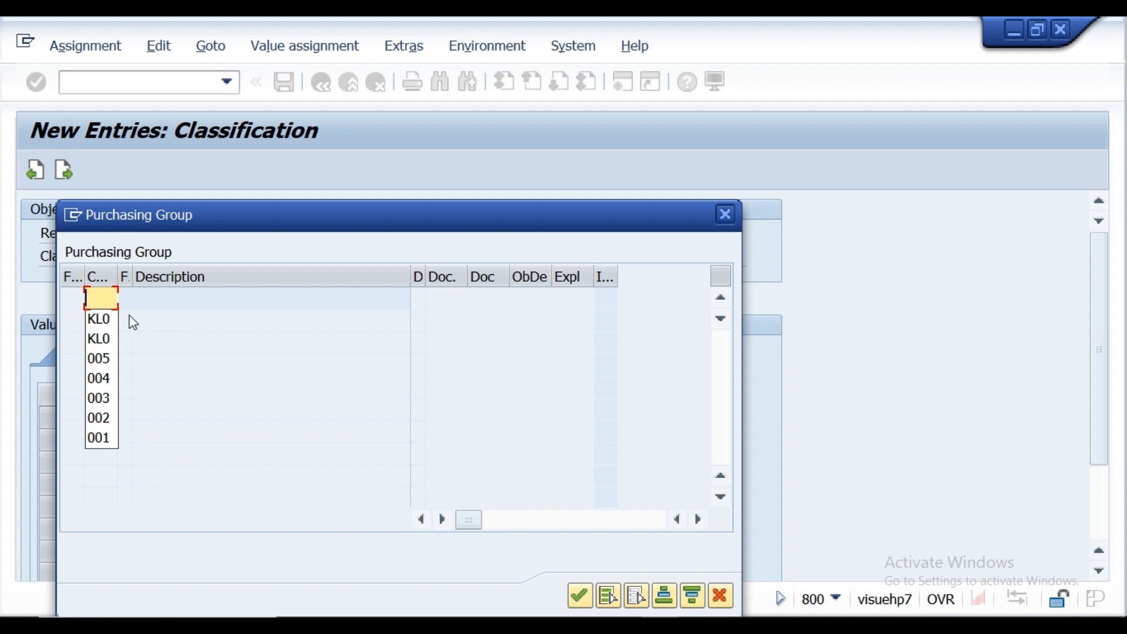
pyautogui.write('001')
pyautogui.press('Return')
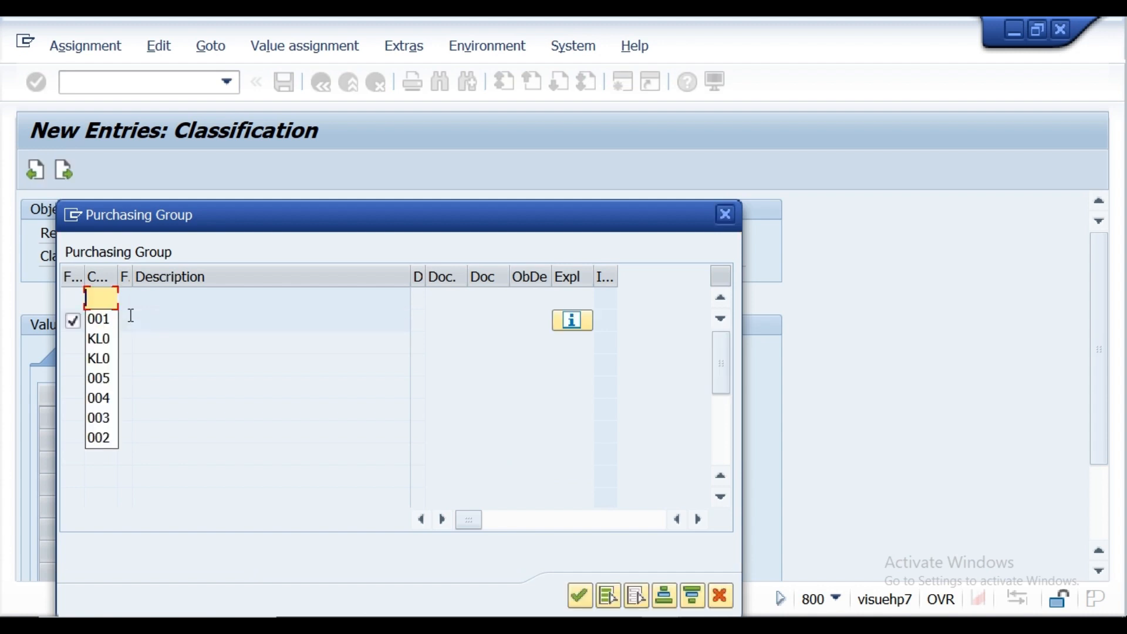
pyautogui.write('002')
pyautogui.press('Return')
pyautogui.write('003')
pyautogui.press('Return')
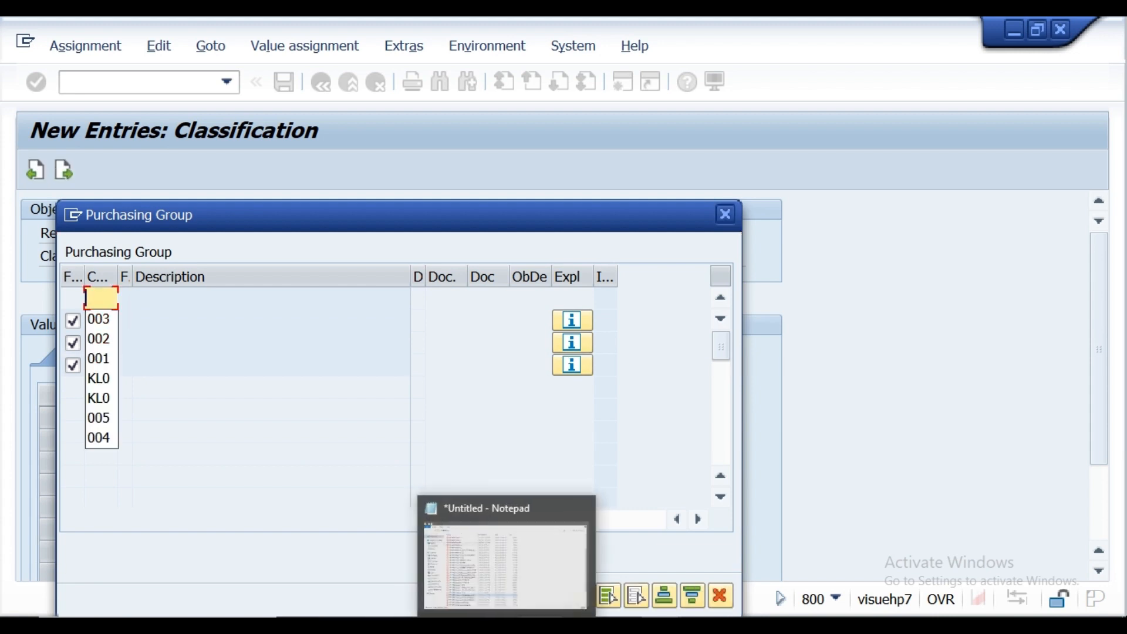
pyautogui.click(498, 623)
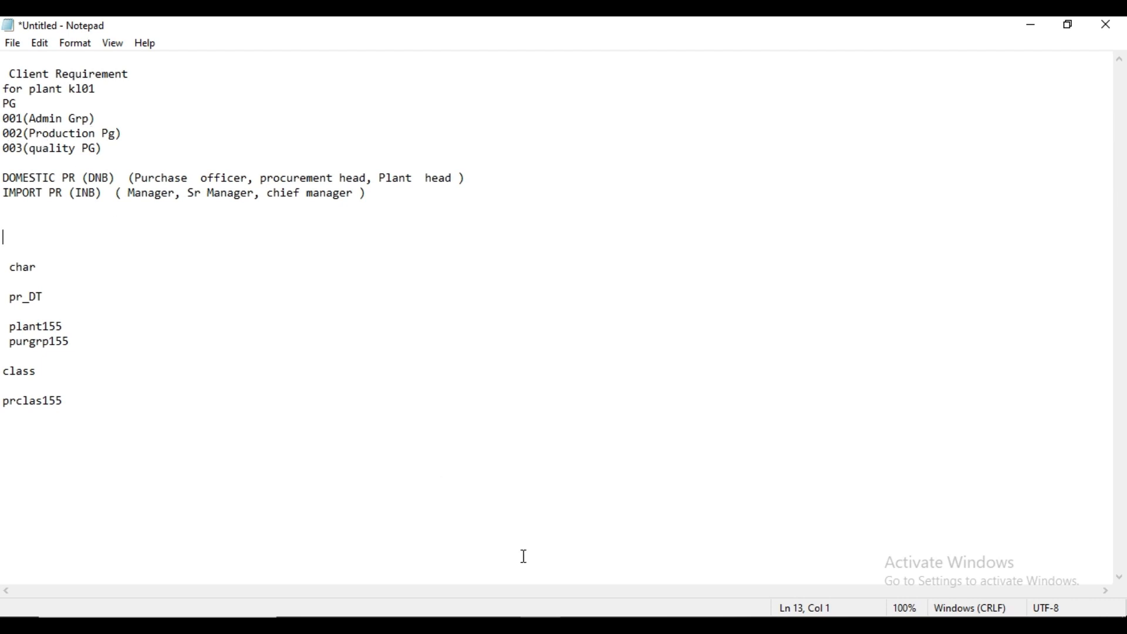
pyautogui.moveTo(661, 623)
pyautogui.click(697, 579)
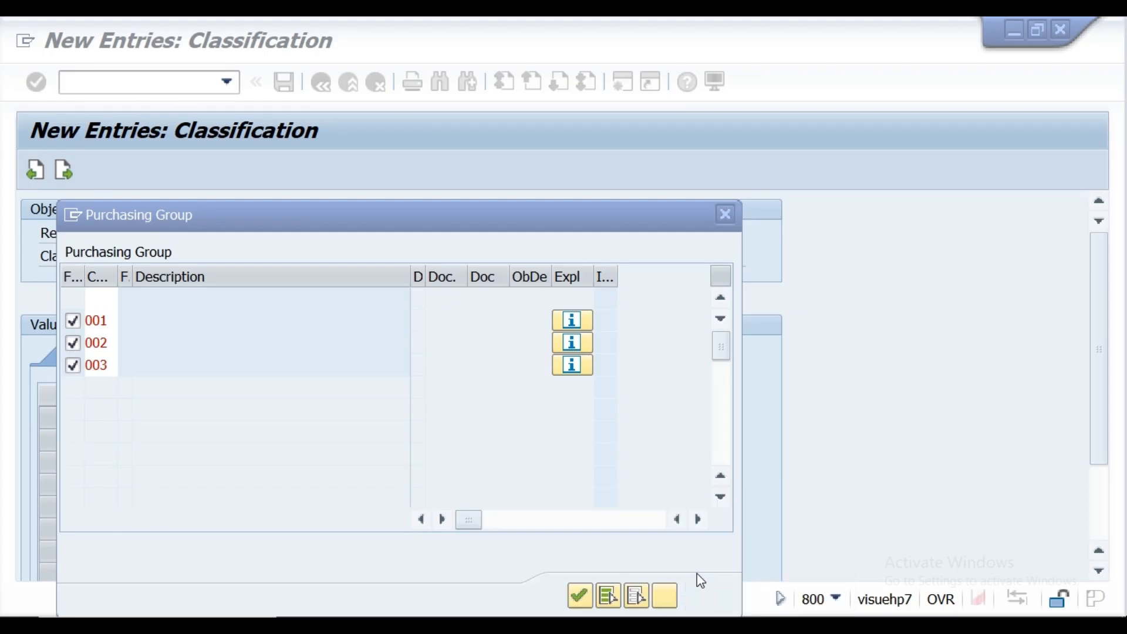
pyautogui.click(581, 594)
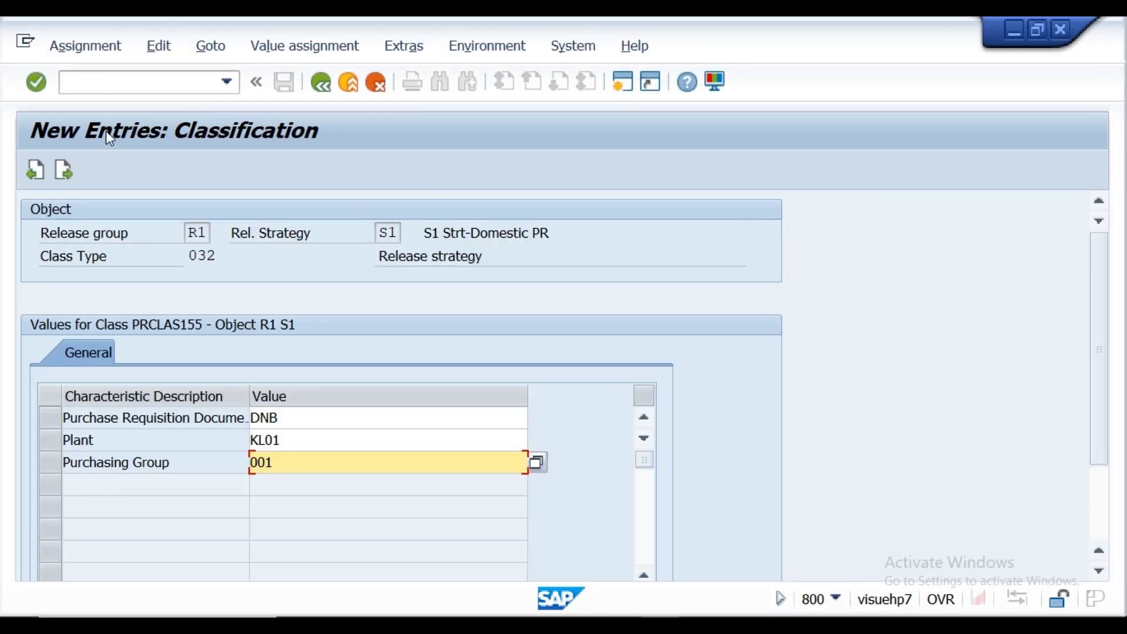
# Step: Confirm the classification values of strategy S1, return to its details and save the strategy
pyautogui.click(40, 82)
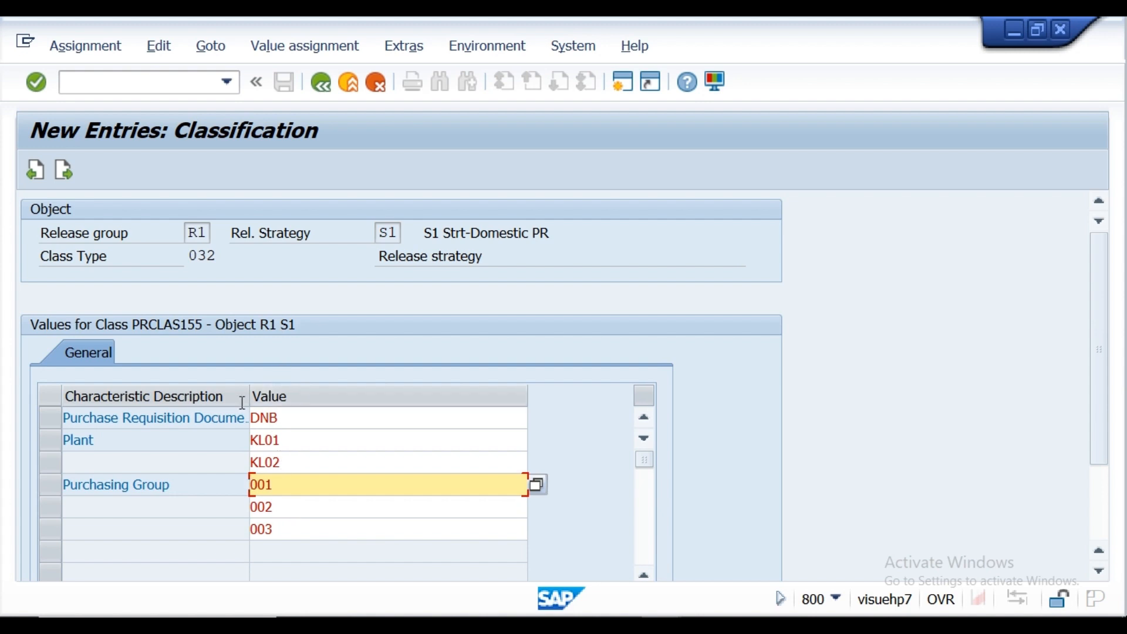
pyautogui.click(36, 83)
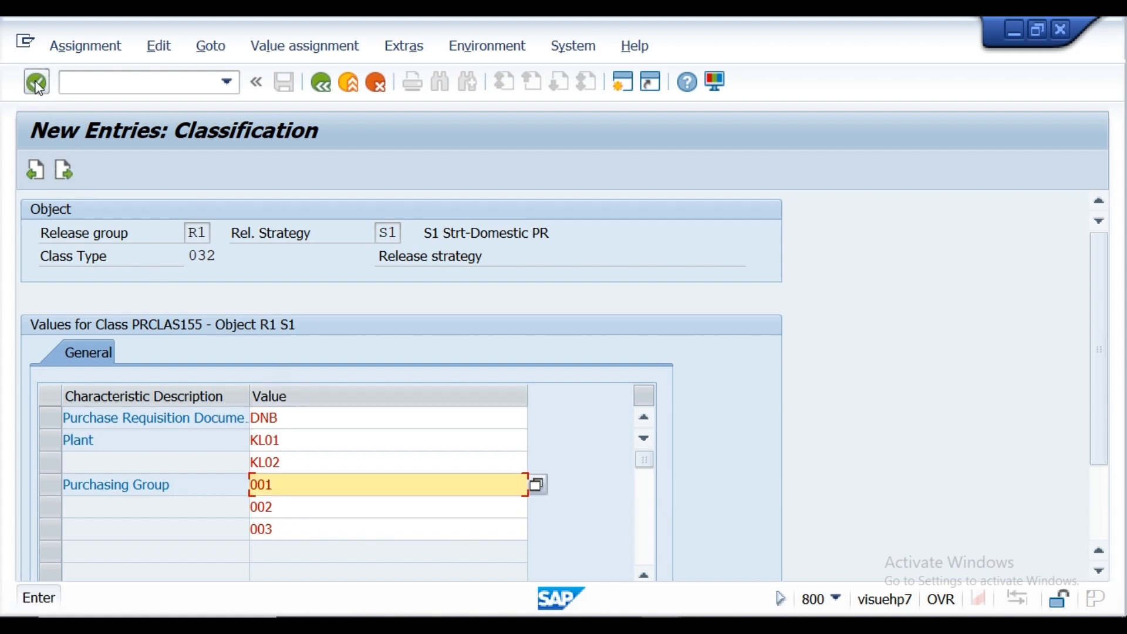
pyautogui.click(320, 89)
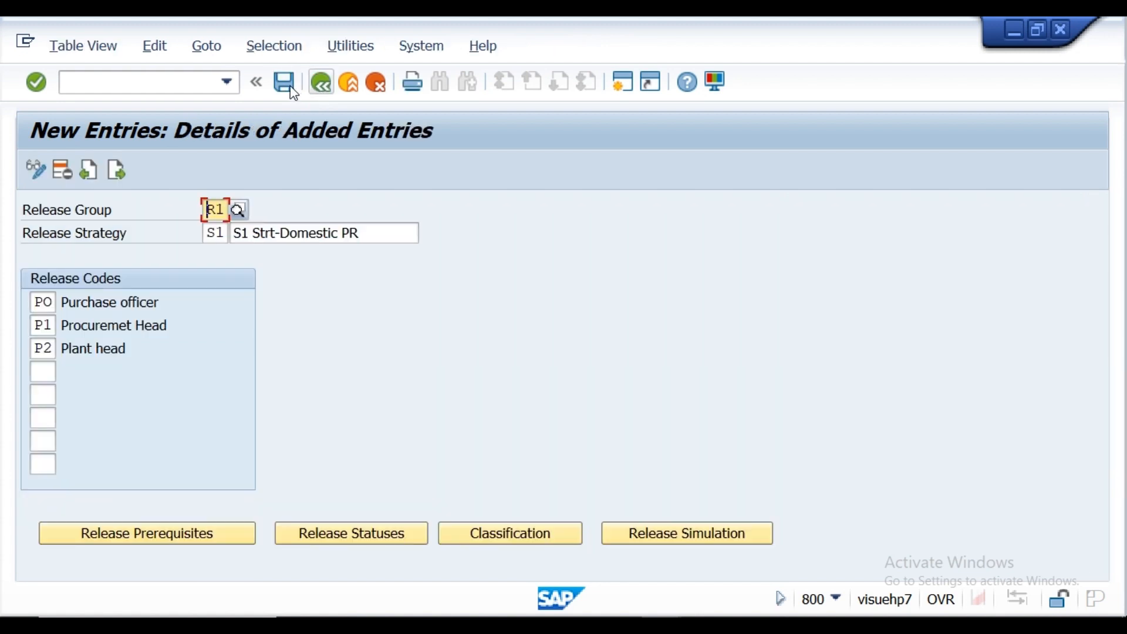
pyautogui.click(290, 89)
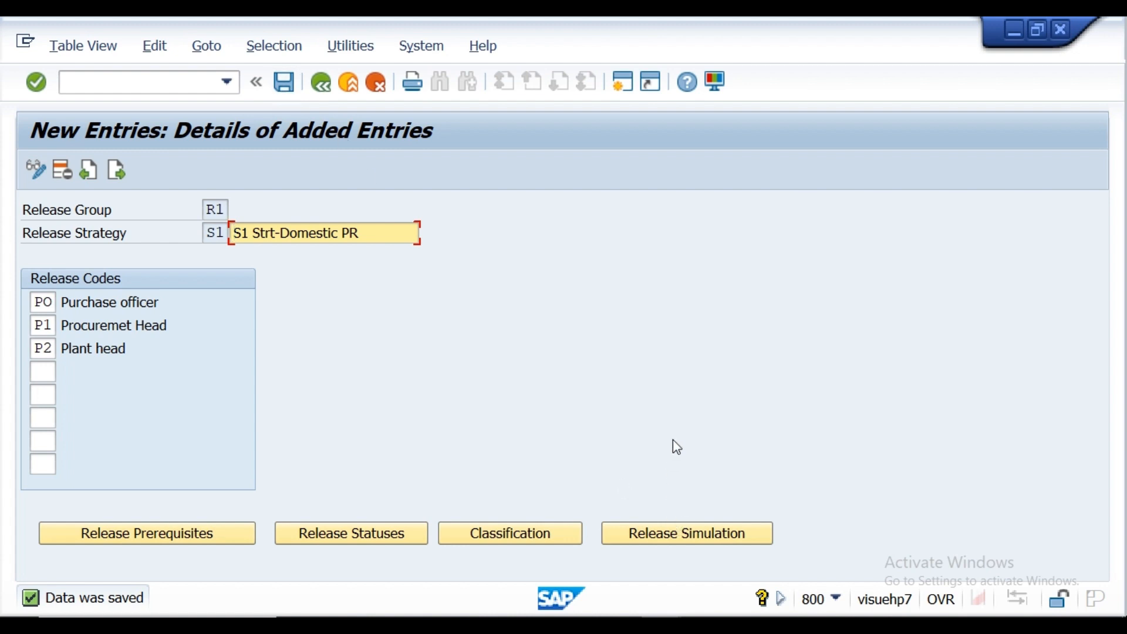
# Step: Simulate the release of strategy S1 by releasing PO, P1 and P2 in sequence, and close the simulation
pyautogui.click(651, 535)
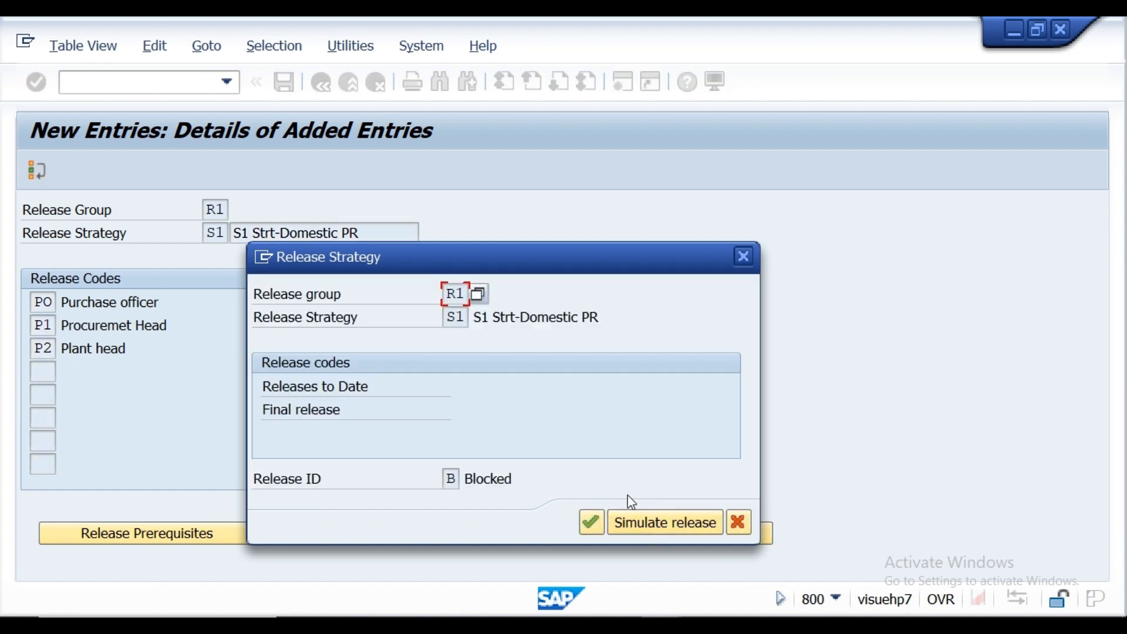
pyautogui.click(644, 529)
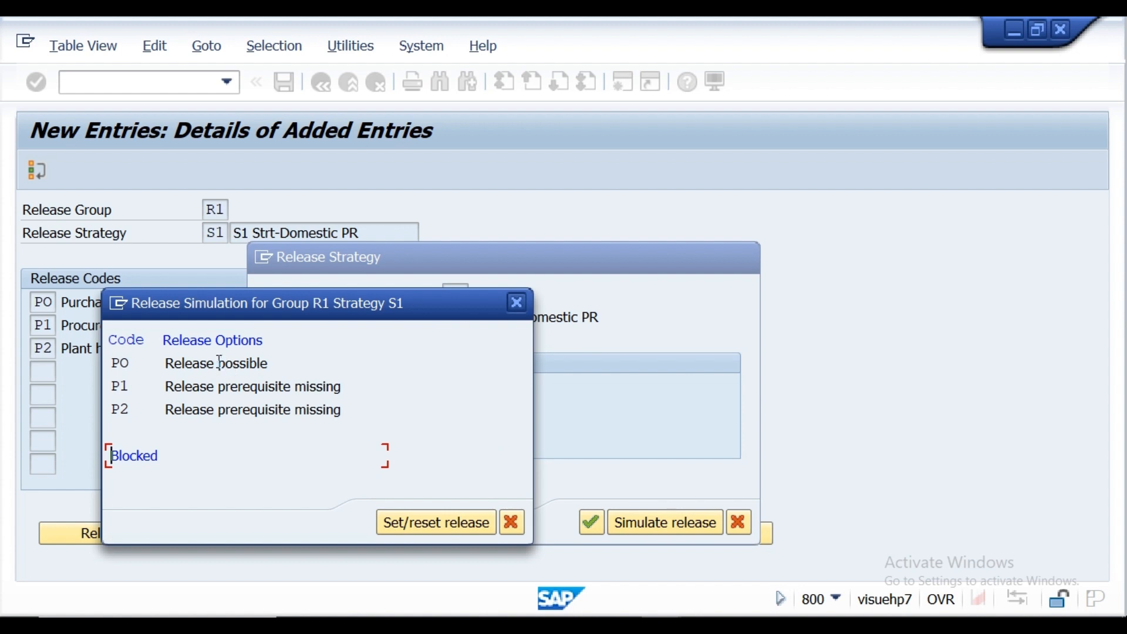
pyautogui.doubleClick(218, 362)
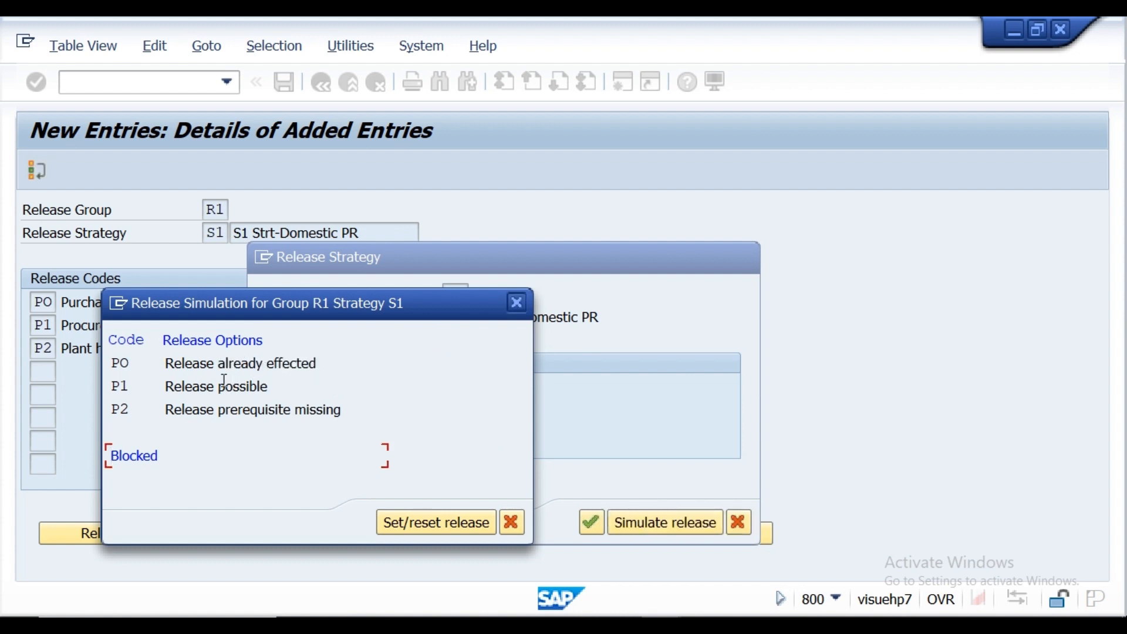
pyautogui.doubleClick(220, 387)
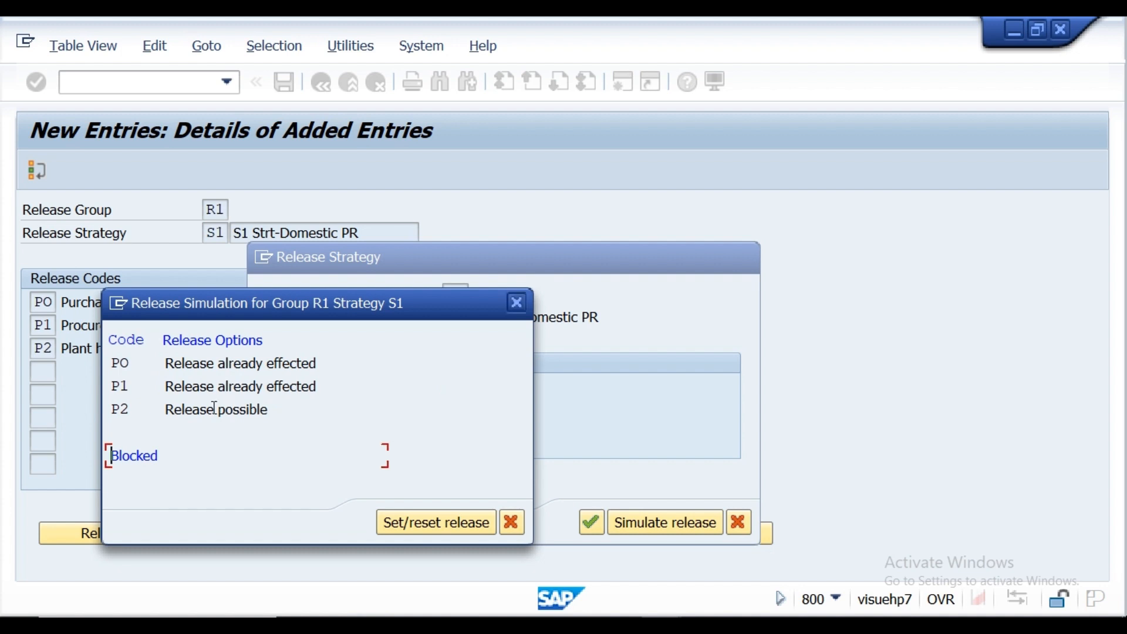
pyautogui.doubleClick(215, 409)
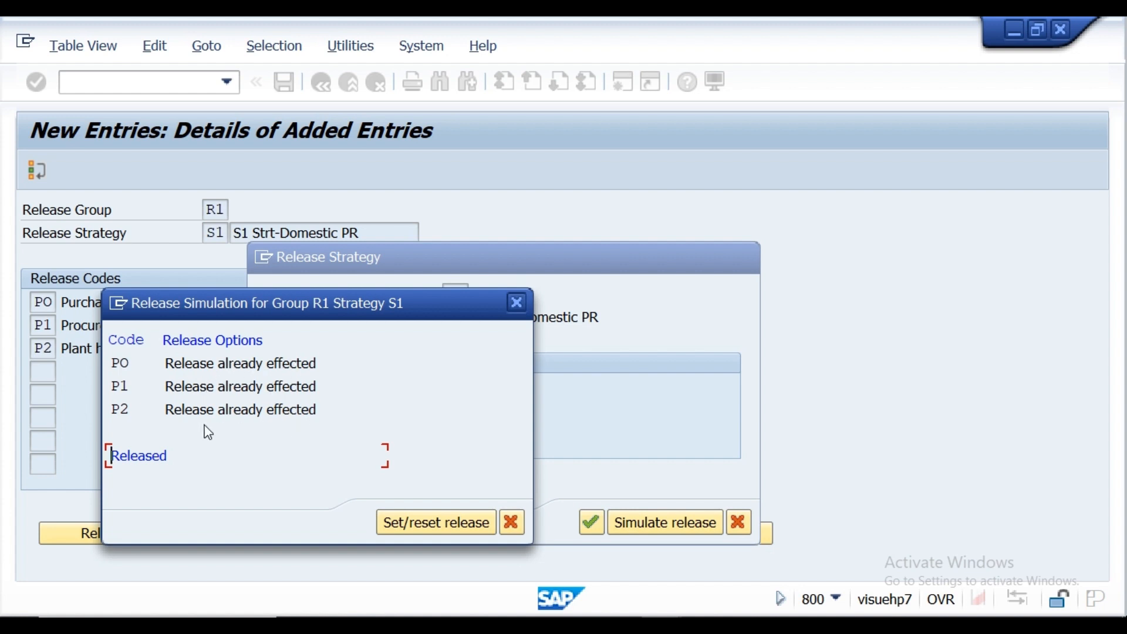
pyautogui.click(512, 521)
pyautogui.click(591, 523)
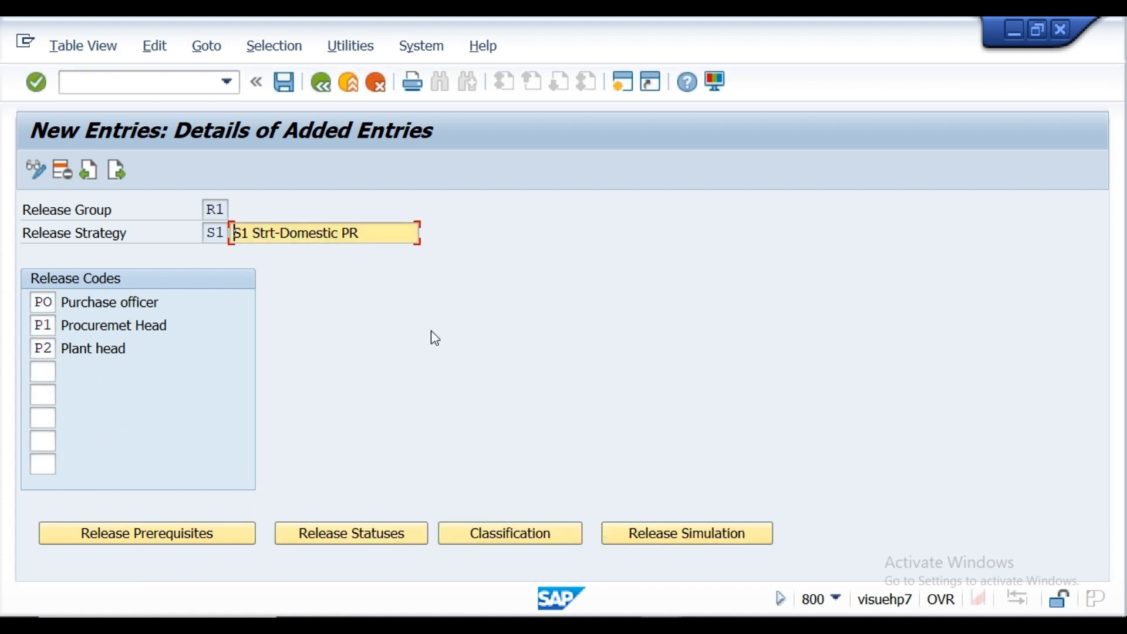
# Step: Save strategy S1 again and go back to the release strategies overview
pyautogui.click(285, 83)
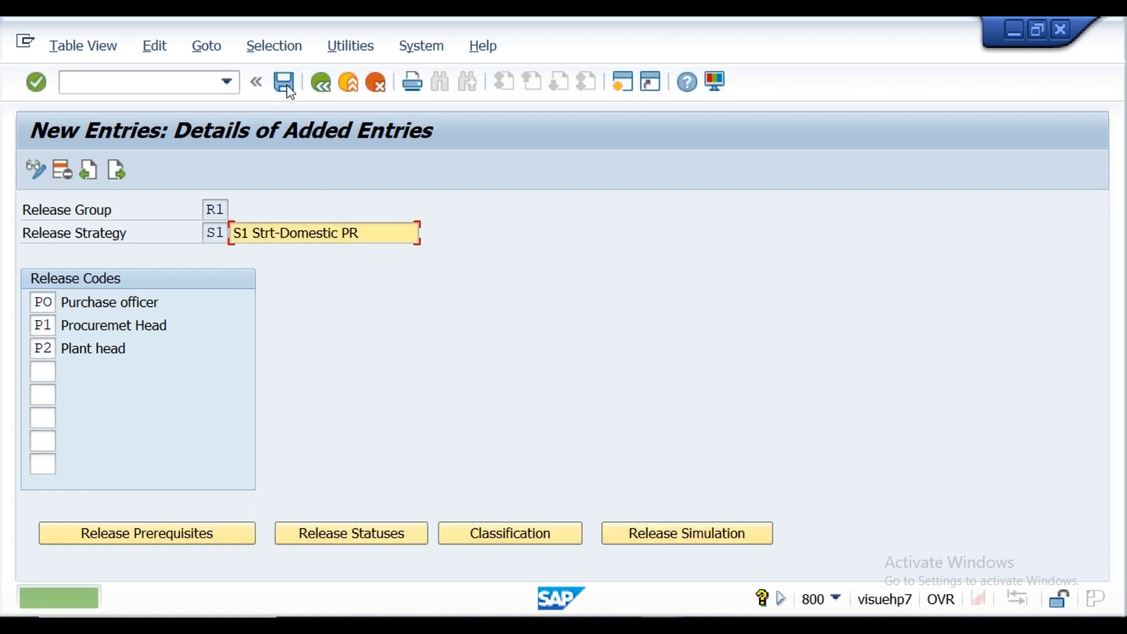
pyautogui.click(287, 87)
pyautogui.click(322, 83)
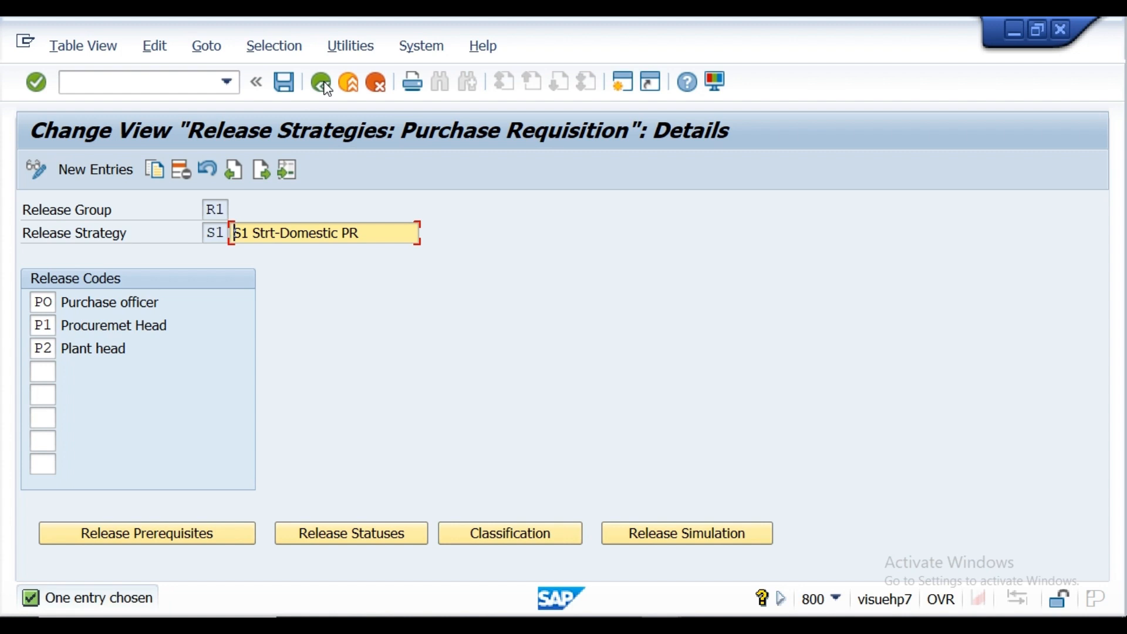
pyautogui.click(325, 86)
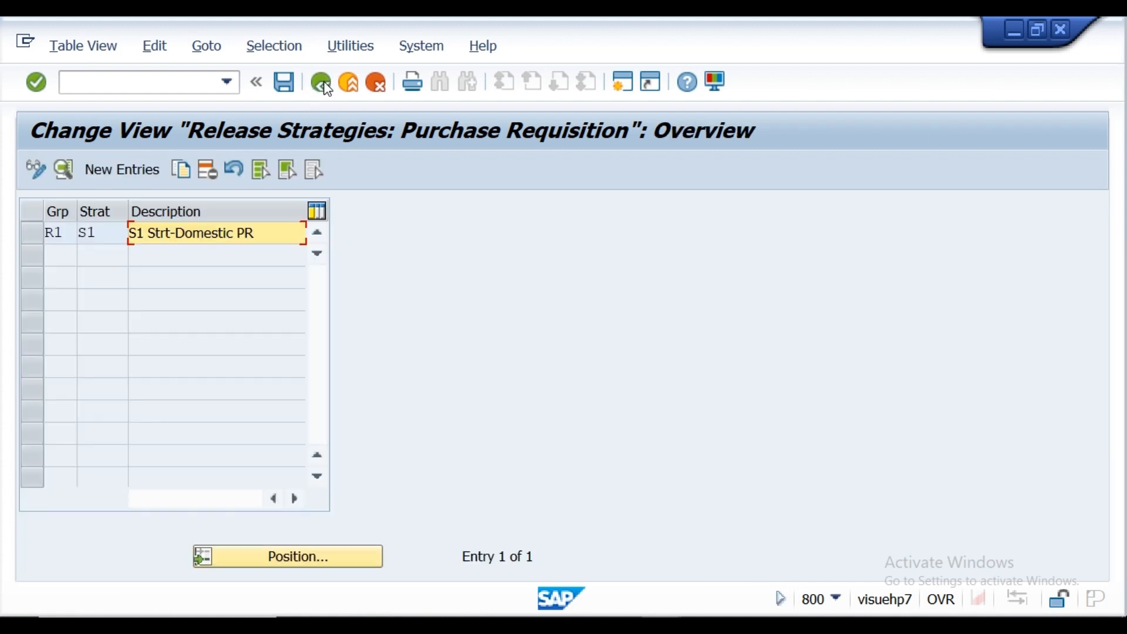
# Step: Create a new release strategy entry S2 in release group R1
pyautogui.click(155, 169)
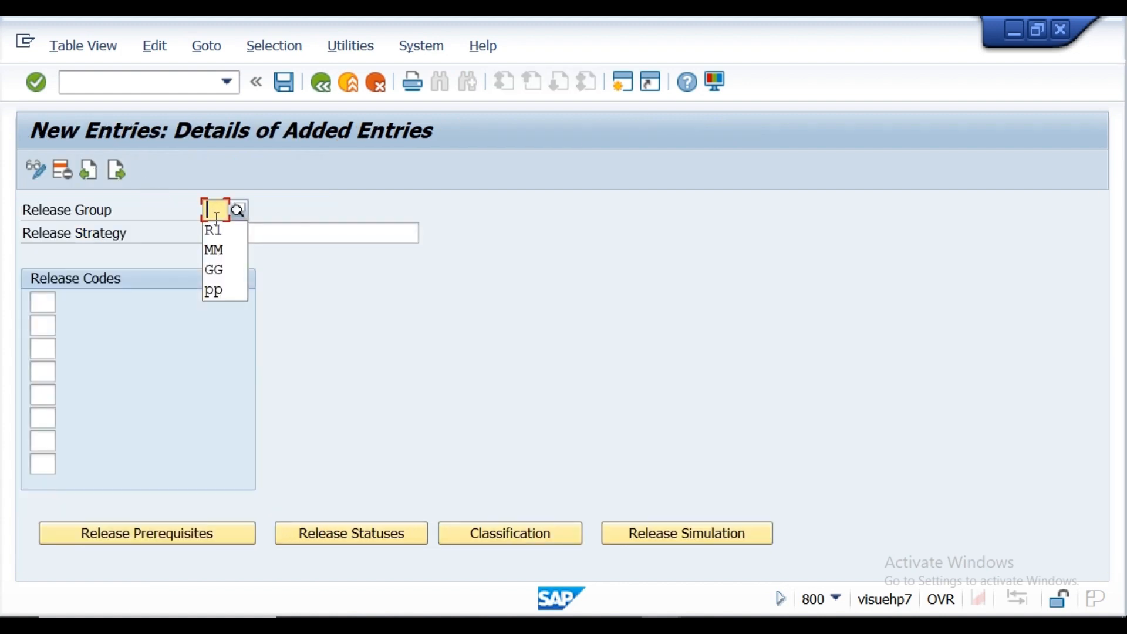
pyautogui.click(219, 231)
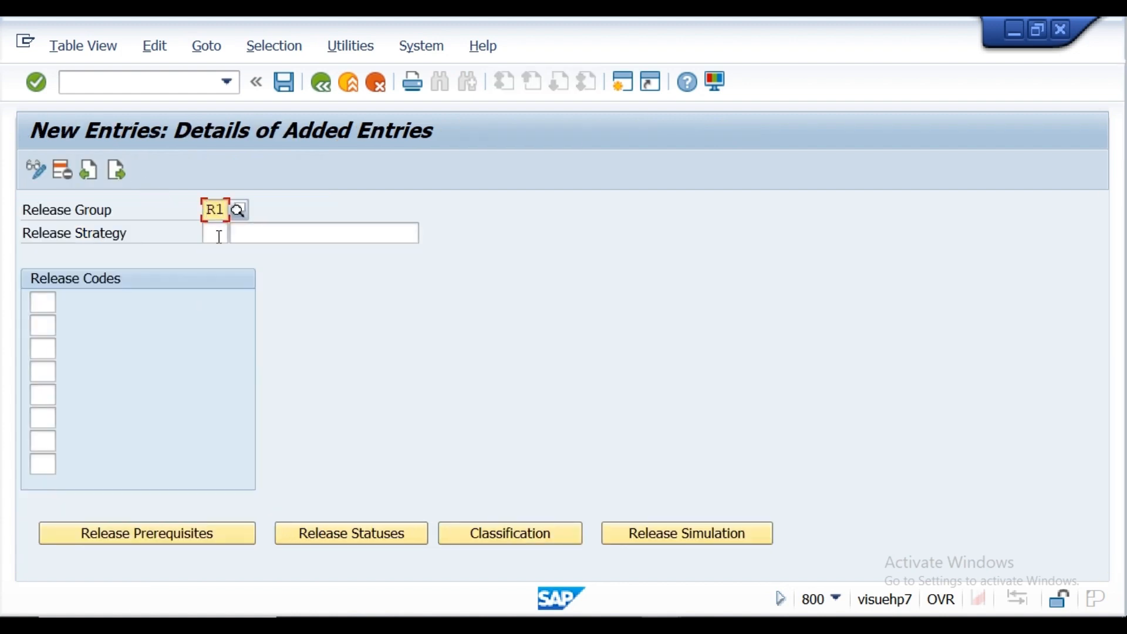
pyautogui.click(219, 235)
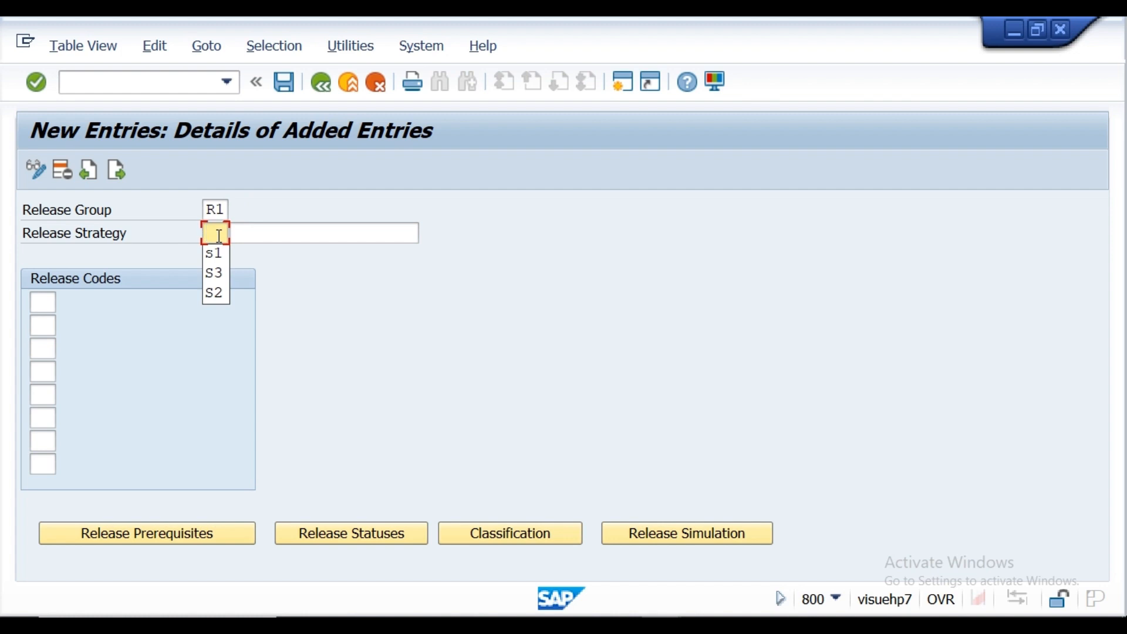
pyautogui.write('S2')
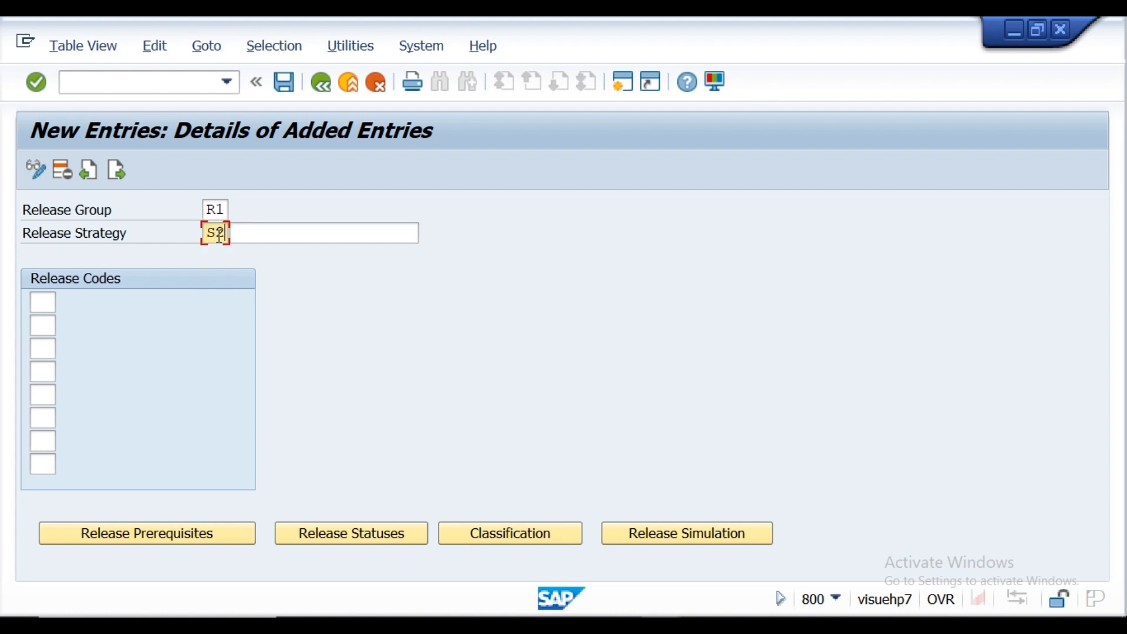
# Step: Describe strategy S2 as "S2Strt-Import PR" by adapting the domestic strategy's earlier description
pyautogui.click(260, 238)
pyautogui.click(259, 253)
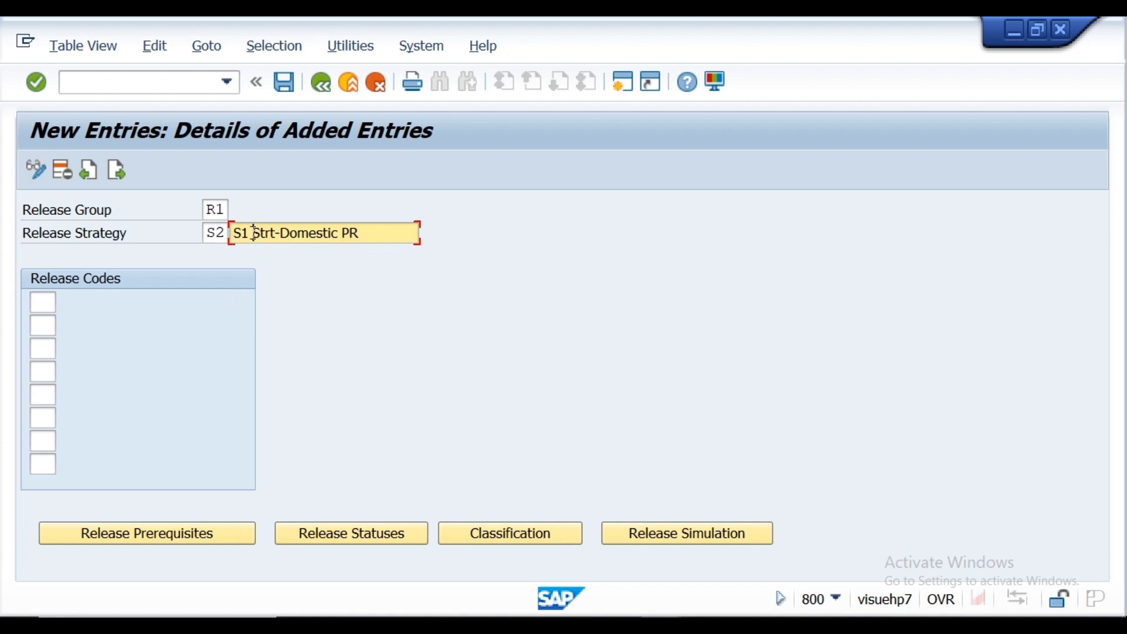
pyautogui.press('Delete')
pyautogui.write('2')
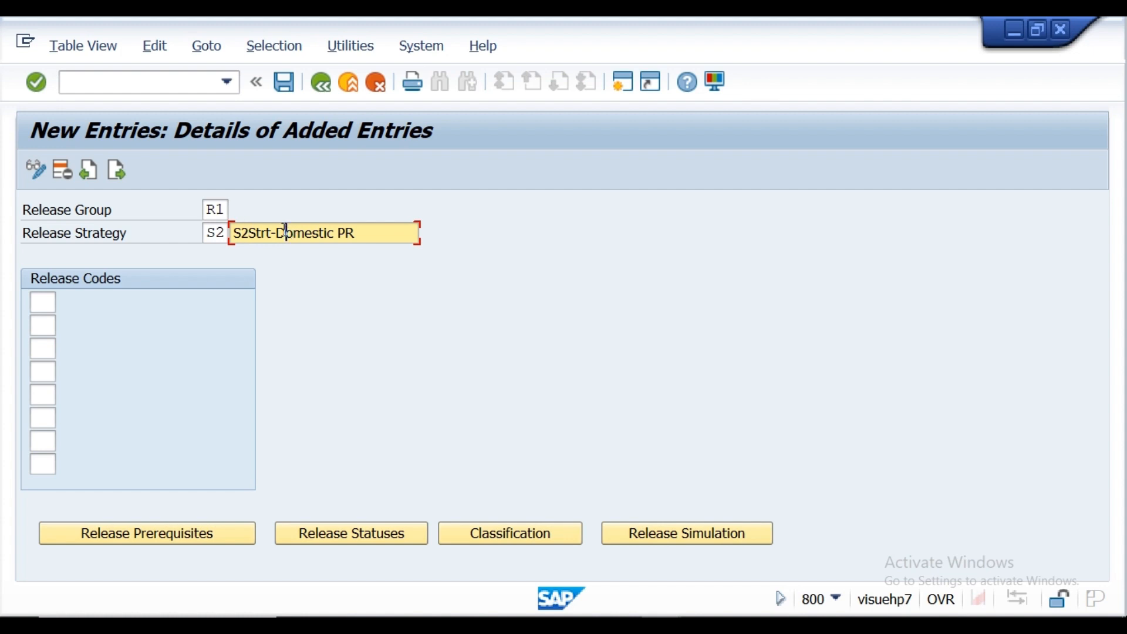
pyautogui.press('Delete')
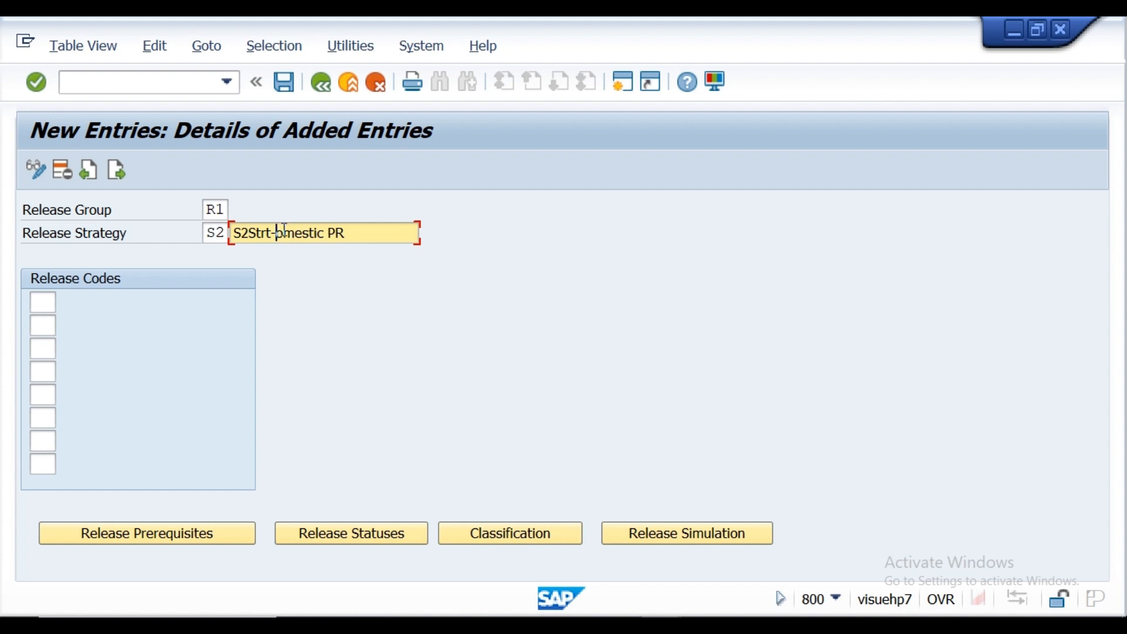
pyautogui.write('Import')
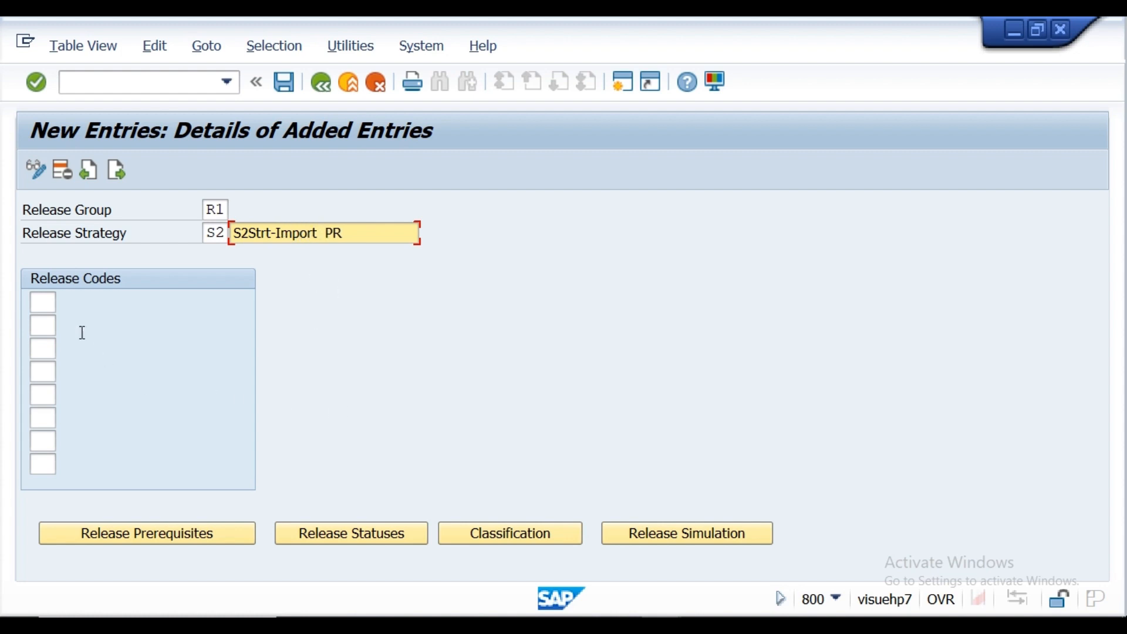
# Step: Assign release codes MG (Manager), SM (Sr Magr) and CM (CHIEF MGR) to strategy S2 in that order
pyautogui.click(43, 302)
pyautogui.click(67, 307)
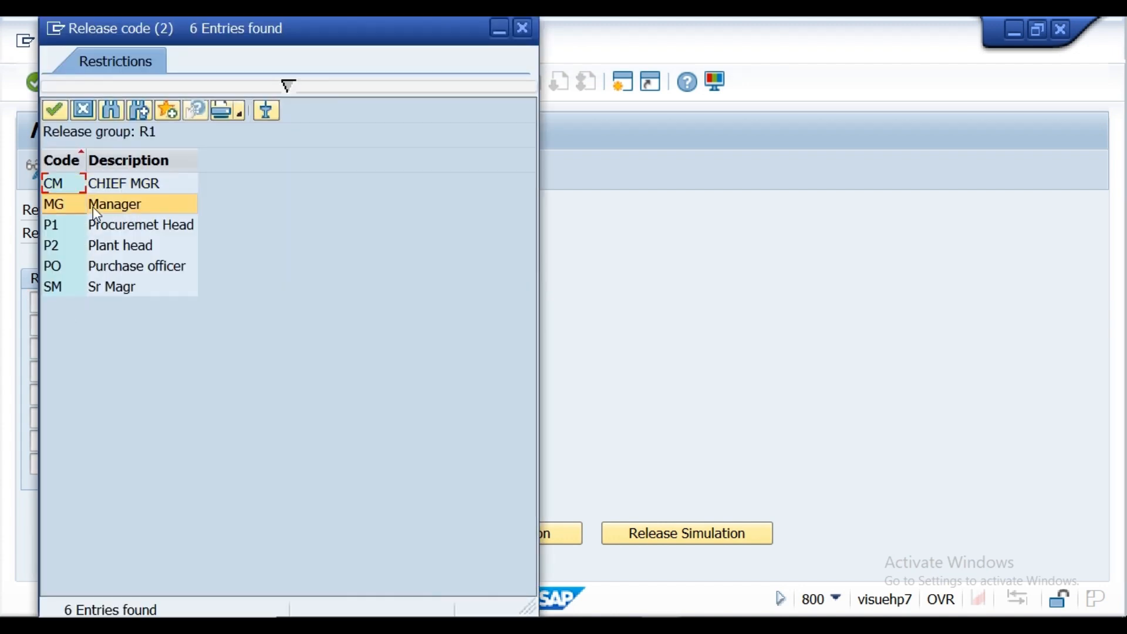
pyautogui.doubleClick(94, 206)
pyautogui.click(42, 325)
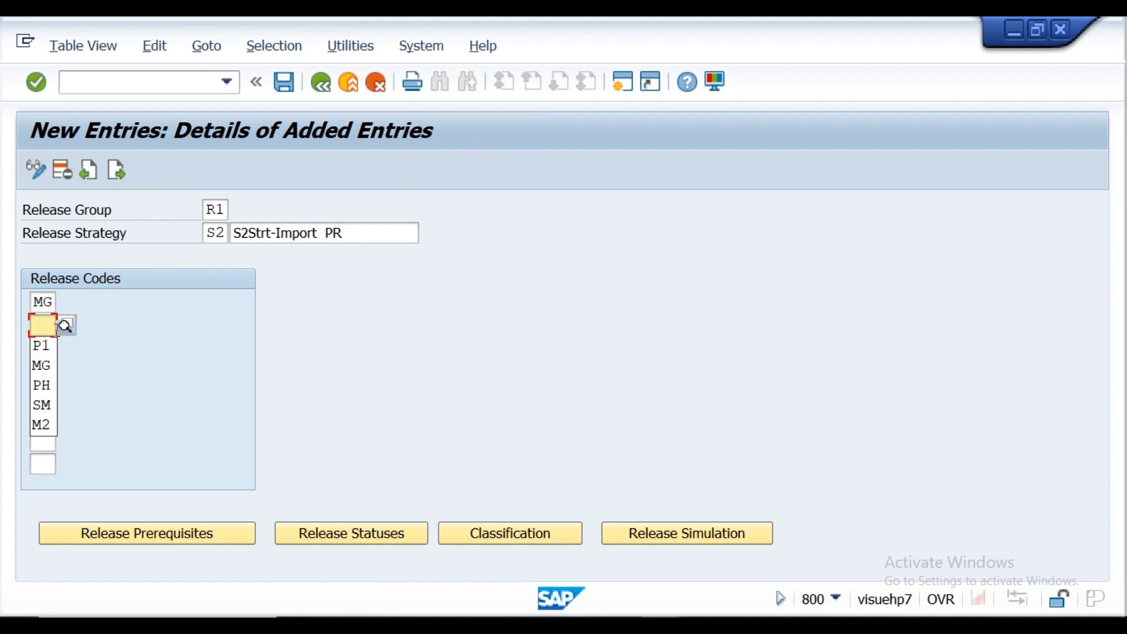
pyautogui.click(65, 326)
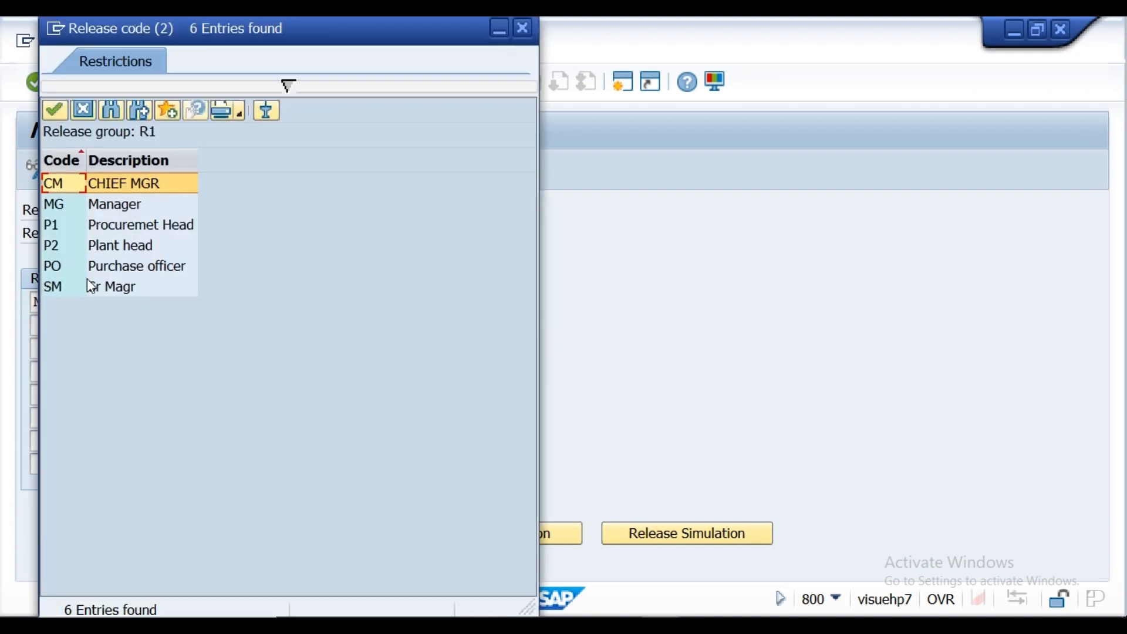
pyautogui.click(92, 288)
pyautogui.doubleClick(92, 288)
pyautogui.click(43, 349)
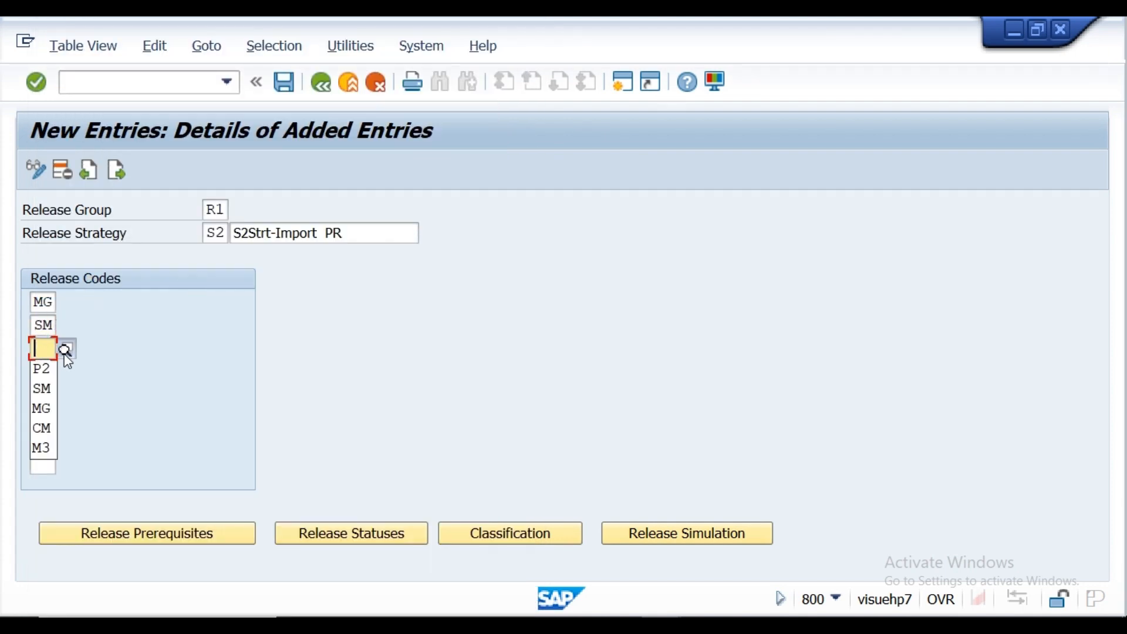
pyautogui.click(66, 355)
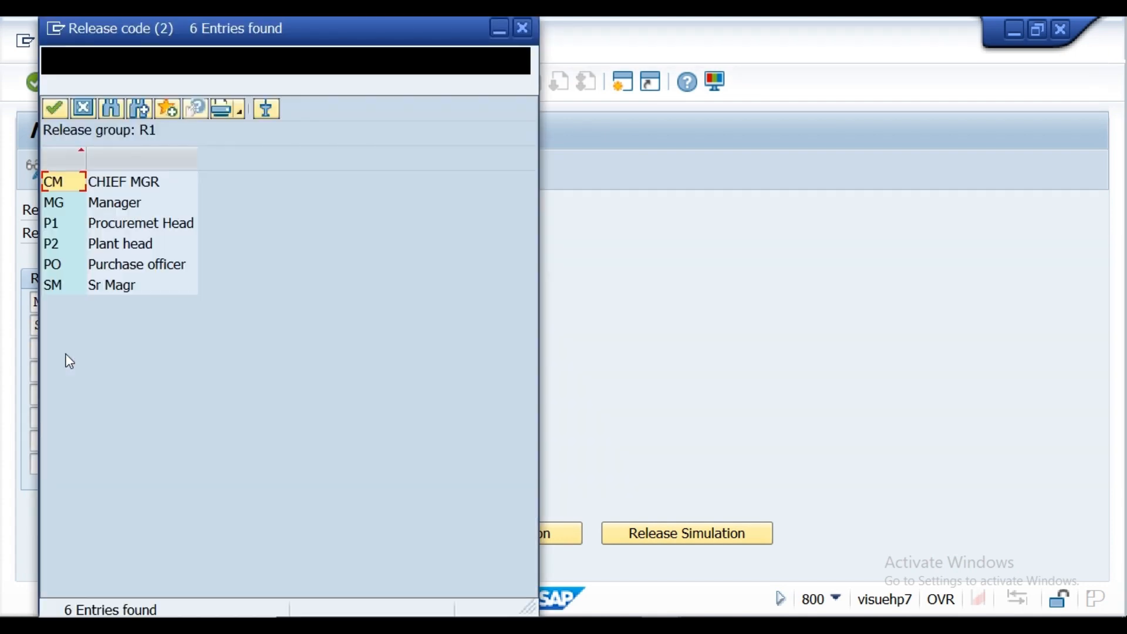
pyautogui.doubleClick(114, 182)
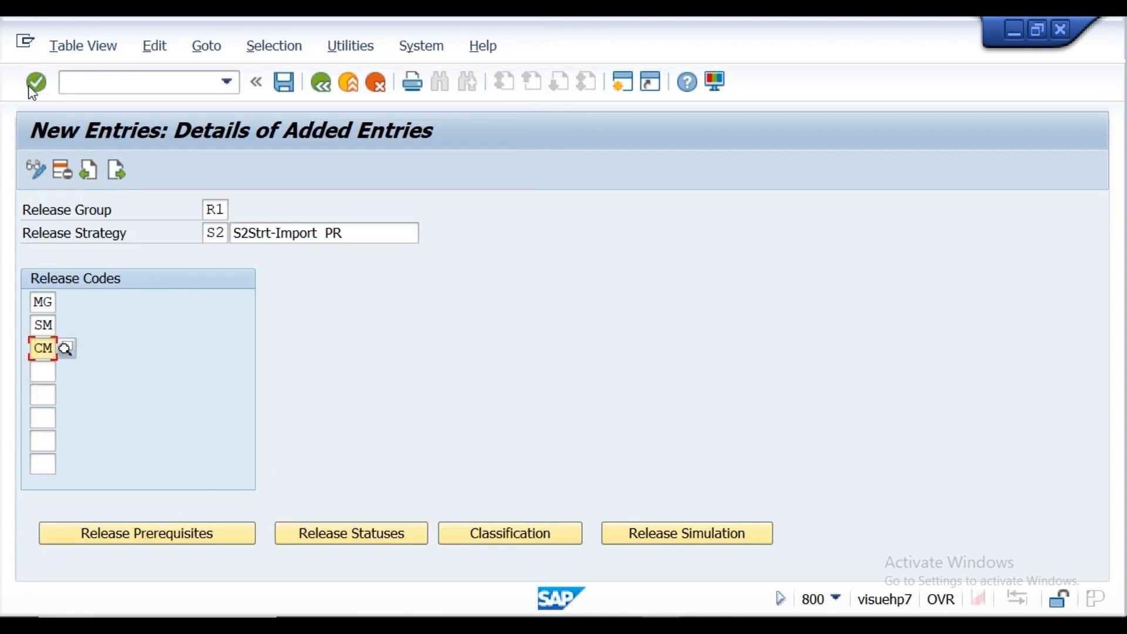
pyautogui.press('Return')
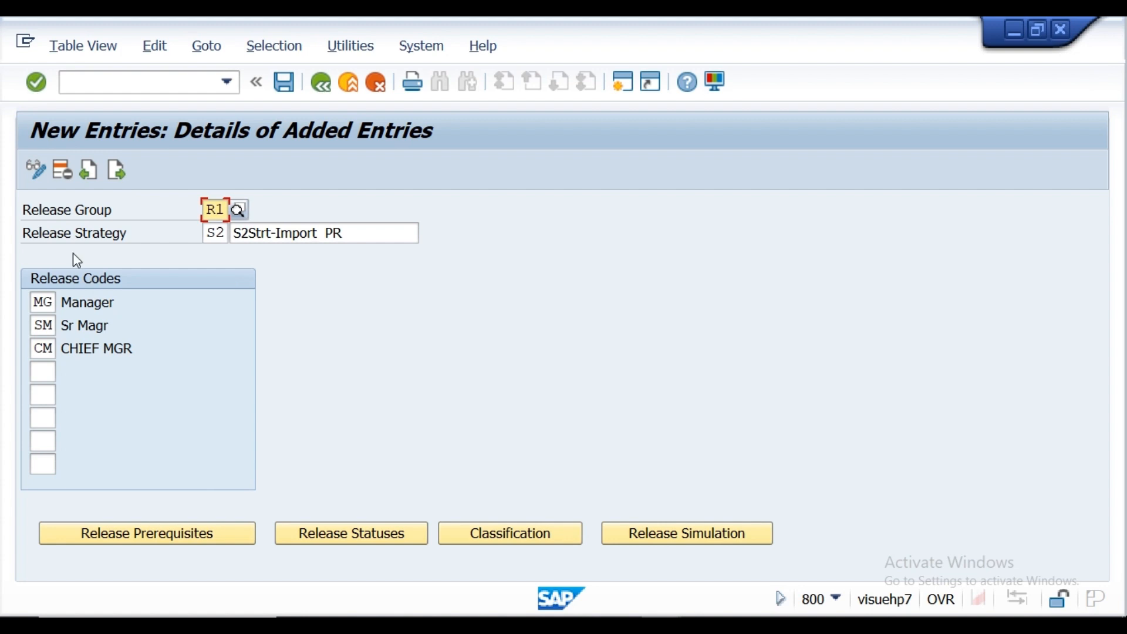
# Step: Set strategy S2's release prerequisites so SM requires MG, and CM requires both MG and SM
pyautogui.click(133, 531)
pyautogui.click(133, 275)
pyautogui.click(133, 299)
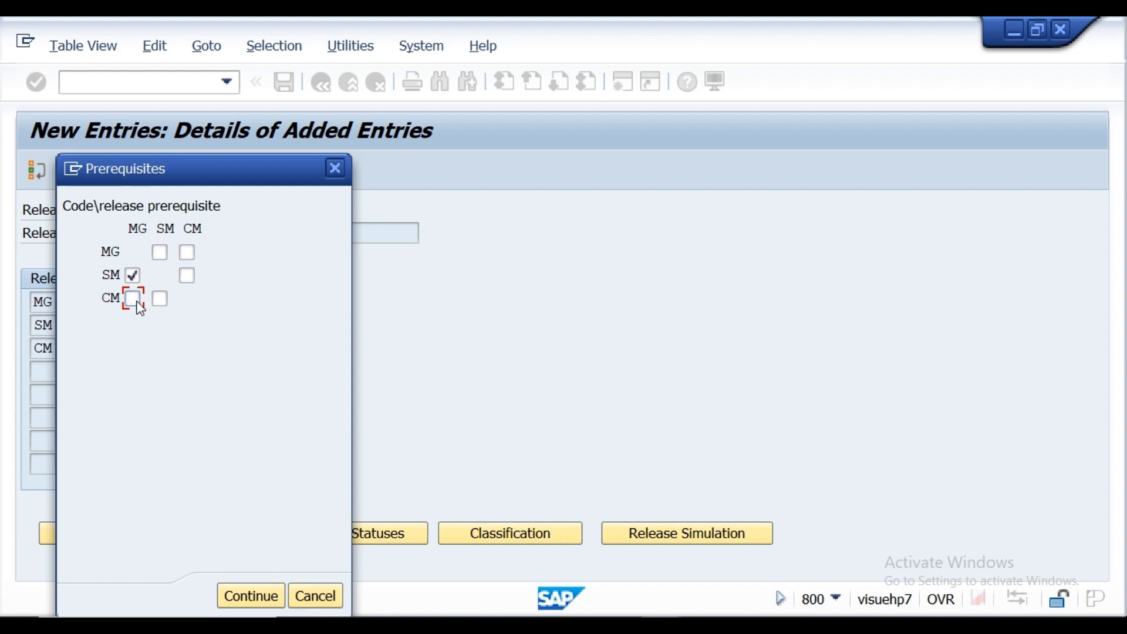
pyautogui.click(133, 299)
pyautogui.click(160, 299)
pyautogui.click(249, 596)
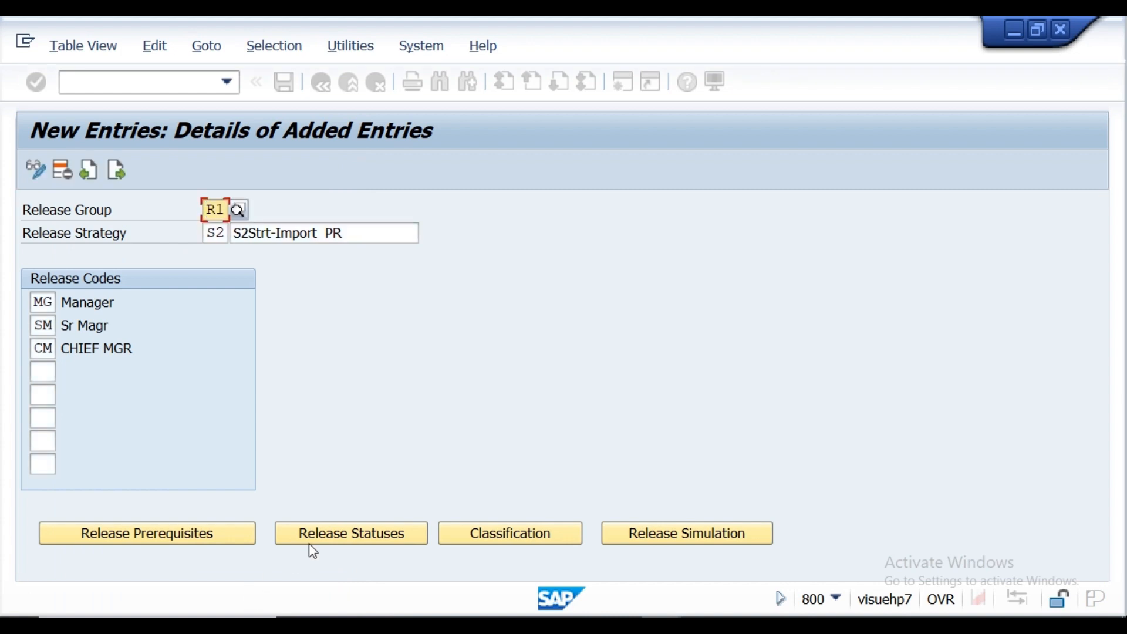
# Step: Assign release indicator R (Released) to strategy S2's status in which MG, SM and CM have all released, and recheck the statuses
pyautogui.click(323, 535)
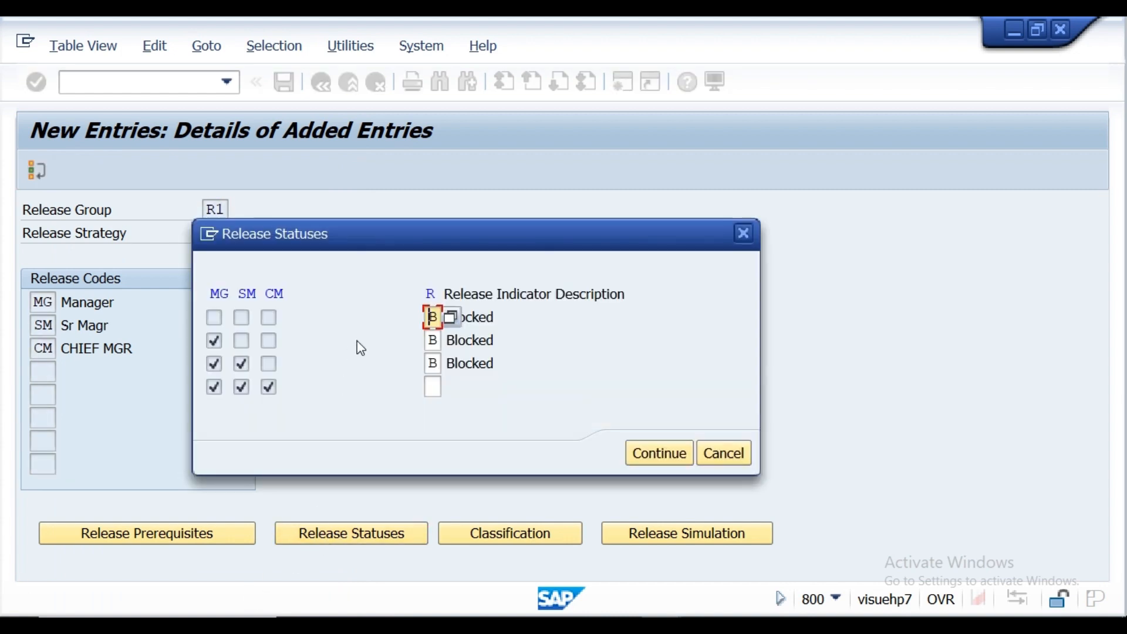
pyautogui.click(437, 395)
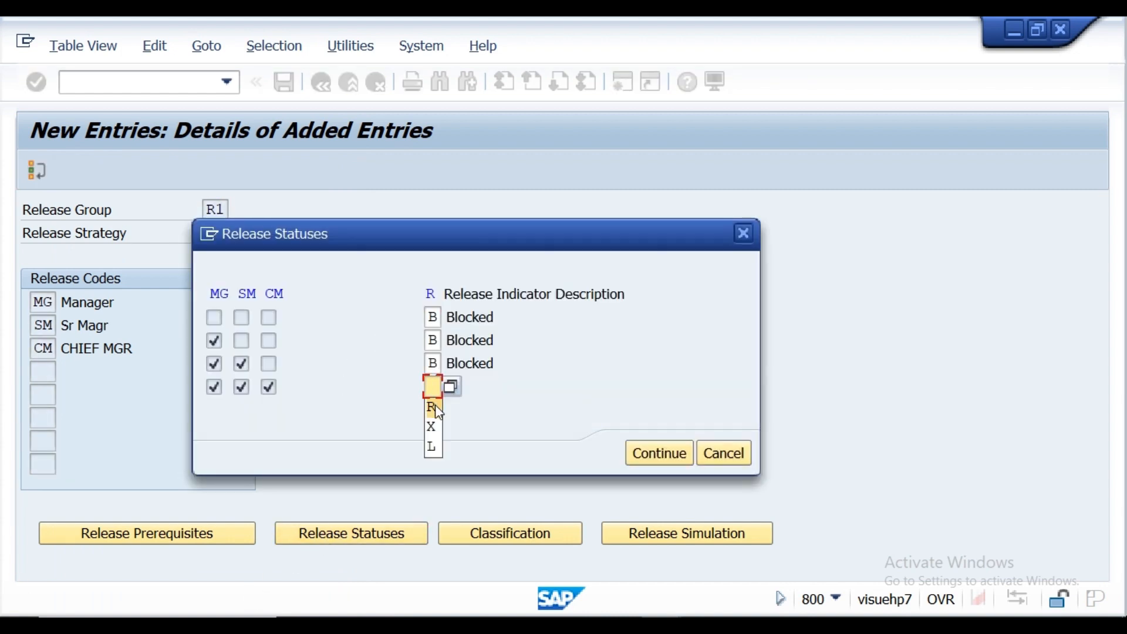
pyautogui.click(435, 405)
pyautogui.click(657, 453)
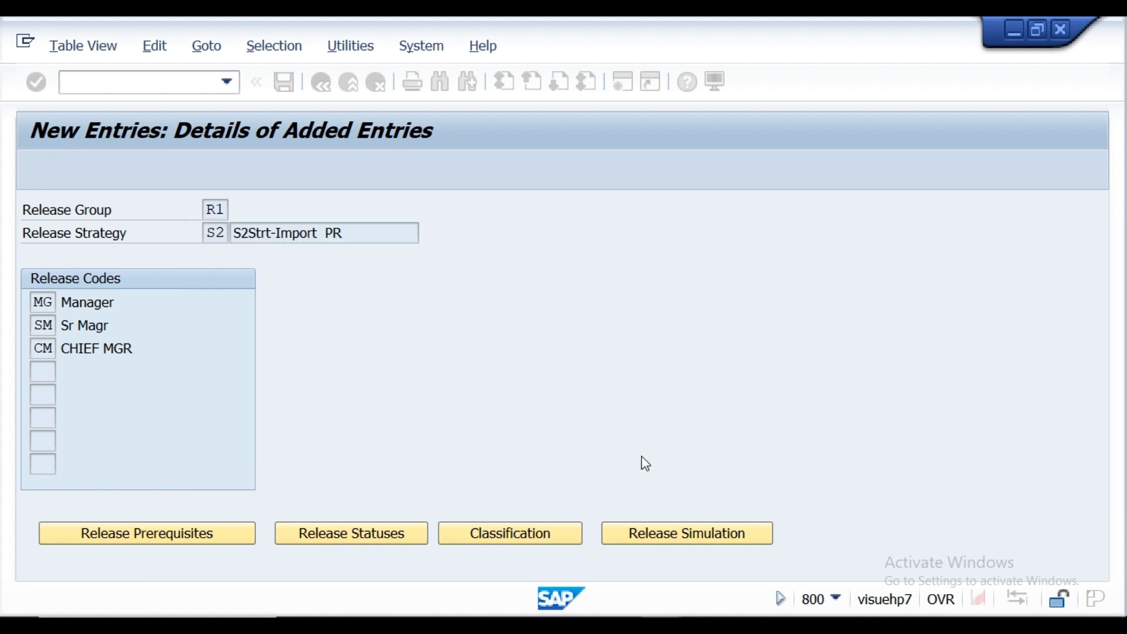
pyautogui.click(377, 537)
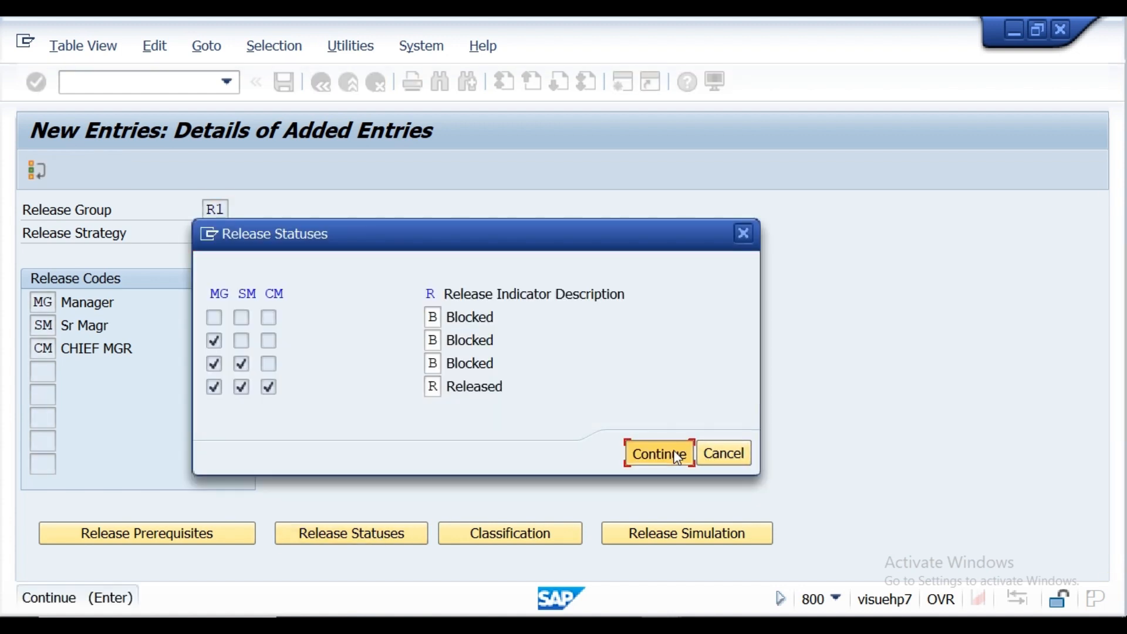
pyautogui.click(677, 456)
# Step: In strategy S2's classification, enter INB as the purchase requisition document type and KL01 and KL02 as the plants
pyautogui.click(505, 537)
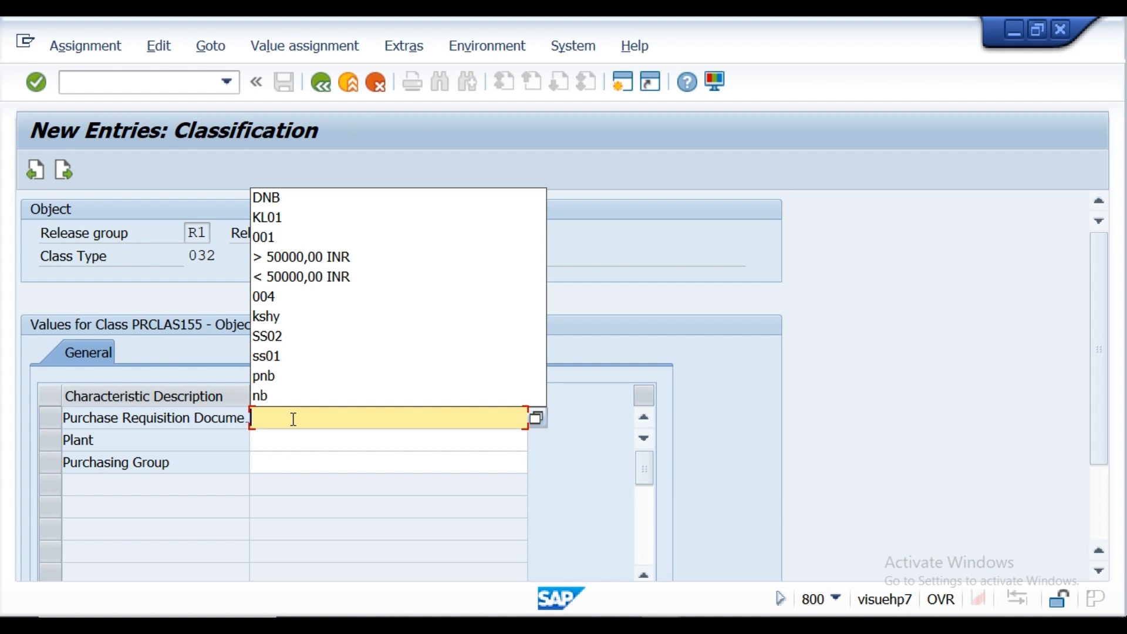
pyautogui.write('INB')
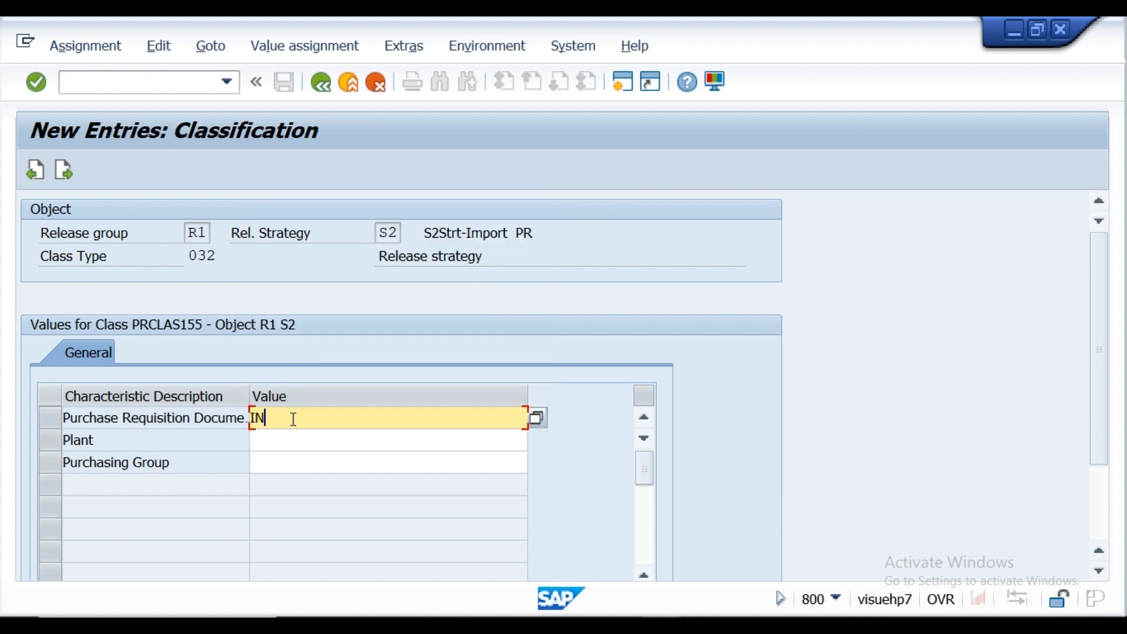
pyautogui.click(290, 440)
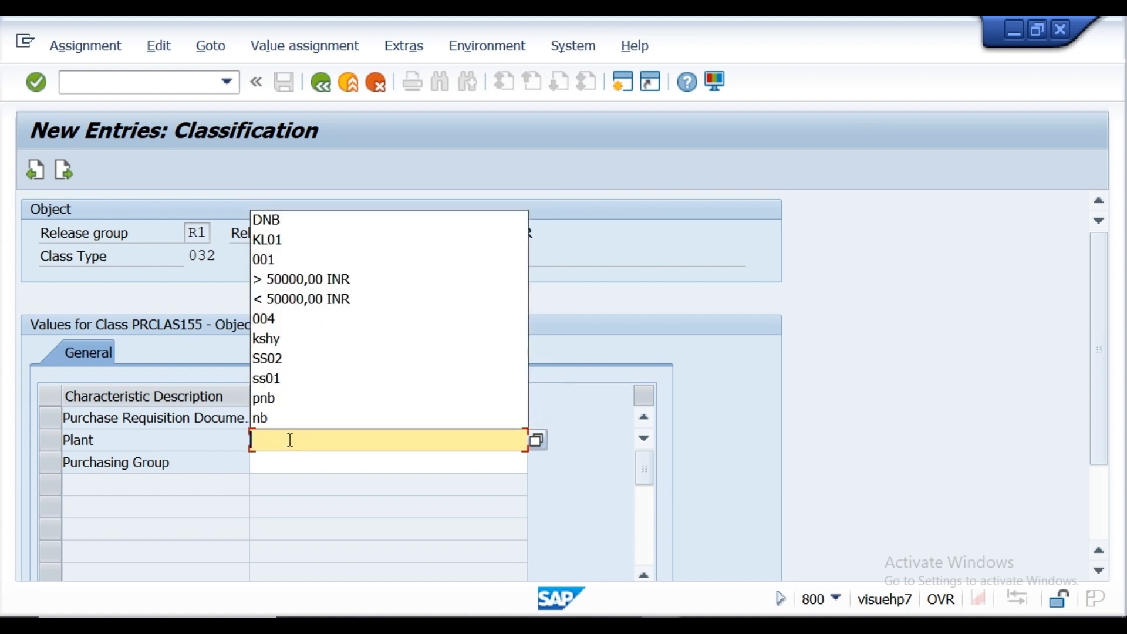
pyautogui.click(536, 440)
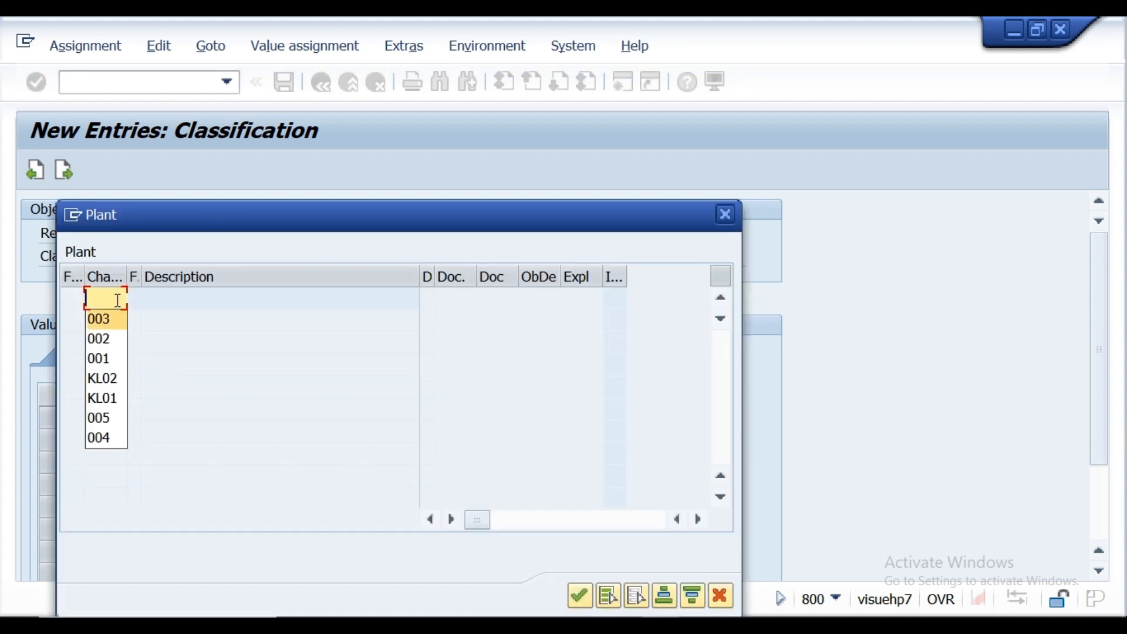
pyautogui.write('KL01')
pyautogui.press('Return')
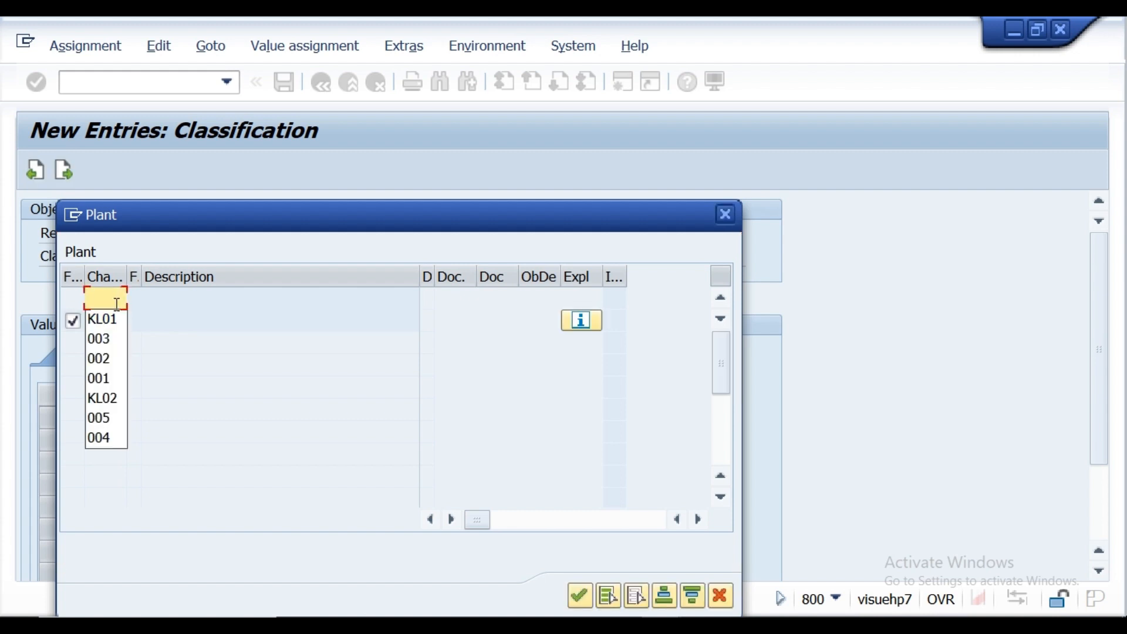
pyautogui.write('KL02')
pyautogui.press('Return')
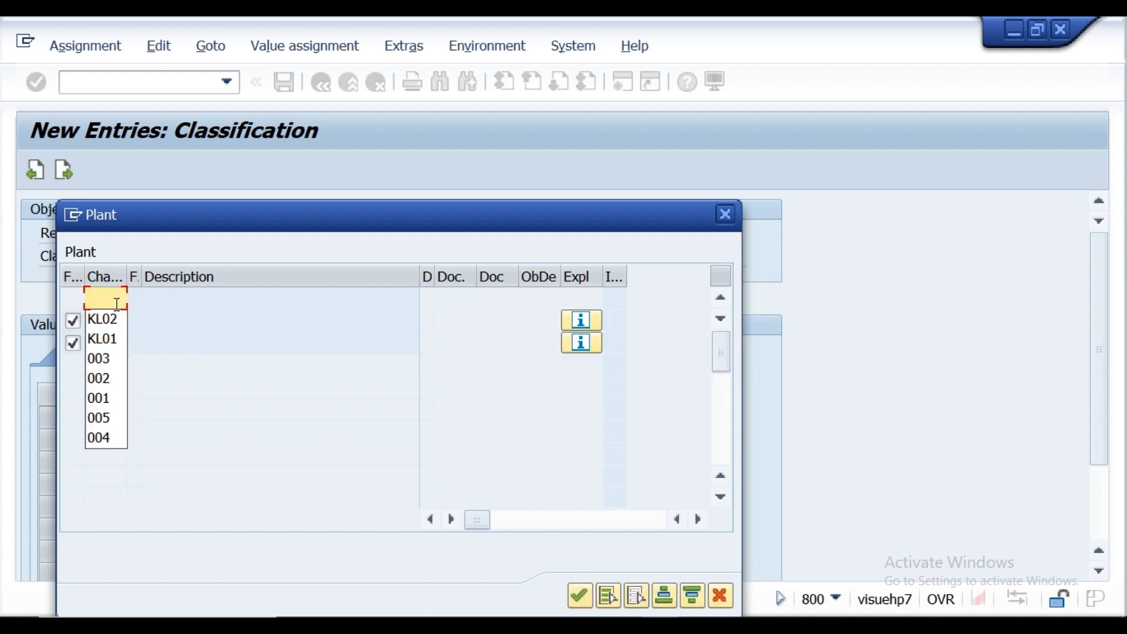
pyautogui.click(579, 596)
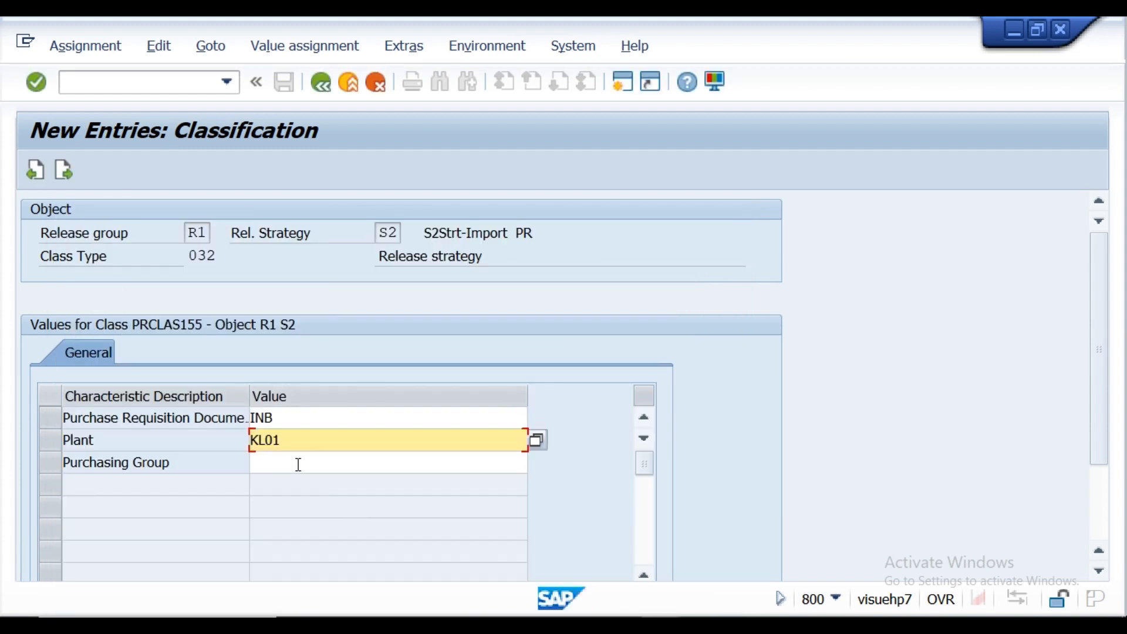
# Step: Add purchasing groups 001, 002 and 003 to strategy S2's classification values
pyautogui.click(299, 464)
pyautogui.click(537, 462)
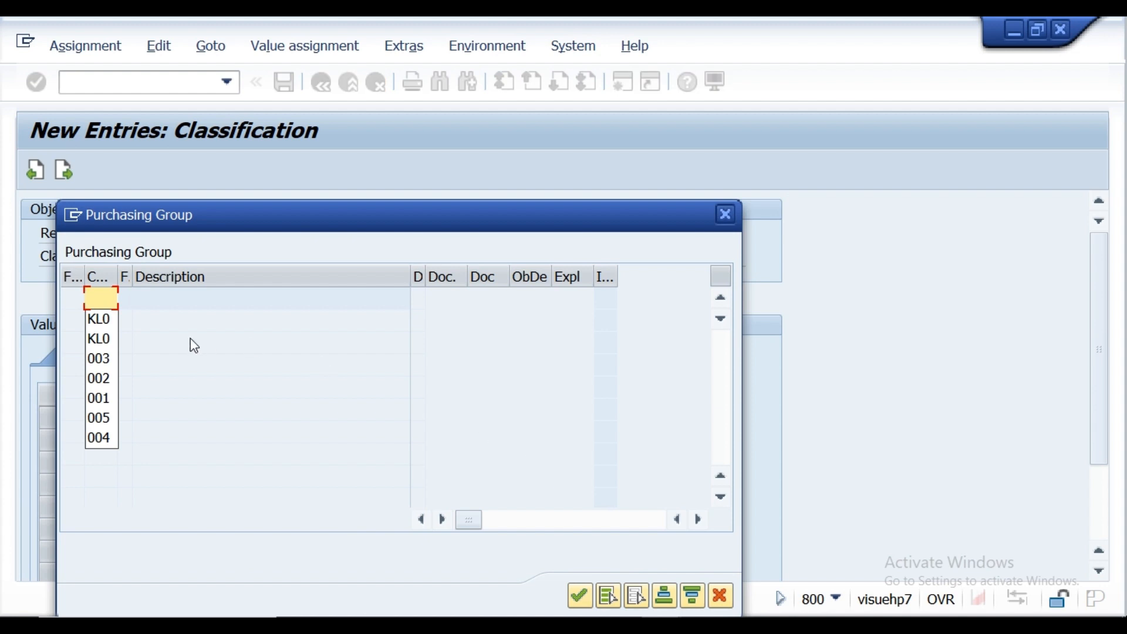
pyautogui.write('001')
pyautogui.press('Return')
pyautogui.write('002')
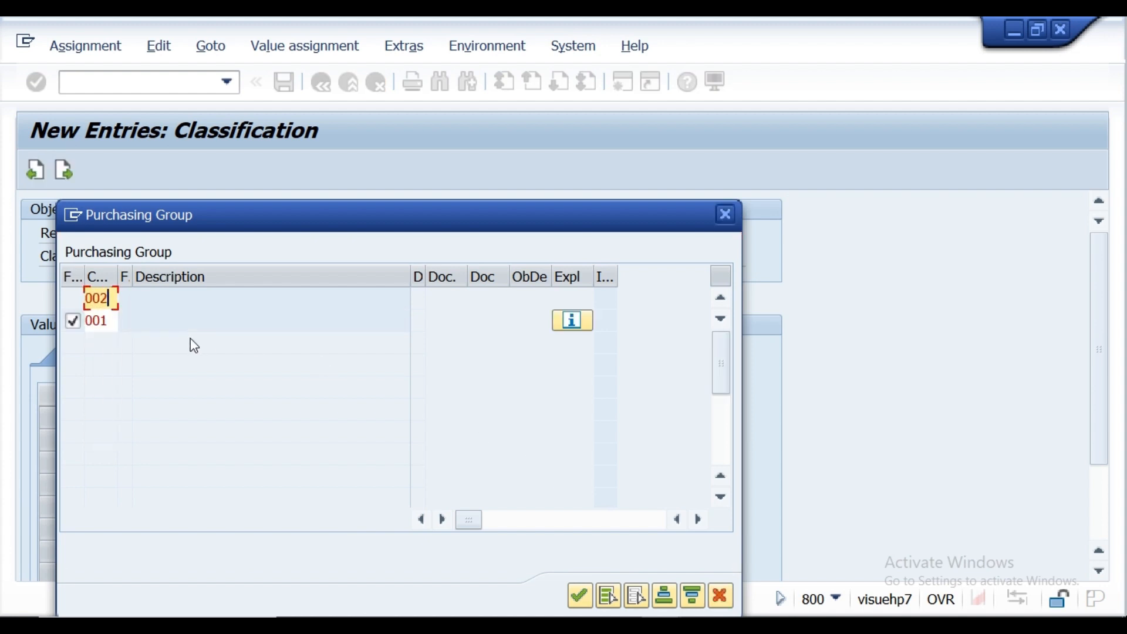
pyautogui.press('Return')
pyautogui.write('003')
pyautogui.press('Return')
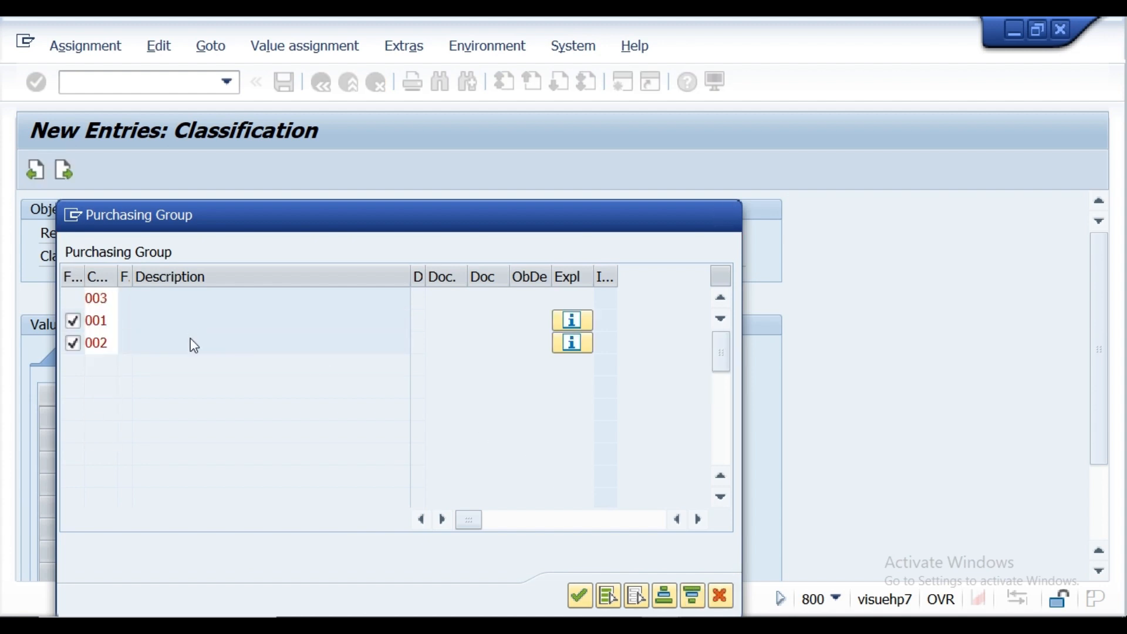
pyautogui.click(579, 595)
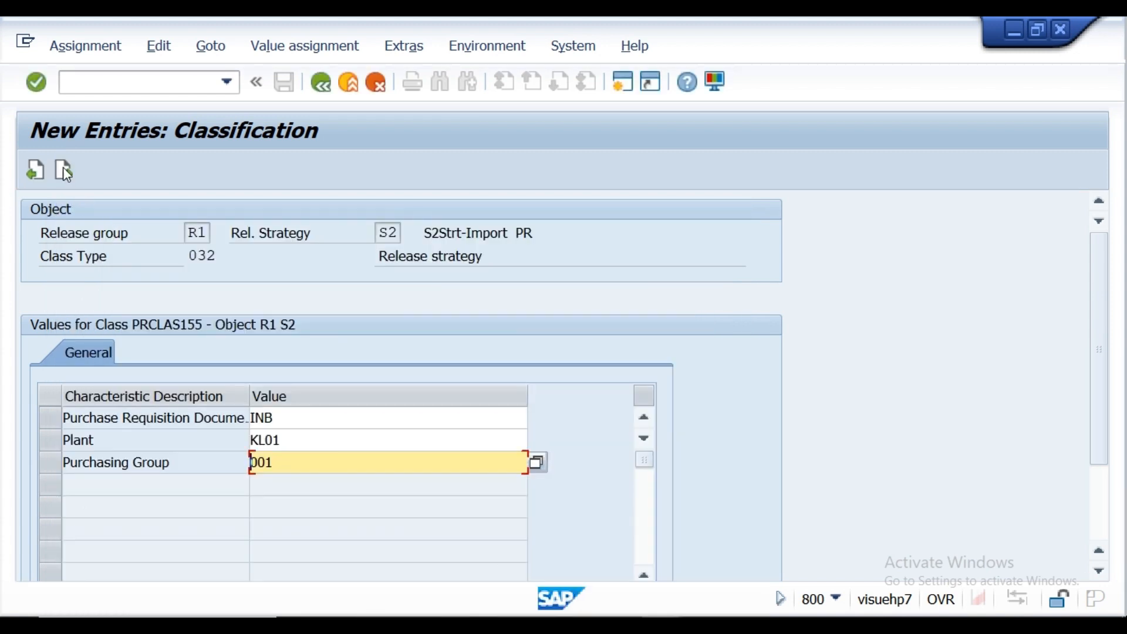
# Step: Confirm the classification values, return to strategy S2's details and save the strategy
pyautogui.click(35, 83)
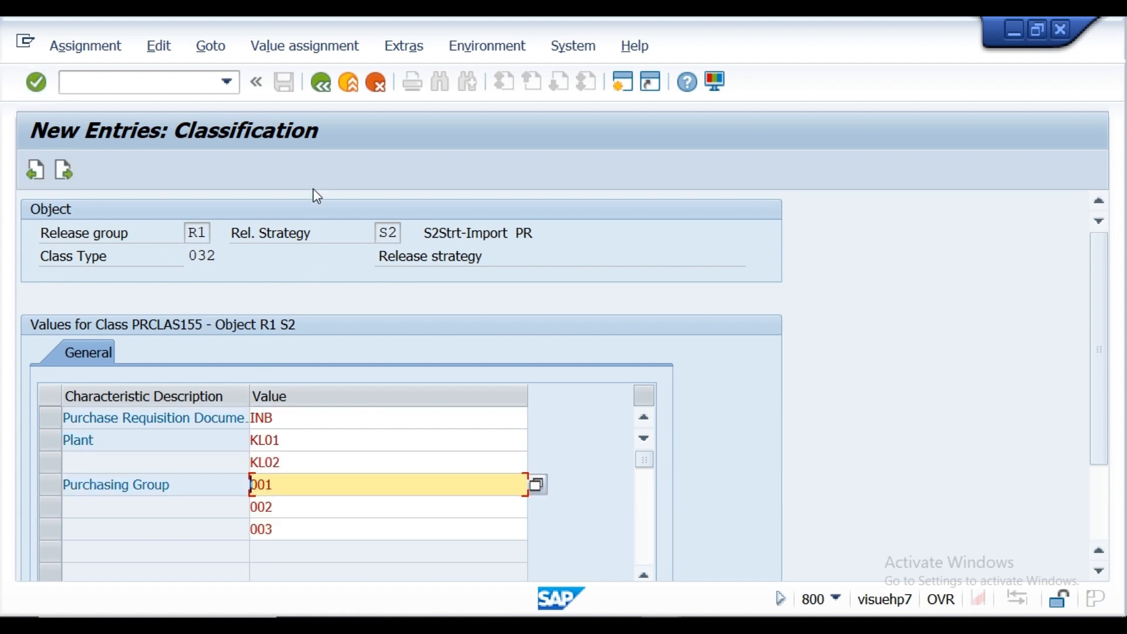
pyautogui.click(323, 84)
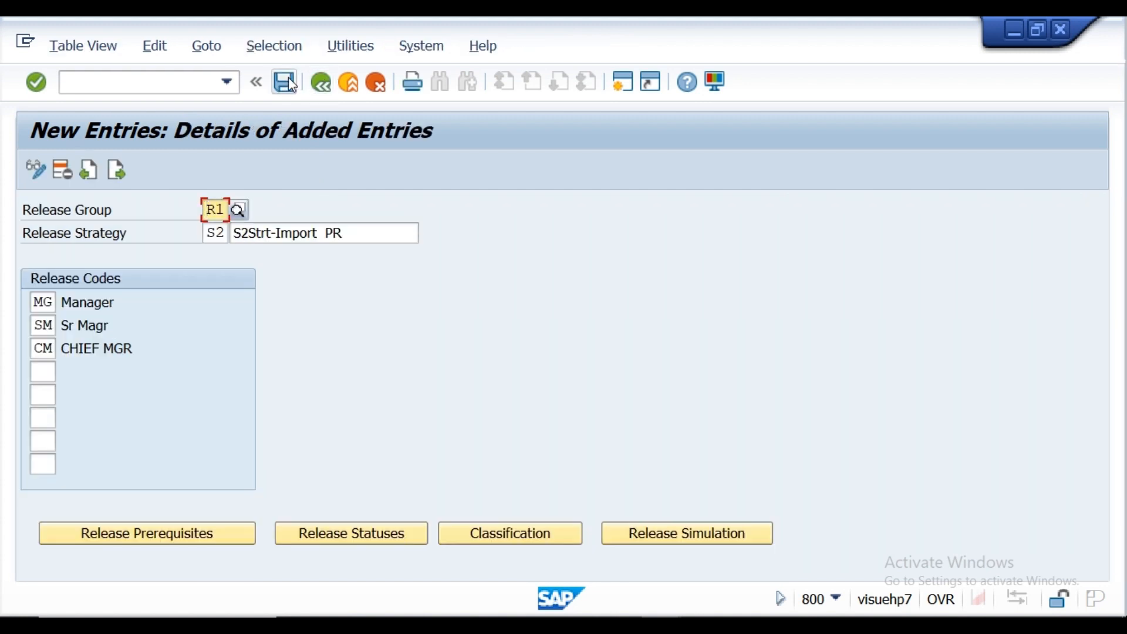
pyautogui.click(286, 82)
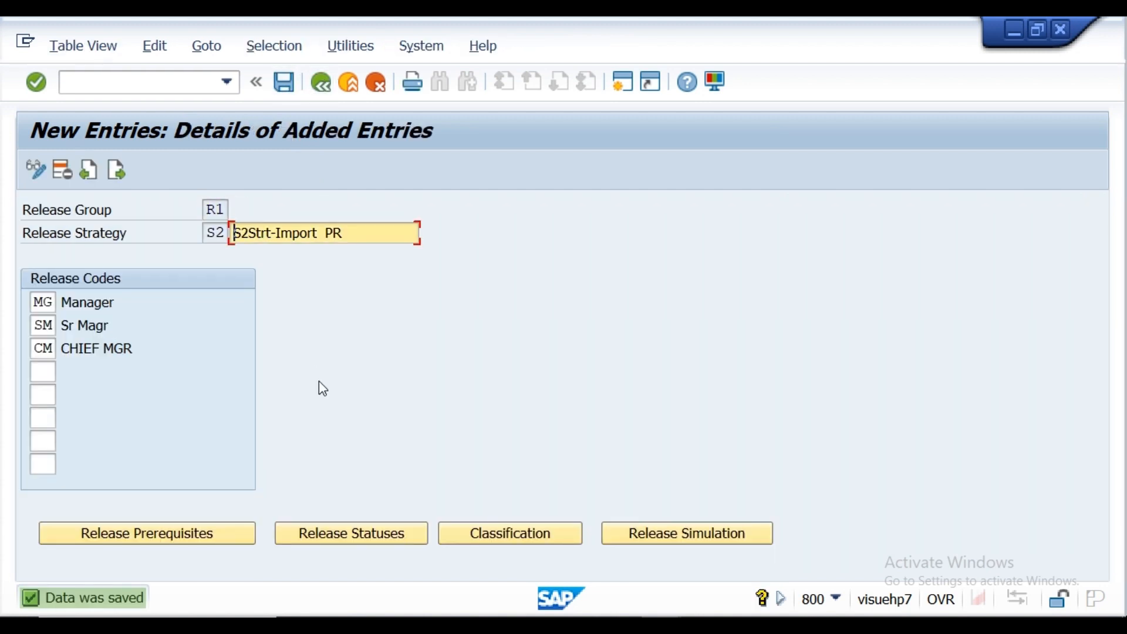
# Step: Simulate the release of strategy S2 by releasing codes MG, SM and CM in sequence, and close the simulation
pyautogui.click(646, 539)
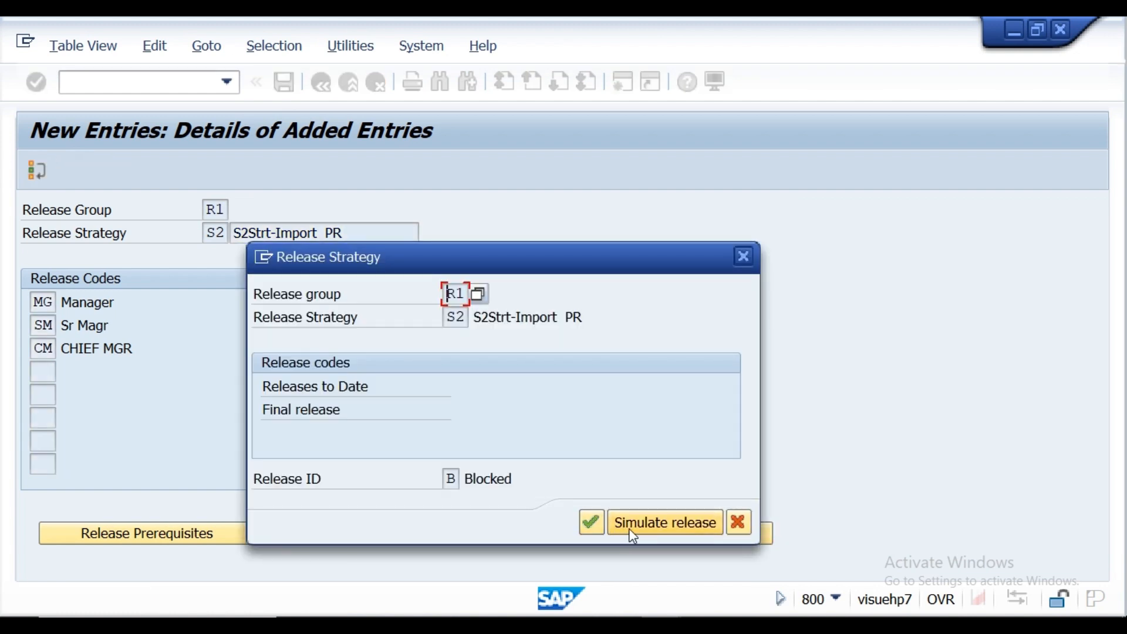
pyautogui.click(631, 531)
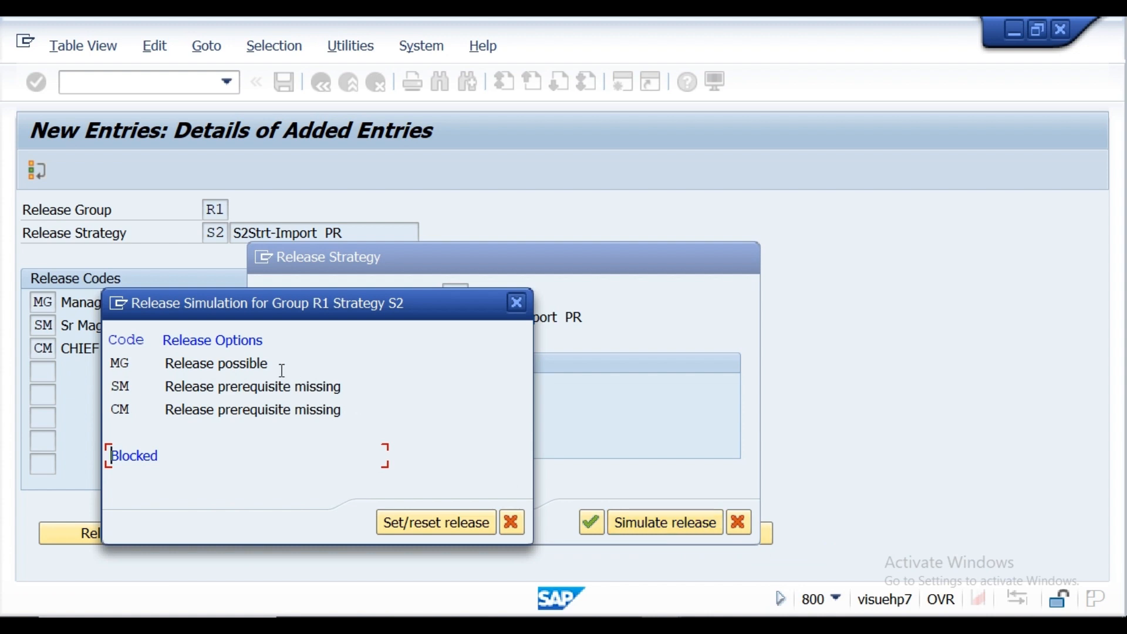
pyautogui.doubleClick(232, 365)
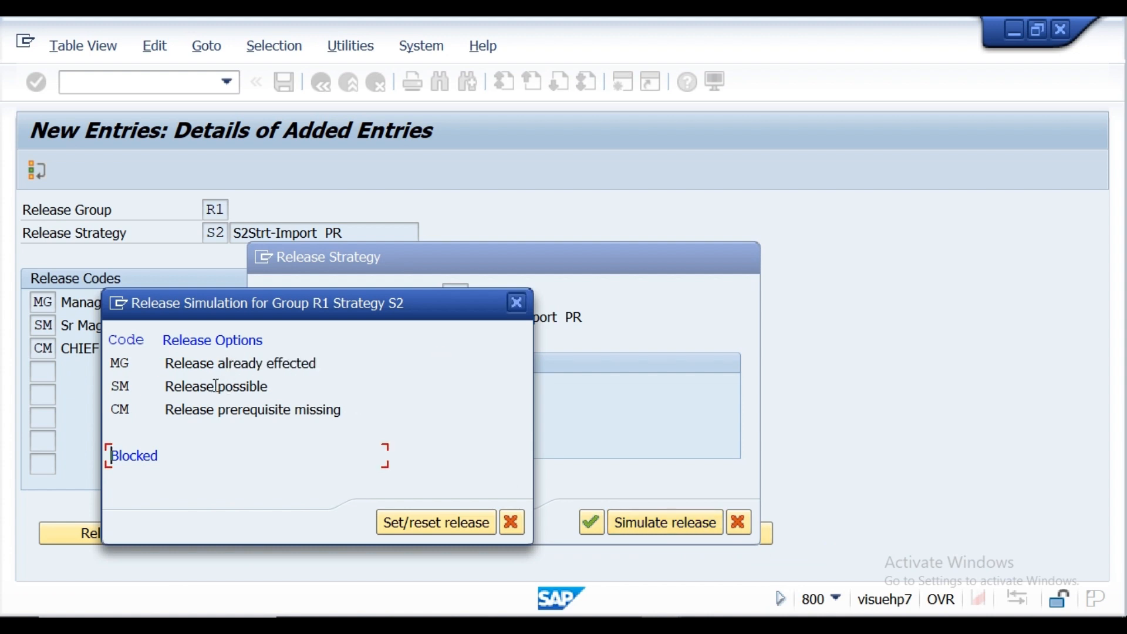
pyautogui.doubleClick(215, 387)
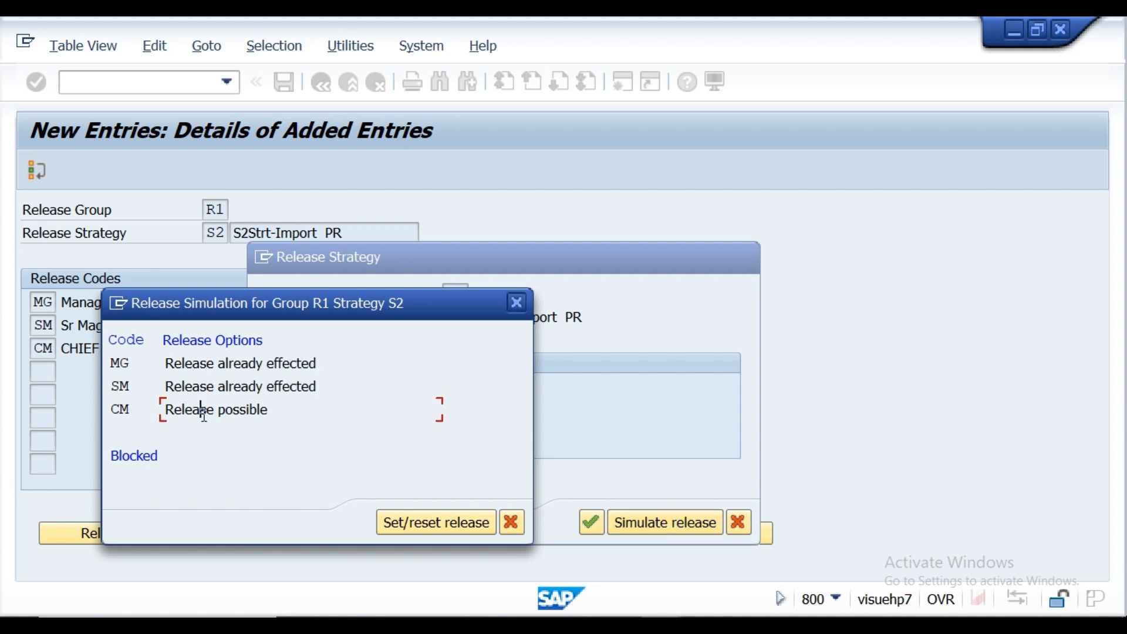
pyautogui.doubleClick(203, 411)
pyautogui.click(508, 524)
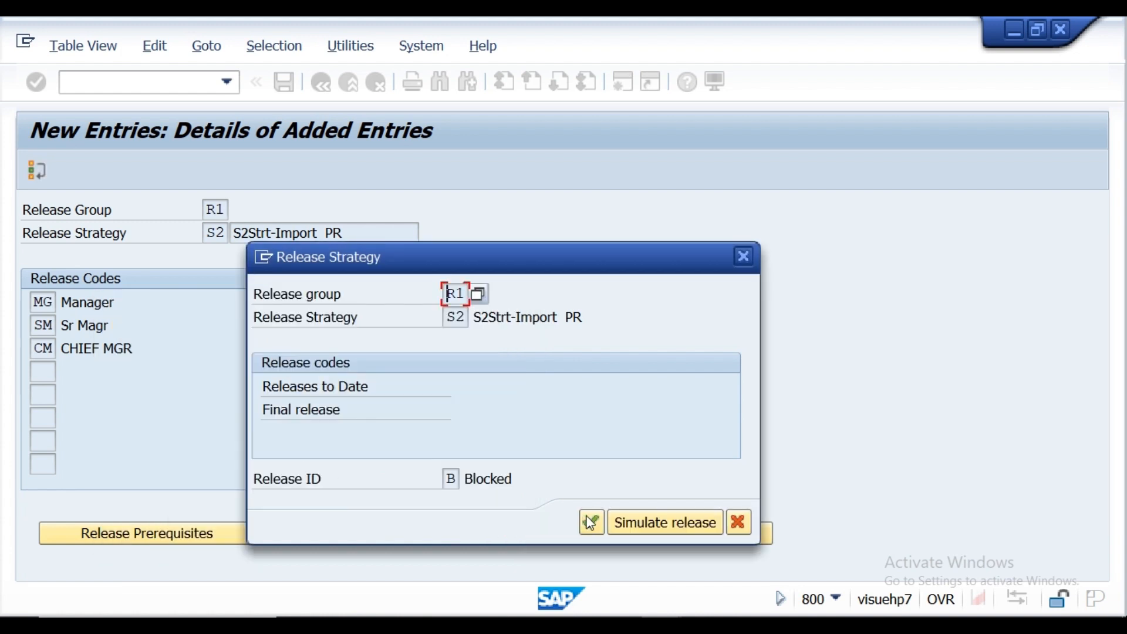
pyautogui.click(590, 522)
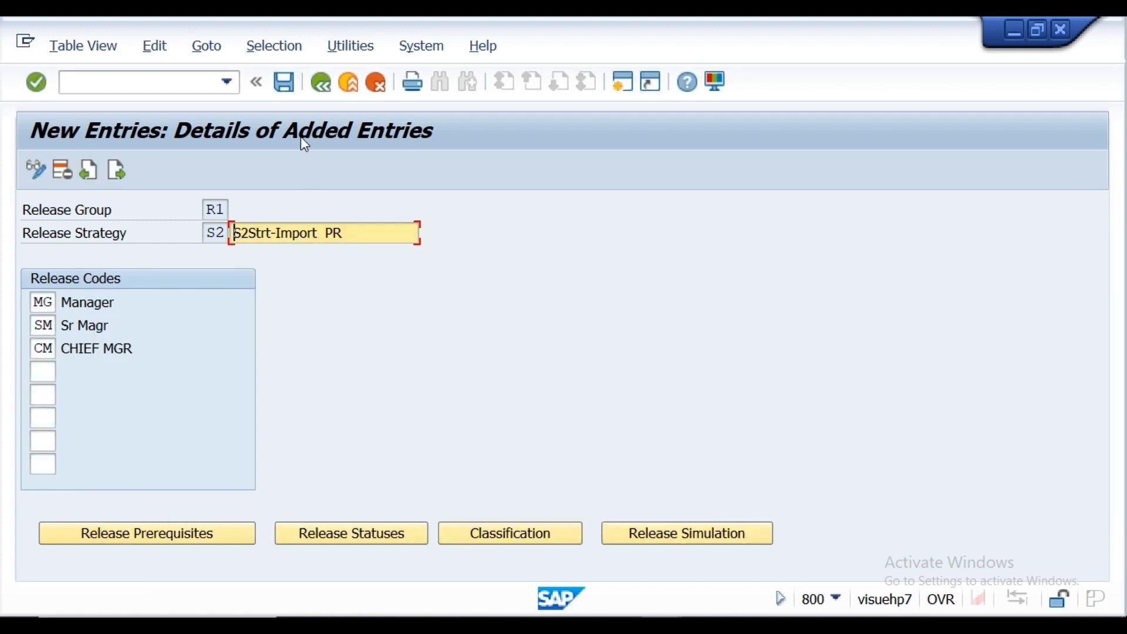
# Step: Save strategy S2 again, return to the activity list and reopen the Release Strategies overview
pyautogui.click(282, 81)
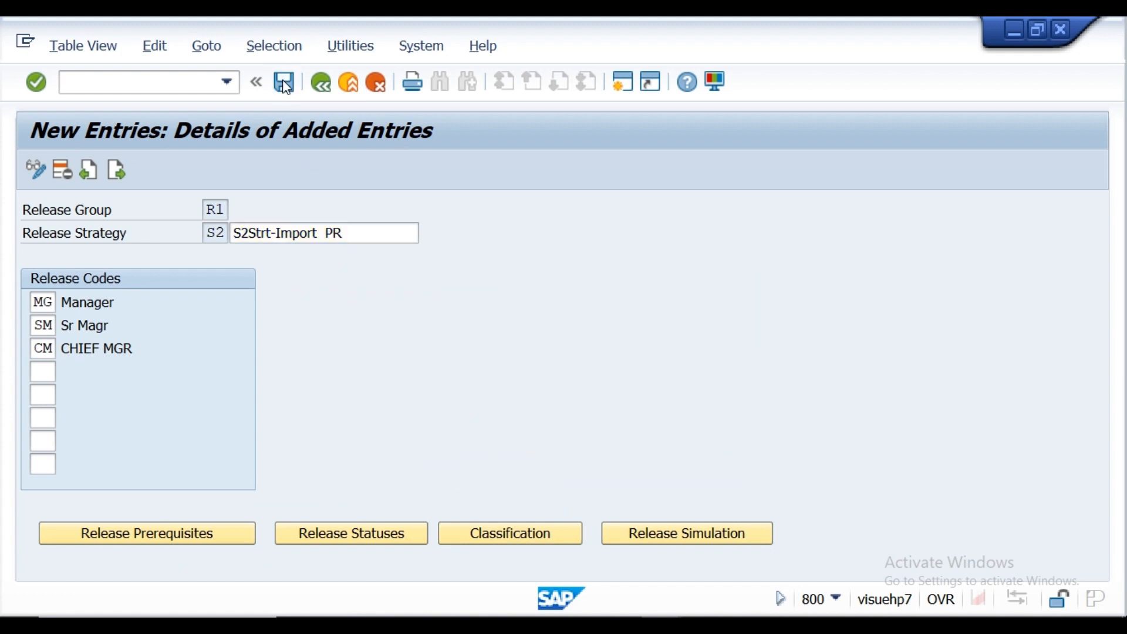
pyautogui.click(321, 84)
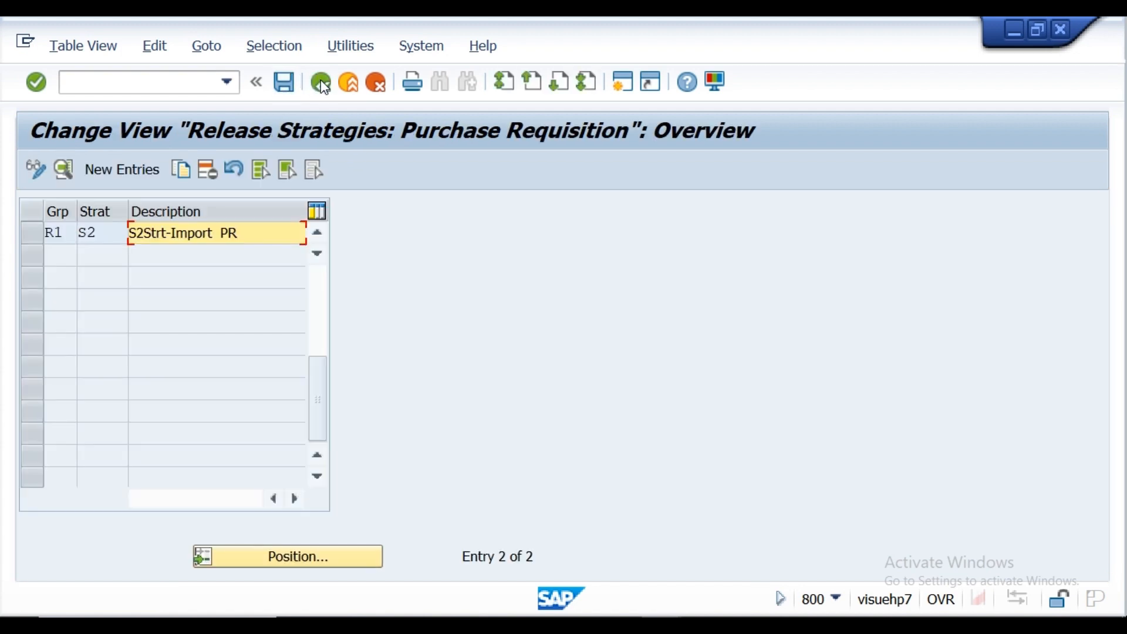
pyautogui.click(321, 83)
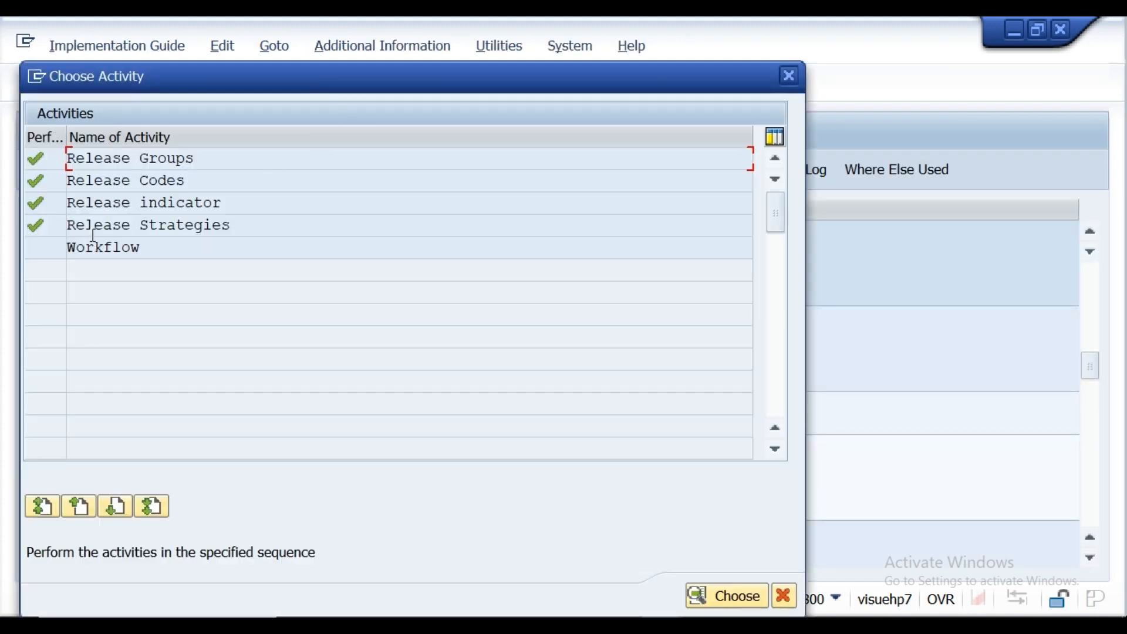
pyautogui.doubleClick(92, 229)
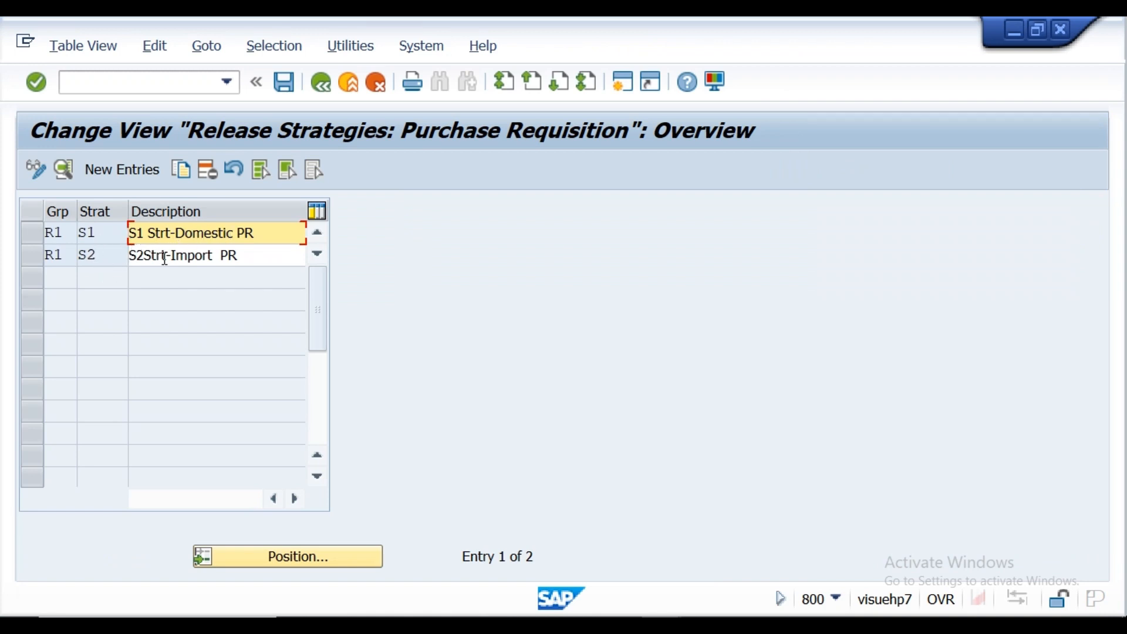
# Step: Try to open transaction CL024 in place of the release strategies overview
pyautogui.click(156, 85)
pyautogui.write('/N')
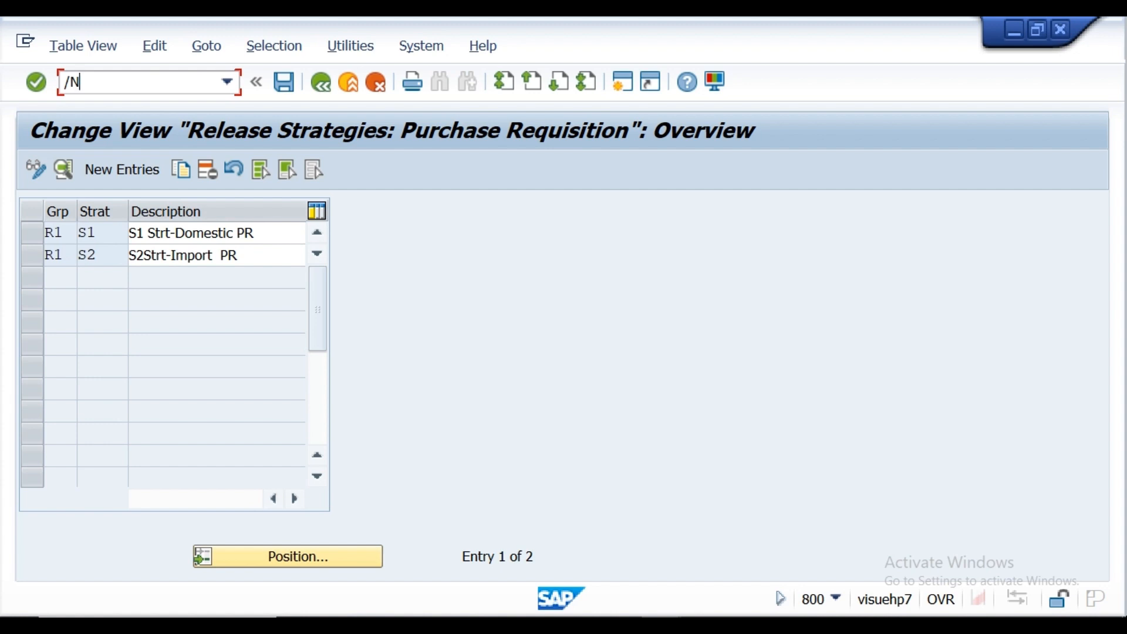
pyautogui.write('CL024')
pyautogui.press('Return')
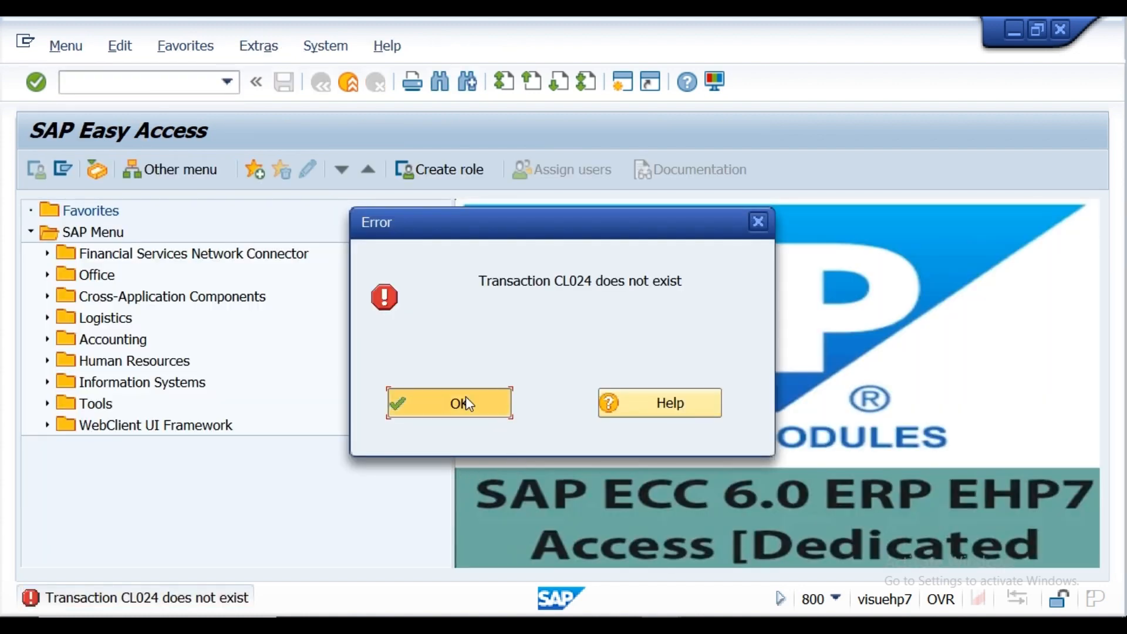
pyautogui.click(464, 403)
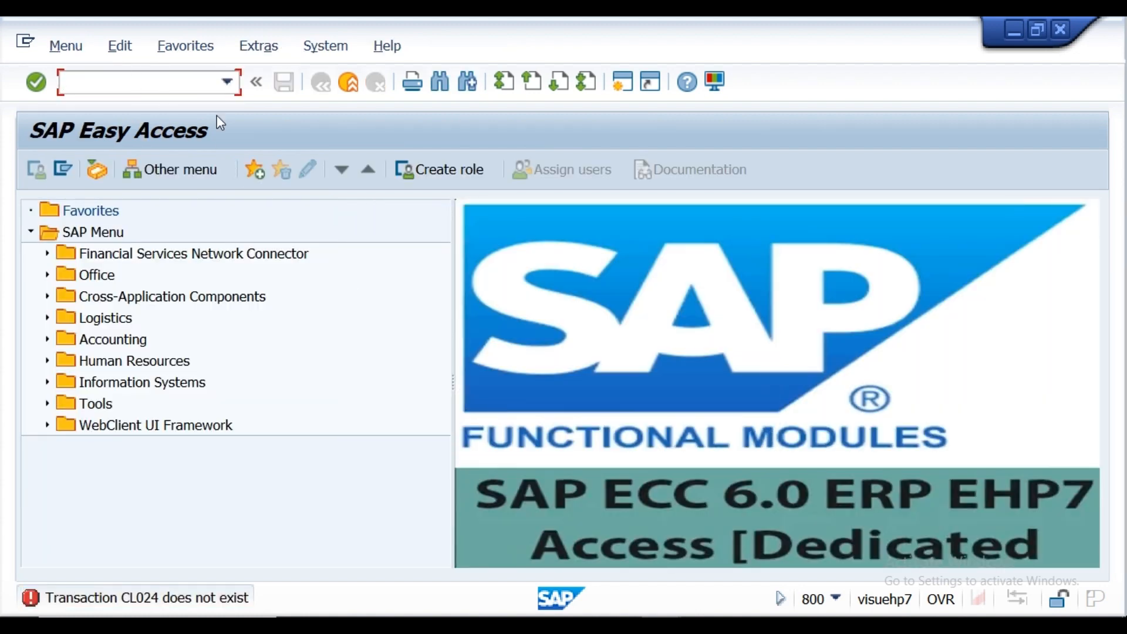
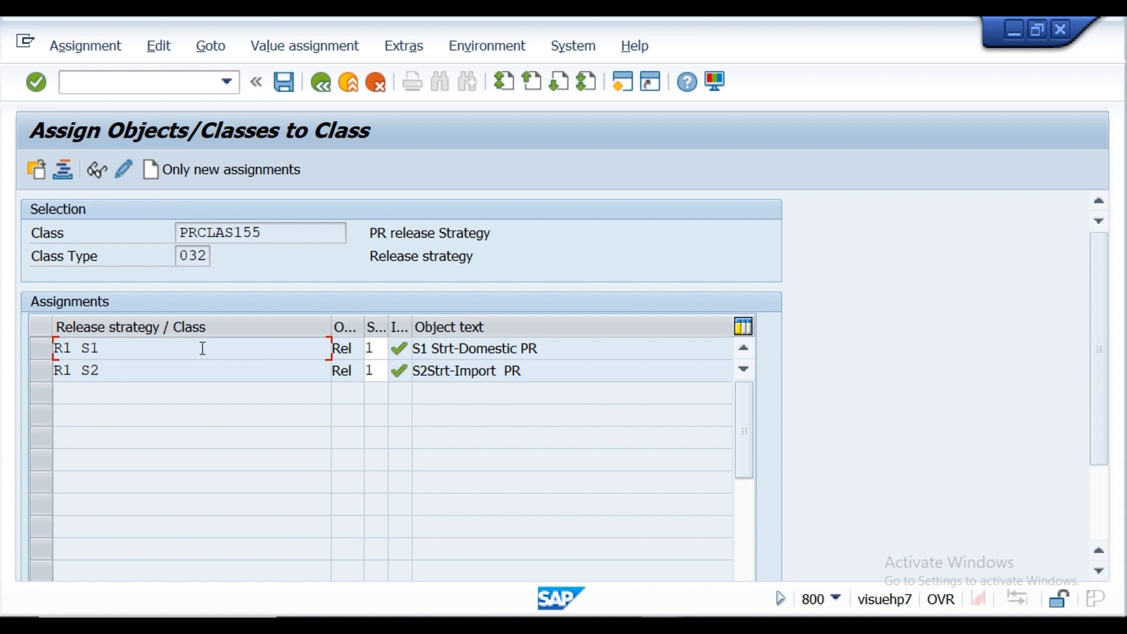
# Step: Check strategy R1 S1's values in class PRCLAS155 against the client requirement notes, and save the assignments
pyautogui.doubleClick(94, 351)
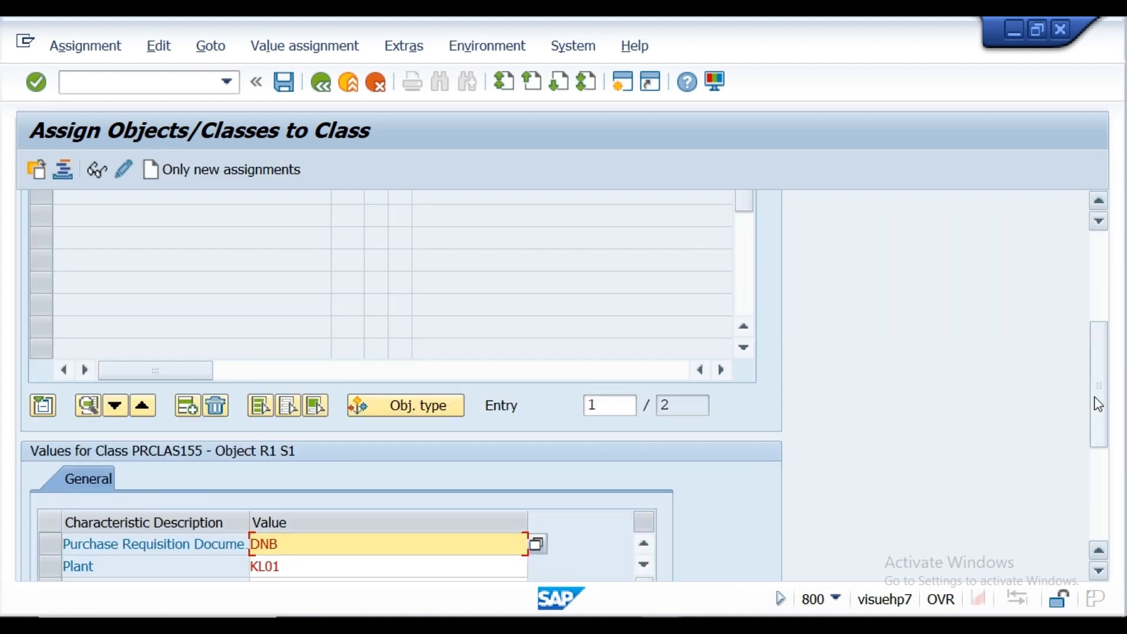
pyautogui.moveTo(1095, 397); pyautogui.dragTo(1095, 451)
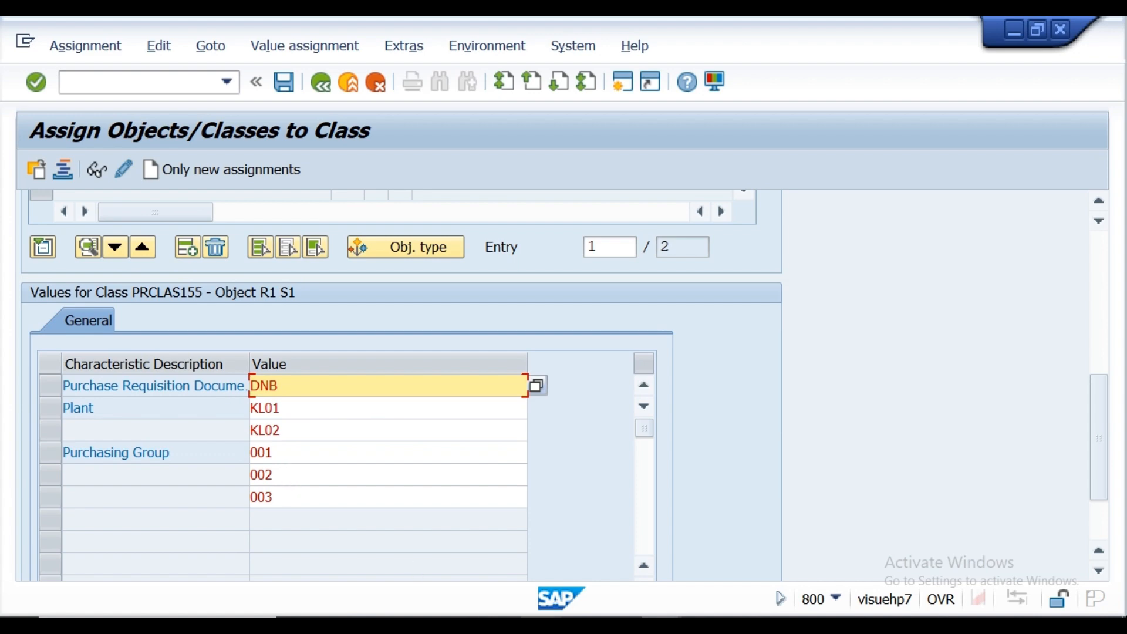
pyautogui.hotkey('alt', 'Tab')
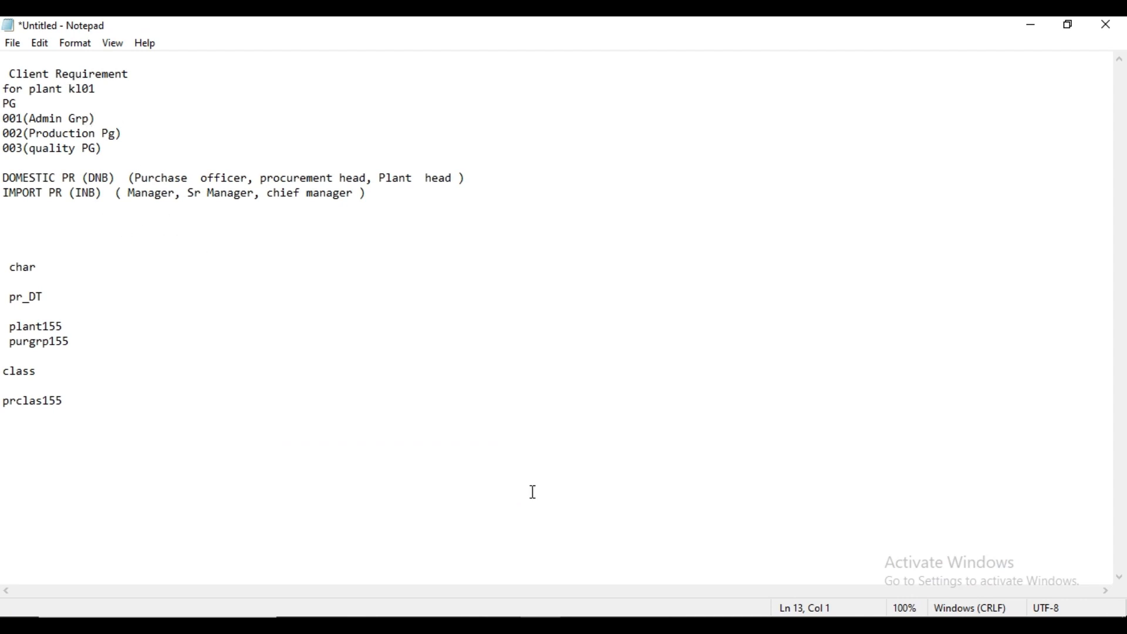
pyautogui.moveTo(663, 626)
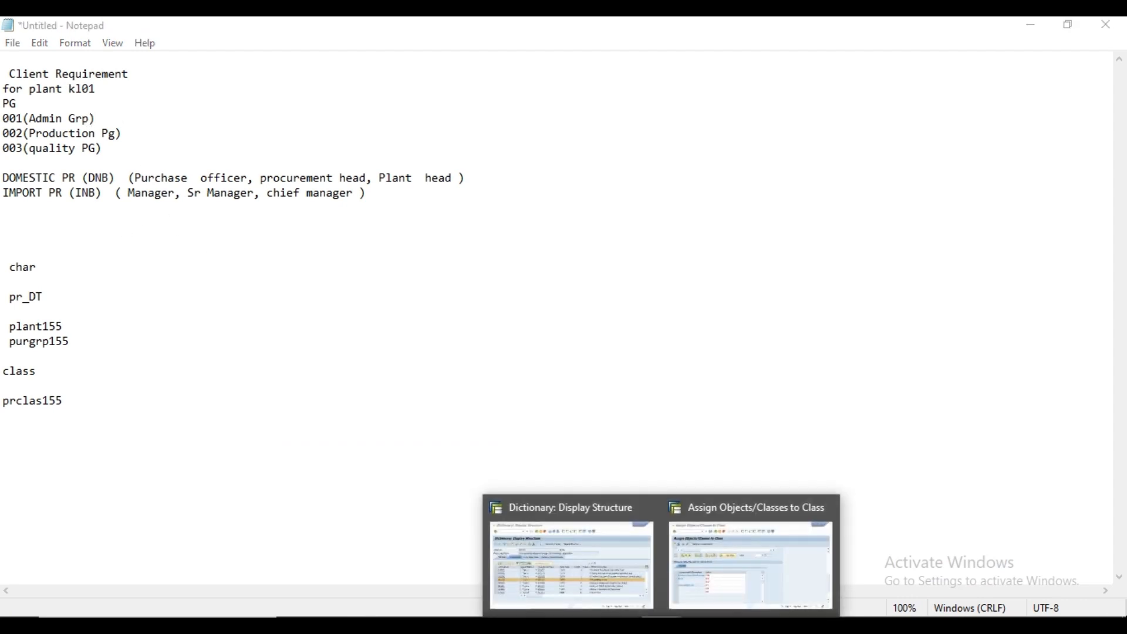
pyautogui.click(702, 576)
pyautogui.click(307, 381)
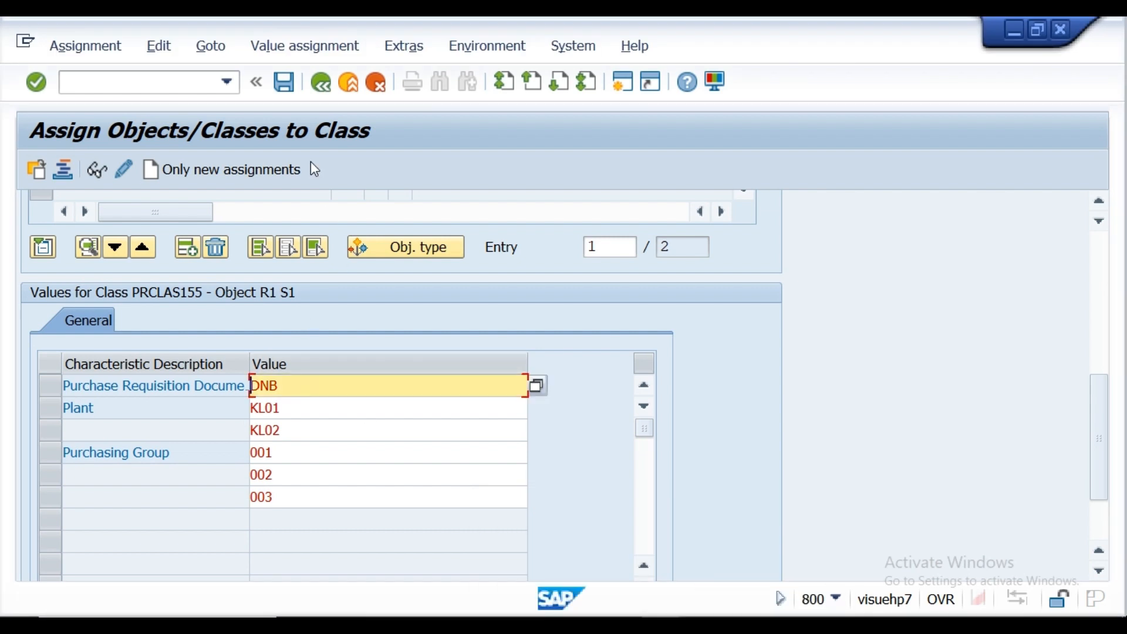
pyautogui.click(285, 86)
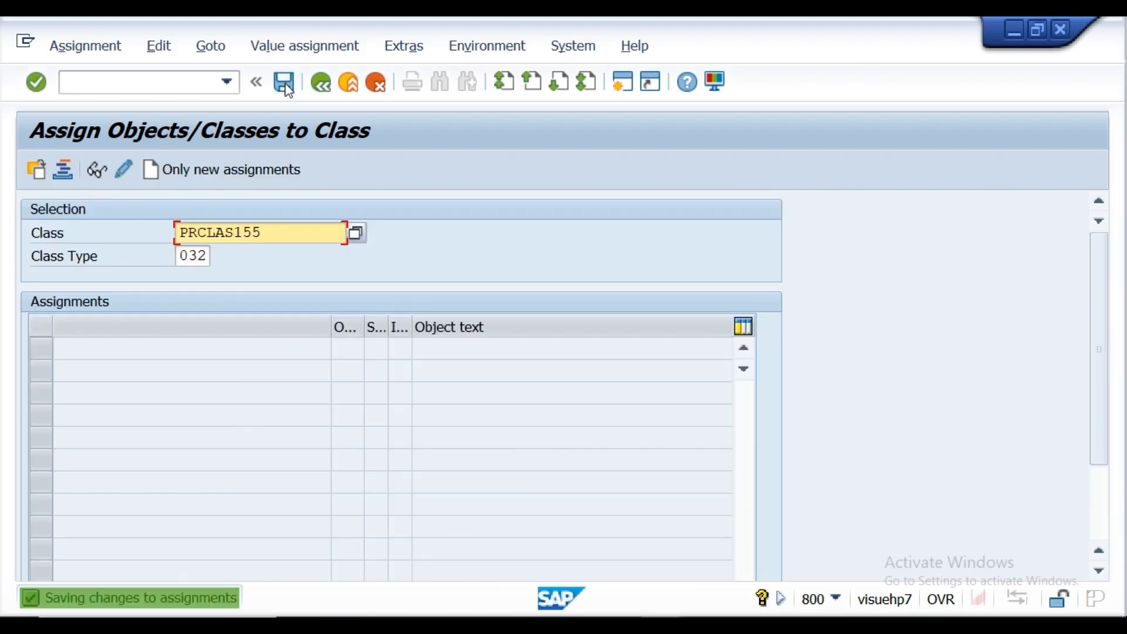
# Step: Redisplay the assignments of class PRCLAS155, check the characteristic values of strategy R1 S2, and save the assignments
pyautogui.click(38, 84)
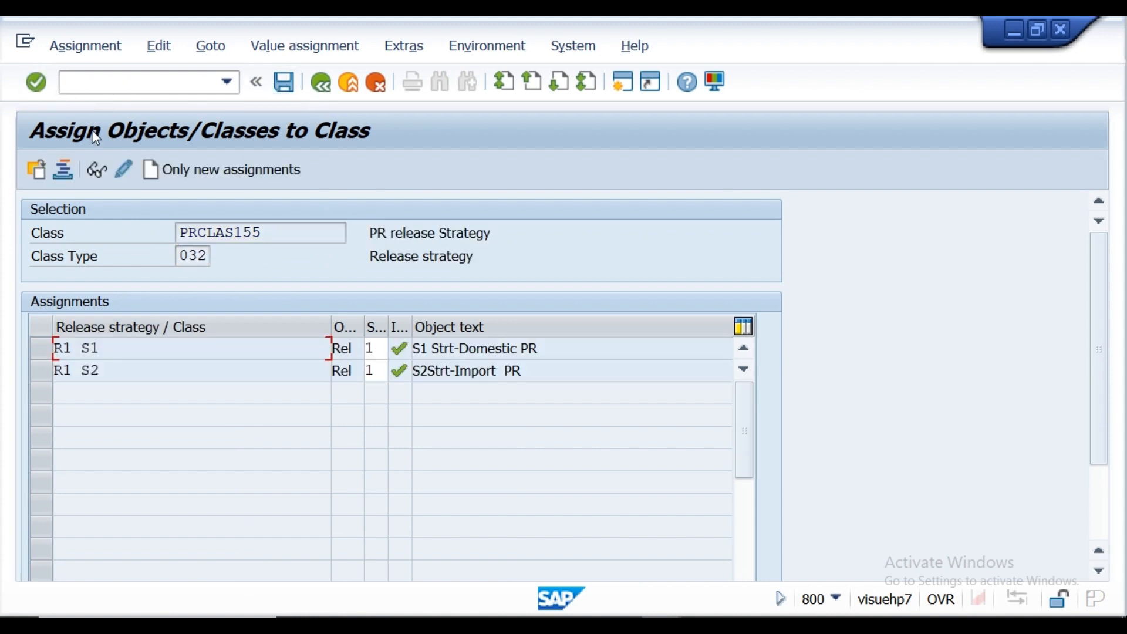
pyautogui.doubleClick(87, 376)
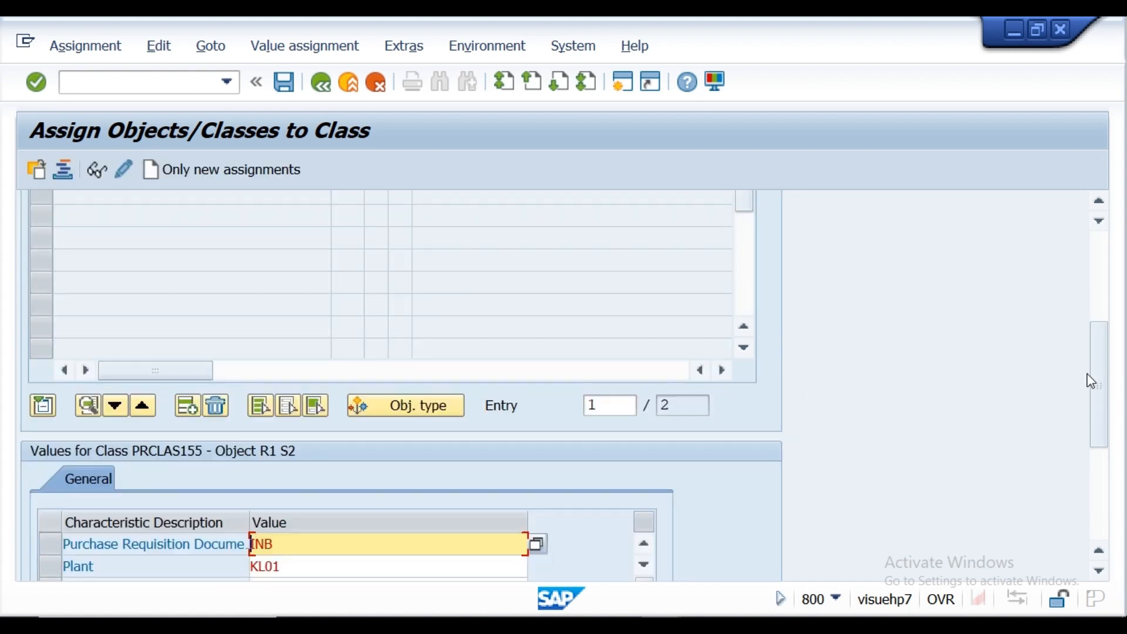
pyautogui.moveTo(1102, 377); pyautogui.dragTo(1099, 466)
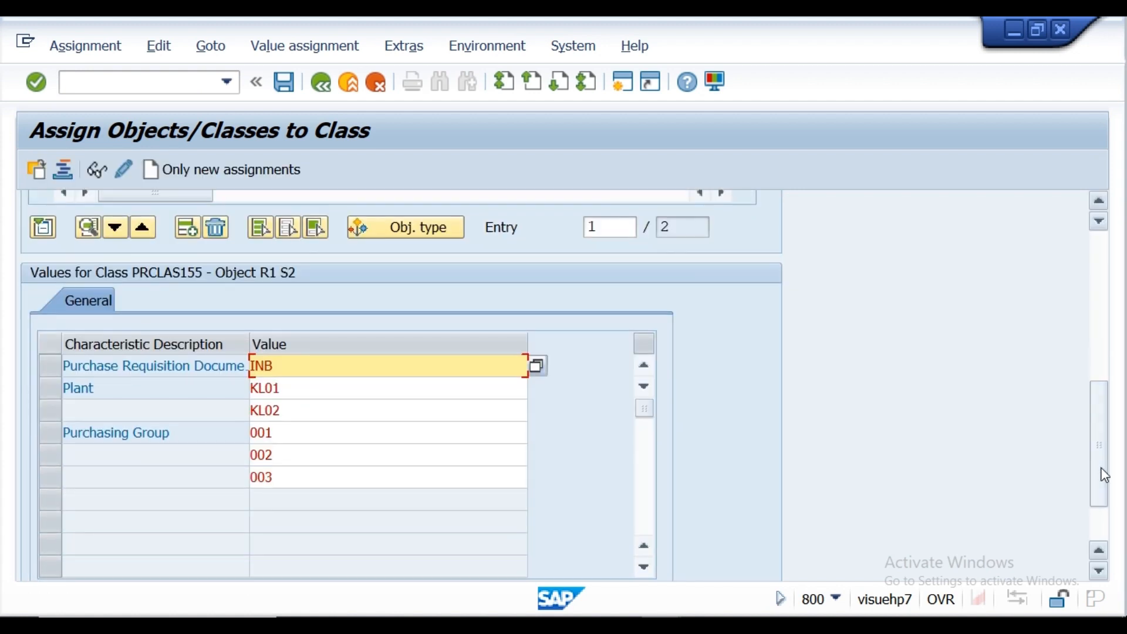
pyautogui.click(284, 82)
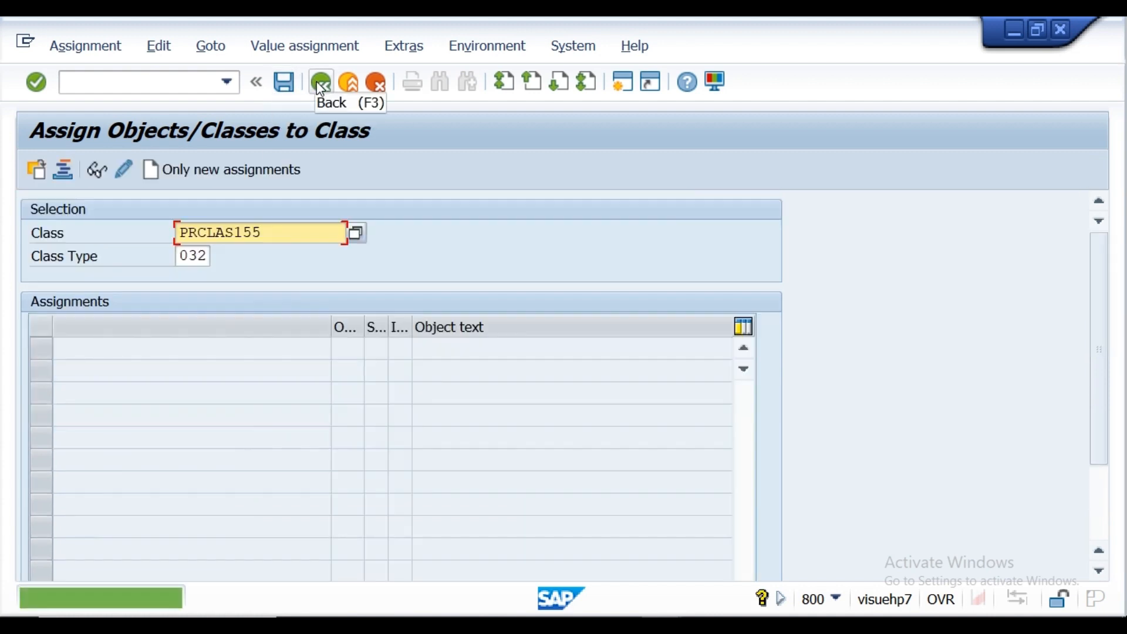
# Step: Leave the class assignments and open purchase requisition creation with transaction ME51N
pyautogui.click(317, 84)
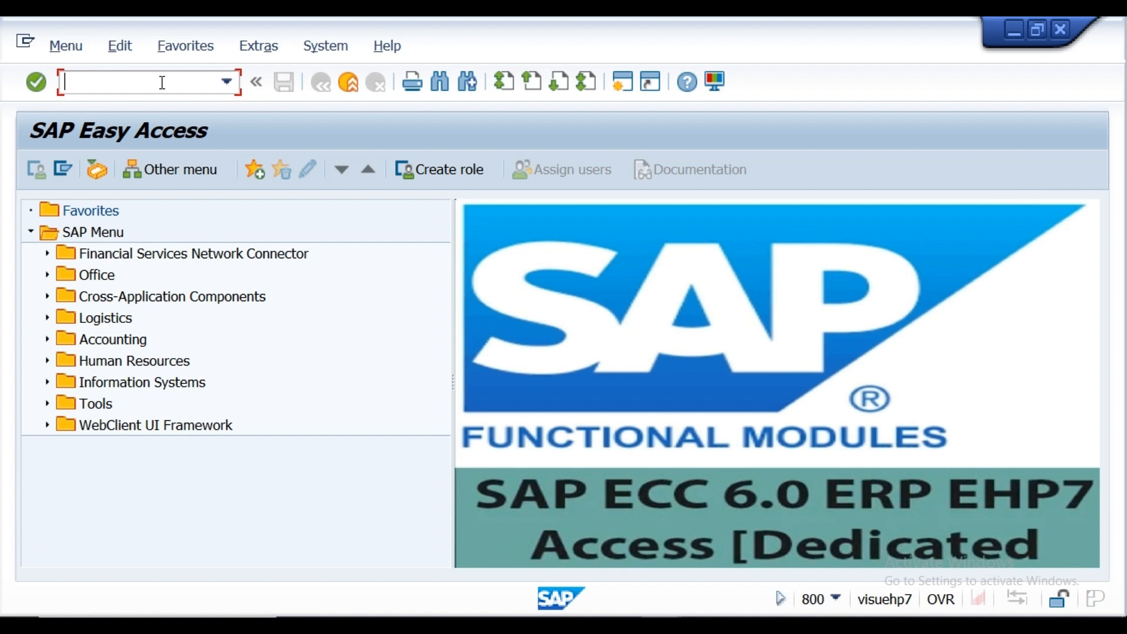
pyautogui.write('ME51N')
pyautogui.press('Return')
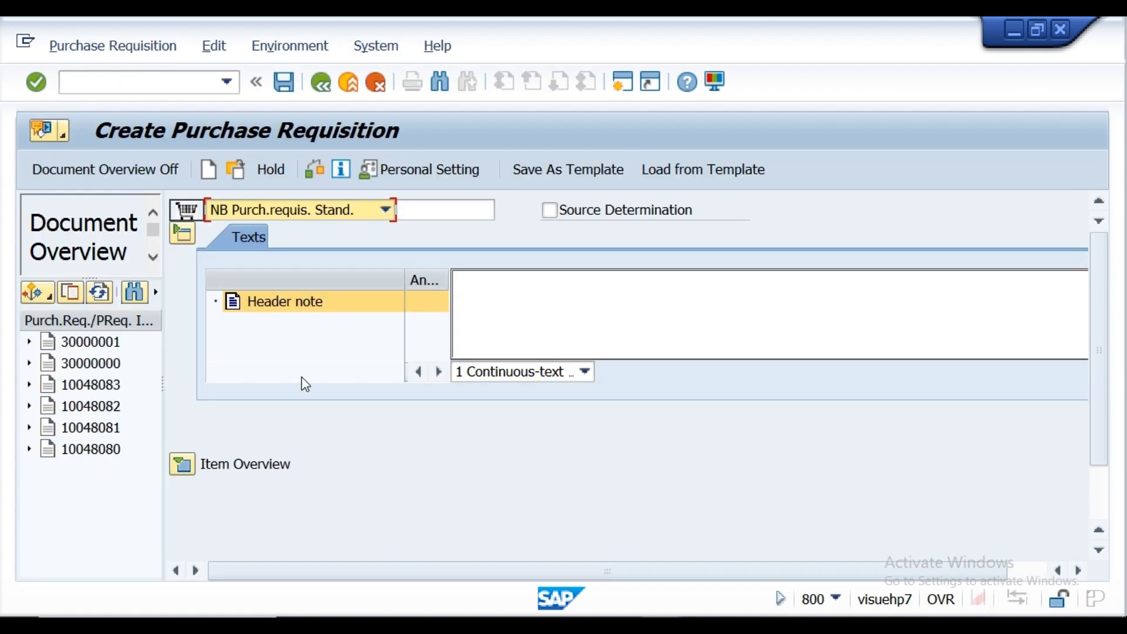
pyautogui.click(181, 465)
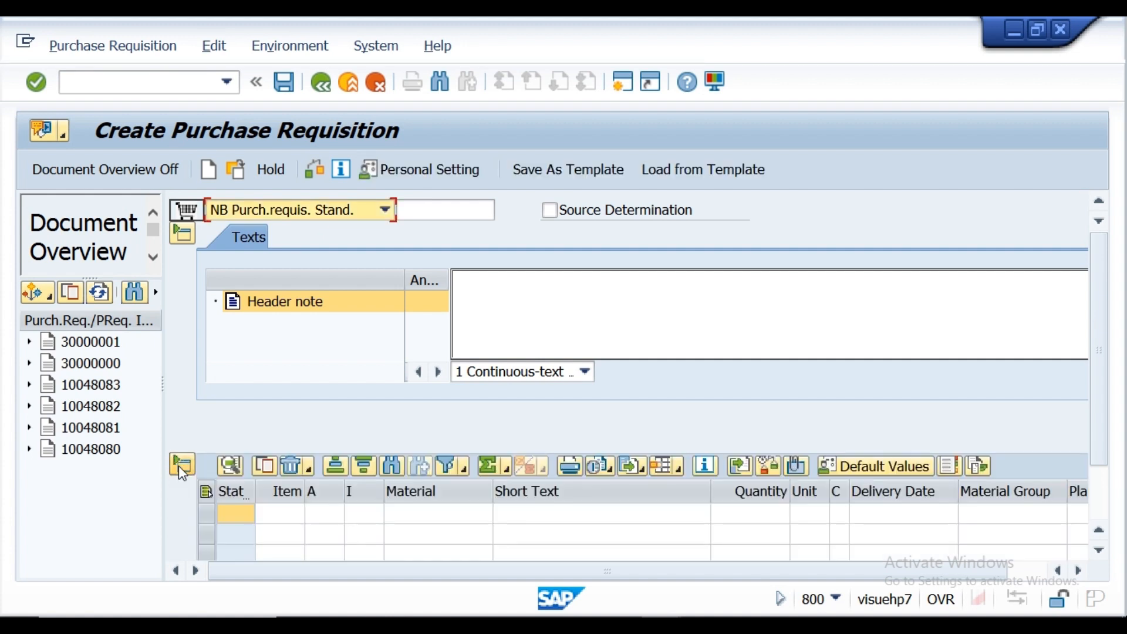
pyautogui.click(417, 514)
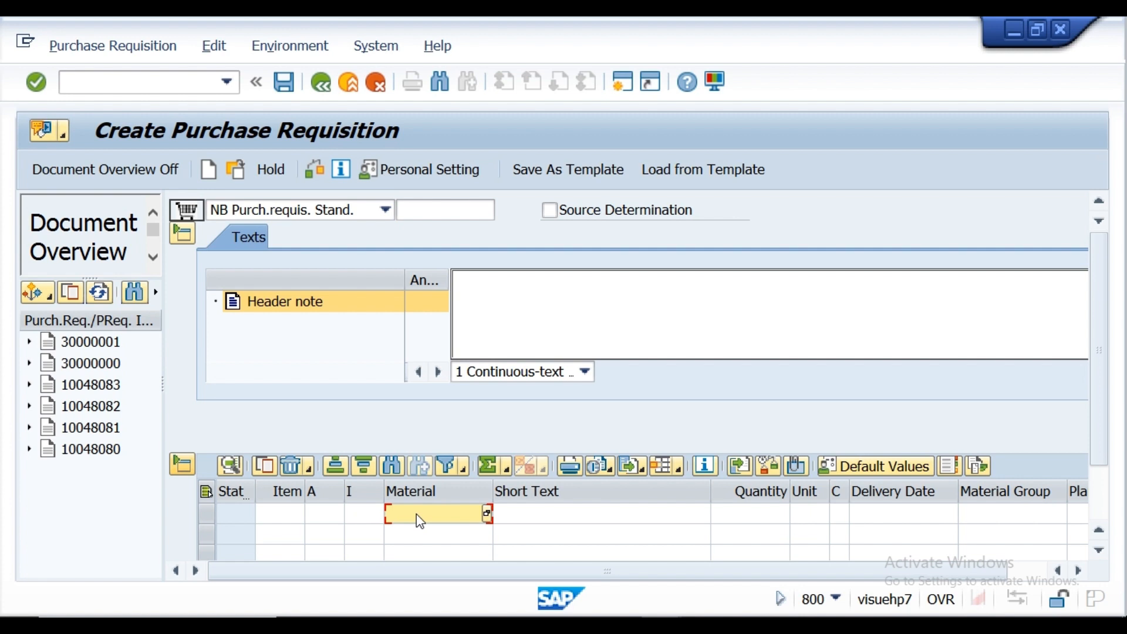
pyautogui.write('mat001')
pyautogui.click(762, 517)
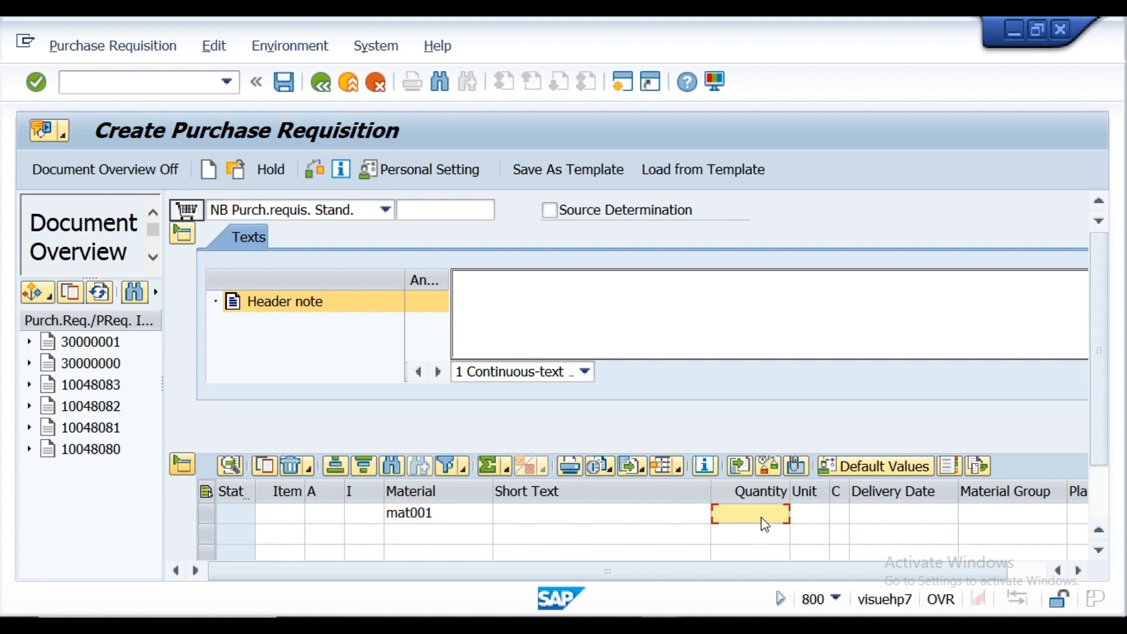
pyautogui.write('100')
pyautogui.click(801, 514)
pyautogui.write('ea')
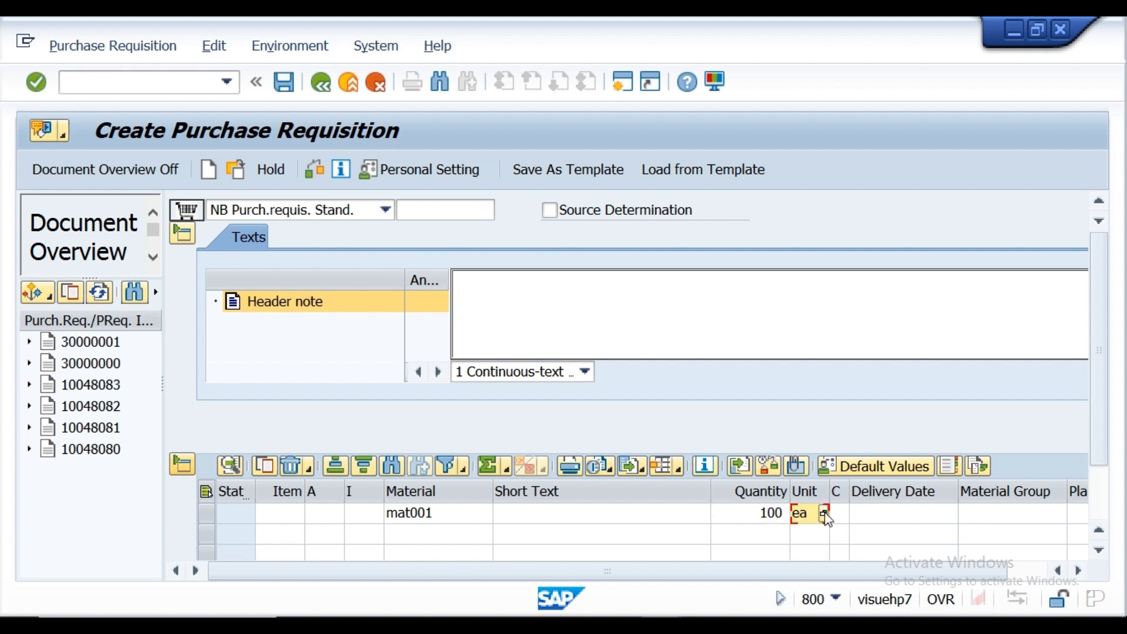
pyautogui.click(1099, 556)
pyautogui.click(1100, 553)
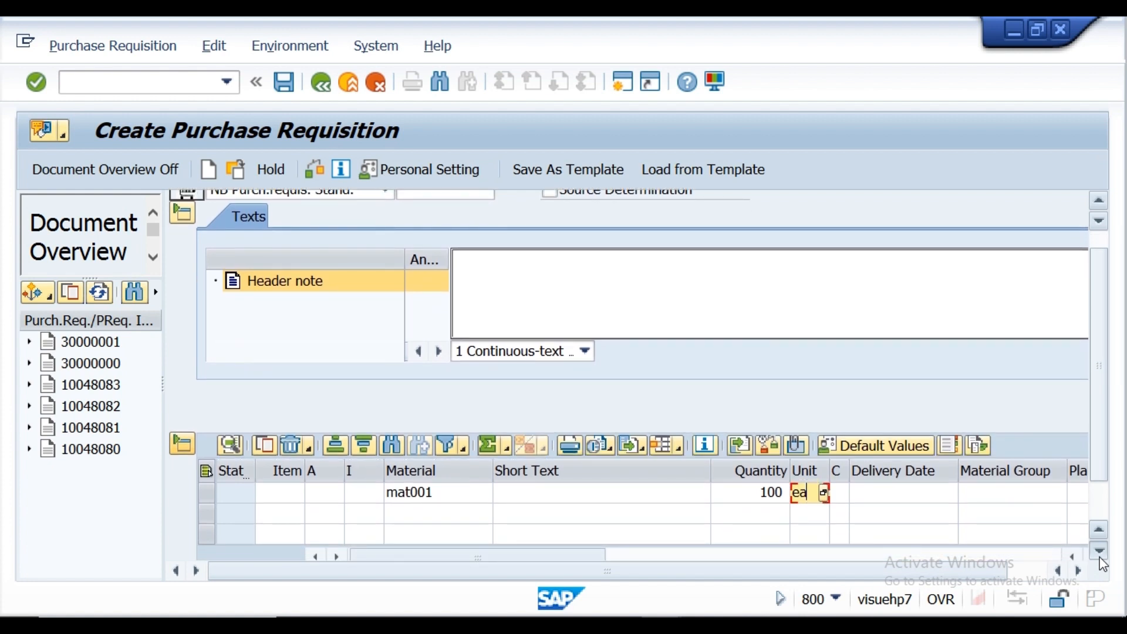
pyautogui.click(1099, 555)
pyautogui.click(1077, 569)
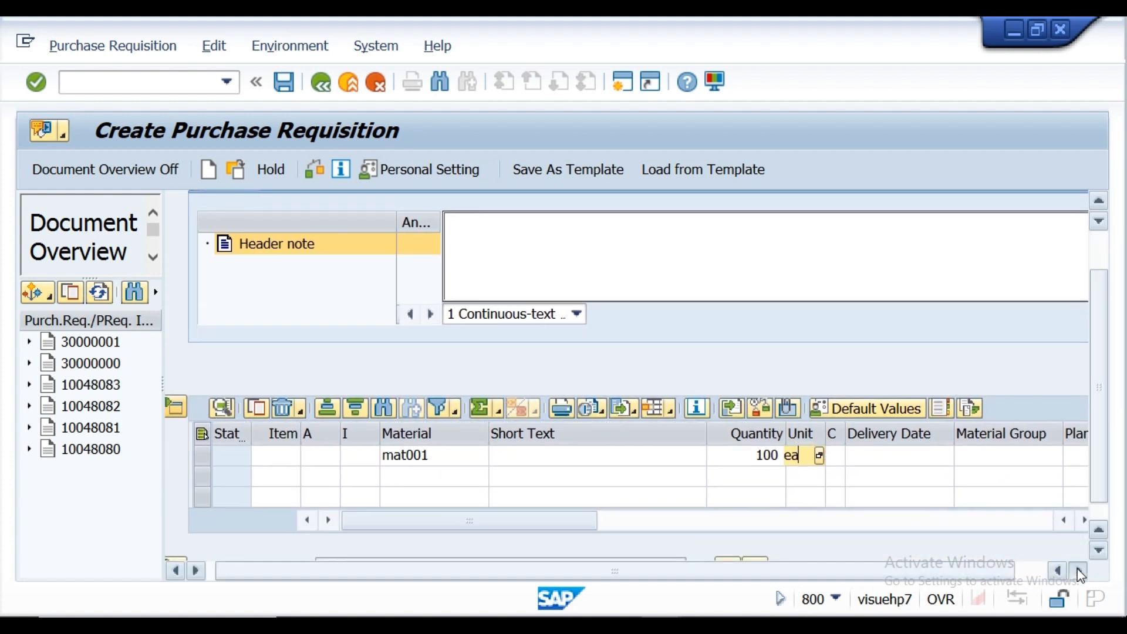
pyautogui.click(1079, 571)
pyautogui.click(1079, 571)
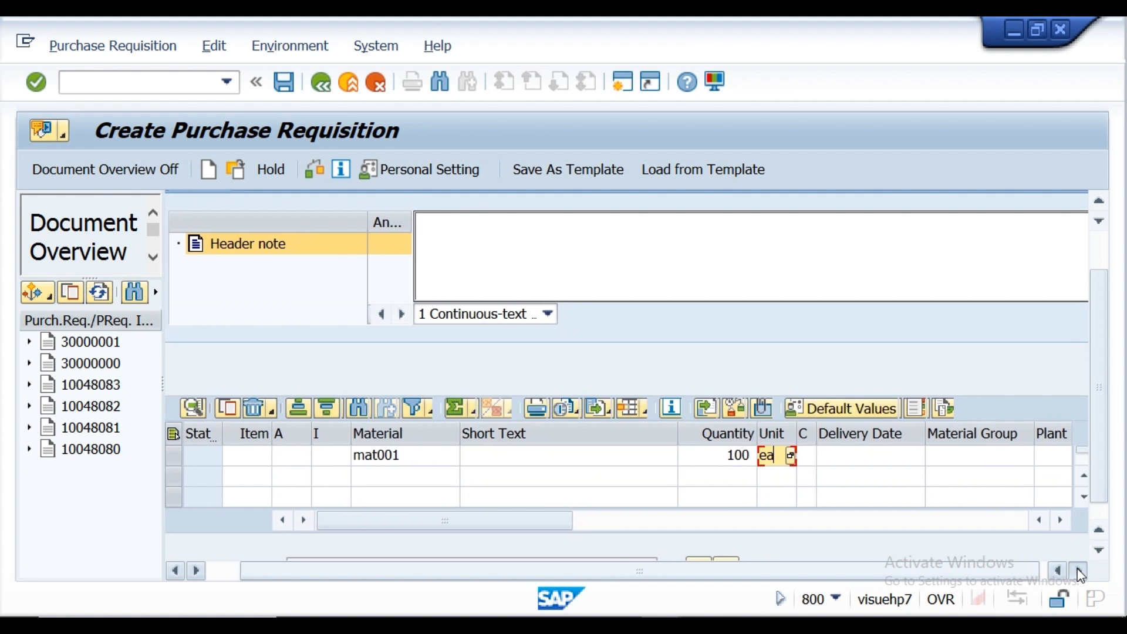
pyautogui.click(1079, 571)
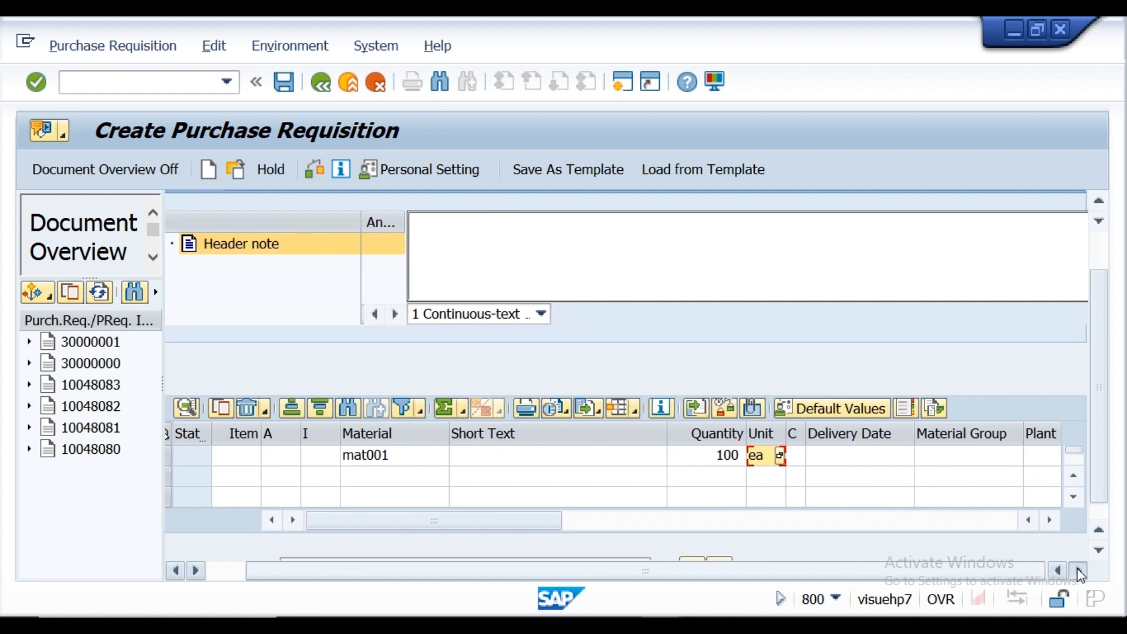
pyautogui.click(1050, 521)
pyautogui.click(1050, 521)
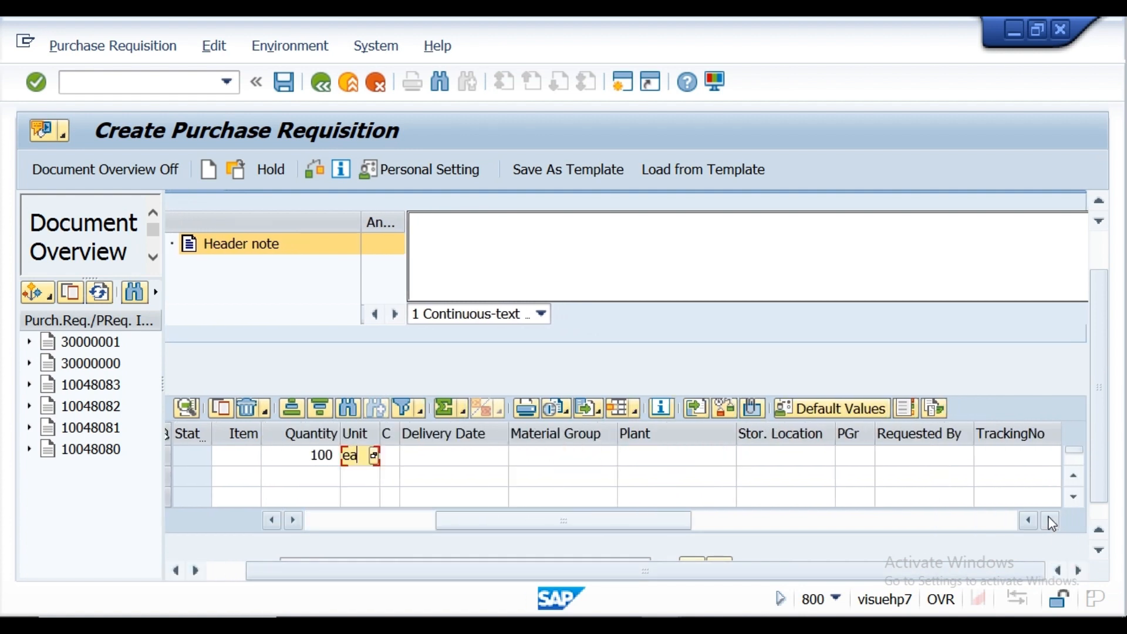
pyautogui.click(686, 458)
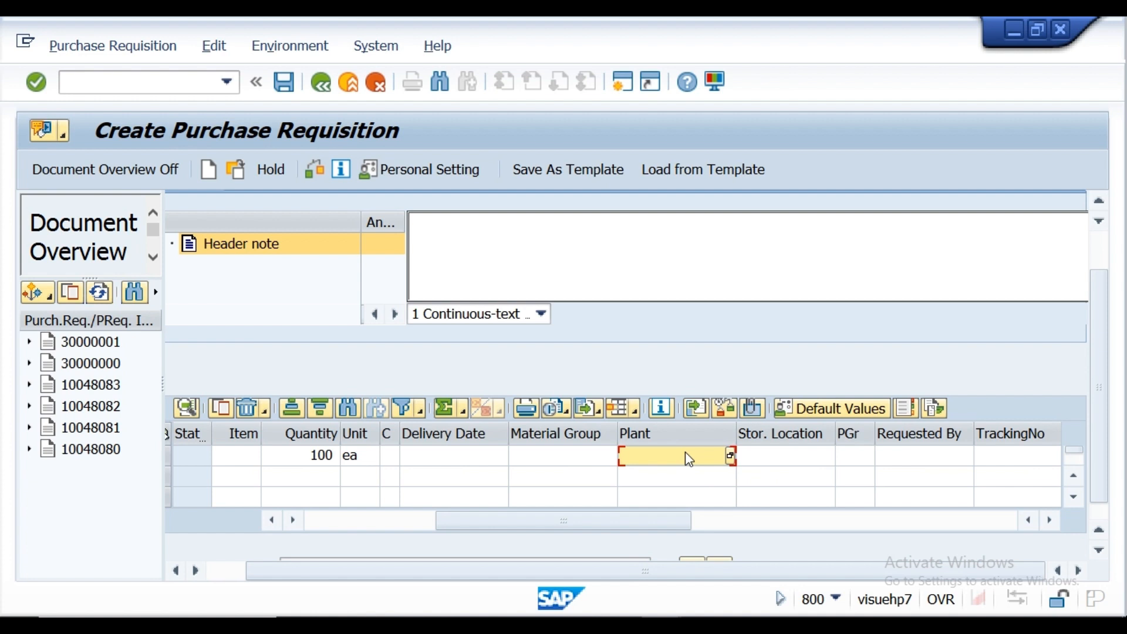
pyautogui.write('kl01')
pyautogui.click(853, 466)
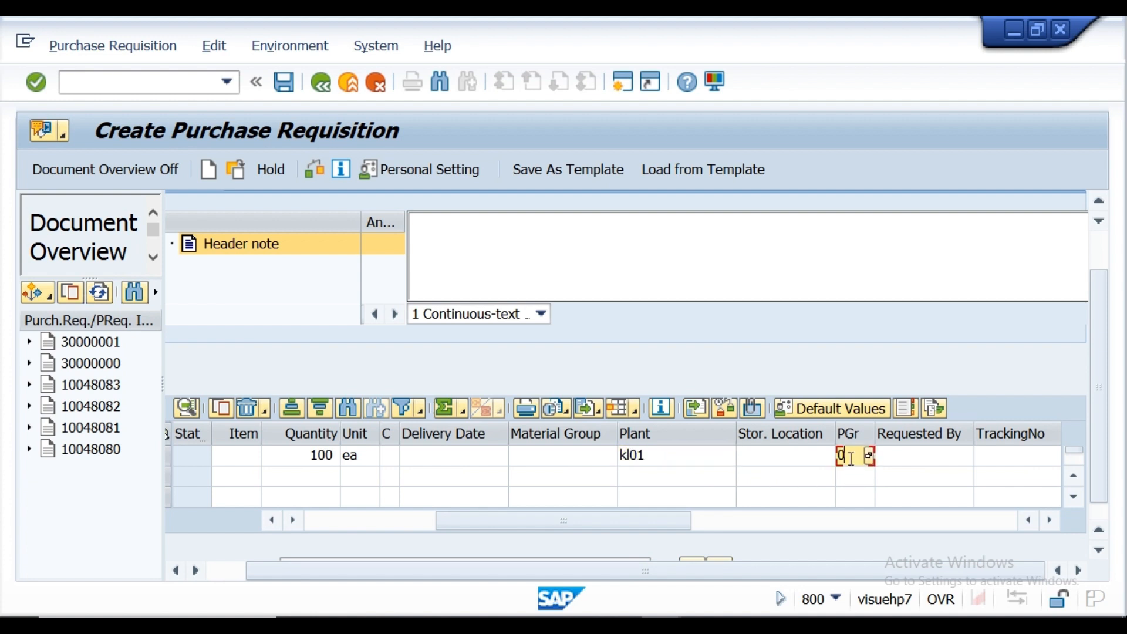
pyautogui.write('001')
pyautogui.click(178, 85)
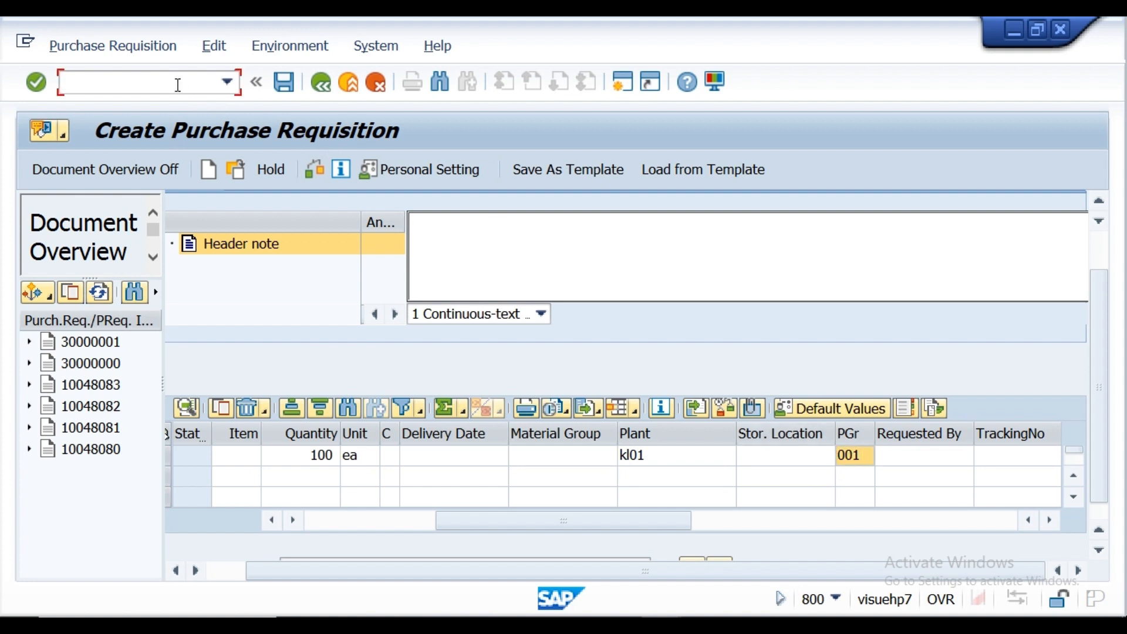
pyautogui.write('/nme51n')
pyautogui.press('Return')
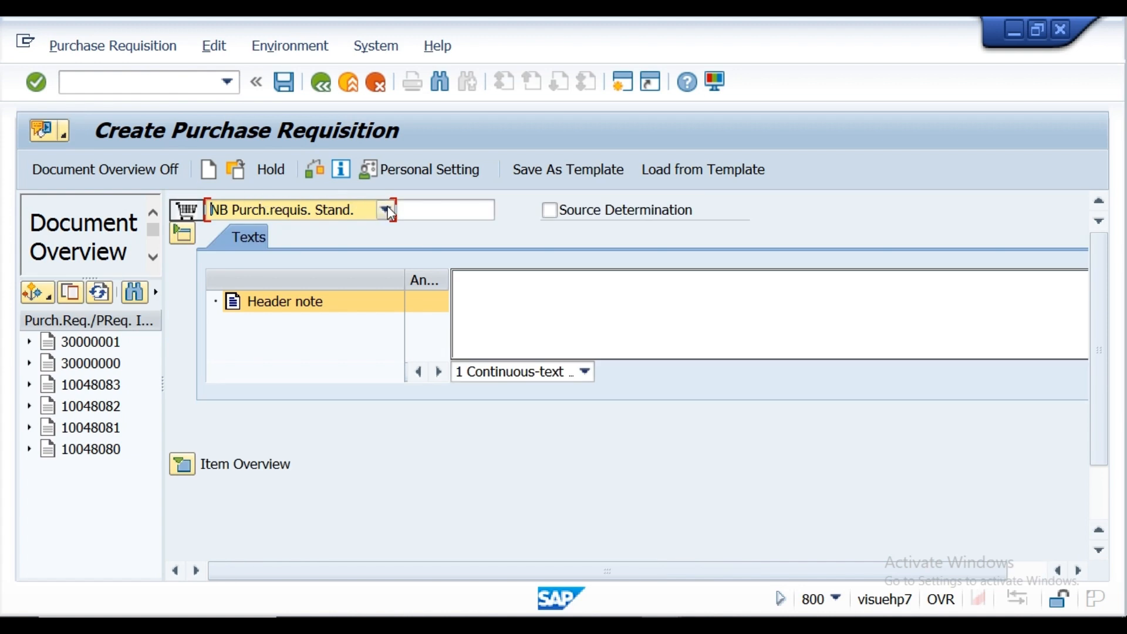
# Step: Set the requisition's document type to DNB Purch.requis. Domest and enter an item for material mat001 with quantity 10 and unit ea
pyautogui.click(386, 210)
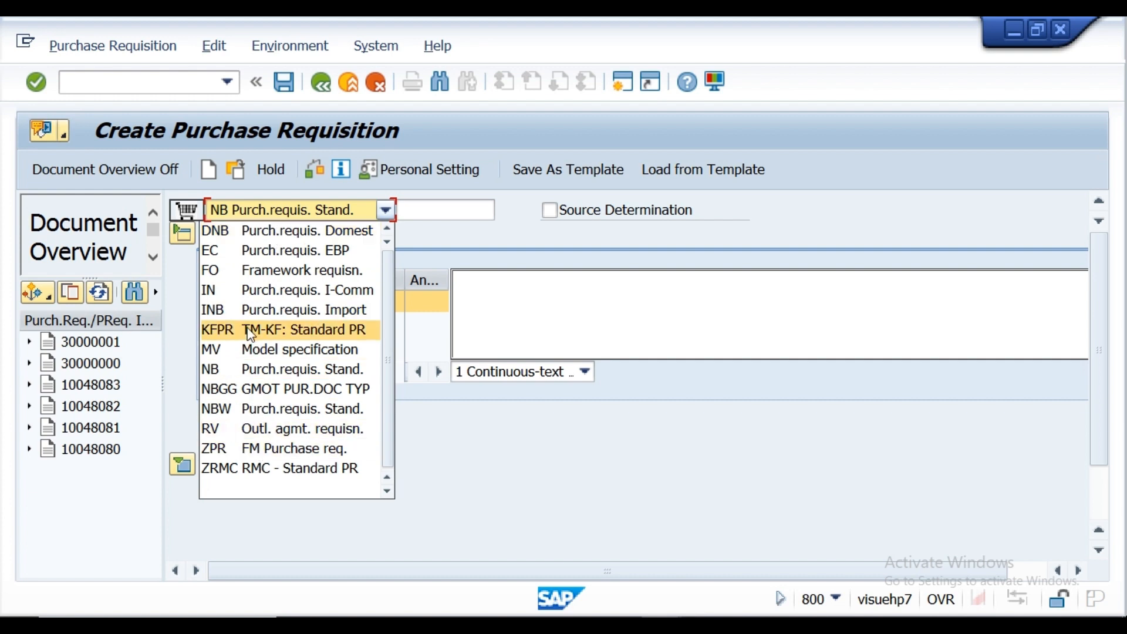
pyautogui.click(273, 234)
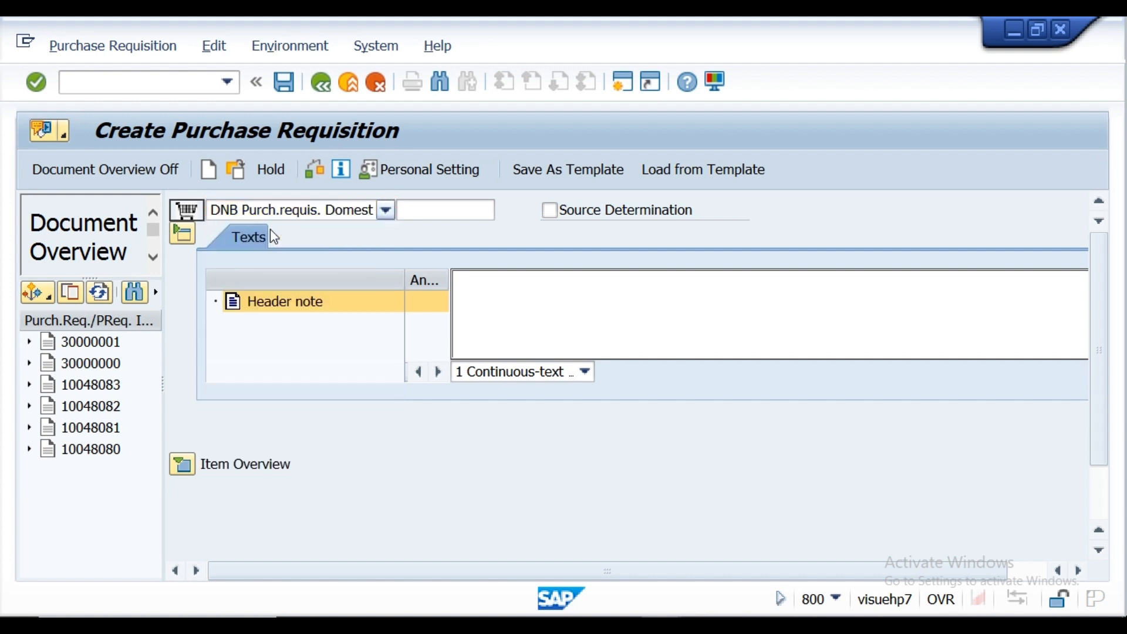
pyautogui.click(186, 469)
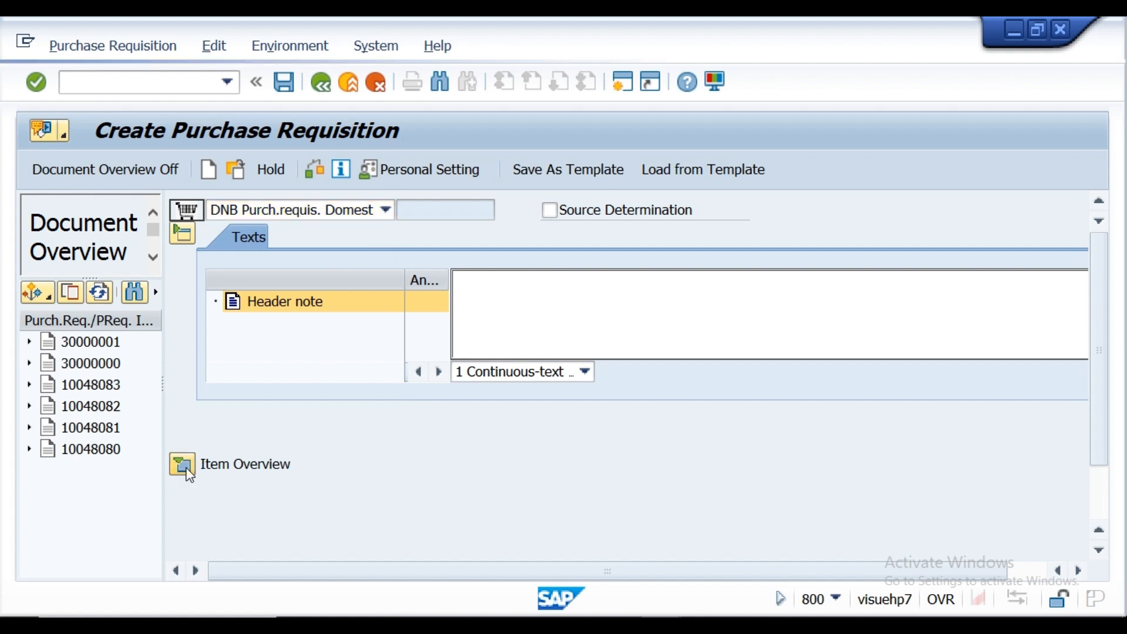
pyautogui.click(404, 517)
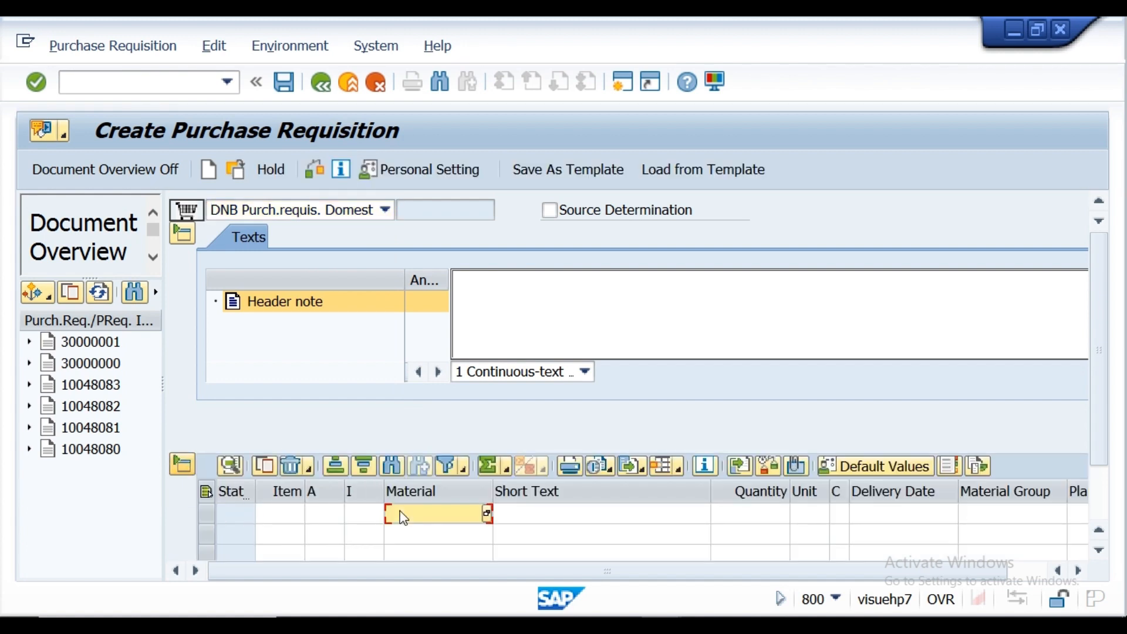
pyautogui.write('mat001')
pyautogui.click(750, 506)
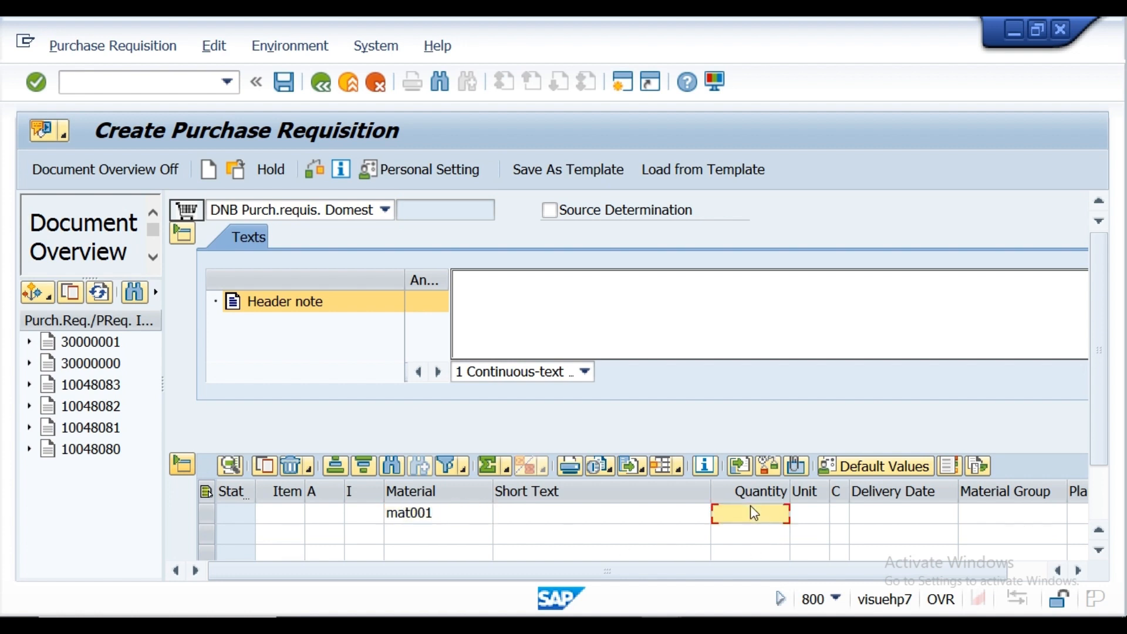
pyautogui.write('10')
pyautogui.click(814, 516)
pyautogui.write('ea')
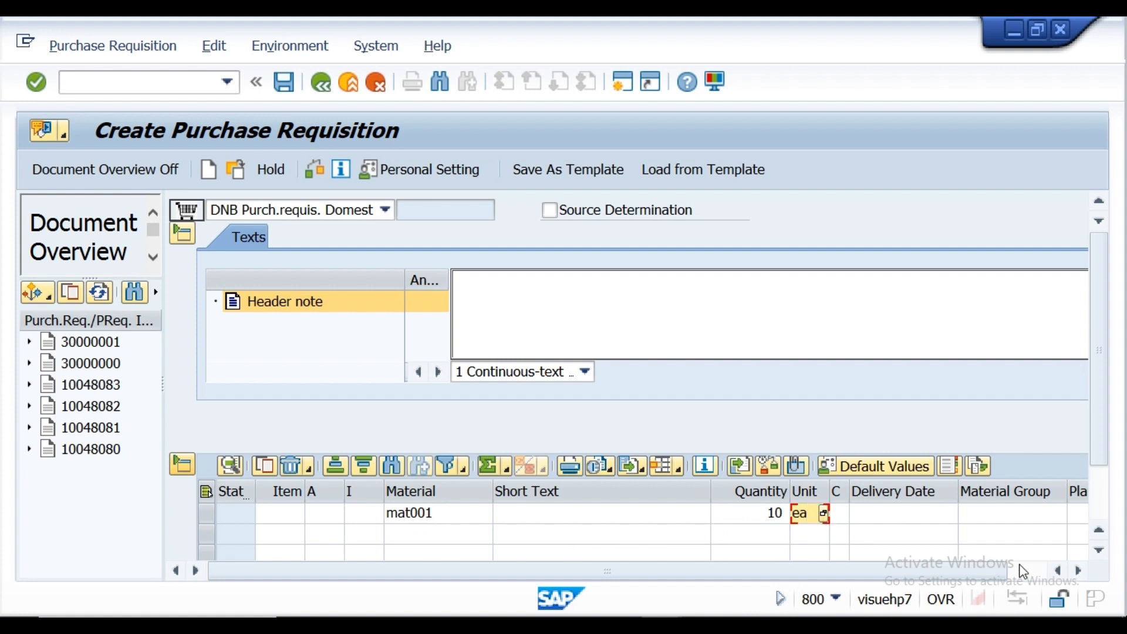
# Step: Set the MAT001 item's plant to kl01 and its purchasing group to 001
pyautogui.click(1095, 554)
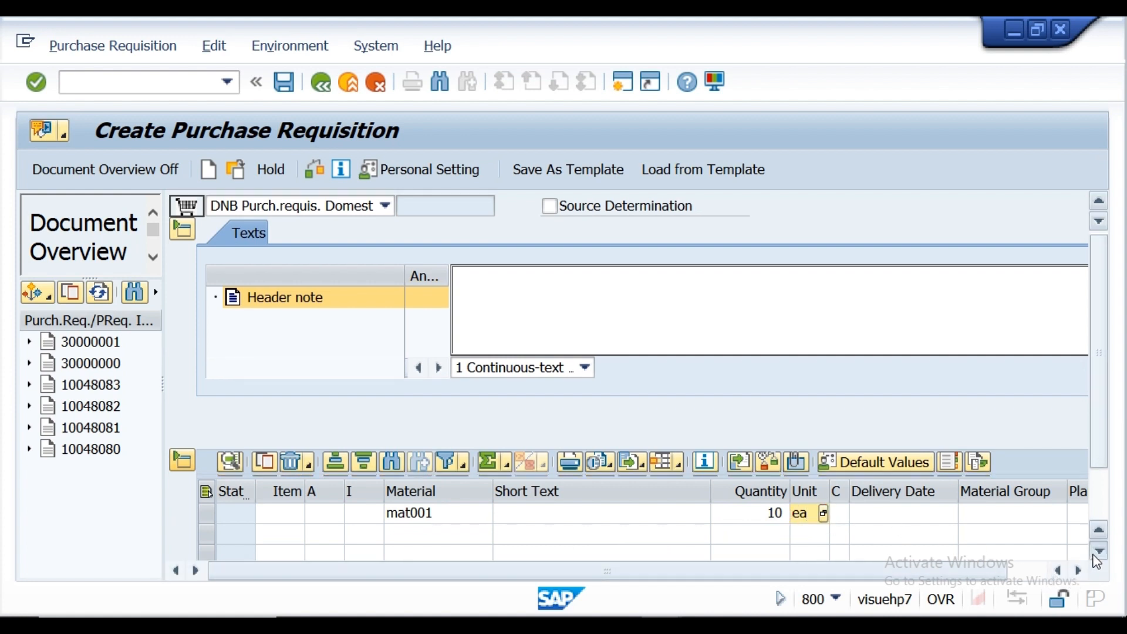
pyautogui.click(1096, 555)
pyautogui.click(1096, 555)
pyautogui.click(1096, 555)
pyautogui.click(1097, 555)
pyautogui.click(1096, 555)
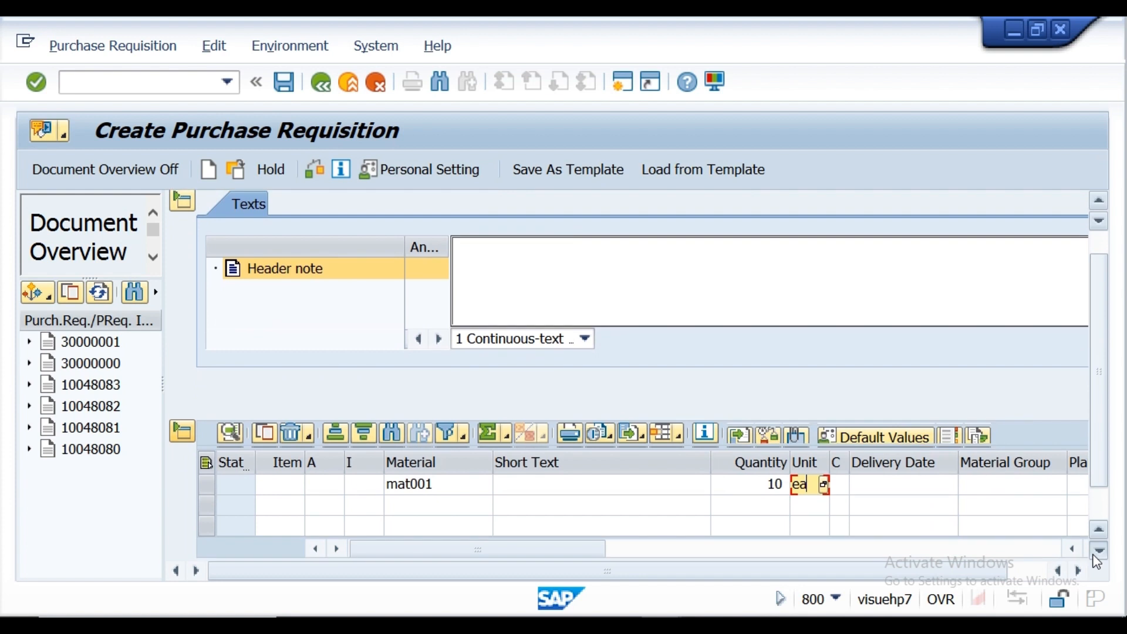
pyautogui.click(1097, 555)
pyautogui.click(1096, 555)
pyautogui.click(1096, 555)
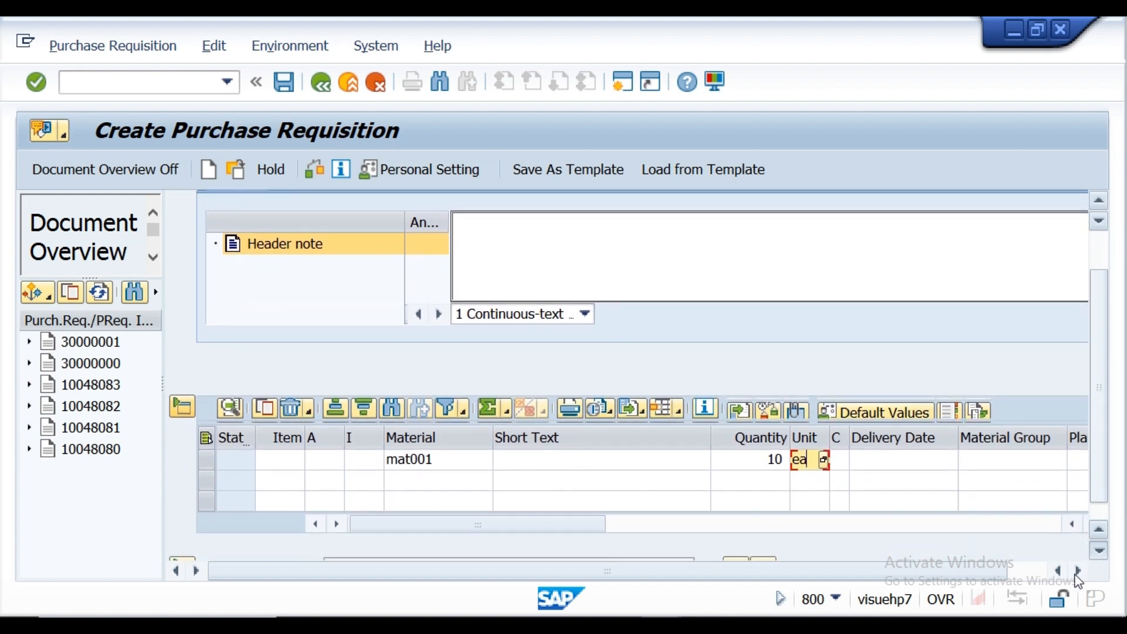
pyautogui.click(1078, 572)
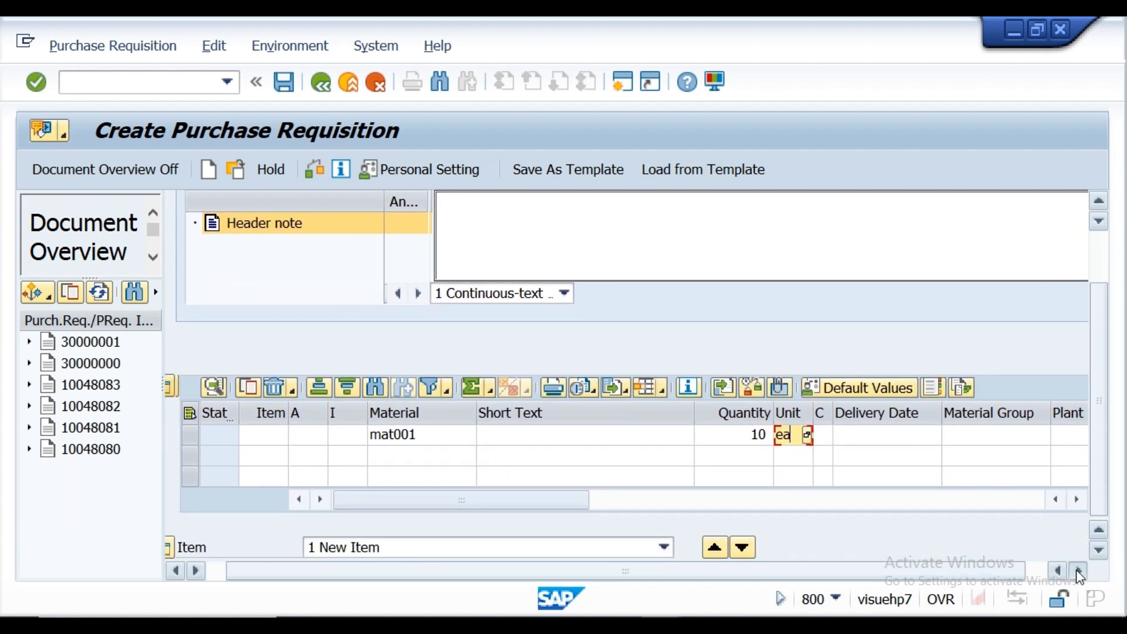
pyautogui.click(1078, 572)
pyautogui.click(1078, 572)
pyautogui.click(1078, 572)
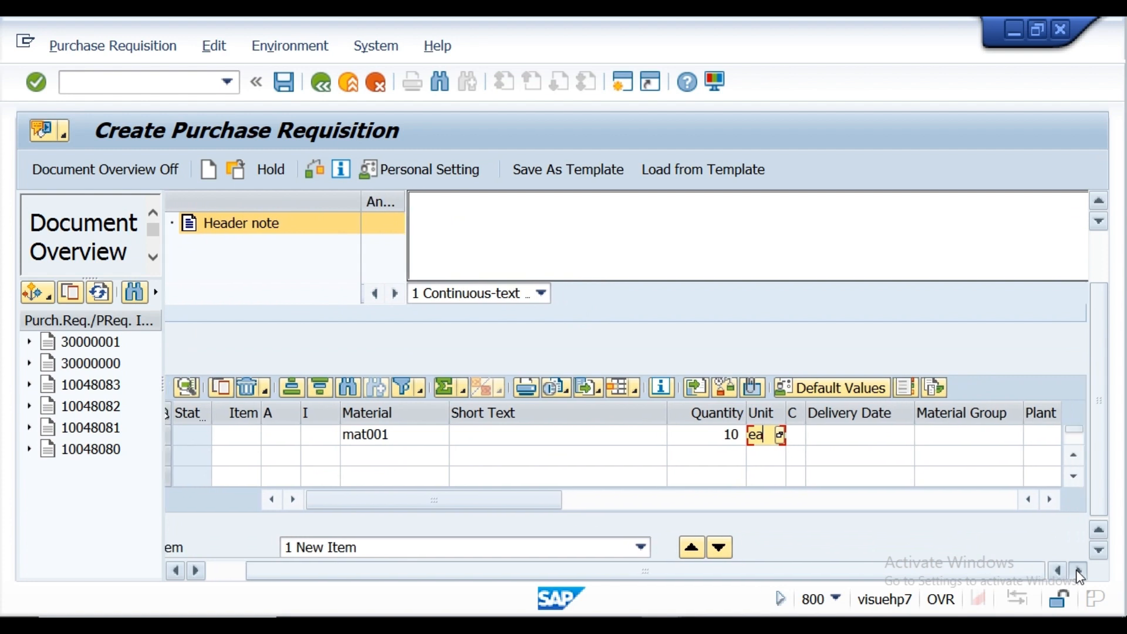
pyautogui.click(1050, 500)
pyautogui.click(1050, 499)
pyautogui.click(1050, 499)
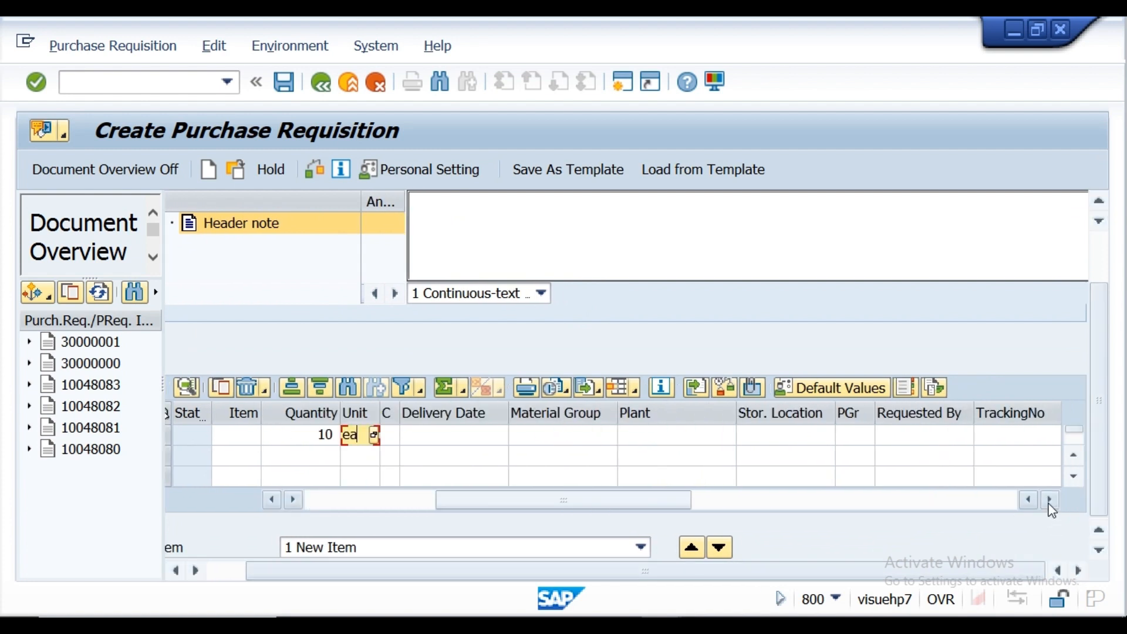
pyautogui.click(652, 439)
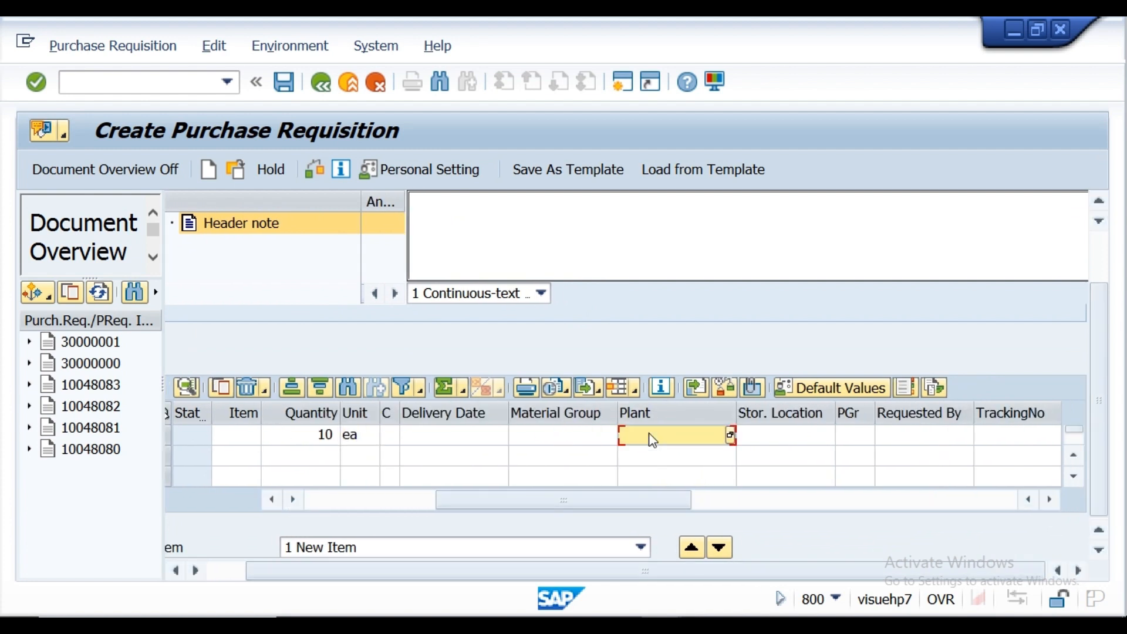
pyautogui.write('kl01')
pyautogui.click(854, 445)
pyautogui.write('001')
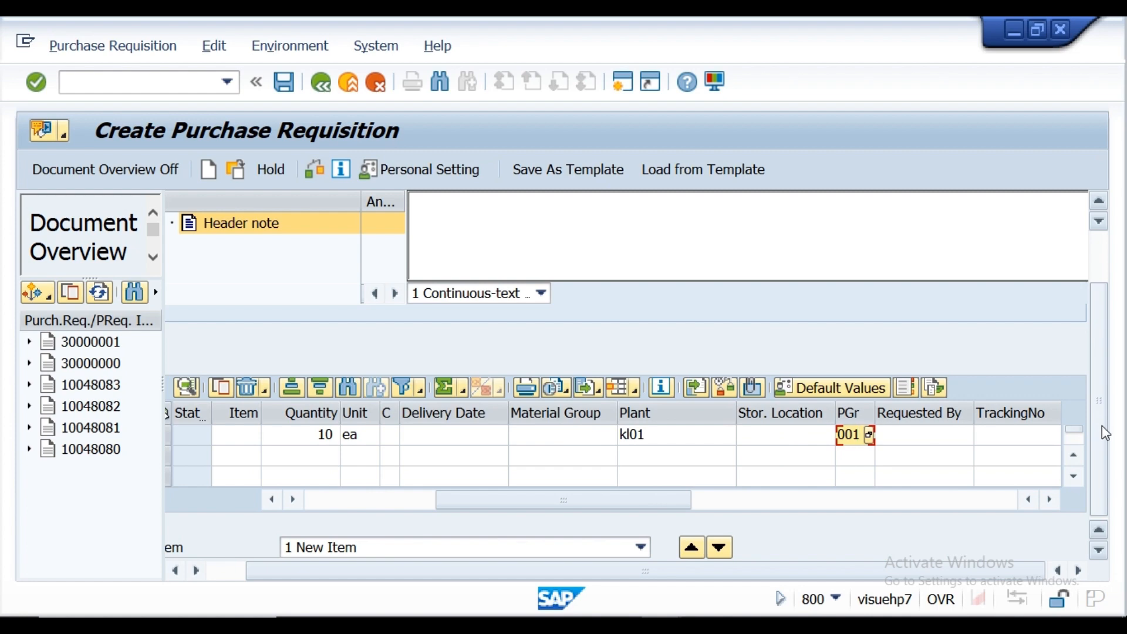
# Step: Check the requisition for errors and examine the item's release strategy, release indicator and release codes
pyautogui.click(320, 171)
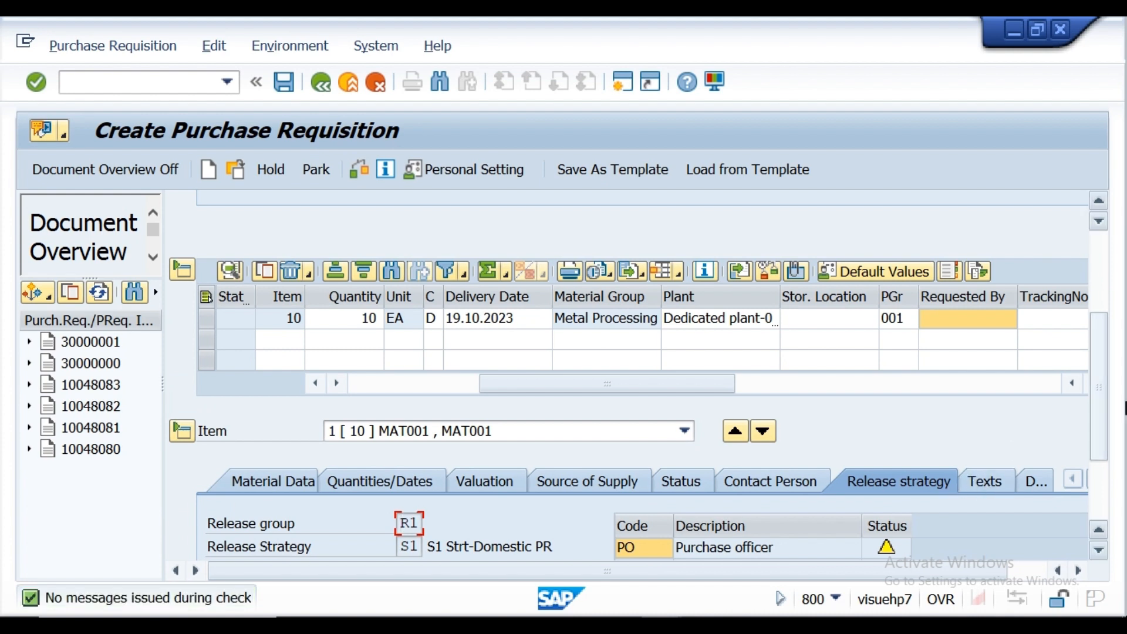
pyautogui.moveTo(1096, 401); pyautogui.dragTo(1102, 464)
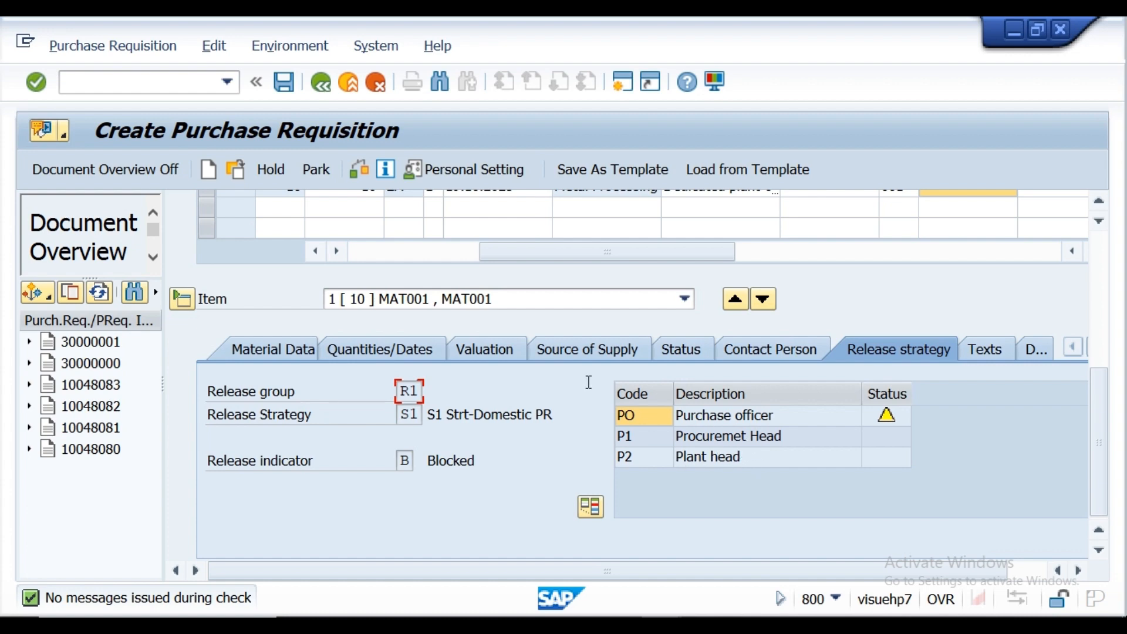
pyautogui.moveTo(1097, 394); pyautogui.dragTo(1096, 252)
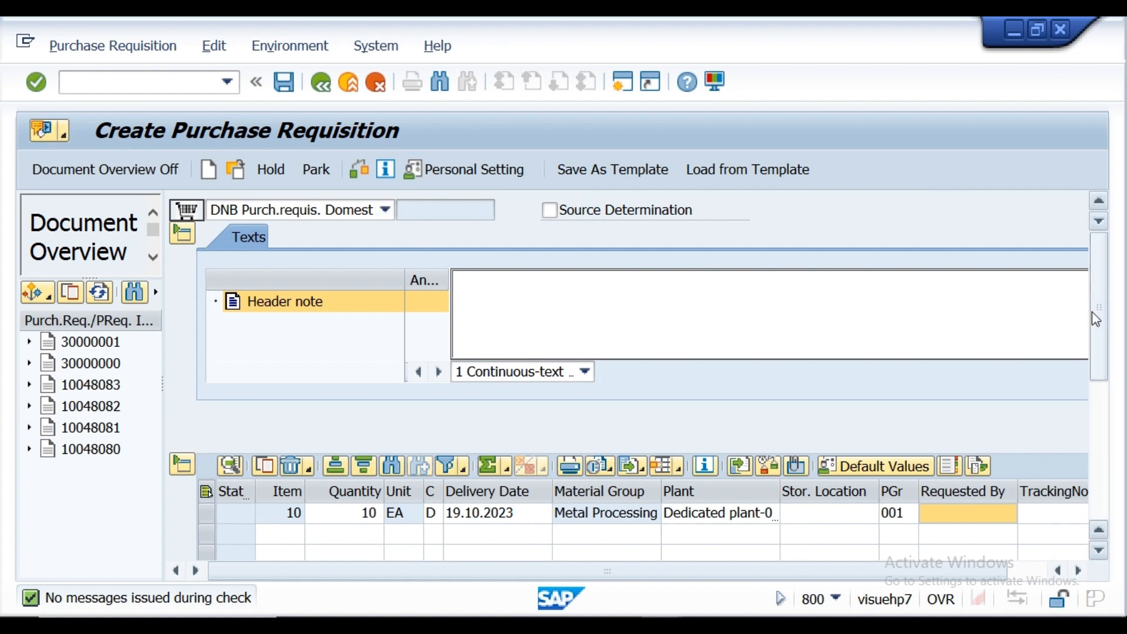
# Step: Change the item's purchasing group to 004 and recheck the requisition to test the release strategy determination
pyautogui.moveTo(1094, 311); pyautogui.dragTo(1081, 389)
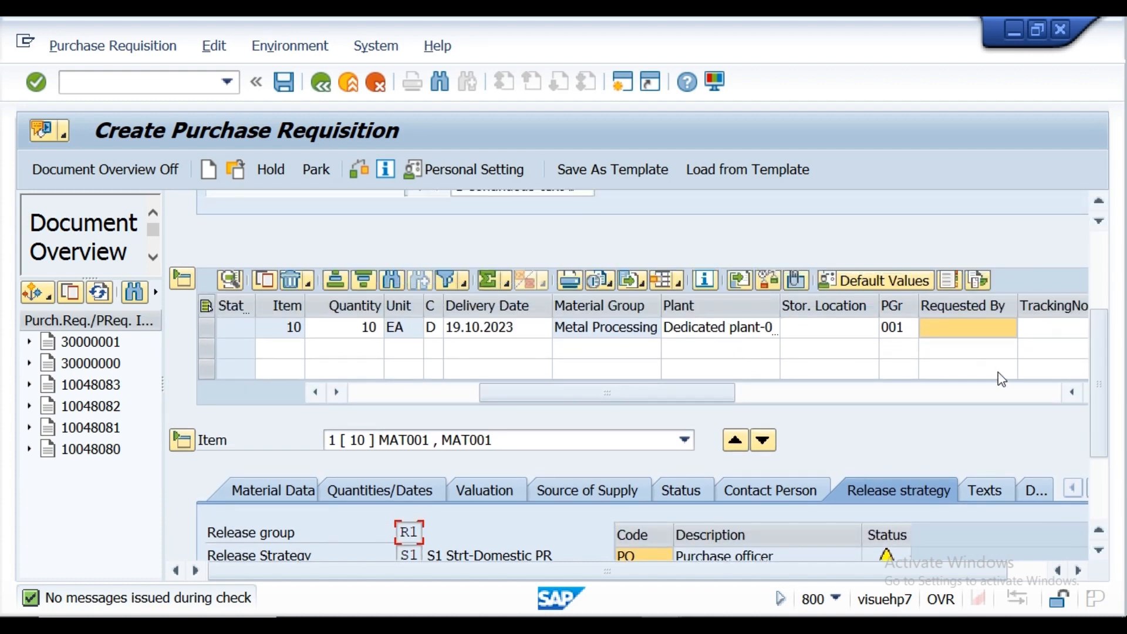
pyautogui.click(910, 331)
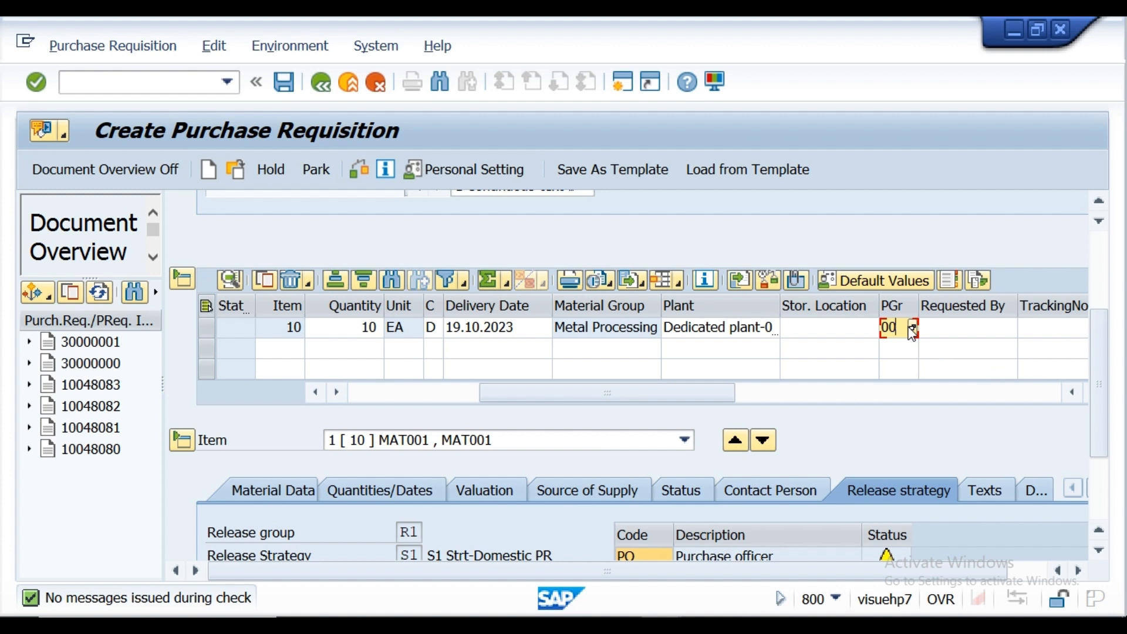
pyautogui.write('4')
pyautogui.click(352, 173)
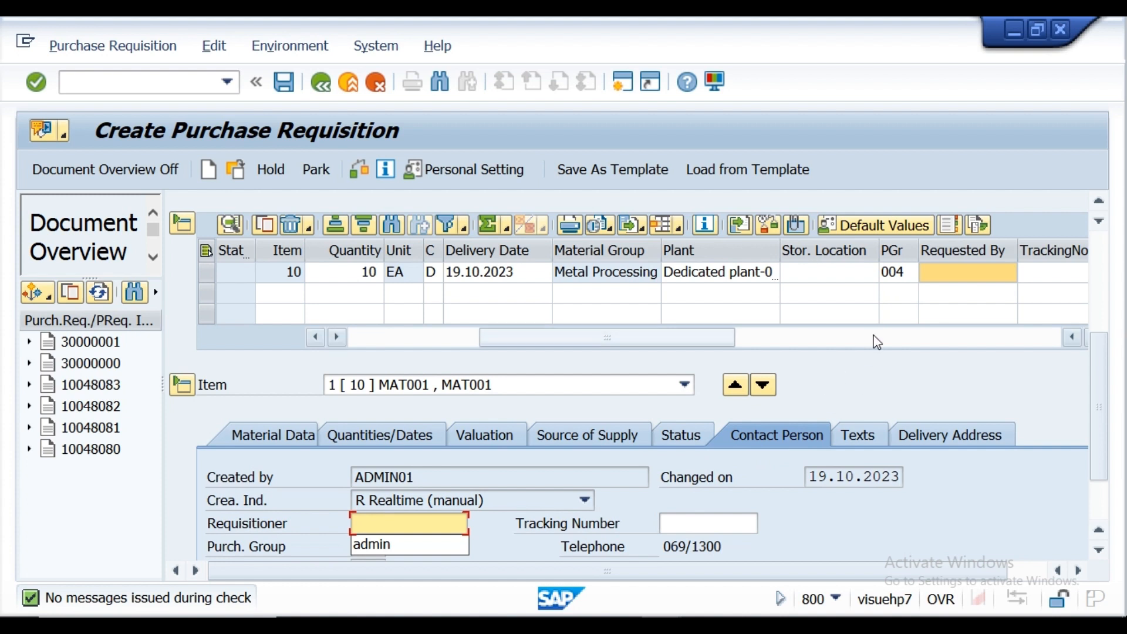
# Step: Set the item's purchasing group back to 001
pyautogui.click(901, 273)
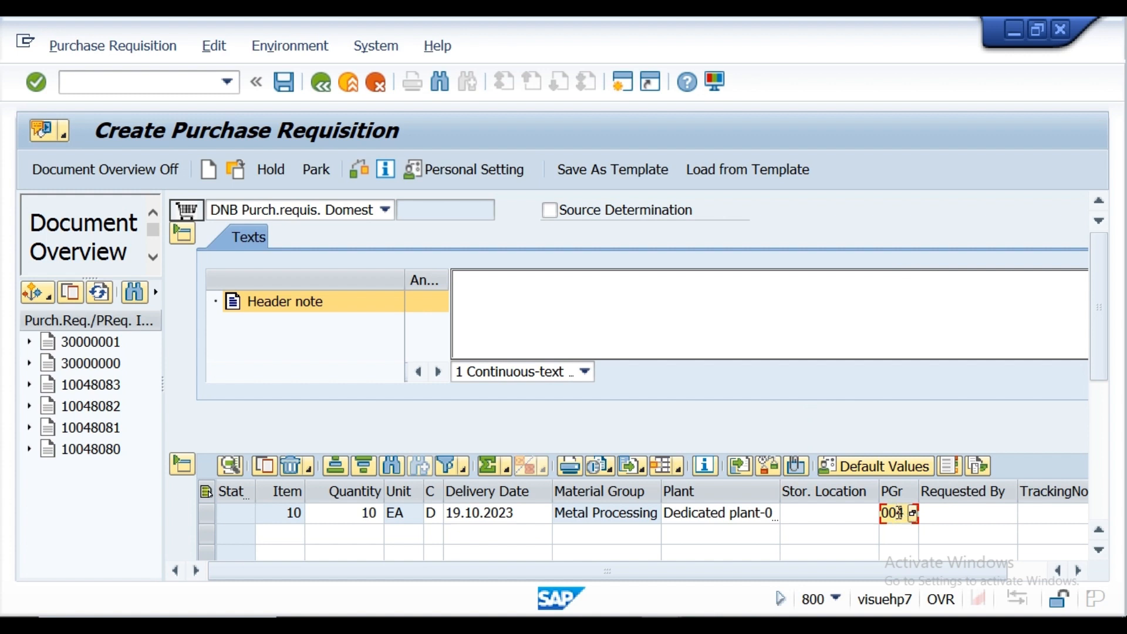
pyautogui.press('BackSpace')
pyautogui.write('1')
# Step: Change the document type to INB Purch.requis. Import and examine the release strategy and codes assigned to the item
pyautogui.click(386, 210)
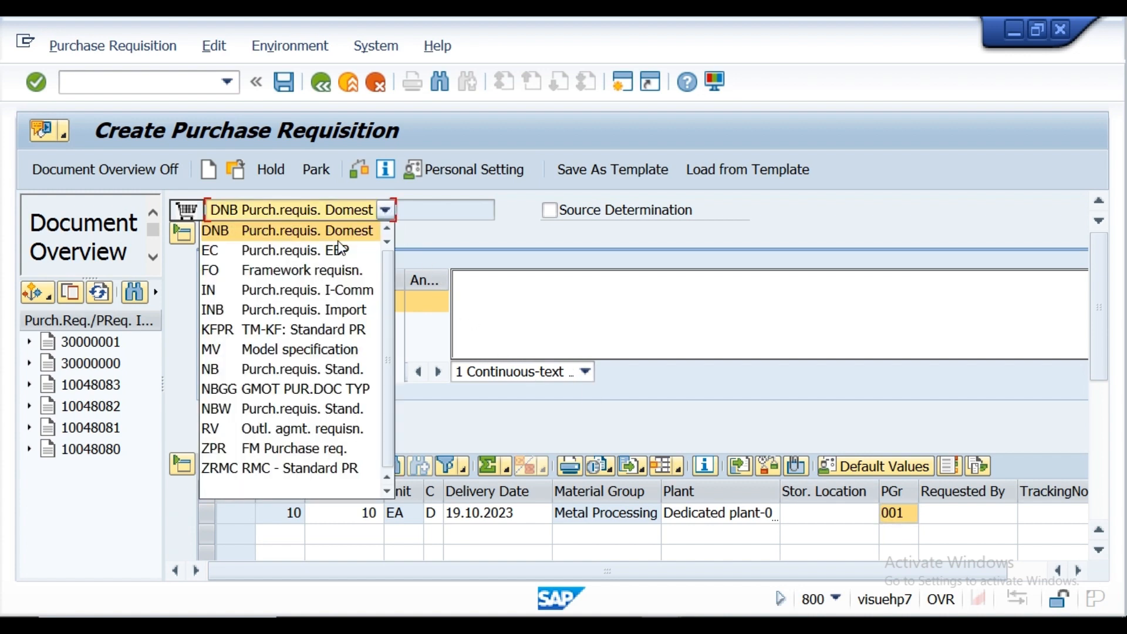
pyautogui.click(299, 306)
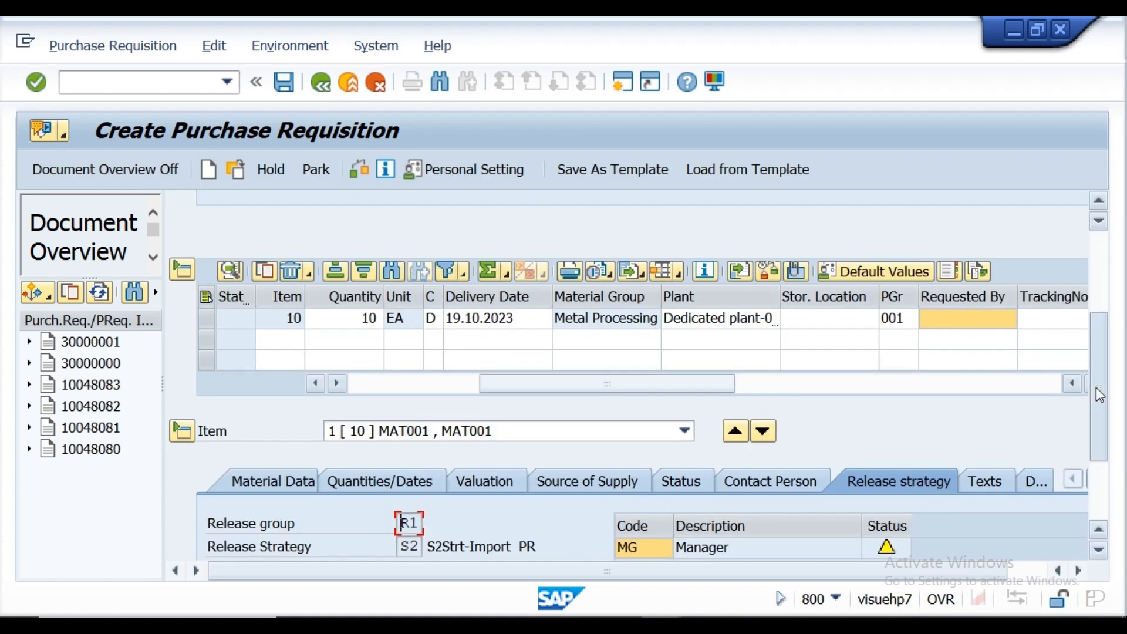
pyautogui.moveTo(1097, 388); pyautogui.dragTo(1096, 445)
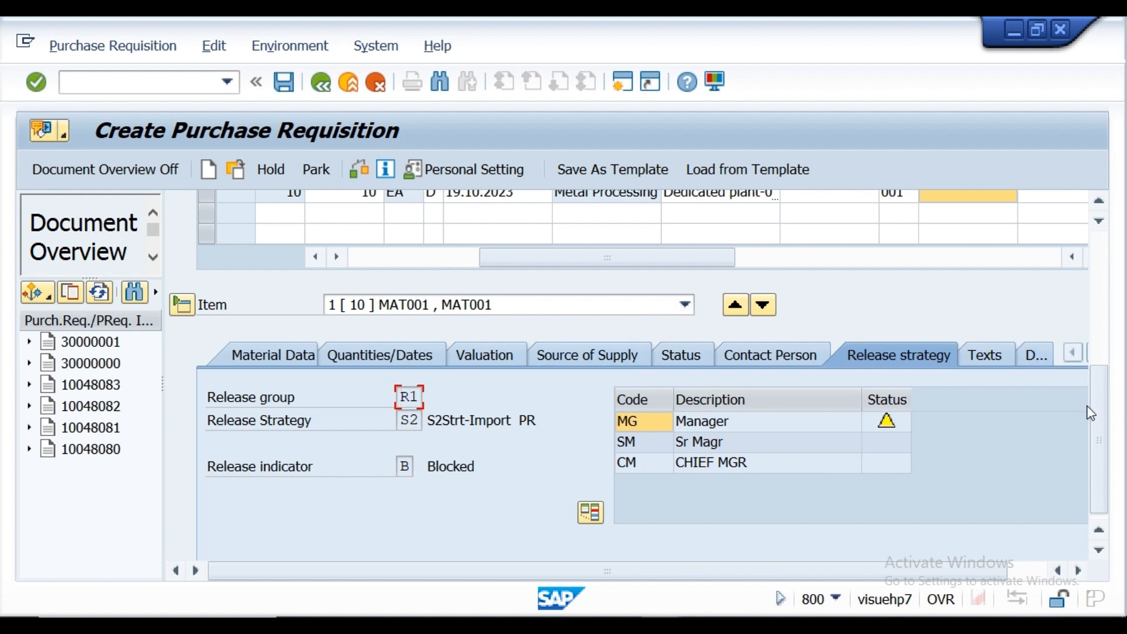
# Step: Set the document type back to DNB Purch.requis. Domest and review the item's release strategy and release code statuses
pyautogui.click(1094, 288)
pyautogui.click(388, 214)
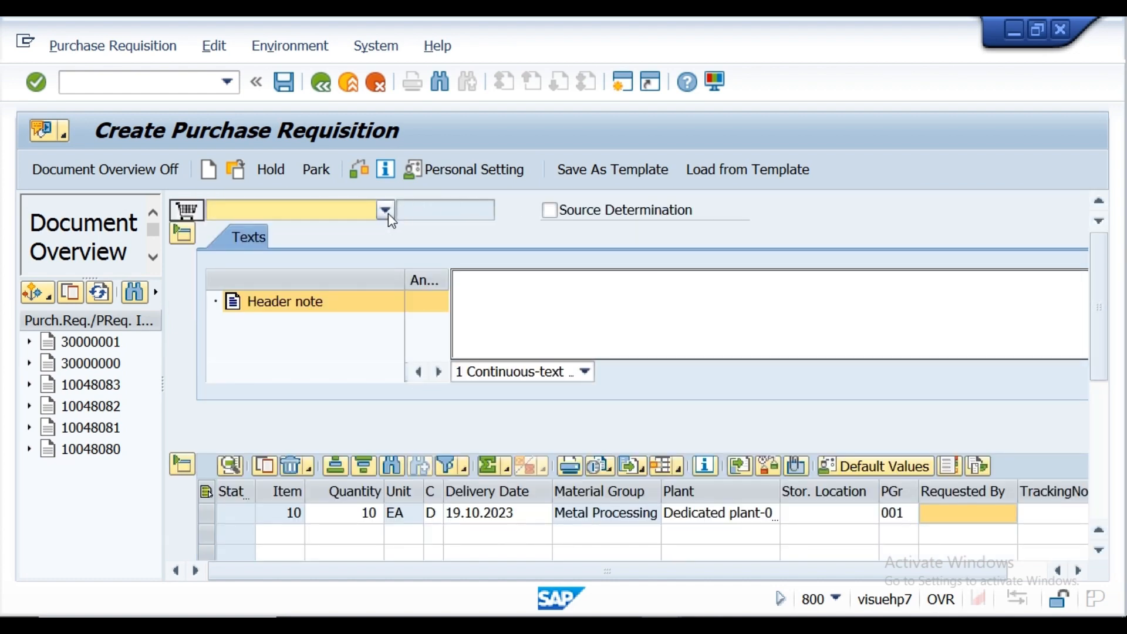
pyautogui.click(283, 234)
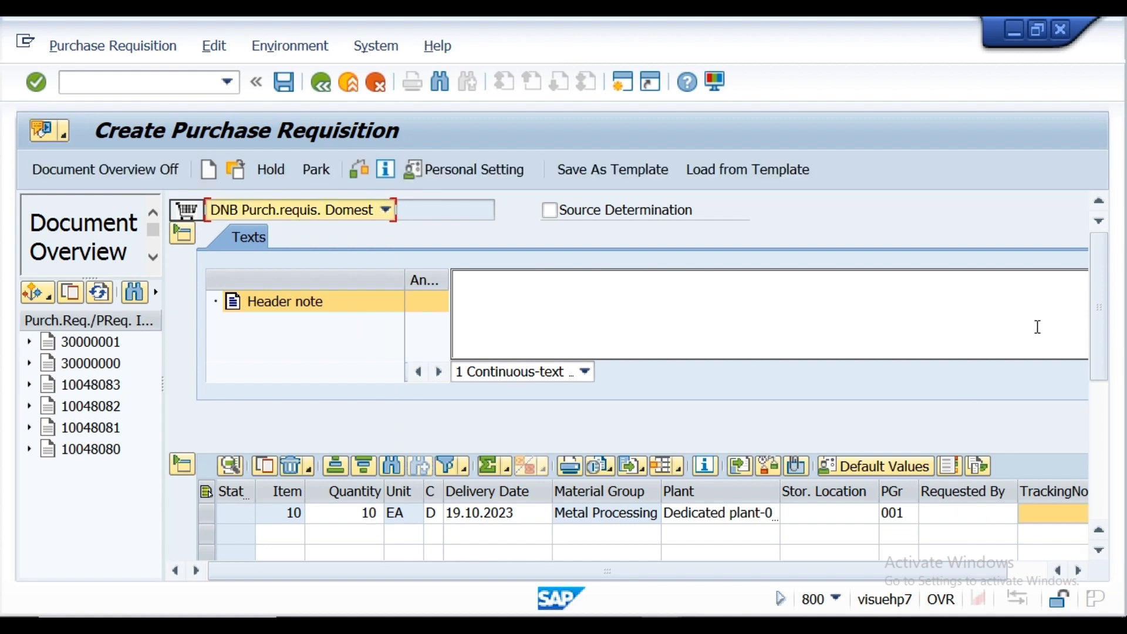
pyautogui.click(1095, 406)
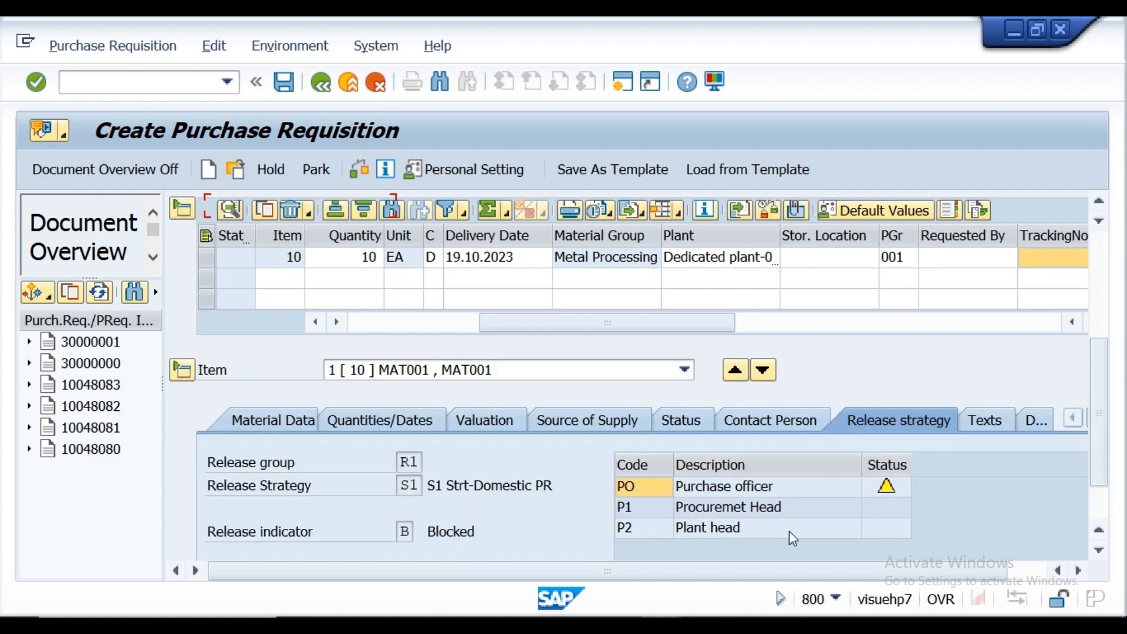
pyautogui.moveTo(890, 492)
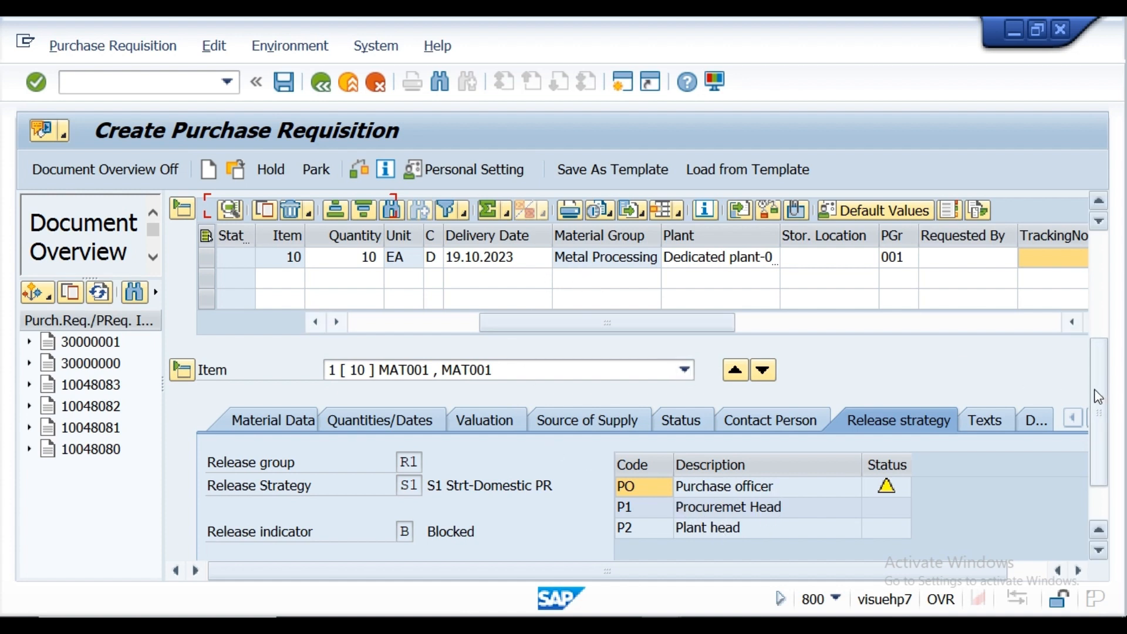
# Step: Save the purchase requisition and copy the creation message from its detailed help text
pyautogui.moveTo(1095, 391); pyautogui.dragTo(1079, 313)
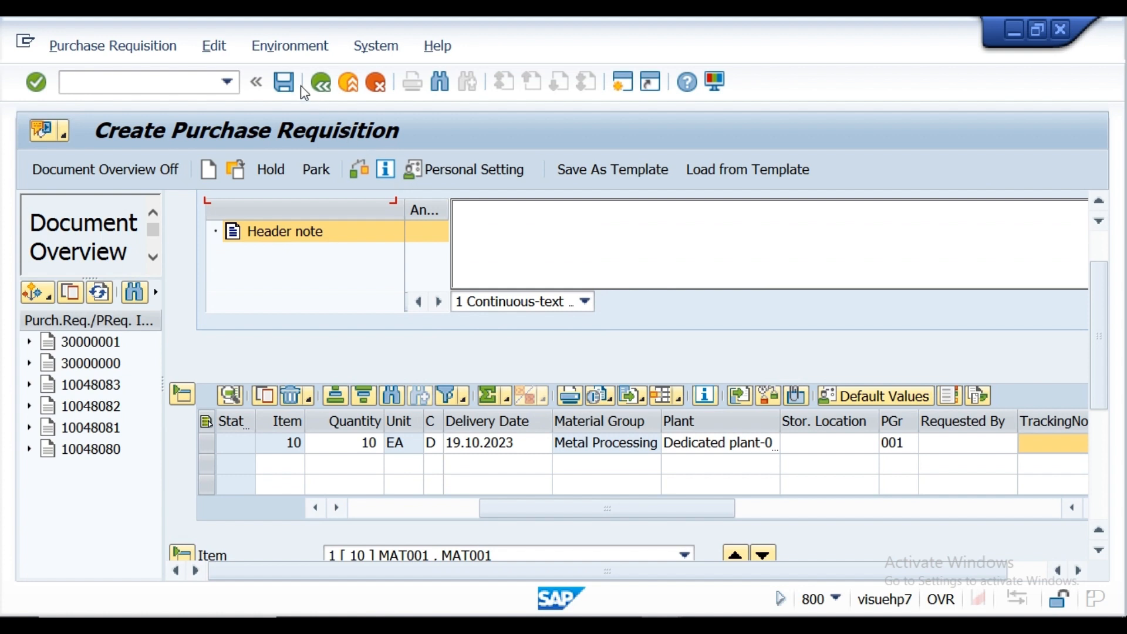
pyautogui.click(285, 89)
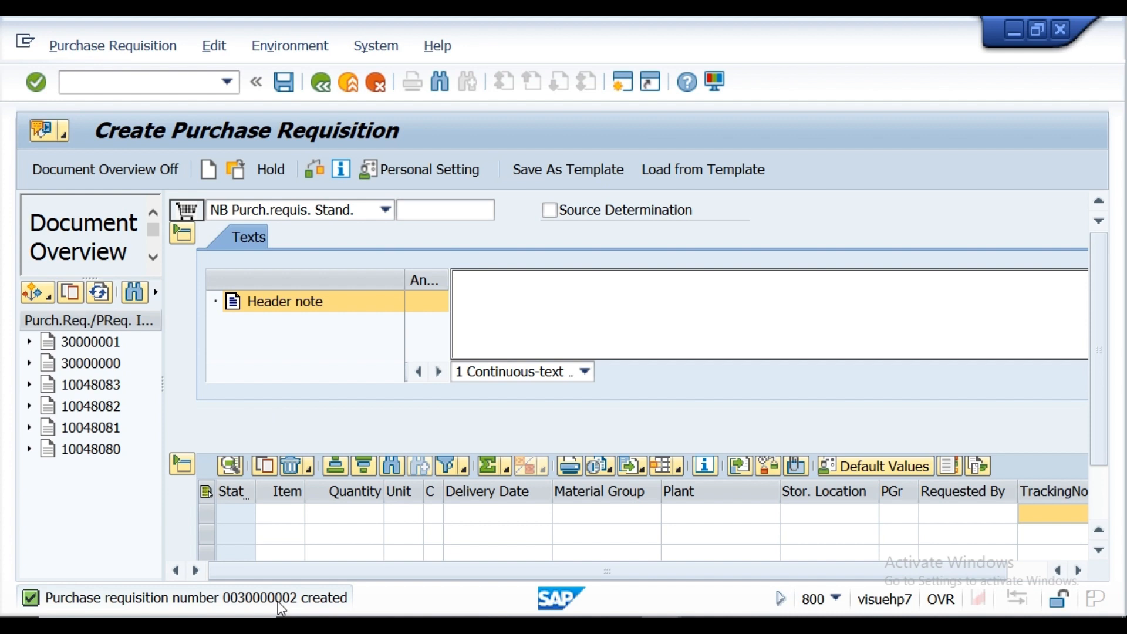
pyautogui.doubleClick(282, 608)
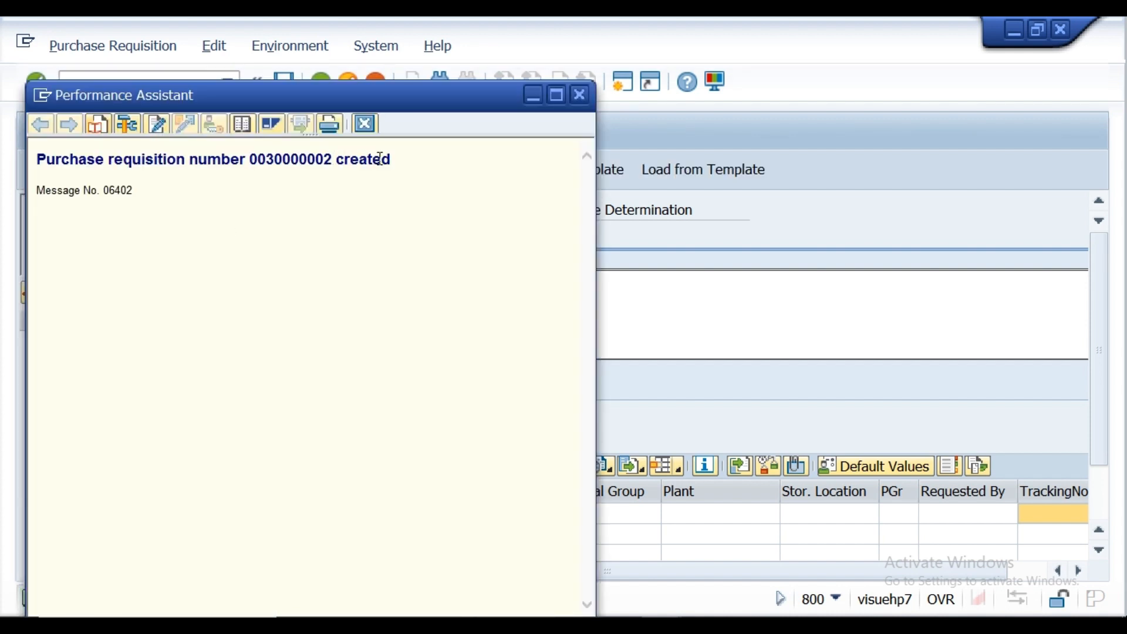
pyautogui.moveTo(392, 159); pyautogui.dragTo(73, 165)
pyautogui.hotkey('ctrl', 'c')
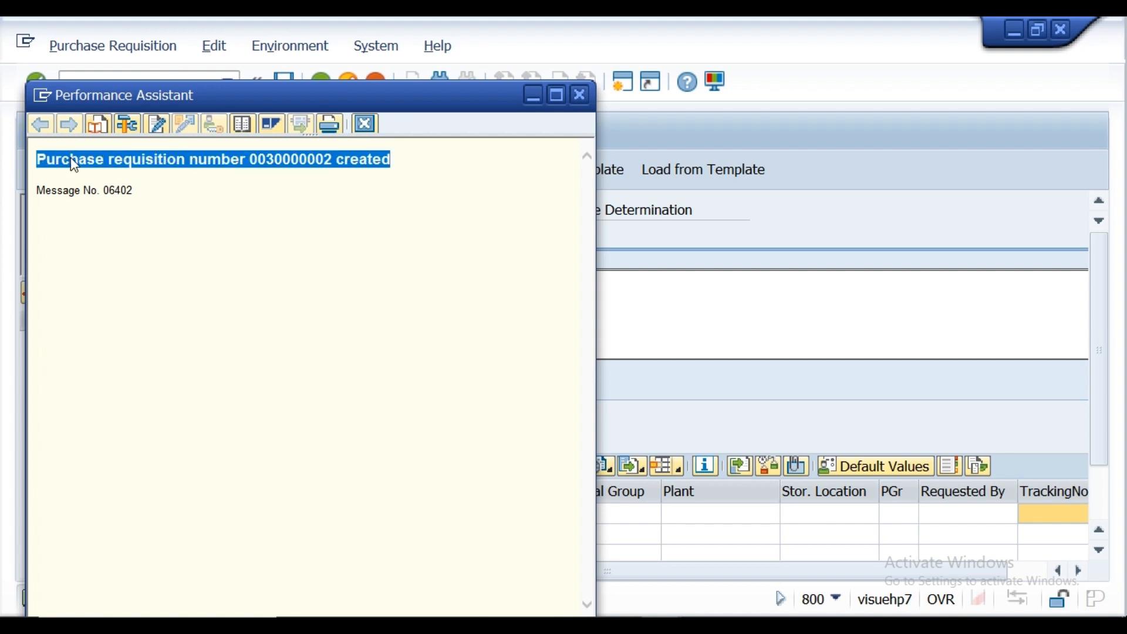
pyautogui.click(582, 94)
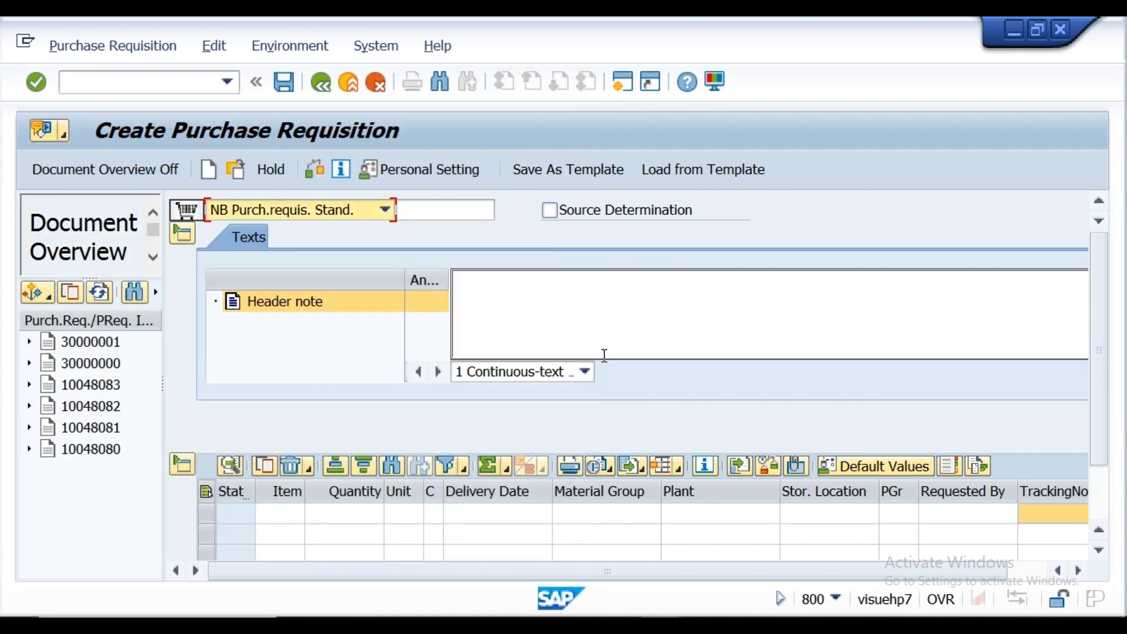
# Step: Switch to the Notepad requirement notes and paste the copied requisition message below prclas155
pyautogui.click(540, 625)
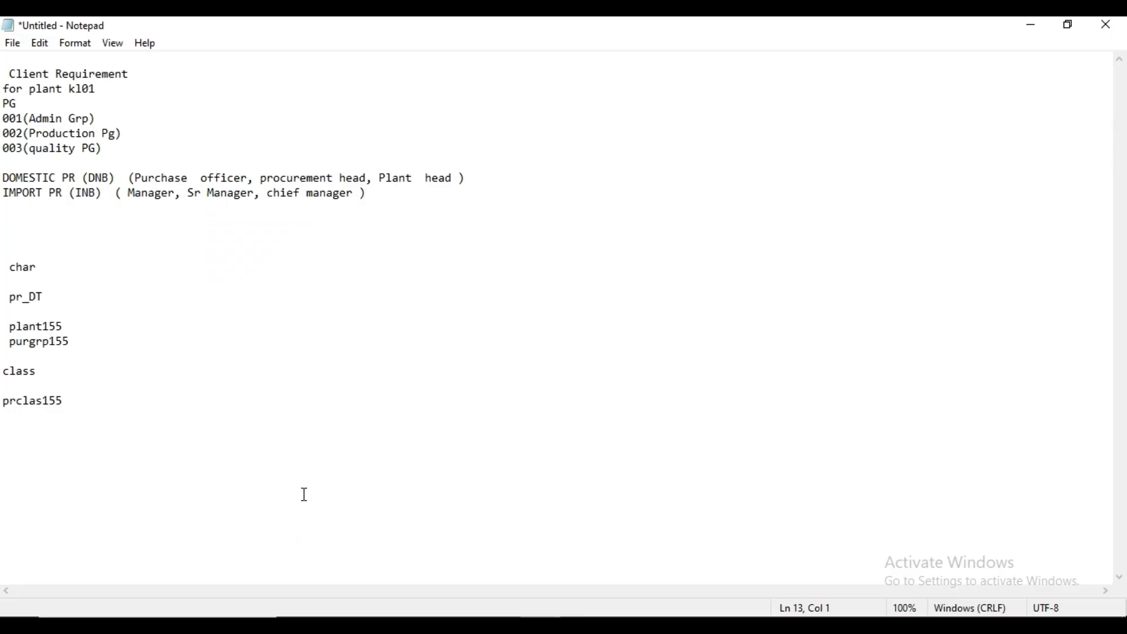
pyautogui.click(82, 394)
pyautogui.press('Return')
pyautogui.press('Return')
pyautogui.press('Return')
pyautogui.hotkey('ctrl', 'v')
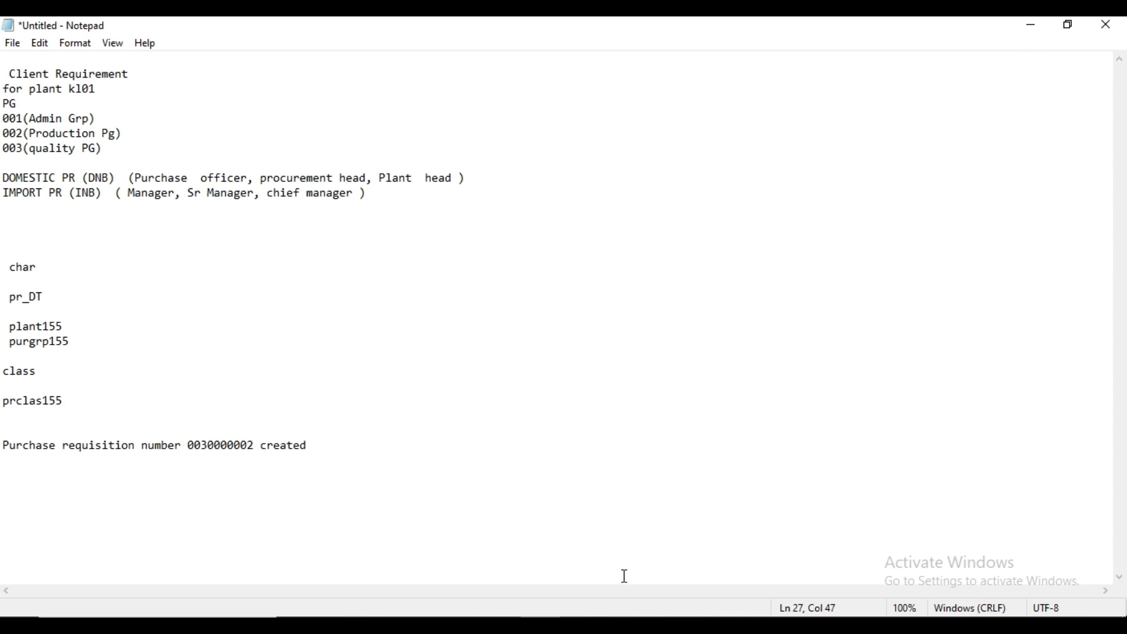
# Step: Return to the SAP purchase requisition session and open individual requisition release with transaction ME54
pyautogui.click(661, 625)
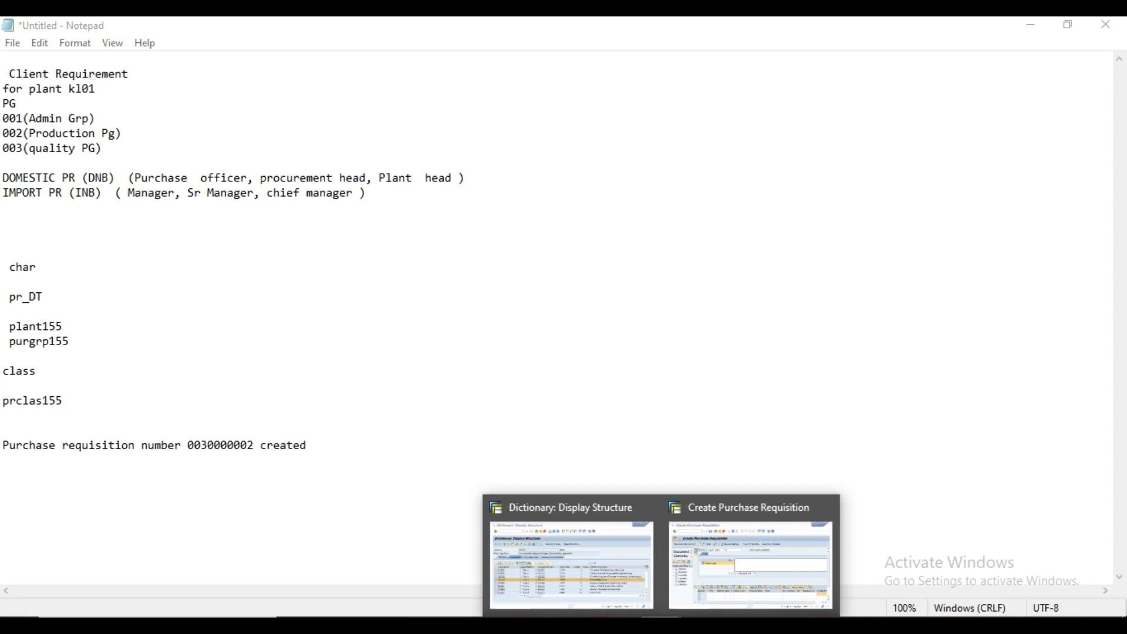
pyautogui.click(717, 594)
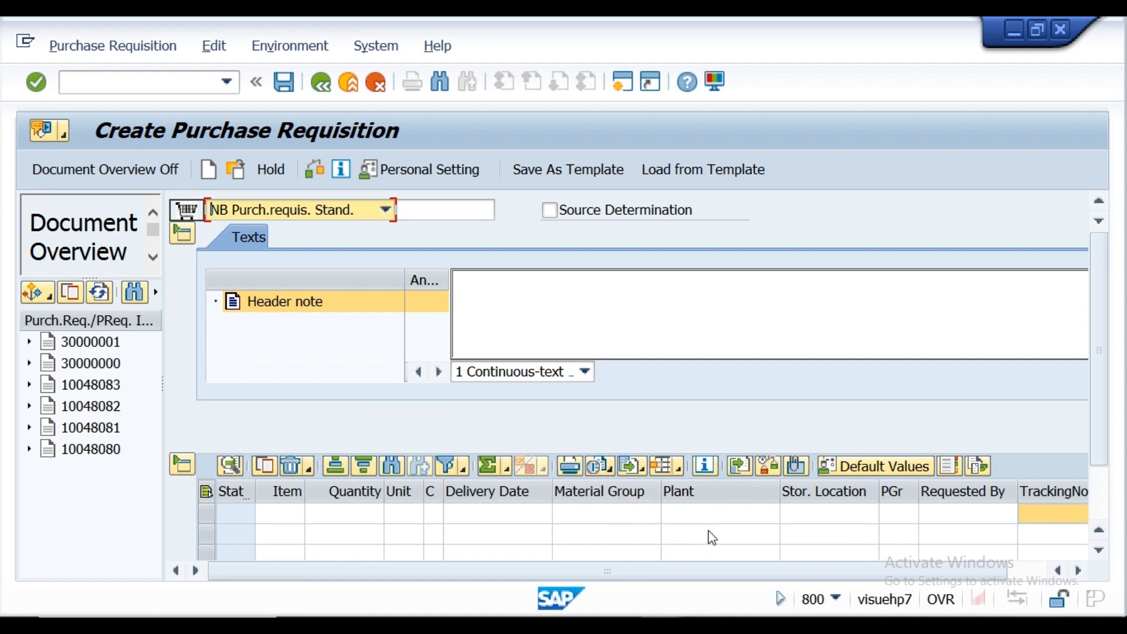
pyautogui.moveTo(1098, 429); pyautogui.dragTo(1098, 476)
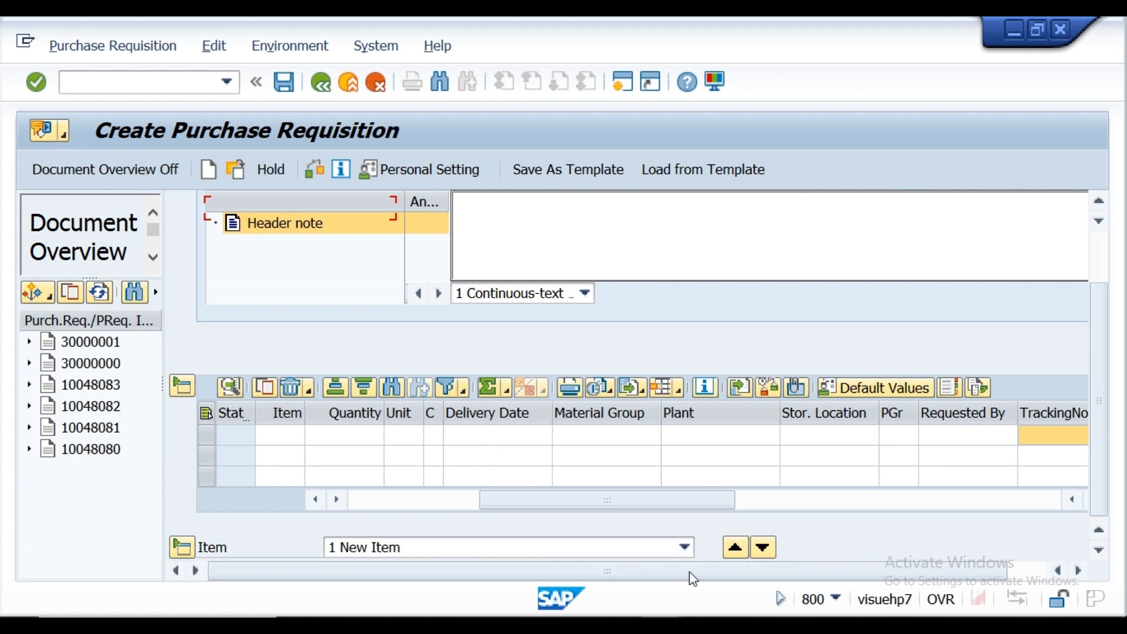
pyautogui.moveTo(540, 625)
pyautogui.click(181, 88)
pyautogui.write('/')
pyautogui.write('nme')
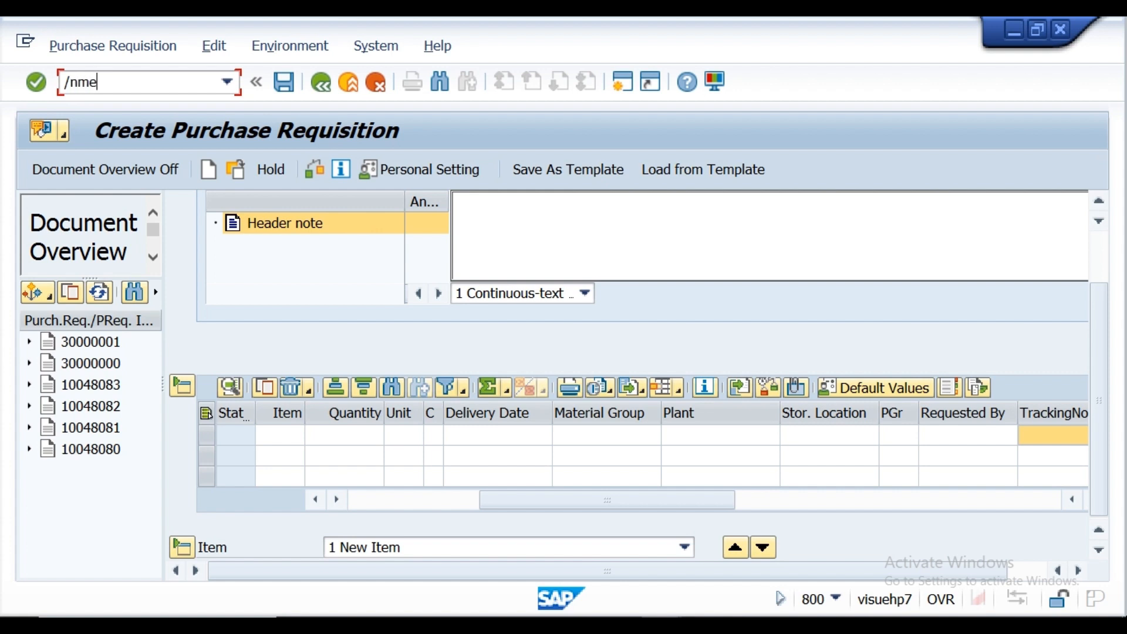
pyautogui.write('54')
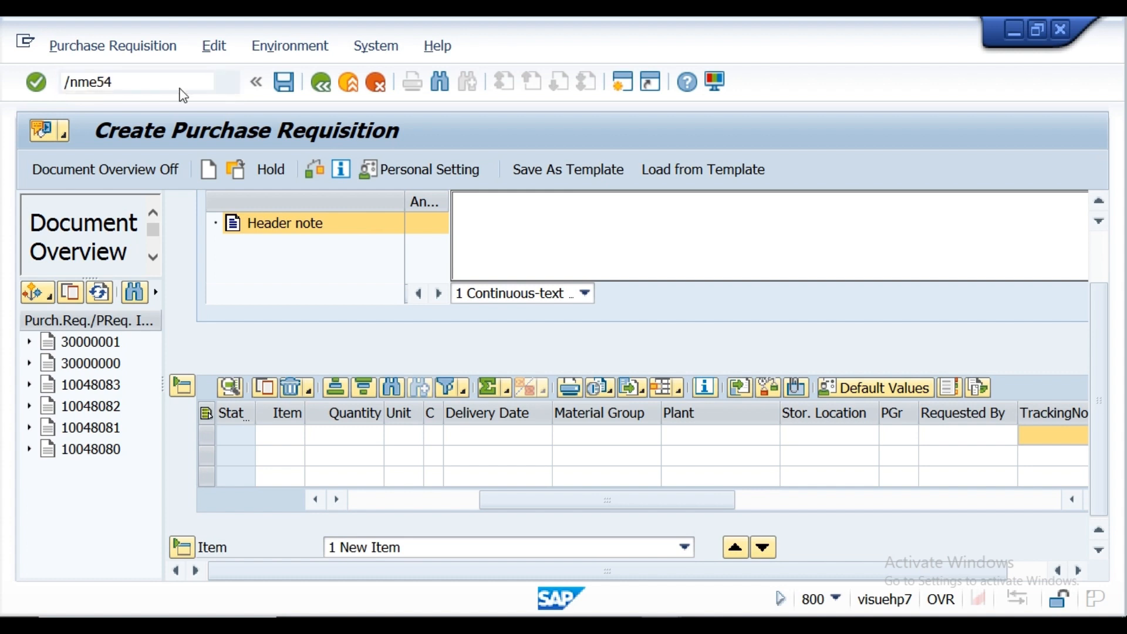
pyautogui.press('Return')
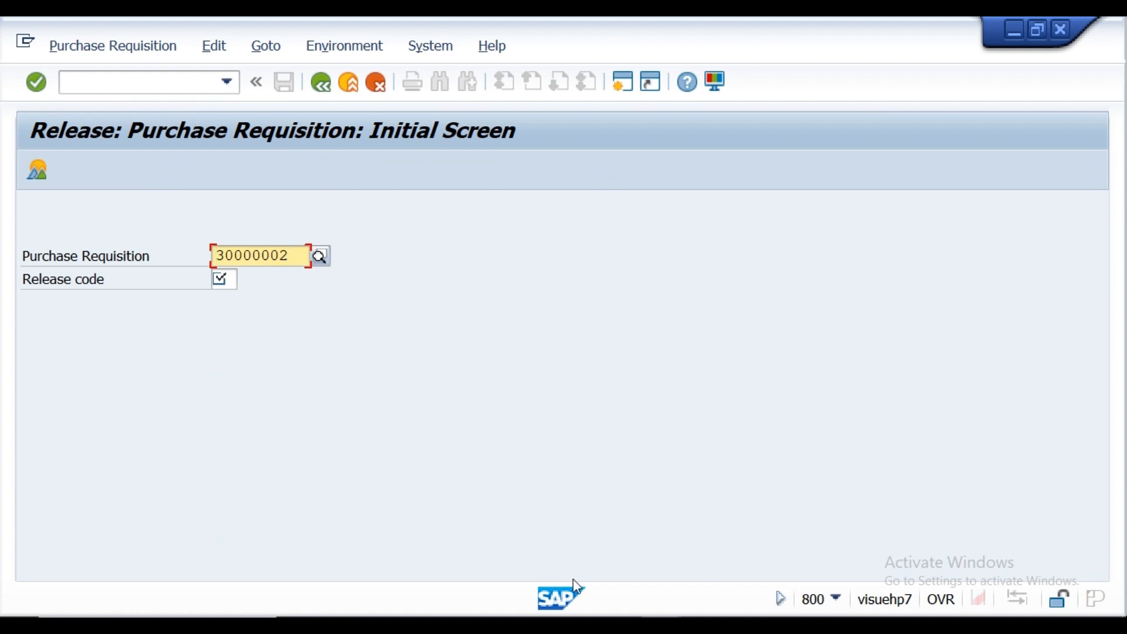
# Step: Copy the requisition number from the Notepad notes and use it to replace the Purchase Requisition entry on the SAP release screen
pyautogui.press('Return')
pyautogui.hotkey('alt', 'Tab')
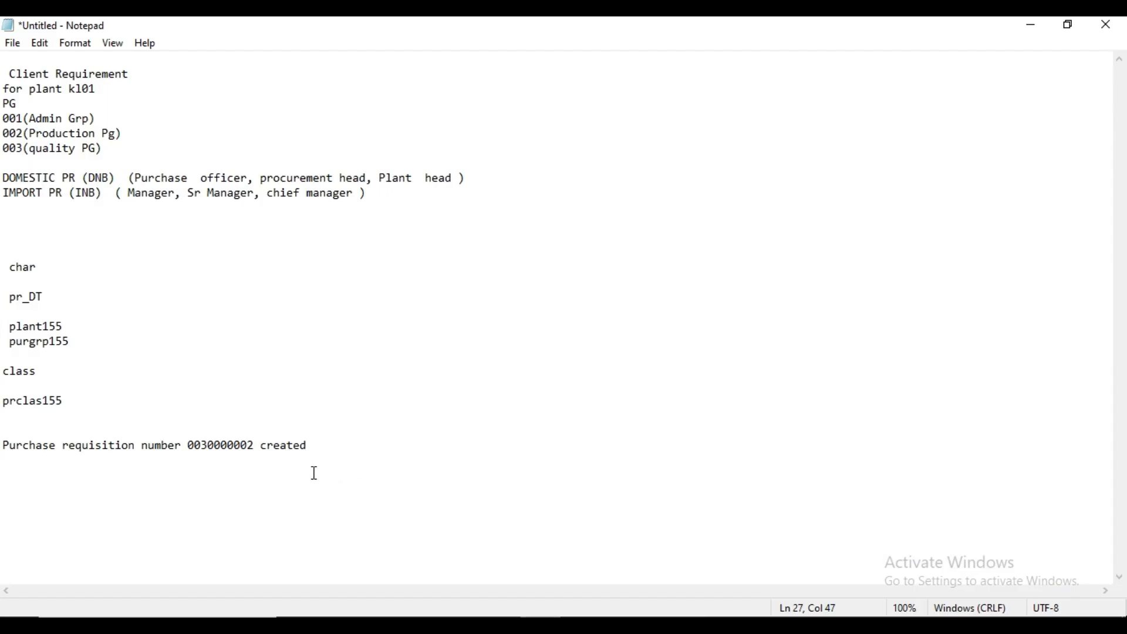
pyautogui.click(190, 445)
pyautogui.moveTo(190, 445); pyautogui.dragTo(251, 447)
pyautogui.hotkey('ctrl', 'c')
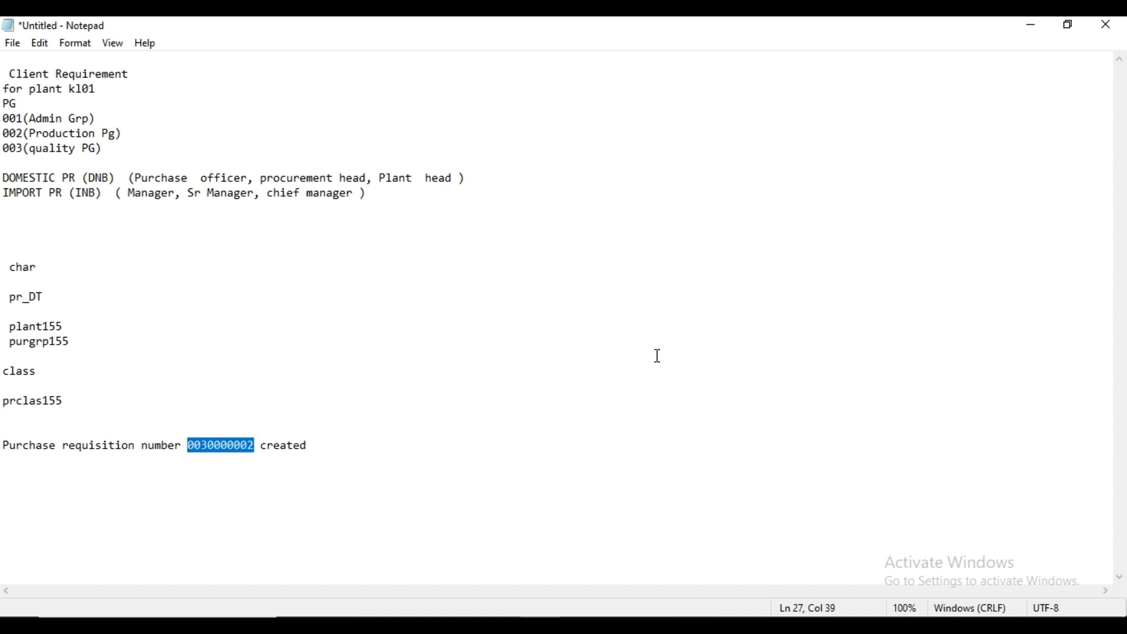
pyautogui.click(1030, 26)
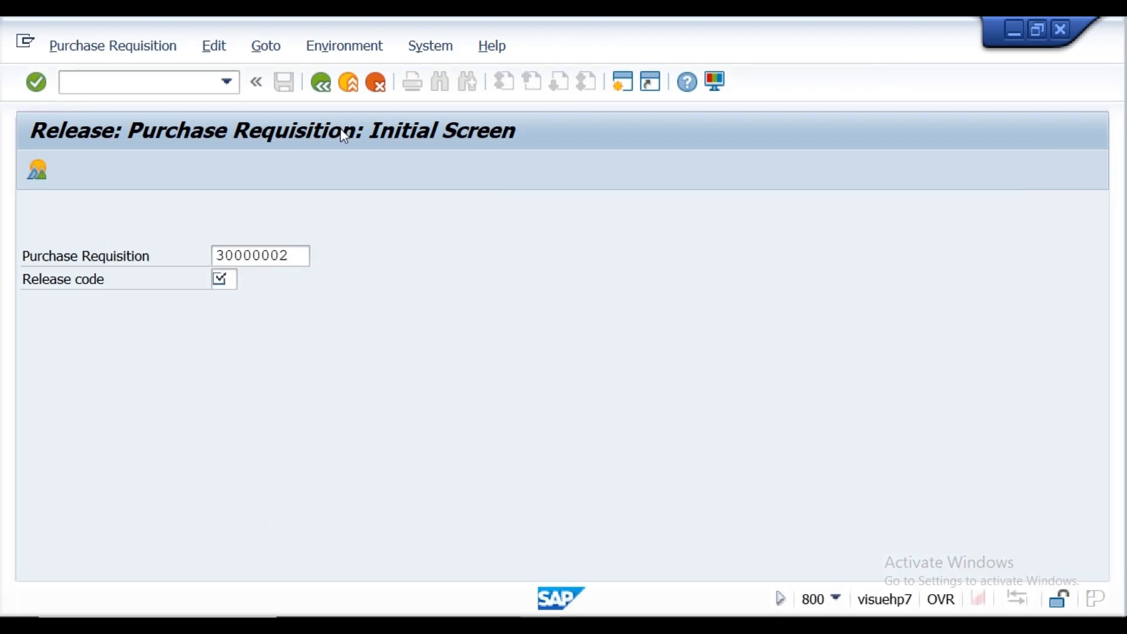
pyautogui.press('BackSpace')
pyautogui.press('BackSpace')
pyautogui.press('BackSpace')
pyautogui.press('BackSpace')
pyautogui.press('BackSpace')
pyautogui.press('BackSpace')
pyautogui.press('BackSpace')
pyautogui.press('BackSpace')
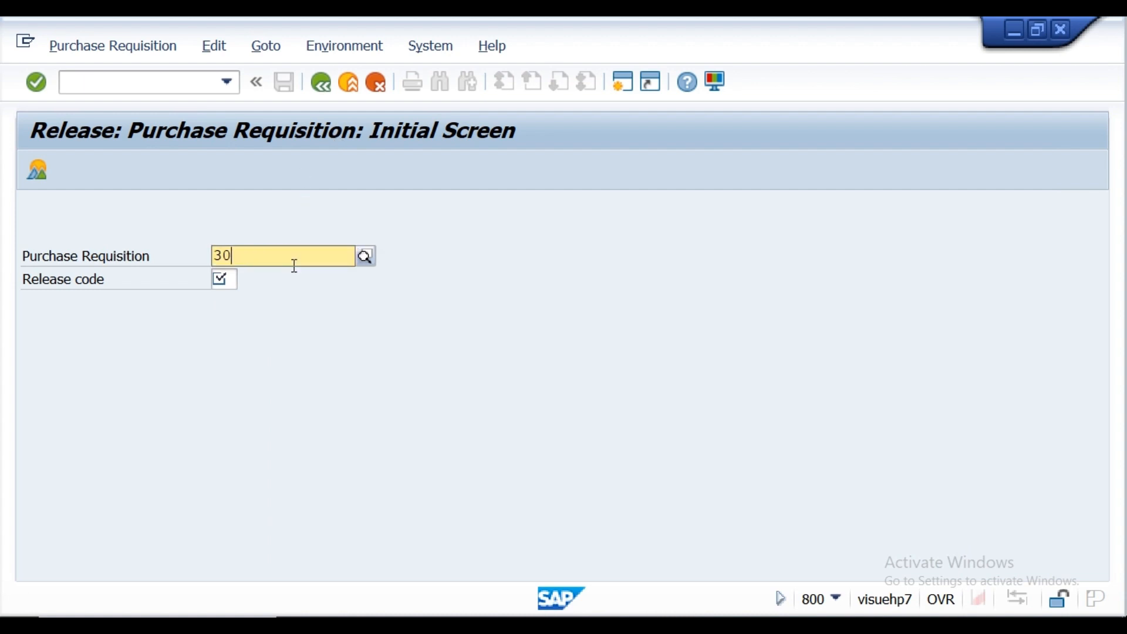
pyautogui.hotkey('ctrl', 'v')
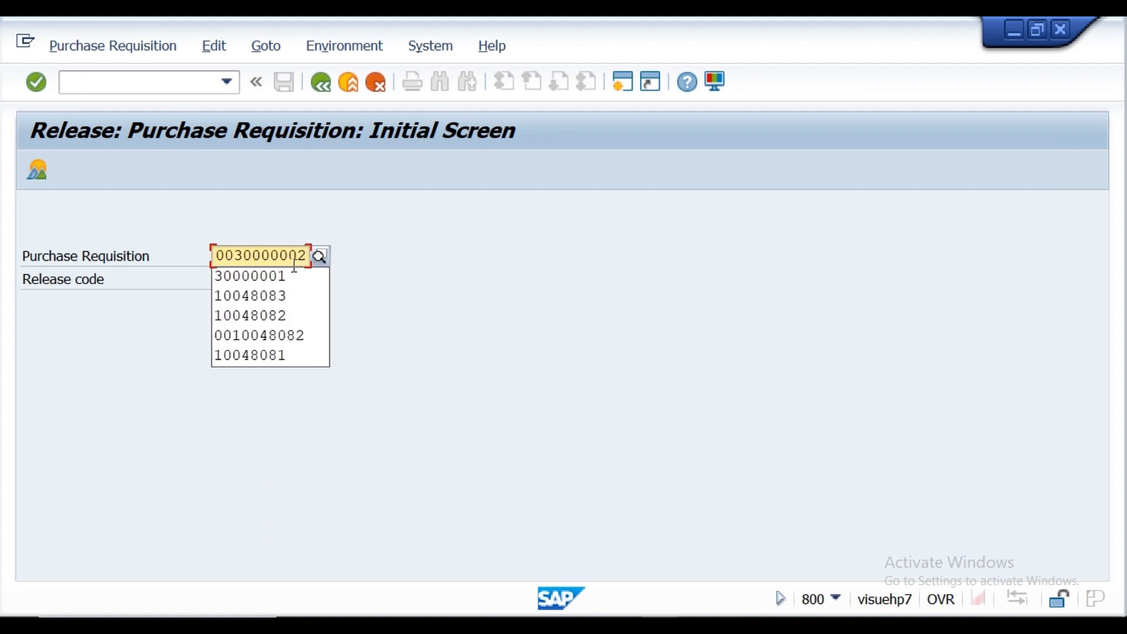
pyautogui.click(485, 328)
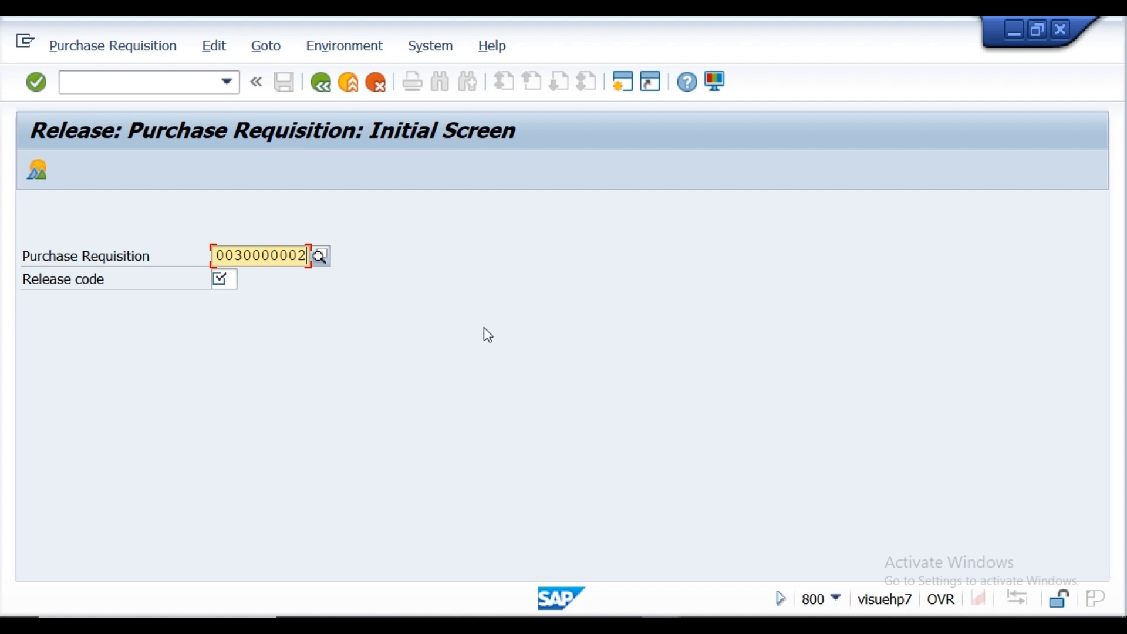
# Step: Try to release and save item 10 (MAT001) with release code P2 (Plant head), and return to the initial screen
pyautogui.click(232, 279)
pyautogui.click(247, 281)
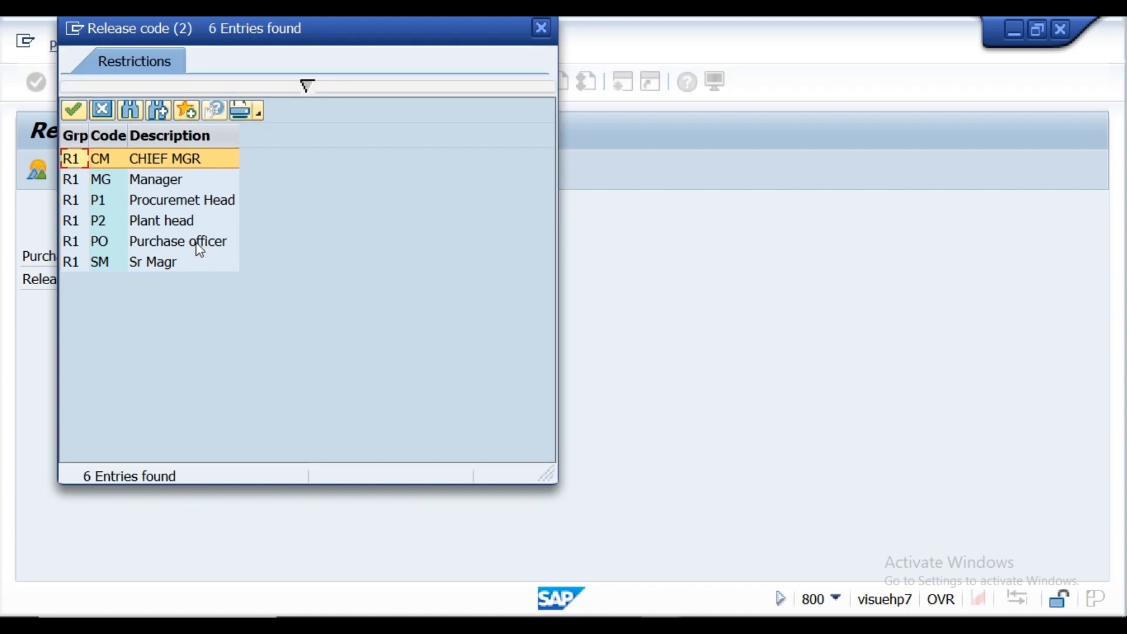
pyautogui.click(169, 222)
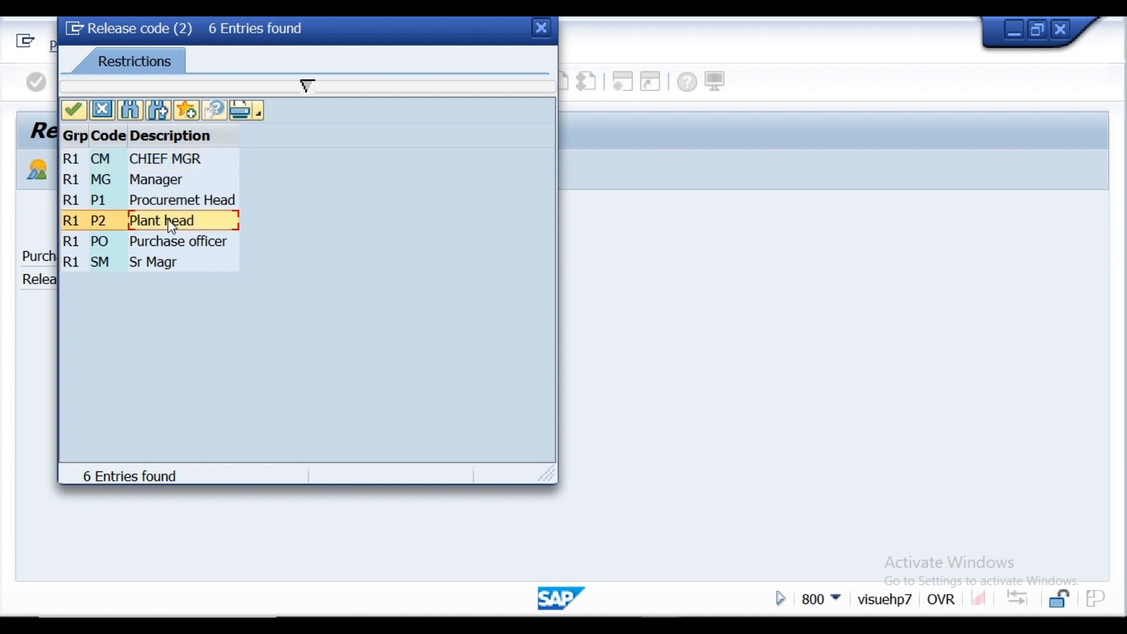
pyautogui.doubleClick(170, 225)
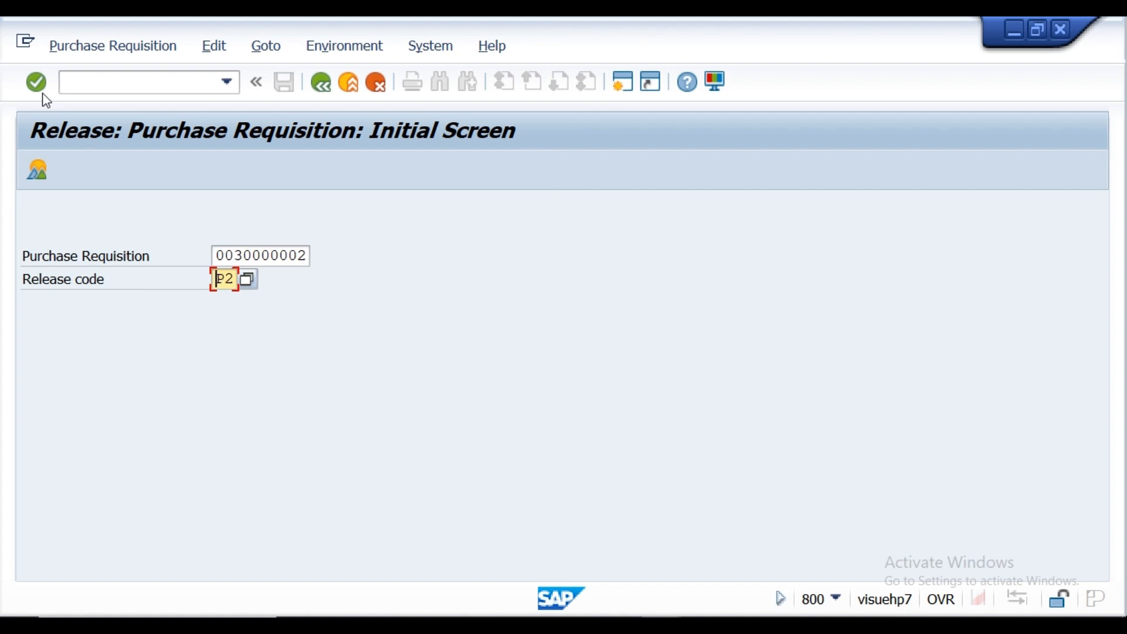
pyautogui.click(36, 84)
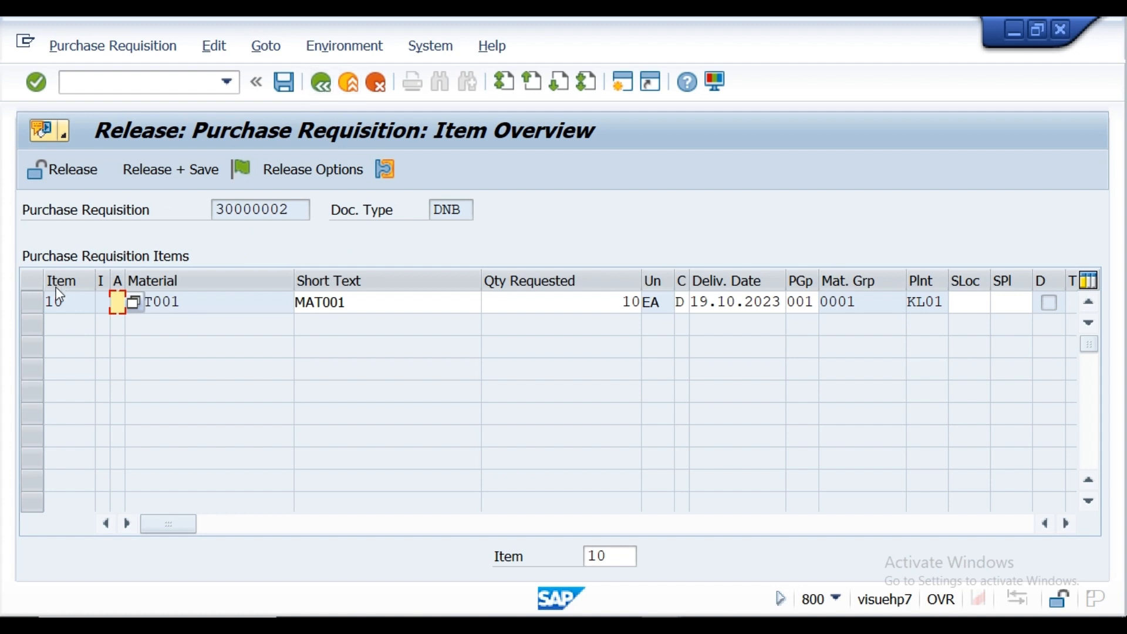
pyautogui.click(32, 303)
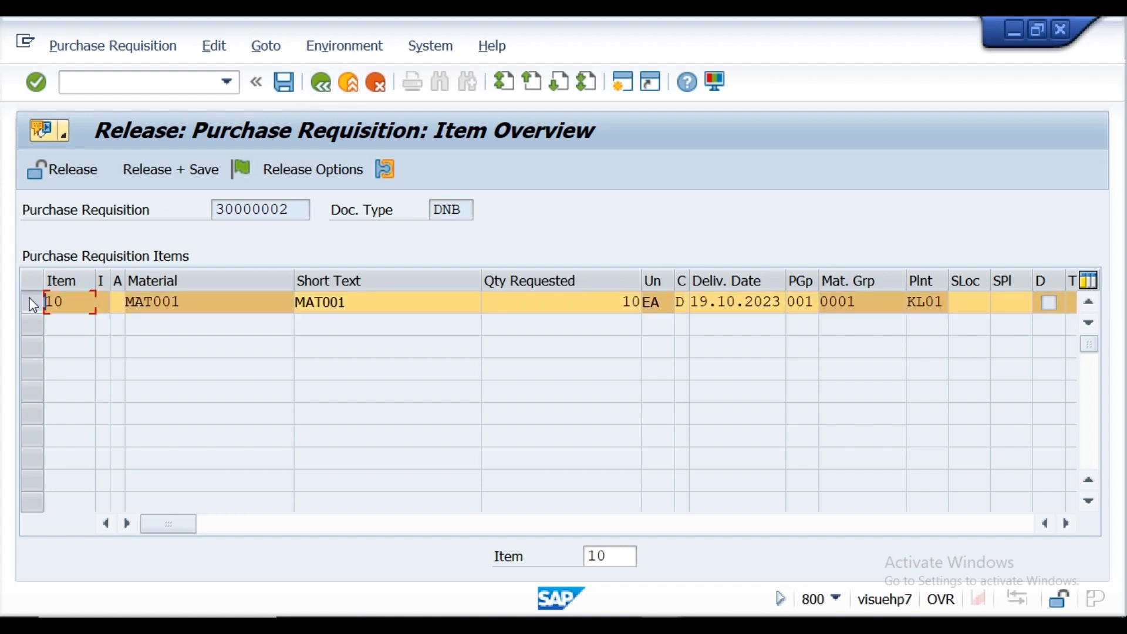
pyautogui.click(201, 172)
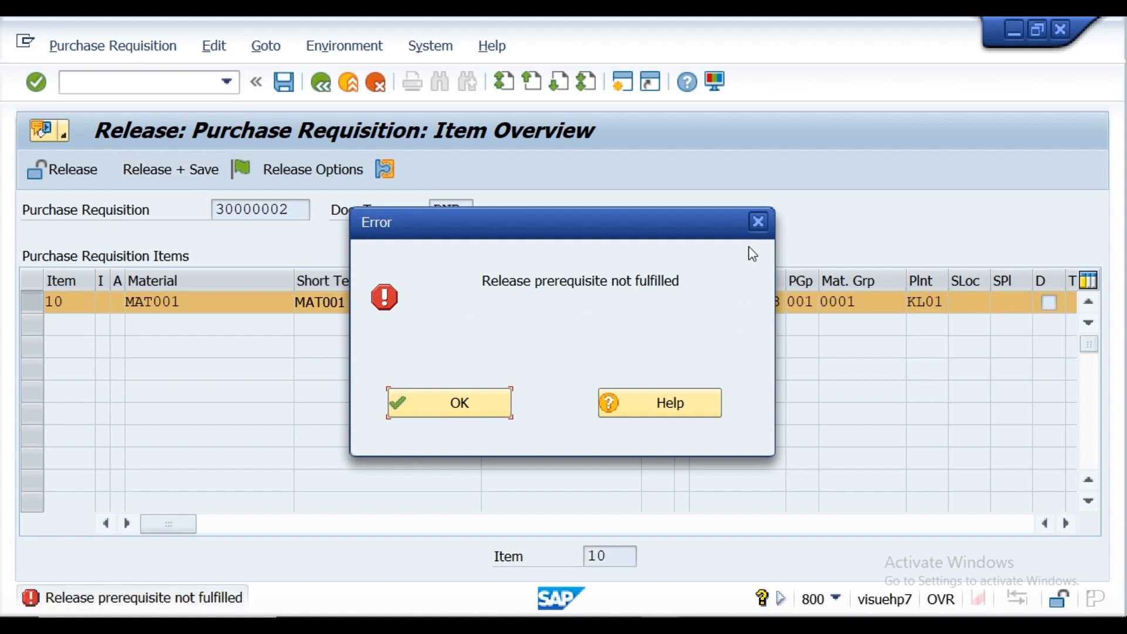
pyautogui.click(760, 222)
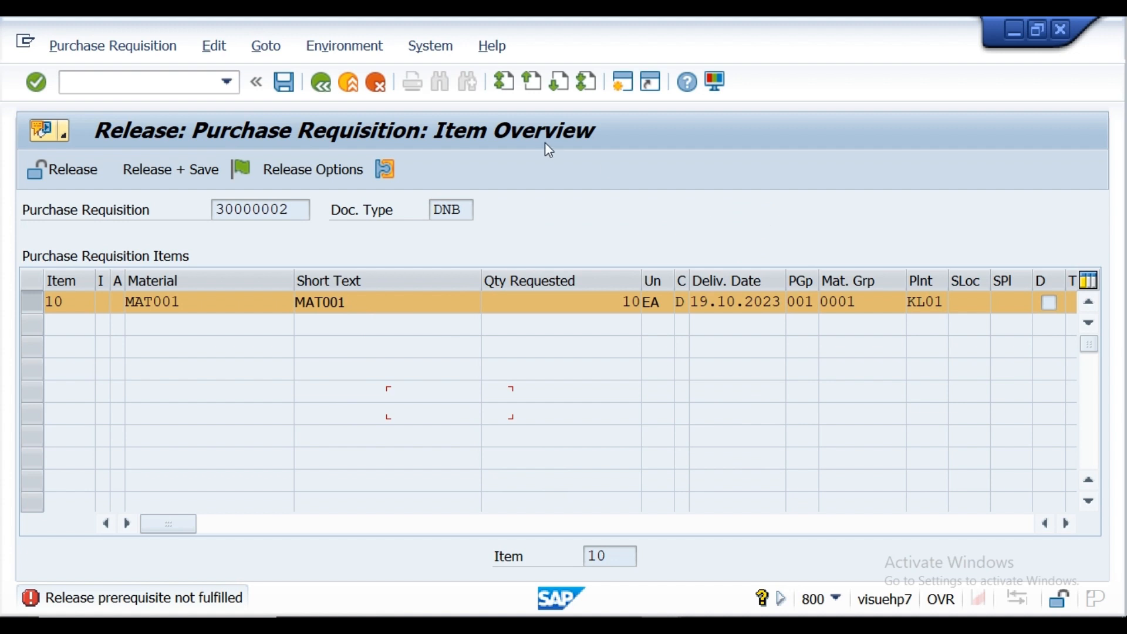
pyautogui.click(325, 88)
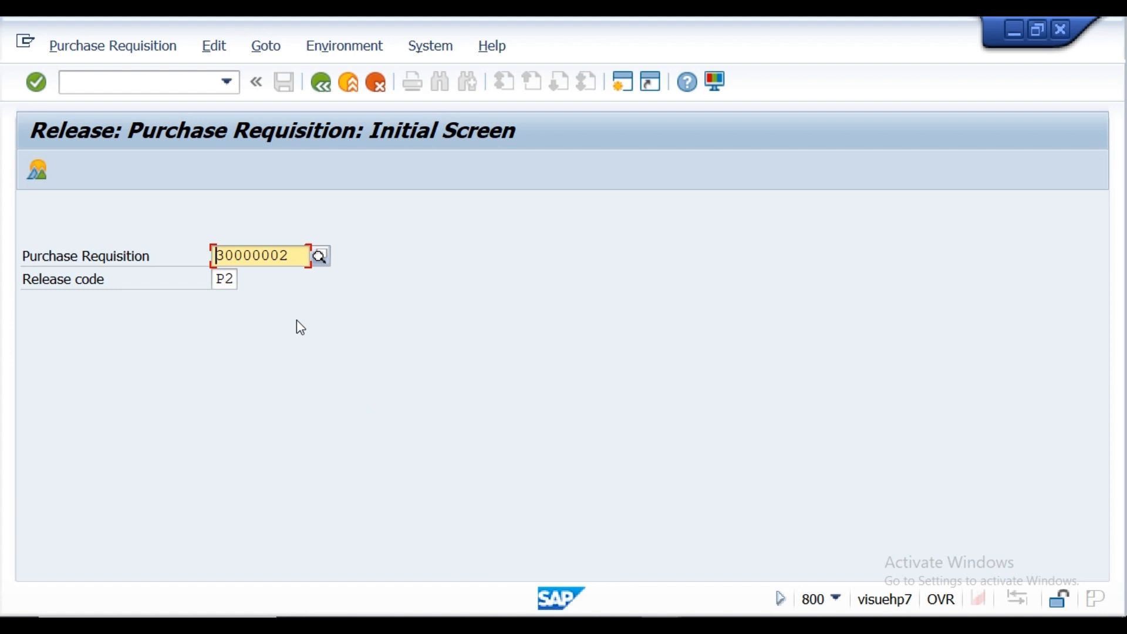
# Step: Set the release code to PO (Purchase officer), and release and save requisition item 10
pyautogui.click(227, 279)
pyautogui.click(247, 280)
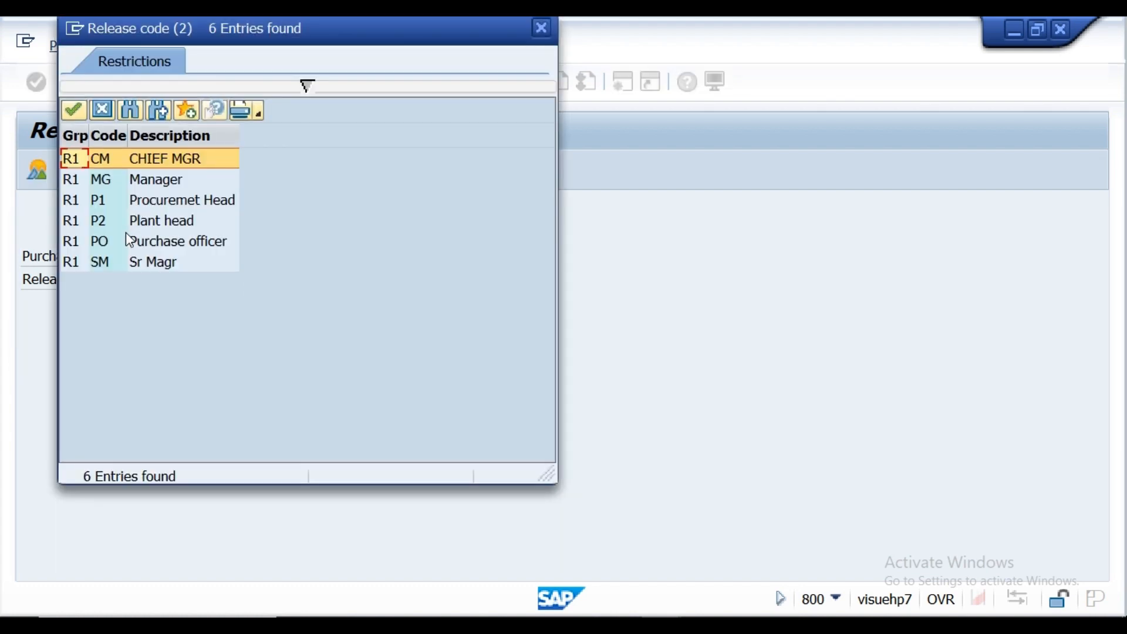
pyautogui.click(103, 242)
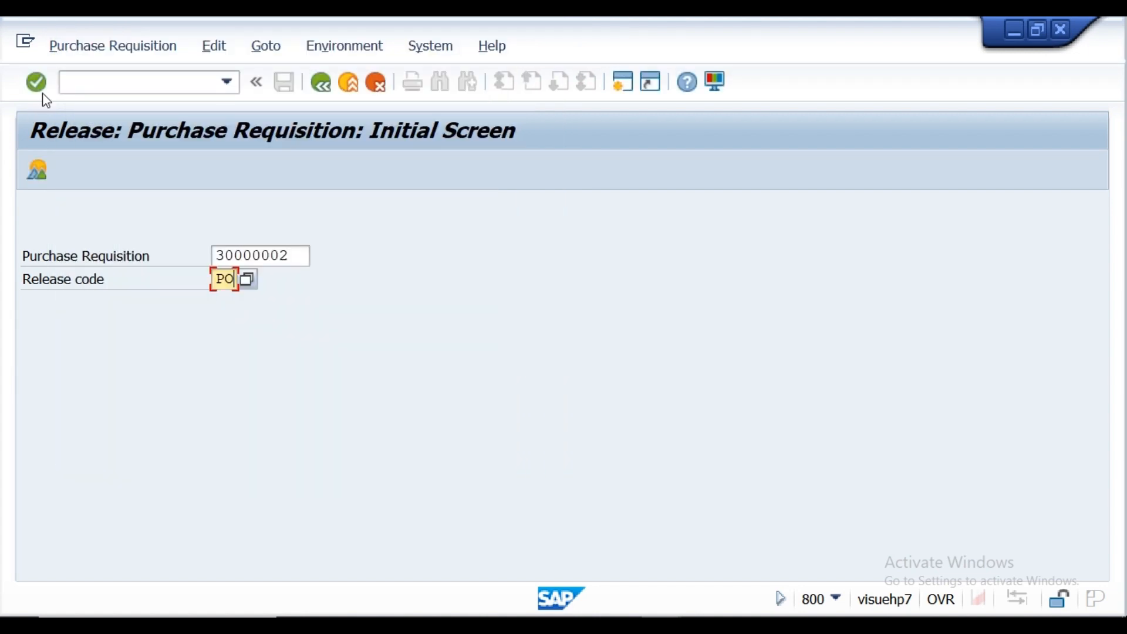
pyautogui.click(37, 88)
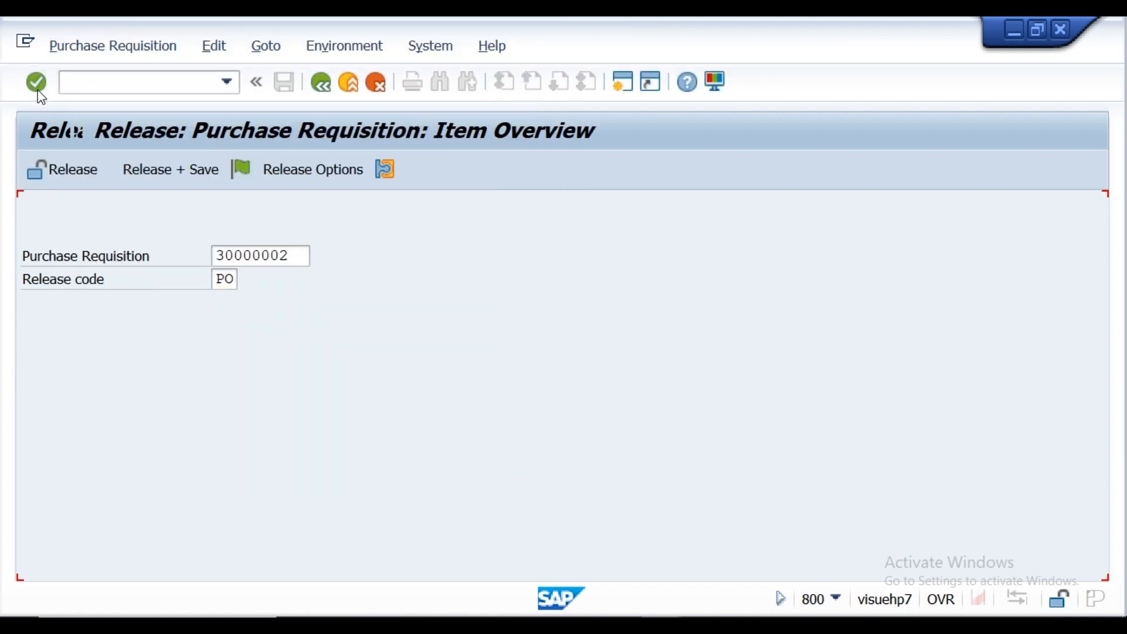
pyautogui.click(32, 301)
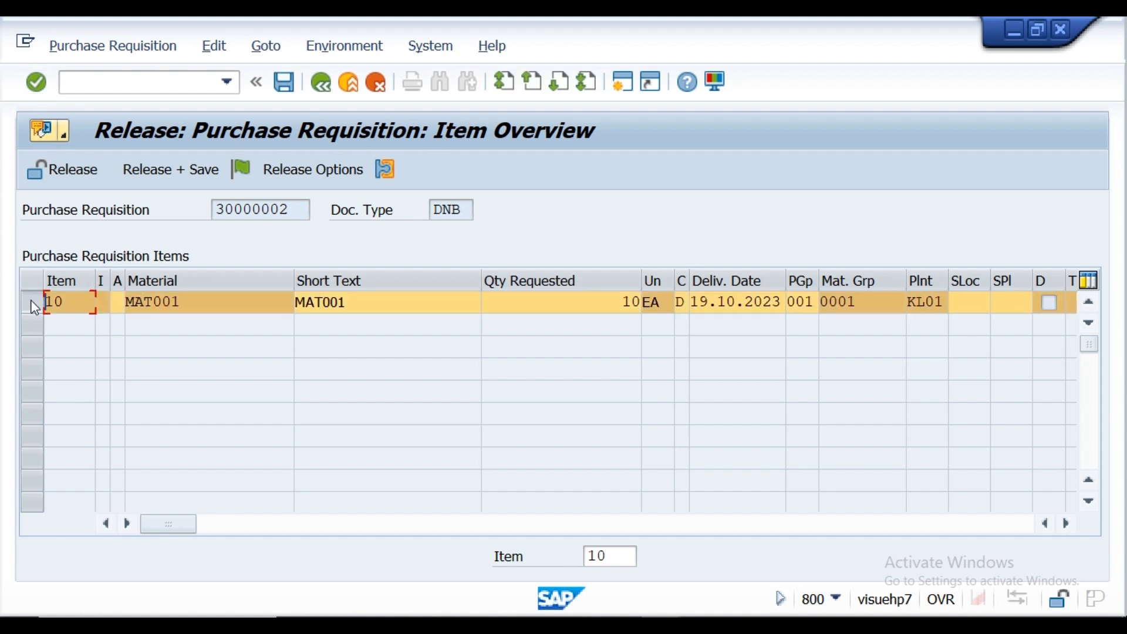
pyautogui.click(193, 176)
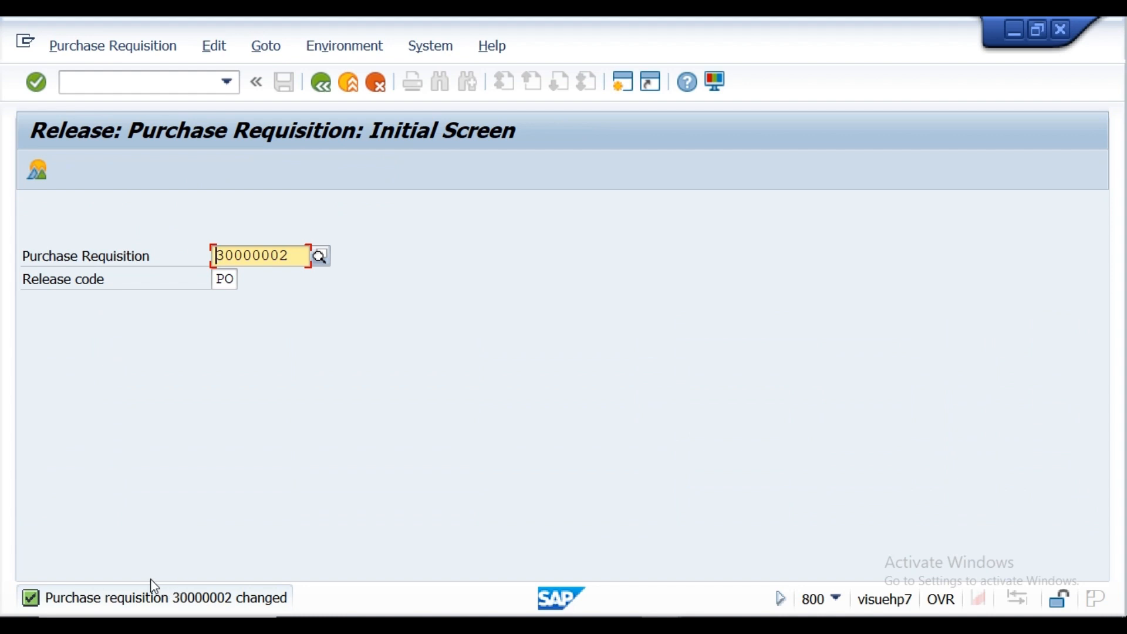
# Step: Try to open the same requisition for release with release code P1 (Procurement Head)
pyautogui.click(232, 277)
pyautogui.click(249, 280)
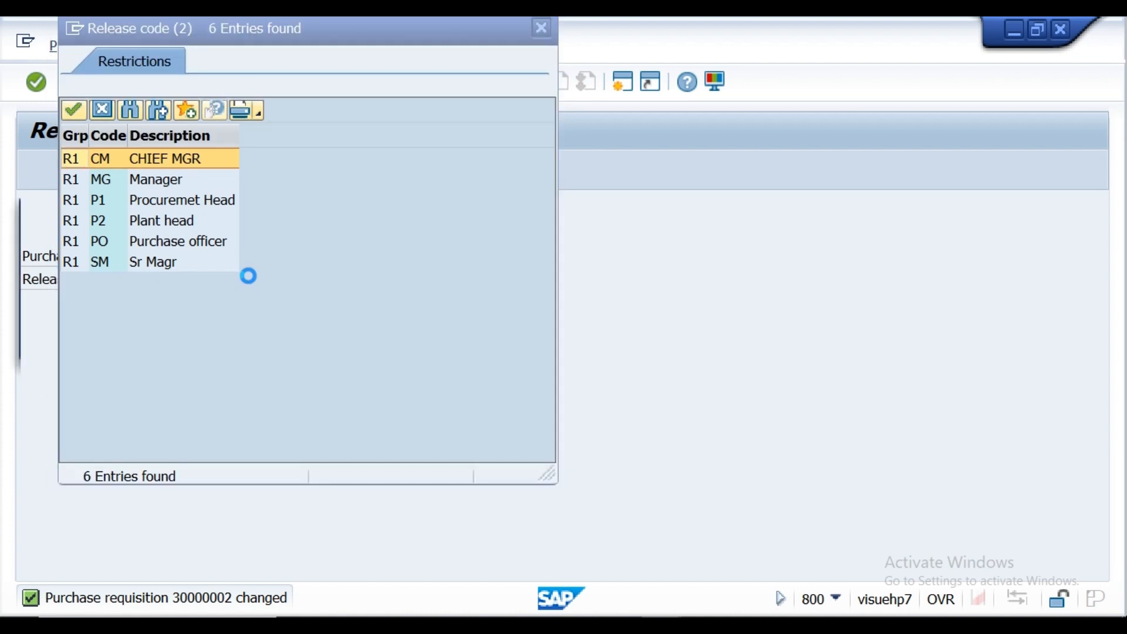
pyautogui.doubleClick(164, 202)
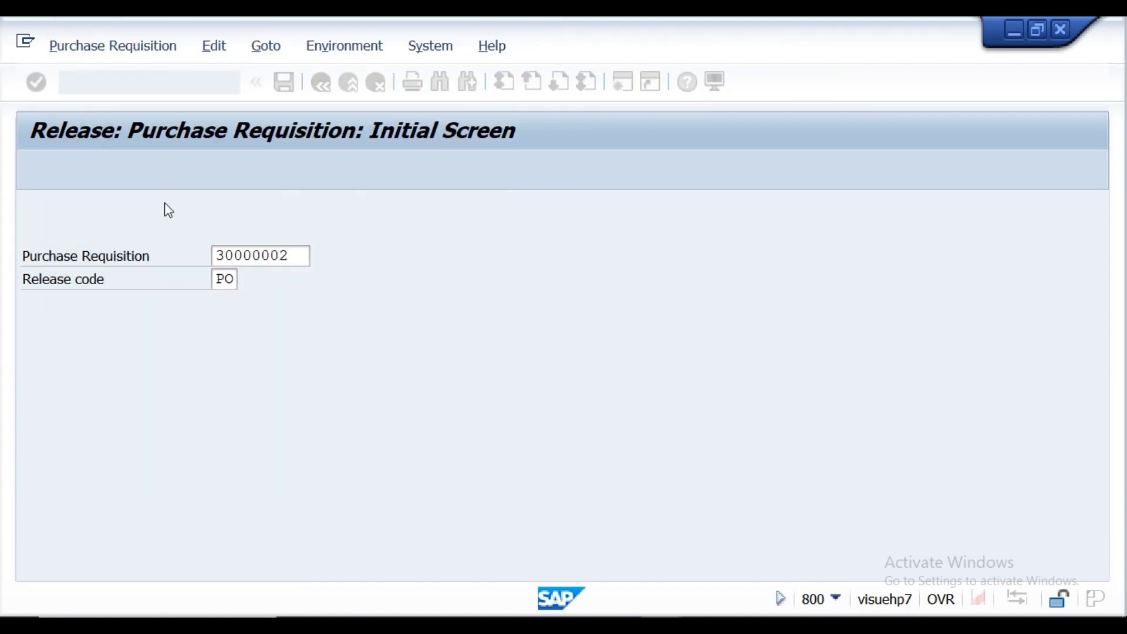
pyautogui.click(37, 84)
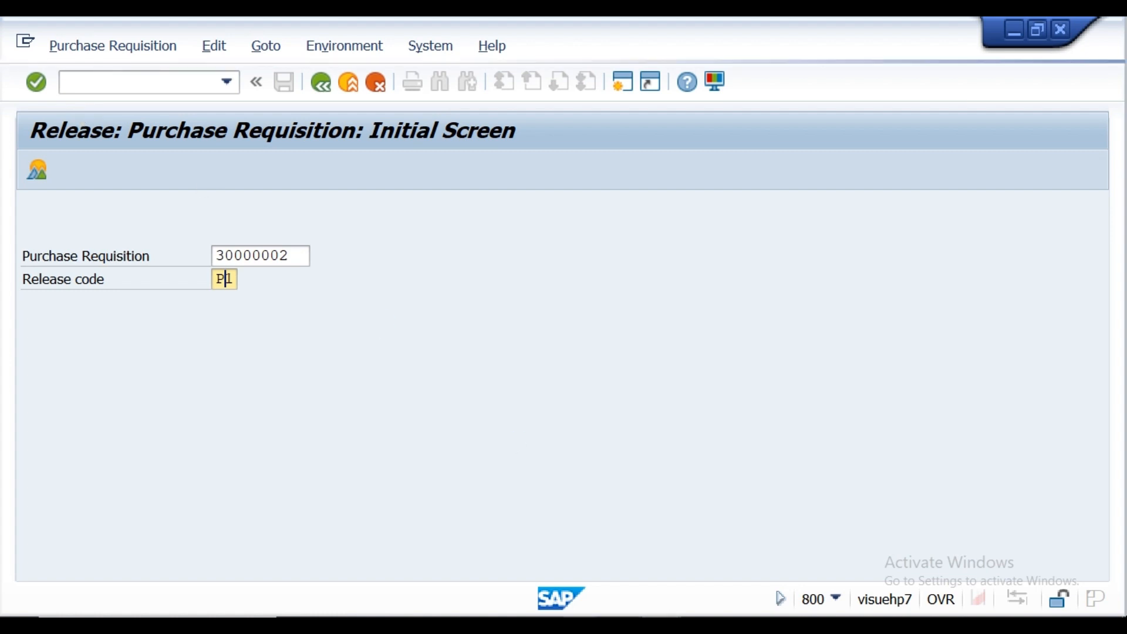
# Step: Open SAP Logon and sign in to ECC Functional server-M3, client 800, as admin01 with the account password
pyautogui.moveTo(661, 625)
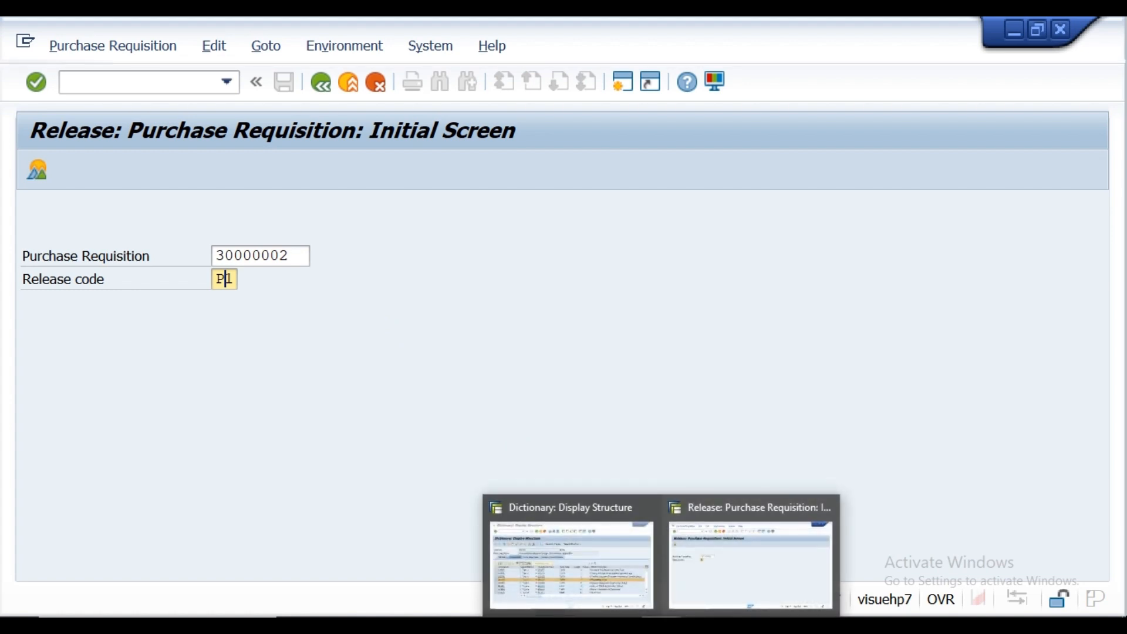
pyautogui.click(623, 625)
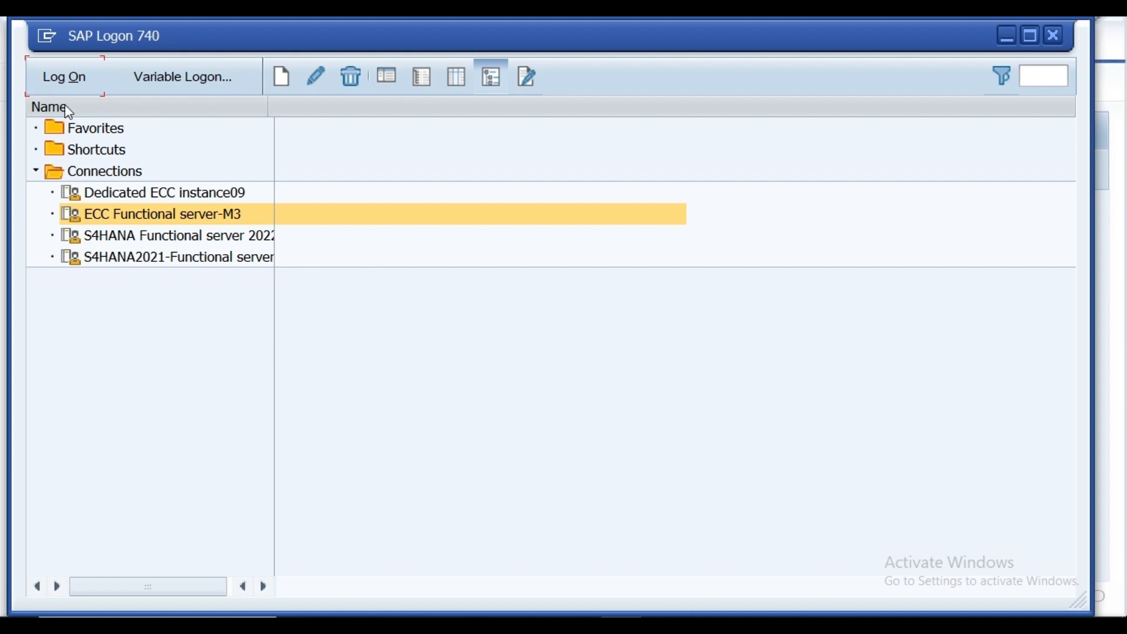
pyautogui.click(66, 79)
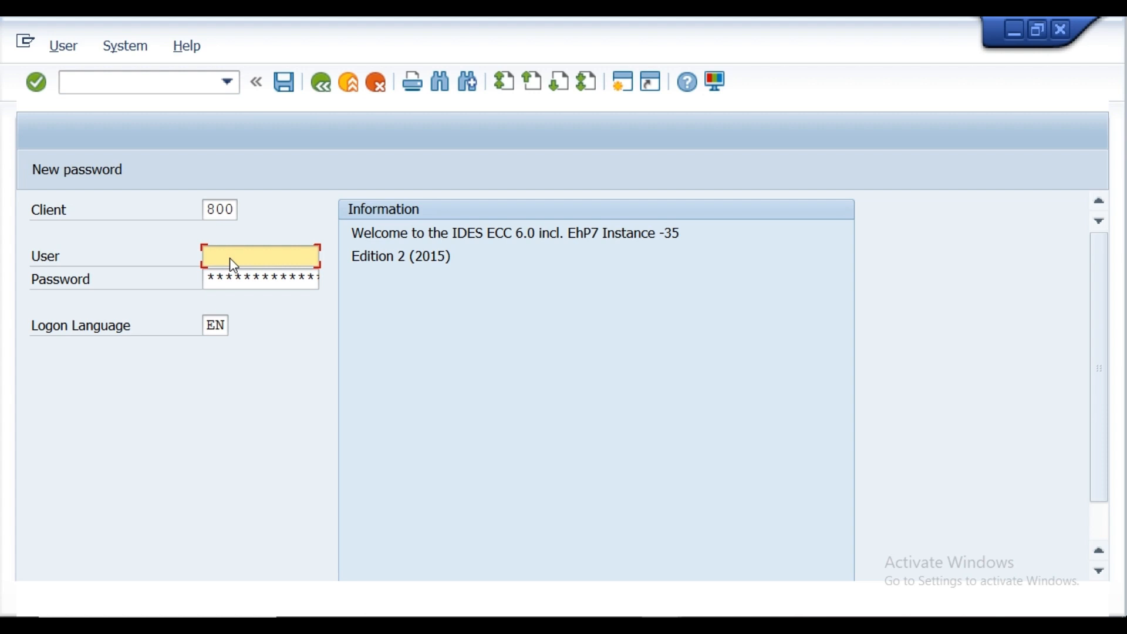
pyautogui.click(230, 258)
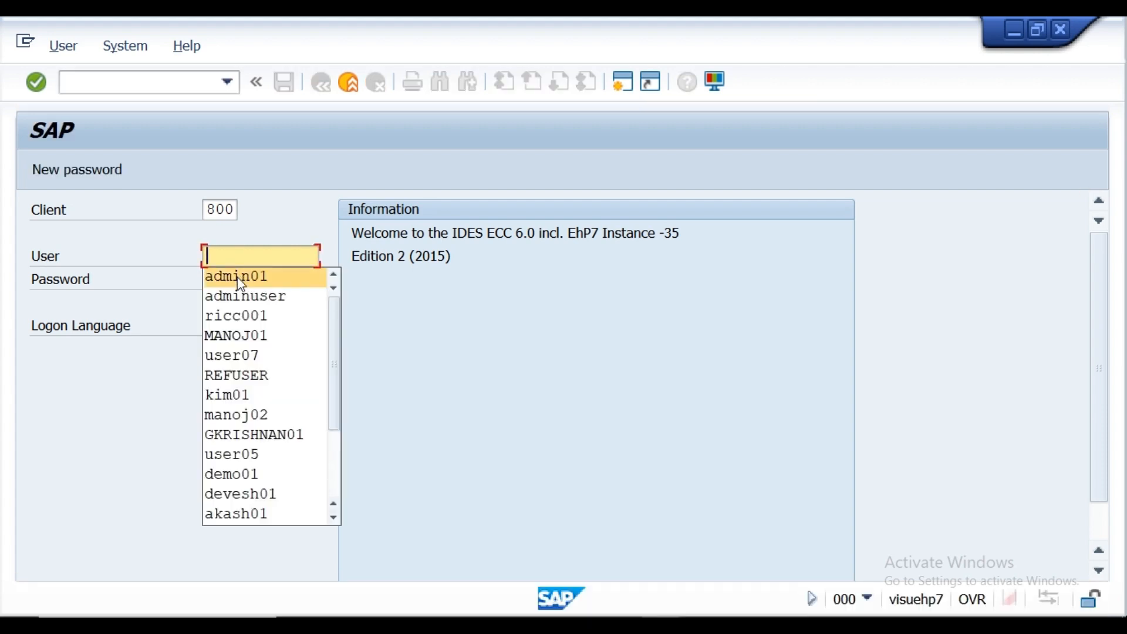
pyautogui.click(238, 277)
pyautogui.click(238, 278)
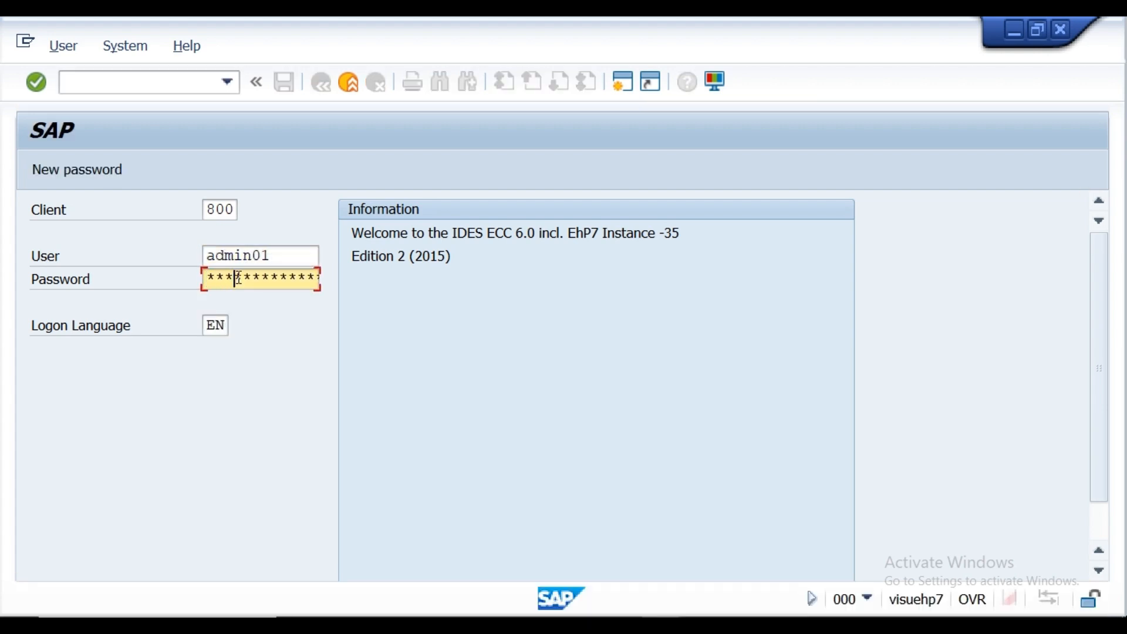
pyautogui.press('Return')
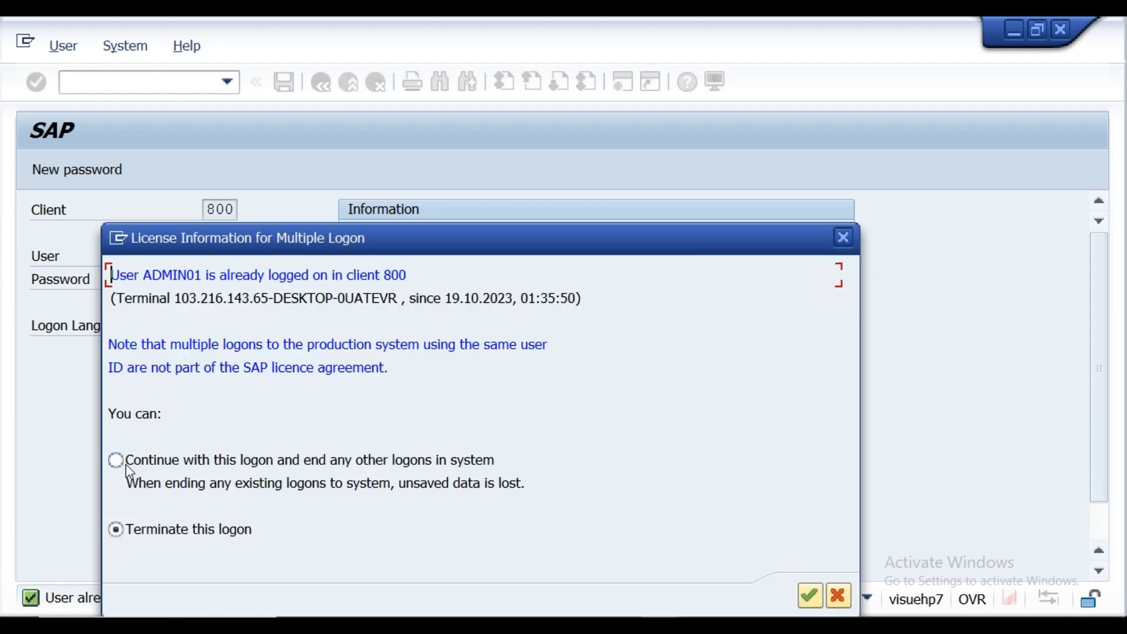
# Step: Continue with this logon while ending the user's other logons, and dismiss the system message about the closed session
pyautogui.click(124, 465)
pyautogui.click(807, 597)
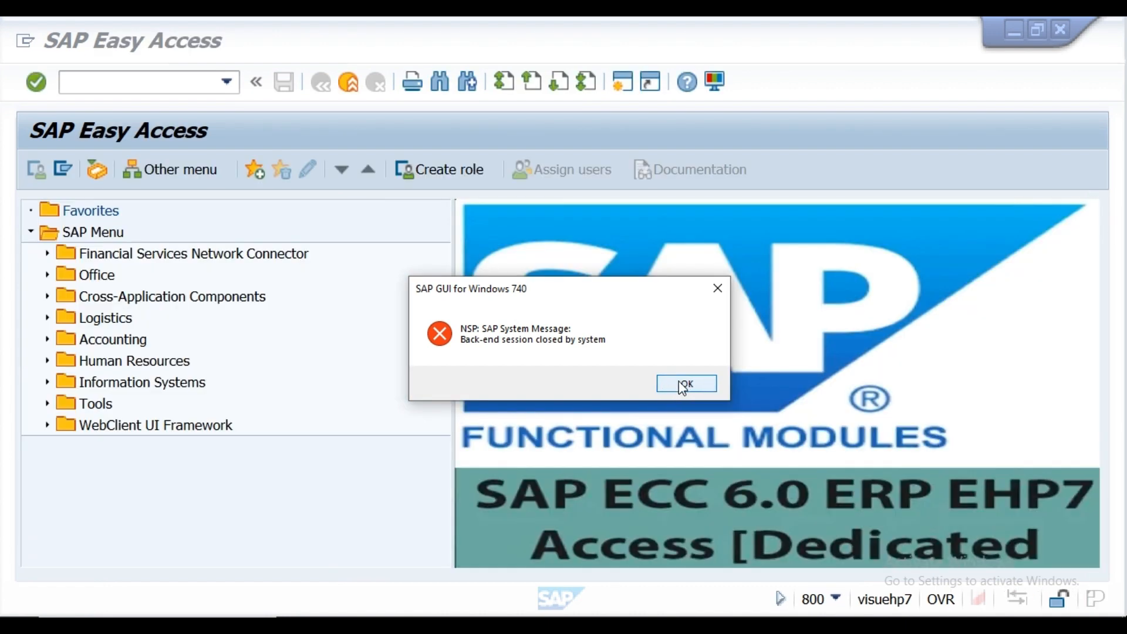
pyautogui.click(680, 381)
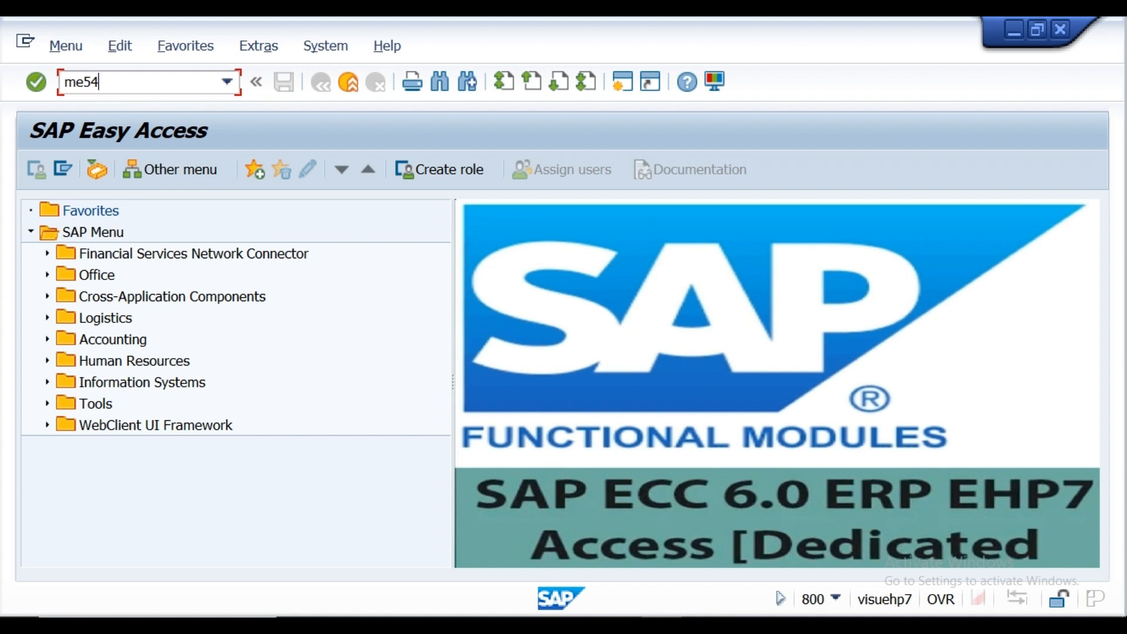
# Step: Try to open the DNB purchase requisition in transaction ME54 with release code P1 (Procurement Head)
pyautogui.write('me54')
pyautogui.press('Return')
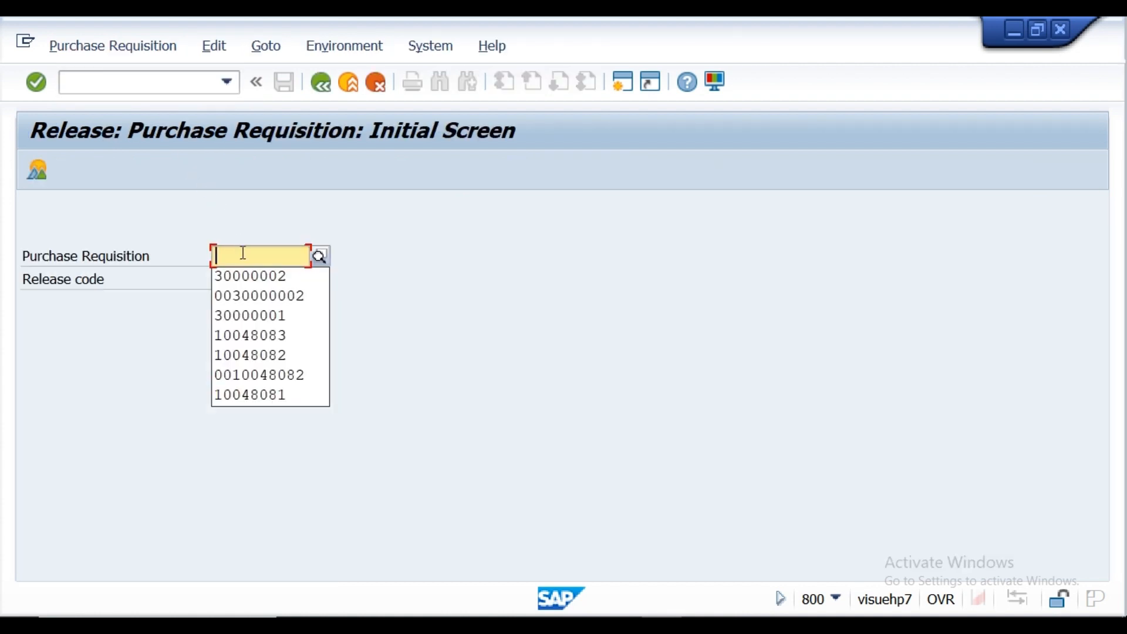
pyautogui.click(246, 295)
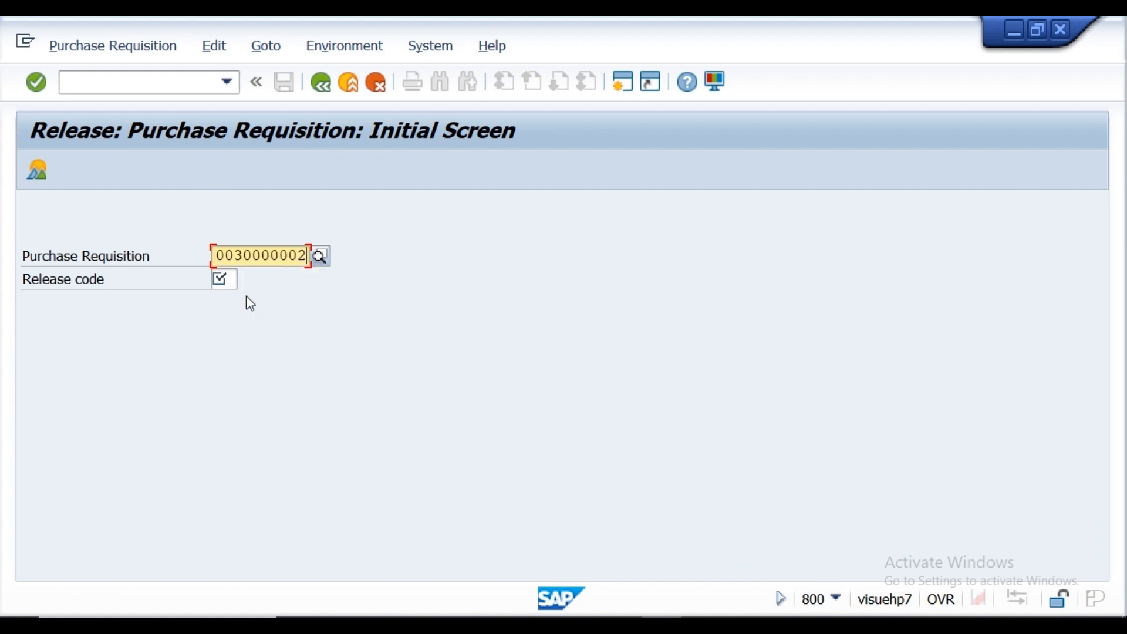
pyautogui.click(234, 280)
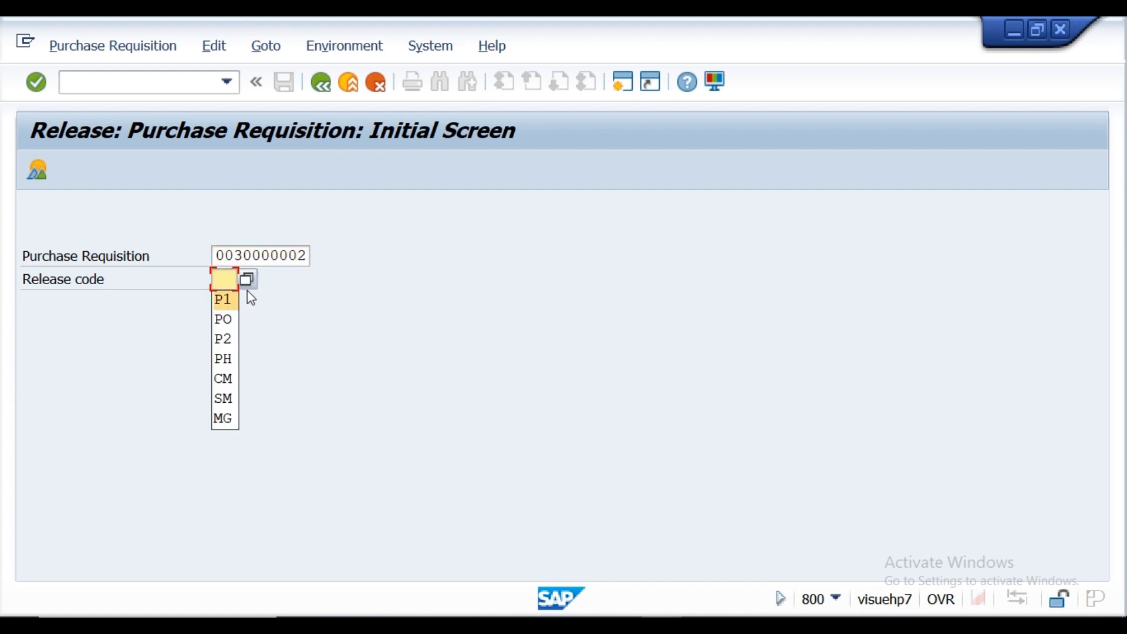
pyautogui.click(246, 280)
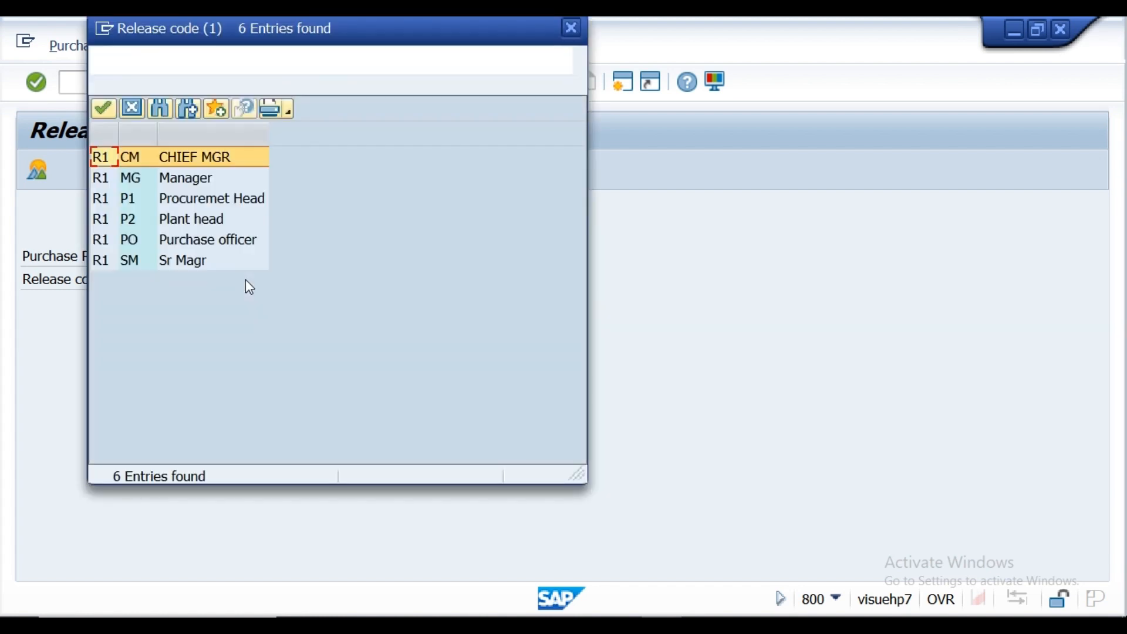
pyautogui.doubleClick(186, 202)
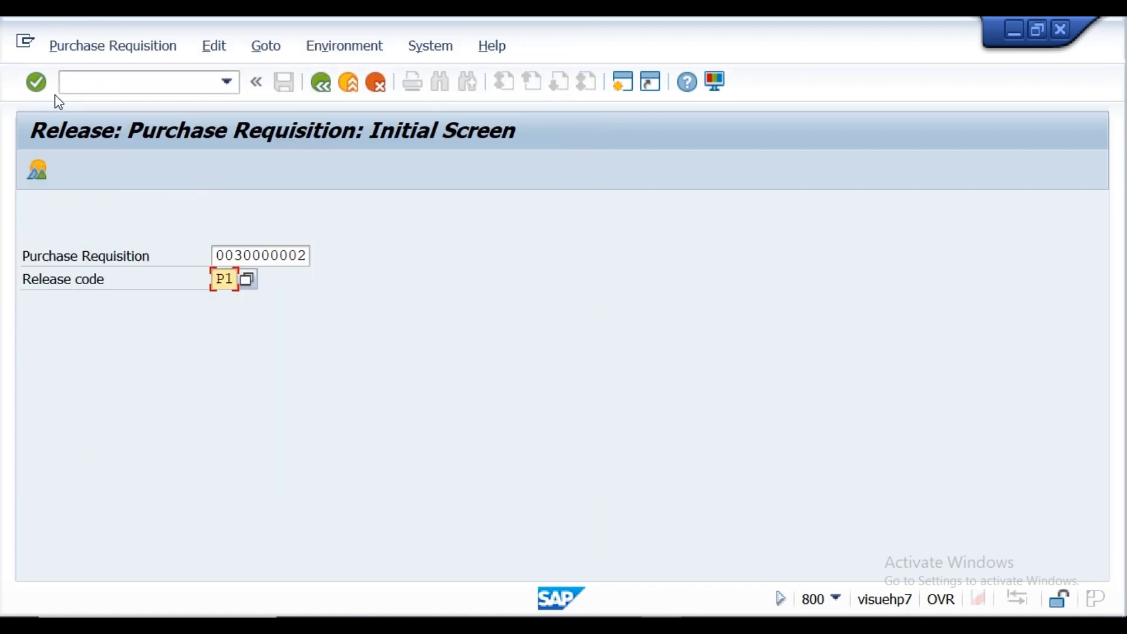
pyautogui.click(36, 82)
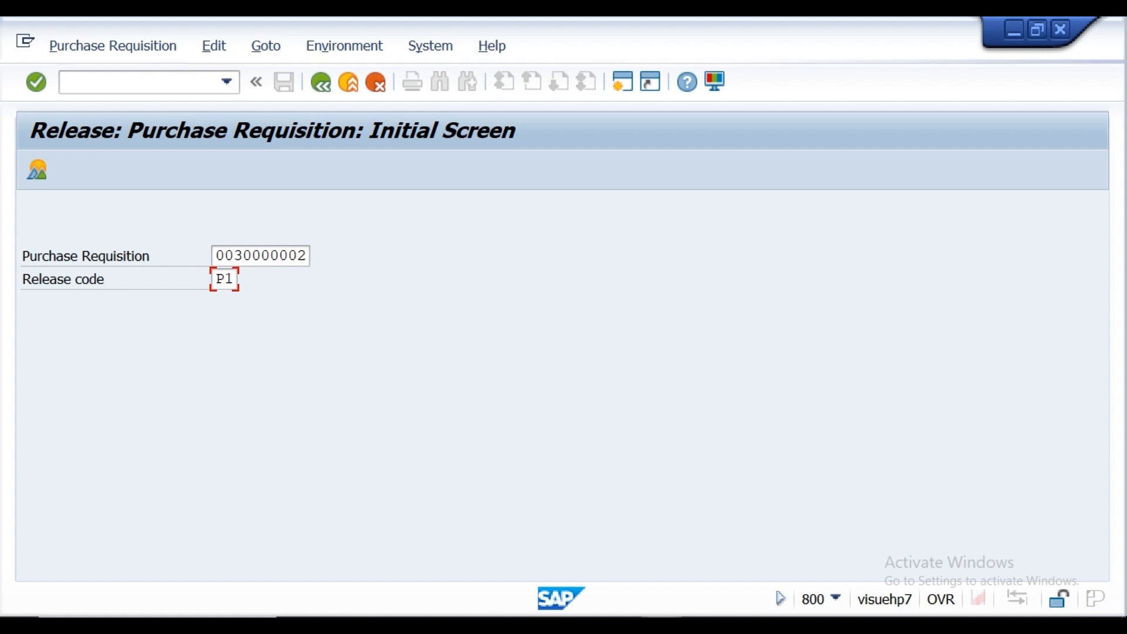
# Step: Switch to SAP Logon and sign in again to ECC Functional server-M3, client 800, as admin01 with the account password
pyautogui.click(625, 625)
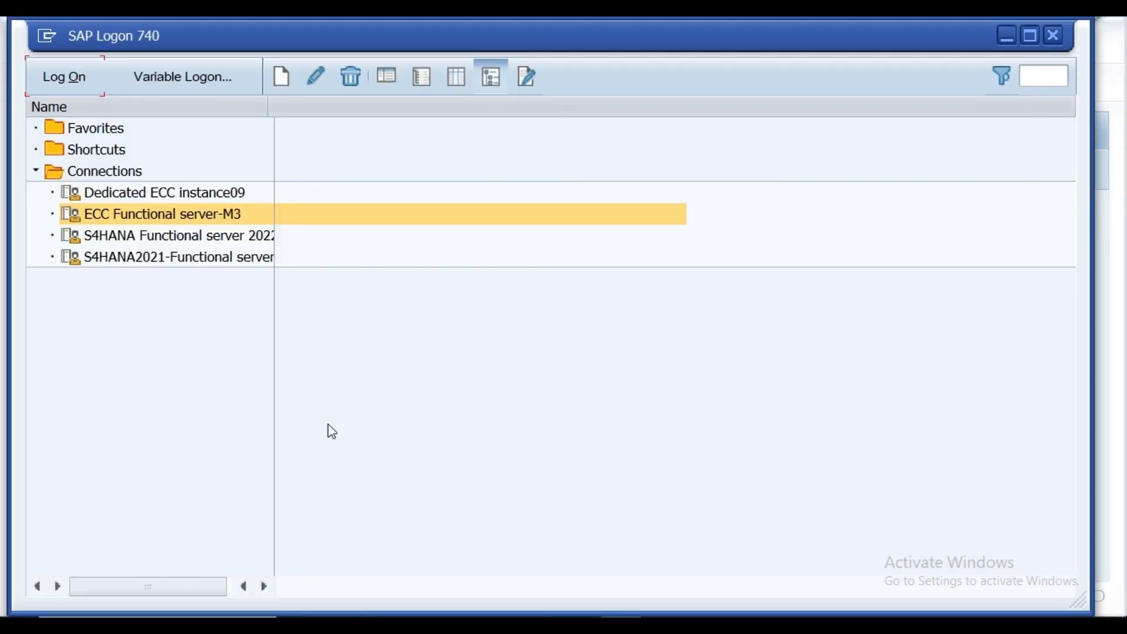
pyautogui.click(70, 75)
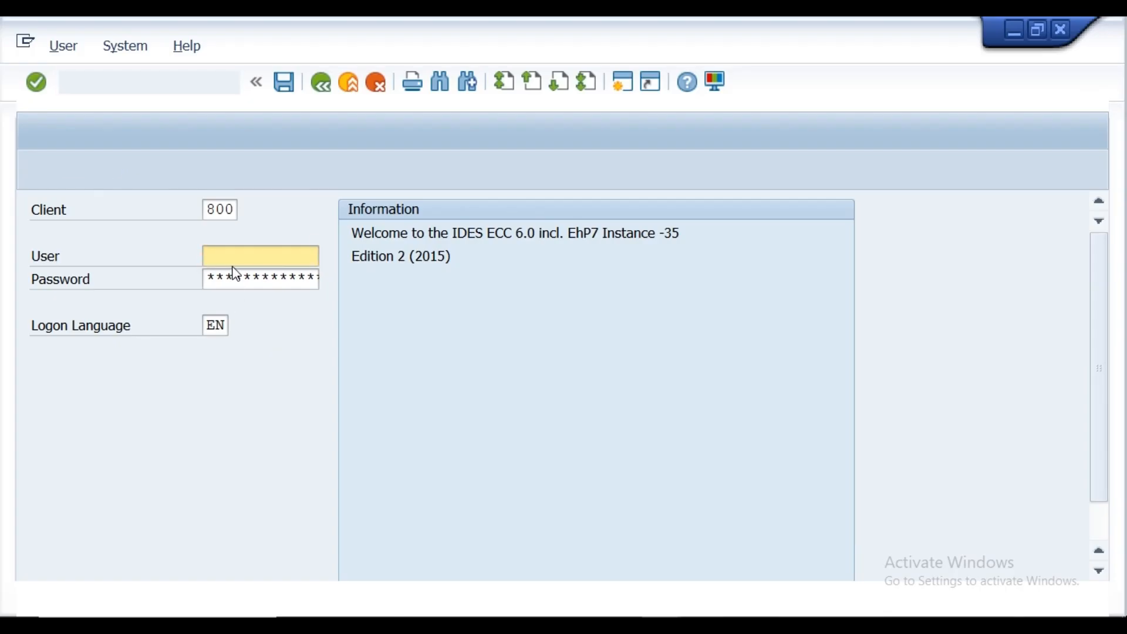
pyautogui.click(230, 257)
pyautogui.click(237, 277)
pyautogui.click(235, 280)
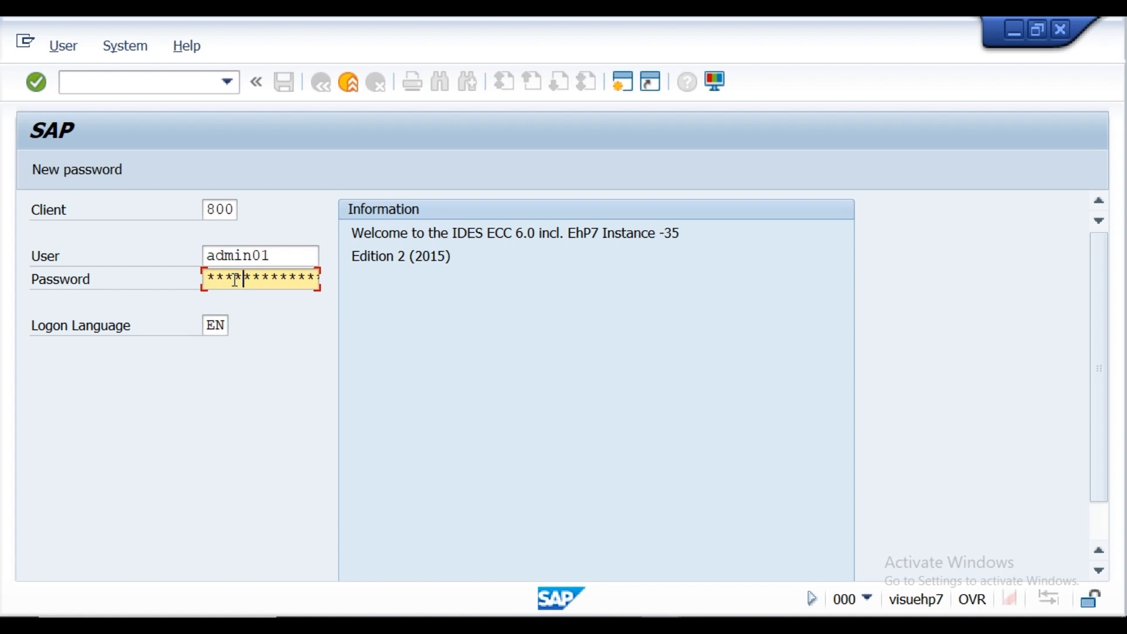
pyautogui.press('Return')
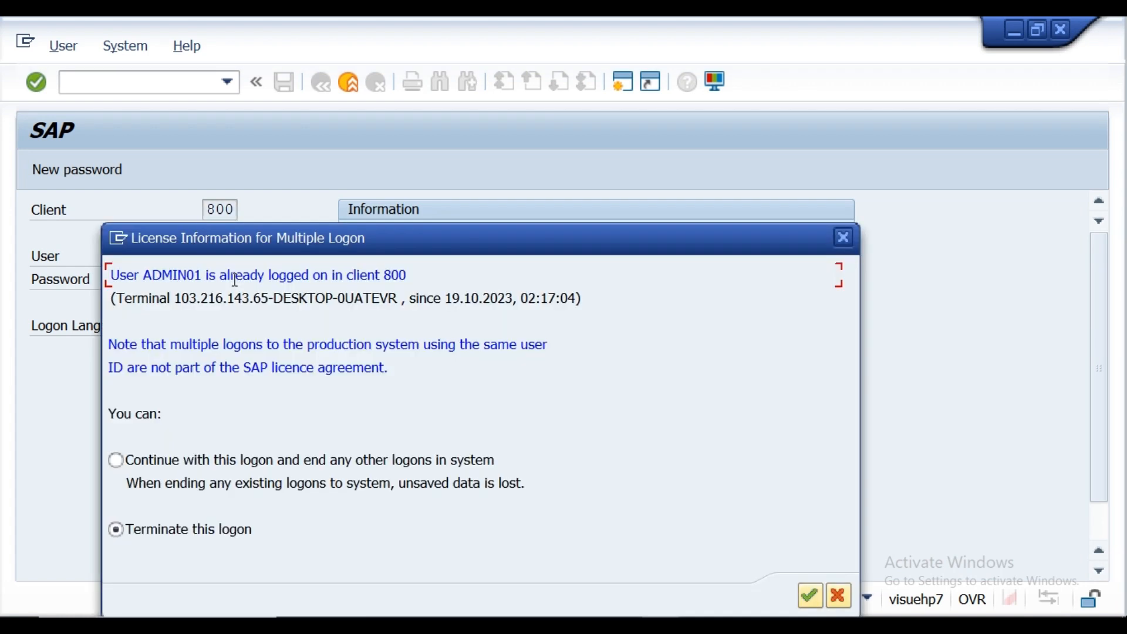
# Step: Continue with this logon and end any other logons of the user in the system
pyautogui.click(115, 460)
pyautogui.click(115, 460)
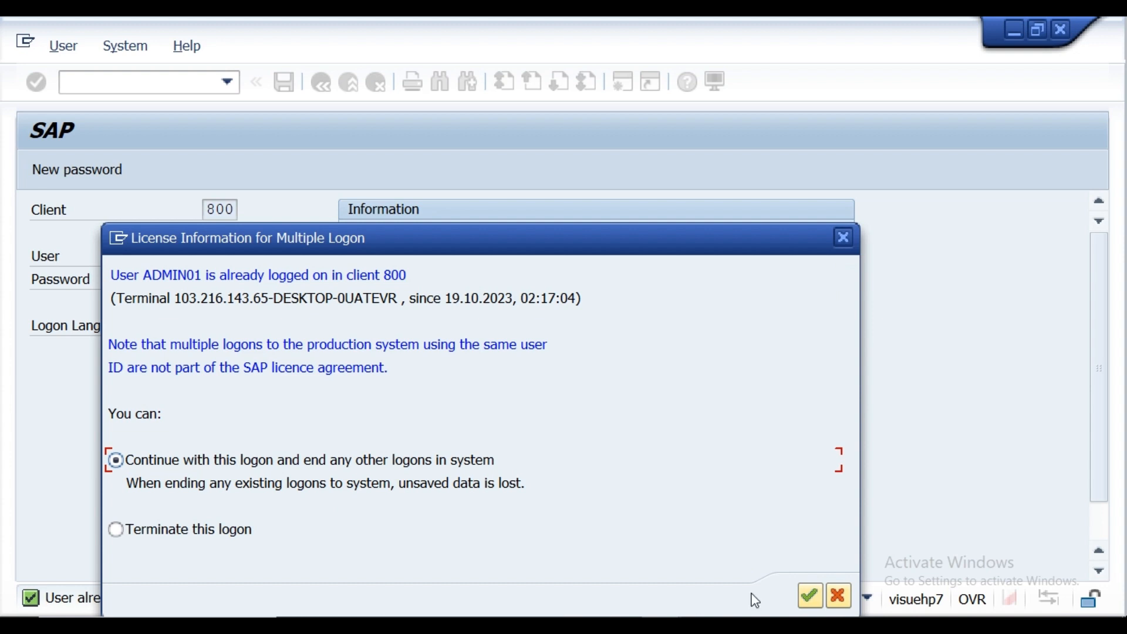
pyautogui.click(808, 596)
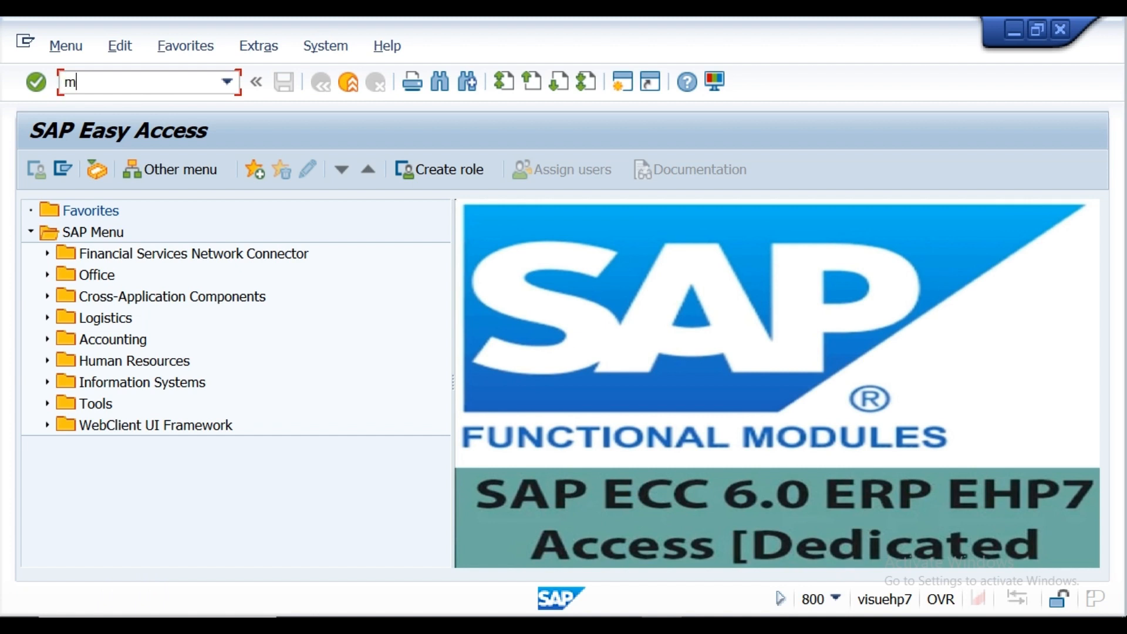
# Step: Open the DNB requisition in ME54 with release code P1, and release and save item 10
pyautogui.write('me54')
pyautogui.press('Return')
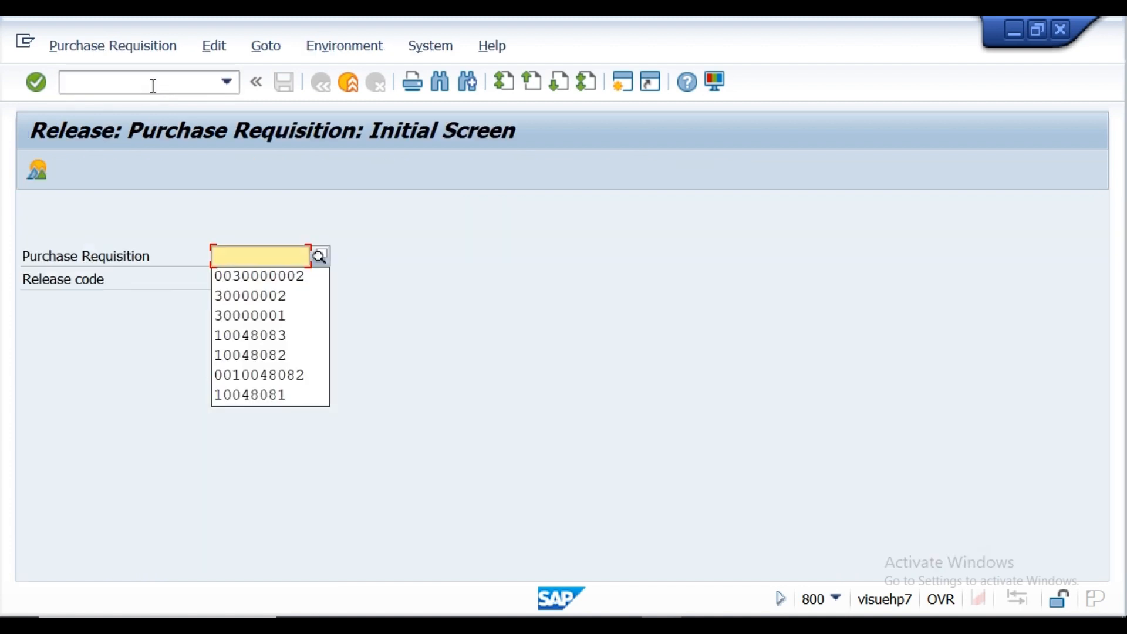
pyautogui.click(262, 288)
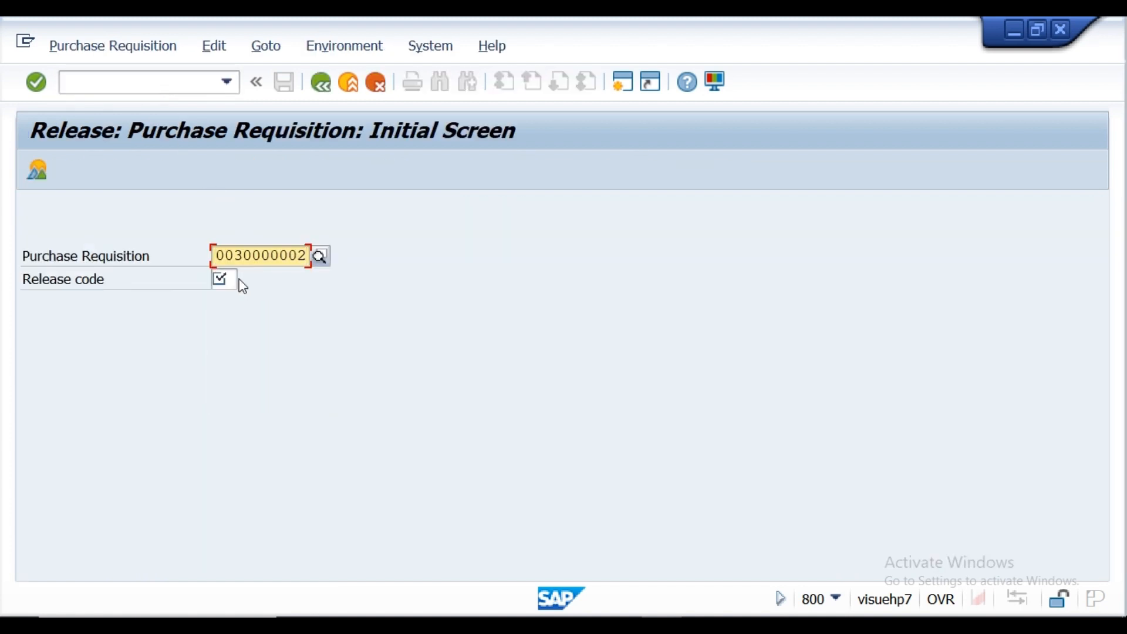
pyautogui.click(234, 280)
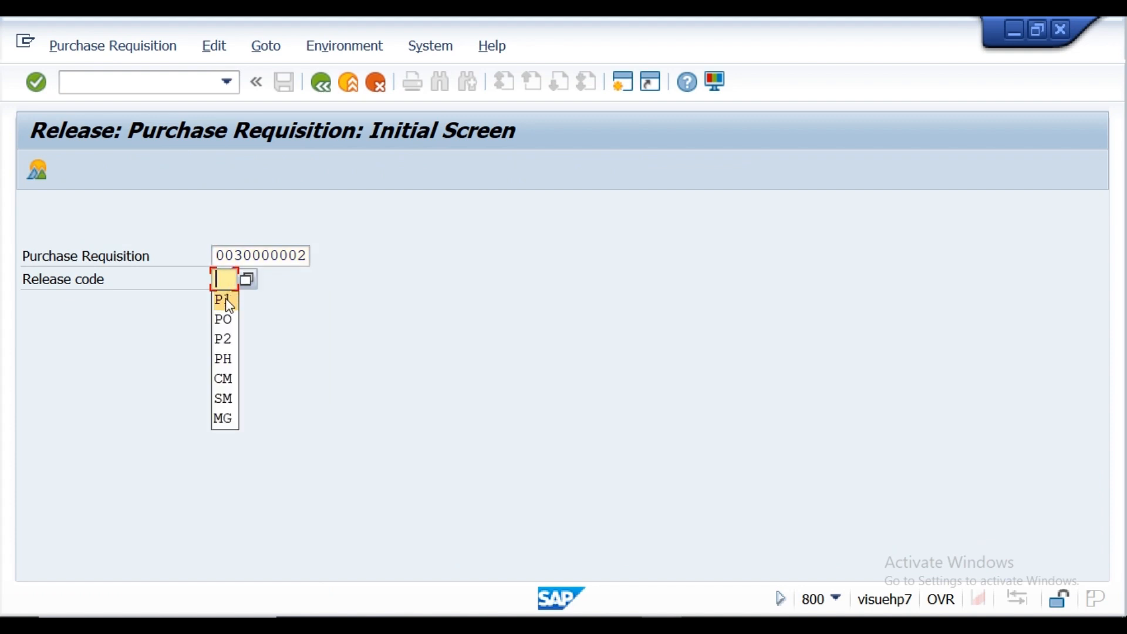
pyautogui.click(223, 299)
pyautogui.click(37, 84)
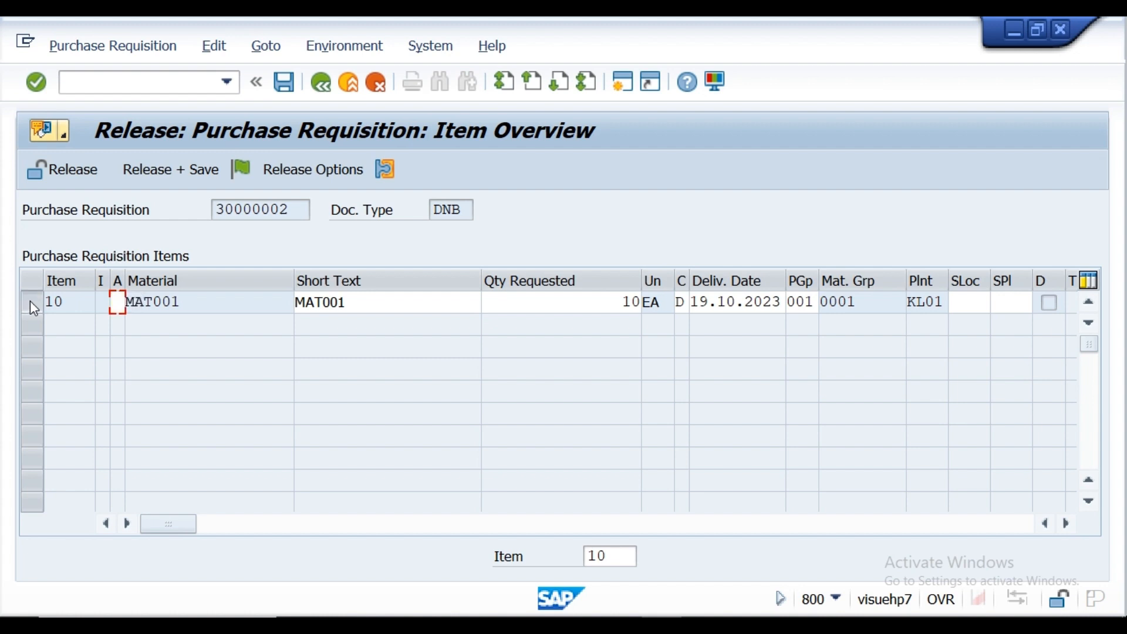
pyautogui.click(30, 300)
pyautogui.click(153, 170)
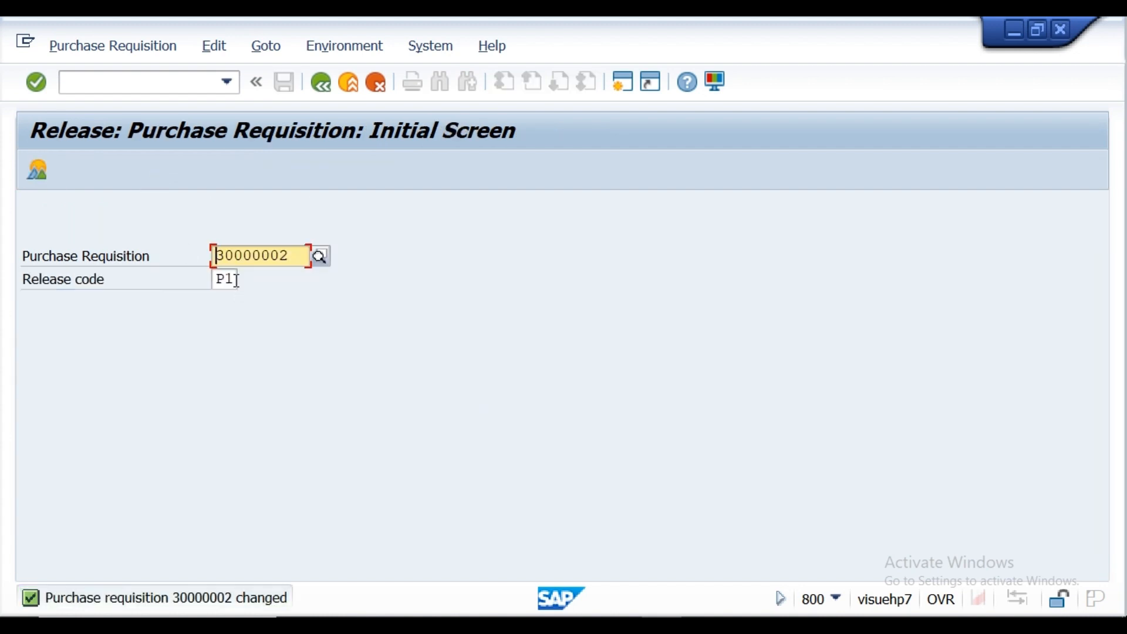
# Step: Set the release code to P2 (Plant head), and release and save item 10 of the same requisition
pyautogui.click(236, 280)
pyautogui.press('BackSpace')
pyautogui.write('2')
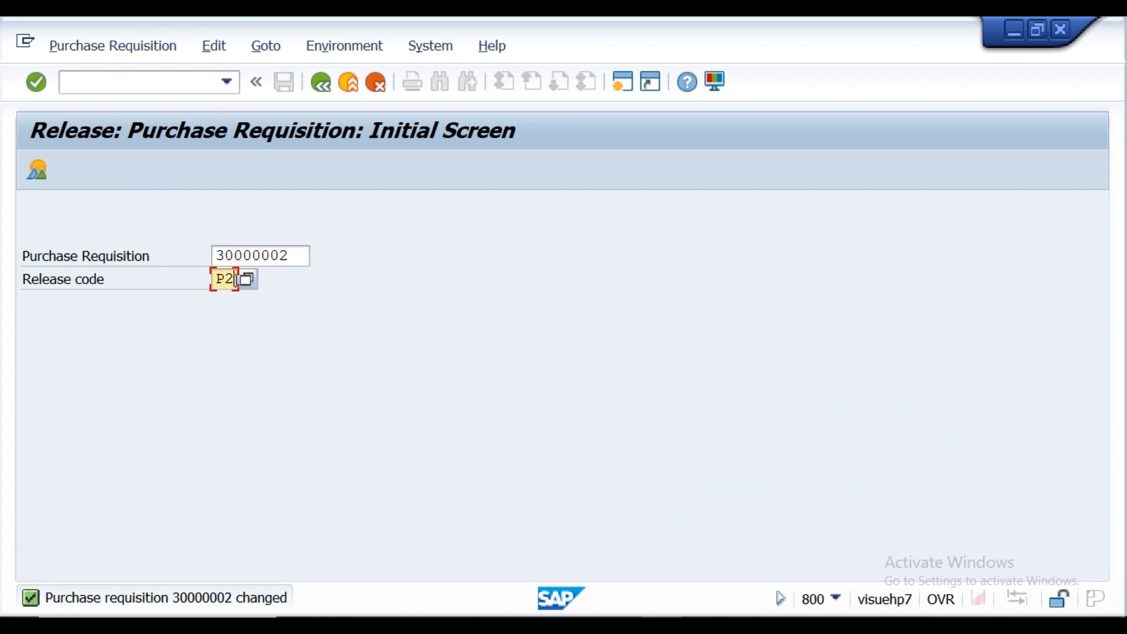
pyautogui.click(31, 83)
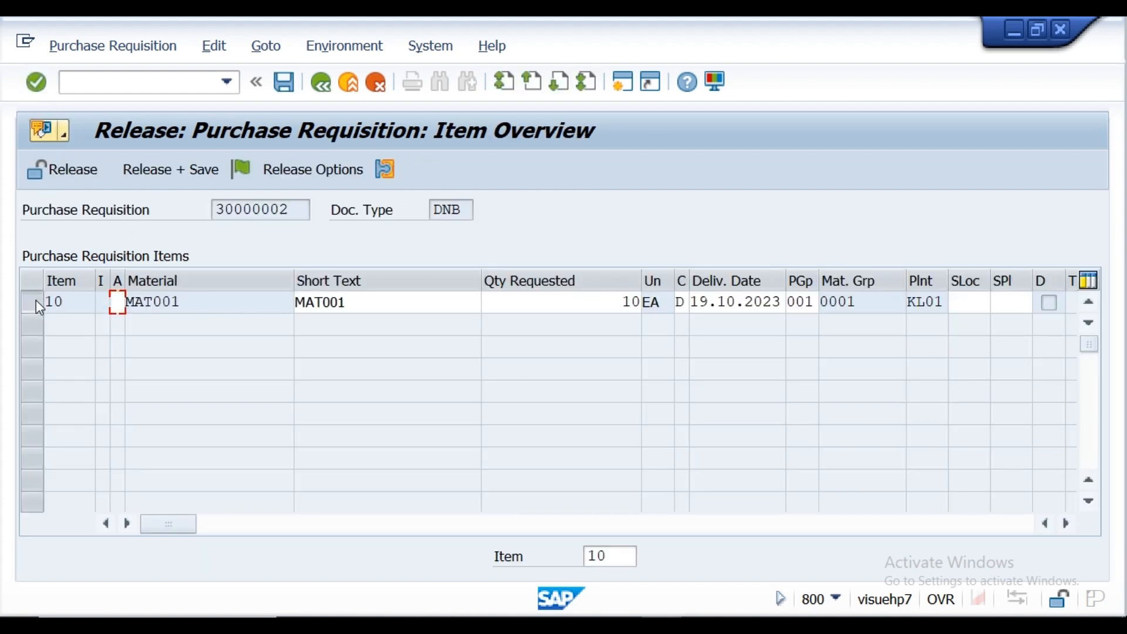
pyautogui.click(37, 301)
pyautogui.click(199, 171)
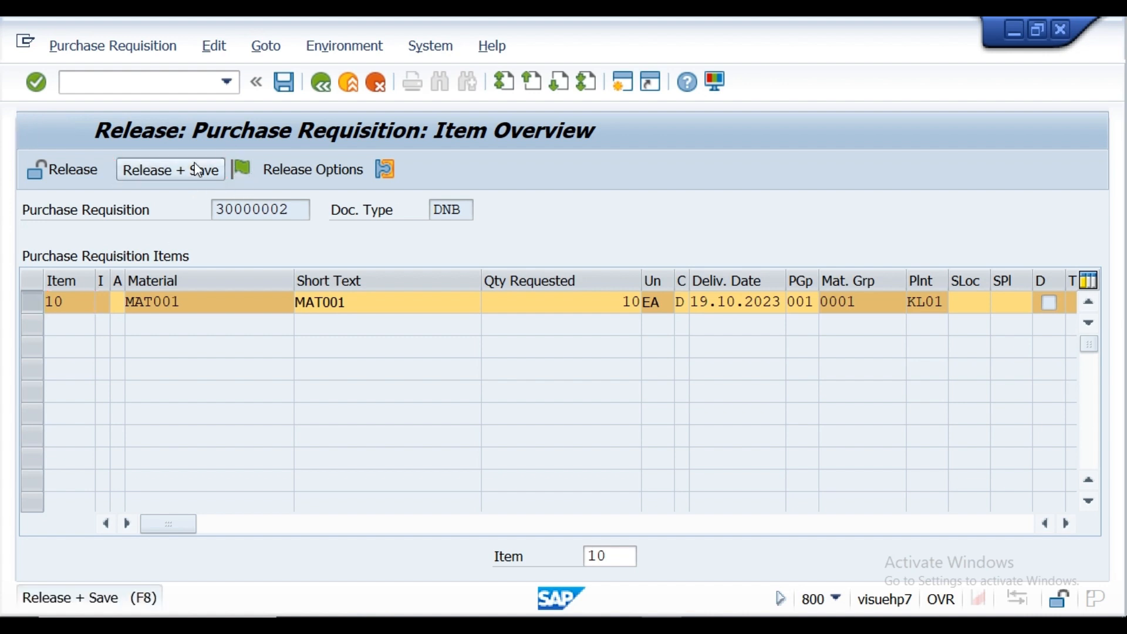
# Step: Start a new standard purchase order with purchasing organization krp1 and vendor ven001
pyautogui.click(129, 80)
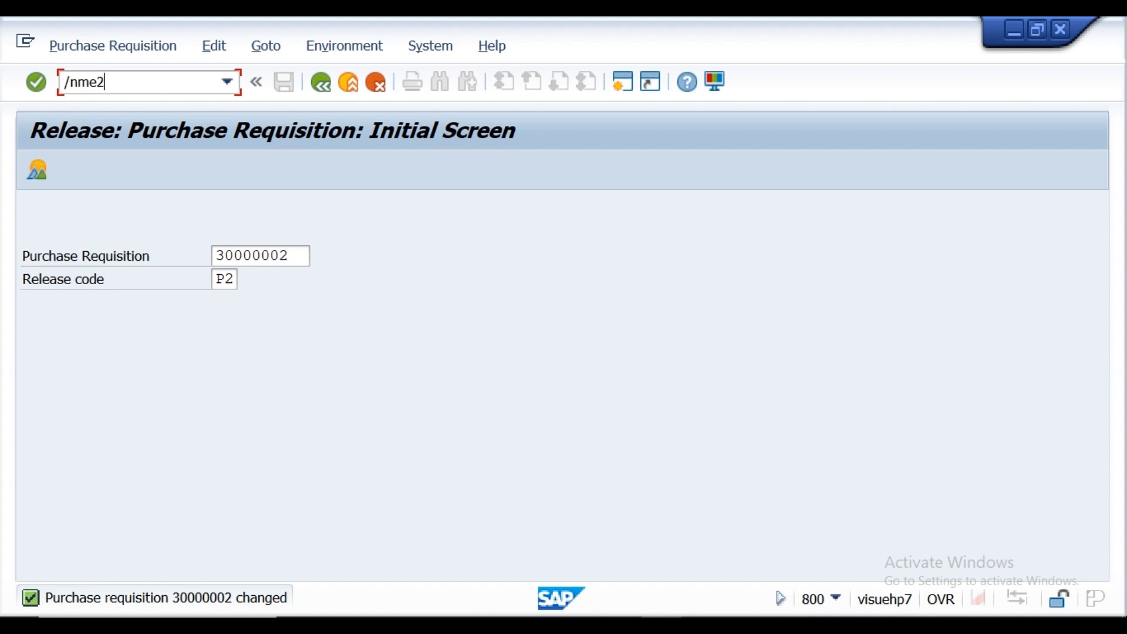
pyautogui.press('Return')
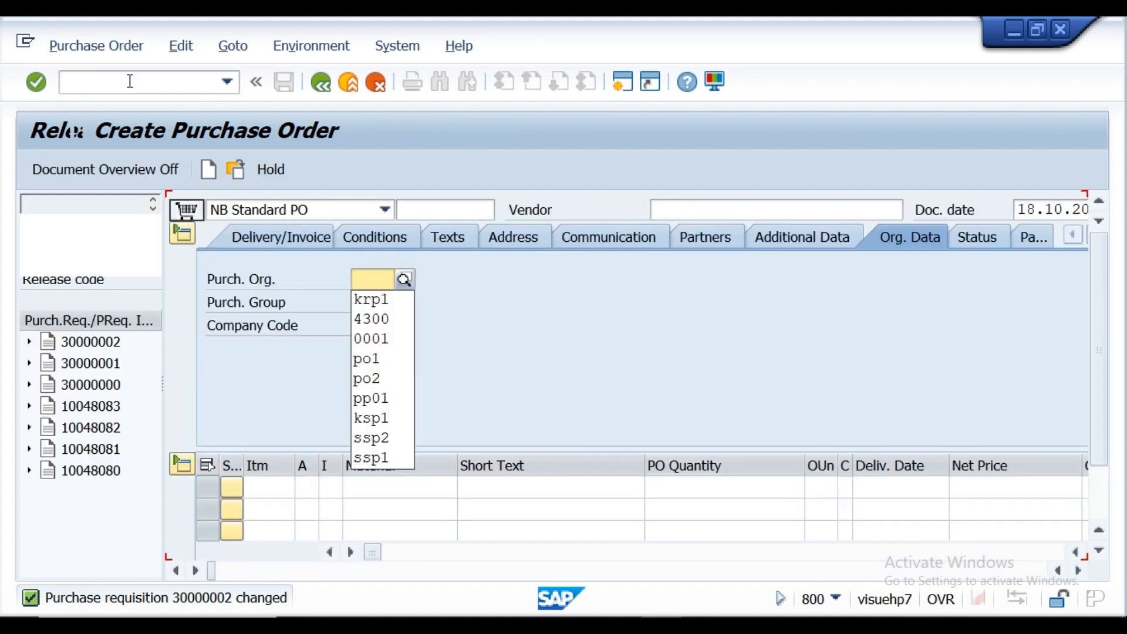
pyautogui.click(367, 302)
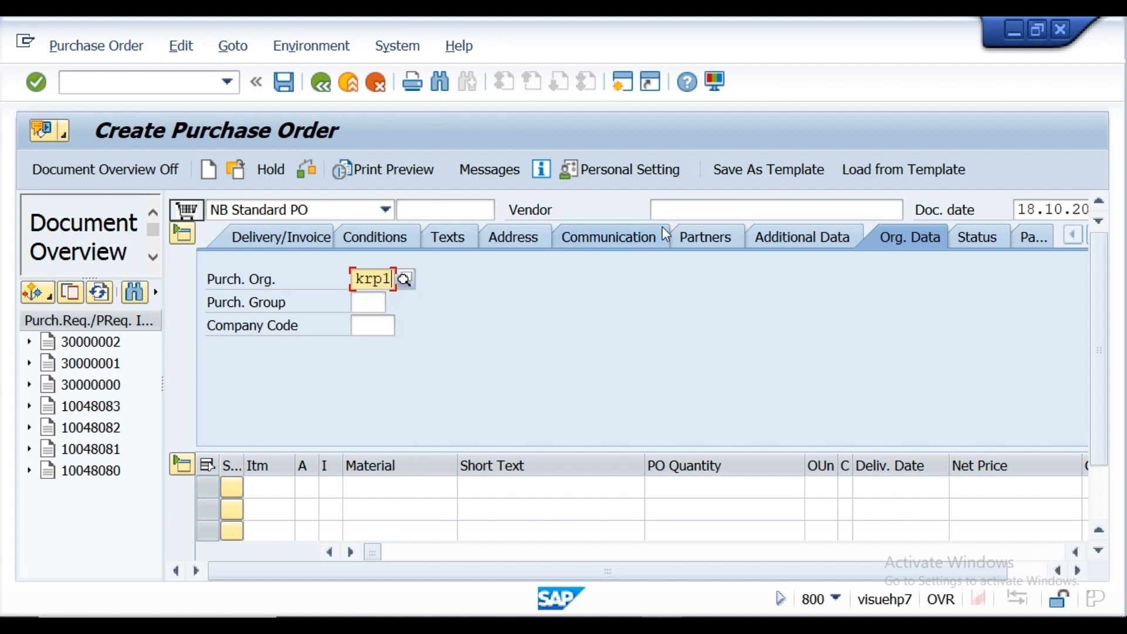
pyautogui.click(706, 213)
pyautogui.click(695, 238)
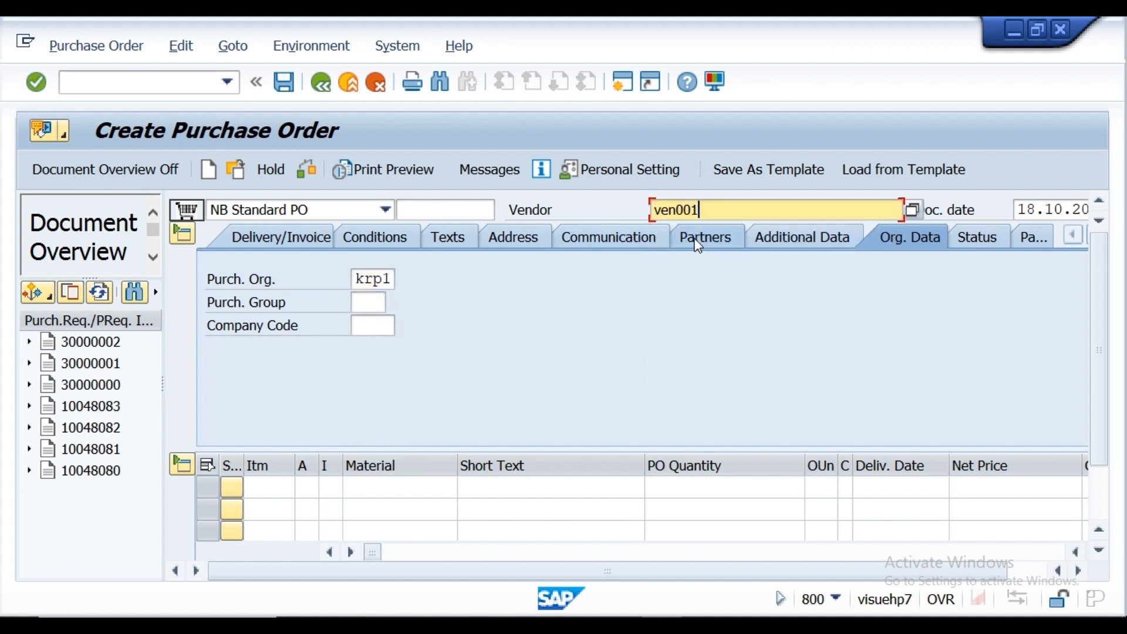
# Step: Enter the purchase requisition number noted in Notepad as the first item's purchase requisition reference, and check the purchase order
pyautogui.click(1078, 570)
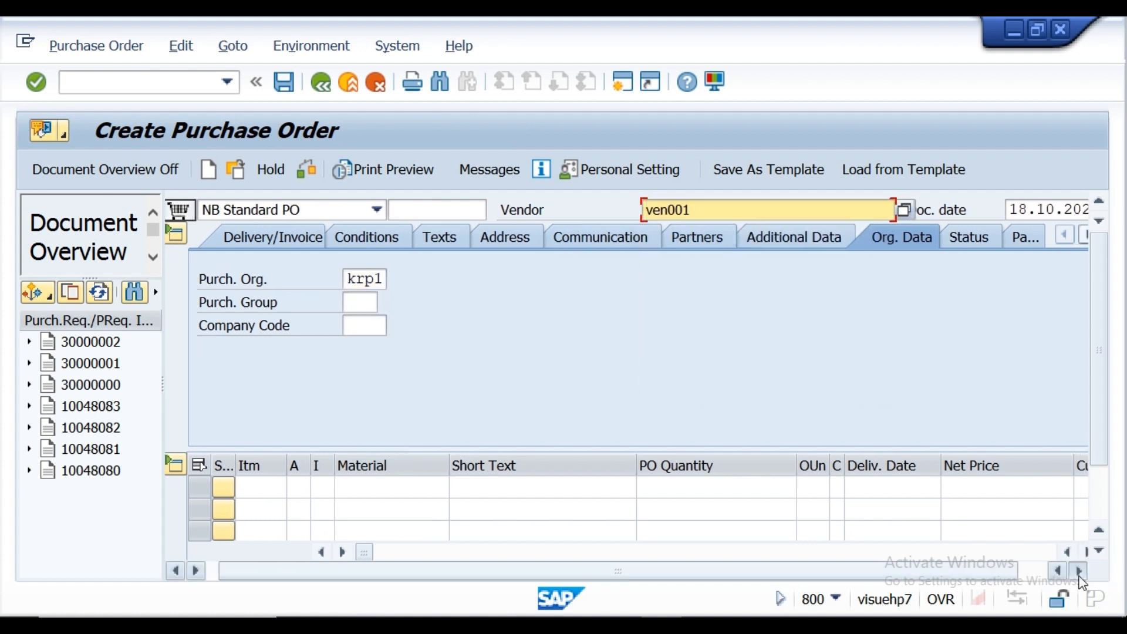
pyautogui.click(1078, 570)
pyautogui.click(1098, 550)
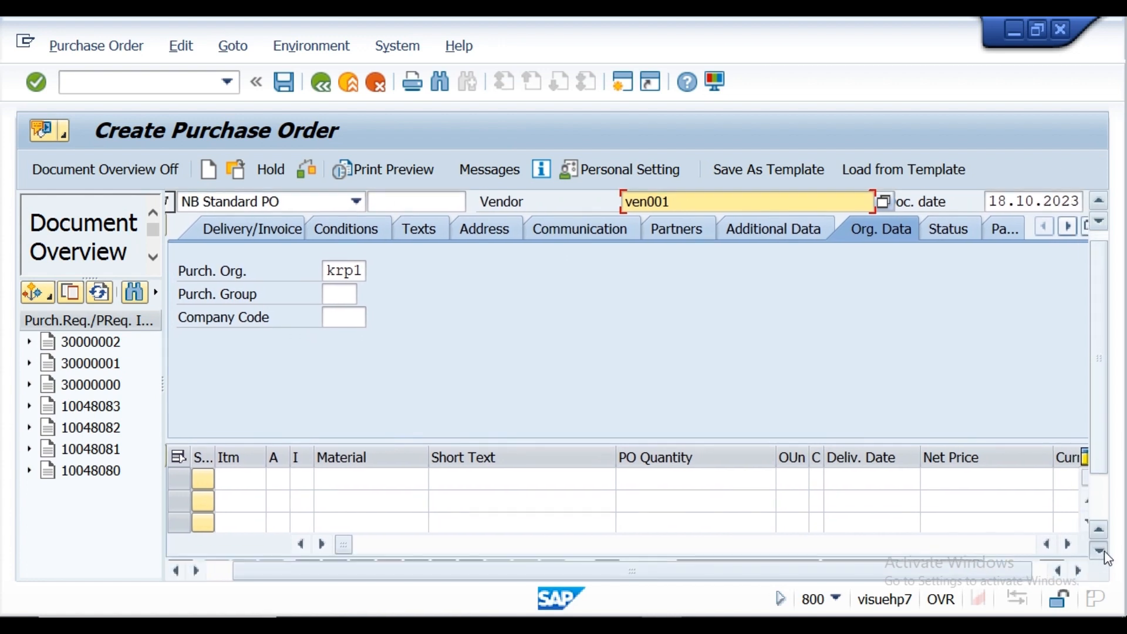
pyautogui.click(1098, 551)
pyautogui.click(1098, 551)
pyautogui.click(1098, 550)
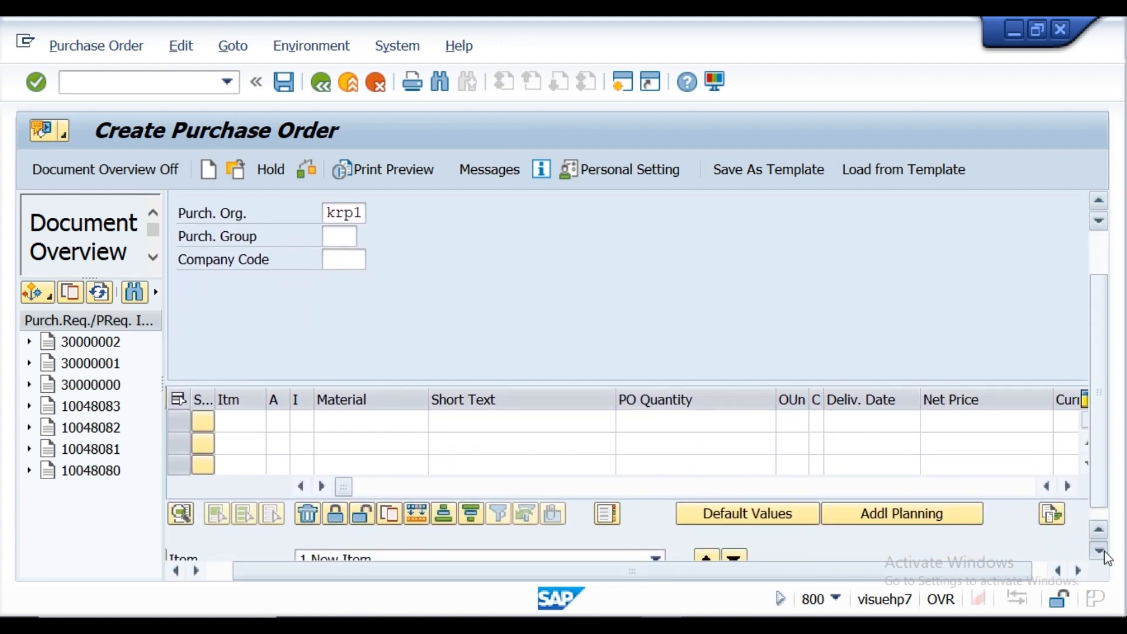
pyautogui.click(1099, 550)
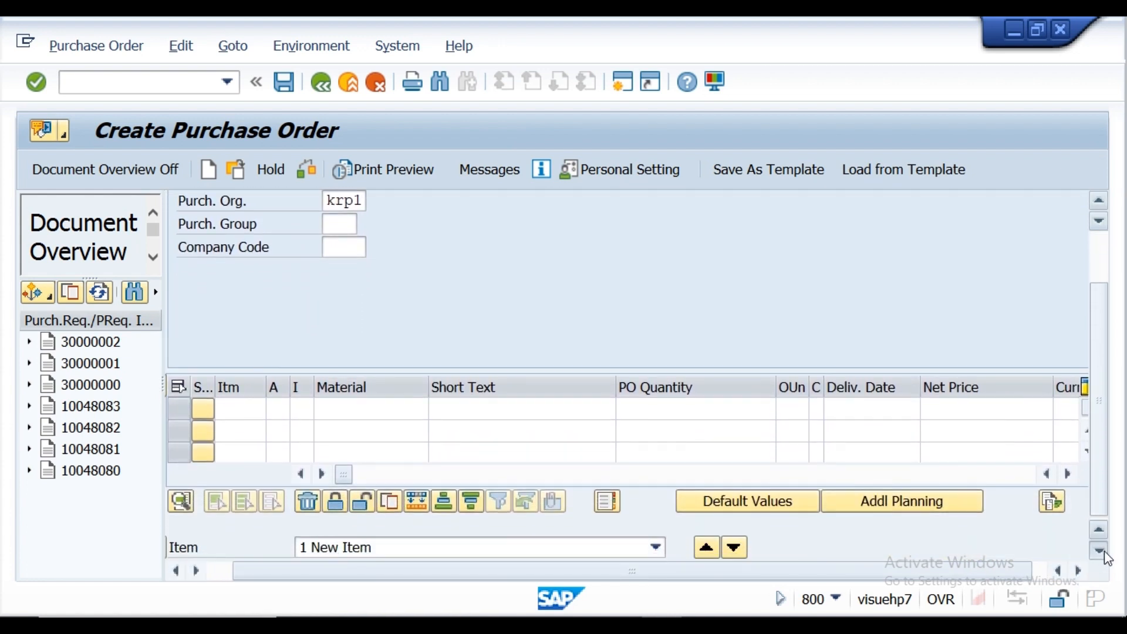
pyautogui.click(1078, 570)
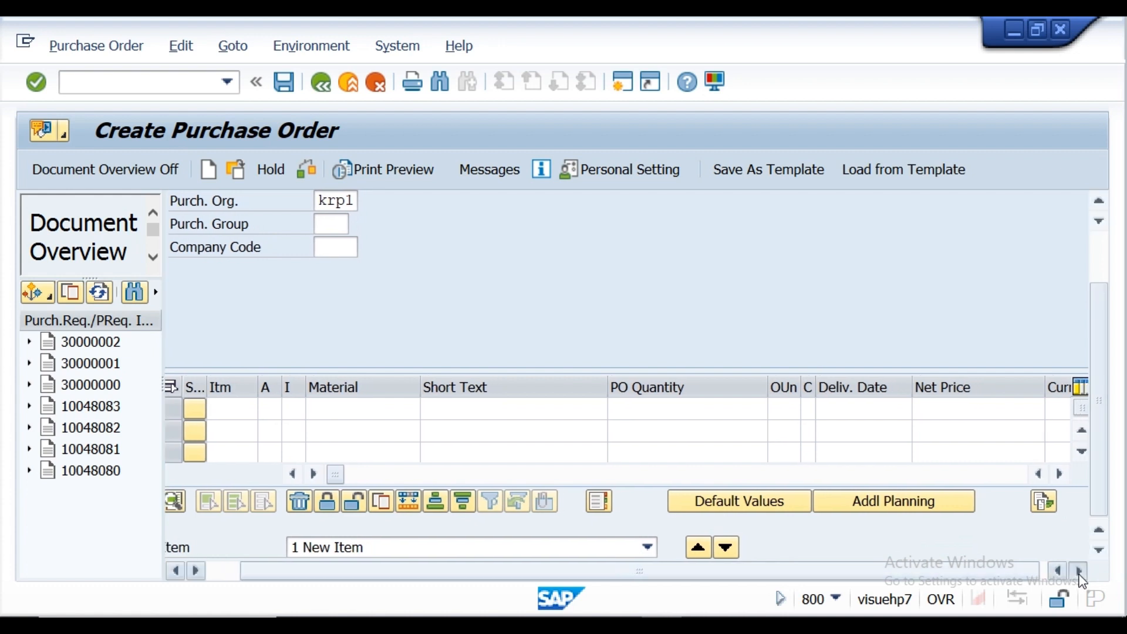
pyautogui.click(1054, 473)
pyautogui.click(1054, 474)
pyautogui.click(1054, 474)
pyautogui.click(1054, 474)
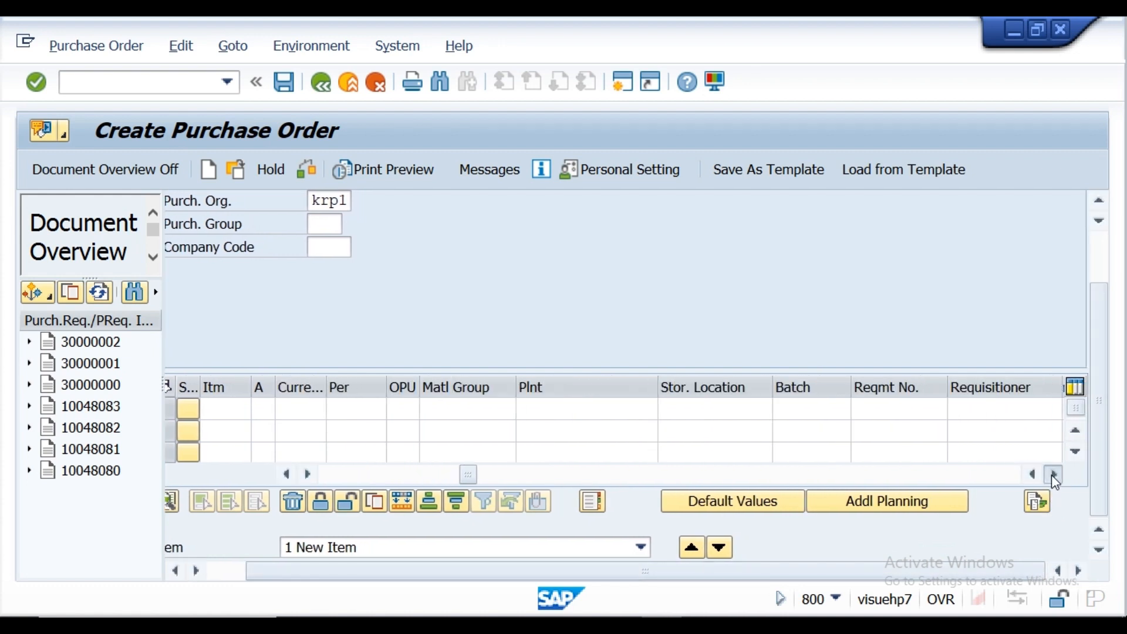
pyautogui.click(1054, 473)
pyautogui.click(1054, 474)
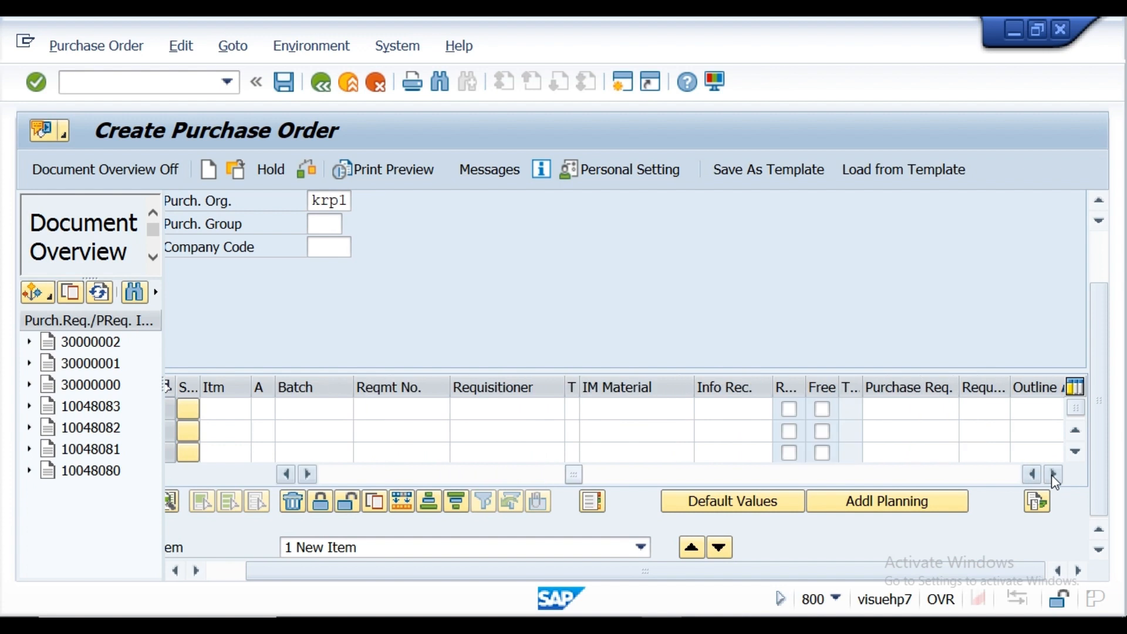
pyautogui.click(1054, 474)
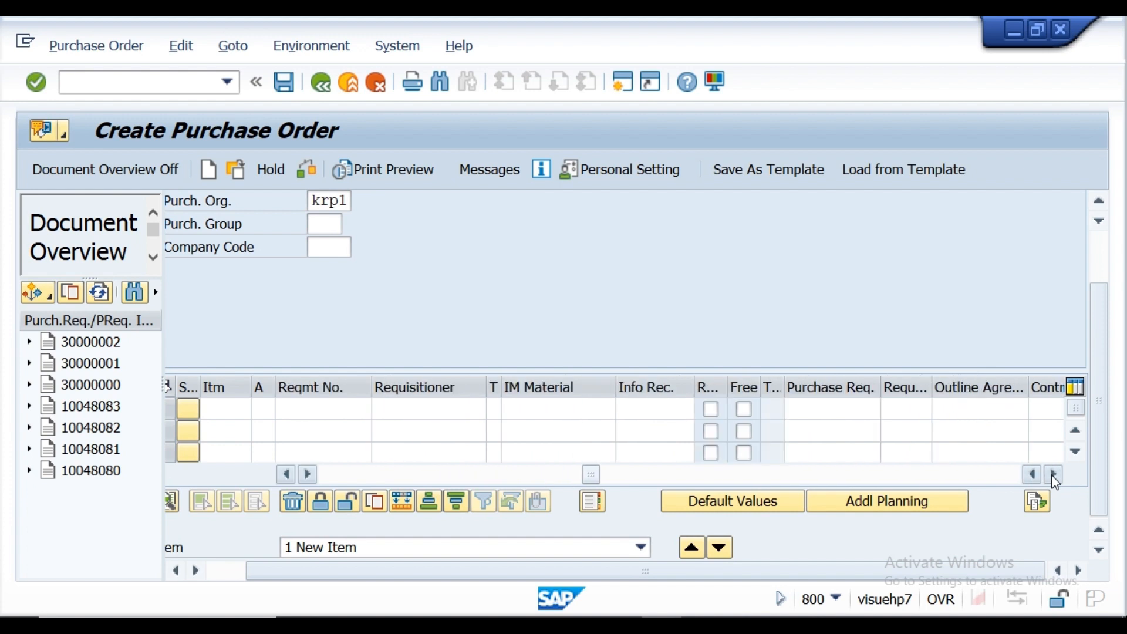
pyautogui.click(846, 409)
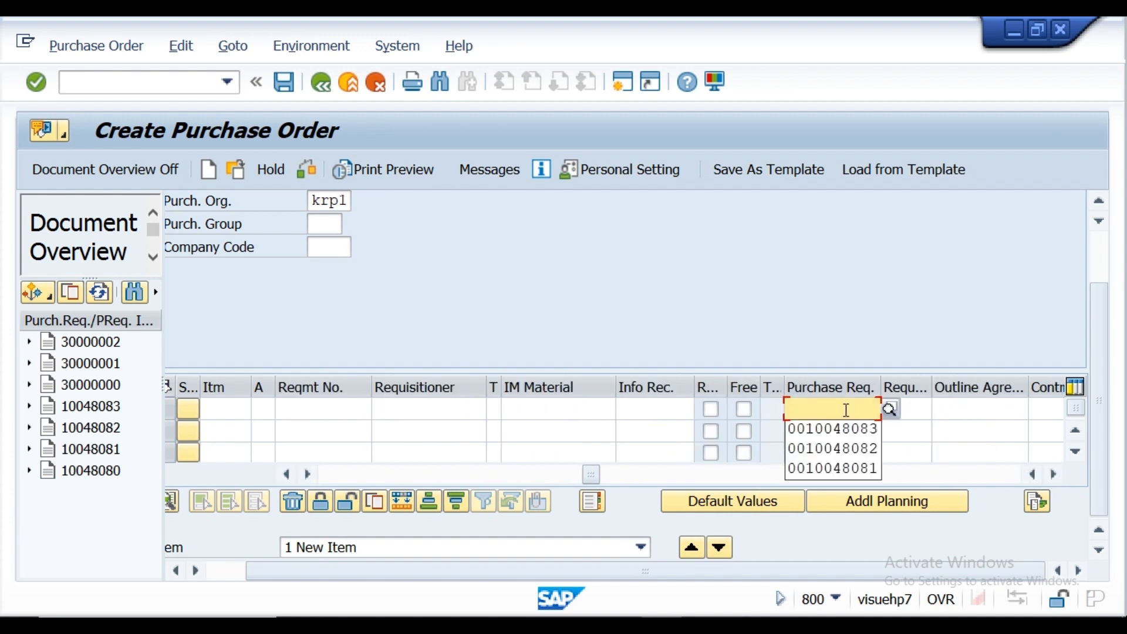
pyautogui.press('Down')
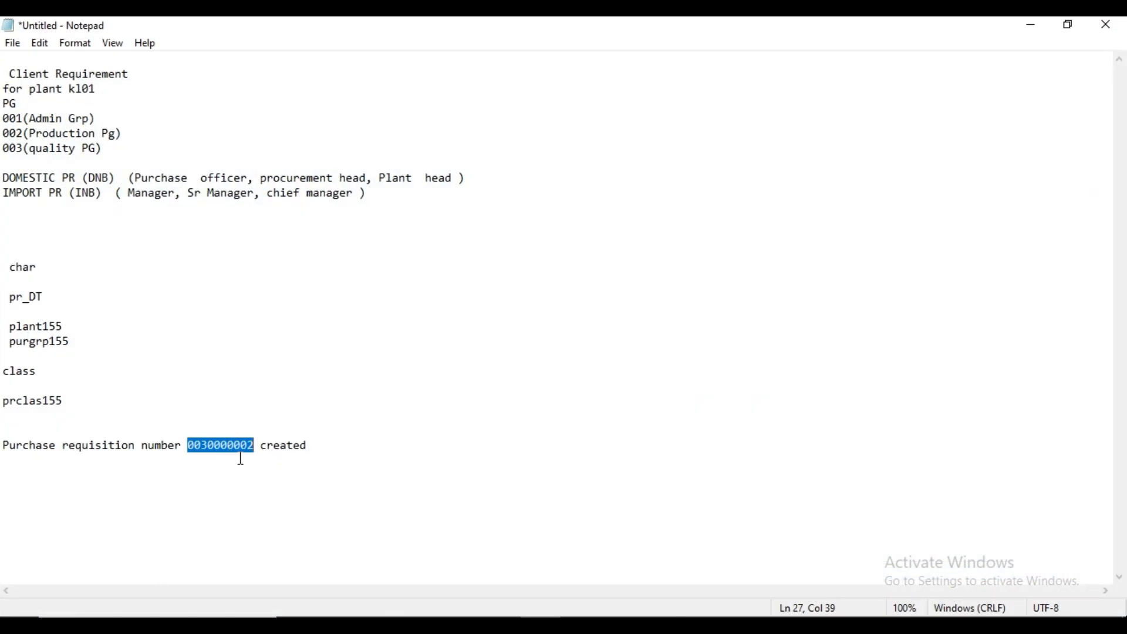
pyautogui.click(1031, 26)
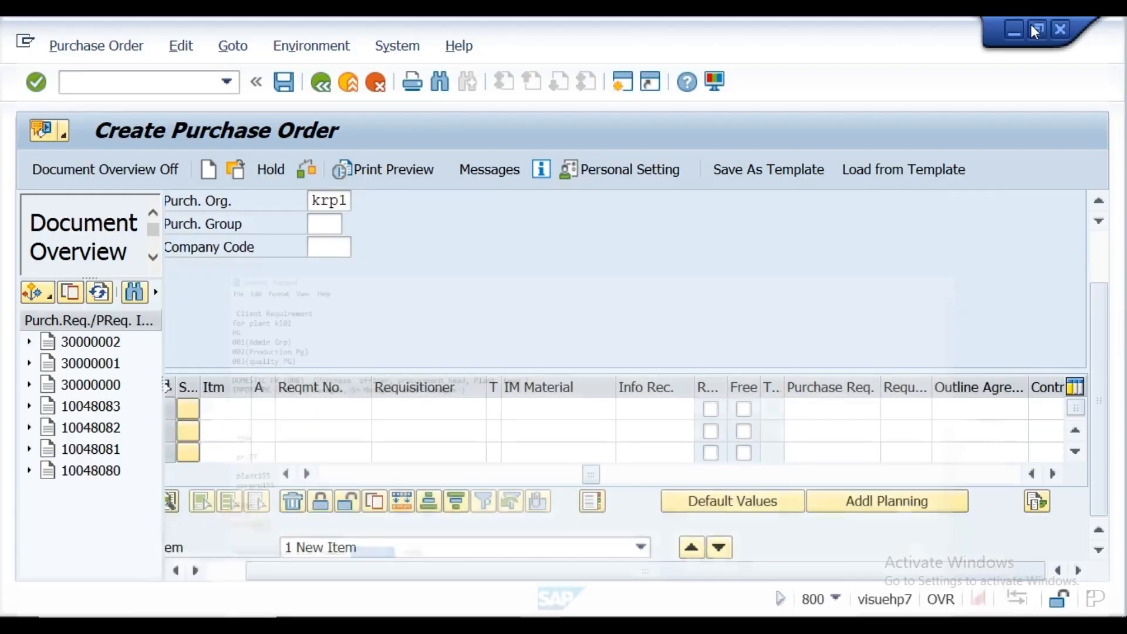
pyautogui.click(831, 405)
pyautogui.click(823, 408)
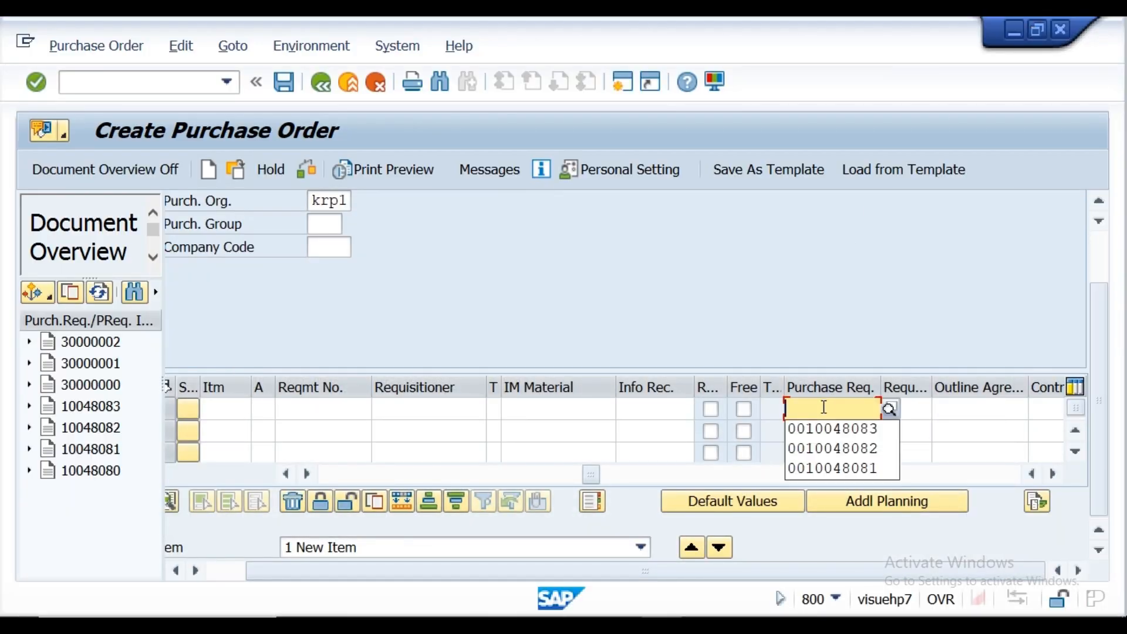
pyautogui.hotkey('ctrl', 'v')
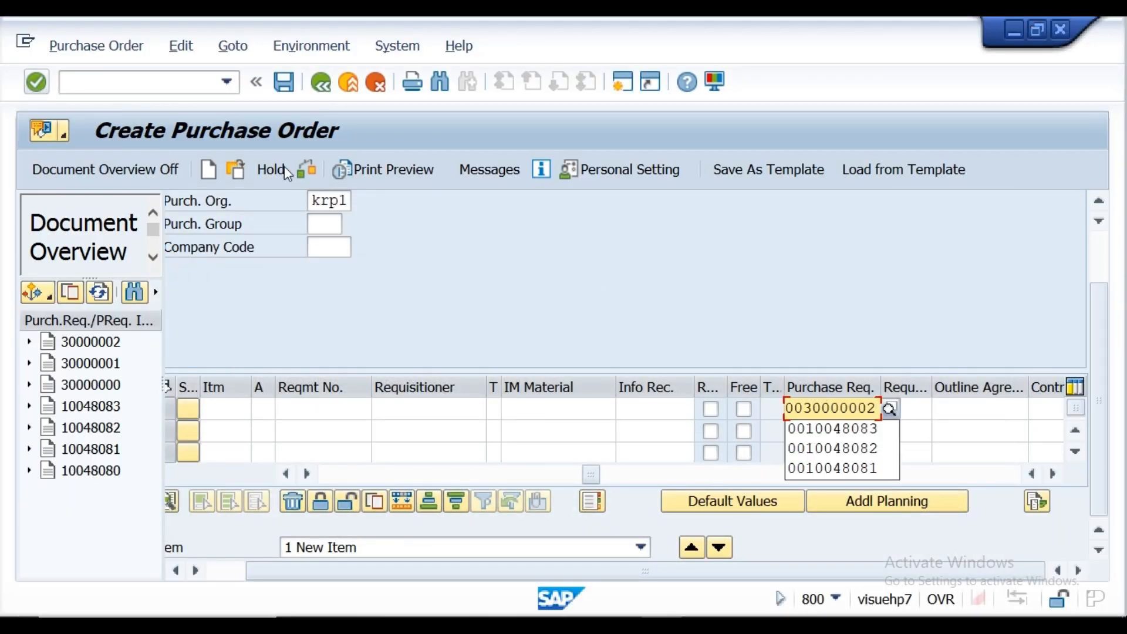
pyautogui.click(309, 170)
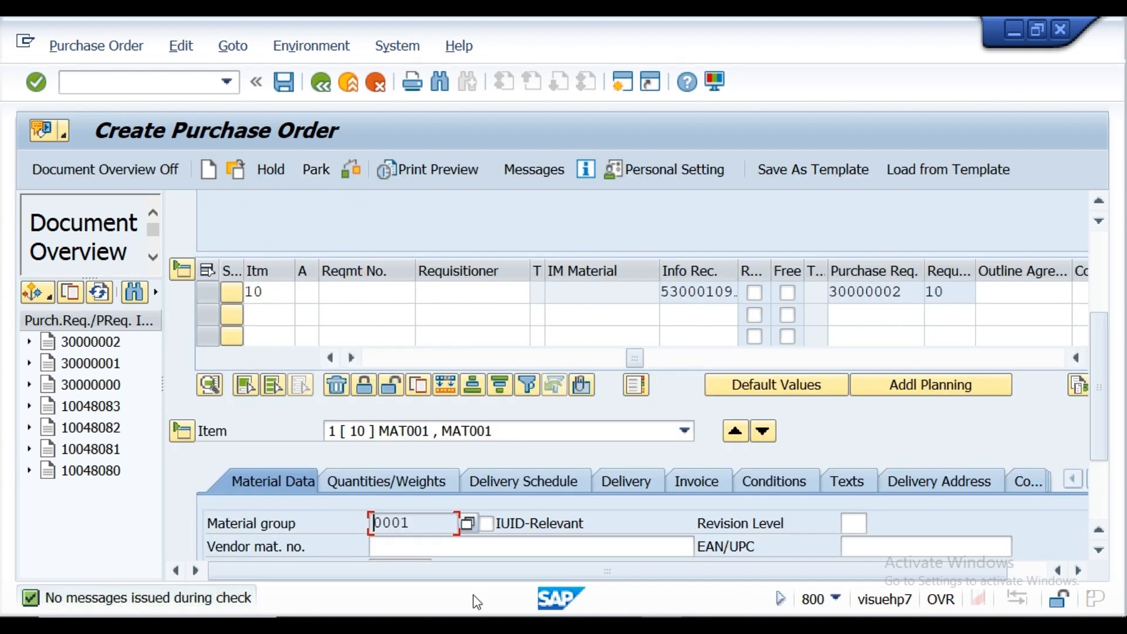
# Step: Look over the item details taken over from the requisition, and save the standard purchase order
pyautogui.click(1097, 549)
pyautogui.click(1096, 550)
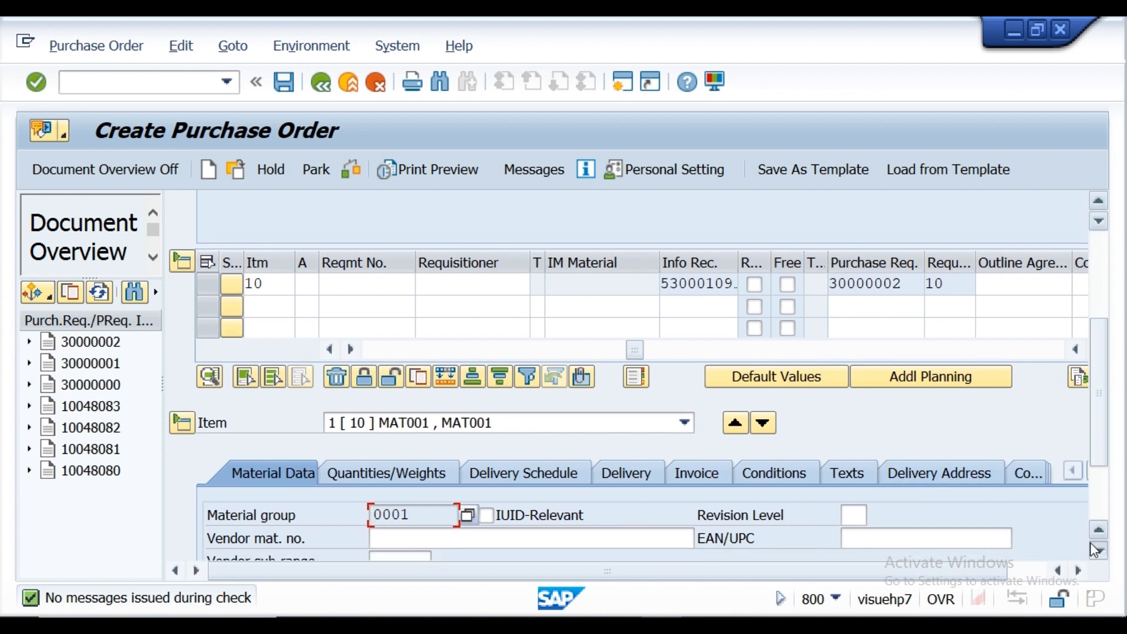
pyautogui.click(1091, 545)
pyautogui.click(1091, 545)
pyautogui.click(1091, 545)
pyautogui.click(1090, 544)
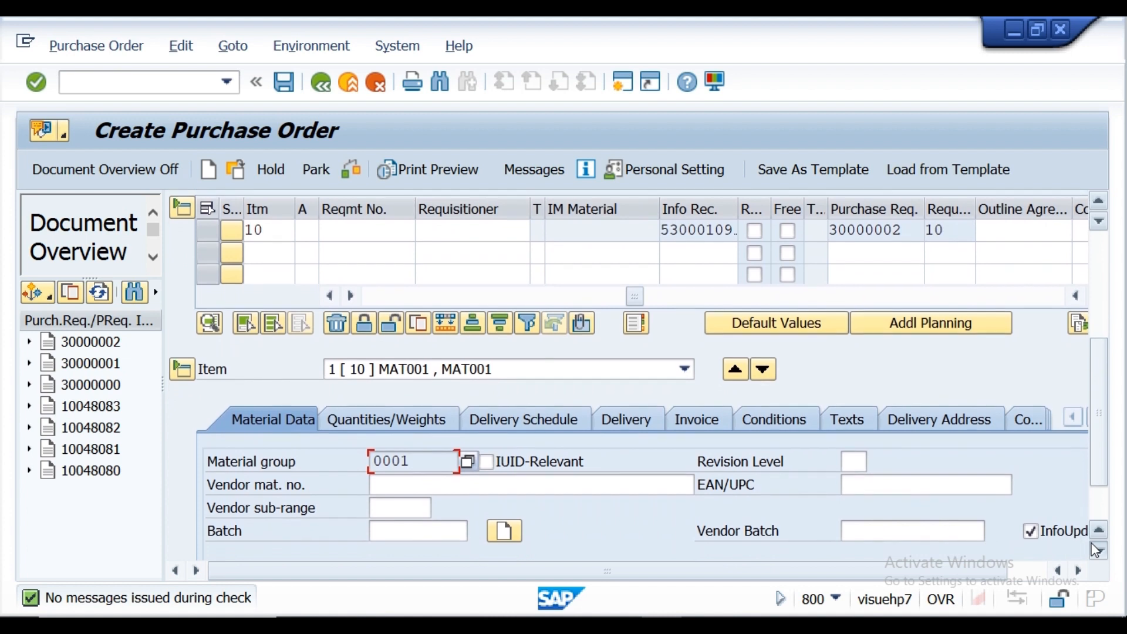
pyautogui.click(1095, 549)
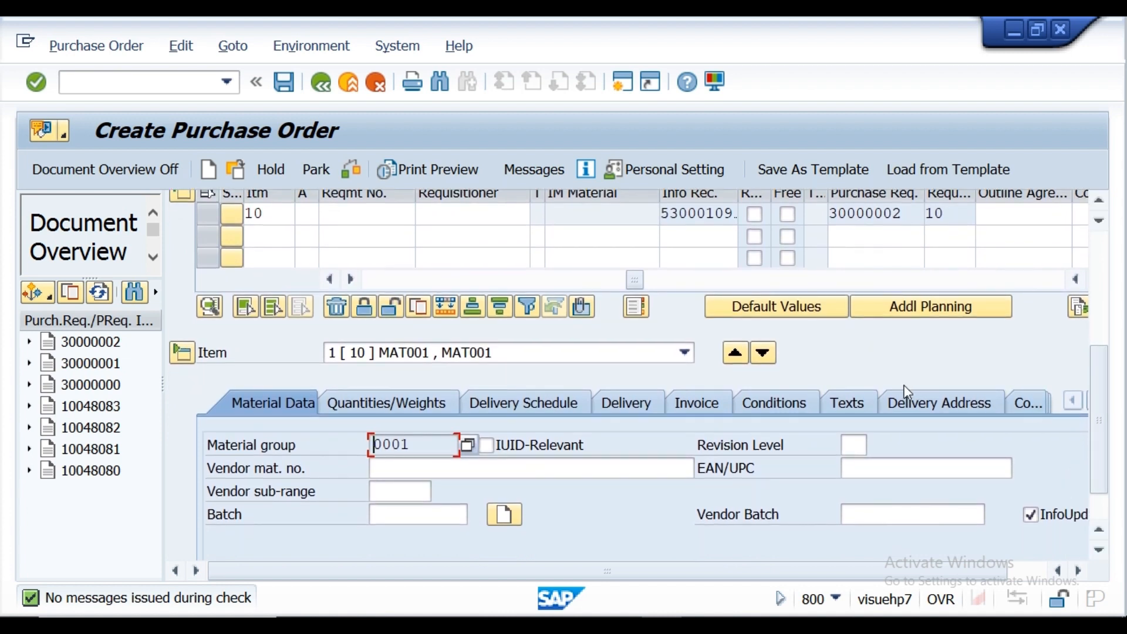
pyautogui.click(284, 84)
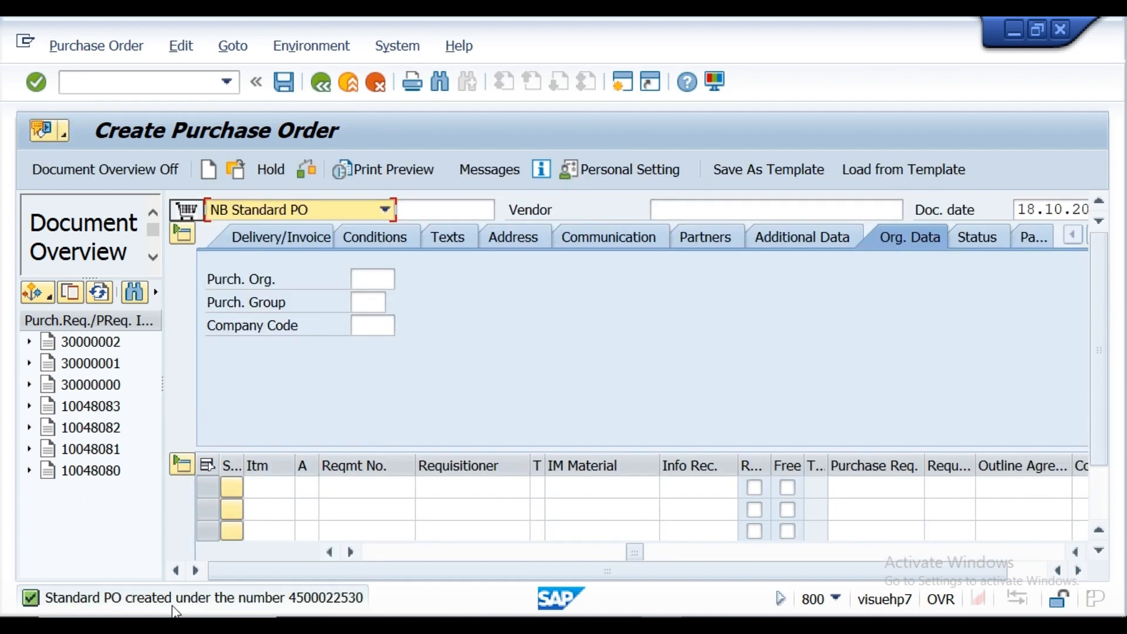
# Step: Copy the purchase order creation message from its message details, and paste it below the requisition message in the Notepad notes
pyautogui.doubleClick(174, 604)
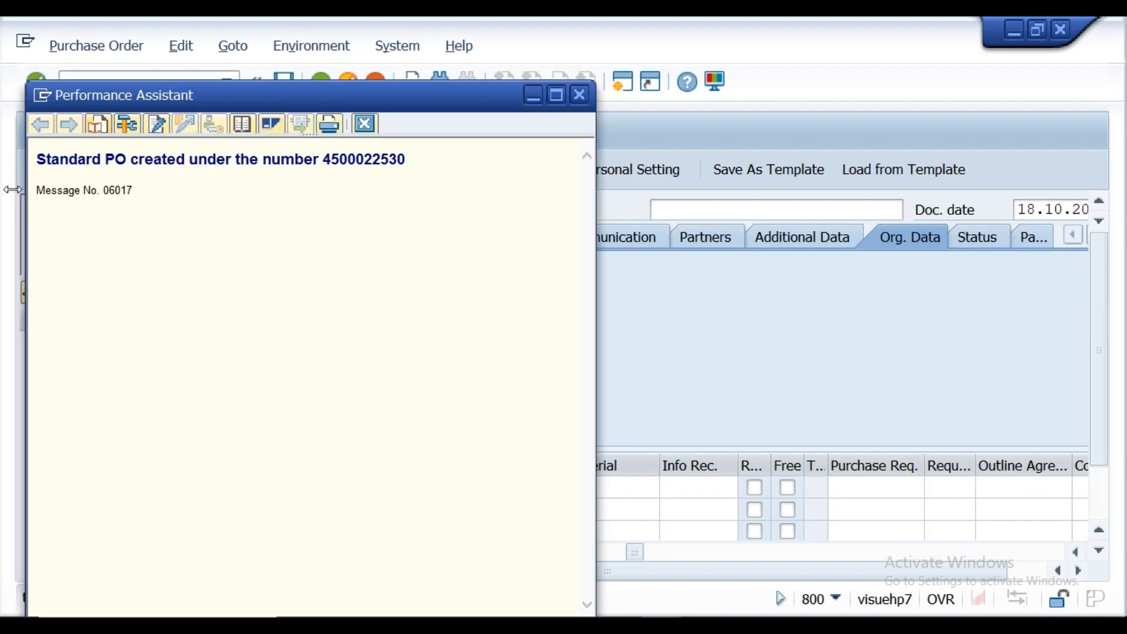
pyautogui.moveTo(40, 159); pyautogui.dragTo(460, 171)
pyautogui.hotkey('ctrl', 'c')
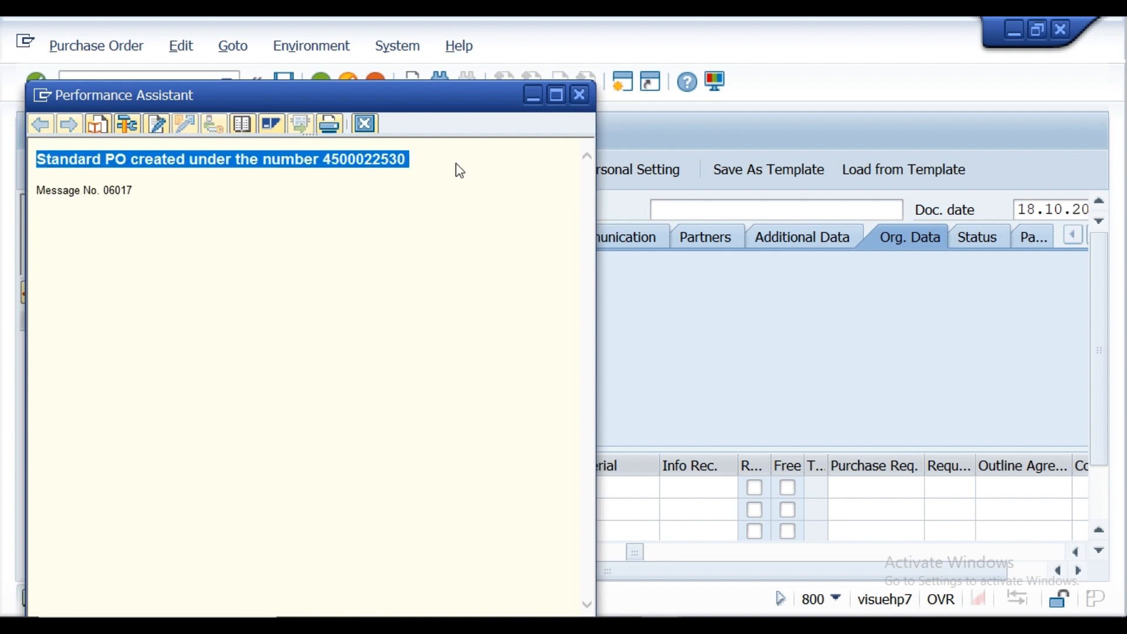
pyautogui.click(580, 95)
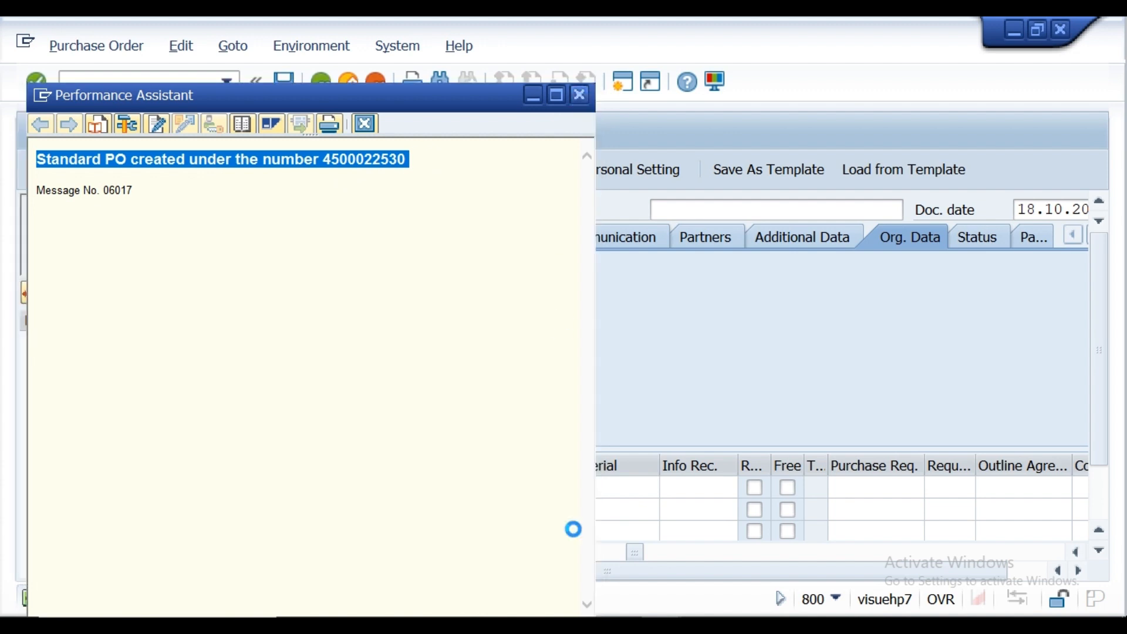
pyautogui.hotkey('alt', 'Tab')
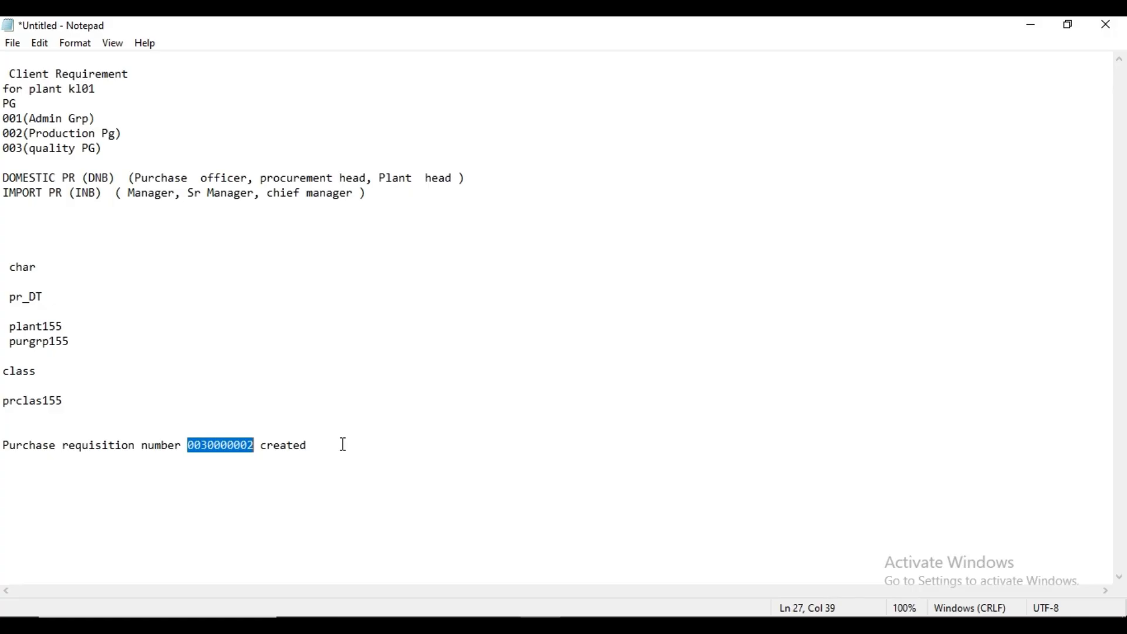
pyautogui.click(343, 445)
pyautogui.press('Return')
pyautogui.press('Return')
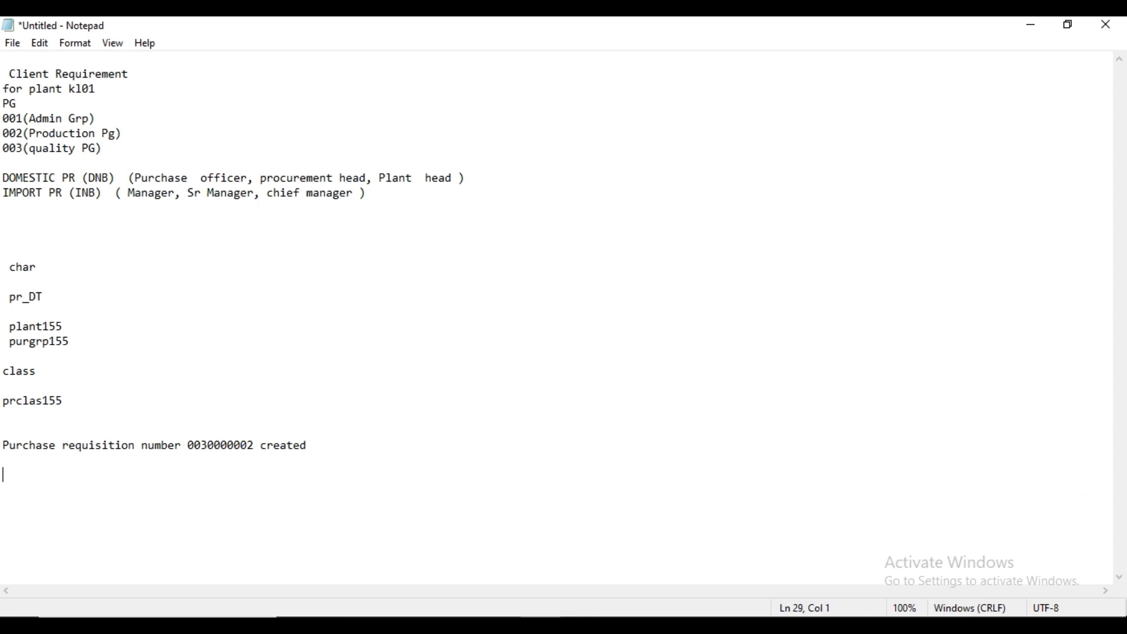
pyautogui.hotkey('ctrl', 'v')
pyautogui.press('Return')
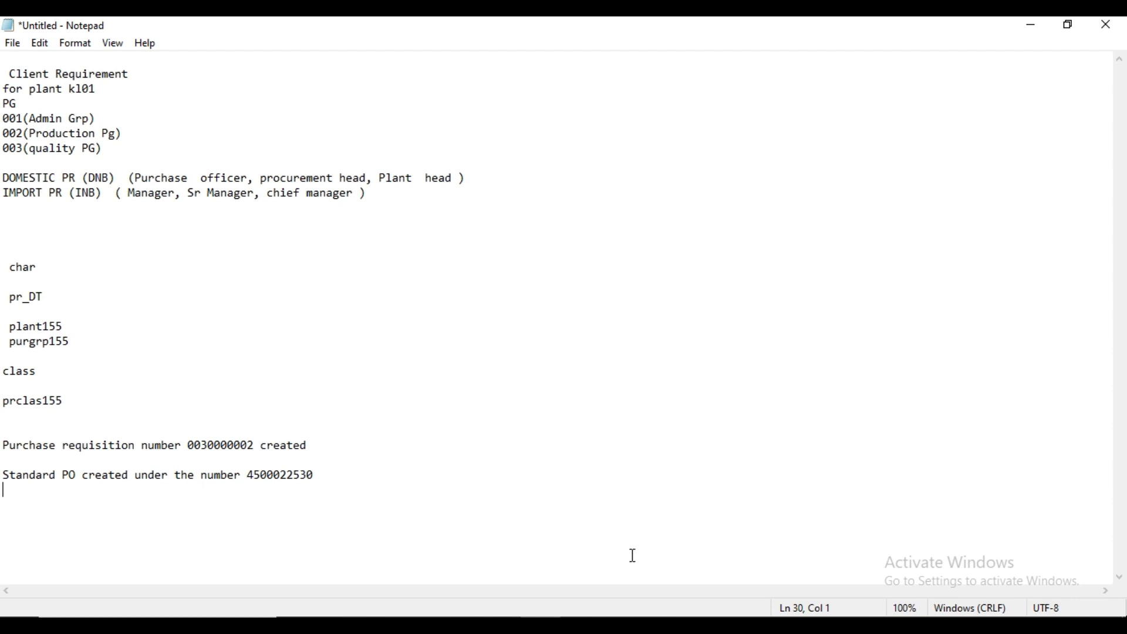
# Step: Switch to the Release procedure document in Word, and examine Step 10 on creating an RFQ or PO and the server access contact section
pyautogui.click(579, 626)
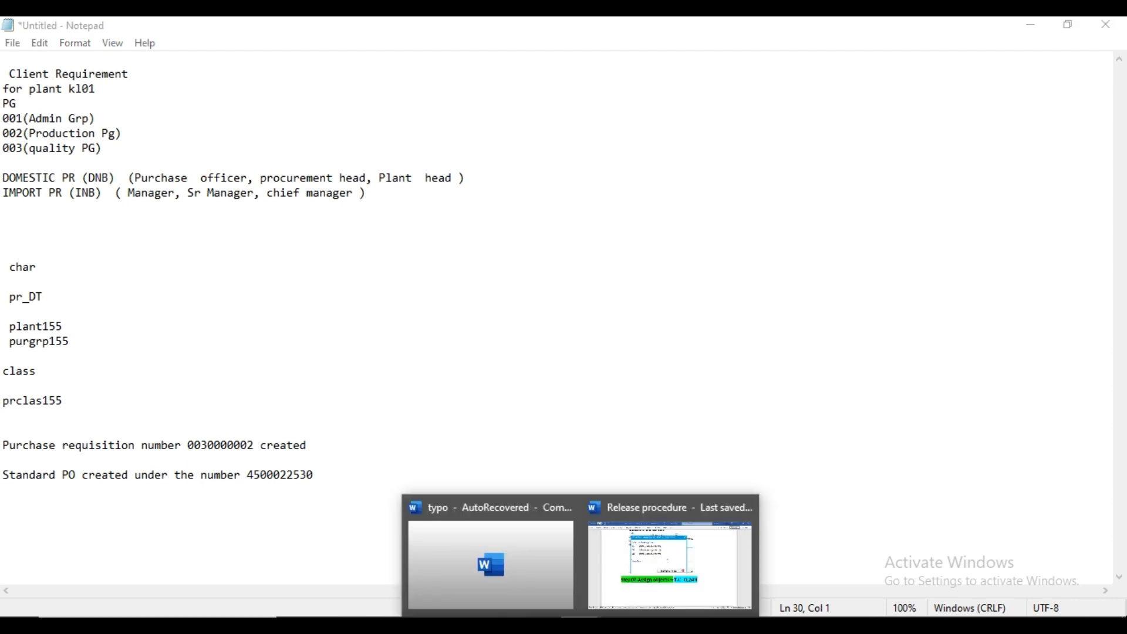
pyautogui.click(657, 578)
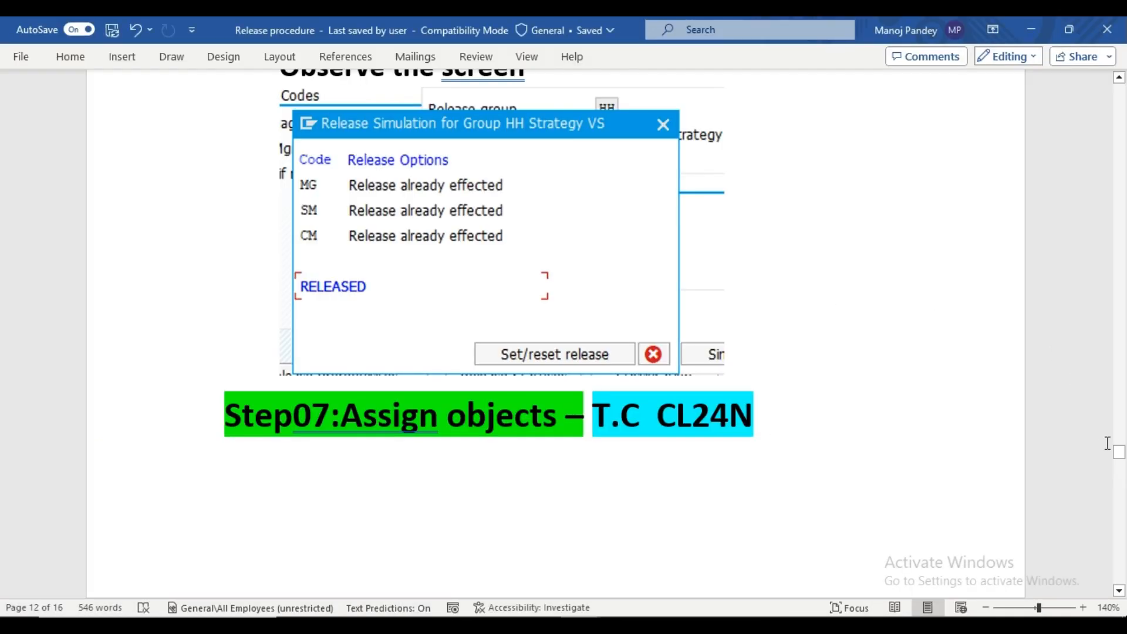
pyautogui.moveTo(1118, 452); pyautogui.dragTo(1118, 520)
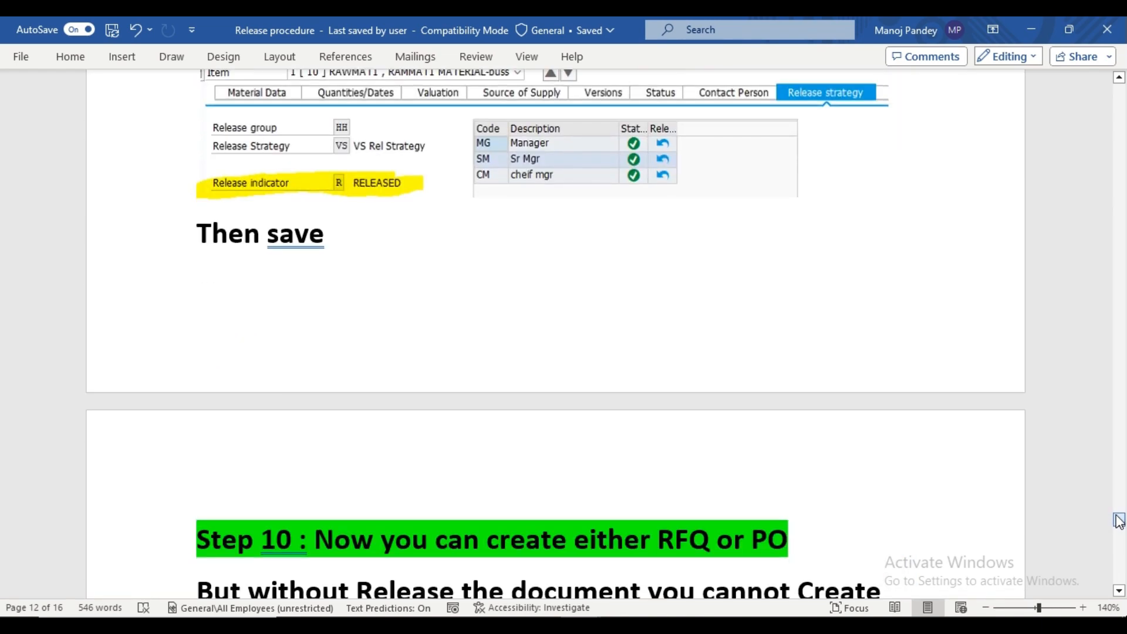
pyautogui.rightClick(1118, 521)
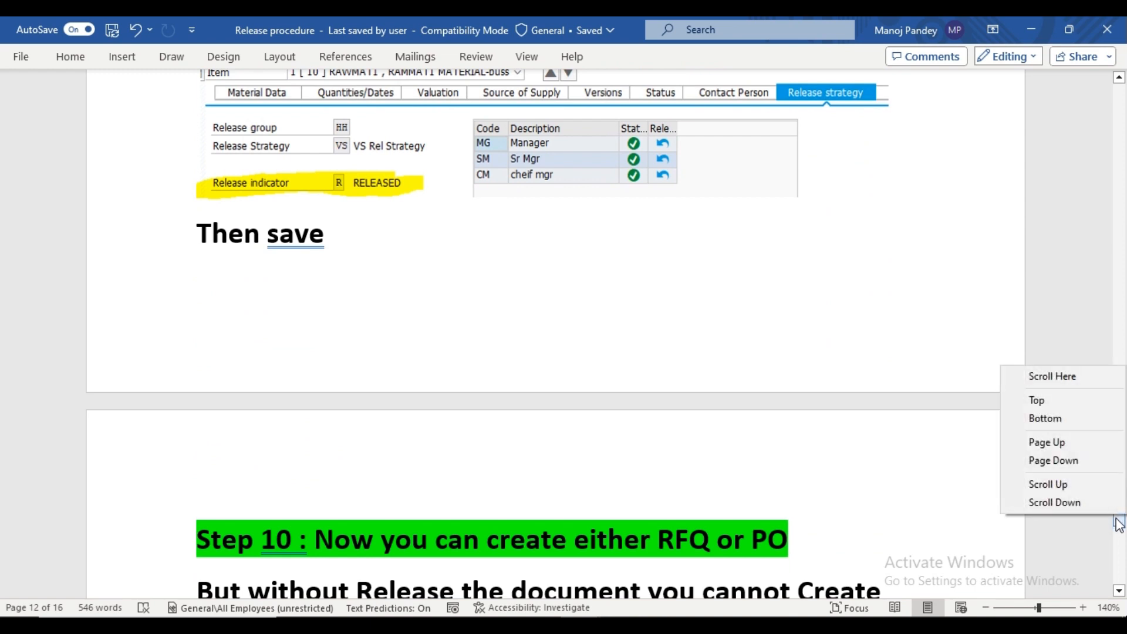
pyautogui.click(1116, 519)
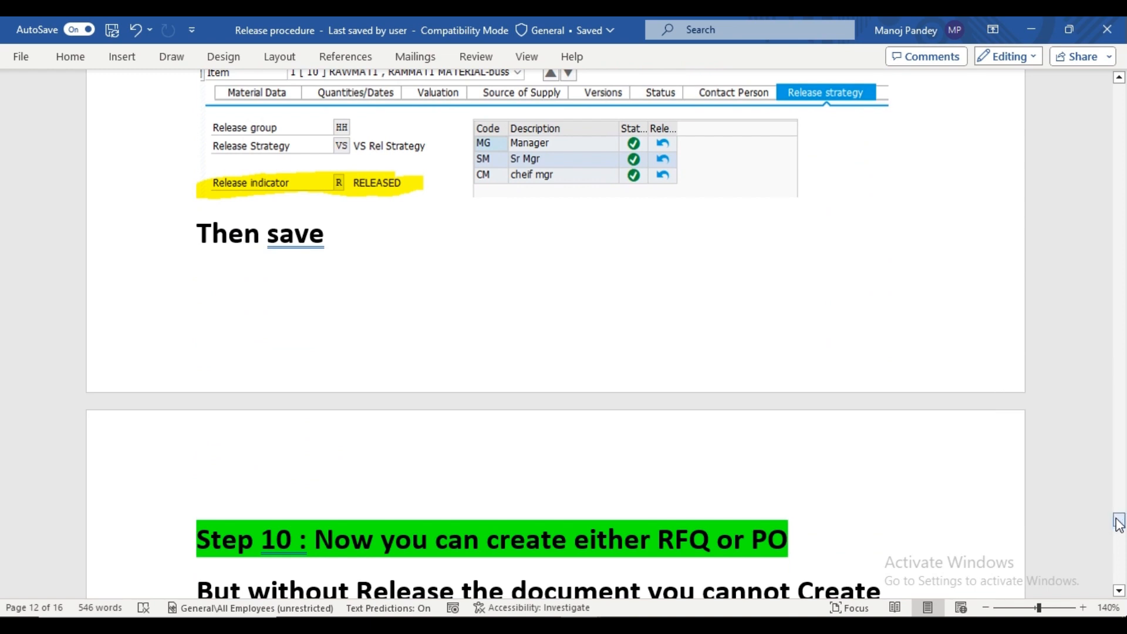
pyautogui.click(1122, 549)
pyautogui.click(1124, 482)
pyautogui.moveTo(1119, 526)
pyautogui.mouseDown()
pyautogui.moveTo(1119, 512)
pyautogui.moveTo(1122, 541)
pyautogui.moveTo(1122, 528)
pyautogui.mouseUp()
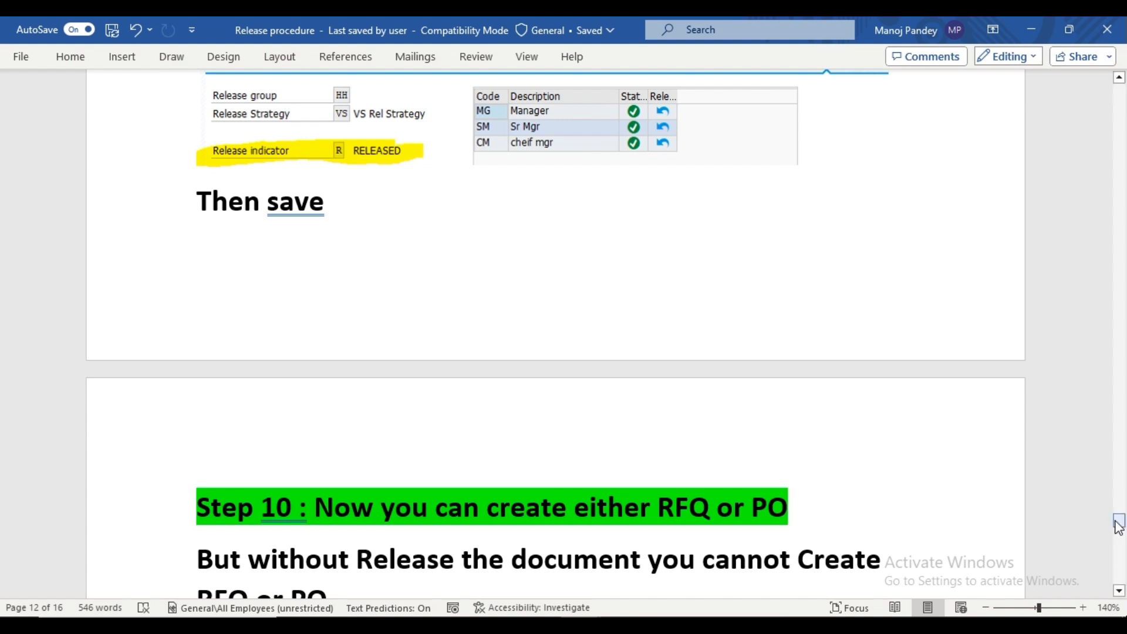
pyautogui.moveTo(1116, 522); pyautogui.dragTo(1117, 534)
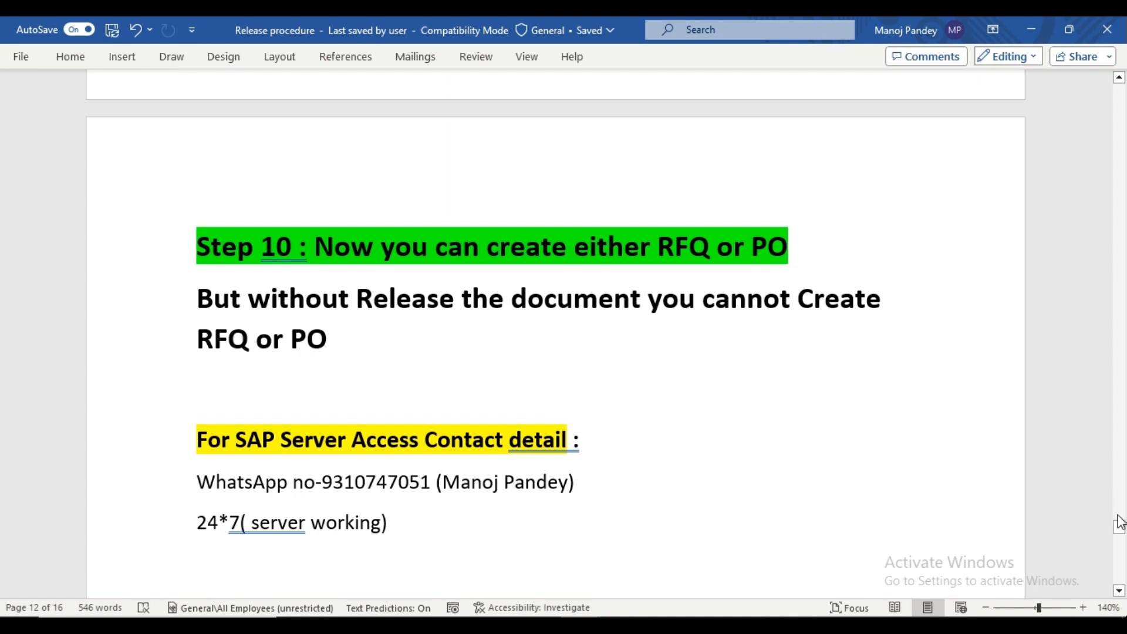
pyautogui.rightClick(1118, 525)
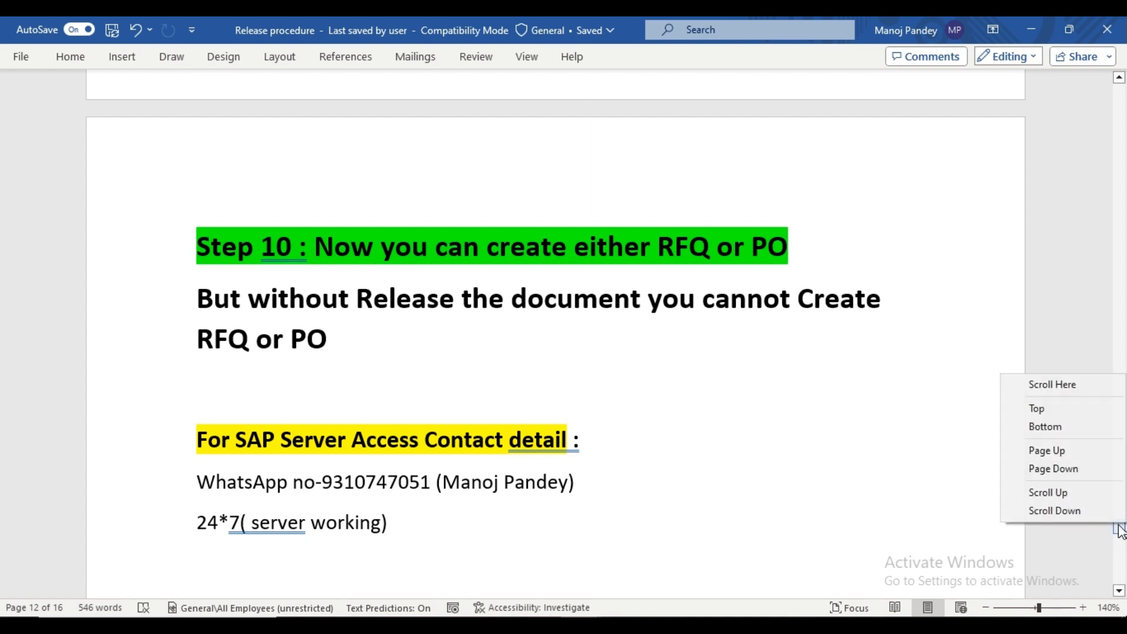
pyautogui.click(656, 480)
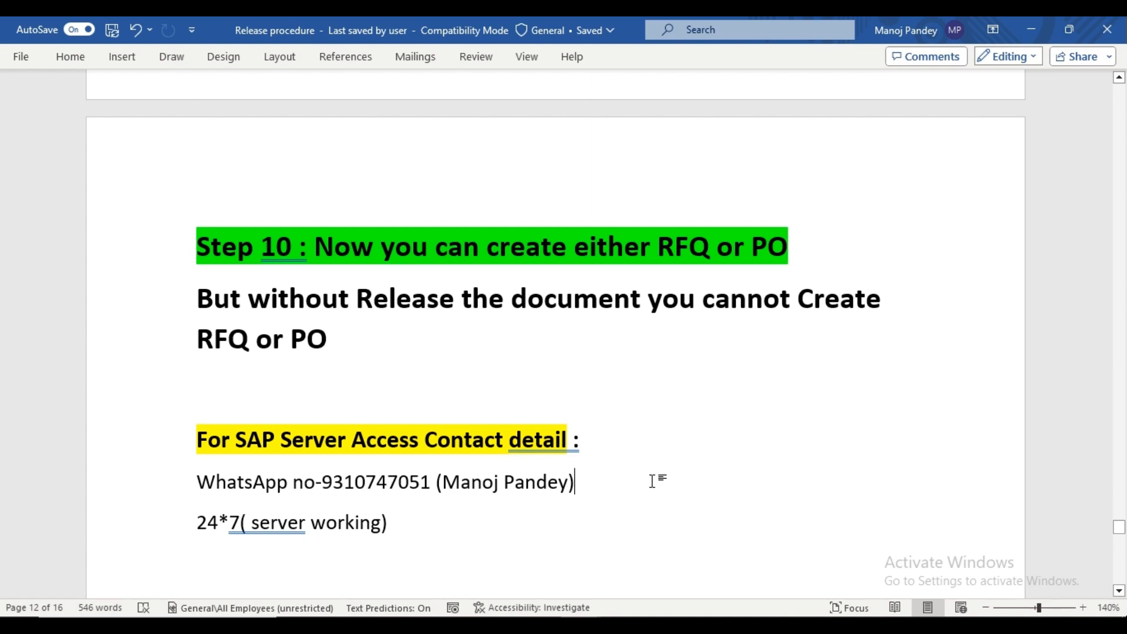